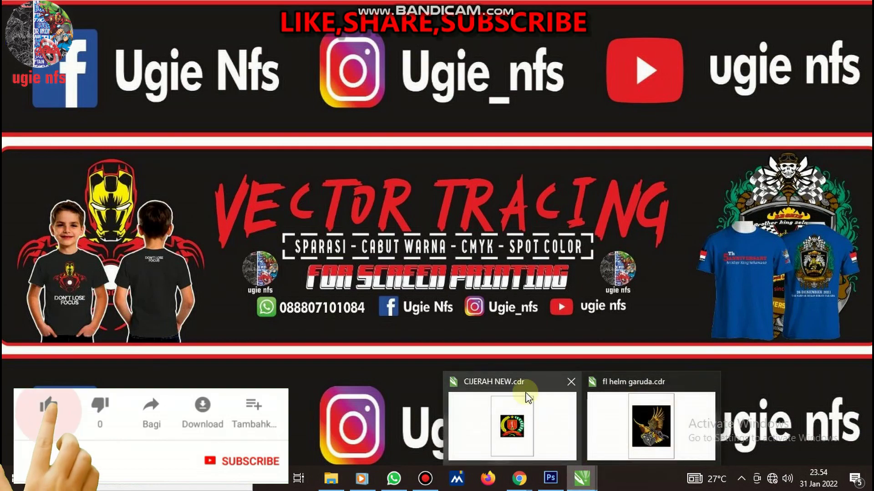
Bring up the CIJERAH NEW document and close the Contour panel
click(512, 414)
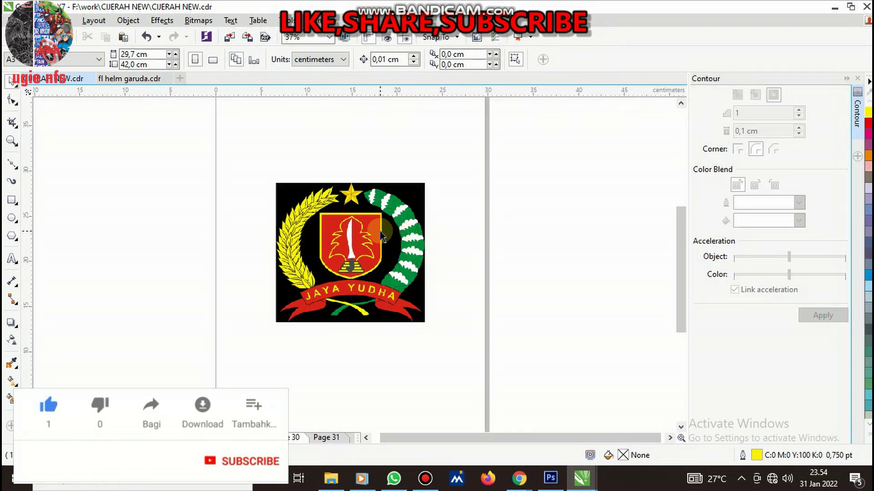
scroll(350, 202, up, 2)
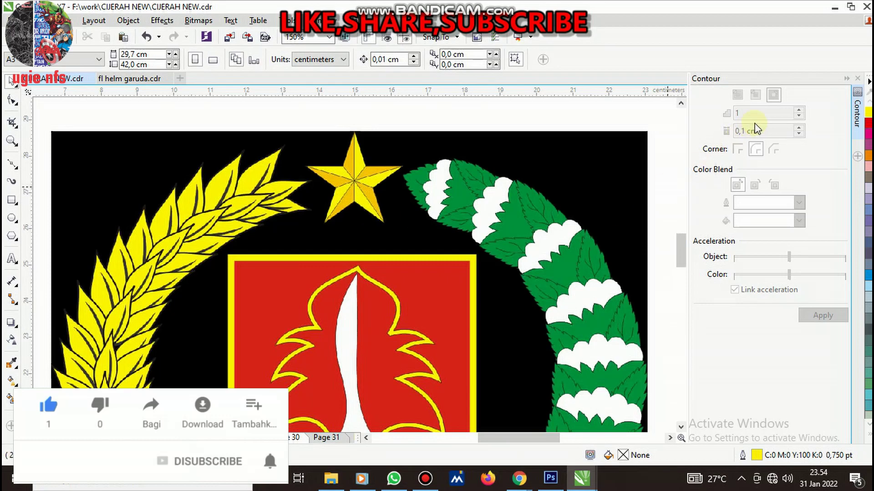
click(845, 79)
Lock the JAYA YUDHA emblem bitmap in place, then deselect it and check the view
click(263, 171)
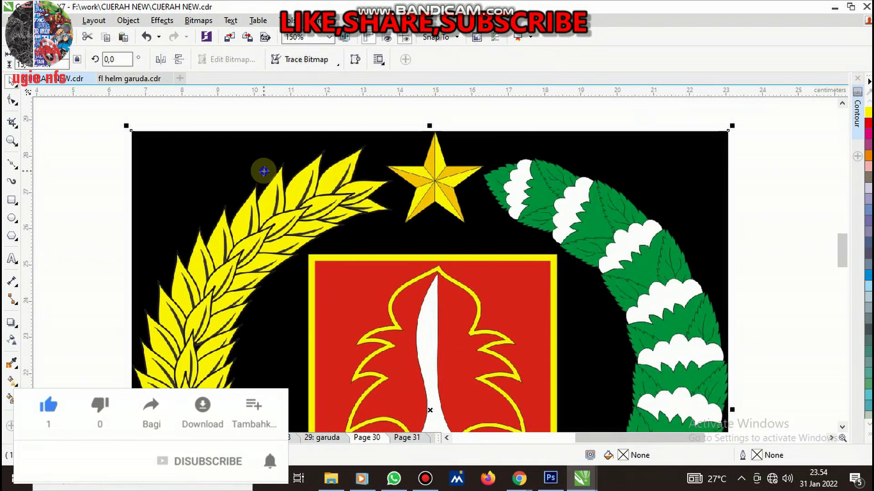
right_click(263, 171)
click(300, 304)
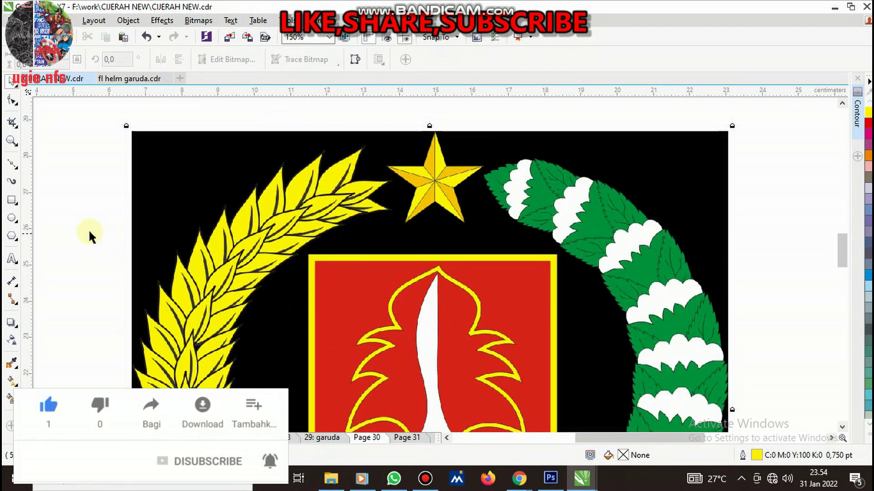
click(399, 218)
scroll(425, 230, down, 3)
scroll(426, 230, up, 3)
scroll(376, 136, up, 2)
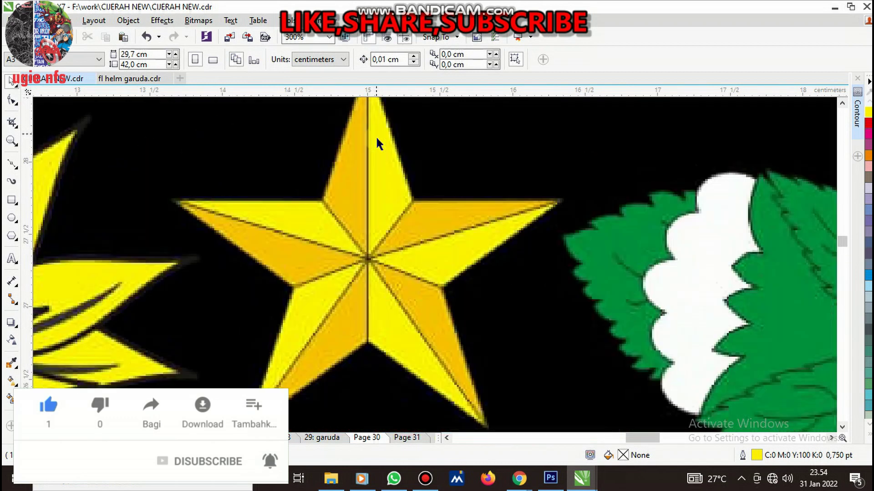
scroll(292, 228, down, 3)
scroll(325, 237, down, 3)
scroll(325, 238, up, 3)
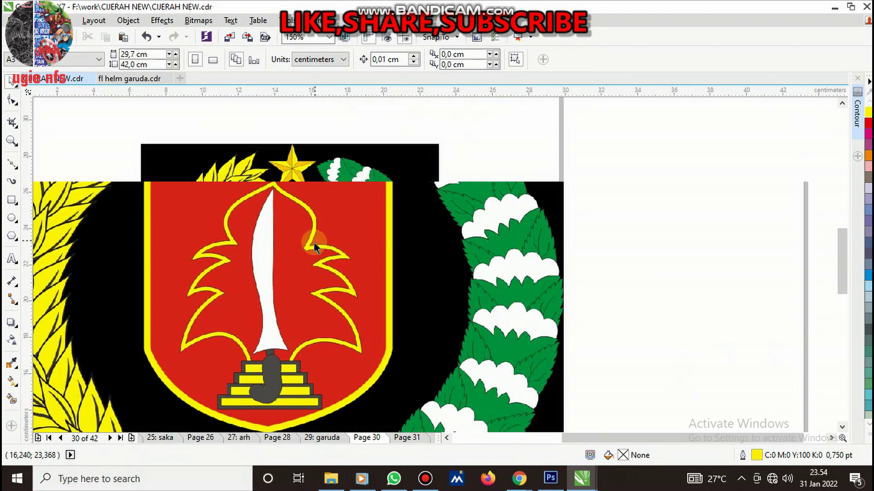
scroll(313, 242, down, 2)
scroll(321, 324, up, 2)
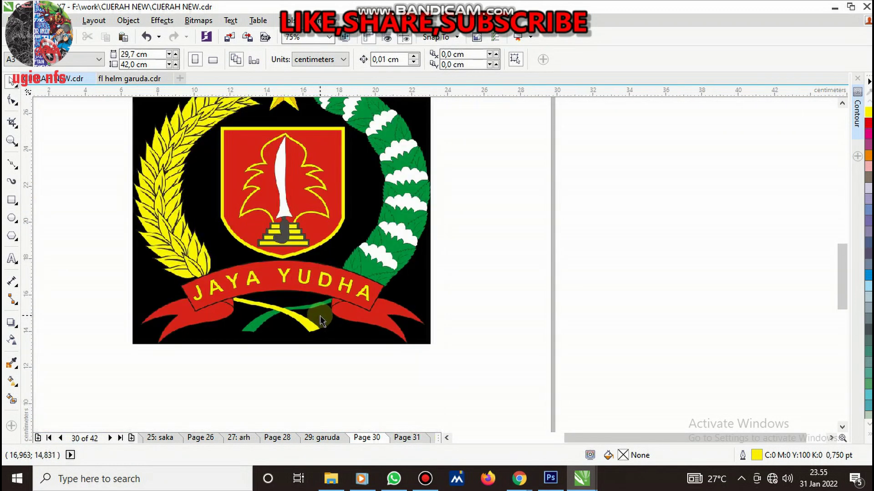
scroll(228, 303, up, 2)
scroll(209, 292, down, 2)
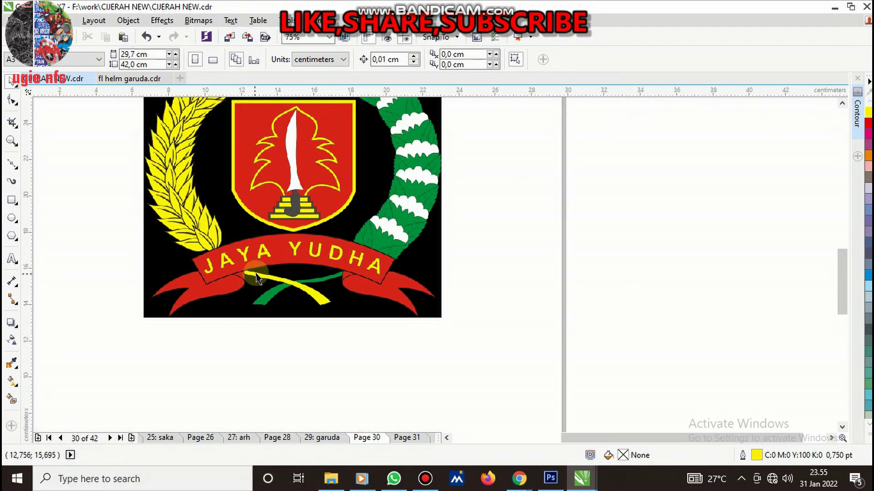
scroll(256, 279, up, 2)
Draw an ellipse over the ribbon, then move and widen it to meet the ribbon's top edge
click(13, 219)
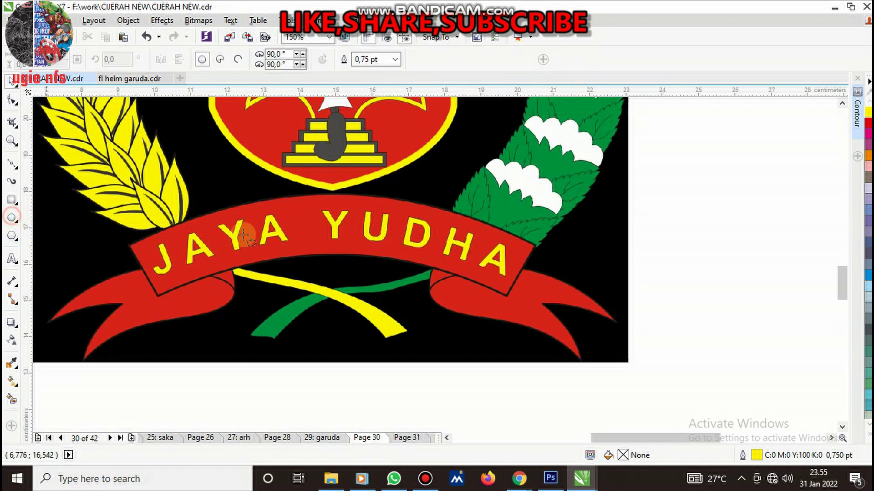
scroll(247, 228, down, 2)
mouse_move(238, 193)
mouse_down()
mouse_move(482, 386)
mouse_move(484, 376)
mouse_up()
scroll(395, 207, up, 2)
drag(410, 170, 394, 223)
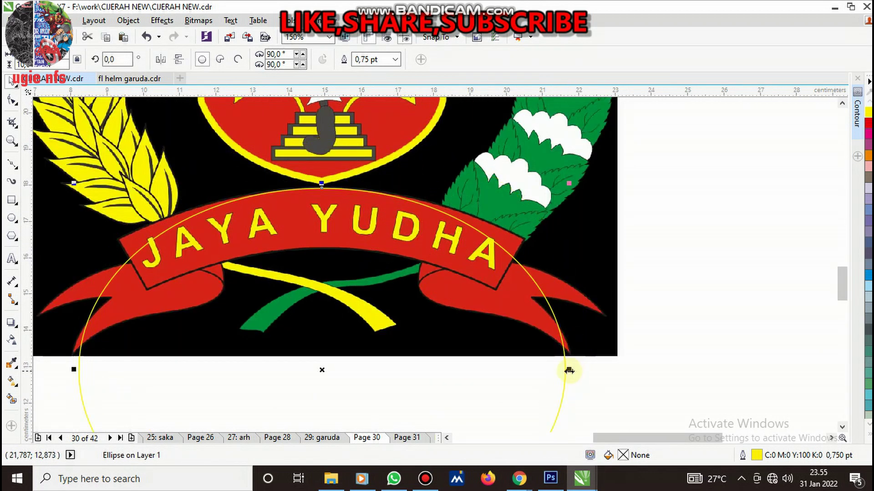
drag(569, 371, 615, 370)
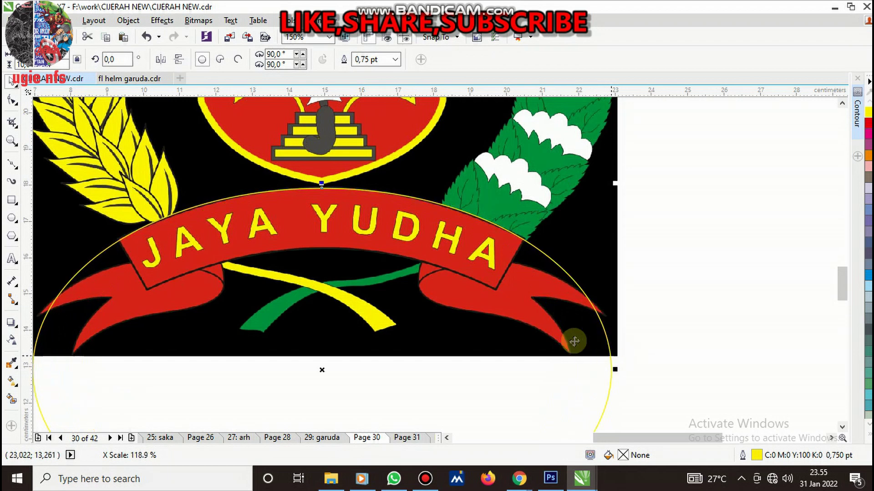
scroll(302, 191, up, 2)
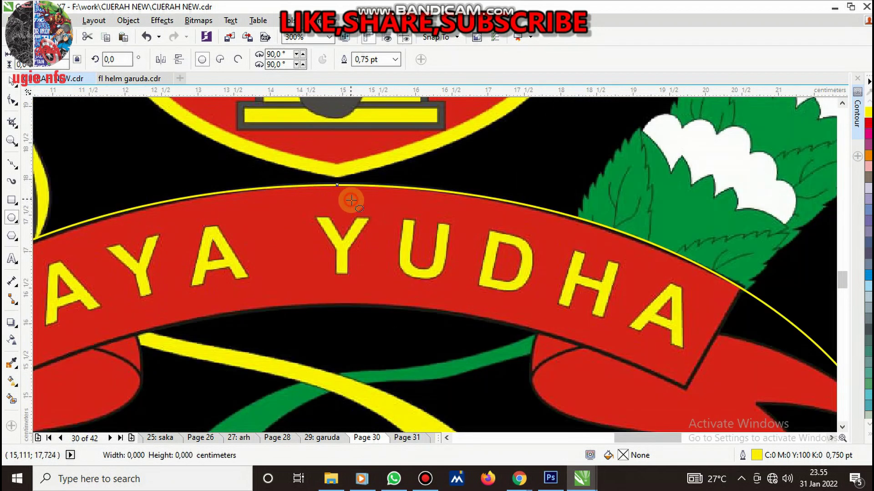
click(385, 227)
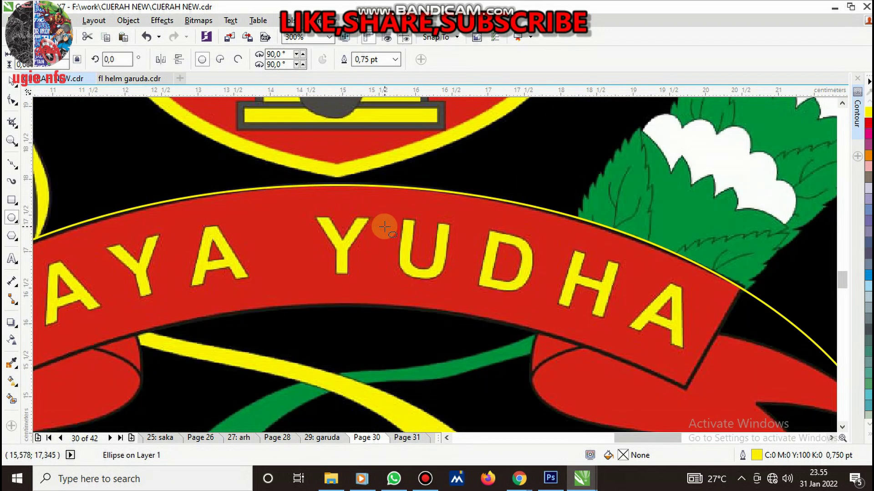
key(space)
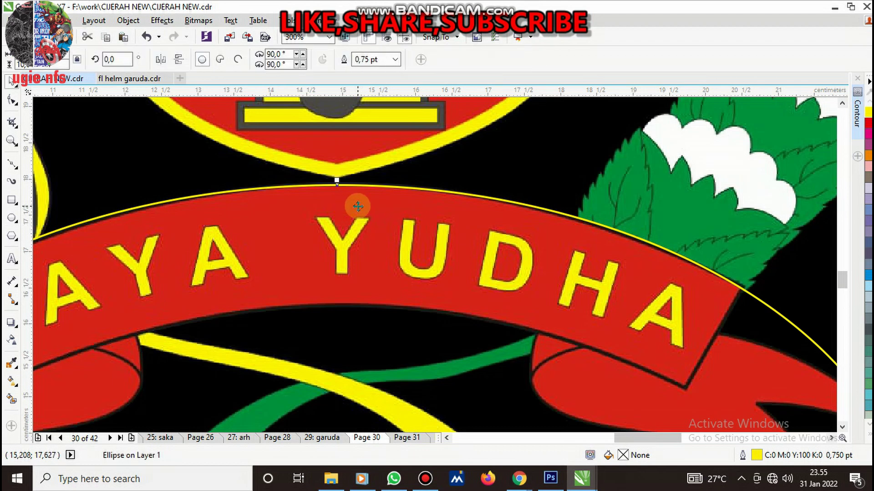
Convert the ellipse to curves and nudge its first node onto the ribbon's edge
key(ctrl+q)
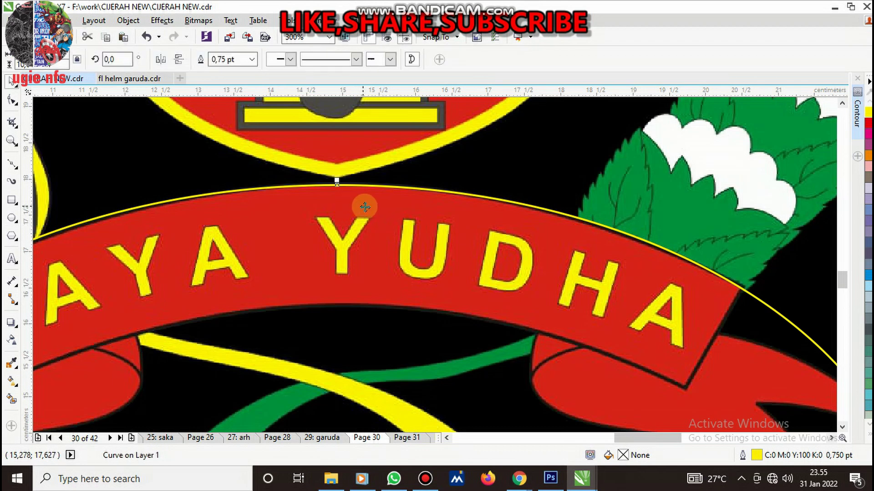
scroll(450, 209, up, 1)
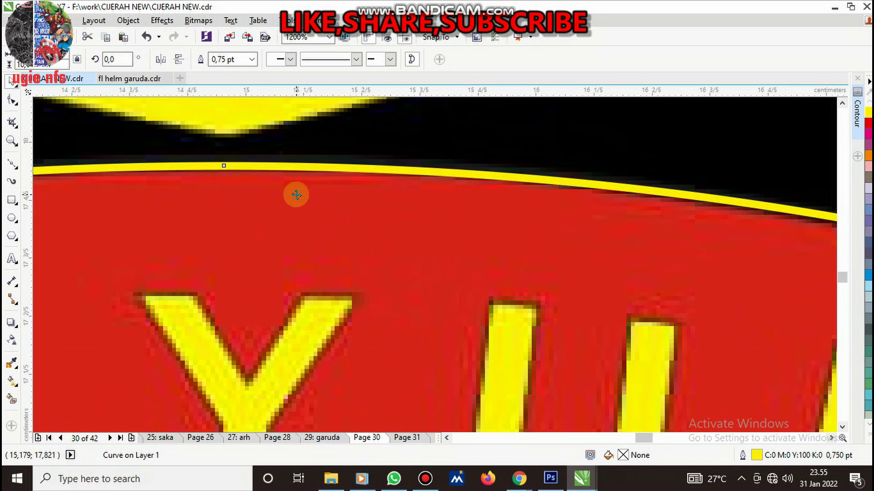
scroll(292, 218, down, 2)
scroll(416, 252, up, 1)
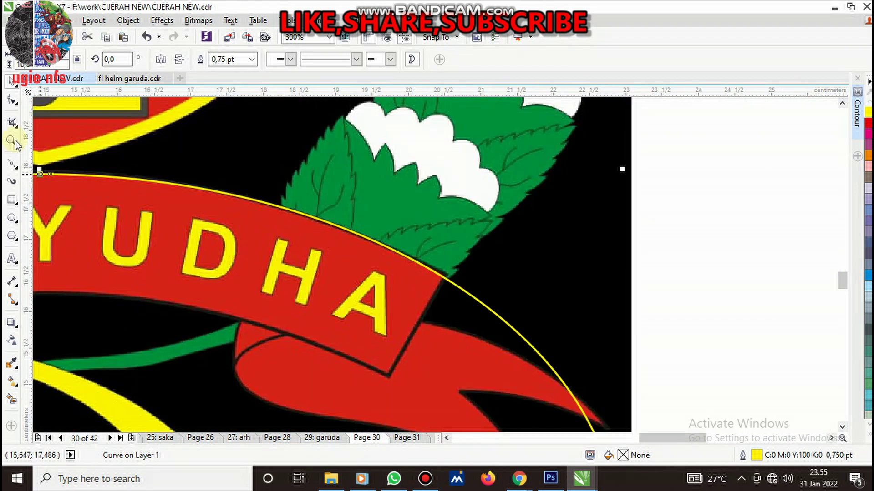
click(13, 101)
scroll(450, 296, up, 1)
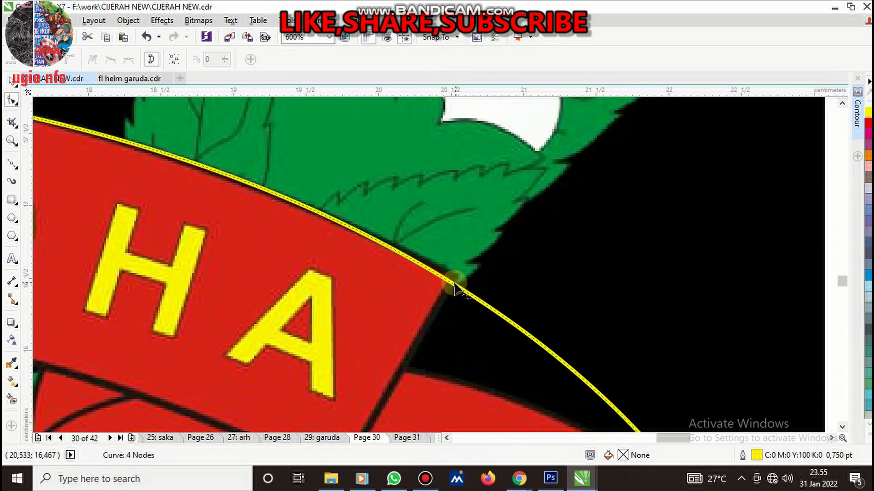
scroll(451, 286, up, 3)
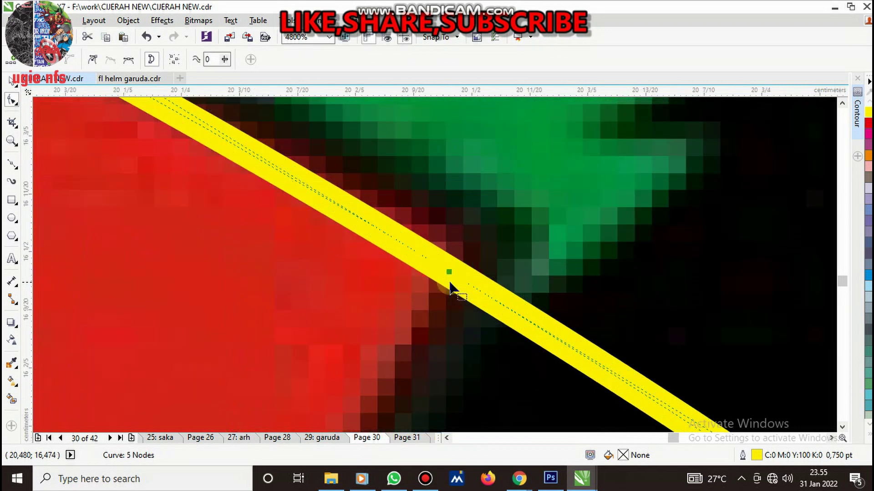
drag(450, 273, 468, 249)
right_click(468, 249)
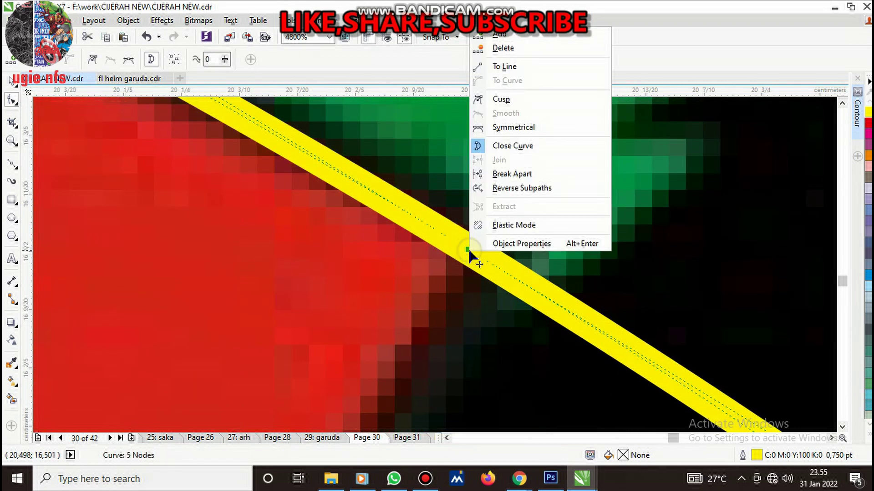
key(Escape)
scroll(382, 266, down, 3)
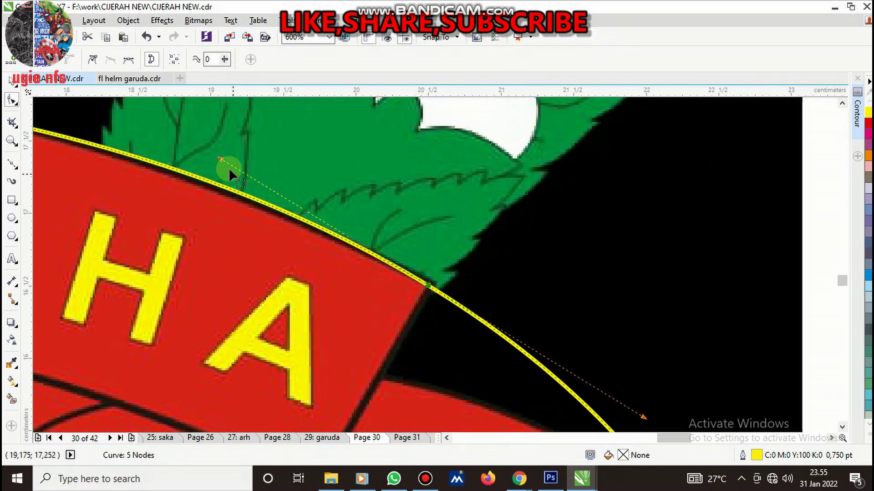
Add a node near the left end and bend the segments to hug the ribbon's upper edge
drag(222, 158, 216, 173)
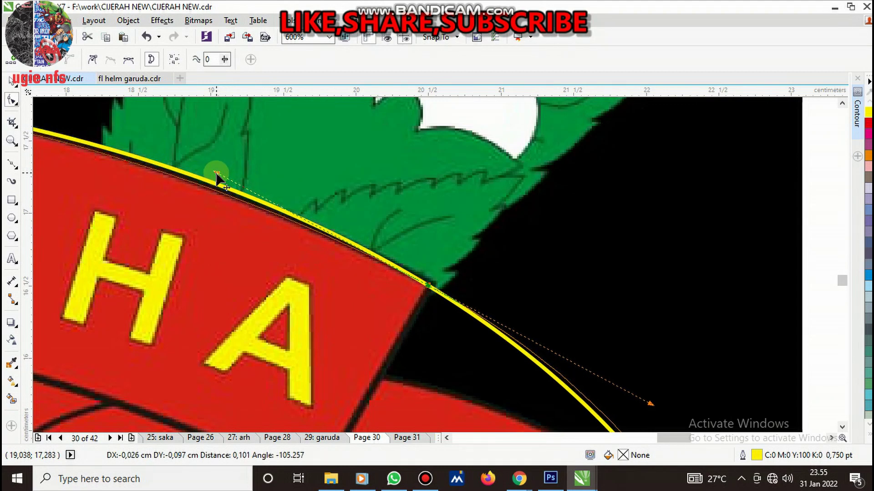
scroll(376, 277, down, 3)
scroll(317, 272, up, 1)
scroll(397, 280, up, 1)
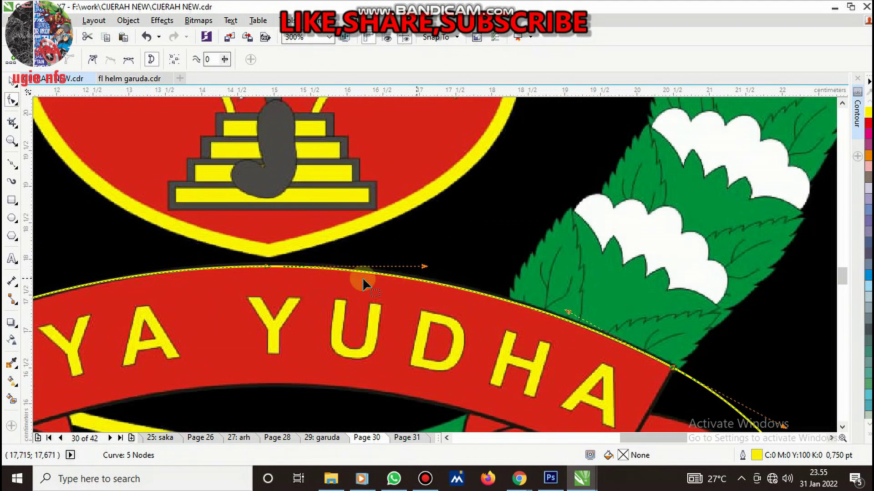
scroll(364, 283, down, 2)
scroll(255, 300, up, 1)
scroll(236, 314, up, 3)
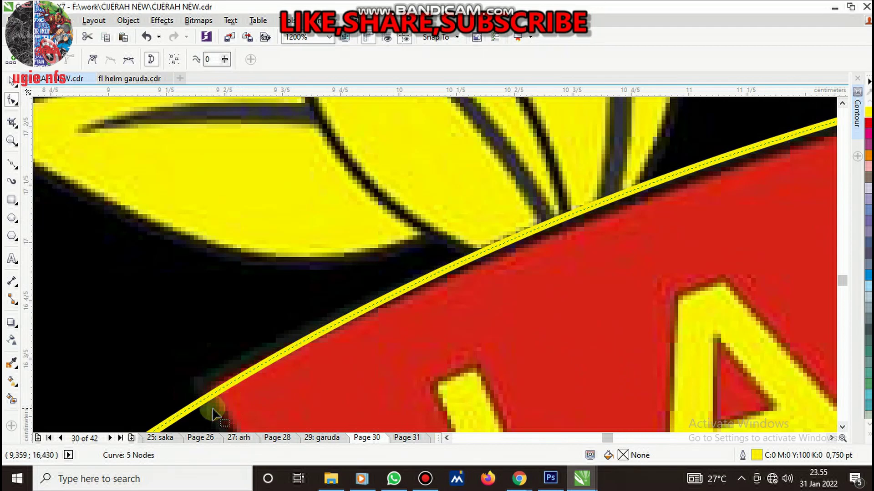
scroll(214, 414, up, 1)
double_click(214, 381)
drag(214, 381, 205, 364)
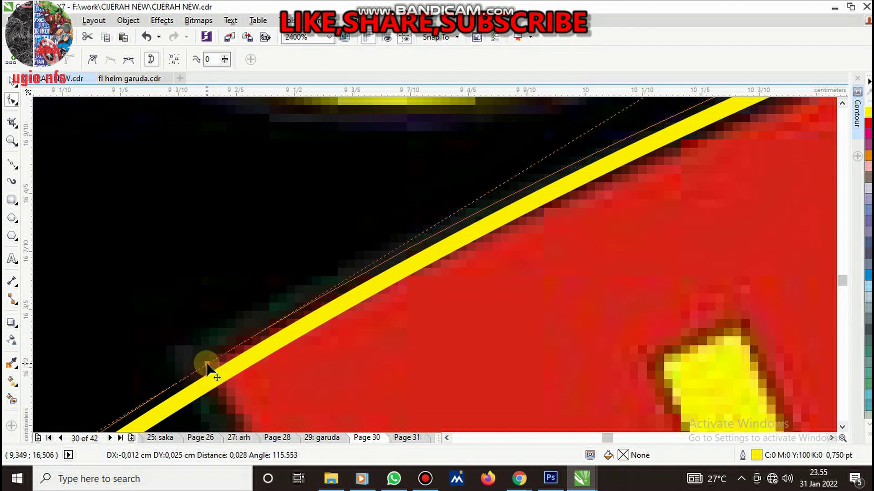
scroll(205, 364, down, 2)
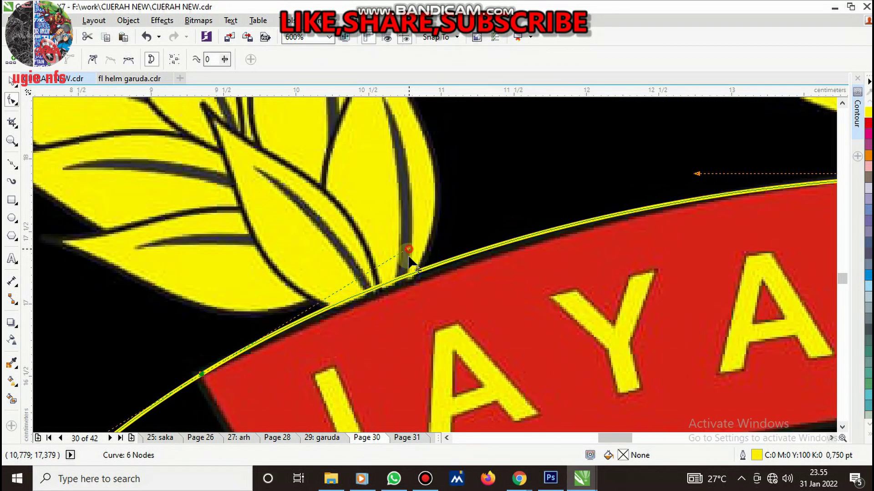
drag(409, 256, 412, 273)
Shift the whole traced curve up slightly
scroll(336, 267, down, 3)
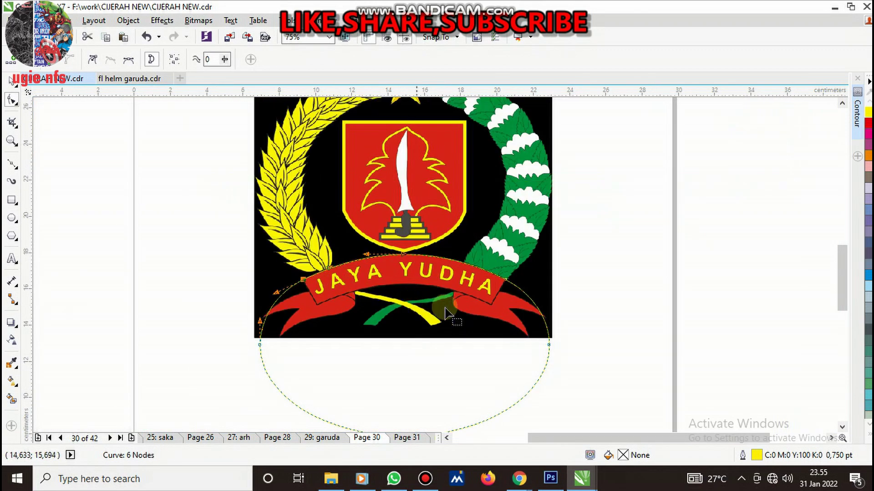
key(space)
scroll(446, 313, up, 2)
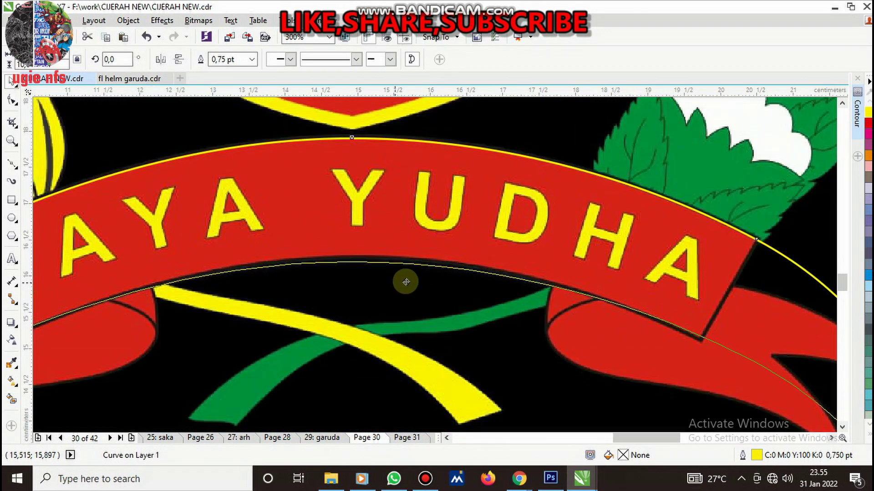
drag(405, 282, 404, 275)
scroll(442, 284, down, 2)
scroll(501, 287, up, 2)
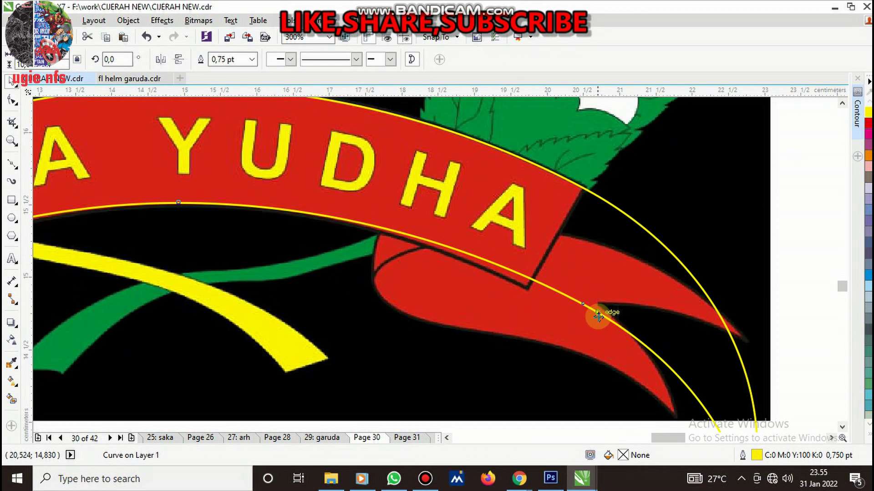
scroll(597, 315, up, 2)
Move curve nodes onto the ribbon's black outline and its corner, then zoom out to check
key(F10)
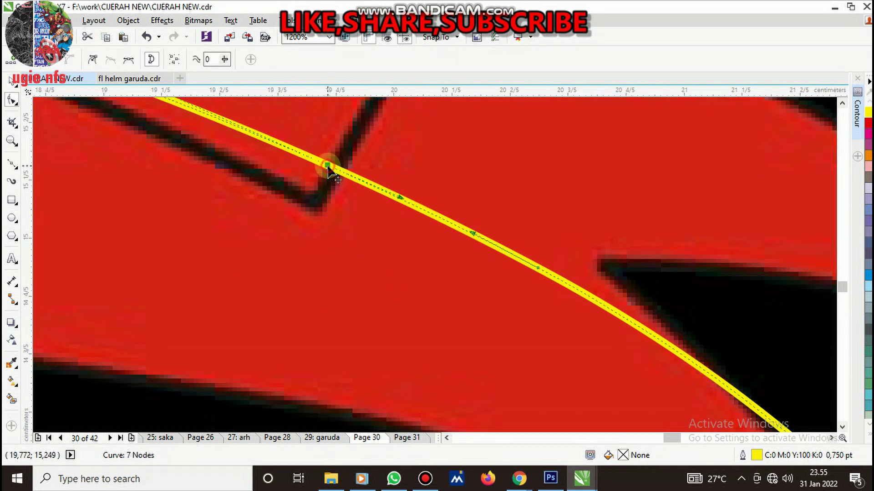
mouse_move(329, 167)
mouse_down()
mouse_move(318, 194)
mouse_move(261, 170)
mouse_up()
scroll(253, 201, down, 2)
scroll(273, 207, up, 2)
scroll(516, 258, down, 2)
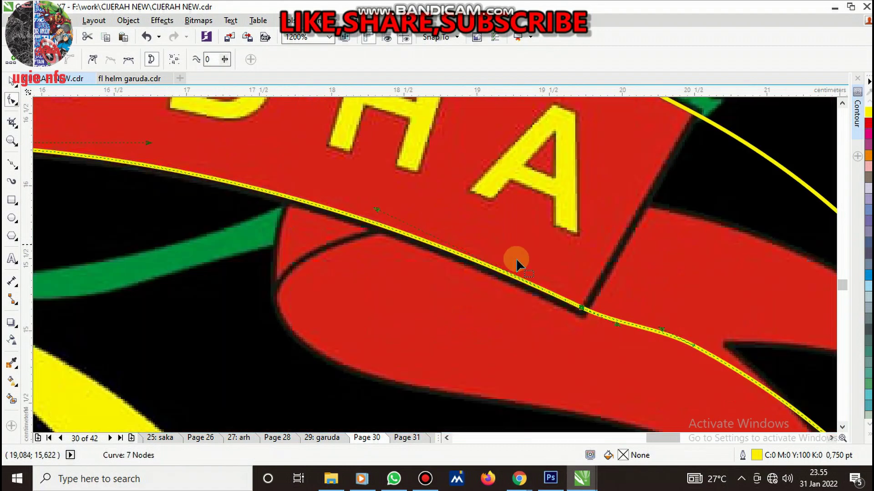
scroll(210, 269, down, 2)
scroll(177, 278, up, 2)
scroll(175, 278, up, 3)
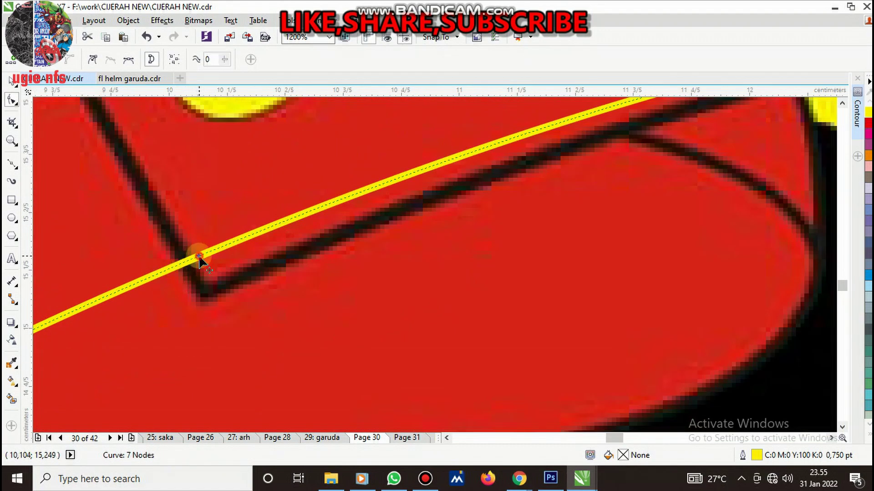
drag(200, 273, 206, 290)
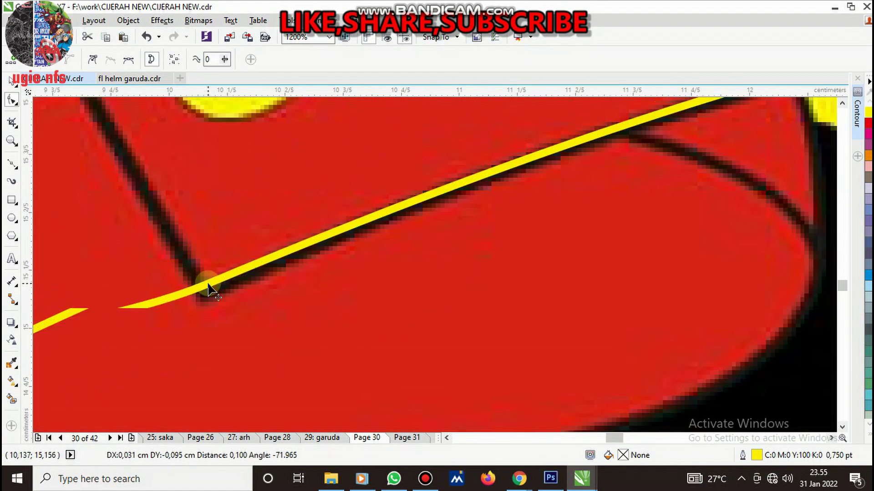
scroll(208, 288, down, 2)
scroll(434, 238, up, 2)
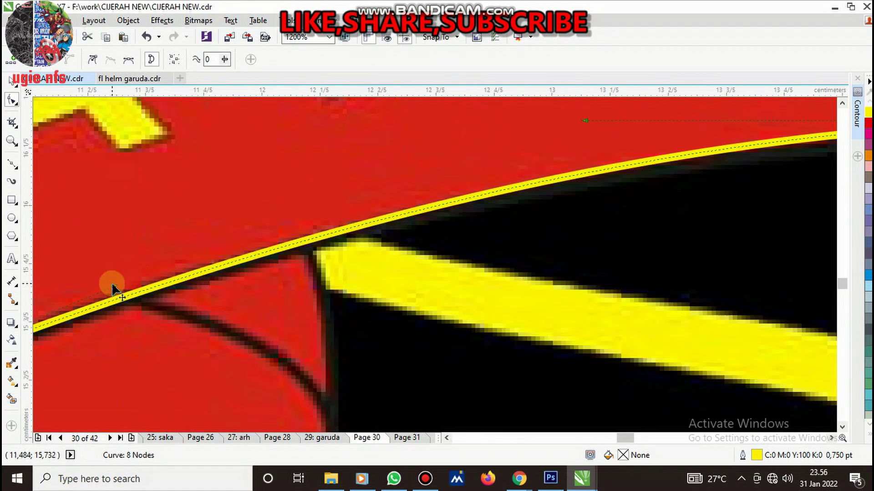
scroll(243, 226, down, 2)
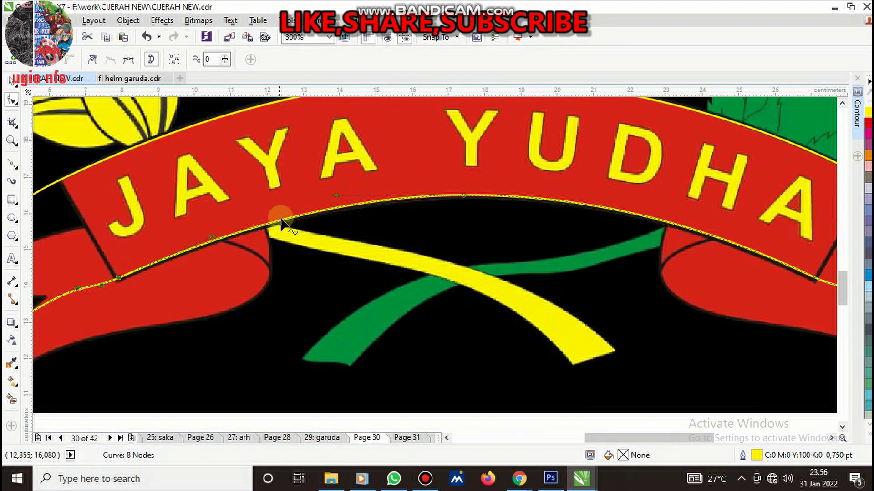
scroll(282, 220, down, 2)
Trim the traced curve against the second curve and reselect the trimmed result
scroll(479, 245, up, 1)
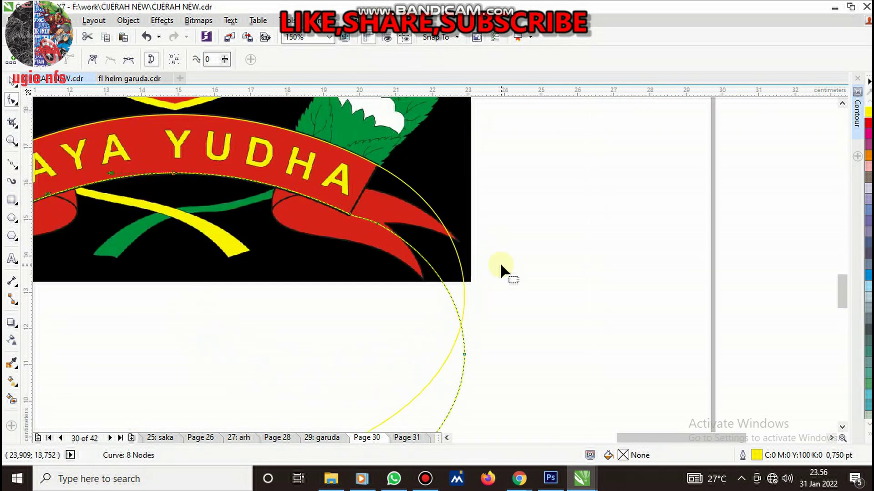
key(space)
click(409, 214)
shift+click(211, 141)
click(204, 68)
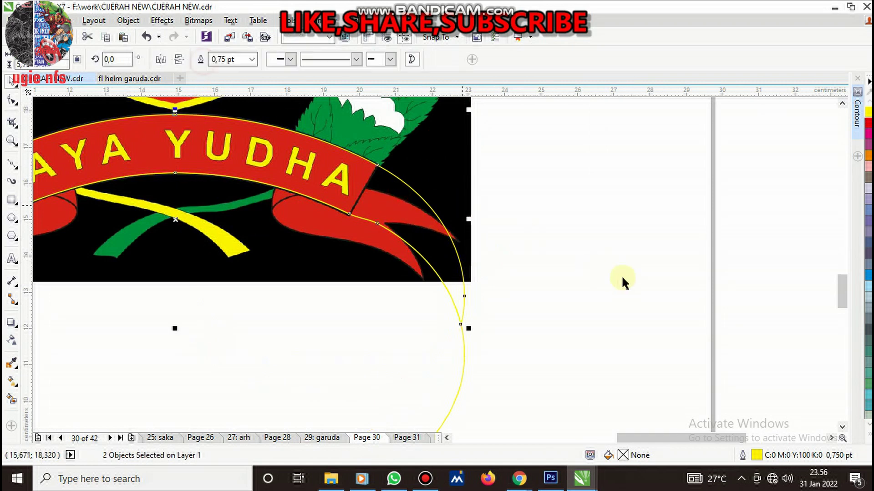
click(332, 350)
click(381, 178)
Switch to the Bezier tool and zoom to the ribbon's right-end corner
scroll(380, 177, up, 2)
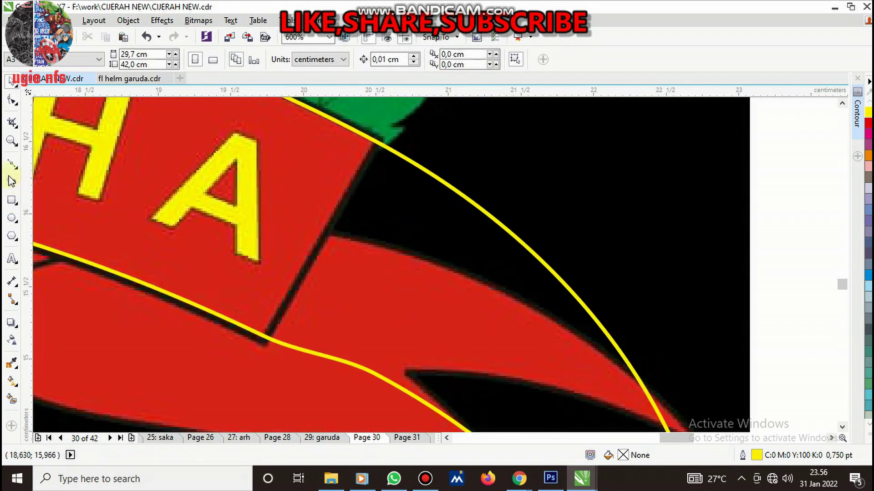
click(11, 164)
scroll(434, 221, down, 3)
scroll(434, 206, up, 3)
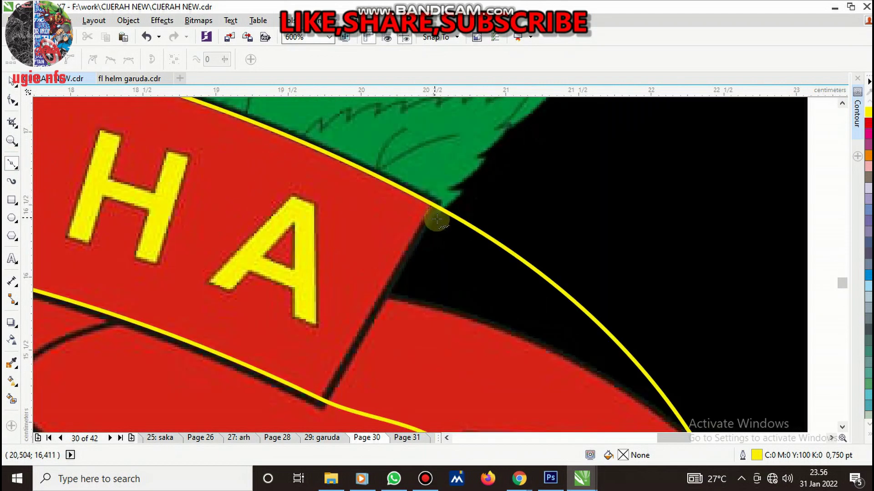
scroll(436, 218, up, 2)
scroll(439, 129, down, 1)
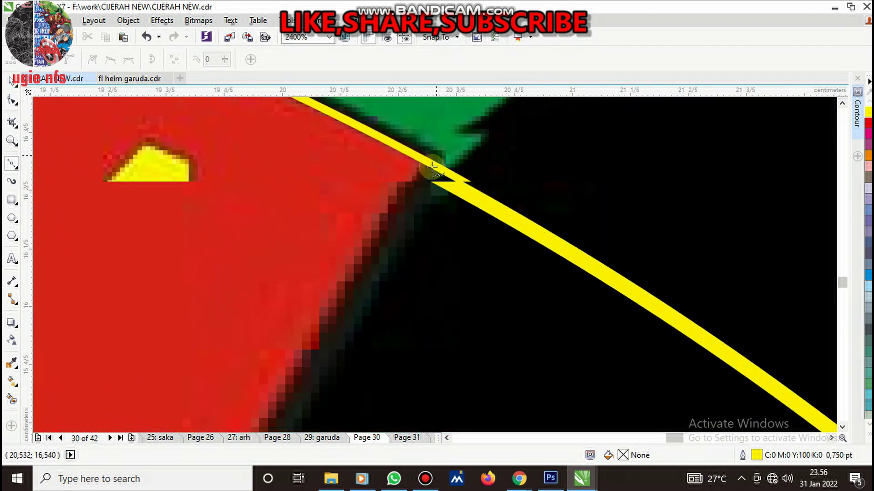
scroll(419, 176, down, 2)
scroll(399, 243, up, 2)
Draw a closed Bezier shape at the ribbon's right-end corner
click(404, 243)
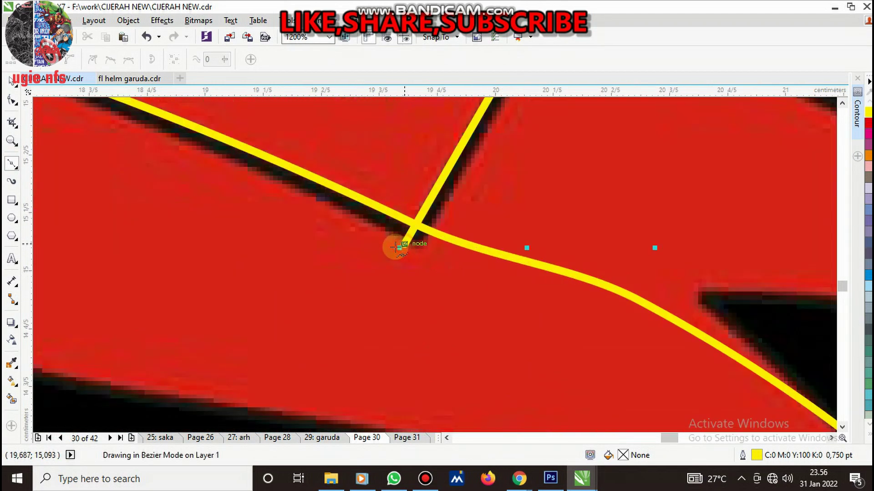
scroll(399, 245, down, 3)
click(392, 356)
drag(540, 419, 566, 411)
drag(593, 372, 596, 328)
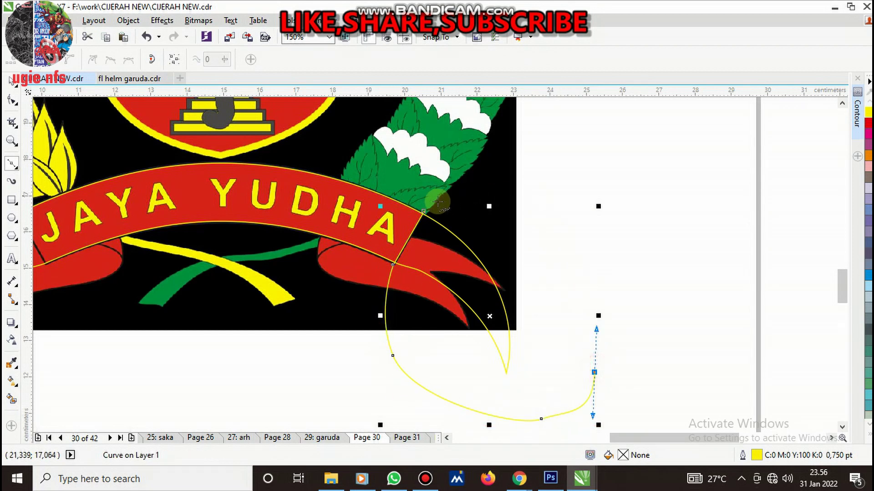
click(423, 211)
key(space)
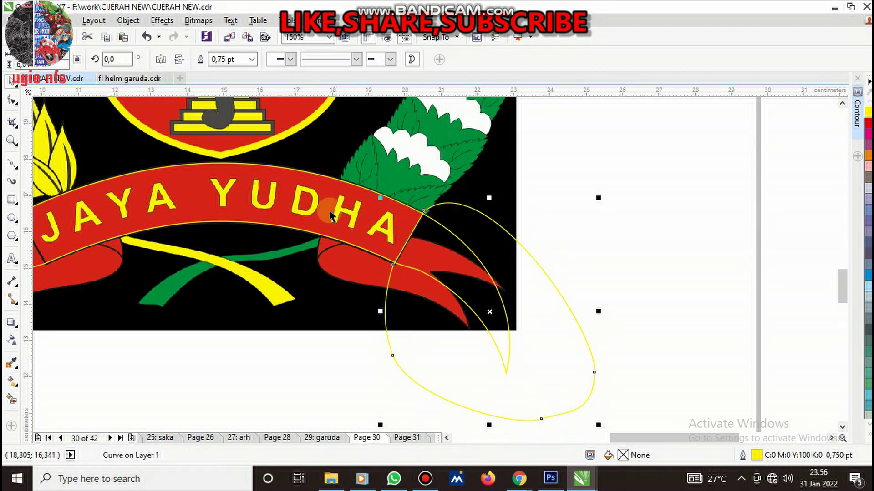
Move the closed shape to the ribbon's left end, align it to the edge, and trim
shift+click(271, 184)
click(477, 282)
scroll(478, 282, down, 2)
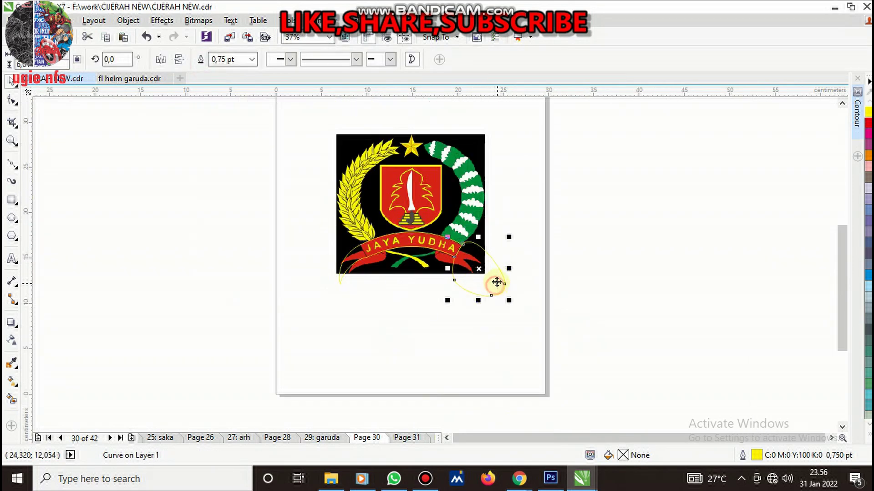
drag(497, 282, 360, 282)
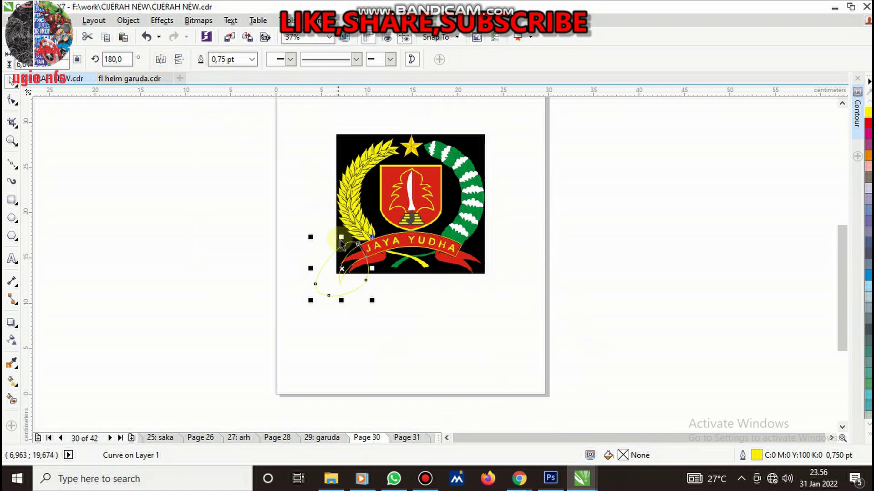
scroll(342, 244, up, 3)
scroll(343, 273, up, 4)
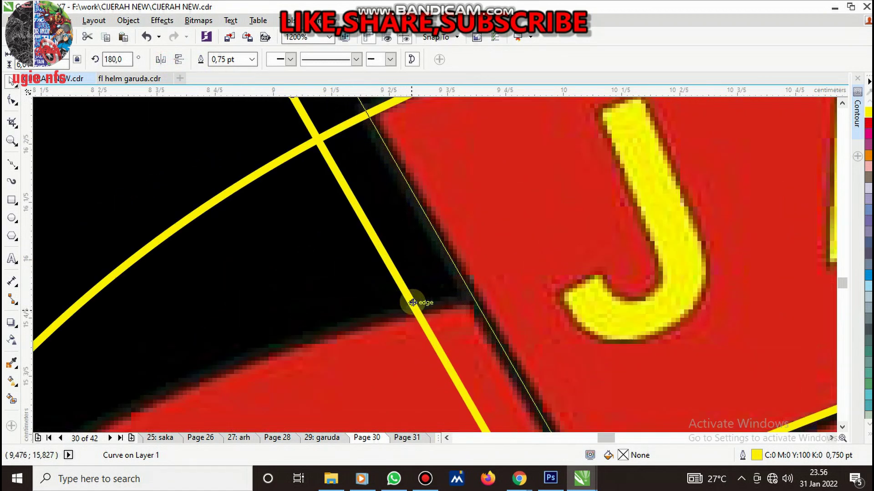
drag(415, 302, 392, 273)
scroll(400, 236, down, 3)
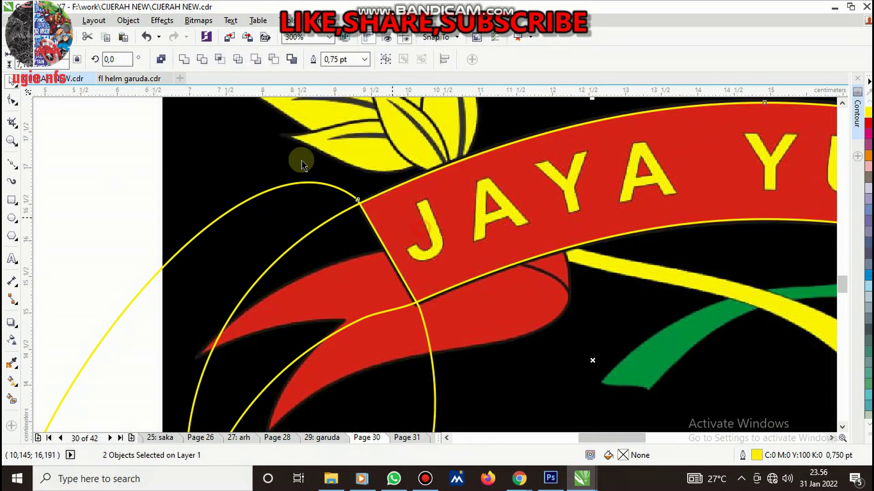
click(203, 61)
Trace the red ribbon tail's inner fold line with a Bezier curve
click(139, 324)
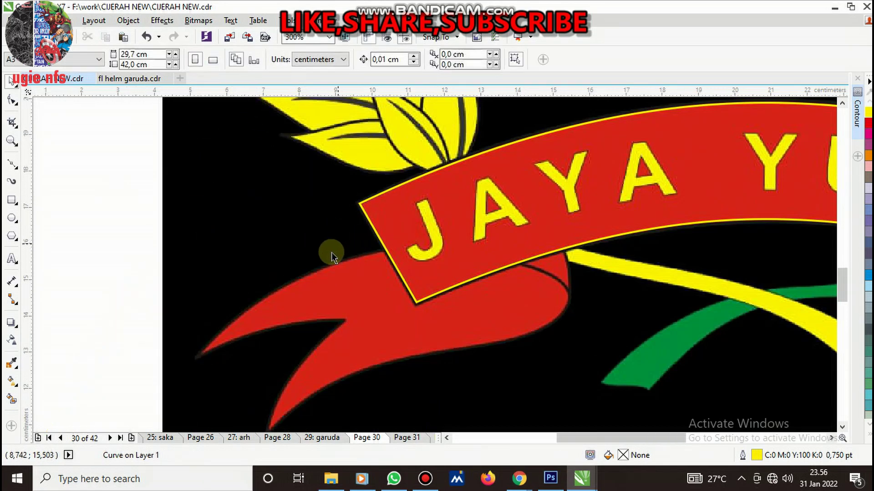
scroll(331, 251, down, 3)
scroll(505, 271, up, 3)
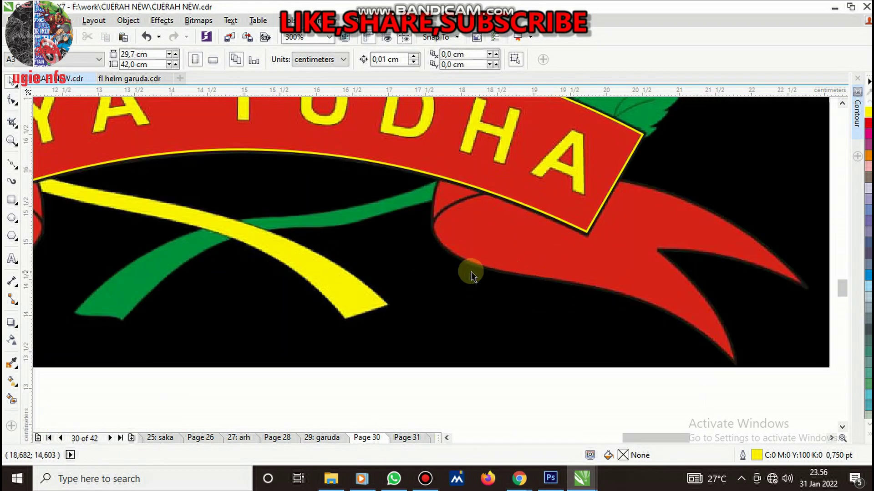
click(381, 156)
scroll(587, 220, up, 1)
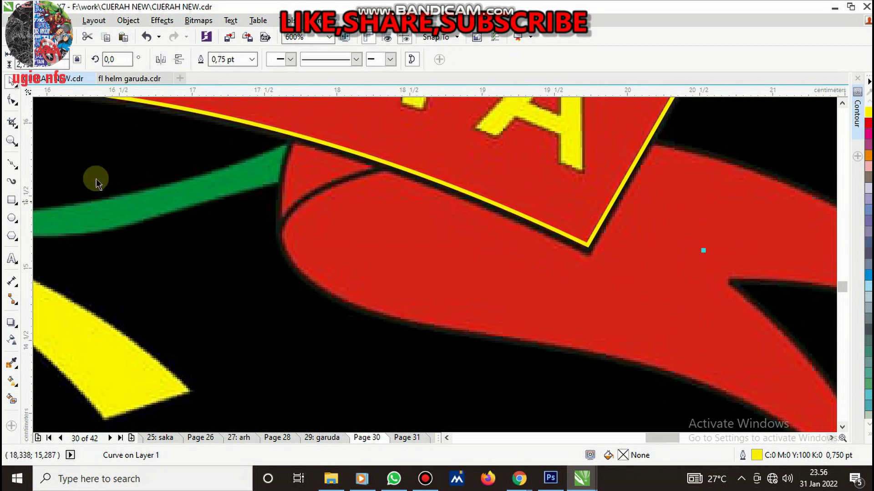
click(11, 164)
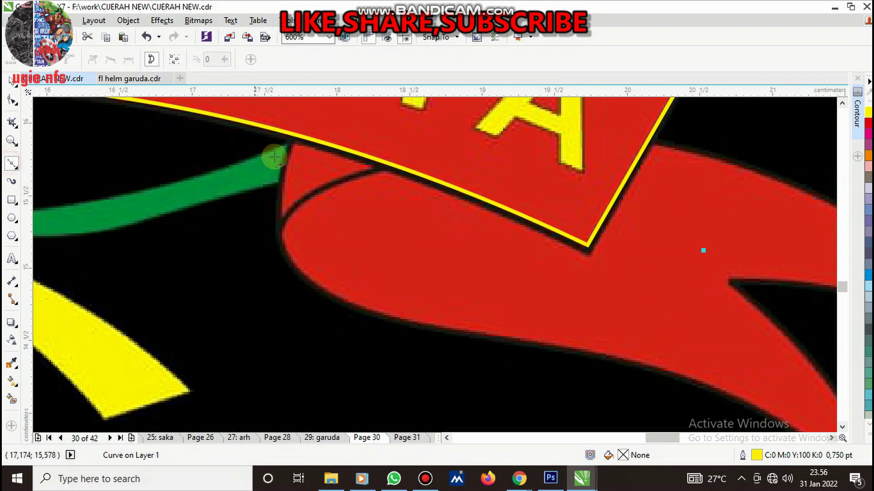
scroll(303, 147, up, 1)
scroll(307, 179, down, 1)
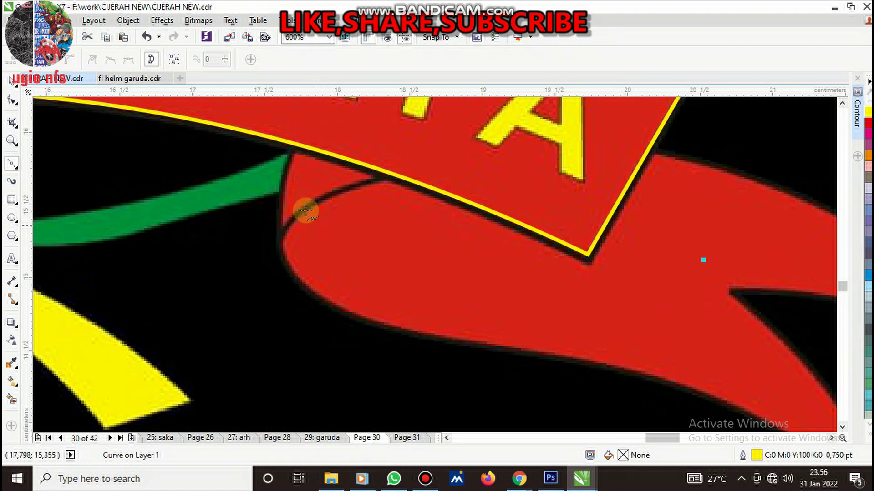
scroll(322, 184, up, 1)
scroll(404, 205, down, 2)
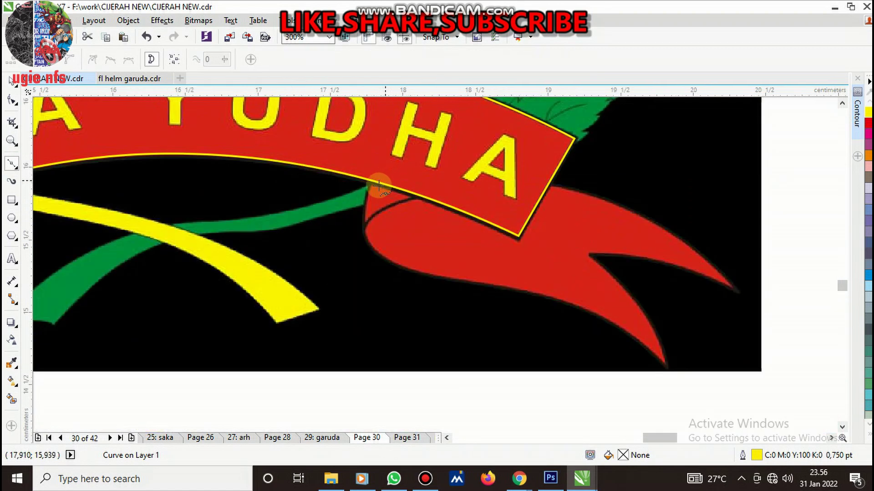
scroll(376, 181, up, 2)
click(319, 336)
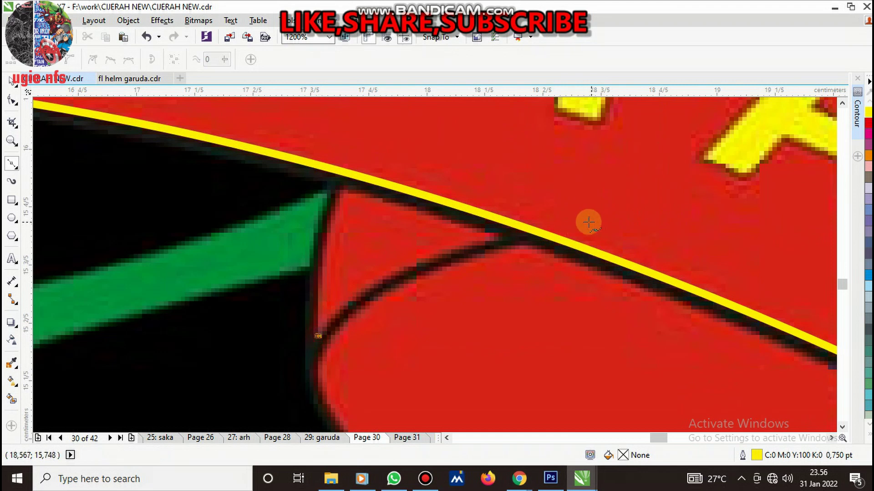
drag(528, 230, 577, 222)
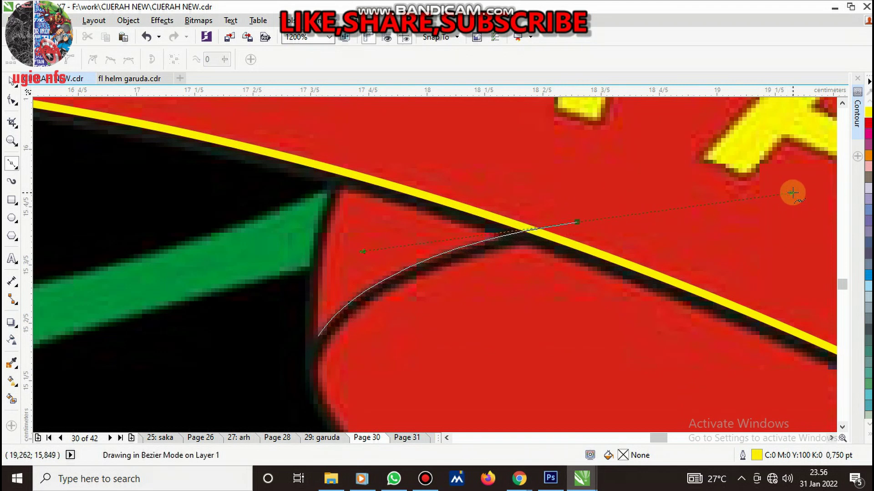
double_click(577, 222)
scroll(591, 209, down, 1)
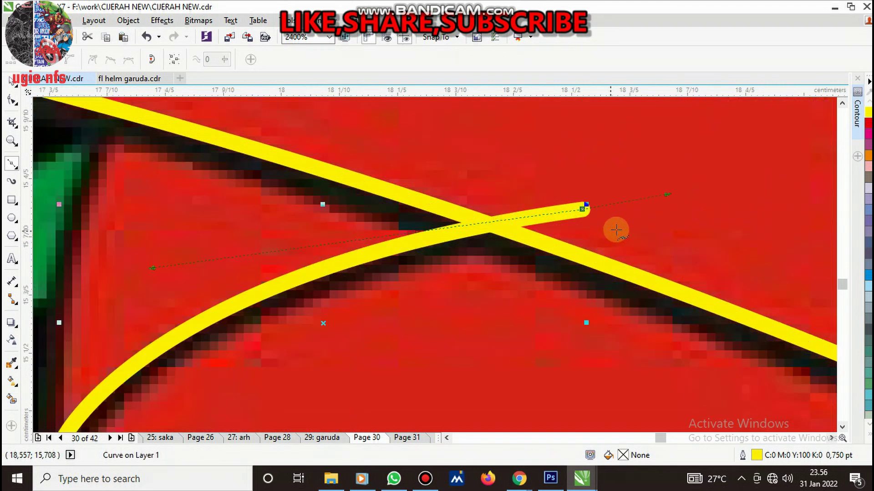
drag(587, 205, 579, 228)
scroll(534, 236, up, 1)
scroll(577, 206, up, 1)
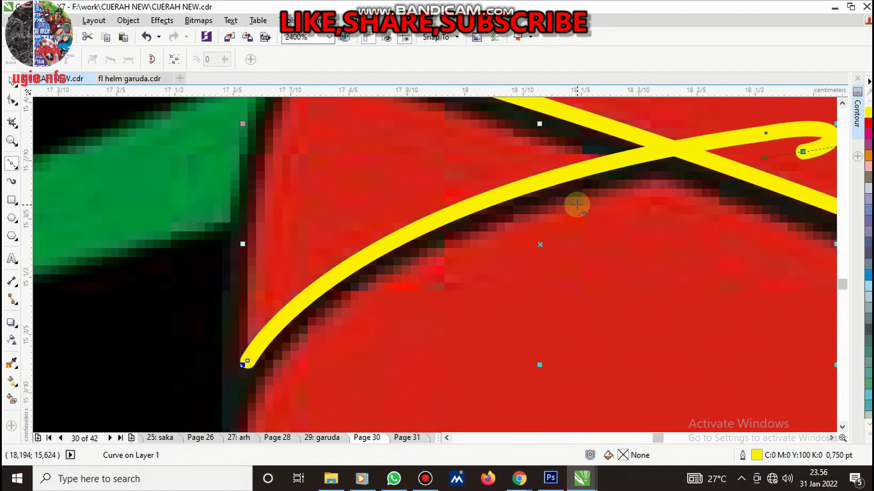
Extend the curve along the tail's lower edge to the red tip
double_click(537, 209)
scroll(484, 244, down, 2)
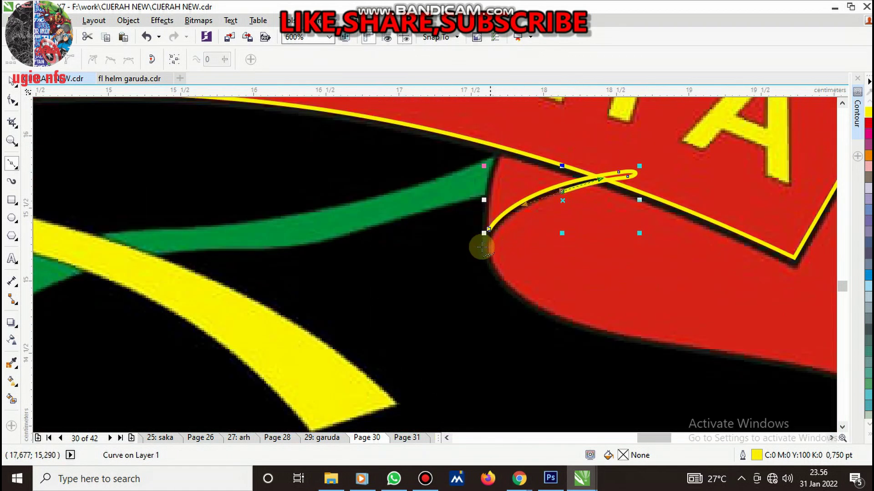
scroll(524, 222, up, 2)
click(523, 222)
scroll(479, 312, down, 3)
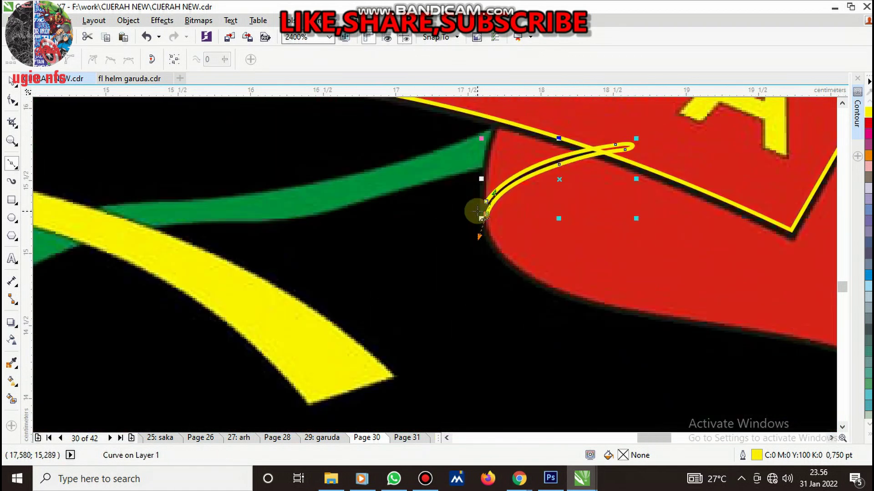
scroll(569, 259, up, 2)
drag(440, 246, 615, 289)
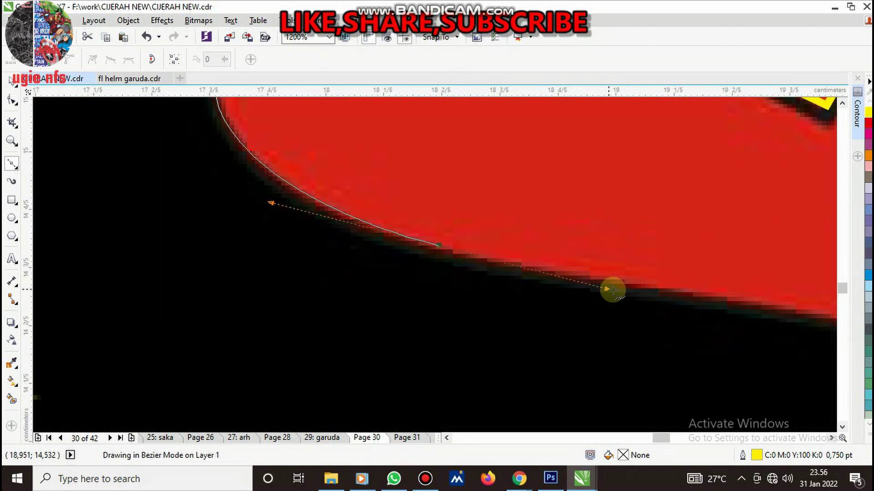
scroll(389, 208, down, 2)
scroll(653, 255, up, 2)
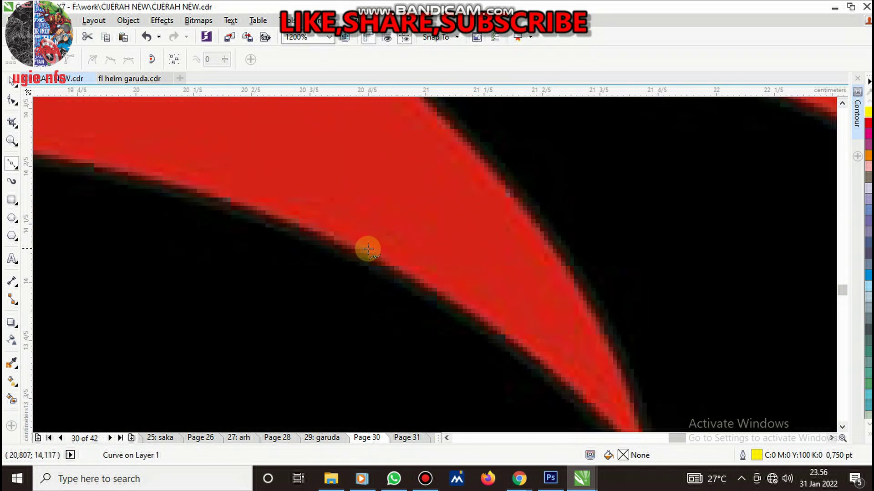
drag(368, 249, 597, 369)
scroll(491, 184, down, 2)
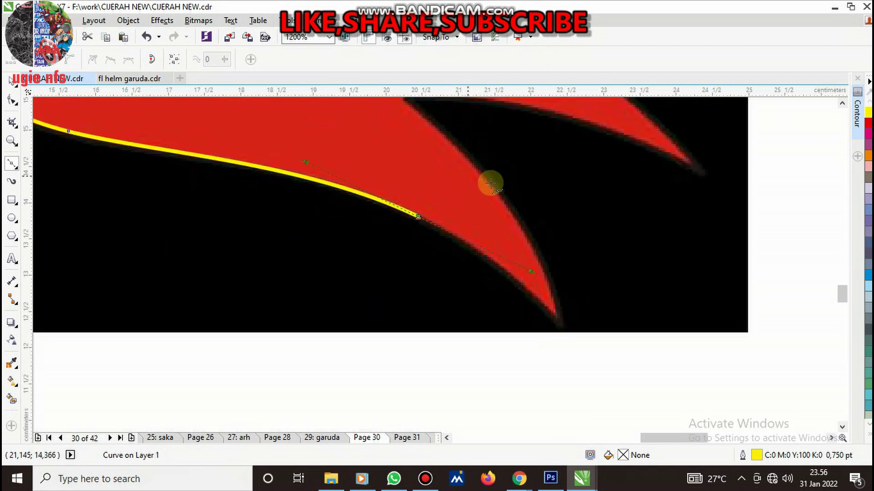
scroll(537, 273, up, 2)
click(538, 275)
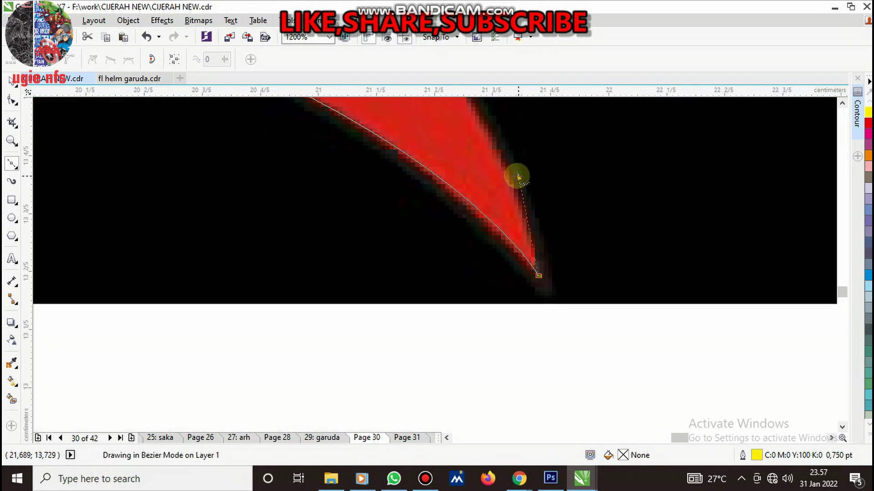
scroll(500, 192, down, 2)
scroll(464, 185, up, 2)
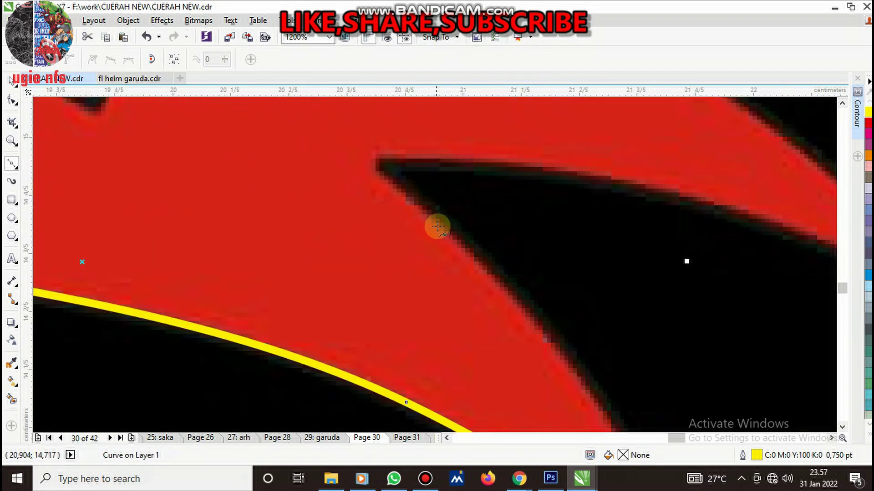
Draw a new curve from the tail's inner notch to its pointed tip
click(463, 248)
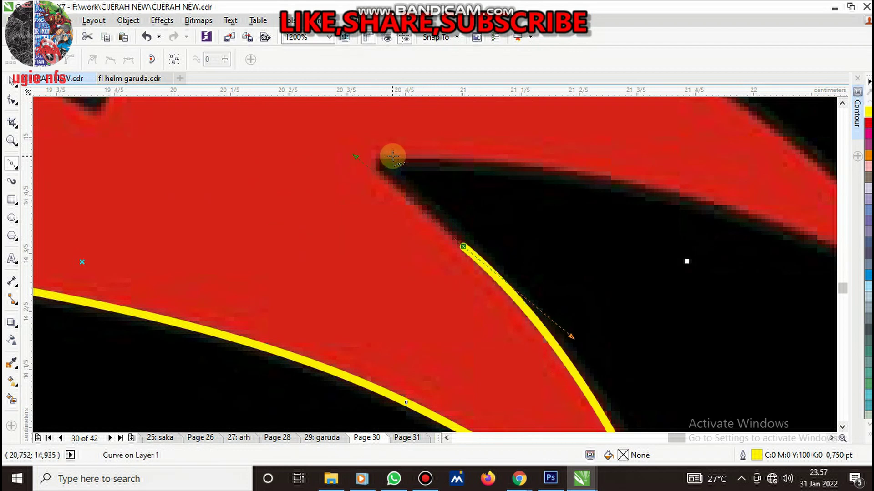
drag(386, 155, 412, 155)
scroll(509, 173, down, 2)
scroll(466, 182, up, 2)
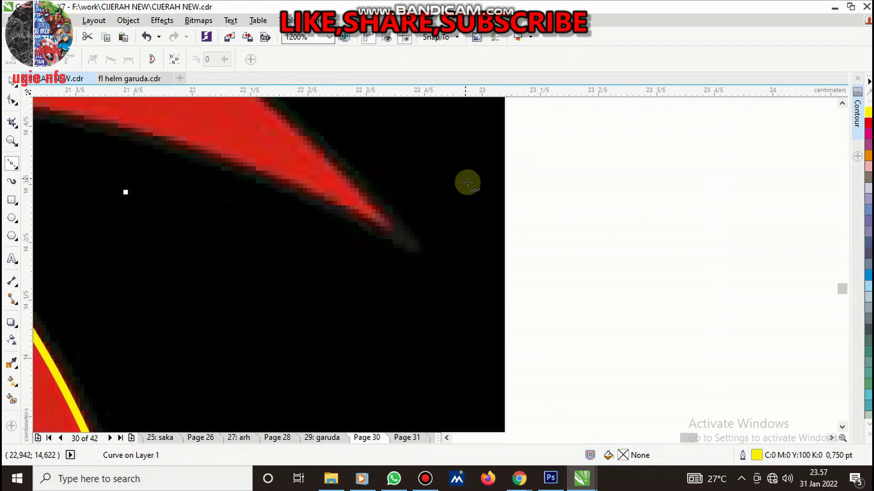
drag(389, 231, 635, 366)
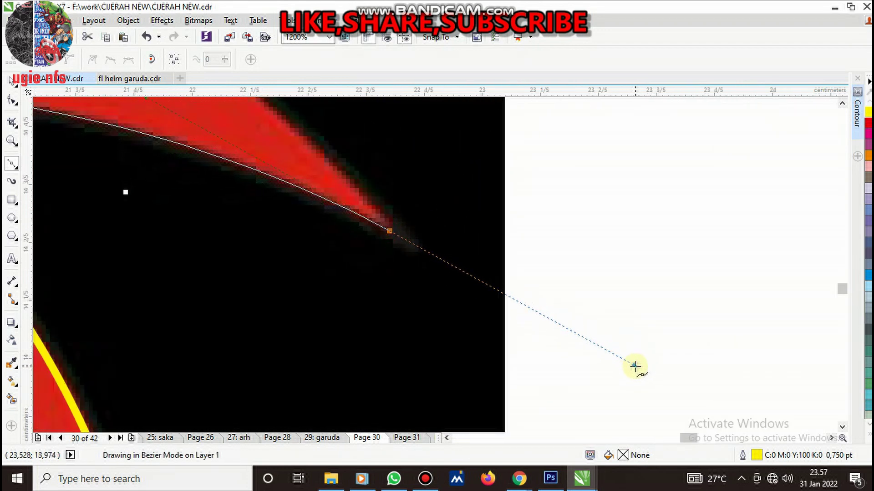
scroll(457, 223, down, 1)
scroll(457, 223, down, 3)
scroll(289, 136, up, 2)
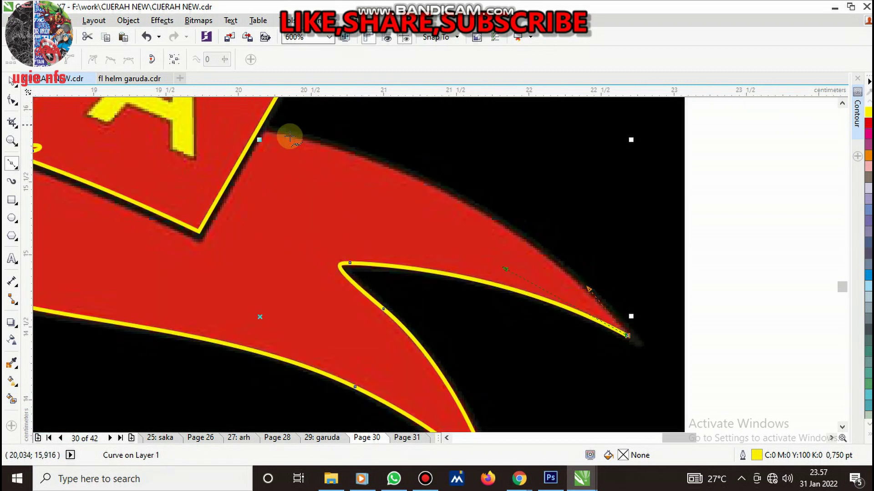
scroll(381, 175, down, 1)
scroll(357, 177, up, 3)
Draw a curve from the banner corner bending around the tail's left curve
click(336, 164)
scroll(336, 164, down, 3)
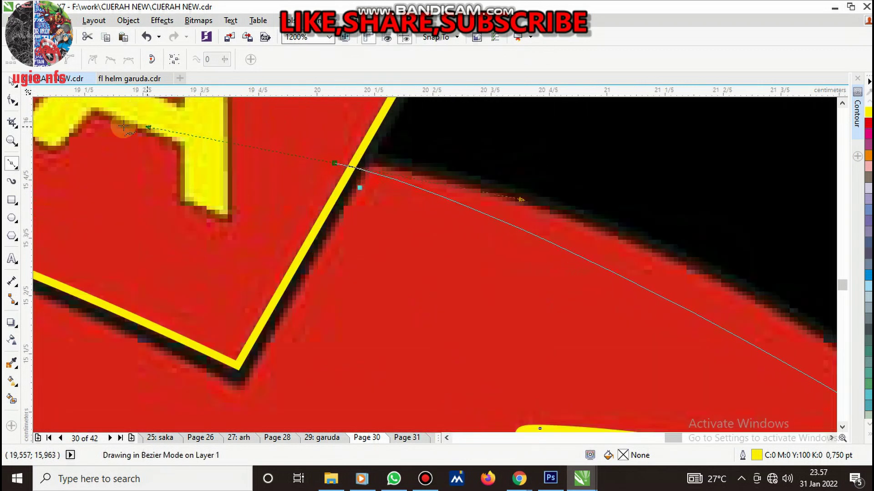
click(328, 175)
scroll(218, 184, down, 1)
scroll(219, 185, up, 2)
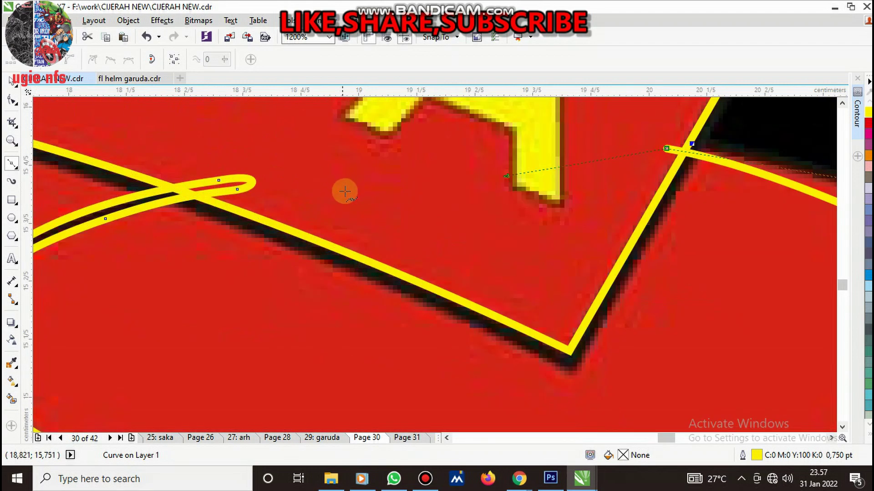
scroll(343, 189, down, 1)
scroll(180, 170, up, 1)
click(182, 130)
scroll(167, 193, up, 2)
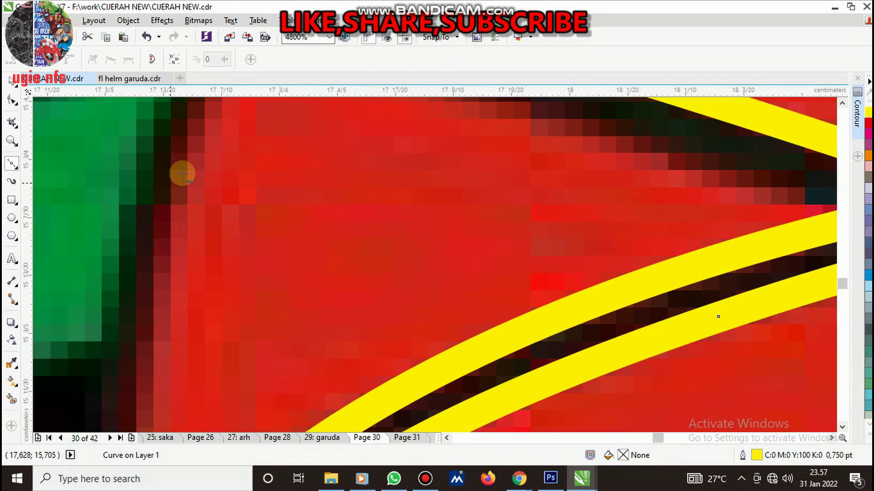
scroll(192, 157, down, 1)
scroll(231, 332, down, 2)
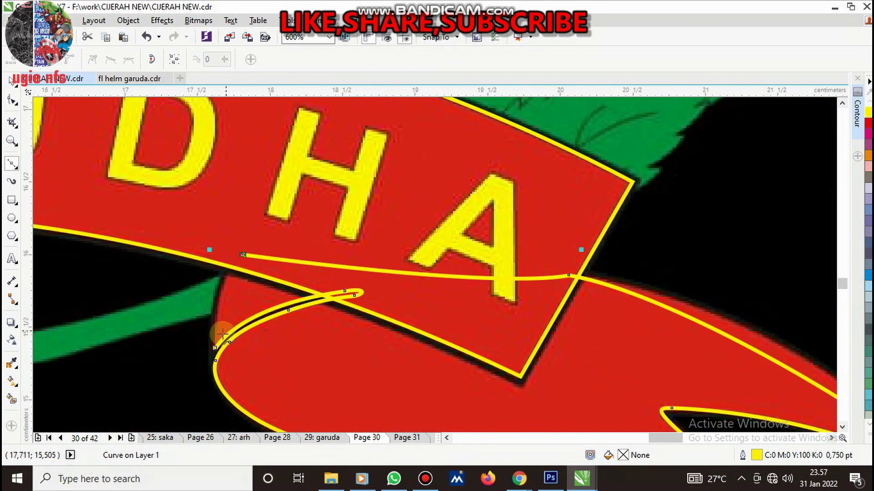
mouse_move(215, 348)
mouse_down()
mouse_move(211, 272)
mouse_move(213, 280)
mouse_up()
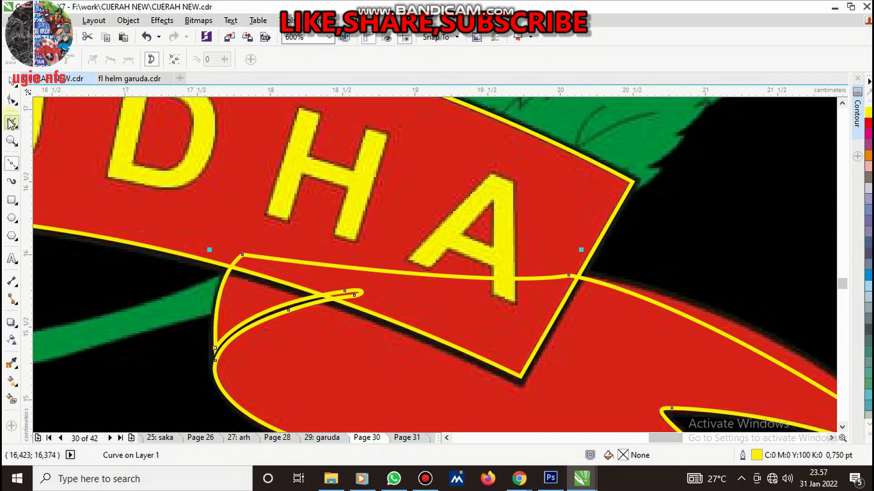
Move the traced curve's nodes to align with the tail's left edge
click(256, 309)
scroll(210, 339, up, 1)
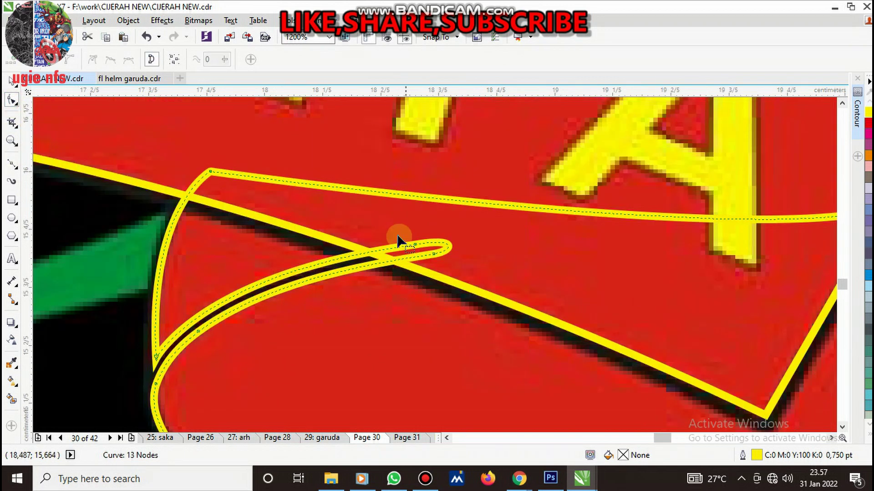
drag(431, 252, 360, 264)
scroll(287, 327, down, 1)
scroll(321, 298, up, 2)
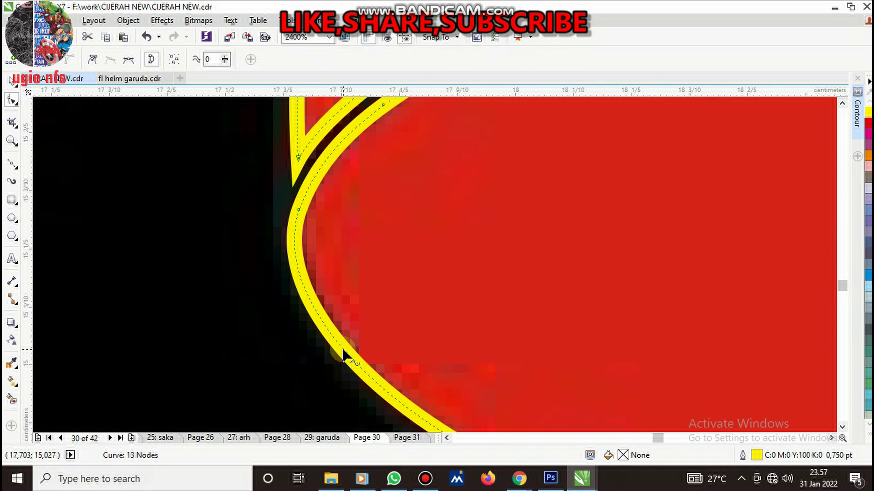
drag(343, 349, 356, 357)
Delete the surplus node on the tail's left bend
click(278, 181)
click(353, 277)
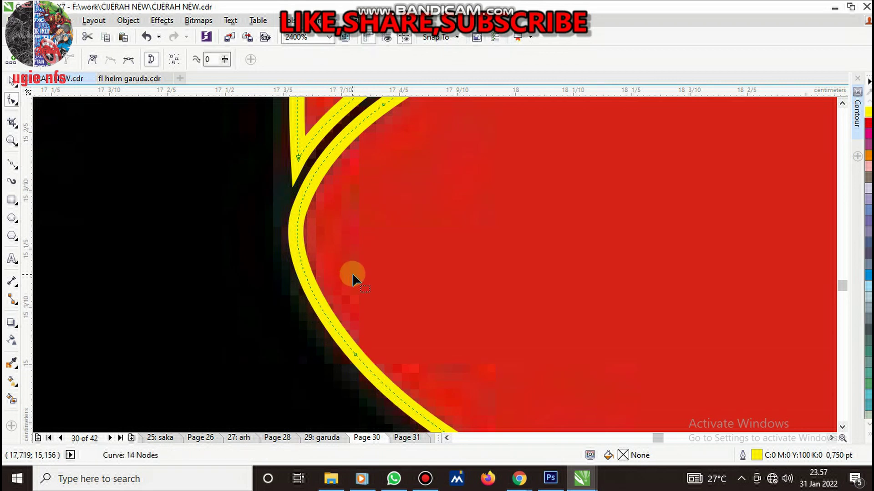
click(301, 314)
click(350, 339)
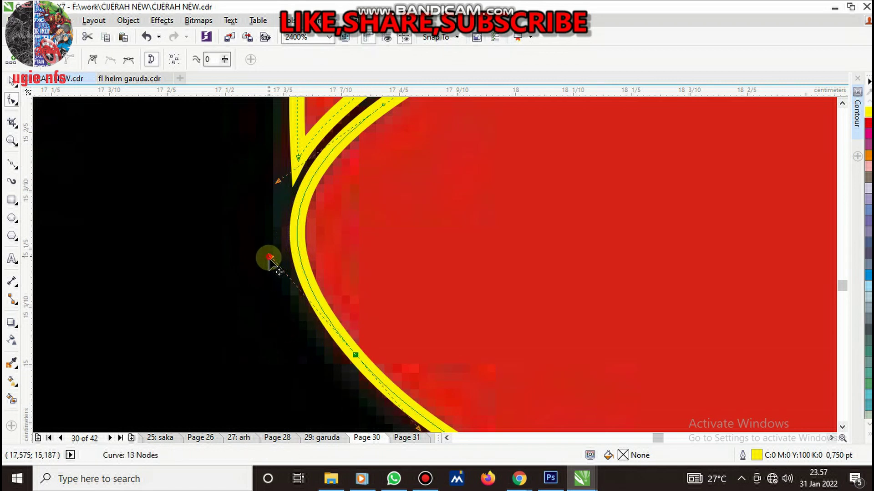
scroll(226, 248, down, 2)
scroll(427, 345, up, 1)
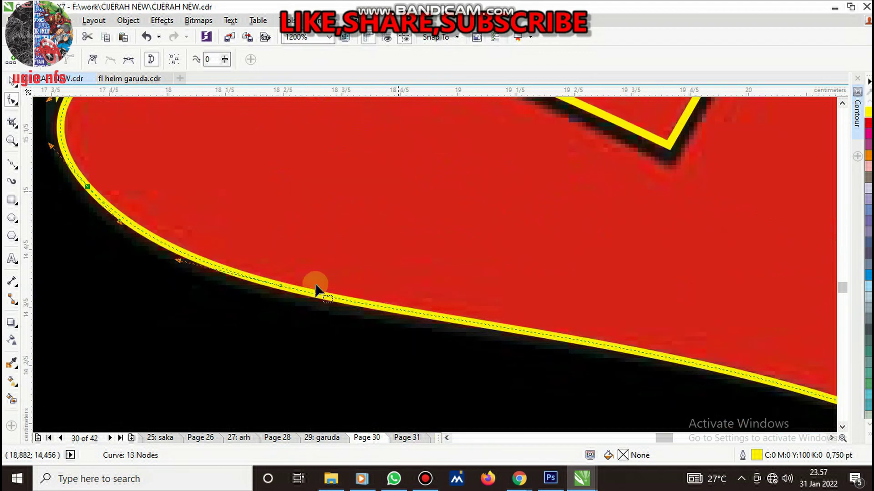
scroll(462, 337, down, 1)
scroll(478, 351, up, 1)
scroll(414, 338, down, 1)
scroll(414, 339, up, 1)
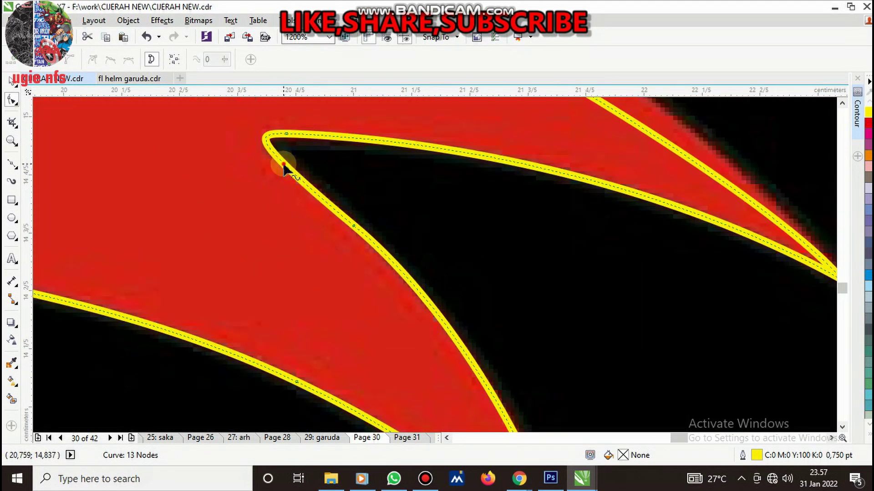
key(Delete)
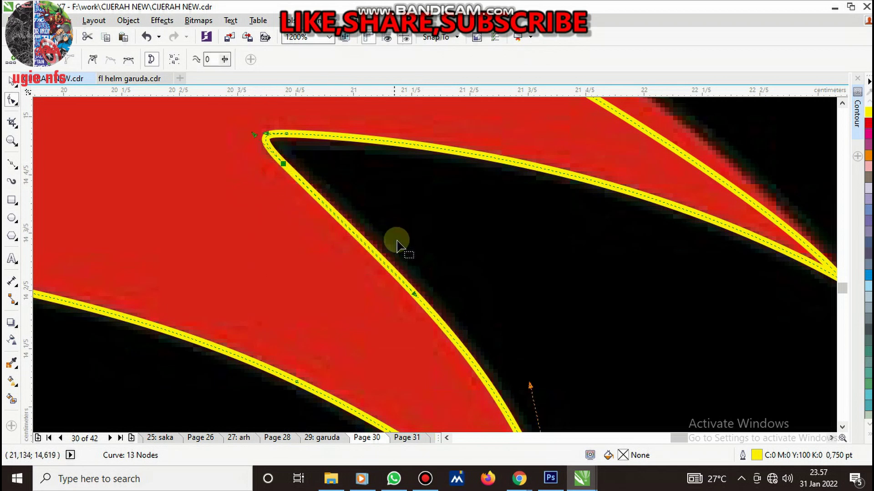
Adjust the notch segment and top-edge handle so the curve hugs the tail
scroll(401, 244, down, 1)
scroll(415, 287, up, 1)
drag(394, 253, 394, 246)
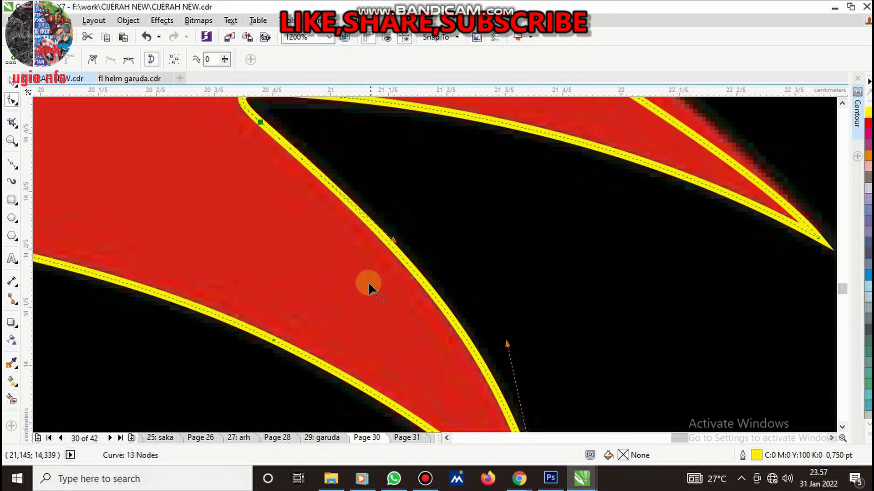
scroll(367, 285, down, 2)
scroll(562, 244, up, 2)
scroll(585, 289, down, 2)
scroll(473, 255, up, 1)
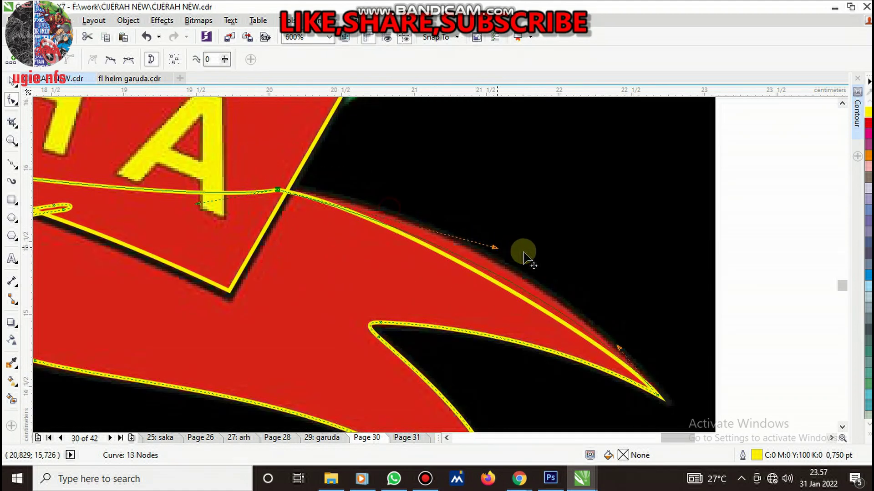
drag(523, 255, 501, 248)
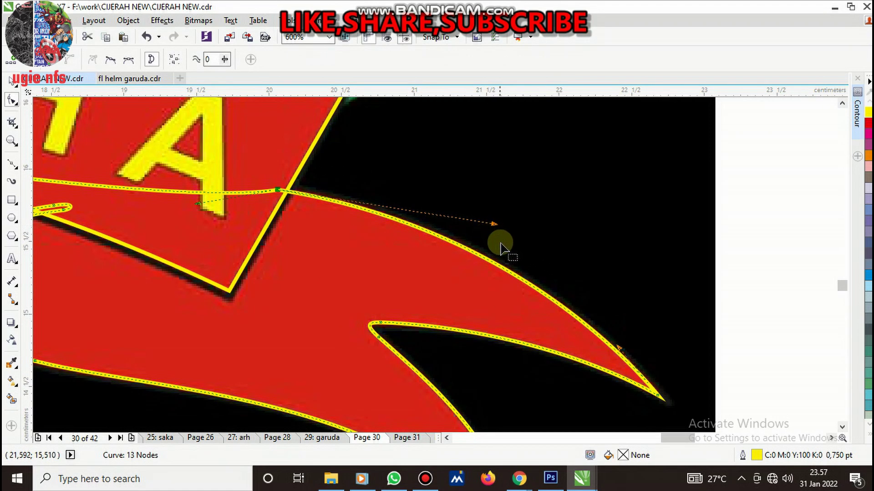
Place the ribbon tail curve behind the banner with Order > Behind
key(space)
scroll(464, 277, down, 3)
scroll(386, 255, up, 2)
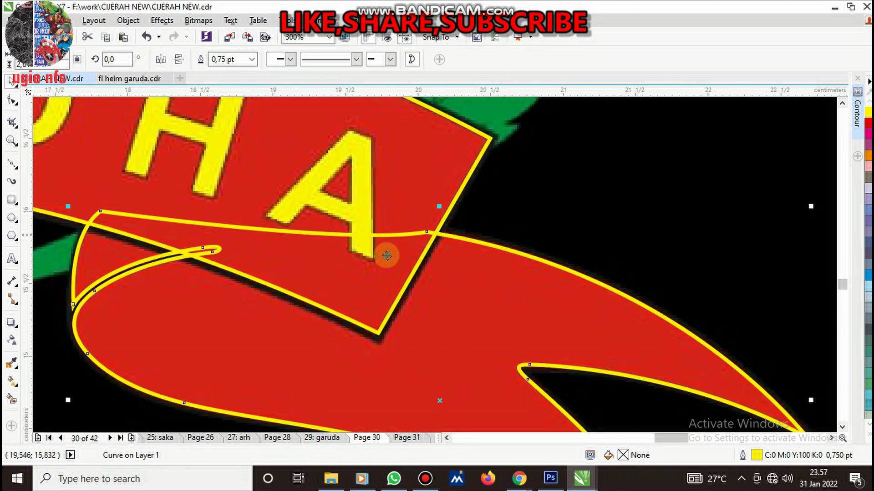
right_click(488, 278)
click(709, 428)
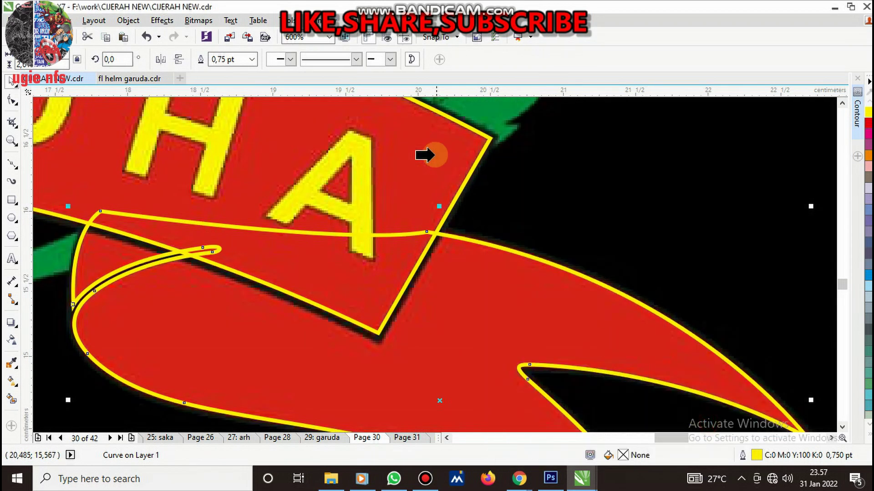
click(560, 215)
scroll(580, 259, down, 4)
click(577, 271)
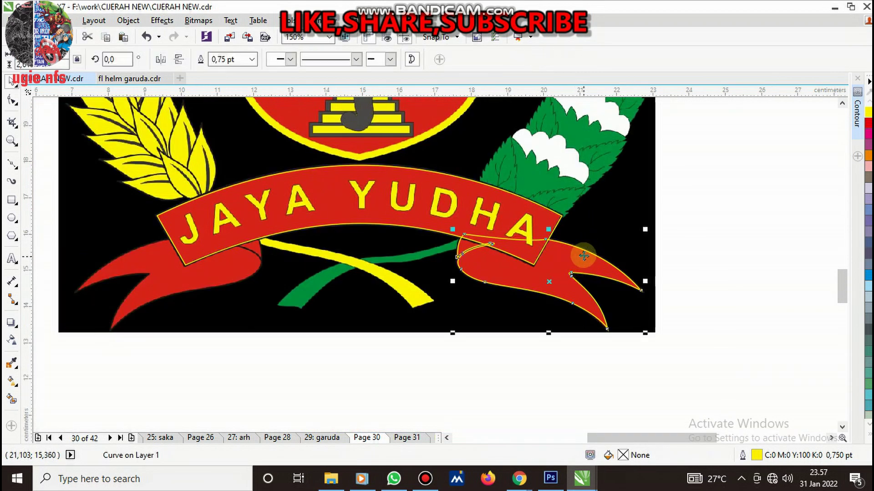
scroll(574, 247, up, 4)
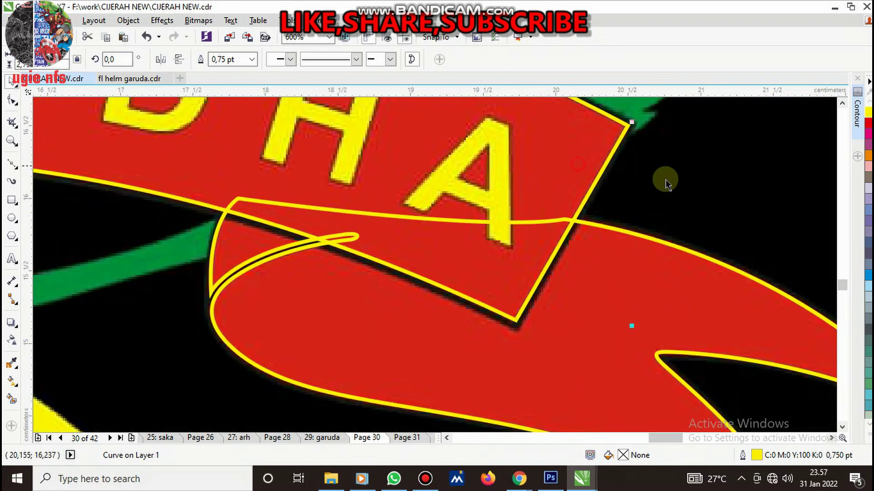
Set up a one-step outside contour with a 0,05 cm offset in the Contour docker
click(857, 114)
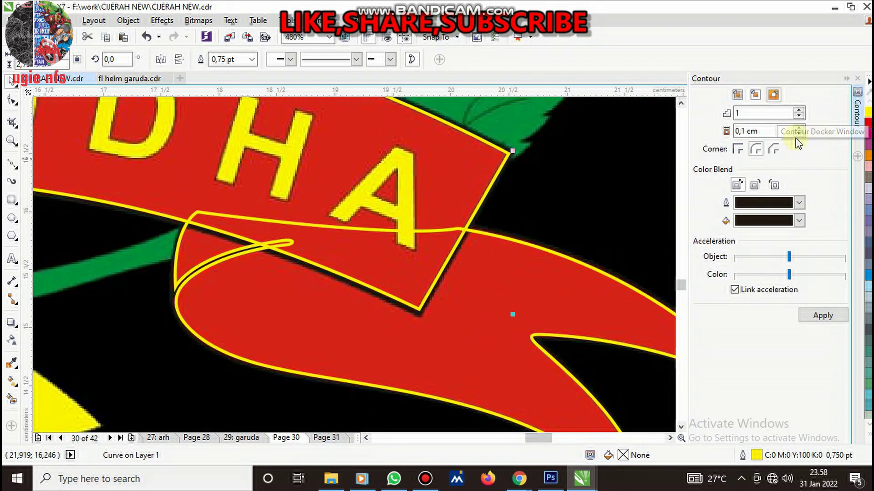
scroll(523, 150, up, 3)
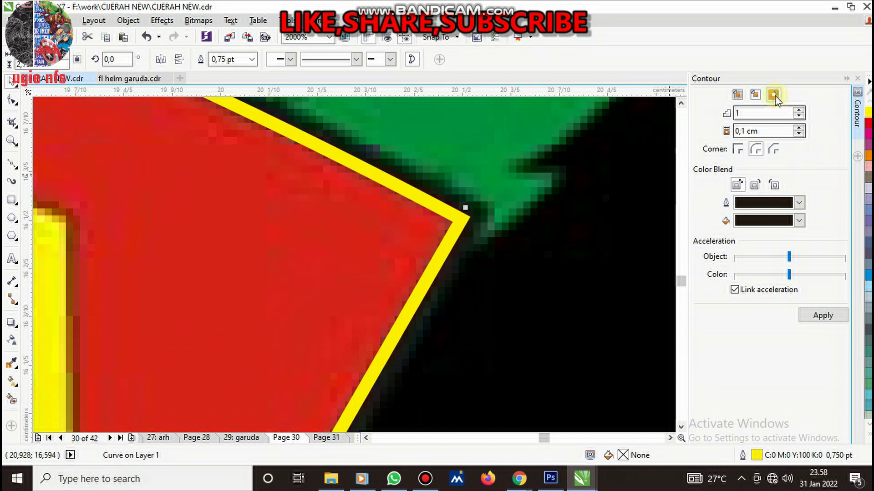
click(823, 315)
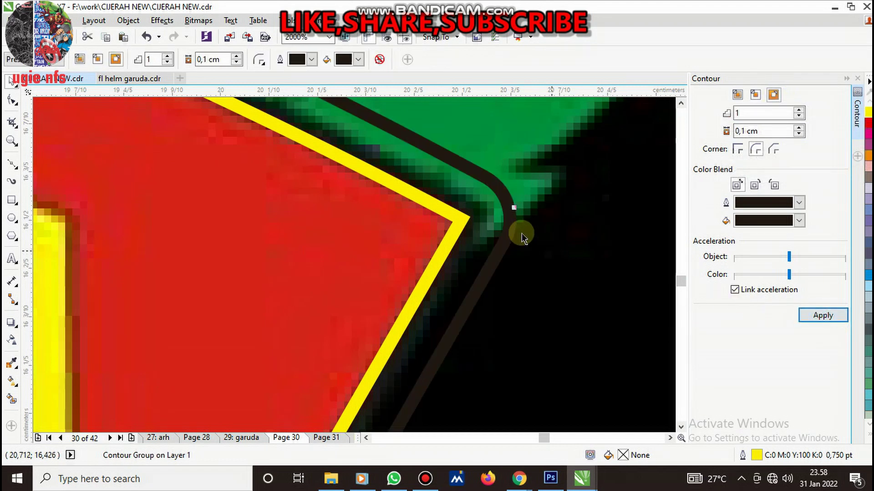
click(147, 36)
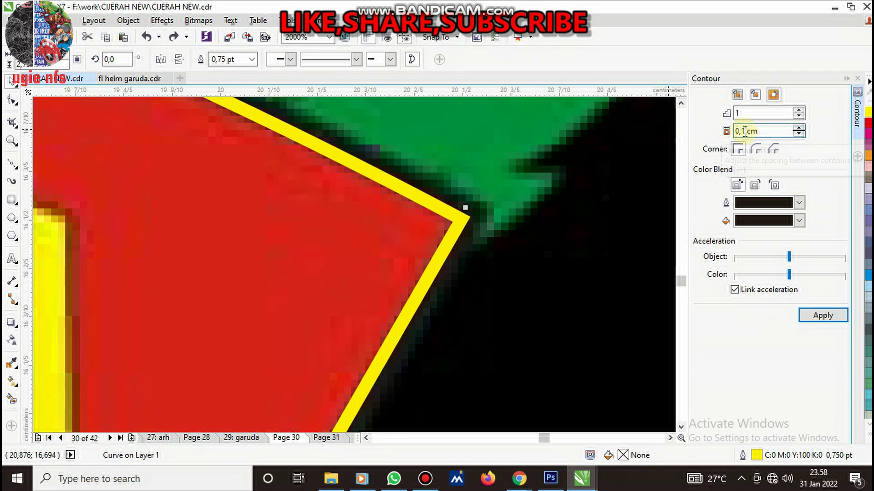
key(BackSpace)
text(05)
key(Return)
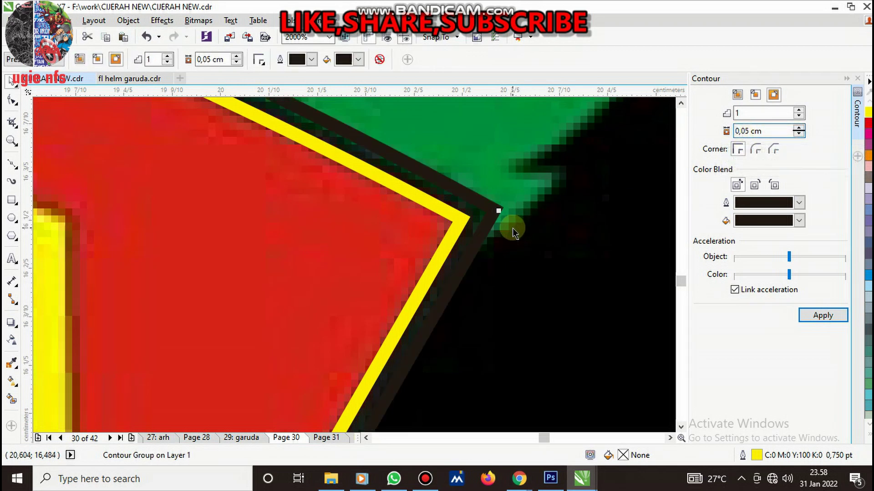
scroll(451, 203, down, 2)
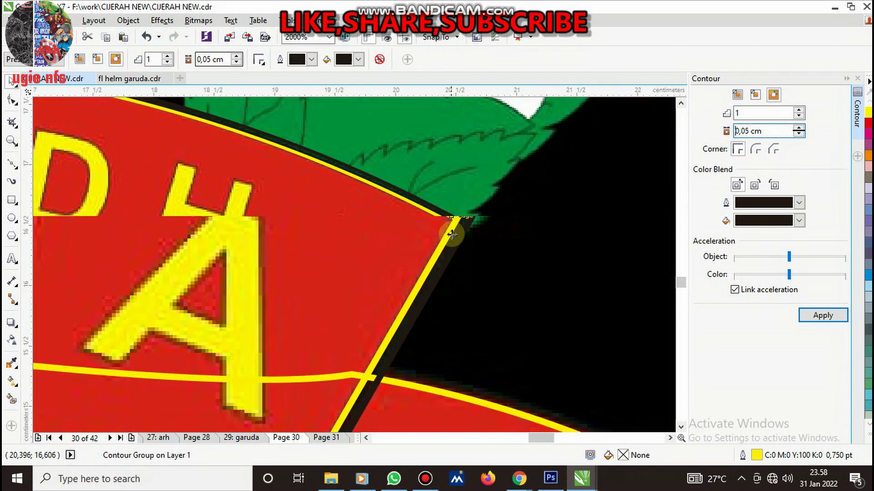
scroll(436, 219, down, 2)
scroll(474, 249, up, 1)
scroll(475, 250, up, 2)
scroll(499, 197, up, 3)
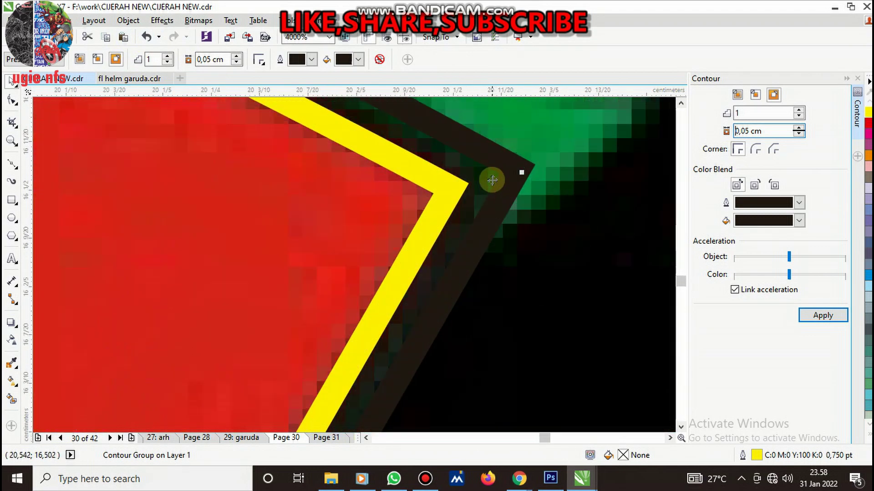
Apply the 0.05 cm contour to the right ribbon tail's contour group
right_click(491, 178)
key(Escape)
key(Escape)
scroll(546, 241, down, 2)
scroll(531, 251, down, 1)
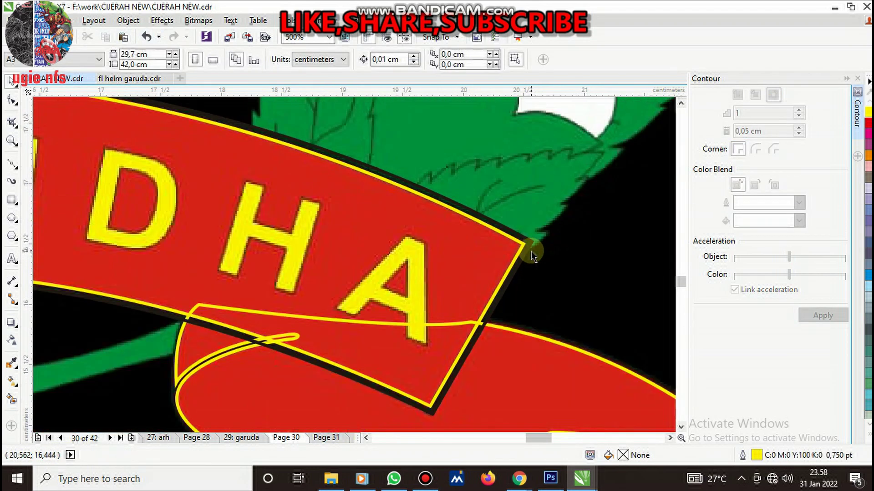
scroll(533, 246, down, 4)
scroll(535, 263, up, 1)
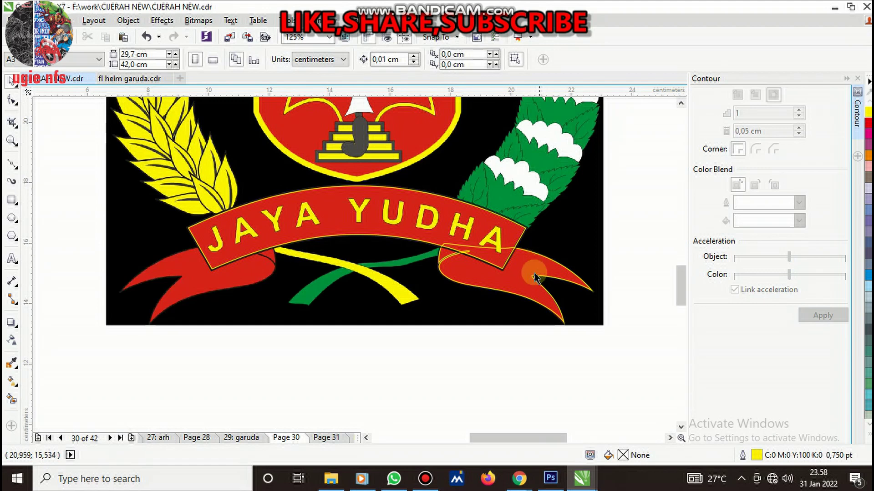
scroll(535, 276, up, 1)
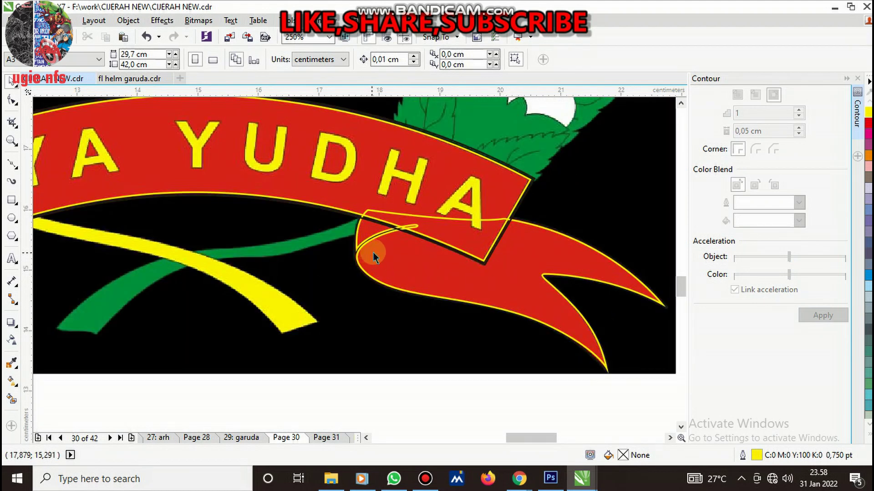
scroll(373, 255, up, 2)
click(511, 279)
click(822, 315)
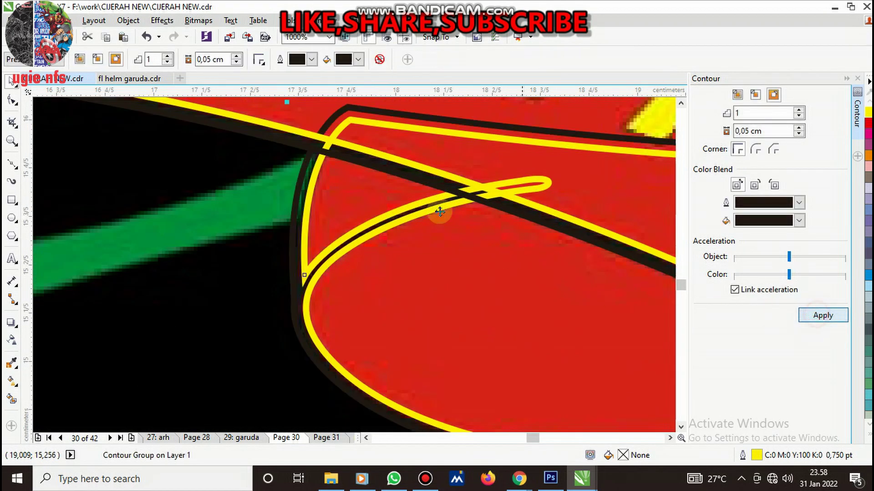
Break the contour group apart and regroup both right tail pieces
right_click(295, 210)
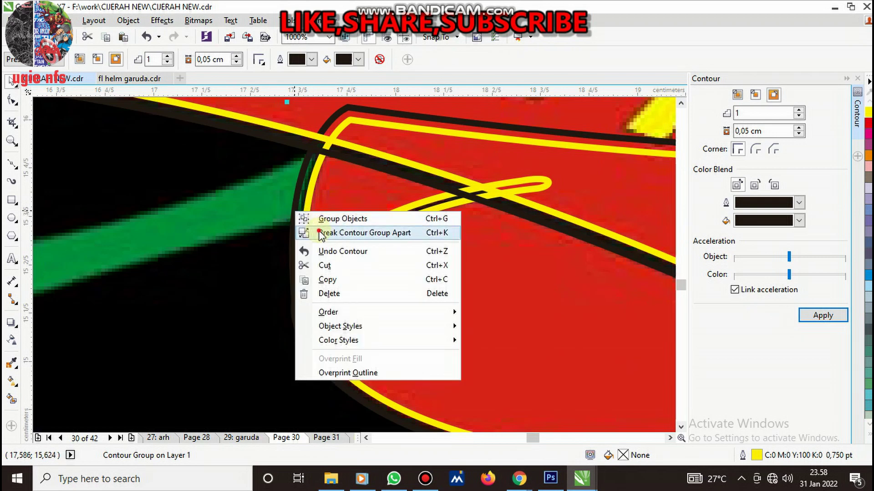
click(345, 232)
click(290, 212)
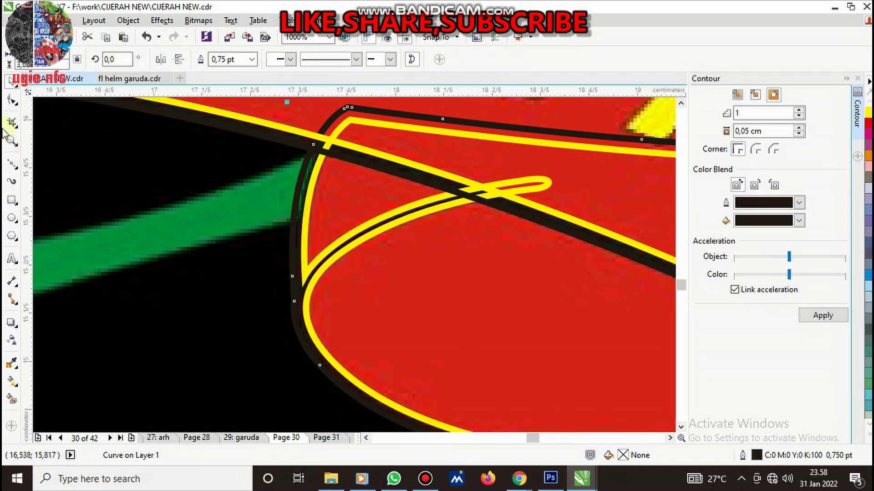
click(13, 99)
key(F3)
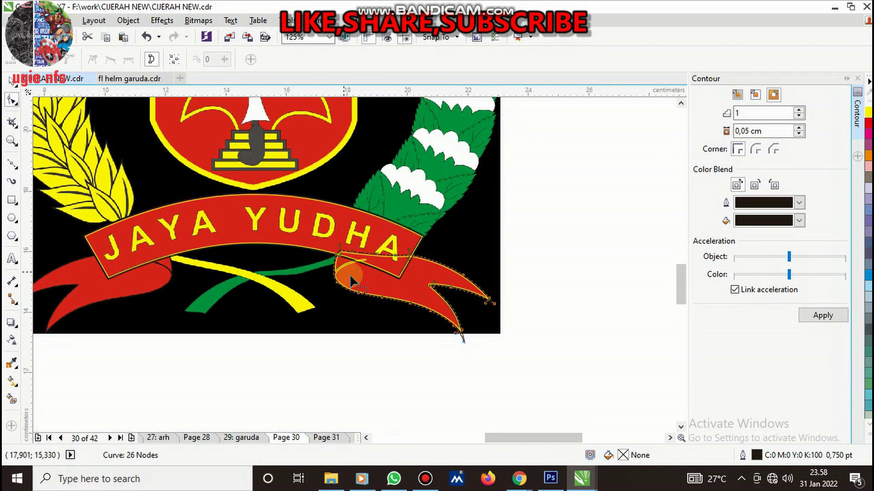
key(space)
drag(557, 364, 308, 209)
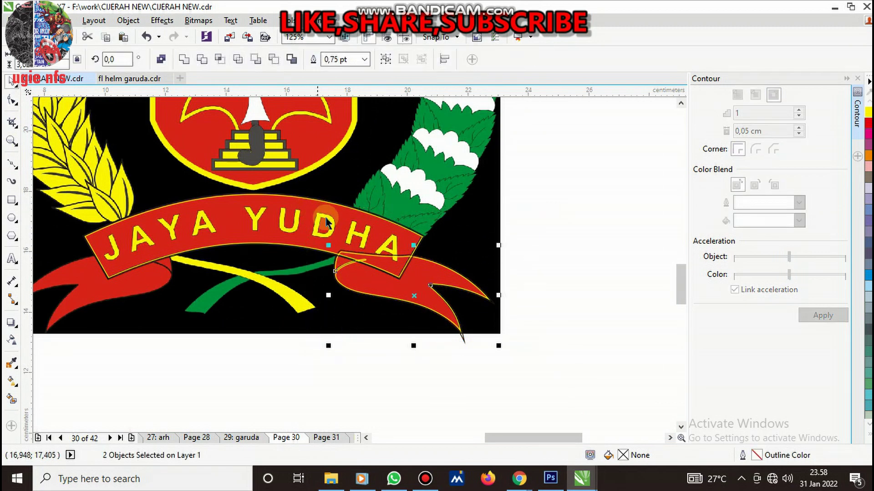
key(ctrl+g)
scroll(326, 223, down, 3)
scroll(458, 296, up, 3)
Place a mirrored copy of the tail over the left ribbon end
drag(460, 306, 207, 319)
click(291, 60)
scroll(210, 273, up, 3)
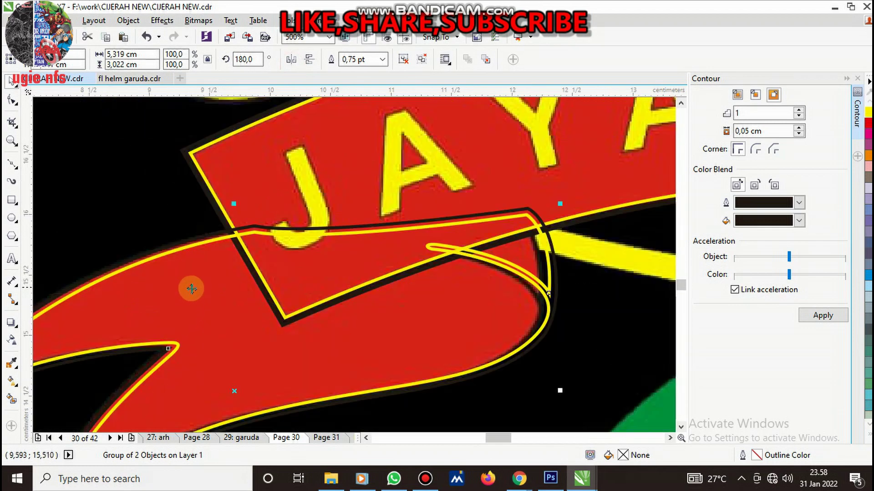
drag(205, 292, 199, 294)
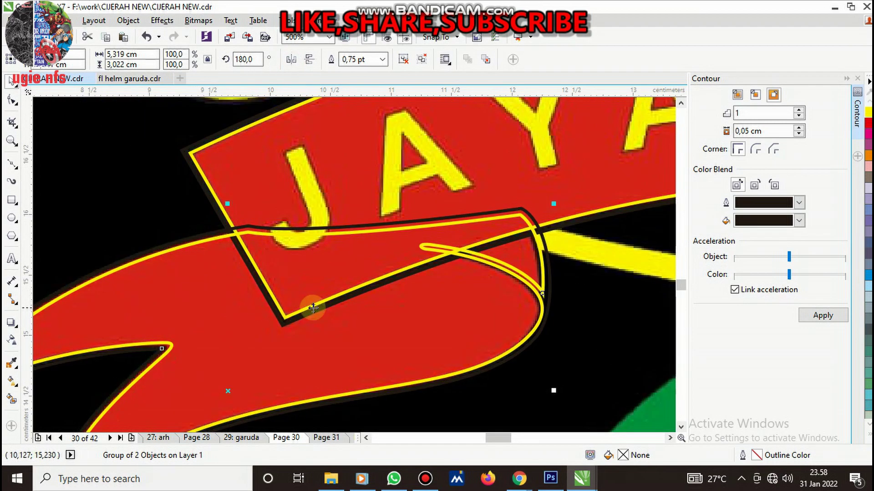
scroll(361, 288, up, 3)
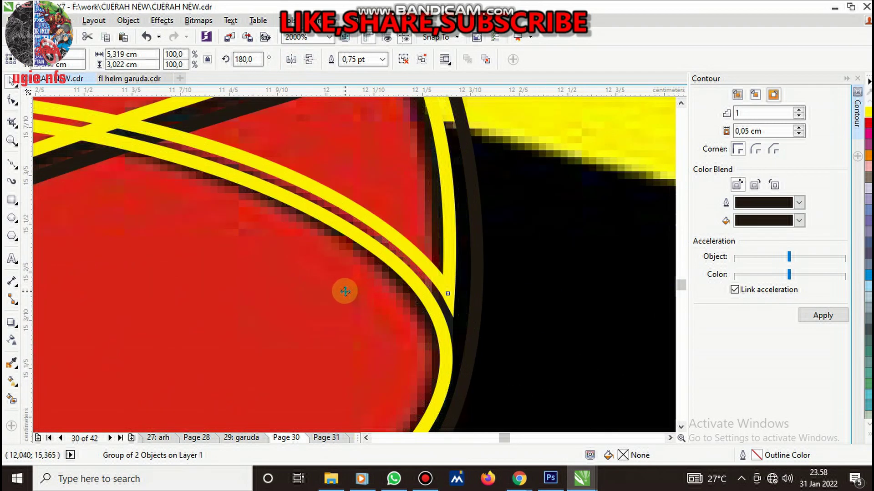
scroll(208, 314, down, 1)
scroll(208, 314, down, 5)
scroll(432, 332, down, 1)
scroll(476, 318, up, 2)
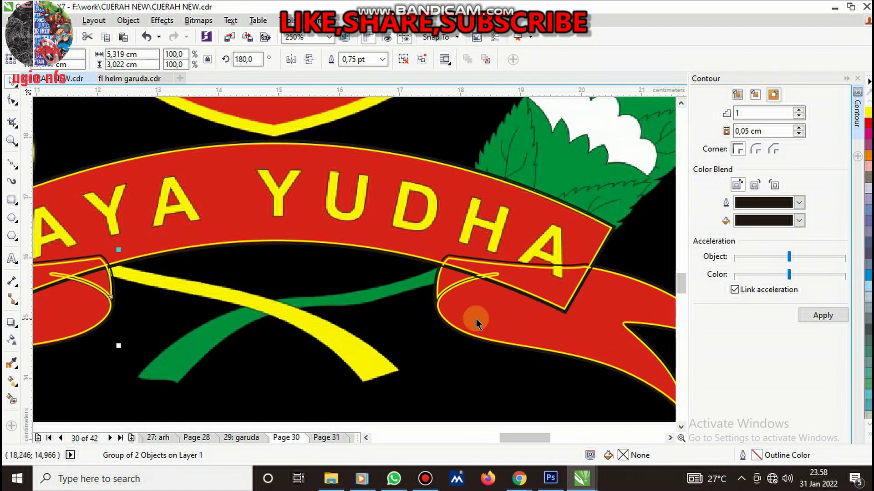
Group both ribbon tails and send them behind the JAYA YUDHA banner
shift+click(467, 361)
key(ctrl+z)
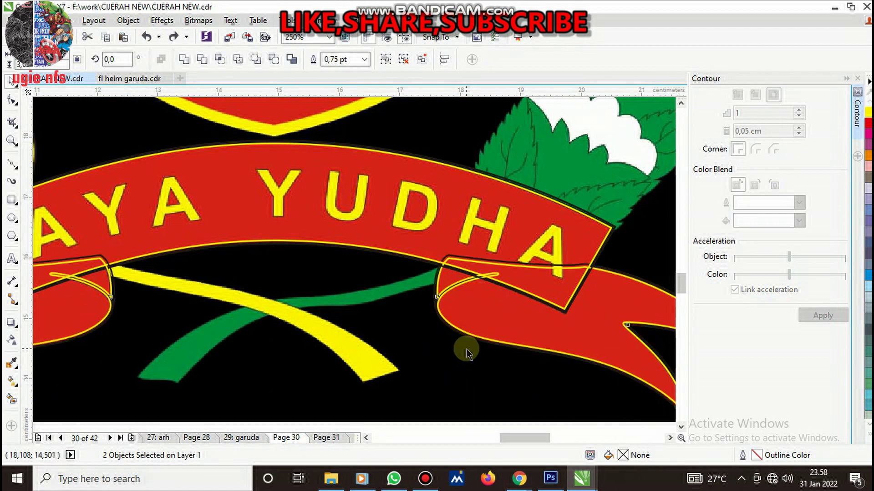
key(ctrl+g)
right_click(467, 321)
mouse_move(500, 194)
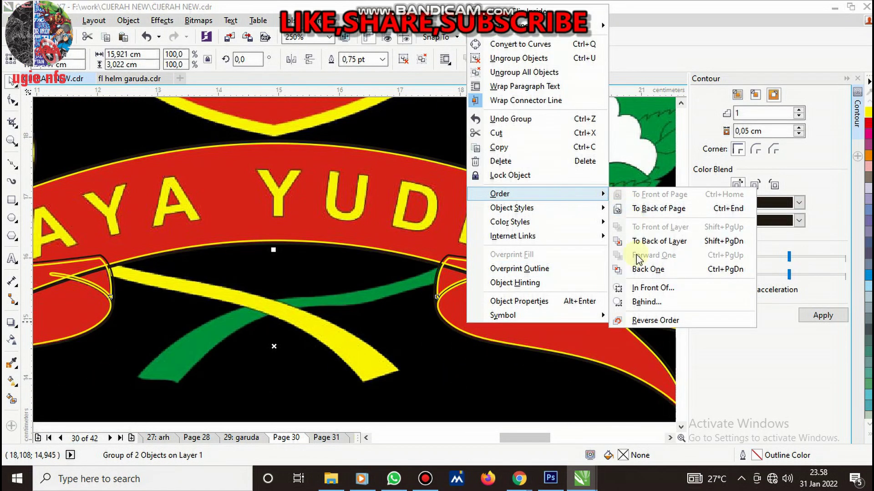
click(646, 301)
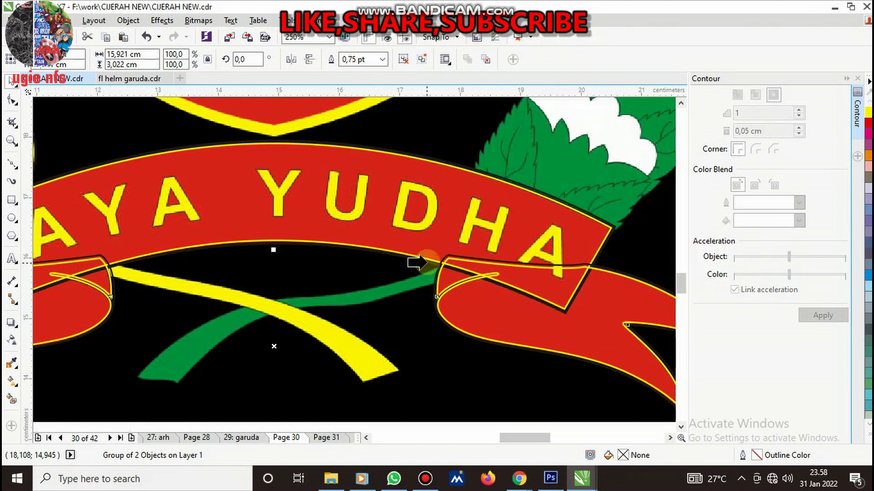
click(416, 262)
key(Escape)
scroll(436, 263, down, 4)
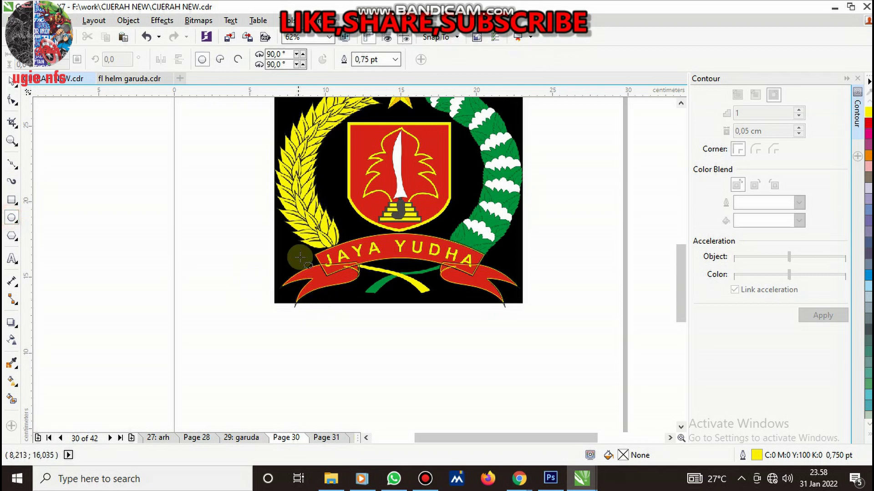
Draw an ellipse, move it up under the banner and widen it to 121%
drag(300, 259, 515, 400)
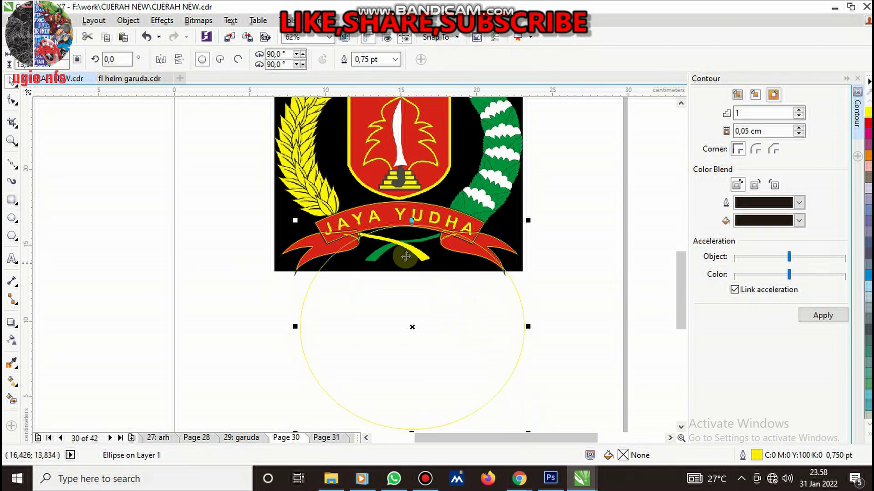
scroll(422, 281, up, 2)
scroll(422, 281, up, 2)
drag(433, 296, 367, 269)
scroll(499, 308, down, 2)
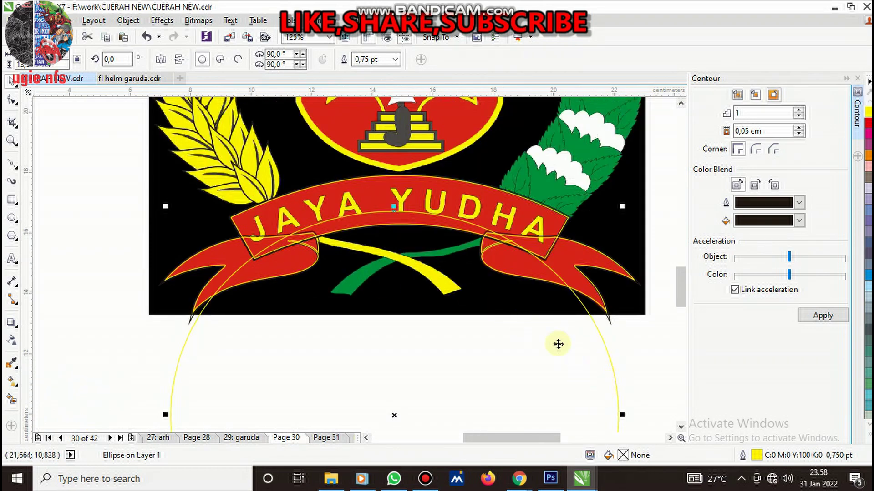
scroll(559, 344, down, 4)
scroll(527, 324, up, 2)
drag(516, 332, 536, 331)
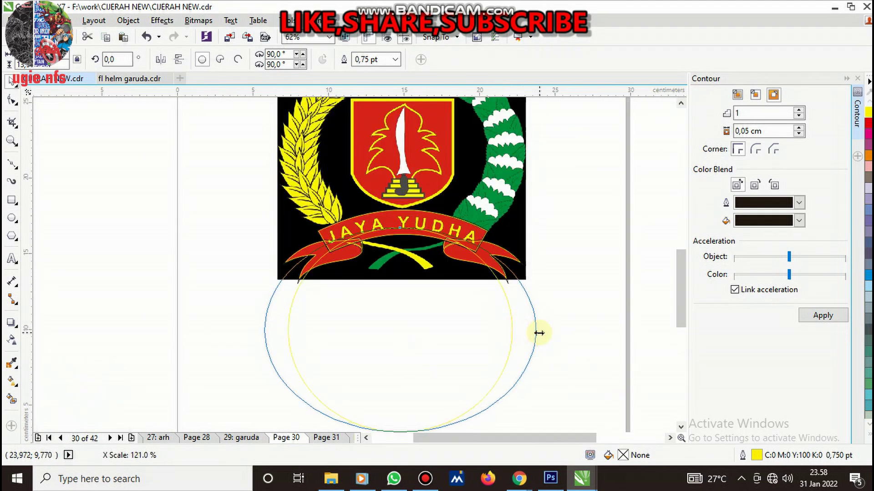
scroll(444, 242, up, 6)
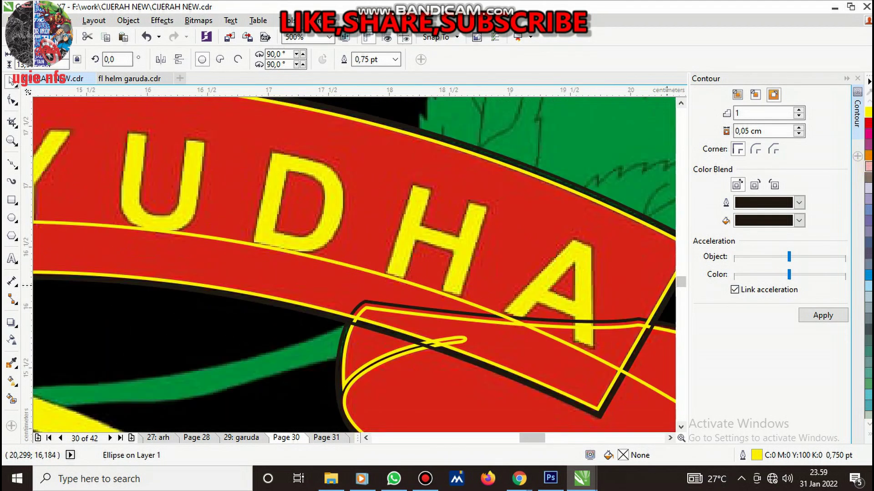
Give the ellipse a blue outline, then deselect it
right_click(866, 276)
scroll(539, 238, down, 3)
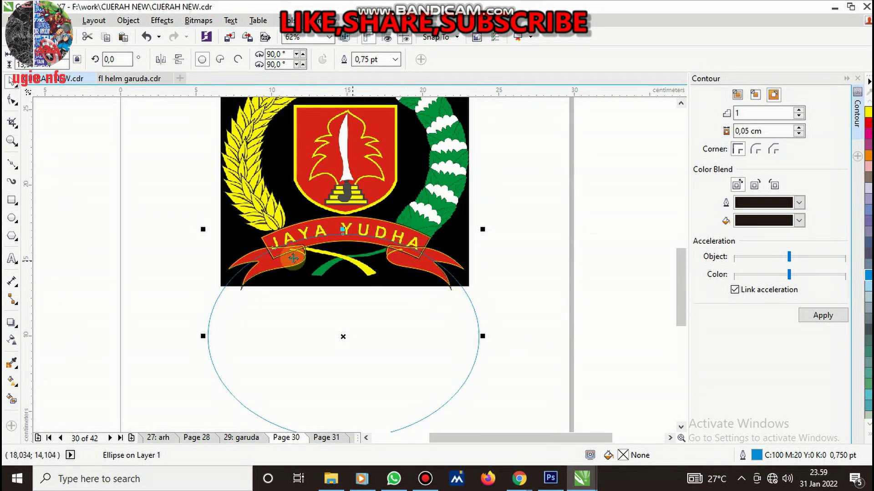
scroll(293, 258, up, 4)
scroll(436, 205, up, 2)
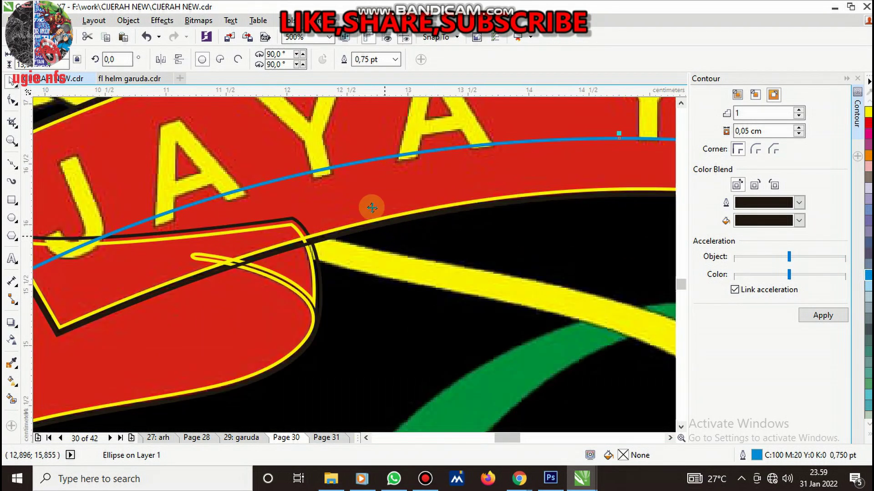
scroll(377, 195, down, 2)
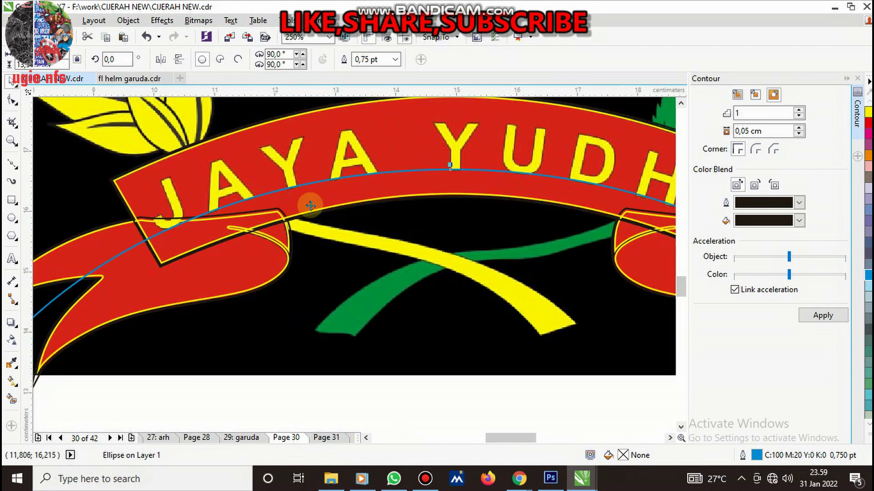
scroll(327, 201, down, 2)
scroll(434, 217, up, 3)
scroll(434, 217, down, 3)
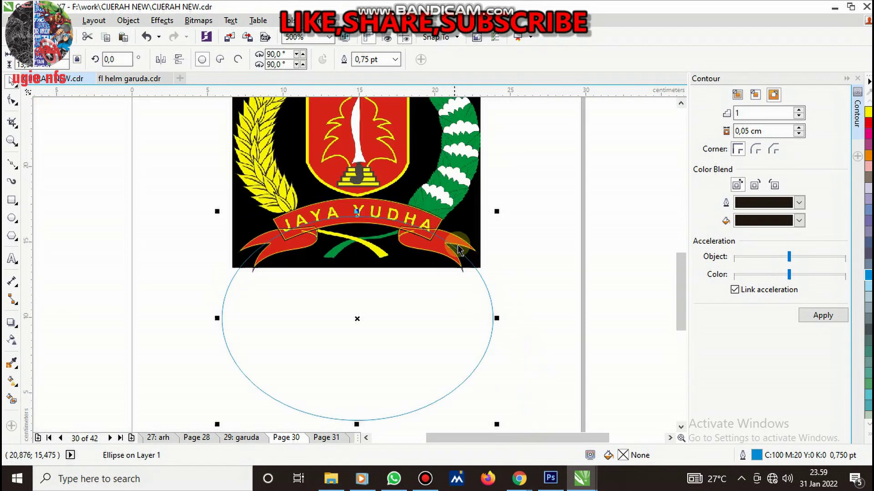
click(554, 309)
scroll(317, 238, up, 2)
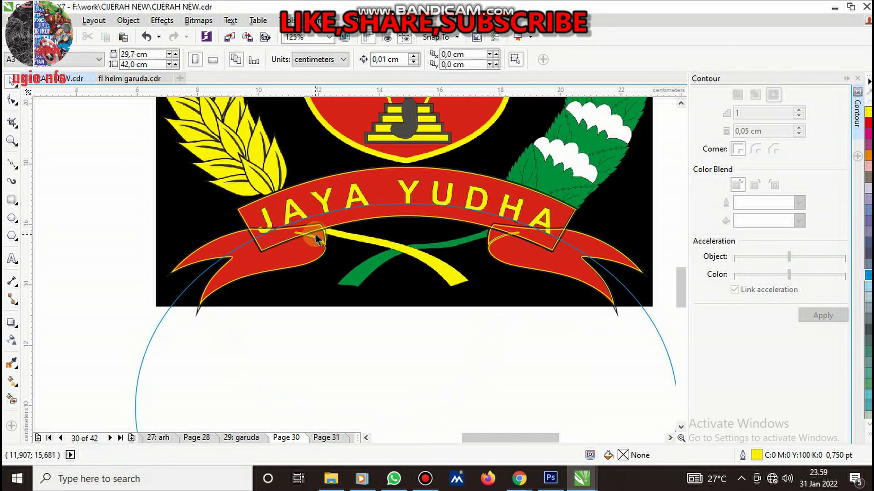
Add artistic text 'JAYA YUDHA' below the emblem, set in Arial Bold
click(12, 261)
click(331, 361)
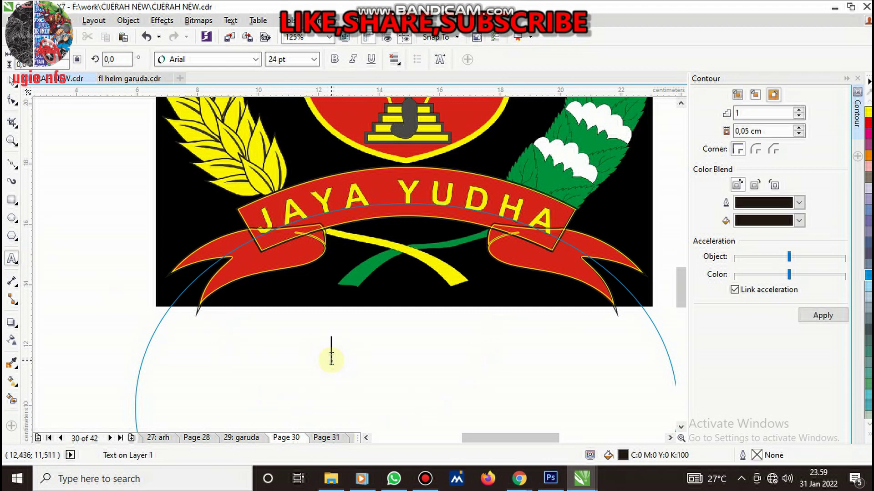
text(JAYA YUDHA)
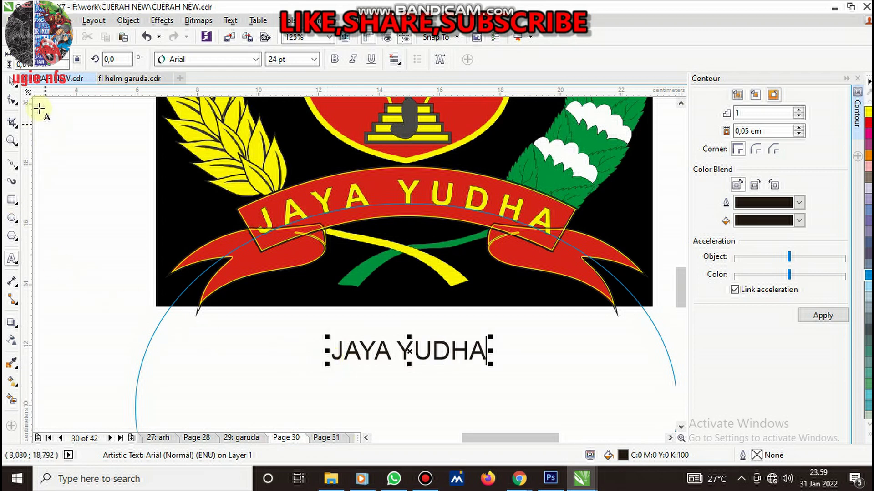
click(255, 59)
mouse_move(178, 75)
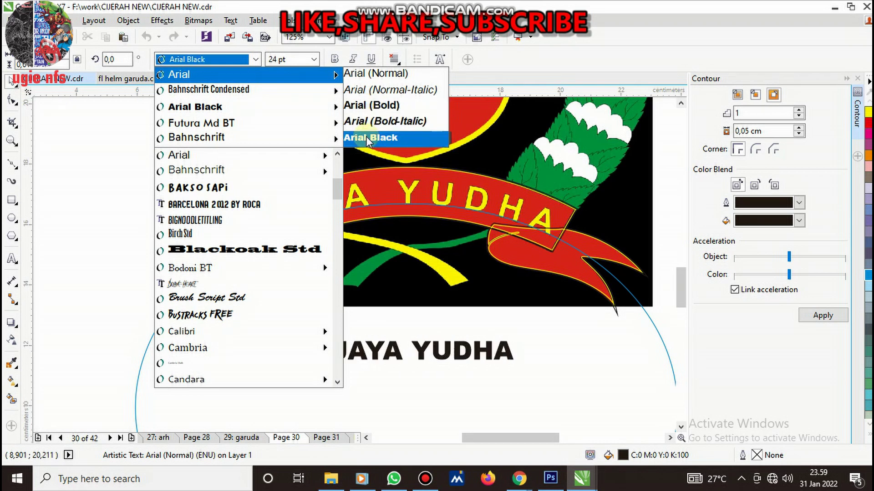
click(368, 112)
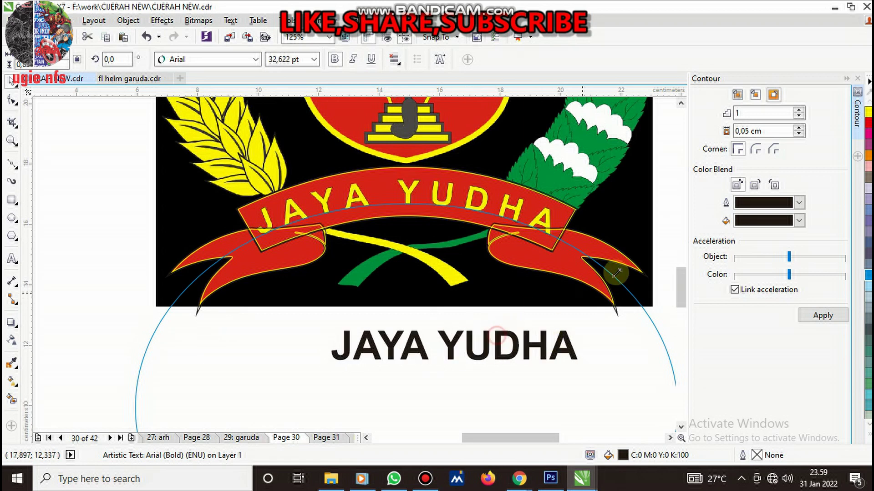
Move the JAYA YUDHA text onto the red banner and scale it to fit
drag(496, 335, 655, 309)
drag(487, 335, 416, 179)
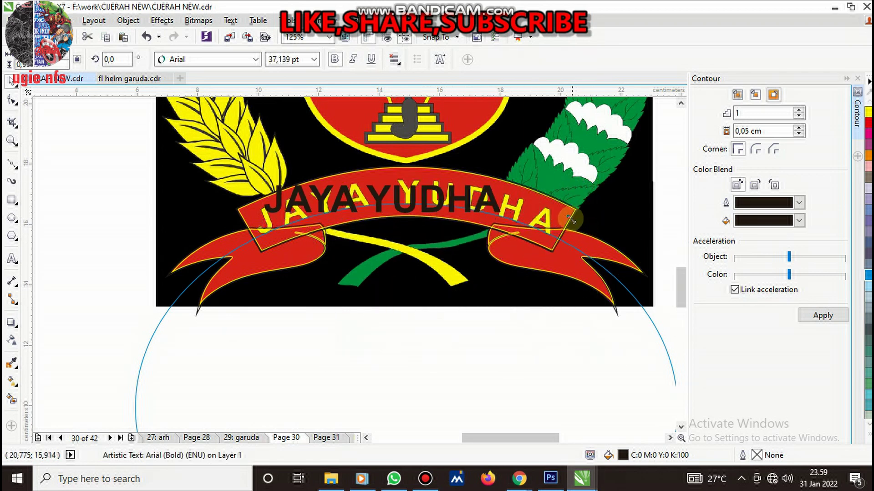
drag(582, 226, 497, 220)
scroll(390, 188, up, 4)
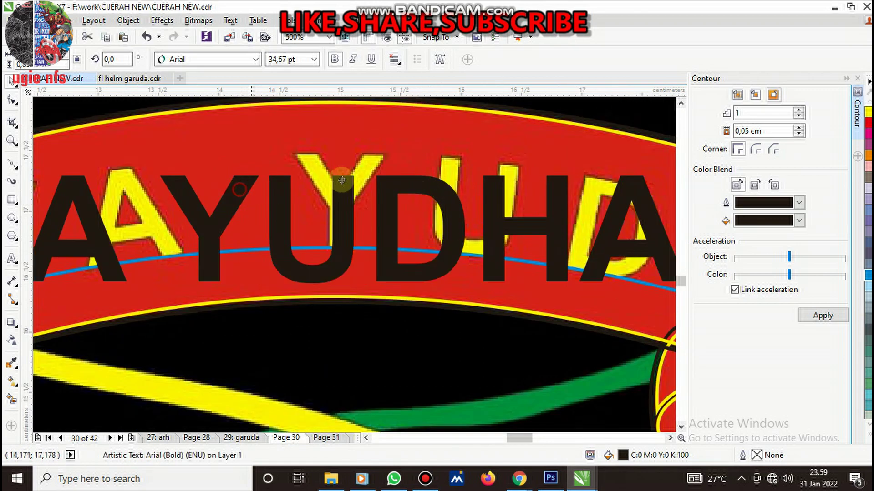
drag(257, 194, 362, 168)
scroll(353, 172, down, 4)
scroll(486, 218, up, 2)
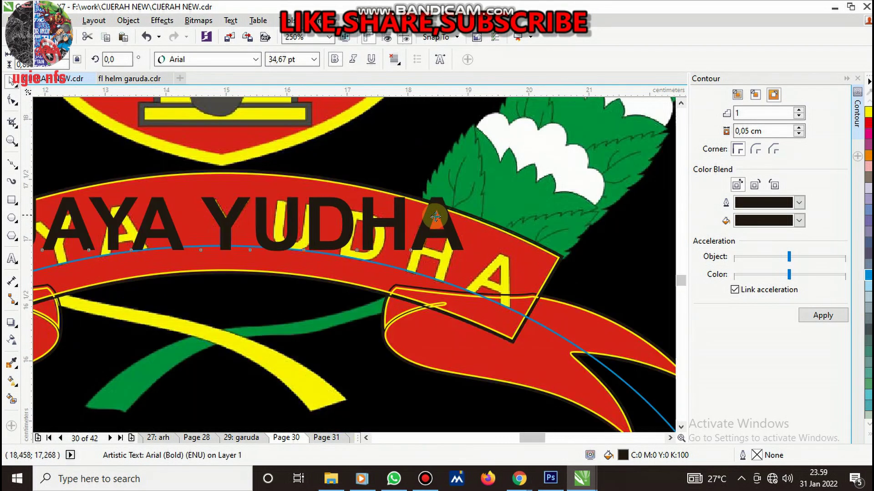
scroll(500, 182, up, 2)
Shrink the text to 32.203 pt and lift it straight above the banner
drag(501, 177, 464, 182)
scroll(465, 182, down, 4)
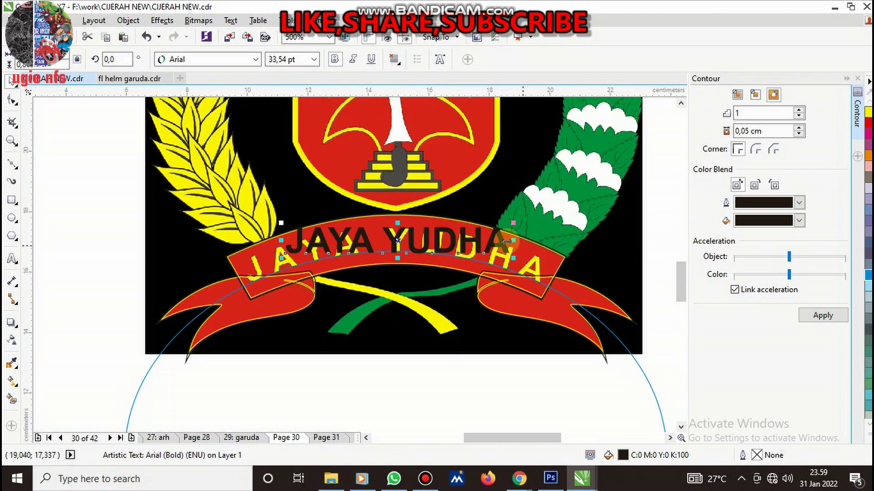
scroll(380, 245, up, 4)
drag(379, 245, 395, 239)
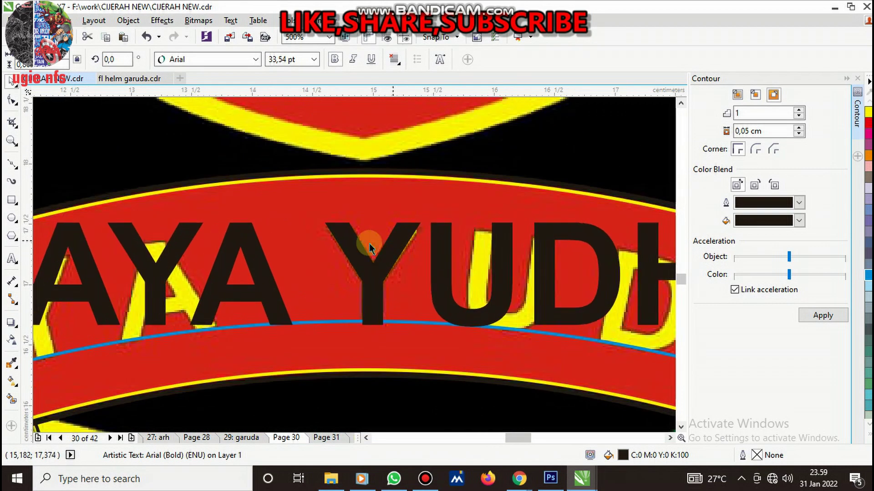
scroll(473, 256, down, 4)
scroll(474, 254, up, 6)
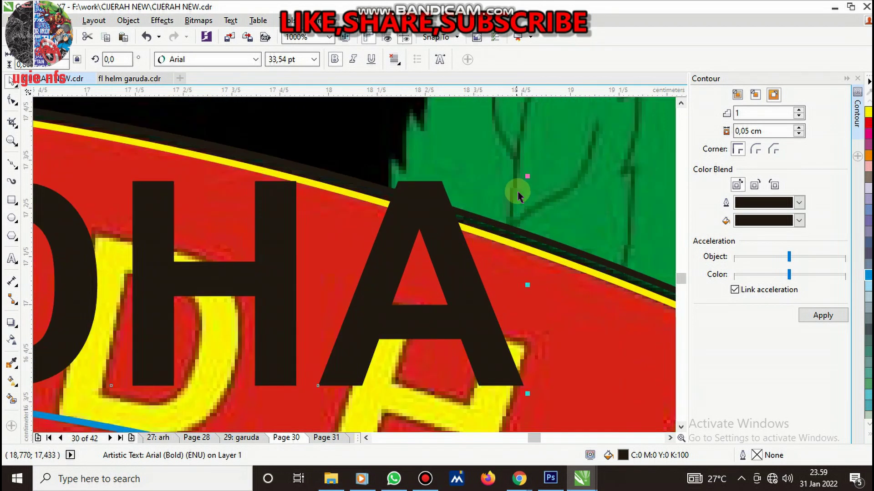
drag(528, 177, 523, 182)
scroll(546, 210, down, 3)
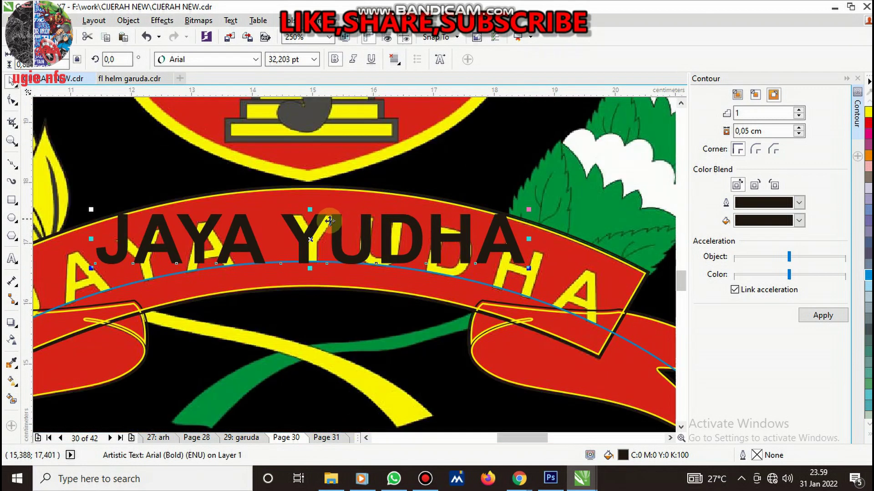
scroll(330, 221, up, 3)
drag(268, 223, 302, 218)
scroll(302, 219, down, 4)
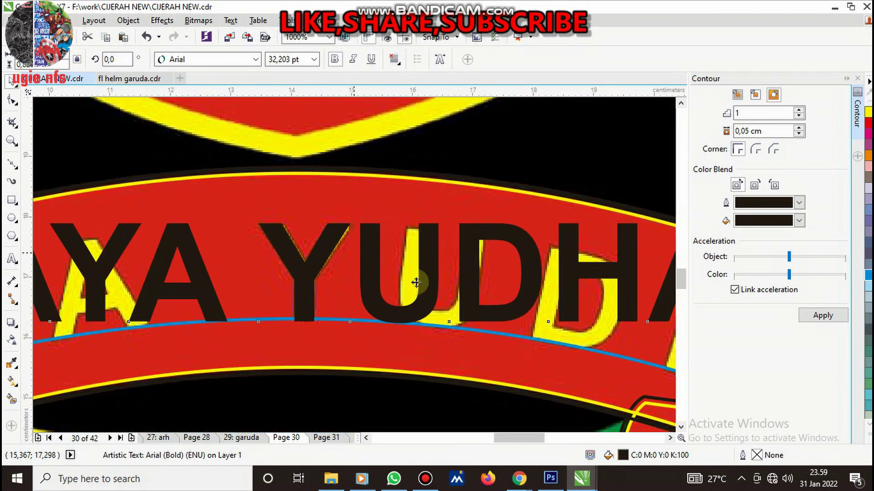
drag(358, 290, 365, 211)
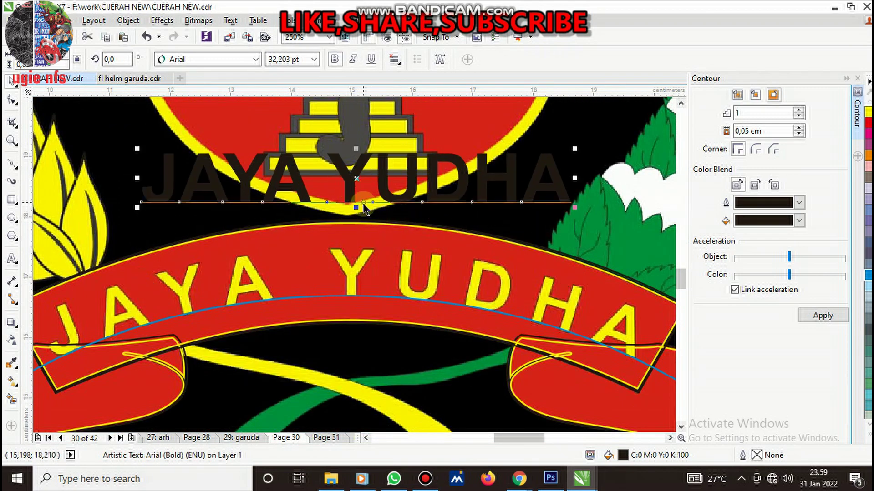
Try fitting the text to the banner path with Fit Text to Path, then undo it
click(230, 21)
click(264, 274)
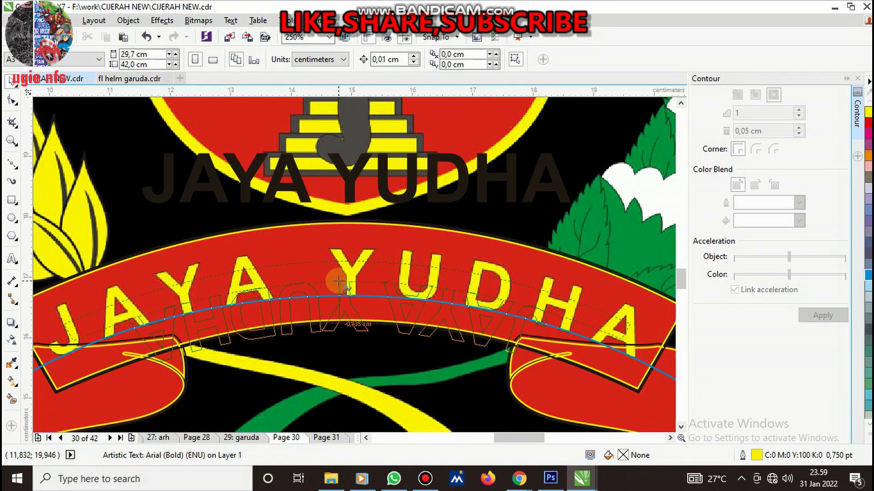
click(341, 283)
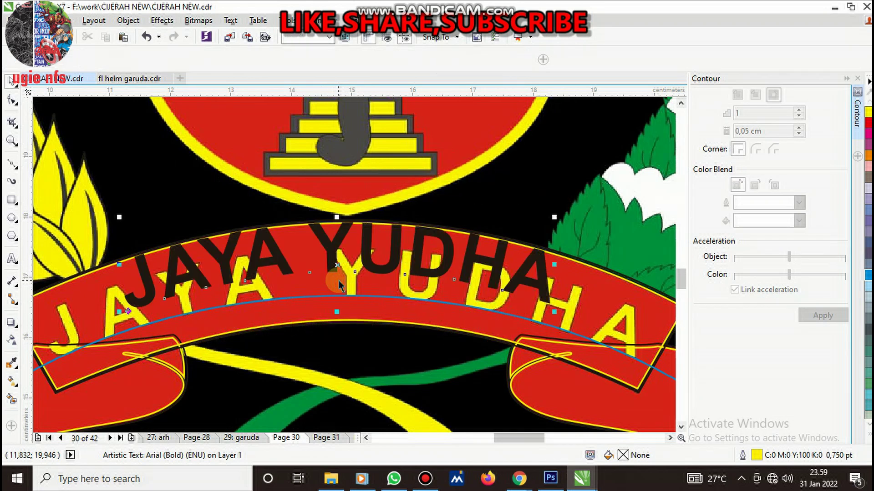
key(ctrl+z)
Move the two banner outline curves right of the emblem and reselect the JAYA YUDHA text
scroll(345, 284, down, 4)
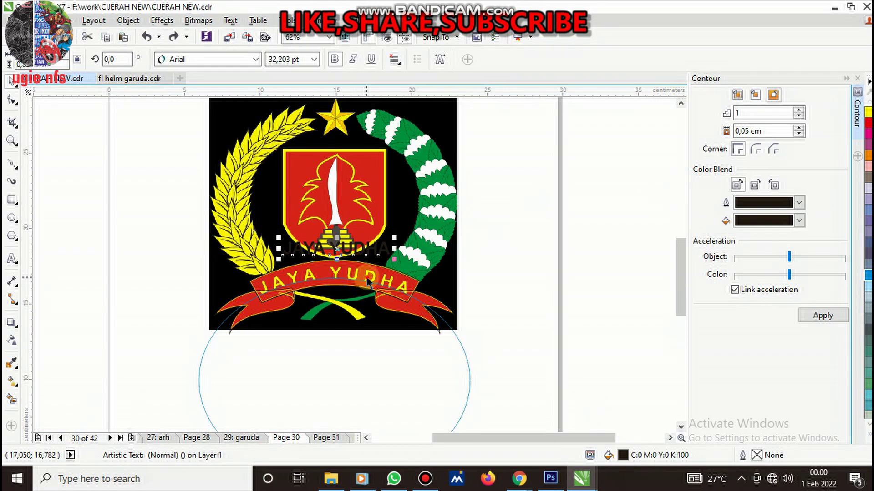
click(405, 278)
scroll(405, 279, up, 4)
scroll(404, 276, up, 3)
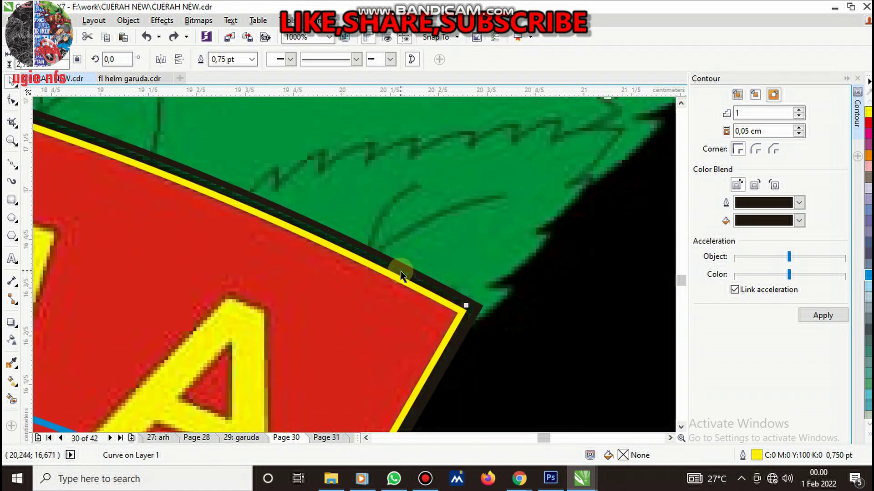
shift+click(400, 278)
scroll(396, 282, down, 5)
mouse_move(276, 261)
mouse_down()
mouse_move(568, 286)
mouse_move(550, 287)
mouse_up()
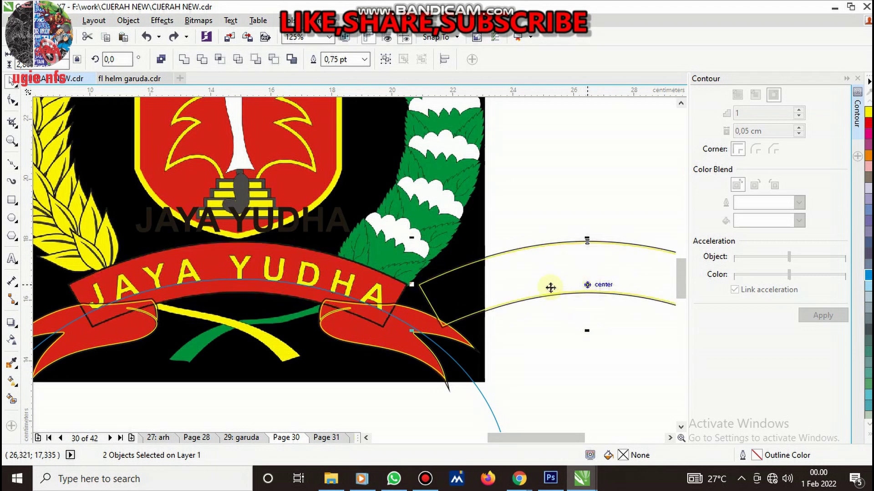
click(210, 230)
click(230, 20)
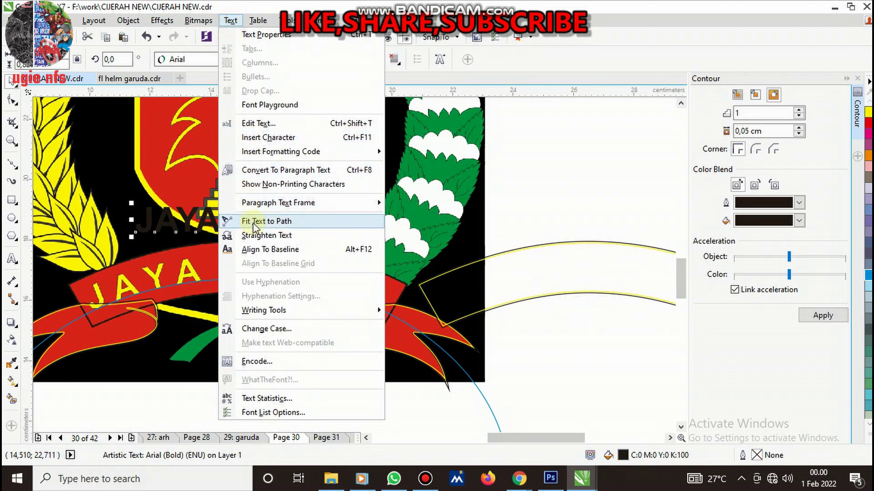
Fit the JAYA YUDHA text to the blue ellipse's arc and start widening its spacing
click(269, 222)
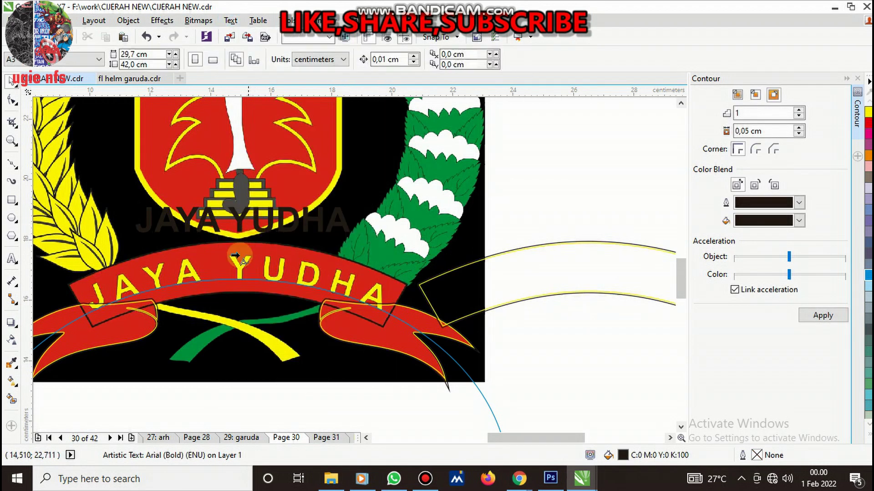
click(195, 290)
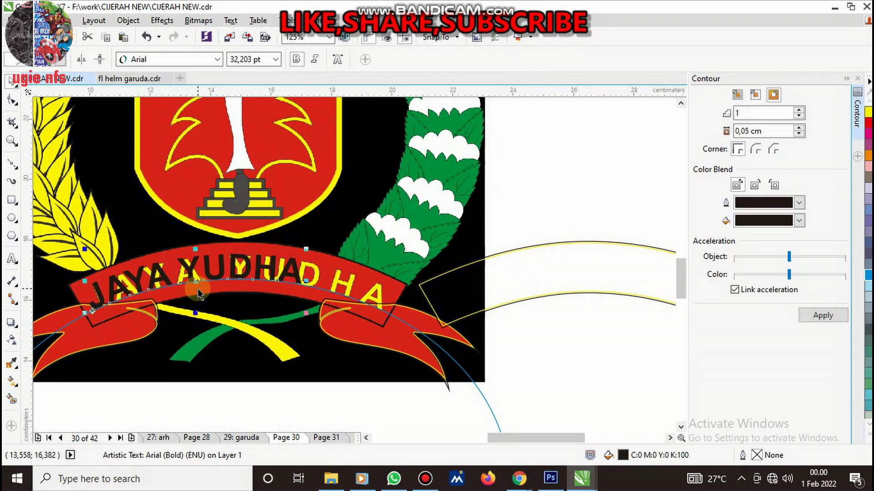
click(13, 101)
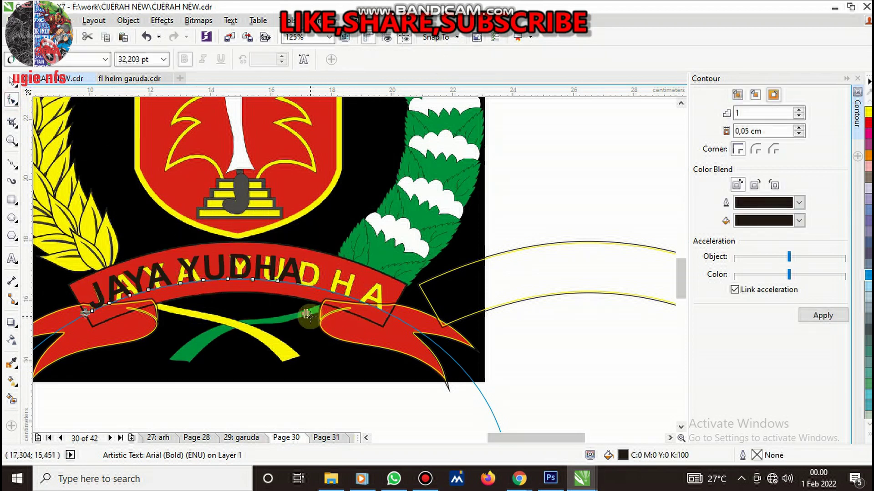
drag(307, 314, 337, 318)
scroll(338, 318, up, 3)
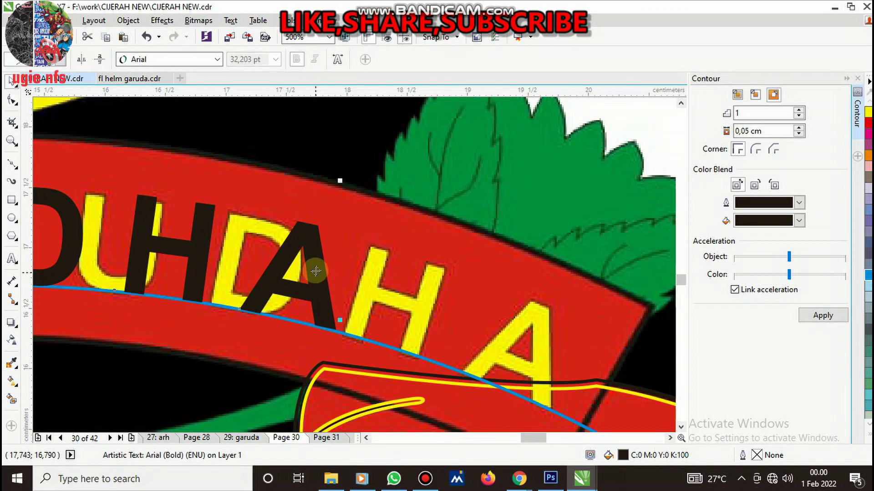
scroll(528, 347, down, 2)
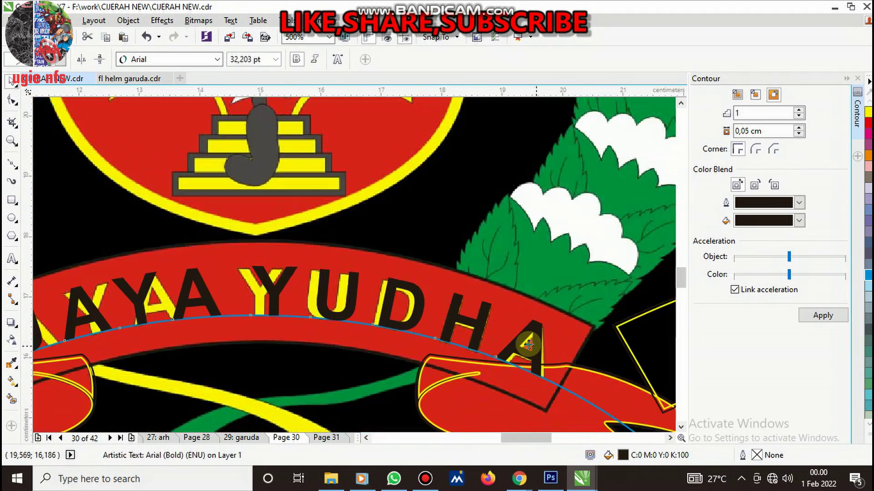
scroll(405, 362, down, 2)
scroll(293, 337, up, 2)
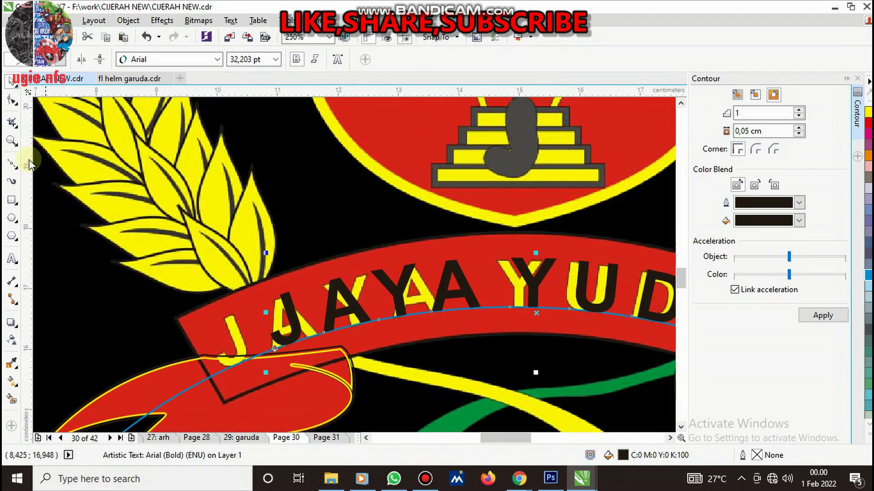
Spread the letter spacing and slide the text along the curve over the emblem lettering
click(14, 103)
scroll(250, 366, down, 1)
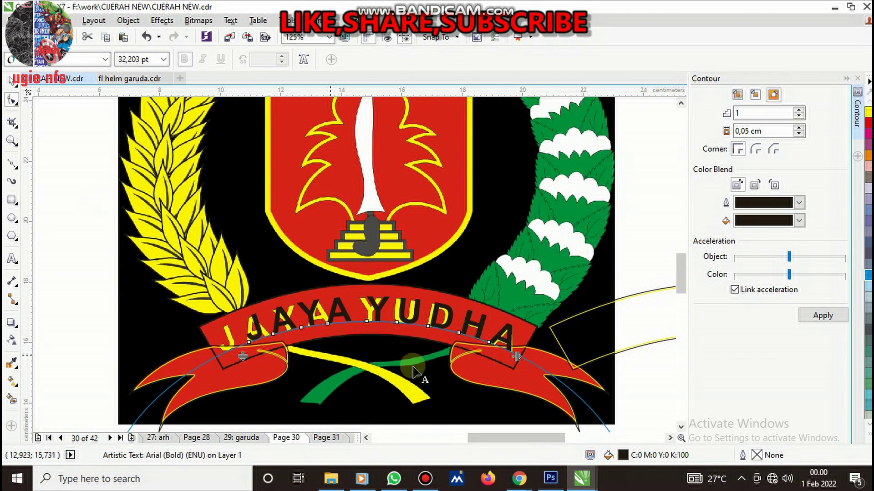
drag(516, 357, 413, 343)
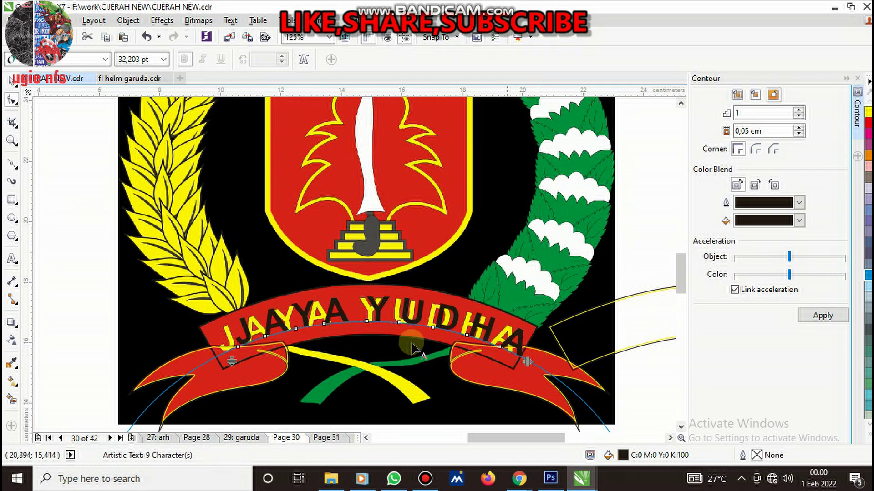
scroll(281, 330, up, 1)
drag(281, 330, 250, 347)
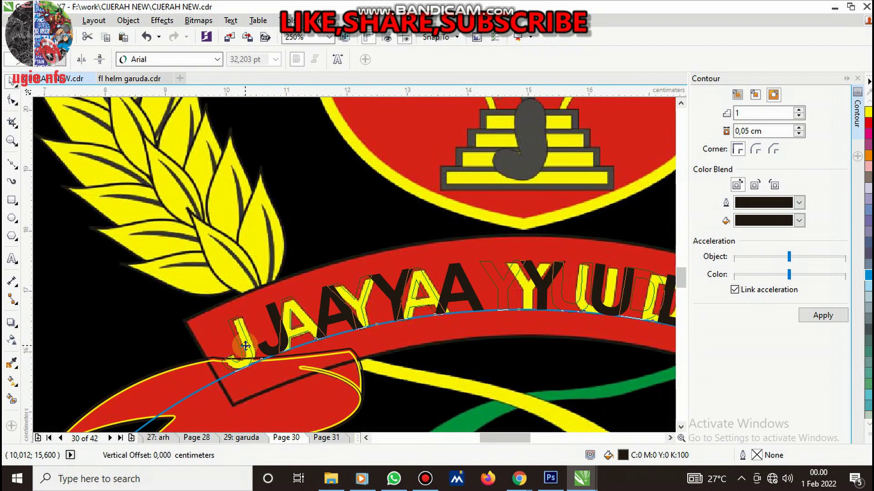
scroll(249, 347, down, 1)
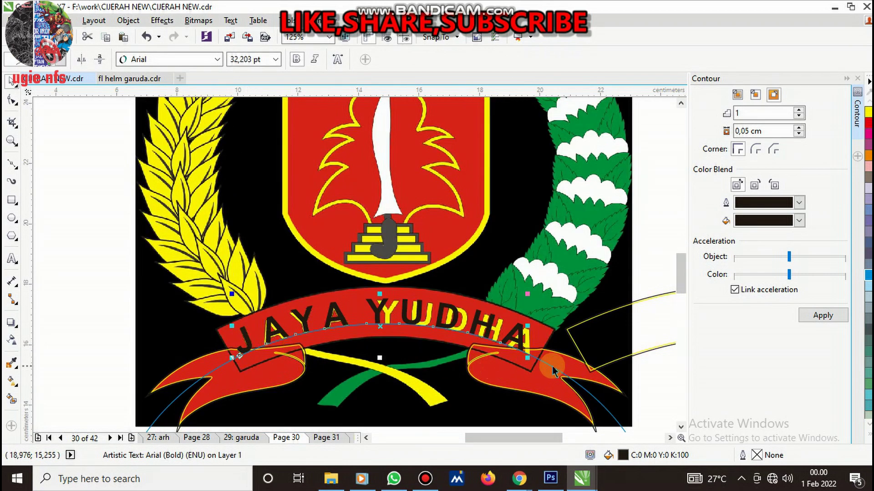
scroll(552, 364, up, 1)
drag(498, 348, 510, 355)
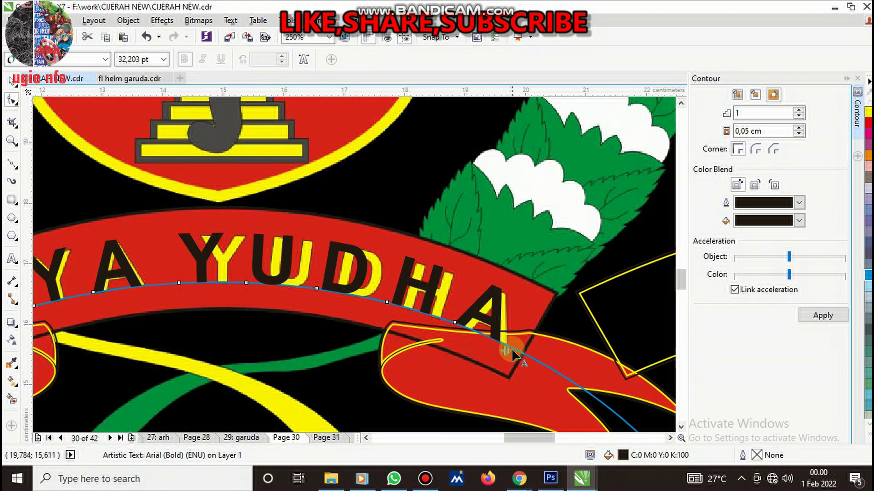
scroll(484, 283, up, 2)
scroll(484, 283, down, 1)
scroll(502, 289, down, 2)
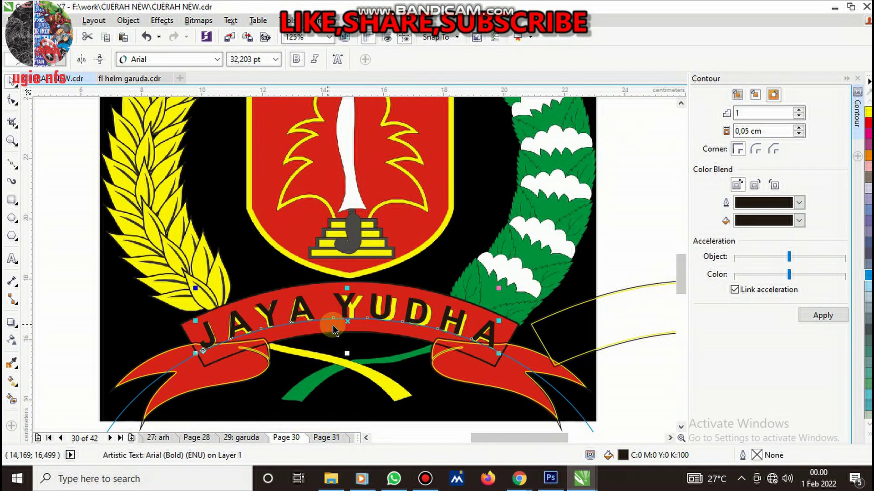
scroll(371, 331, down, 1)
scroll(373, 329, up, 1)
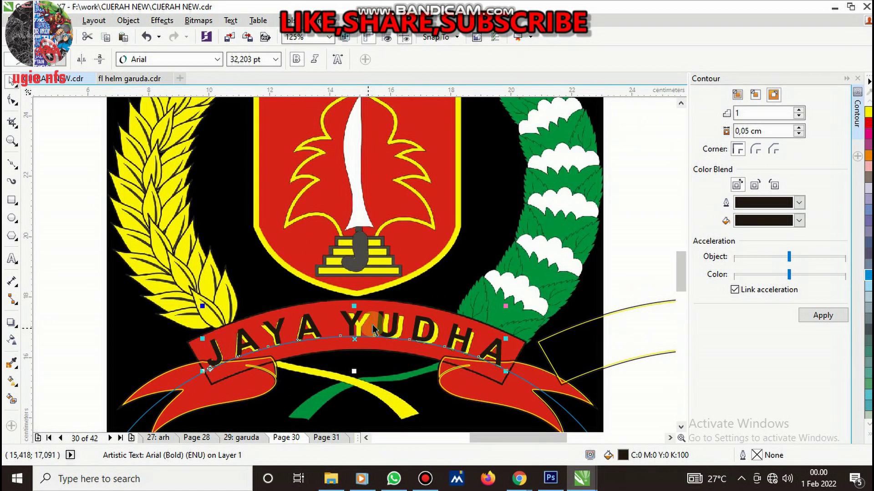
click(445, 419)
click(478, 410)
Fill the traced JAYA YUDHA lettering curve with yellow
click(468, 324)
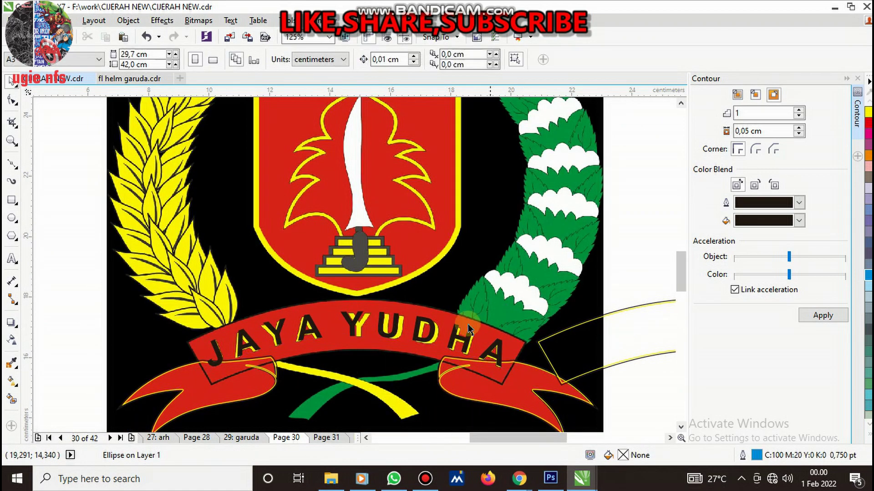
scroll(477, 337, up, 2)
click(443, 339)
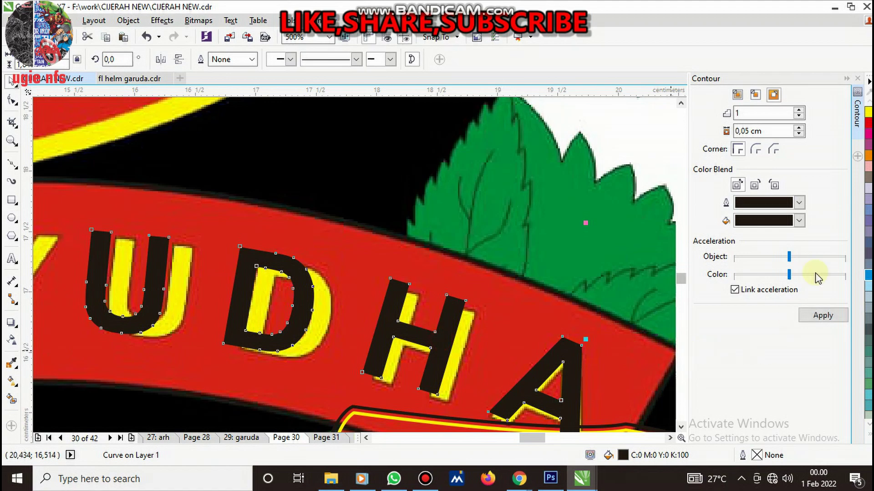
click(868, 112)
scroll(500, 261, down, 3)
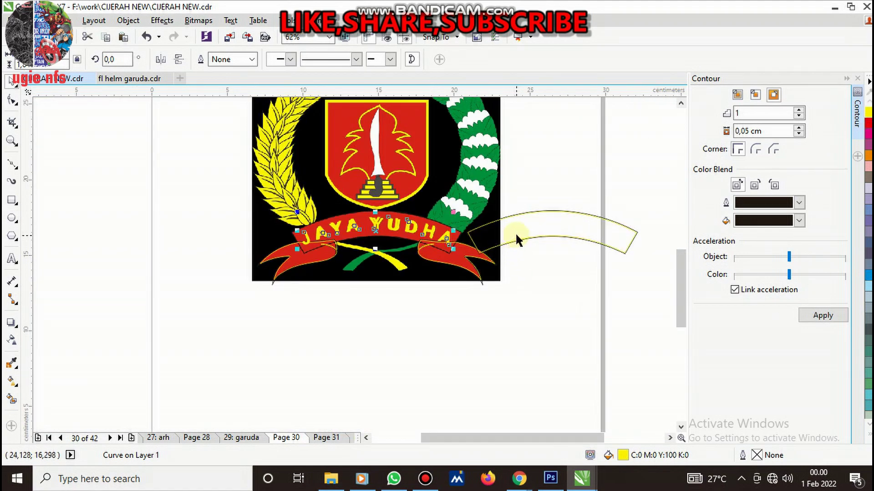
Move both traced ribbon-end outline pieces onto the ribbon's right end
click(636, 232)
scroll(643, 231, up, 3)
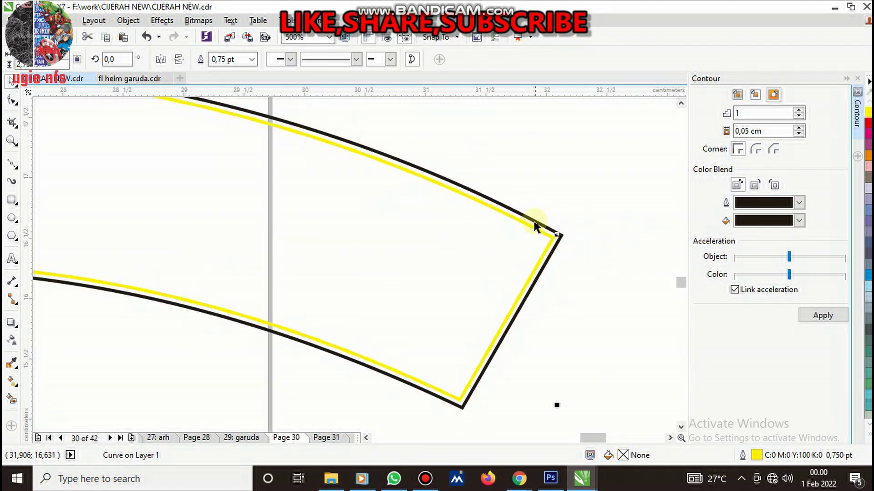
shift+click(557, 234)
scroll(561, 255, down, 3)
drag(561, 275, 391, 276)
scroll(405, 273, up, 3)
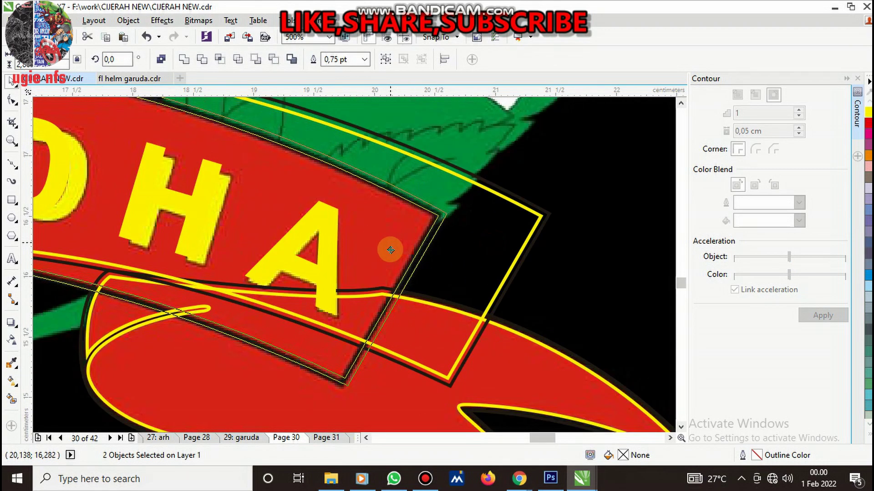
scroll(419, 259, down, 3)
click(520, 260)
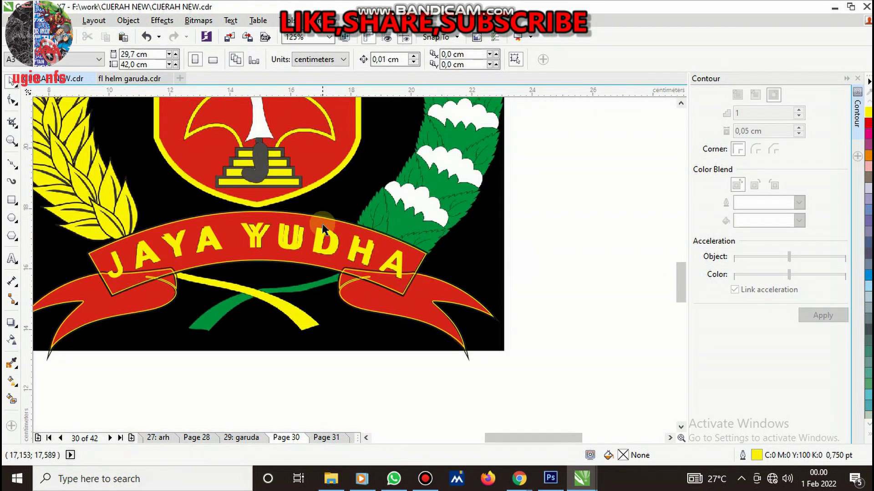
click(310, 225)
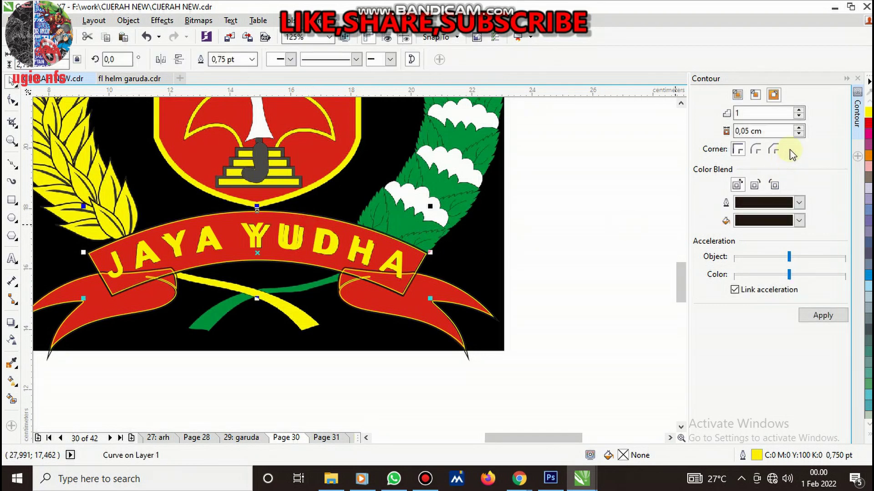
Fill the curve at the ribbon tip with solid black
click(615, 250)
scroll(319, 227, up, 6)
click(304, 213)
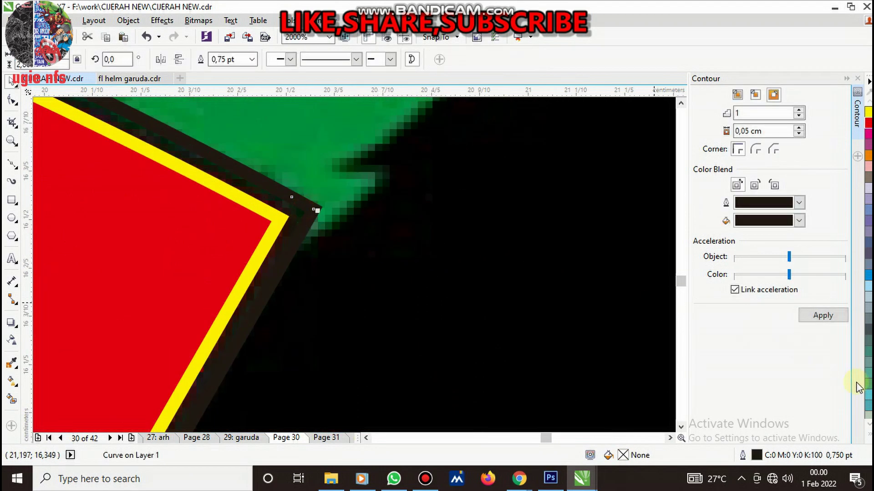
click(867, 438)
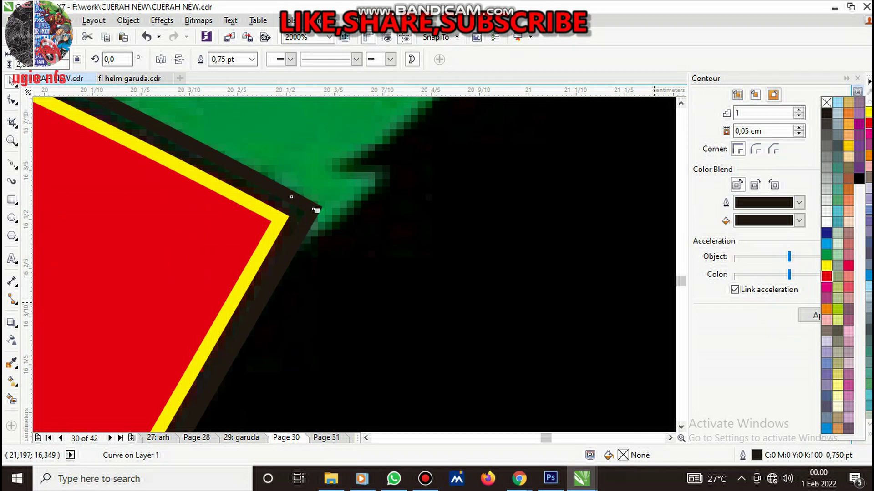
click(860, 180)
scroll(448, 282, down, 6)
scroll(383, 348, up, 2)
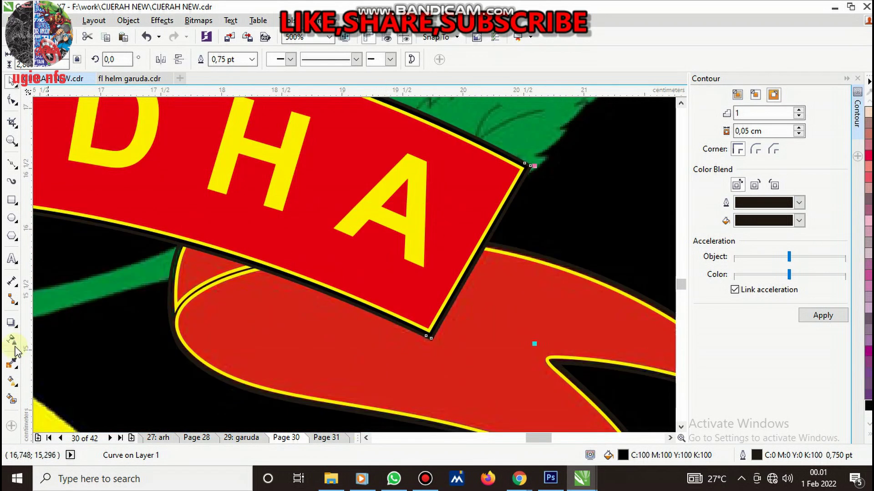
Sample the ribbon's red and black colours with the Color Eyedropper
click(11, 366)
click(250, 308)
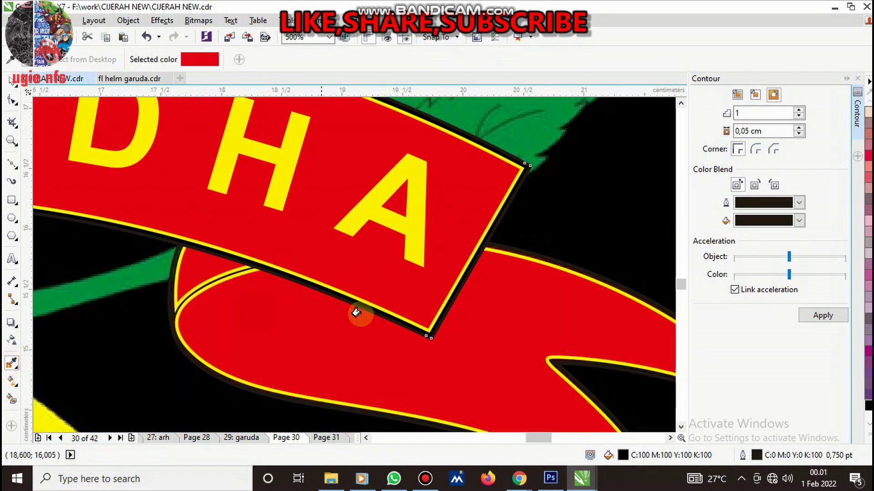
scroll(273, 323, down, 3)
scroll(173, 321, up, 2)
scroll(259, 244, up, 6)
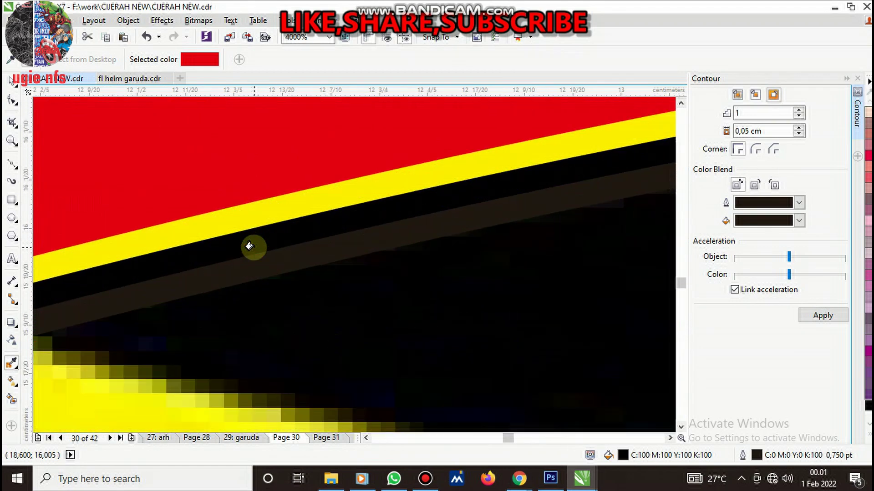
click(255, 245)
scroll(259, 241, down, 4)
scroll(215, 282, up, 3)
scroll(181, 323, up, 1)
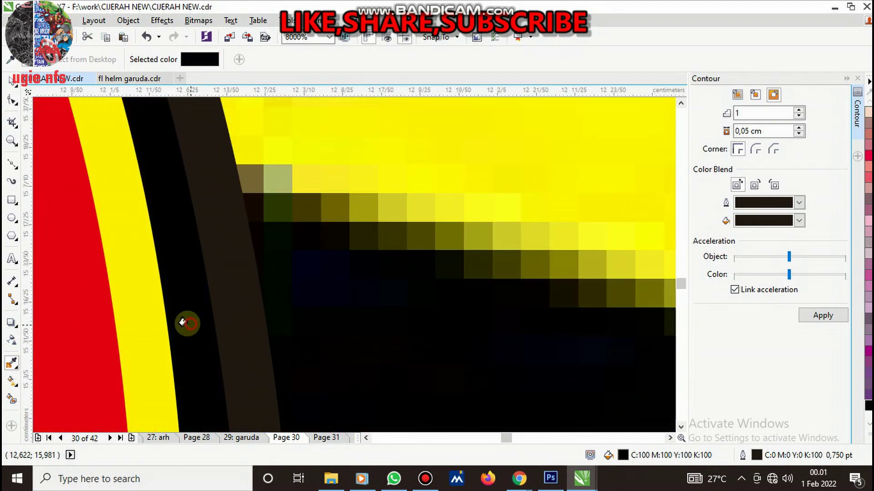
scroll(181, 321, down, 4)
scroll(255, 317, down, 1)
scroll(522, 334, up, 2)
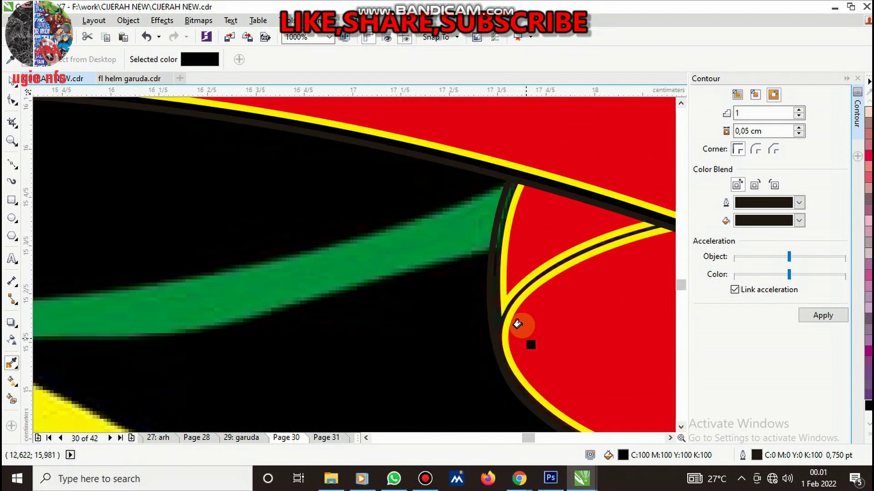
scroll(510, 318, up, 2)
scroll(455, 305, down, 3)
scroll(439, 299, down, 3)
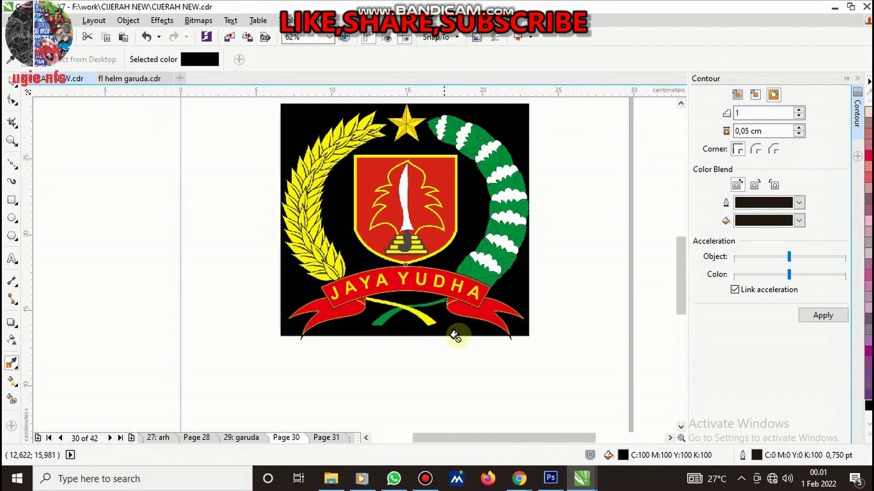
Marquee-select the four traced ribbon objects and group them
key(space)
drag(562, 376, 248, 238)
key(ctrl+g)
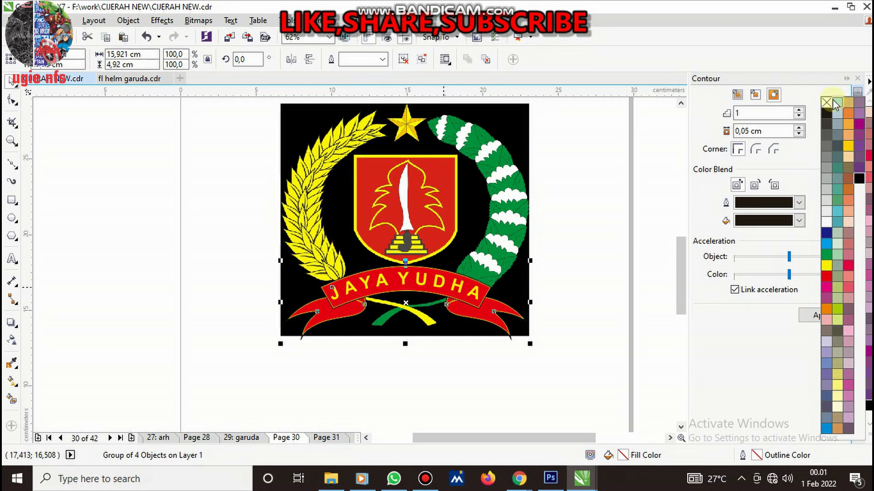
click(581, 336)
scroll(437, 300, up, 2)
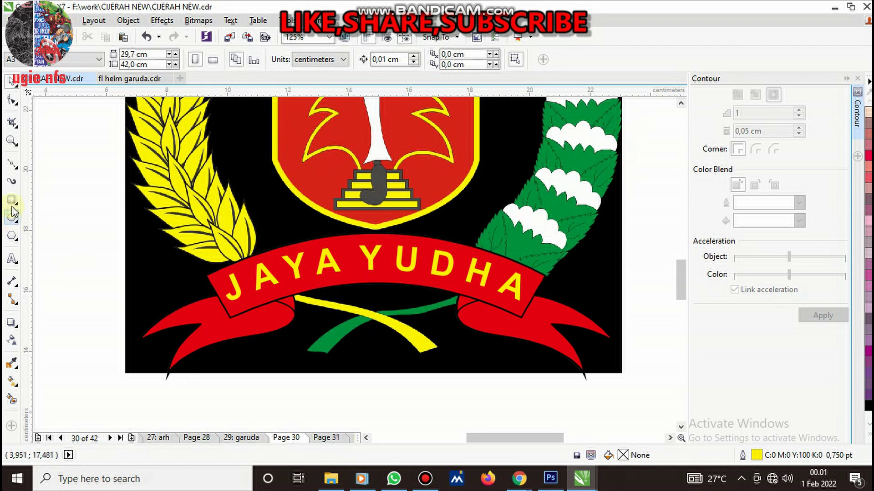
Start a Bezier trace of the yellow band beneath the ribbon, following its top edge
click(13, 165)
scroll(400, 327, up, 2)
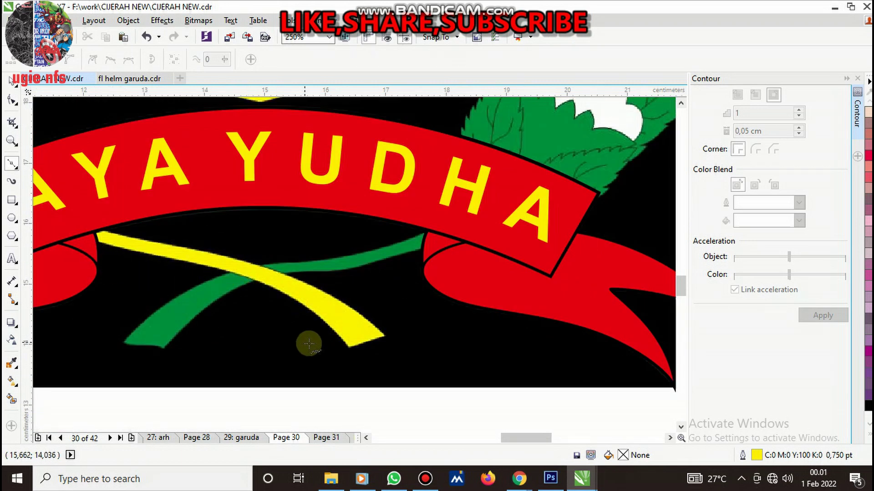
scroll(360, 346, up, 6)
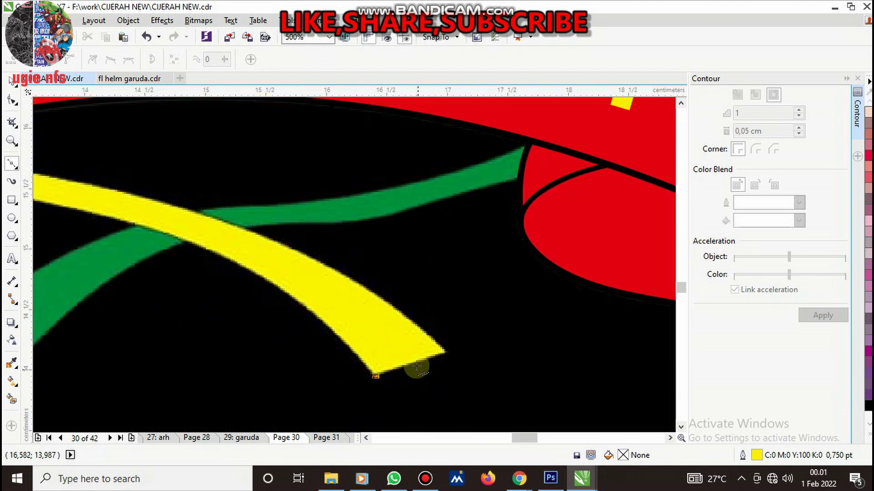
scroll(379, 367, down, 4)
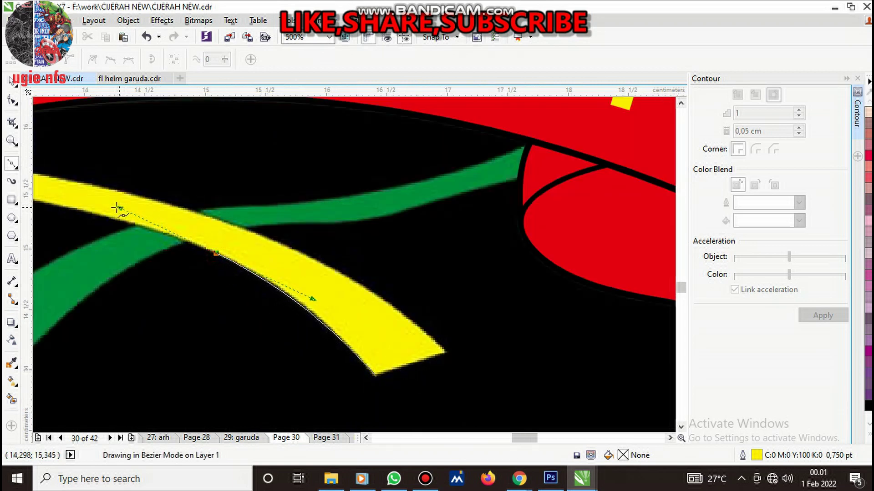
click(210, 249)
scroll(364, 319, down, 4)
scroll(364, 318, up, 2)
scroll(363, 317, up, 4)
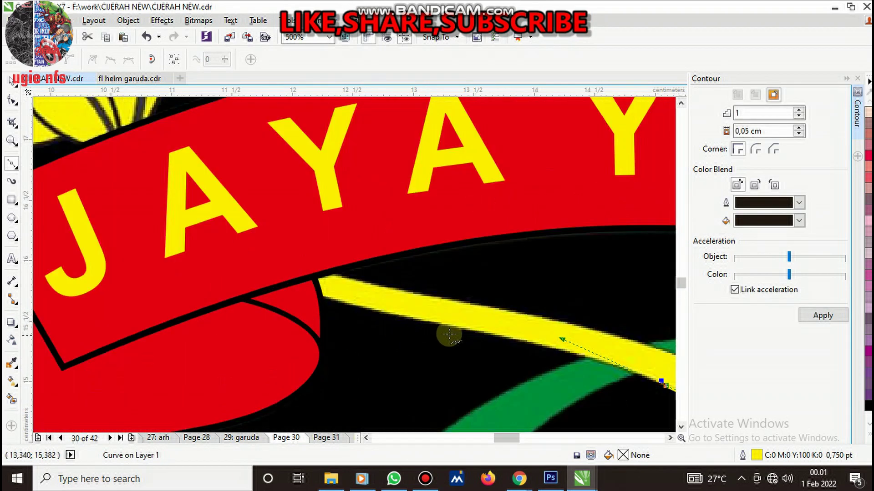
drag(428, 323, 345, 304)
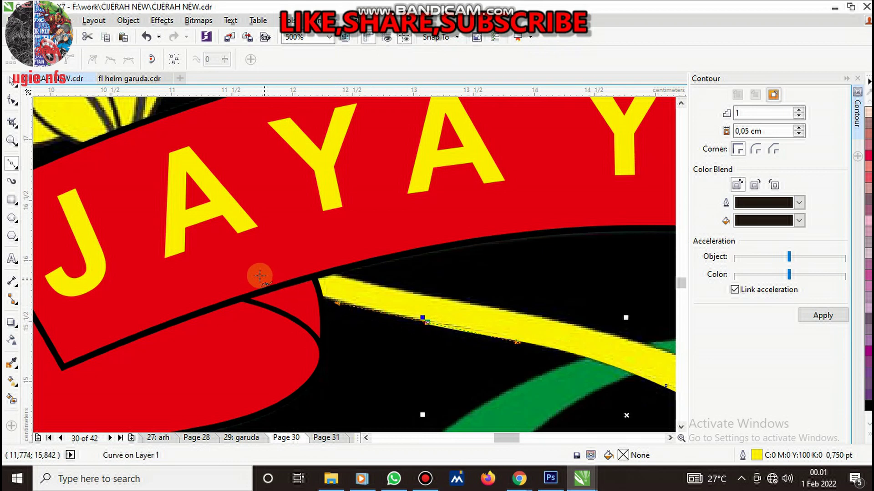
click(198, 250)
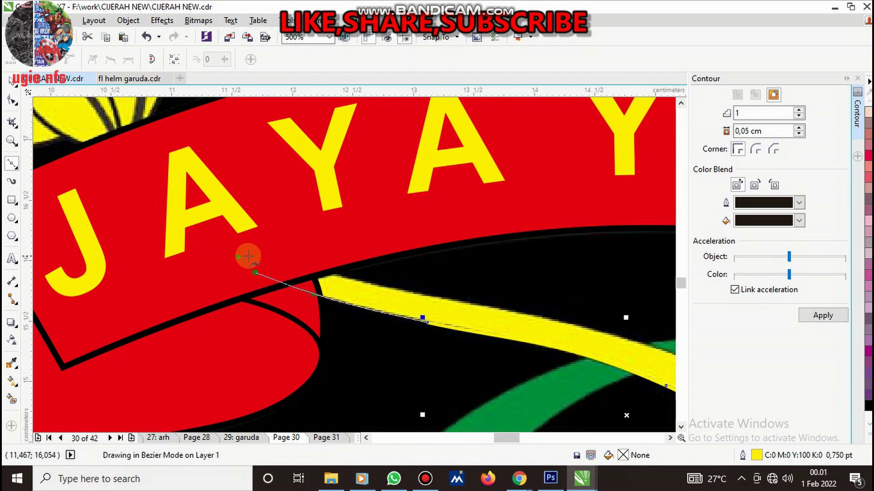
drag(256, 272, 284, 256)
Continue the yellow band outline to its tip and close the curve at the start node
scroll(283, 256, down, 2)
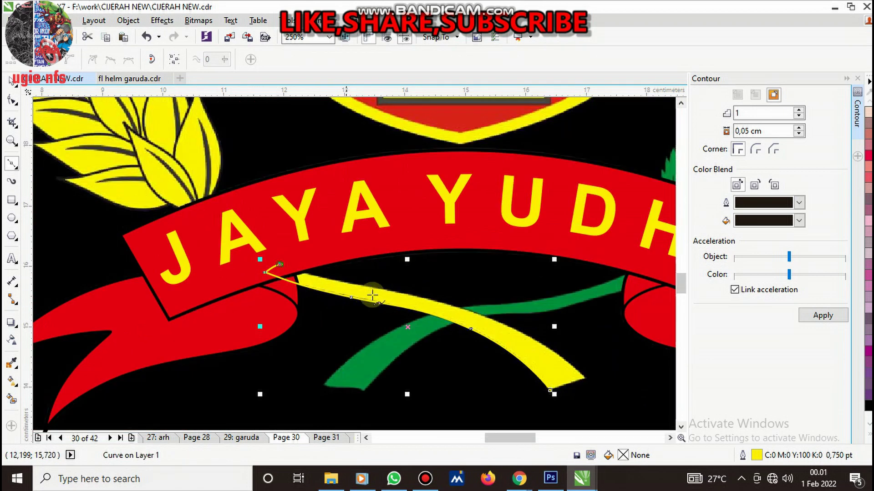
scroll(373, 292, up, 2)
click(358, 279)
click(508, 313)
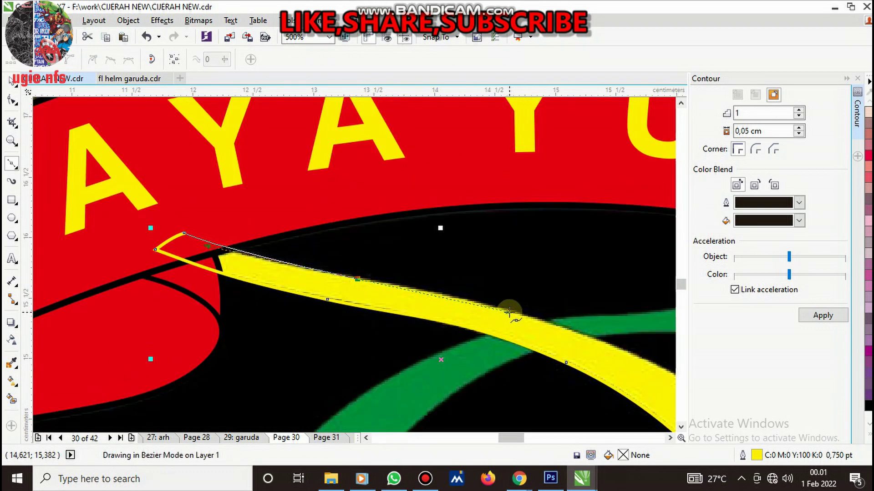
scroll(509, 312, down, 1)
scroll(554, 356, up, 1)
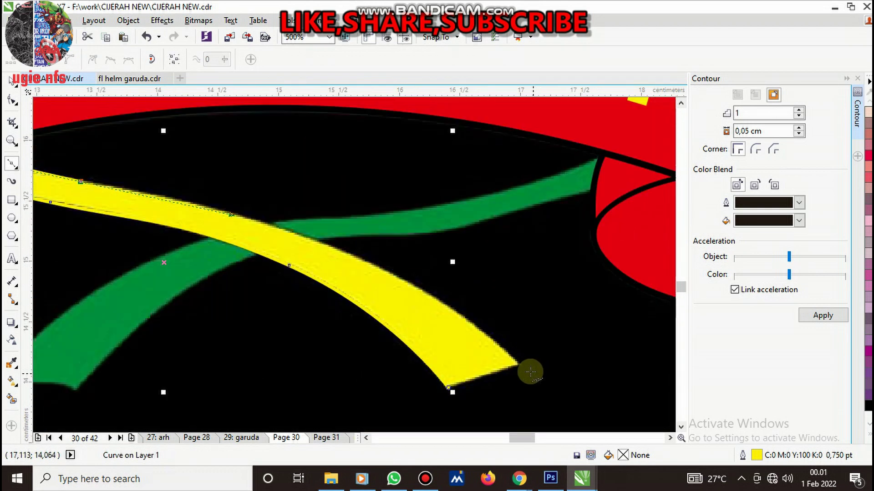
click(394, 271)
click(494, 318)
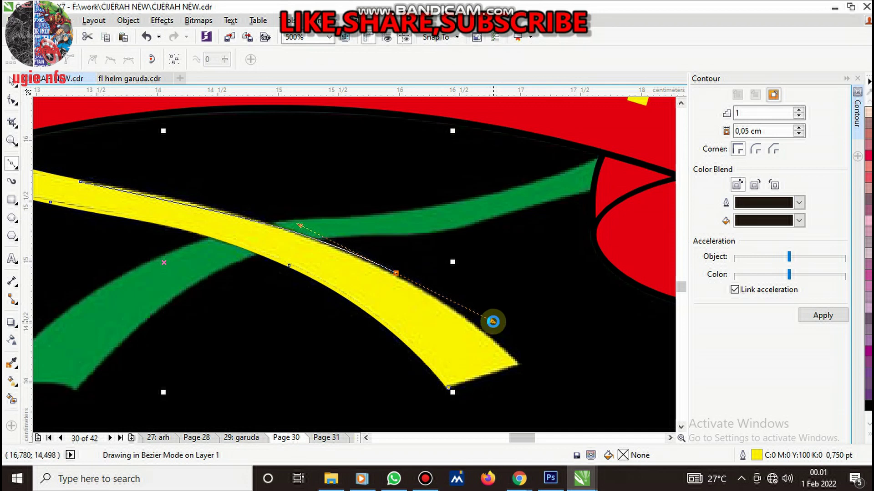
scroll(510, 362, up, 2)
click(572, 371)
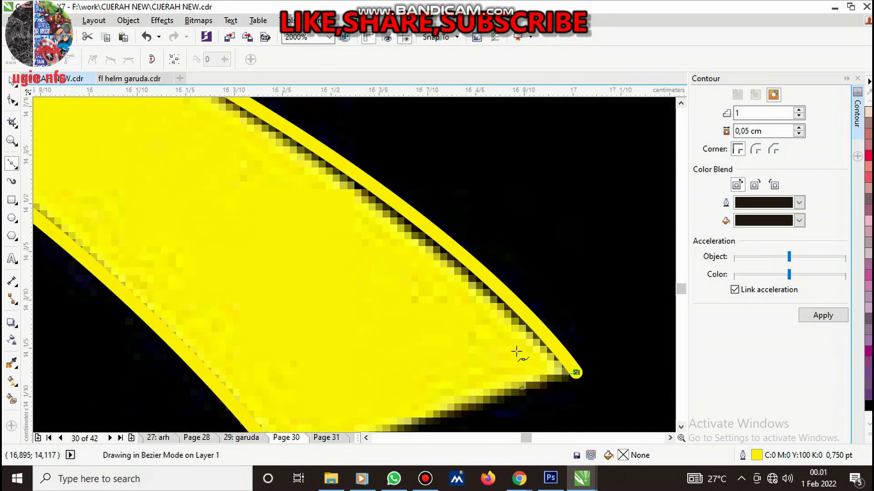
scroll(462, 379, down, 2)
click(454, 379)
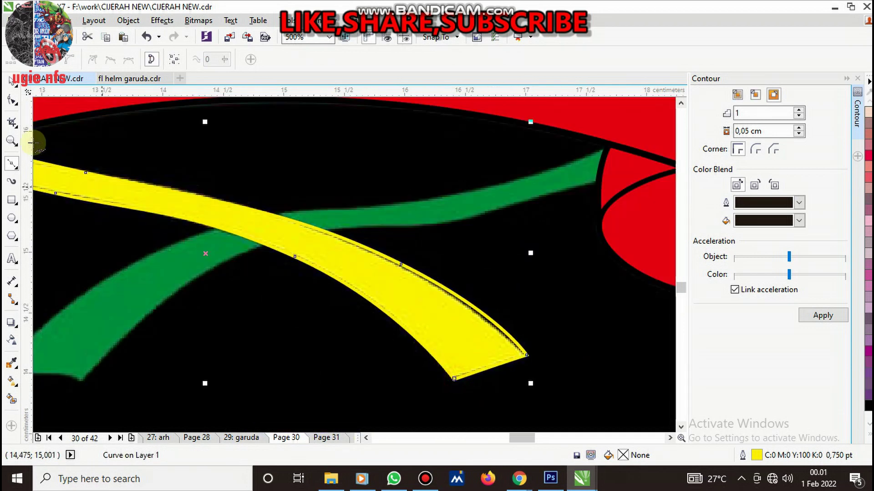
Delete an extra node from the band curve and fill it yellow
click(13, 100)
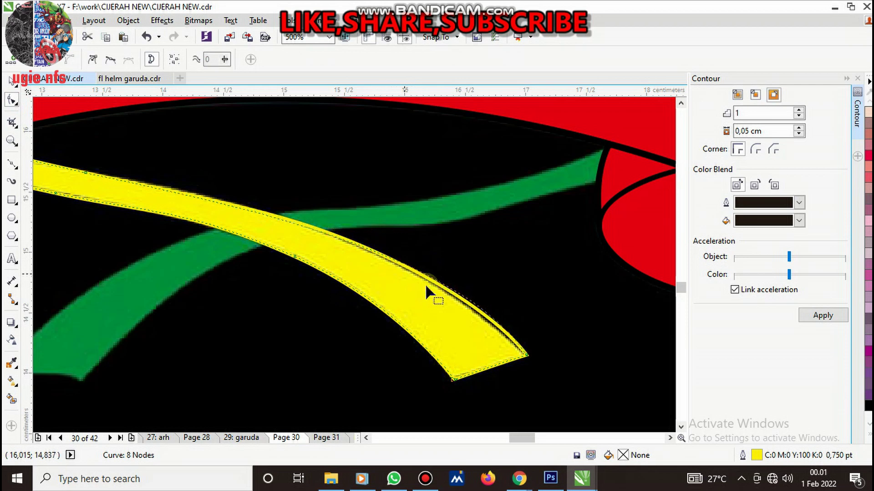
key(Delete)
click(526, 354)
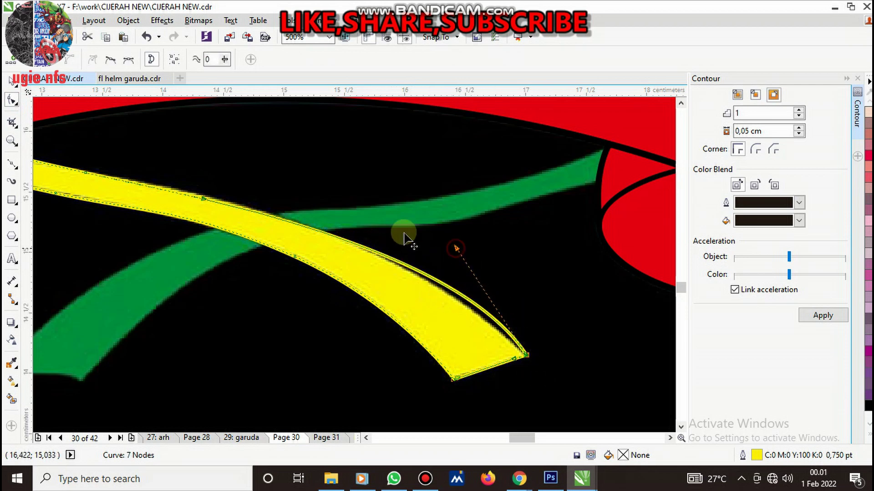
scroll(336, 245, down, 5)
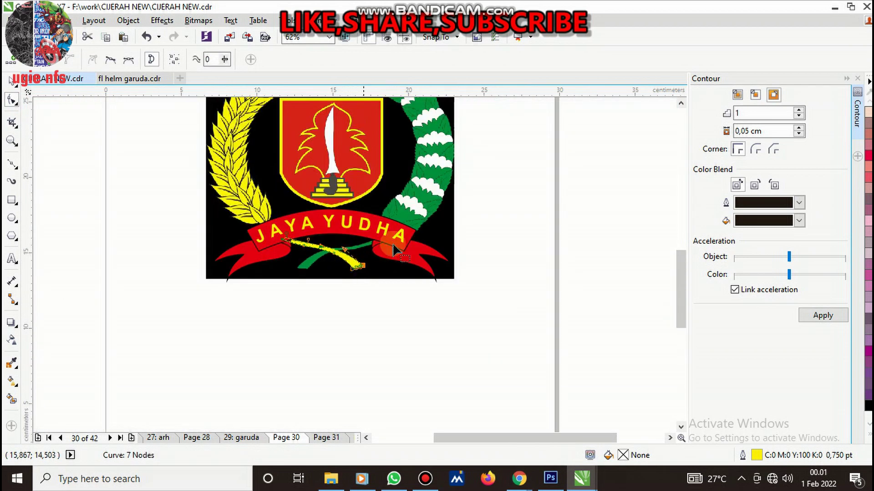
scroll(325, 252, up, 2)
key(space)
click(867, 425)
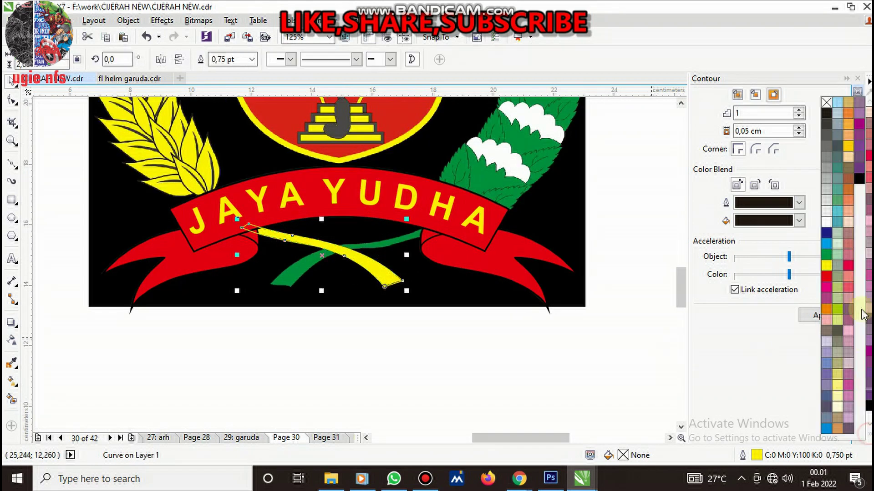
click(827, 267)
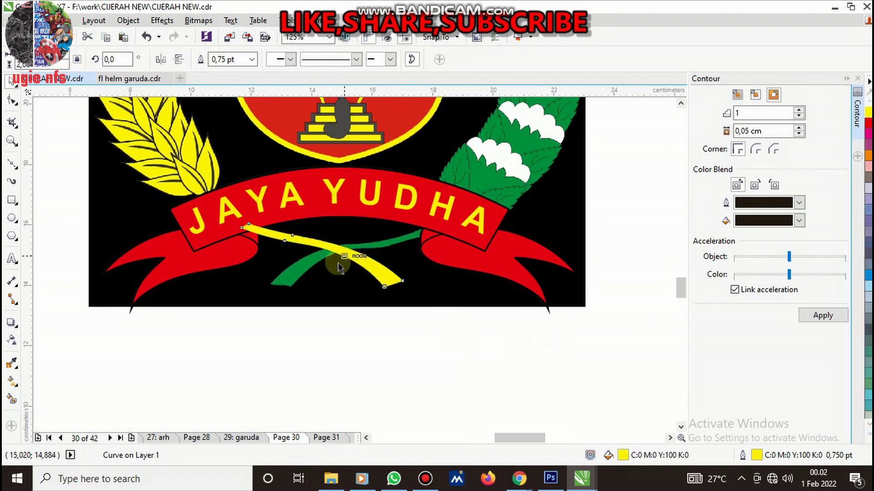
Begin a Bezier trace of the green band from its lower-left tip along the bottom edge
scroll(340, 260, up, 4)
scroll(358, 272, down, 4)
scroll(195, 305, up, 4)
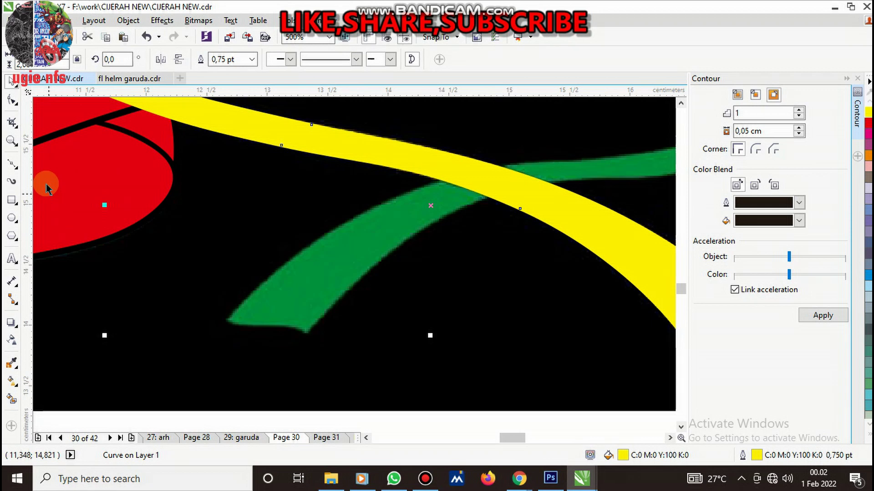
click(12, 163)
scroll(251, 335, up, 1)
scroll(251, 334, up, 1)
click(202, 304)
click(280, 318)
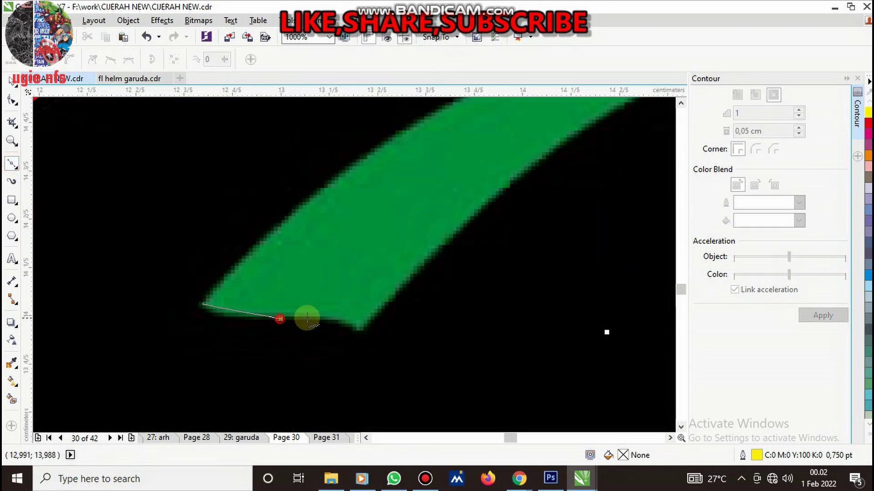
drag(307, 319, 371, 347)
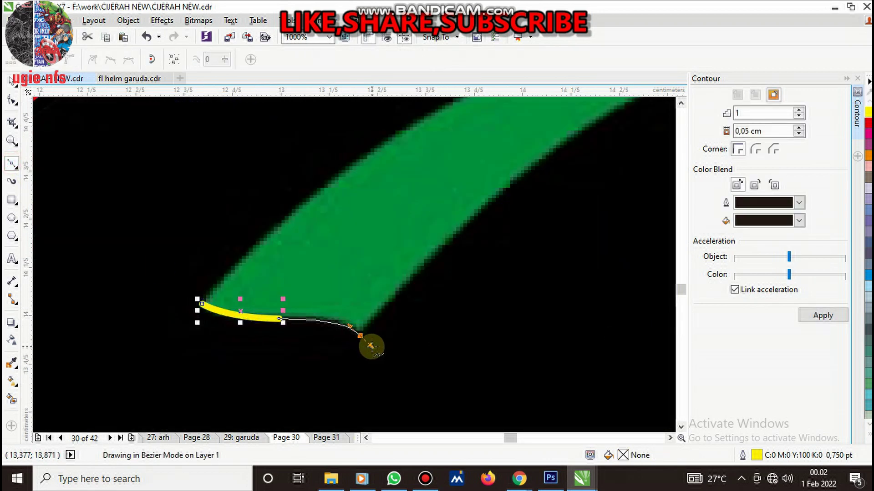
scroll(259, 341, down, 3)
scroll(322, 292, up, 2)
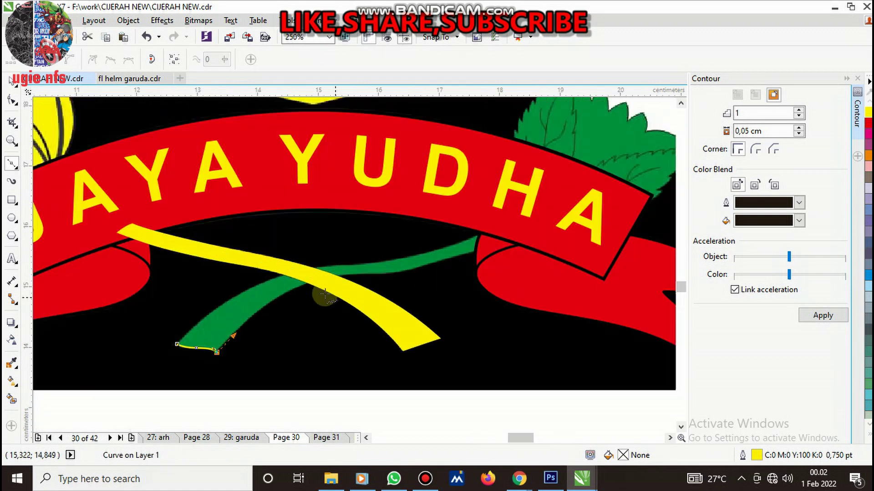
drag(344, 253, 457, 248)
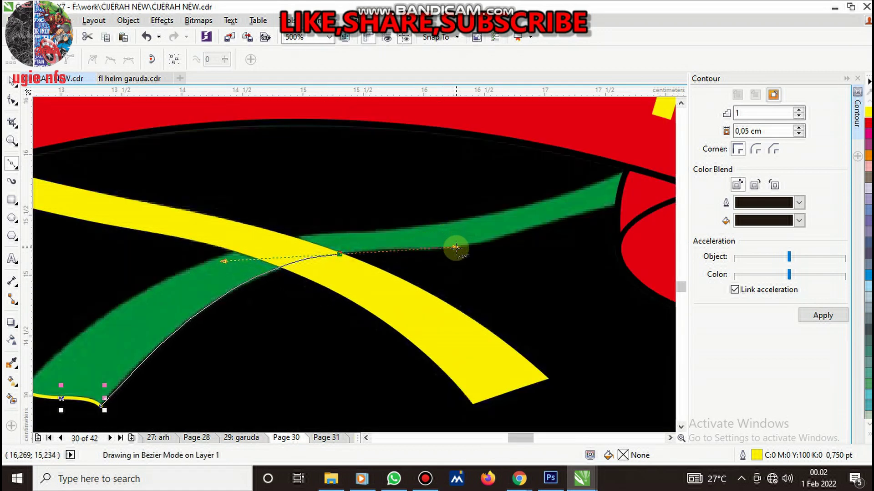
drag(515, 232, 540, 225)
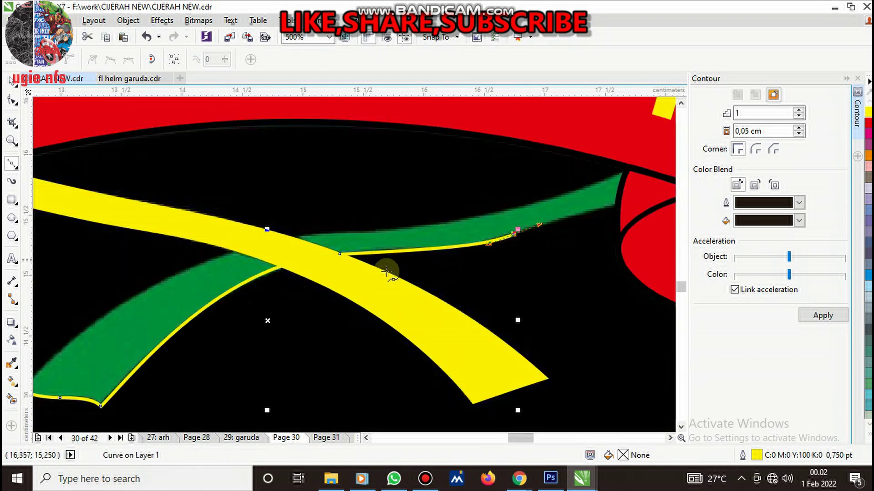
scroll(527, 230, down, 2)
scroll(488, 228, up, 3)
Trace the green band's right end and upper edge, closing the curve at its start
drag(474, 235, 530, 214)
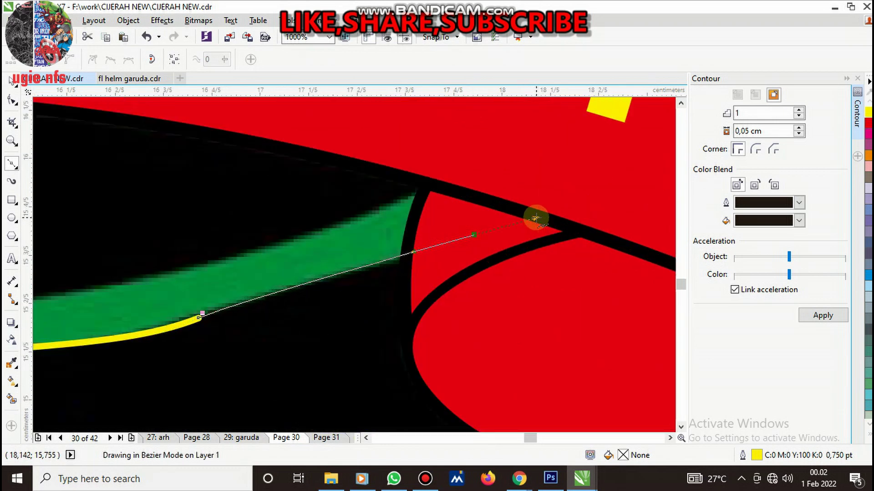
click(494, 138)
drag(308, 234, 209, 274)
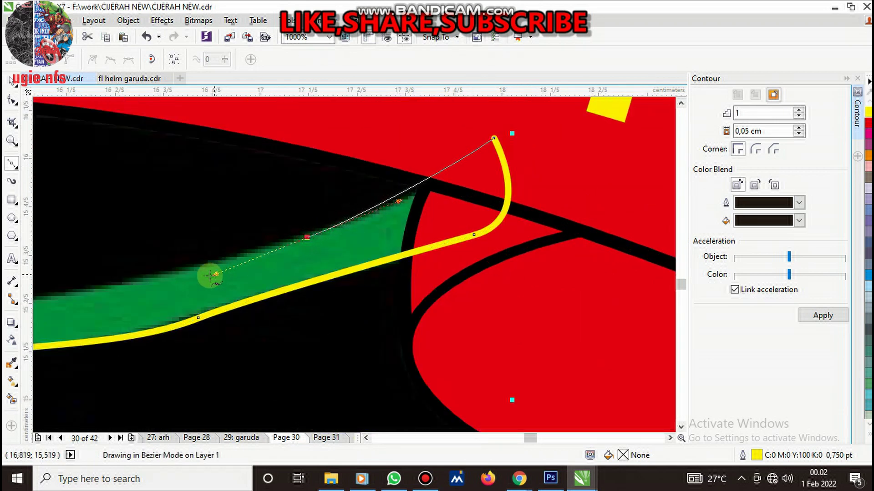
scroll(476, 232, down, 4)
scroll(455, 236, up, 1)
scroll(433, 242, up, 2)
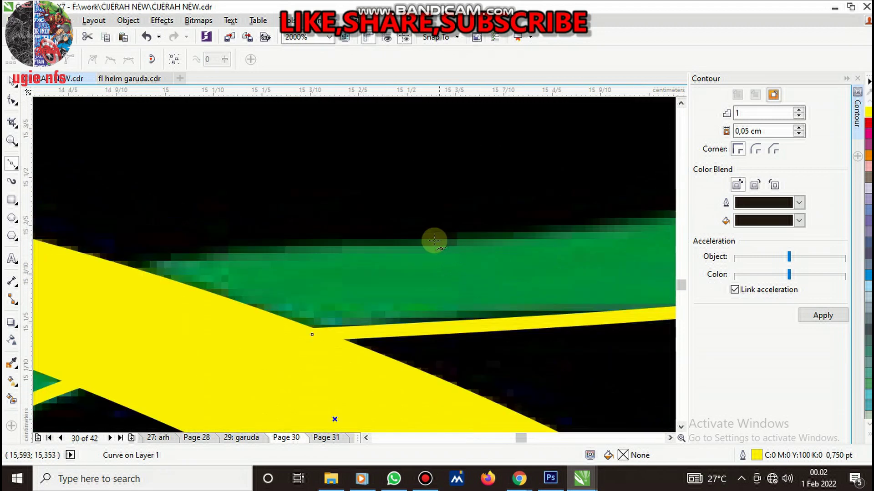
mouse_move(427, 240)
mouse_down()
mouse_move(233, 249)
mouse_move(111, 316)
mouse_up()
scroll(351, 241, down, 3)
scroll(273, 264, up, 2)
scroll(341, 267, down, 2)
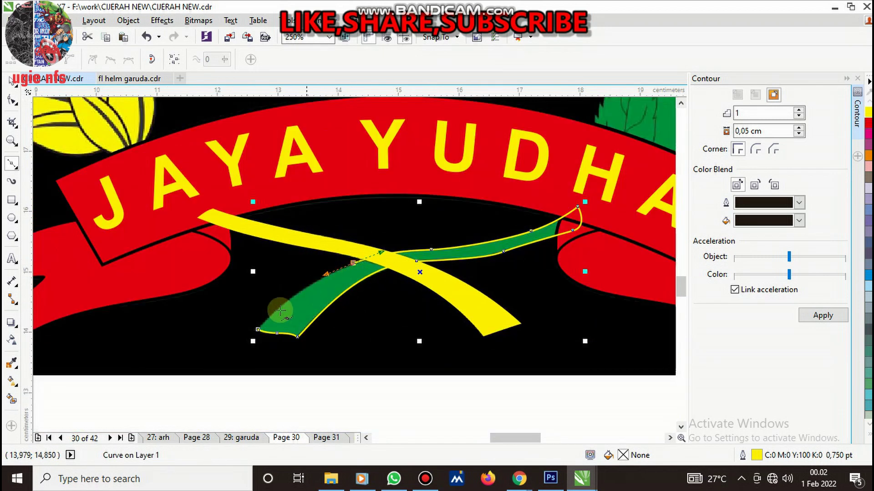
scroll(283, 313, up, 2)
drag(228, 348, 322, 248)
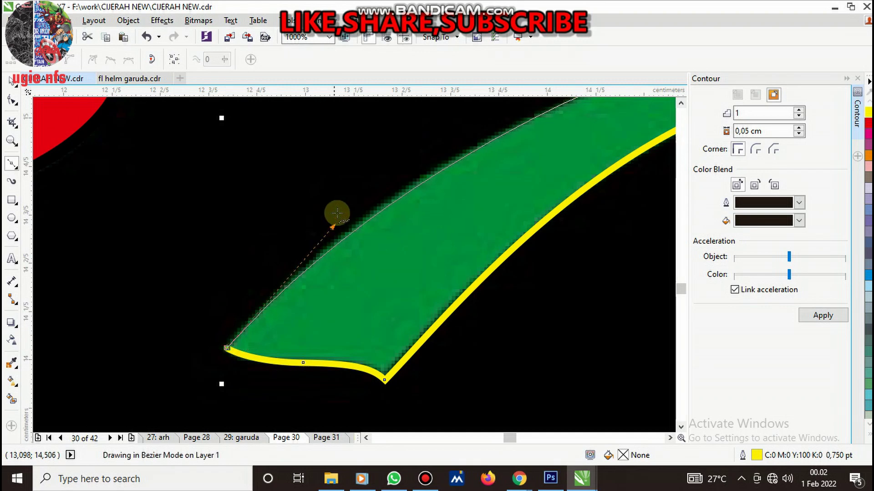
Put the green curve behind the yellow band, fill it green, and select both bands
scroll(322, 248, down, 3)
scroll(503, 220, up, 2)
right_click(498, 220)
mouse_move(530, 322)
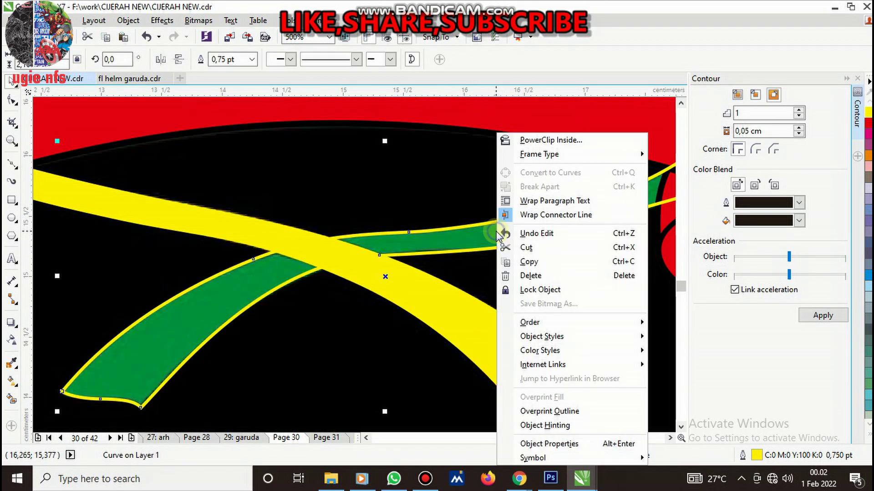
click(692, 417)
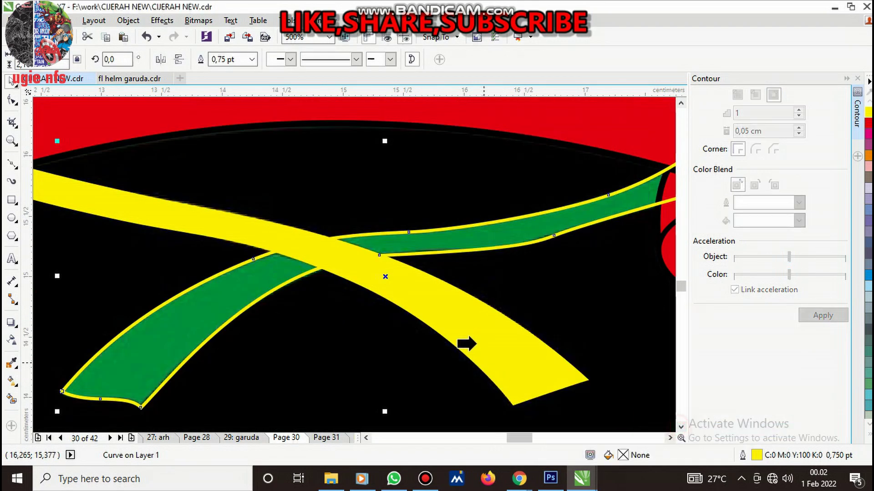
click(474, 337)
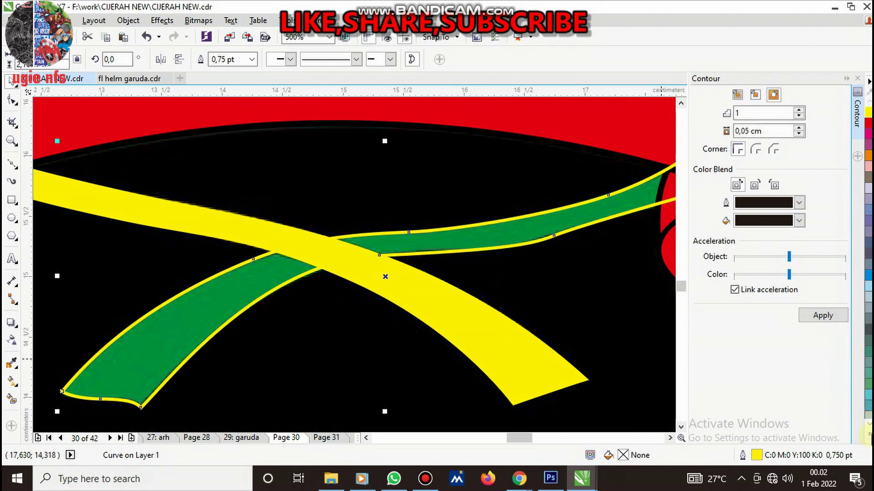
click(869, 428)
click(827, 253)
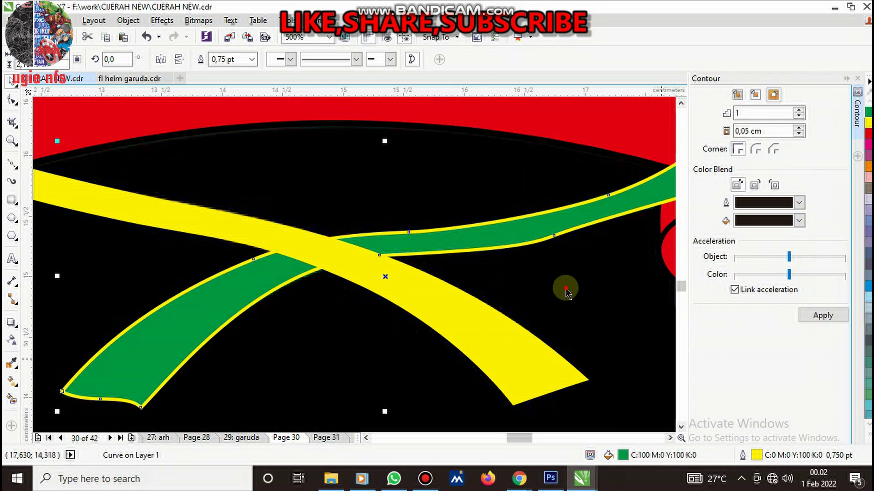
scroll(408, 243, down, 5)
drag(543, 358, 250, 194)
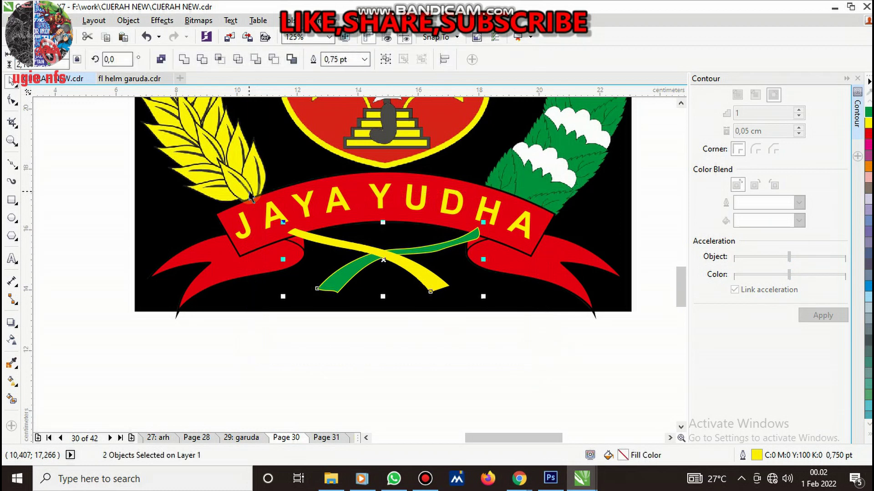
Group the green and yellow bands and remove their outline
key(ctrl+g)
click(867, 423)
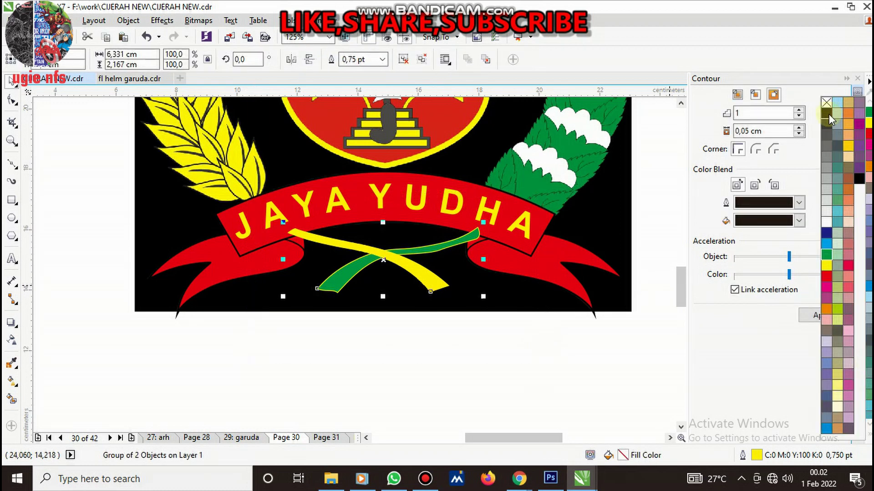
right_click(826, 102)
click(499, 341)
Place the band group in front of the chosen object, then deselect
click(390, 258)
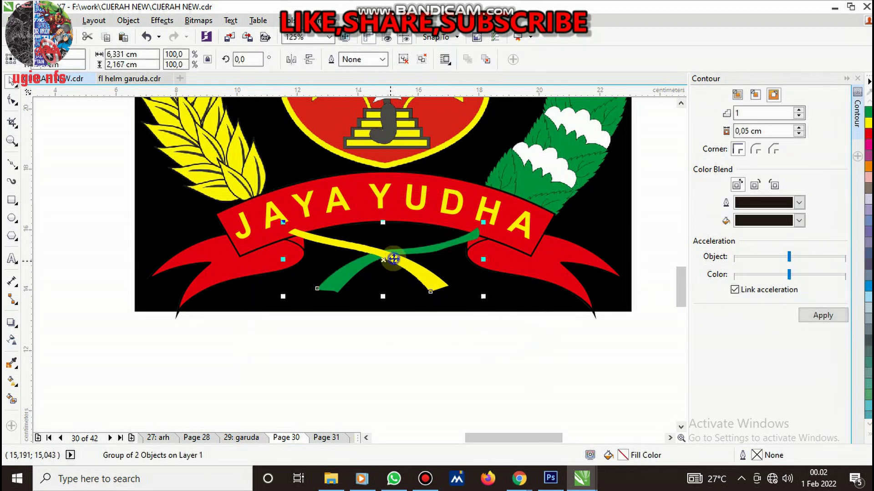
right_click(394, 258)
mouse_move(521, 332)
click(574, 423)
click(510, 225)
click(503, 359)
scroll(469, 322, down, 4)
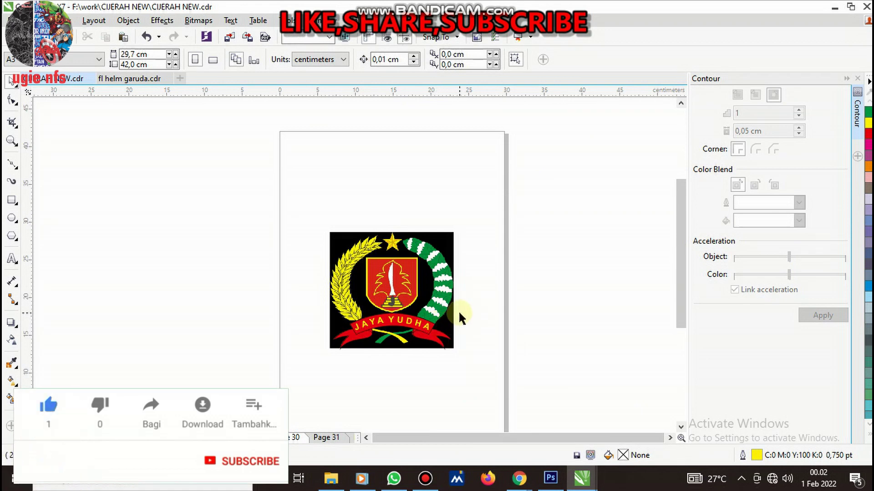
click(490, 282)
Change the document's default outline colour for new objects to cyan
key(F12)
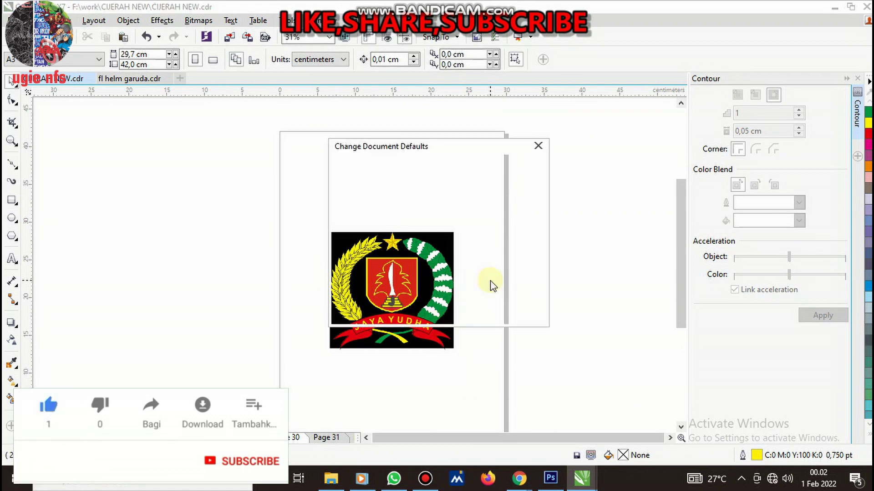
click(419, 307)
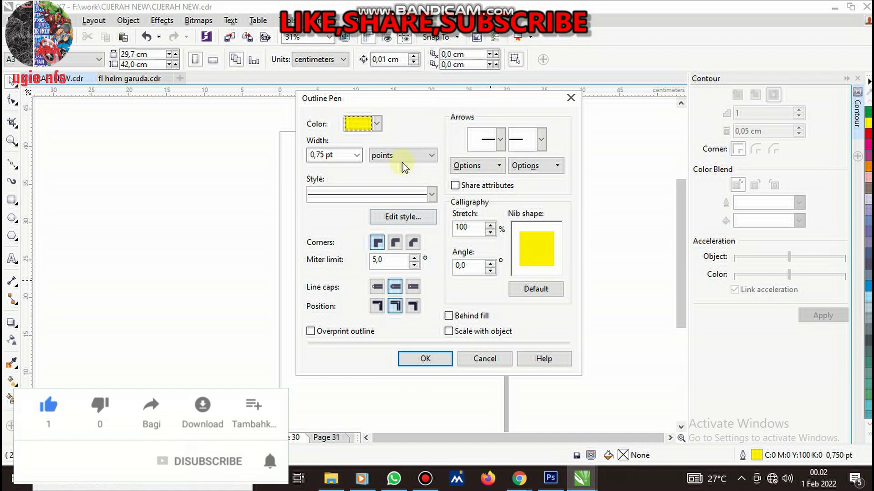
click(372, 123)
drag(412, 168, 408, 142)
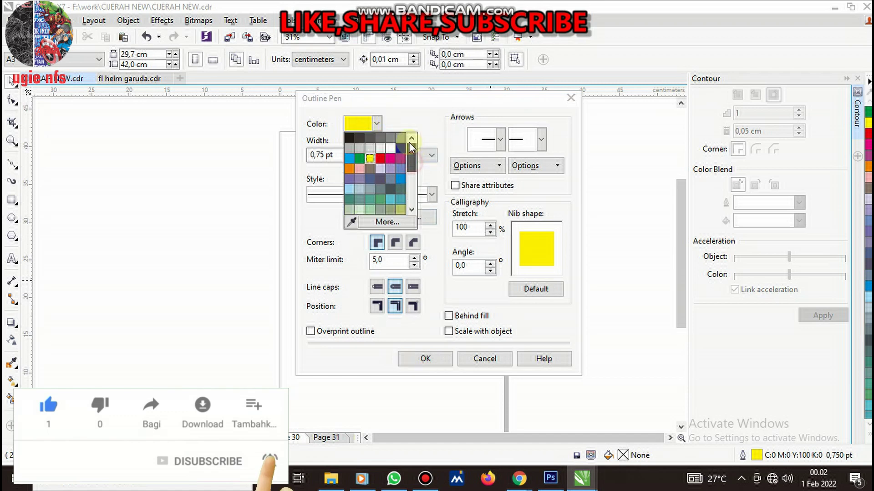
click(349, 158)
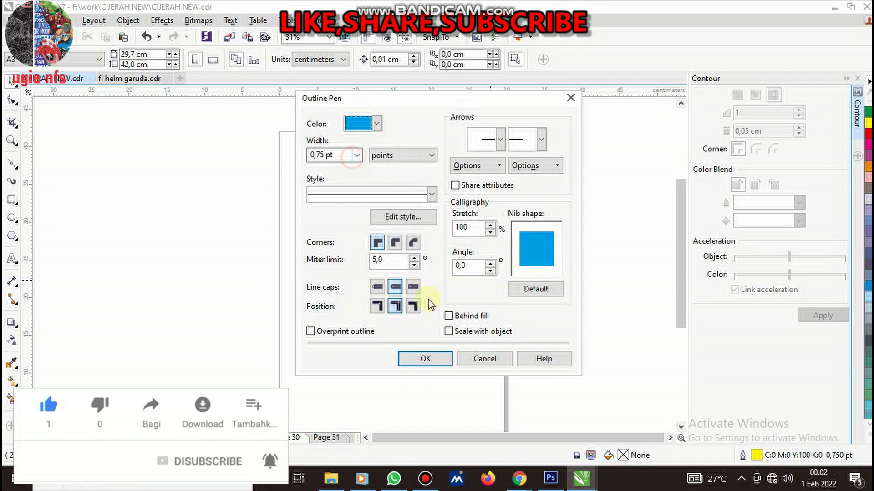
click(425, 358)
Zoom to the red shield and pick the Rectangle tool
scroll(394, 300, up, 2)
scroll(394, 300, up, 2)
scroll(397, 290, down, 2)
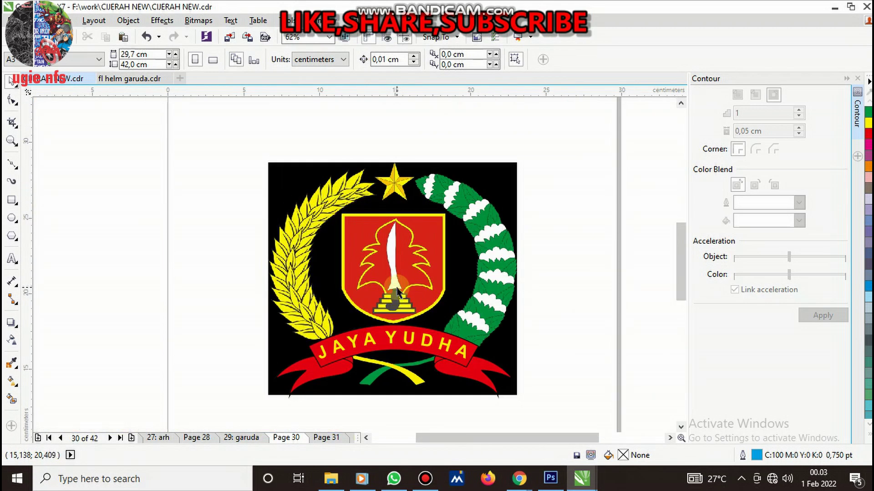
scroll(400, 252, up, 2)
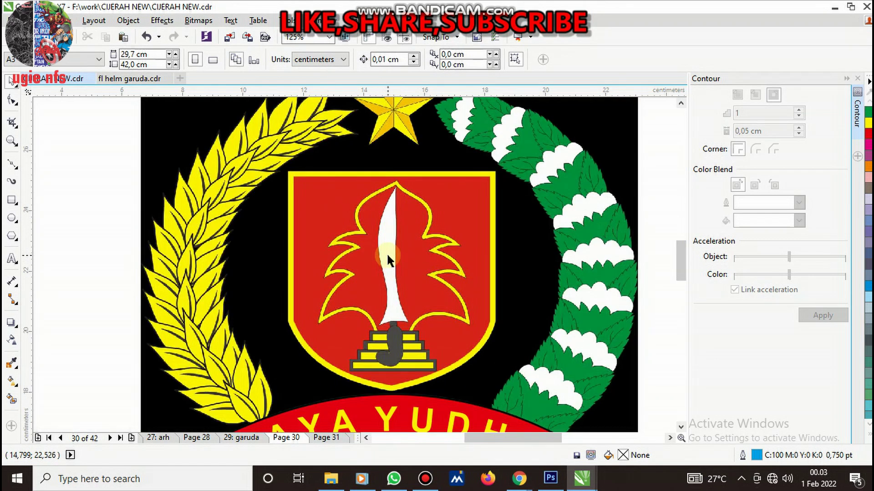
click(407, 283)
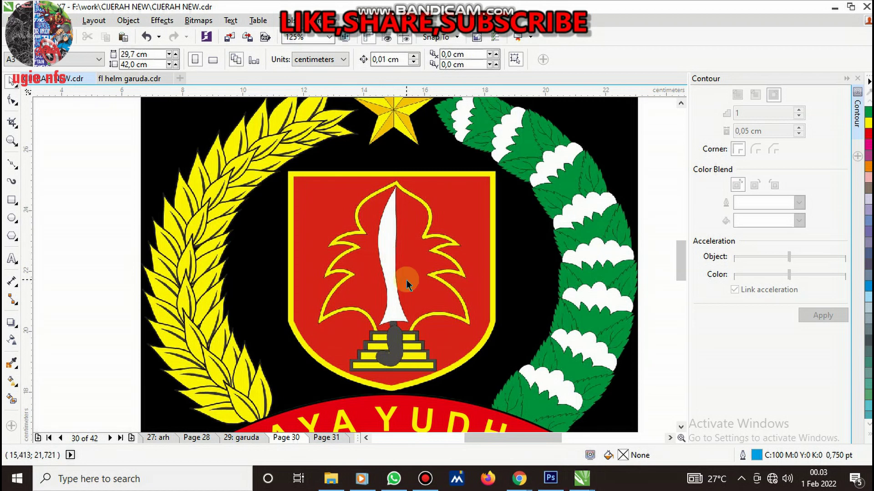
click(12, 200)
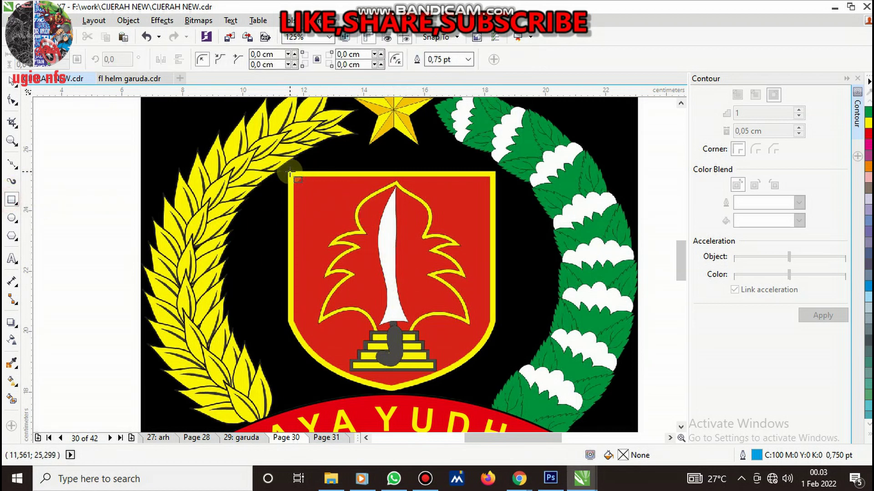
Draw a rectangle over the shield and set its bottom edge at the shield's tip
drag(356, 173, 496, 389)
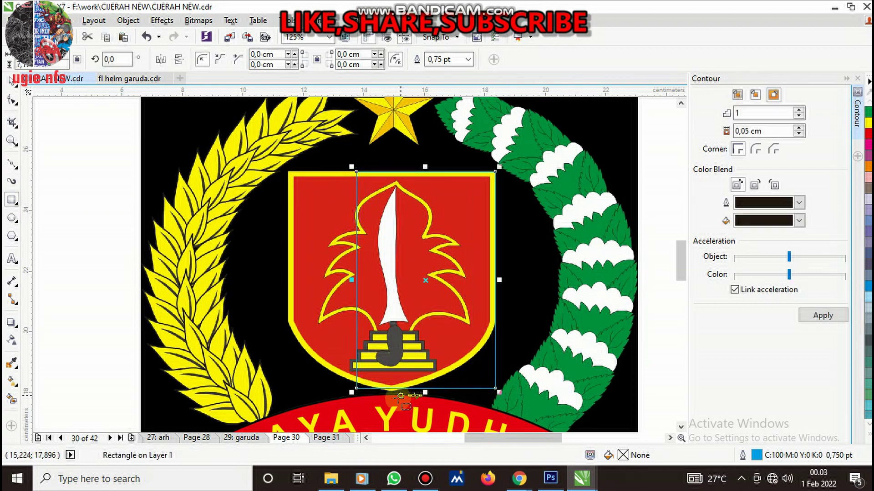
scroll(399, 394, up, 6)
drag(507, 366, 505, 378)
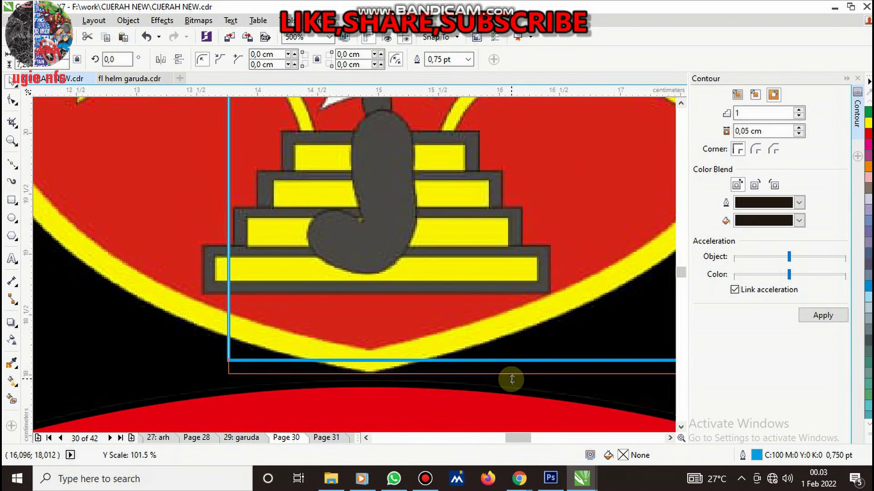
scroll(220, 301, down, 2)
scroll(328, 284, down, 2)
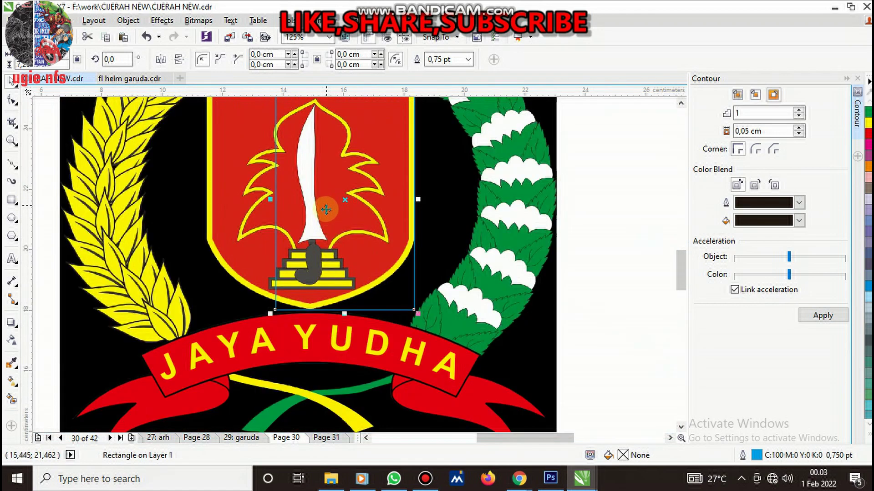
scroll(392, 348, up, 4)
drag(411, 341, 411, 317)
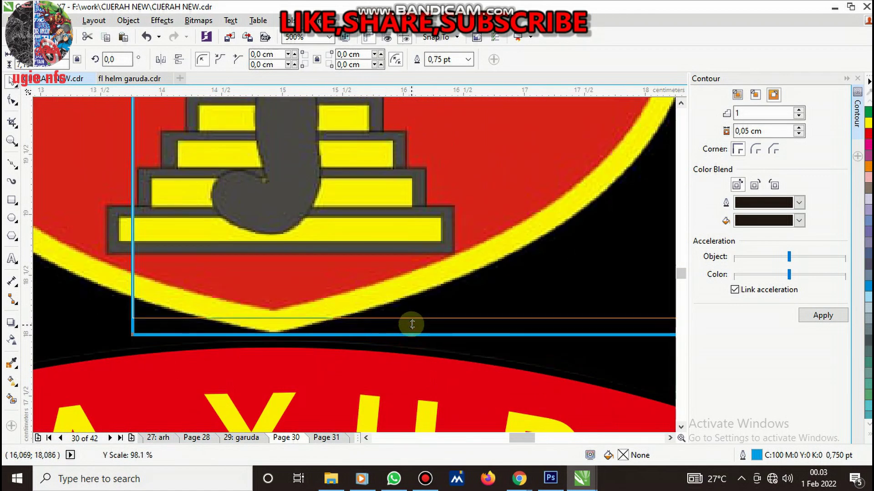
scroll(275, 333, down, 2)
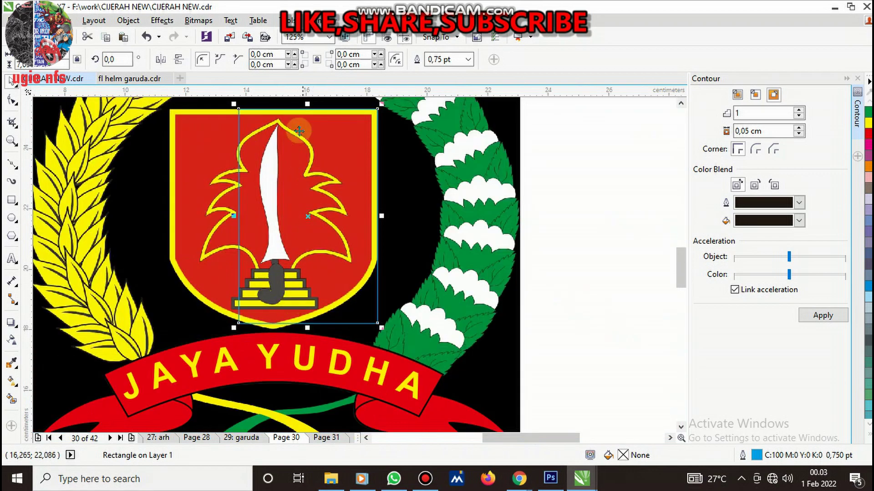
scroll(306, 104, up, 2)
scroll(318, 144, up, 2)
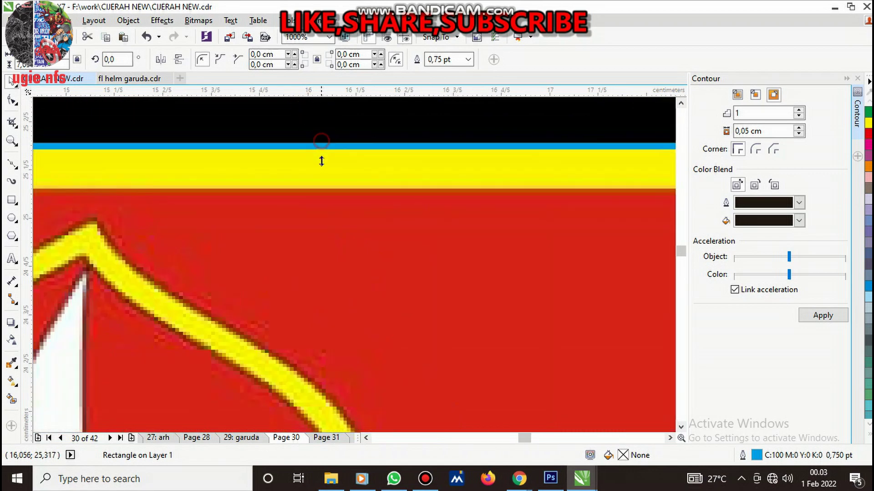
Align the rectangle's top and right edges with the shield and convert it to curves
drag(321, 161, 325, 186)
scroll(347, 240, down, 3)
scroll(330, 282, up, 2)
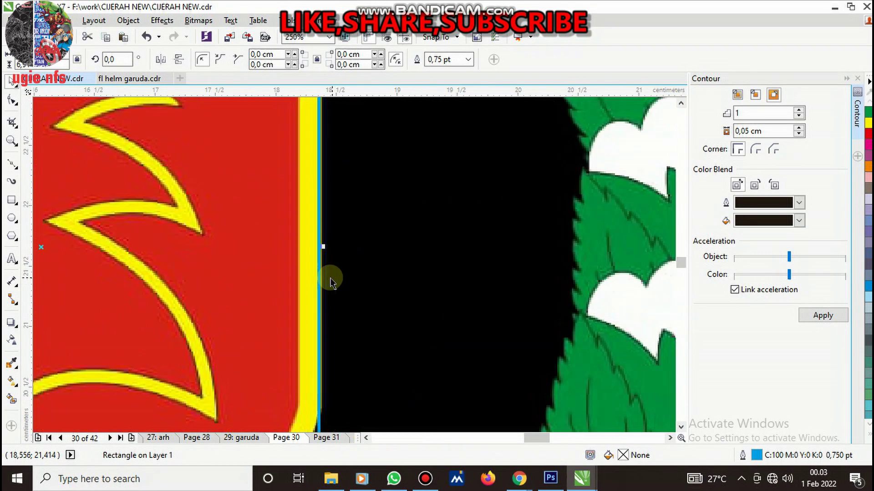
drag(322, 246, 303, 247)
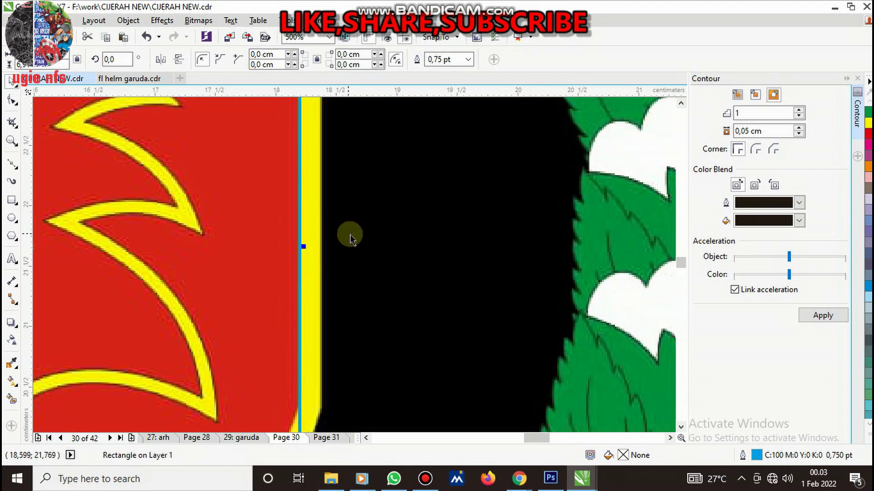
scroll(351, 238, down, 3)
scroll(243, 313, up, 2)
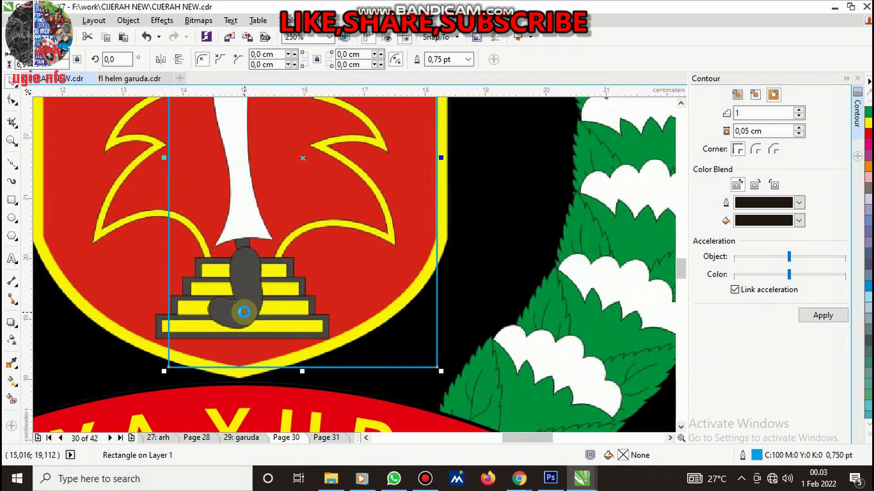
key(ctrl+q)
click(13, 101)
scroll(244, 374, up, 3)
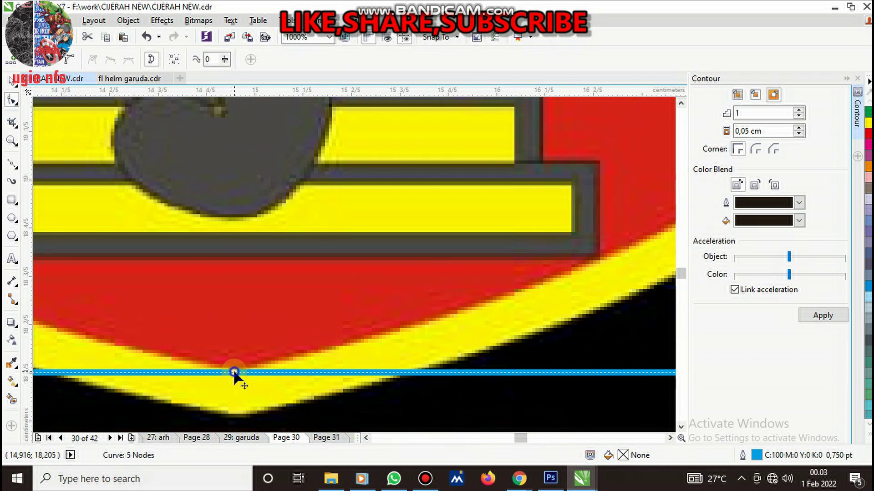
Convert the bottom-right segment to a curve, arc it along the shield, and move the lower node to the tip
right_click(233, 372)
scroll(288, 330, down, 3)
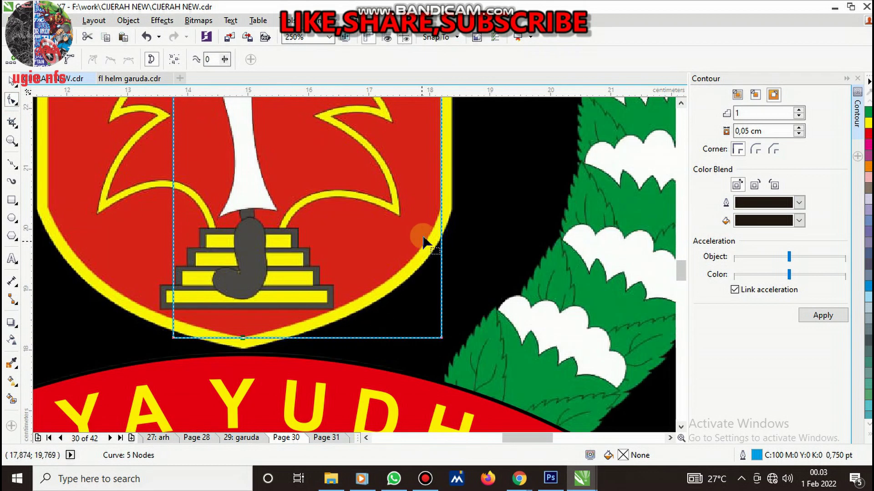
scroll(444, 209, up, 1)
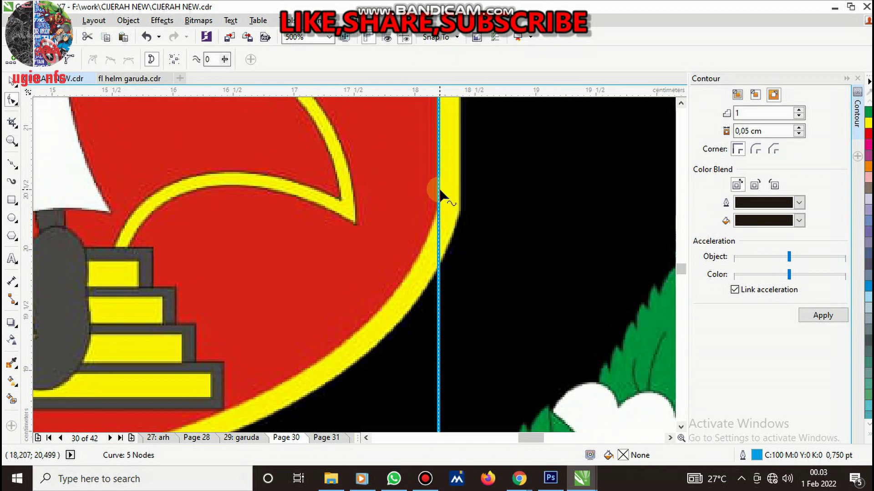
scroll(437, 183, down, 1)
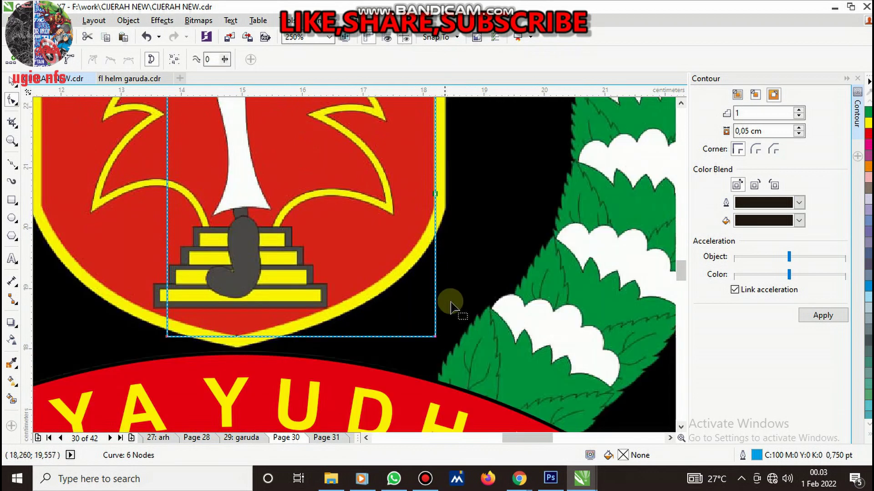
right_click(436, 338)
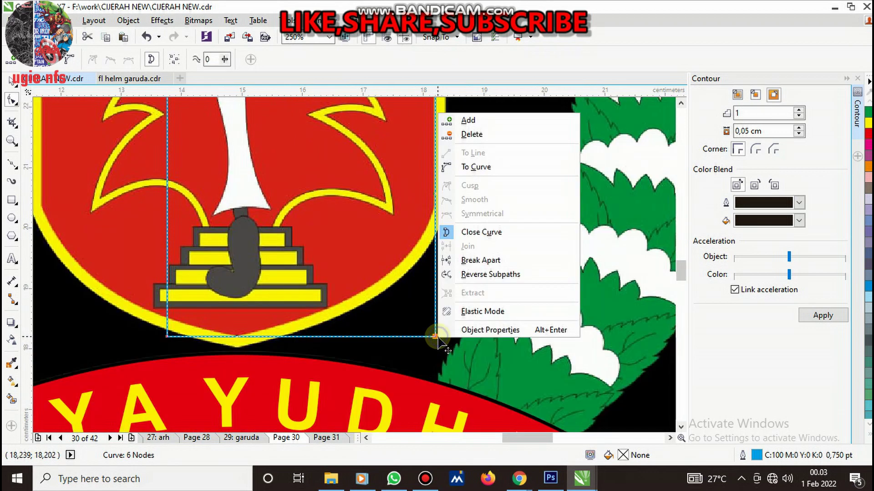
click(471, 167)
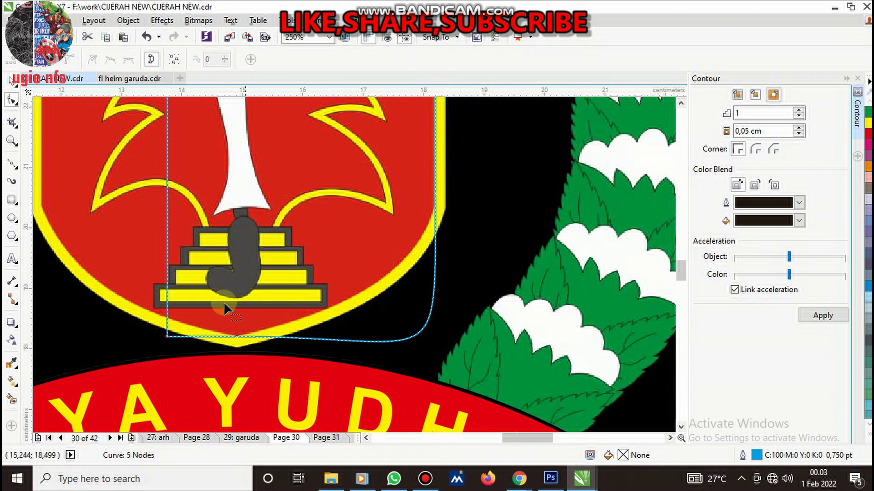
mouse_move(436, 381)
mouse_down()
mouse_move(443, 338)
mouse_move(406, 322)
mouse_move(417, 294)
mouse_up()
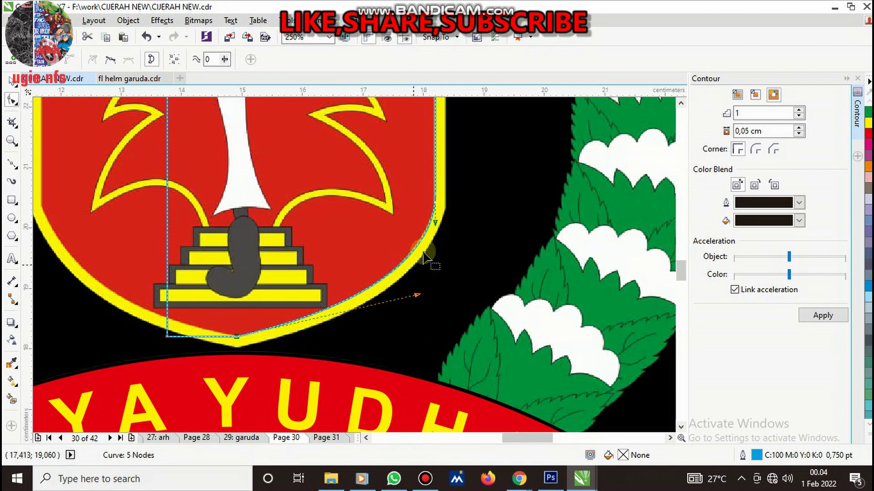
scroll(436, 232, up, 2)
scroll(444, 291, down, 3)
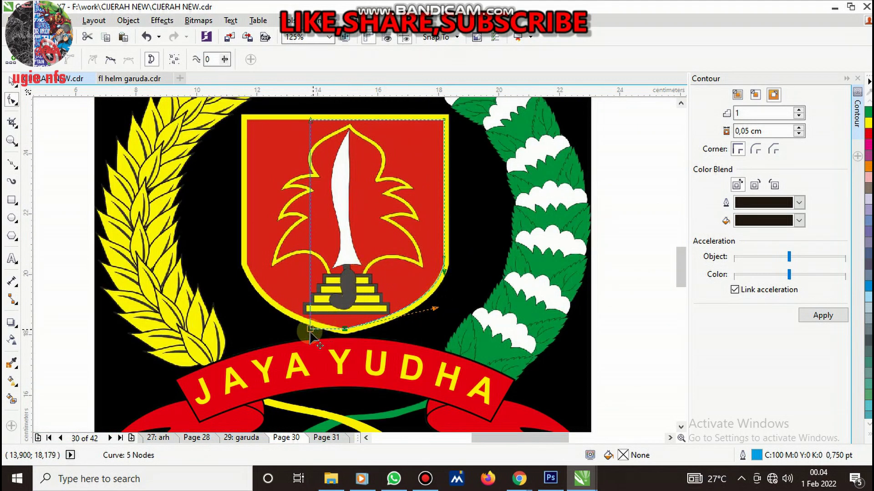
drag(310, 328, 314, 300)
Place a mirrored copy of the shield half on the left, aligned at the bottom point
key(space)
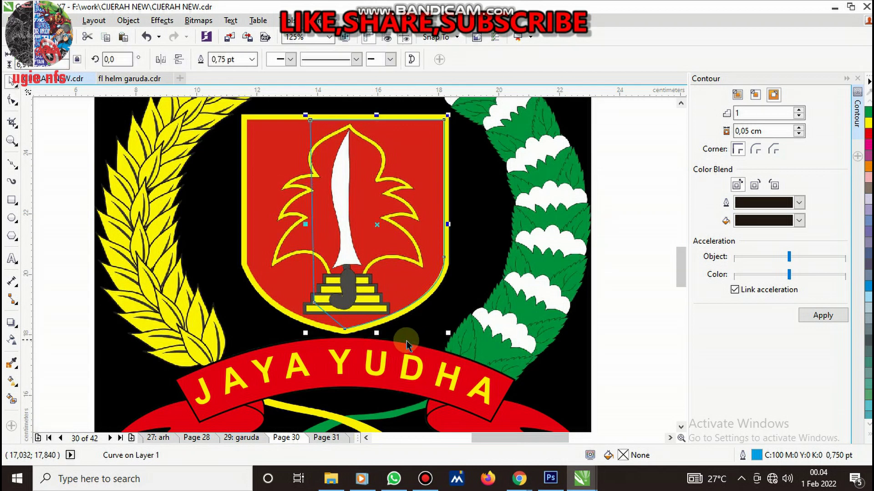
drag(445, 224, 280, 198)
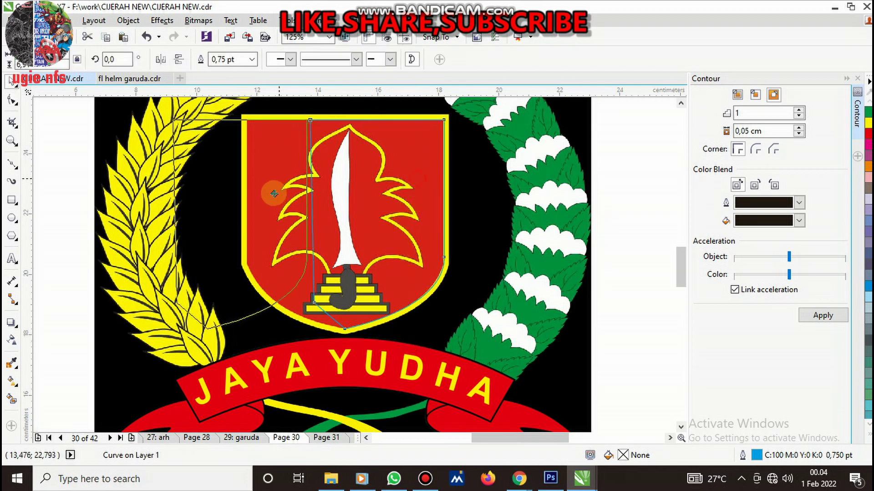
click(162, 59)
scroll(194, 259, up, 2)
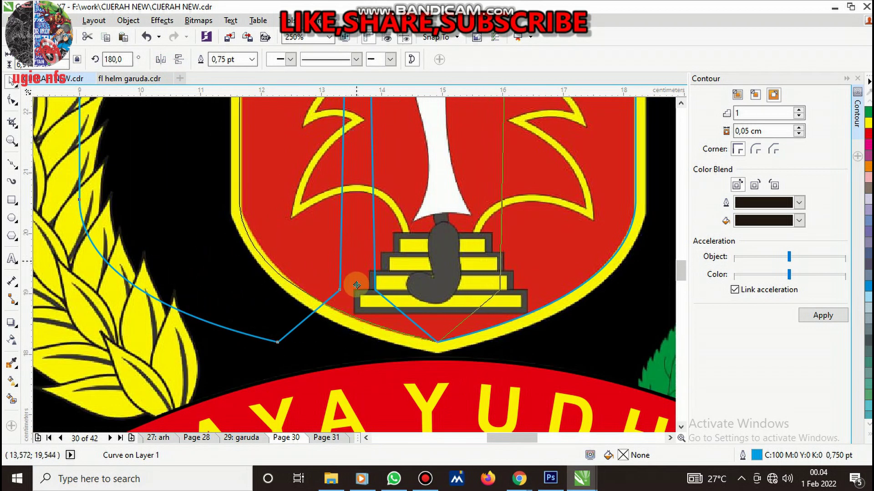
drag(356, 285, 516, 284)
scroll(436, 352, up, 4)
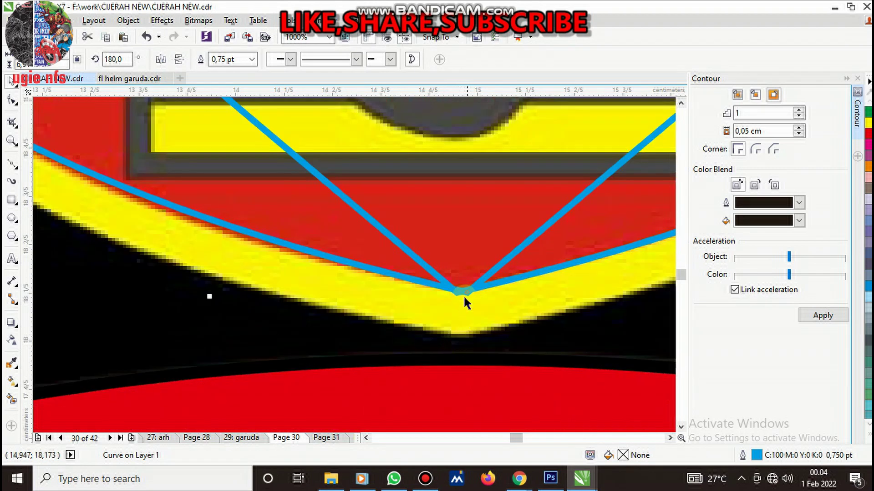
scroll(463, 294, up, 4)
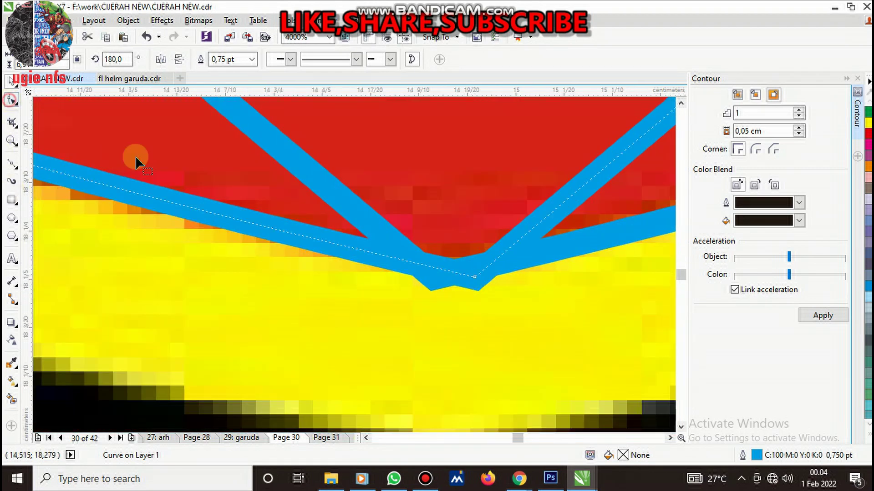
Snap the copy's bottom node onto the shared tip and bend the left half along the shield edge
key(F10)
drag(476, 278, 429, 296)
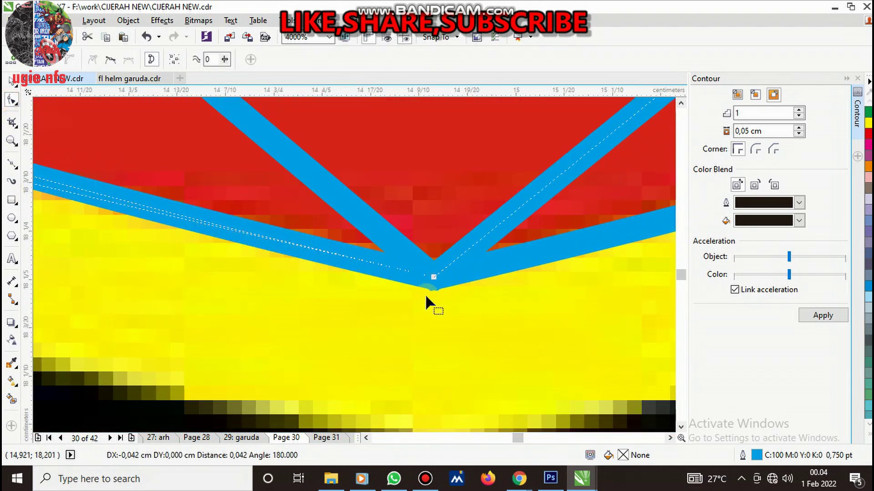
scroll(419, 309, down, 5)
scroll(381, 295, down, 5)
scroll(300, 284, up, 4)
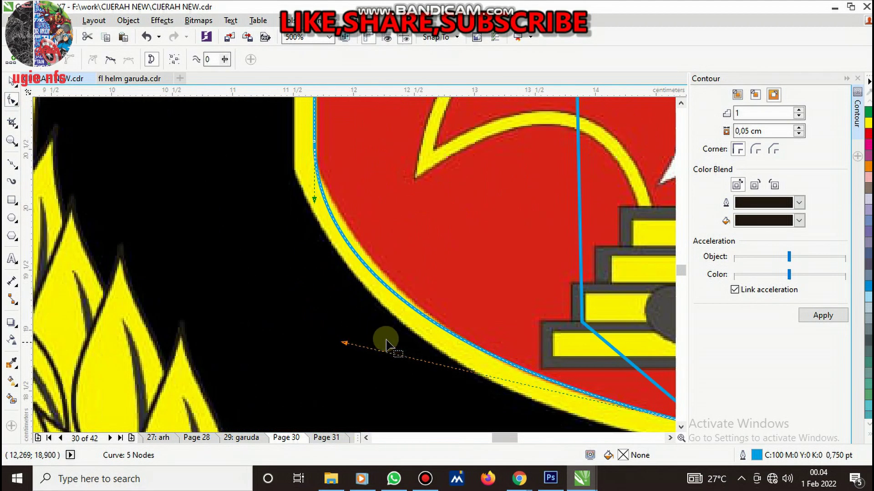
drag(300, 285, 401, 365)
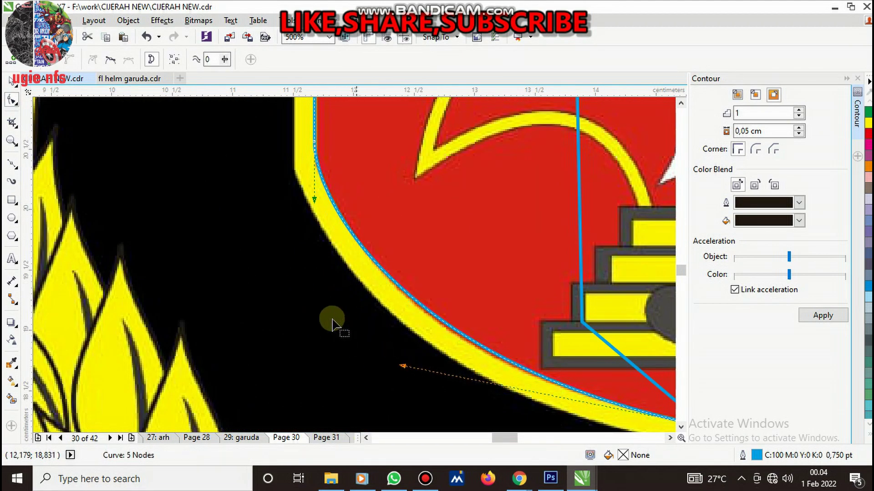
scroll(323, 321, down, 4)
scroll(352, 143, up, 2)
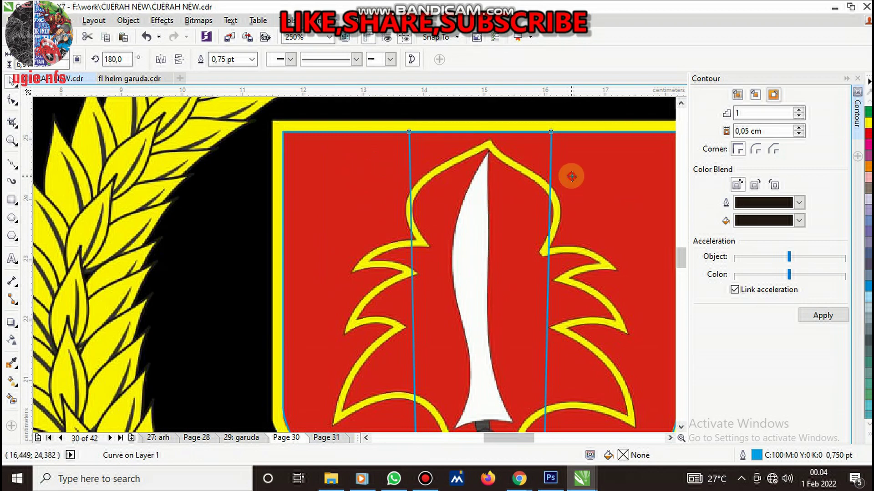
Combine both shield halves into a single curve
key(space)
scroll(226, 142, down, 2)
click(345, 348)
scroll(345, 364, up, 4)
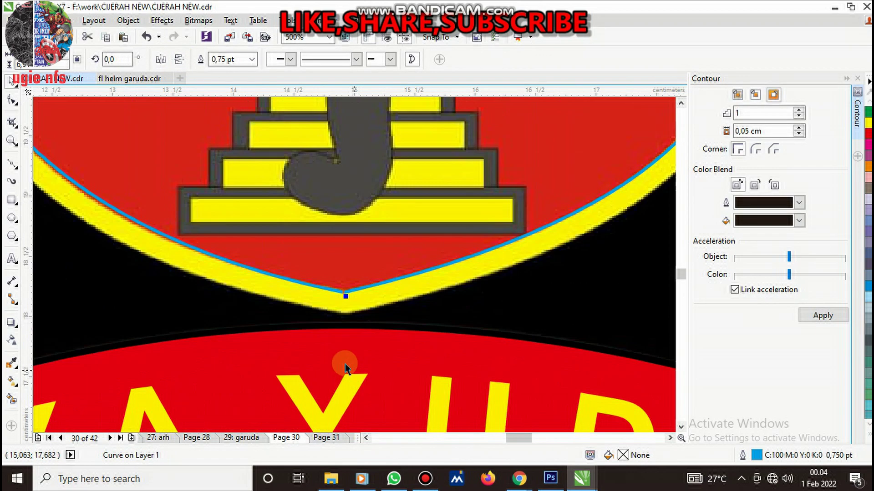
Reshape the combined outline's bottom nodes and left side along the yellow border
key(space)
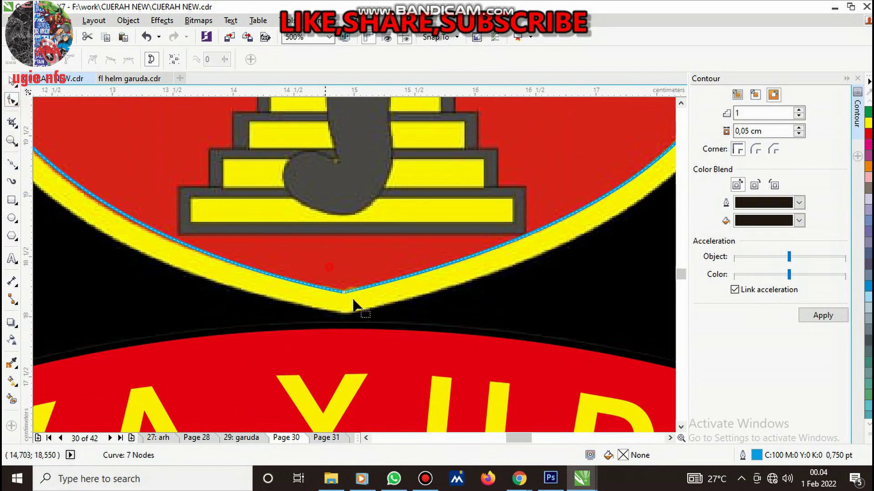
drag(345, 292, 177, 269)
scroll(215, 273, down, 2)
scroll(177, 269, up, 2)
scroll(178, 269, down, 2)
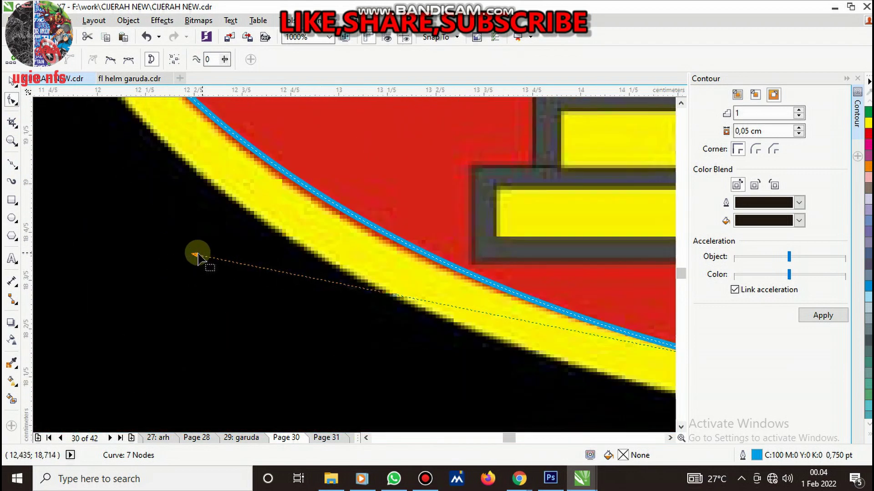
scroll(185, 263, down, 2)
mouse_move(177, 268)
mouse_down()
mouse_move(186, 262)
mouse_move(221, 275)
mouse_move(298, 278)
mouse_up()
scroll(296, 205, up, 4)
scroll(318, 219, down, 4)
scroll(327, 247, up, 3)
scroll(221, 276, up, 2)
scroll(283, 269, down, 3)
Deselect the finished shield outline
key(space)
scroll(298, 274, down, 3)
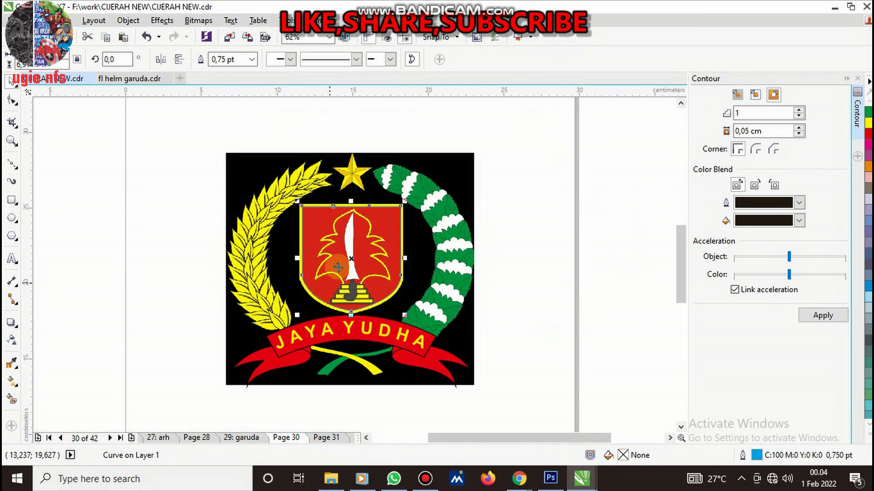
scroll(373, 242, up, 1)
click(449, 236)
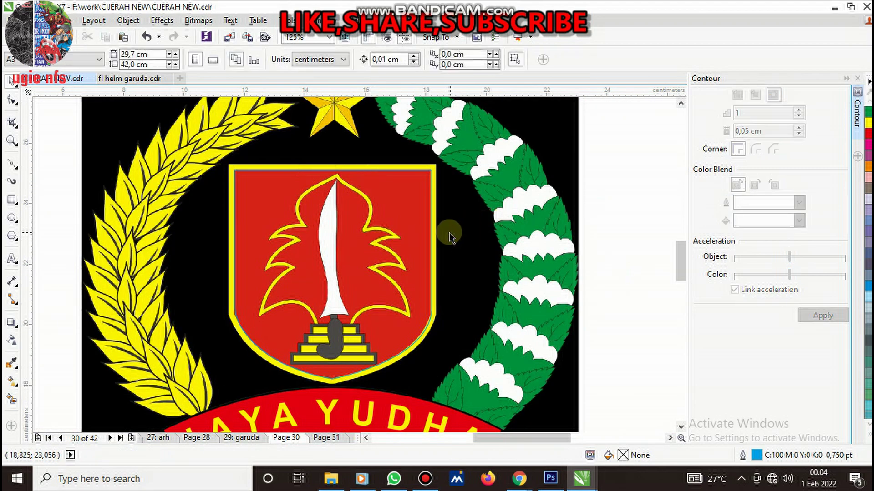
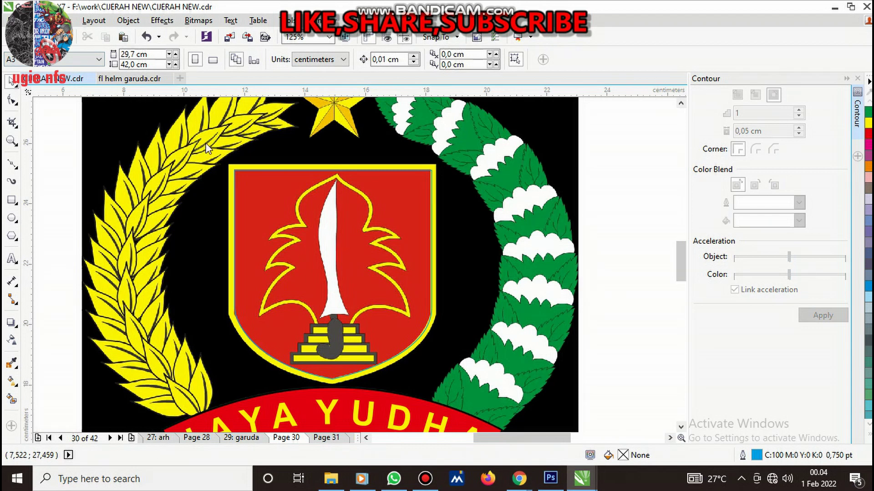
Try a sharp-corner outside contour on the shield, undoing the too-wide 2 cm result
scroll(417, 174, up, 3)
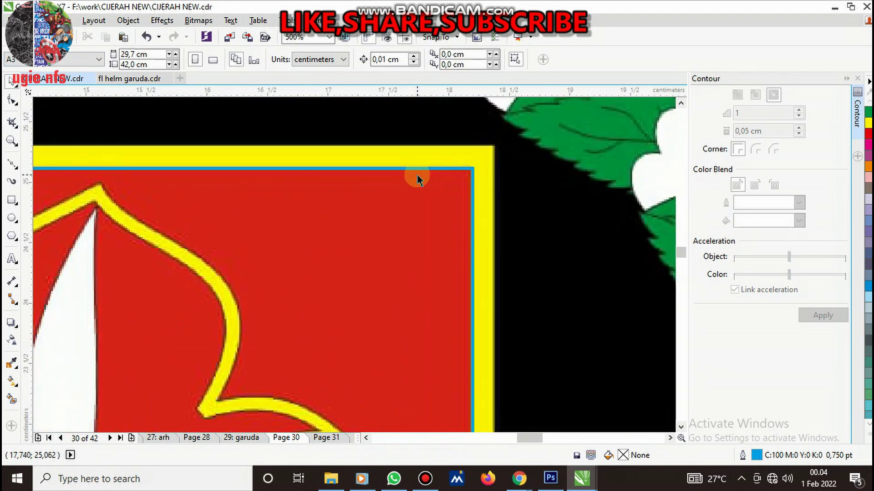
click(417, 169)
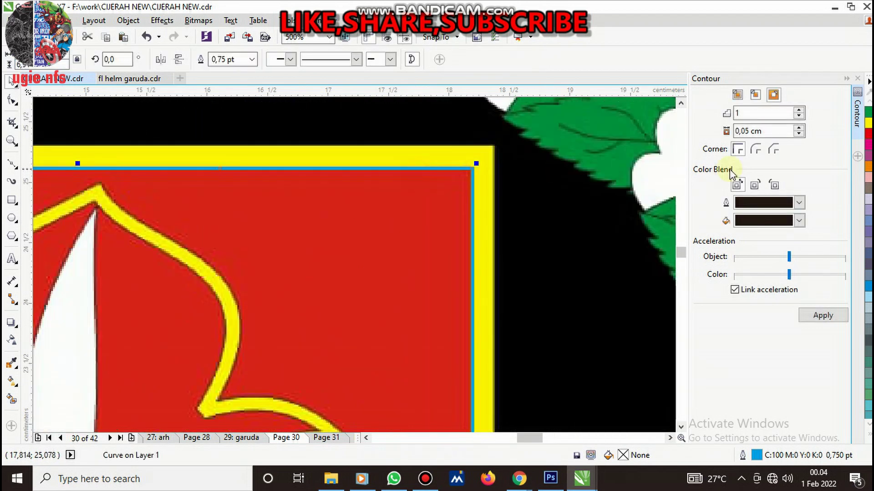
click(773, 96)
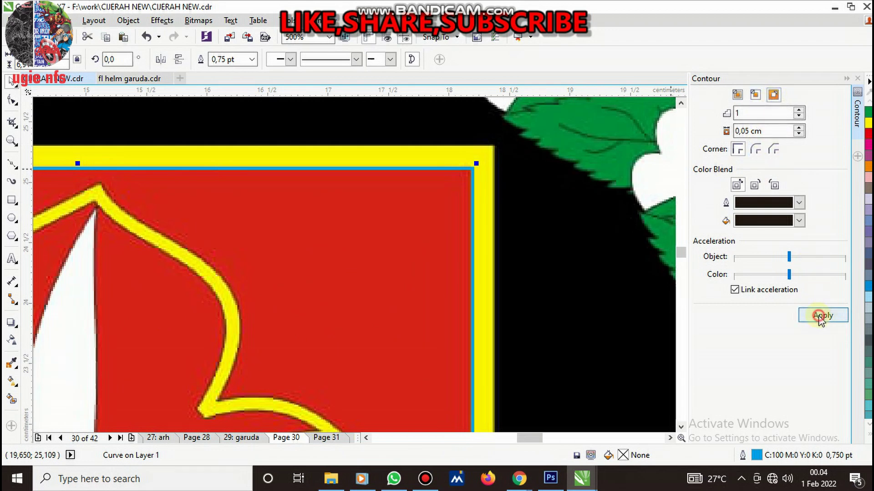
click(822, 315)
key(ctrl+z)
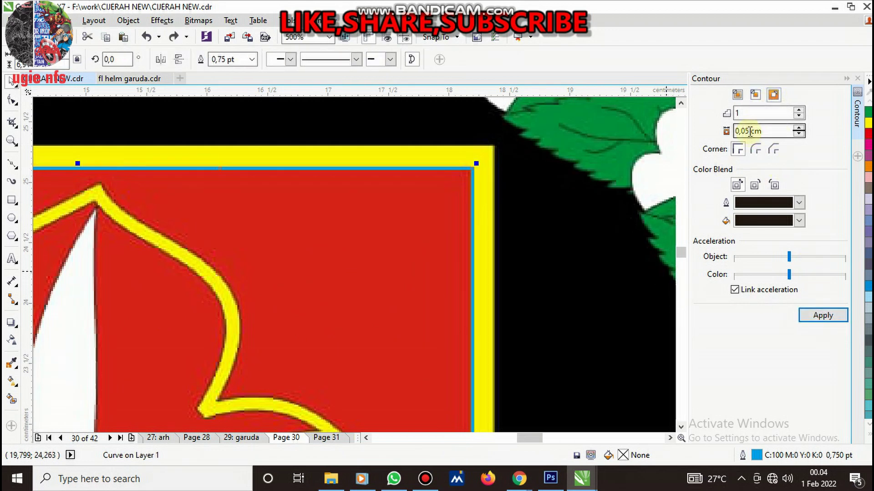
drag(750, 131, 718, 139)
click(822, 314)
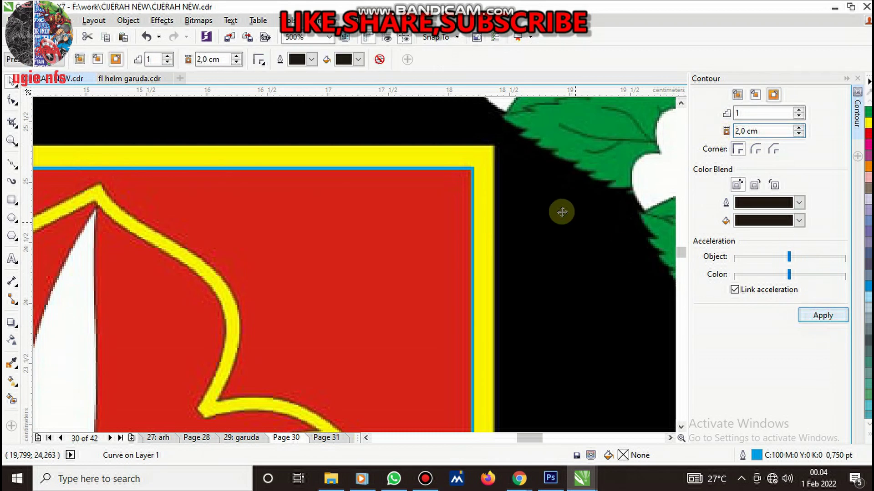
scroll(467, 215, down, 3)
scroll(467, 215, down, 2)
scroll(482, 193, up, 5)
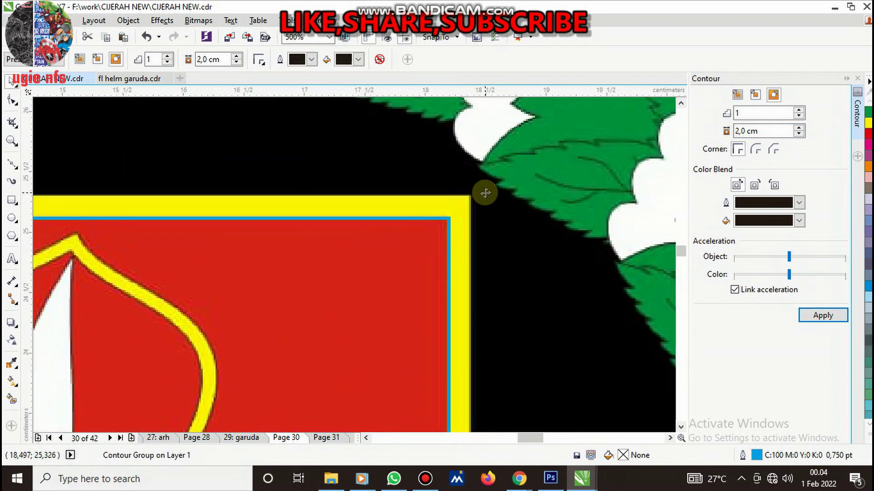
key(ctrl+z)
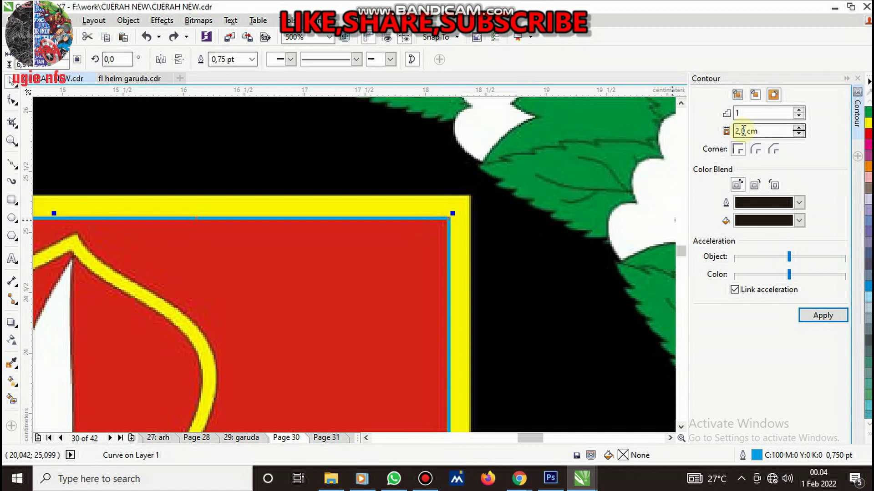
text(1)
Reject a 1 cm contour and apply a 0.2 cm outside contour instead
click(811, 318)
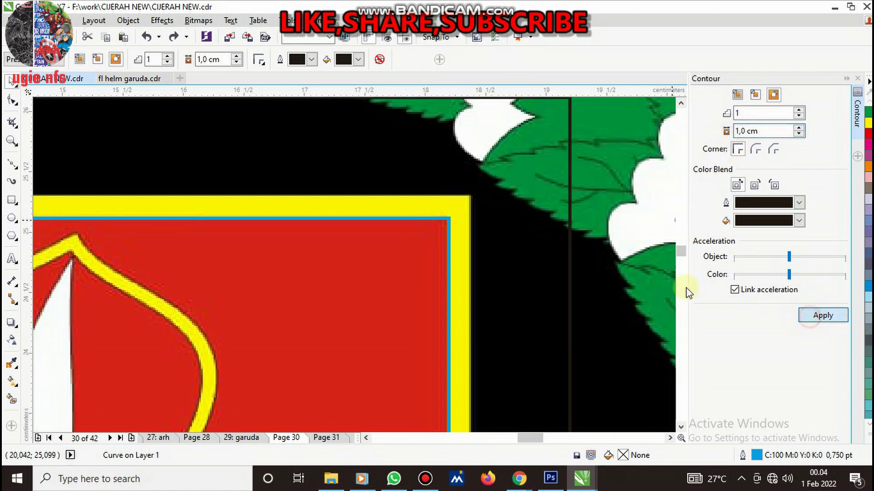
key(ctrl+z)
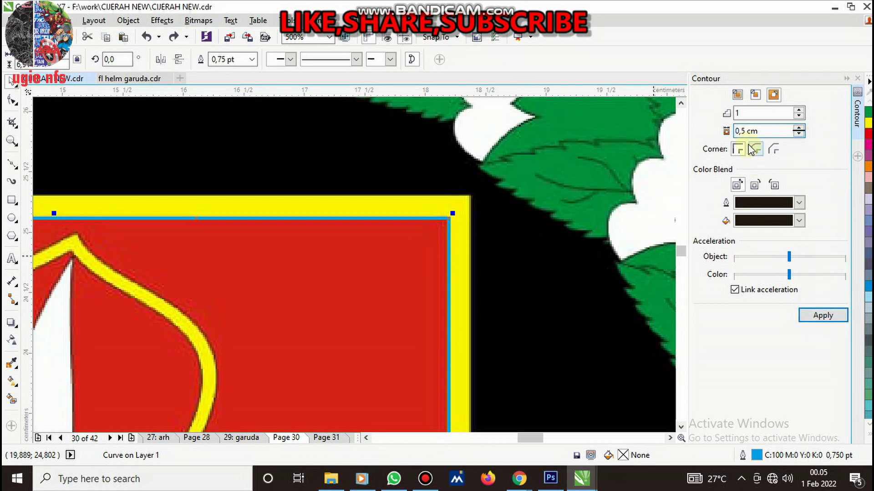
key(BackSpace)
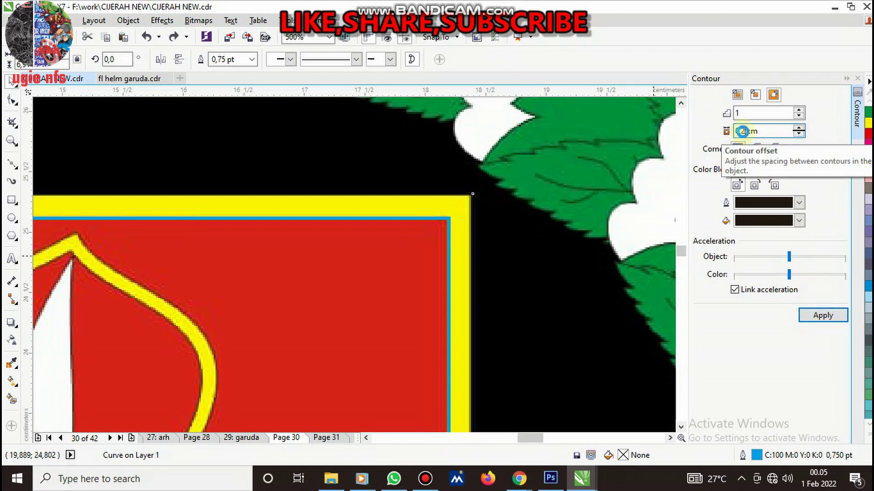
key(Return)
scroll(455, 200, up, 2)
Give the shield curve inside the contour group a cyan outline
right_click(451, 201)
click(543, 235)
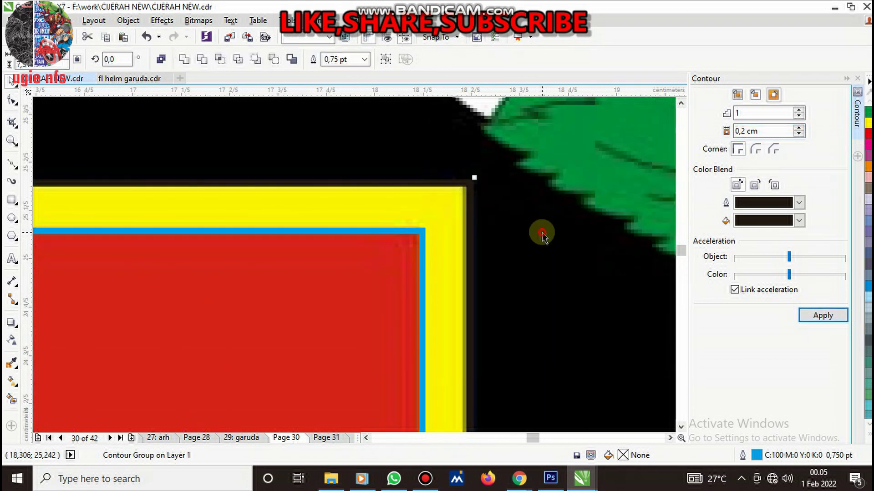
click(471, 182)
click(870, 436)
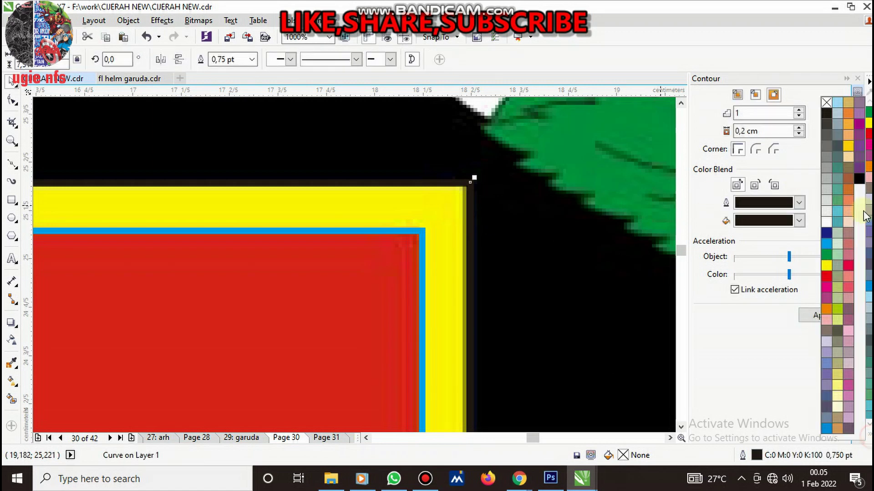
right_click(829, 246)
scroll(579, 252, down, 3)
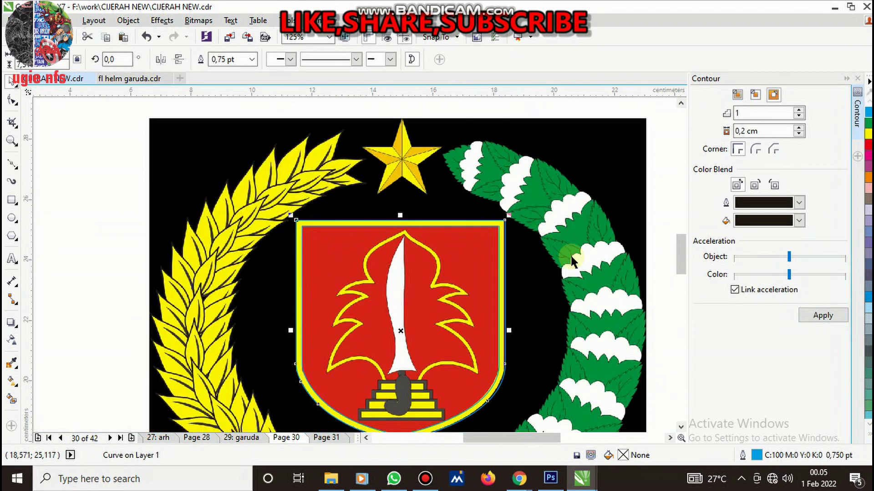
key(Escape)
Start a Bezier trace along the sword hilt's bottom edge and round end
scroll(421, 314, down, 1)
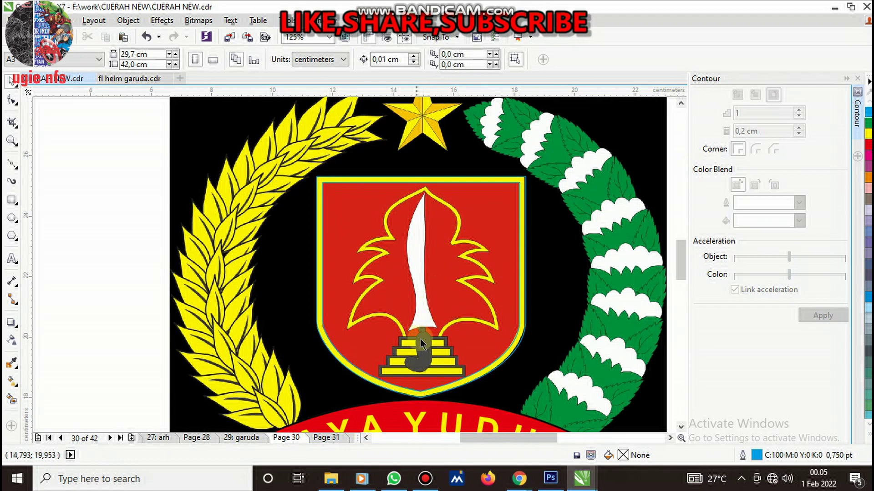
scroll(430, 320, up, 2)
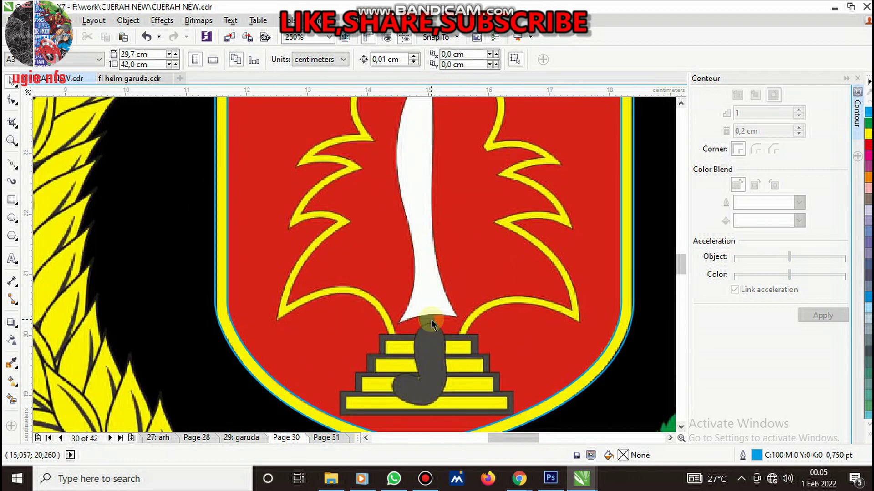
click(12, 164)
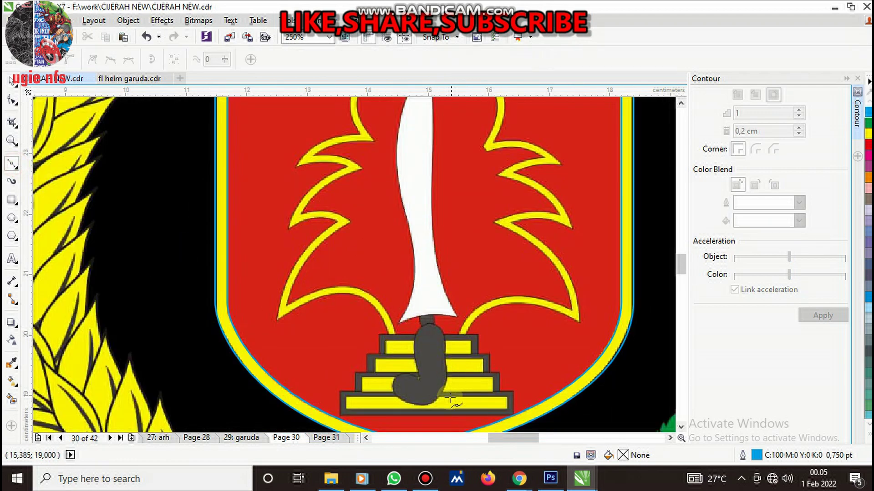
scroll(436, 355, up, 4)
scroll(355, 331, up, 2)
click(345, 316)
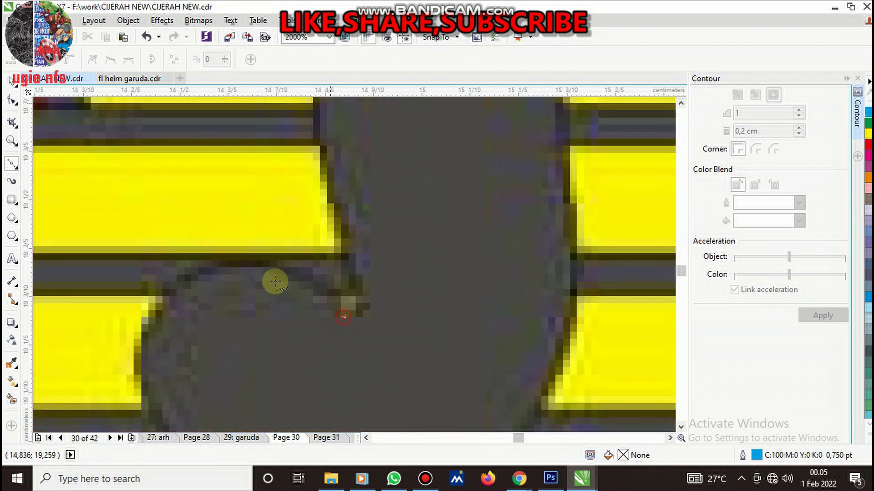
drag(222, 265, 147, 286)
scroll(313, 273, down, 3)
scroll(283, 335, up, 1)
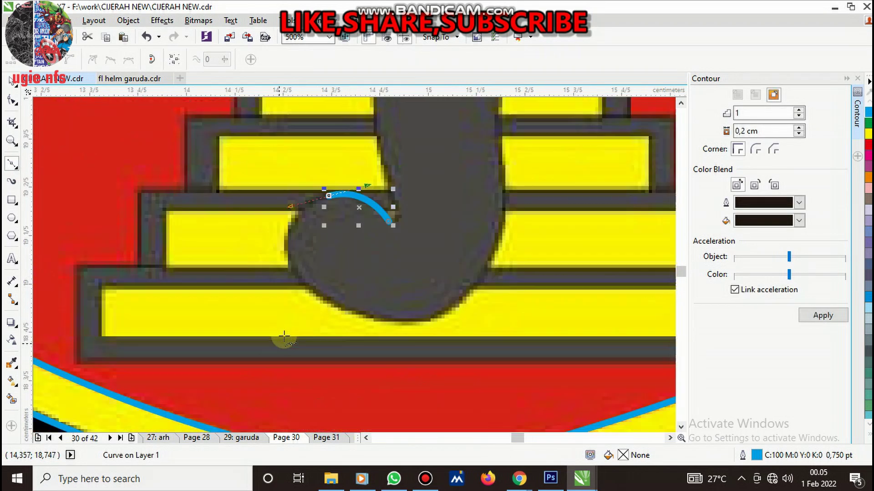
scroll(302, 286, up, 2)
drag(311, 299, 400, 361)
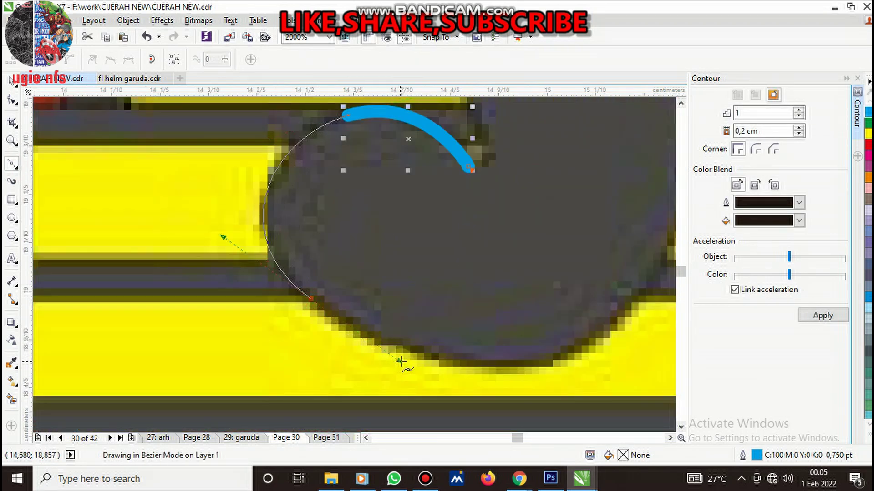
click(580, 333)
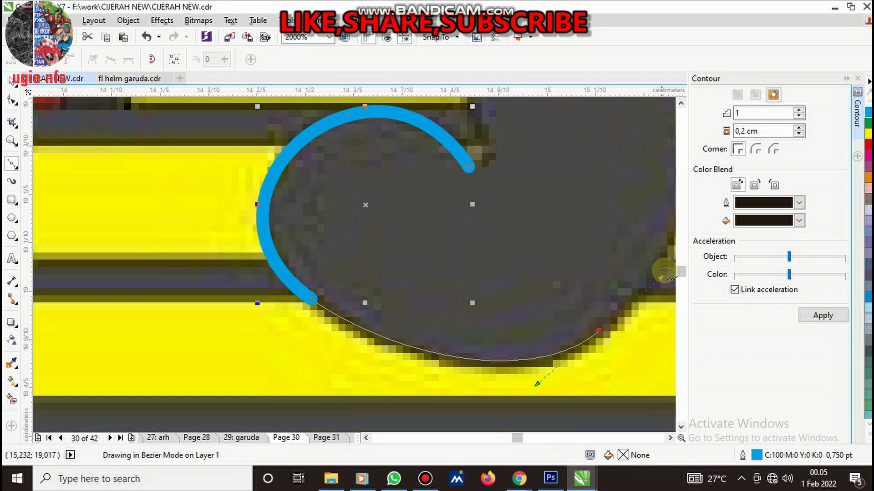
Continue the trace up the hilt's right side, over the top, down into the inner curl
scroll(574, 314, down, 2)
scroll(567, 296, down, 2)
scroll(568, 296, up, 3)
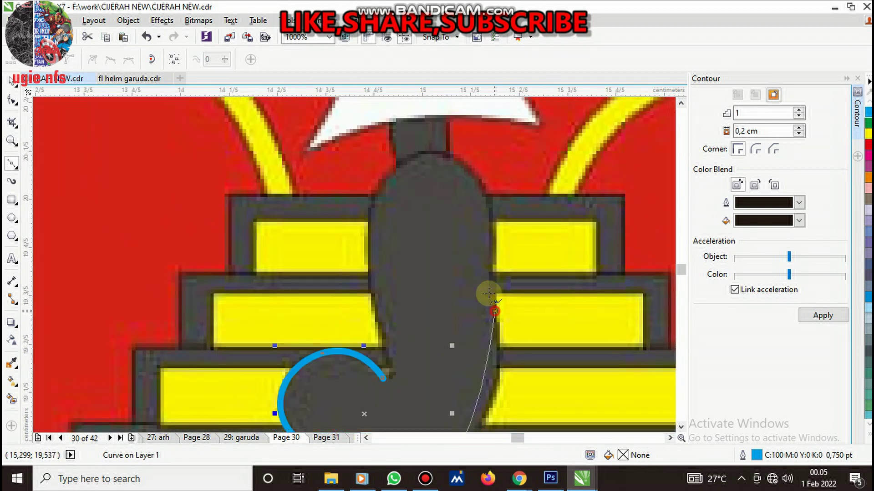
drag(494, 311, 486, 240)
scroll(490, 169, up, 2)
drag(450, 209, 346, 112)
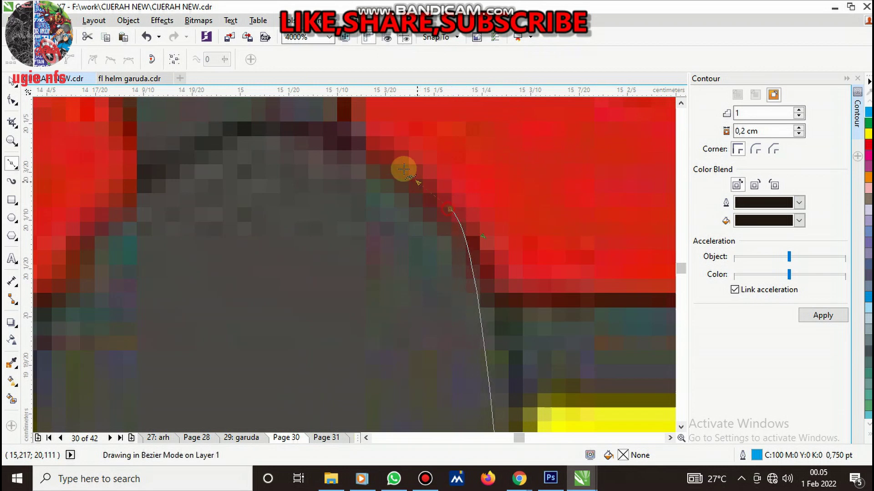
scroll(504, 236, down, 2)
scroll(437, 244, up, 1)
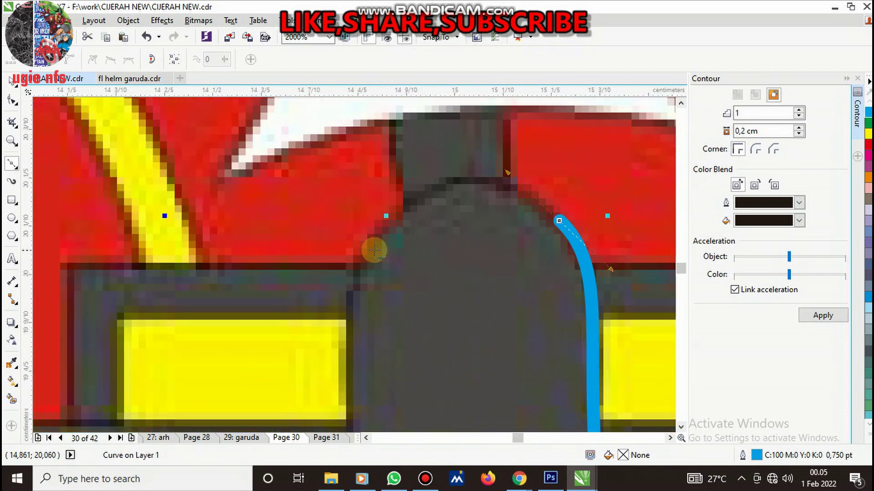
drag(364, 250, 311, 344)
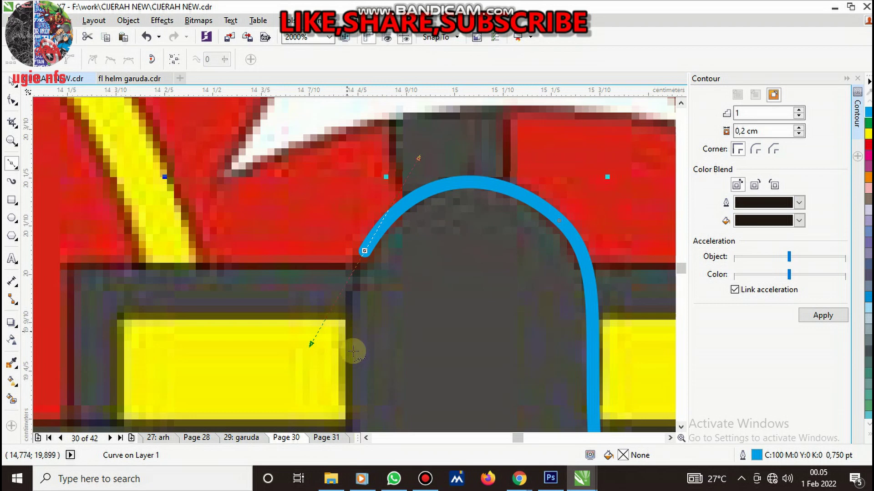
scroll(382, 268, down, 1)
scroll(378, 402, up, 1)
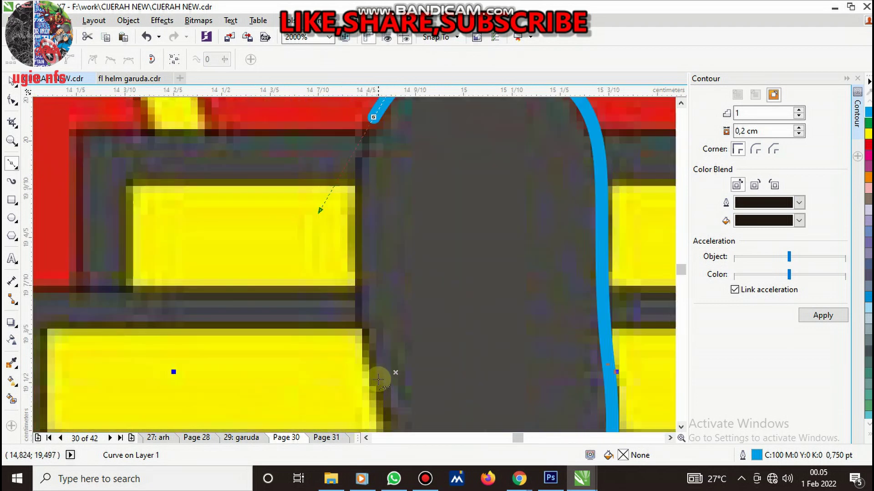
drag(378, 379, 390, 418)
scroll(409, 314, down, 1)
scroll(407, 331, up, 1)
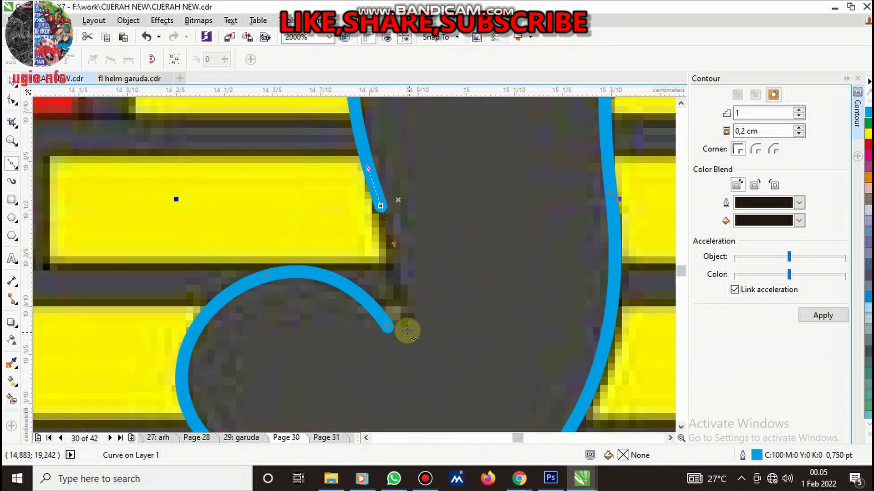
drag(405, 297, 416, 336)
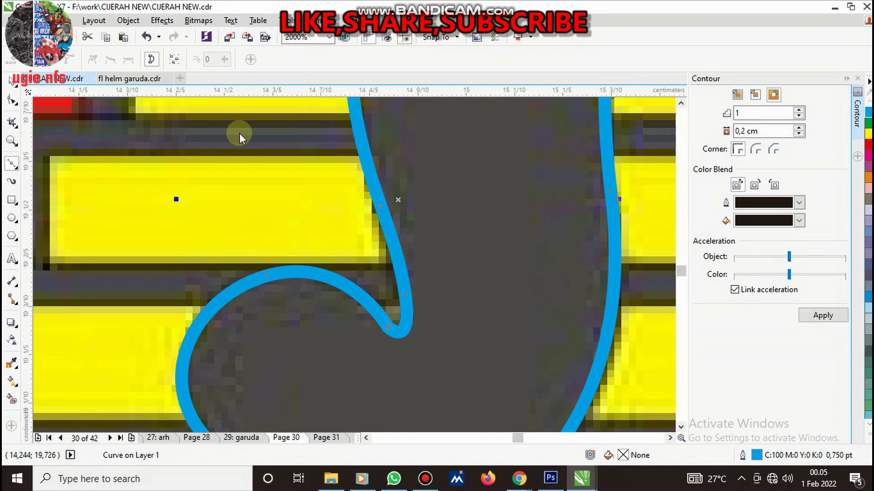
Reshape the curve's inner bend and raise its bottom node with the Shape tool
click(12, 102)
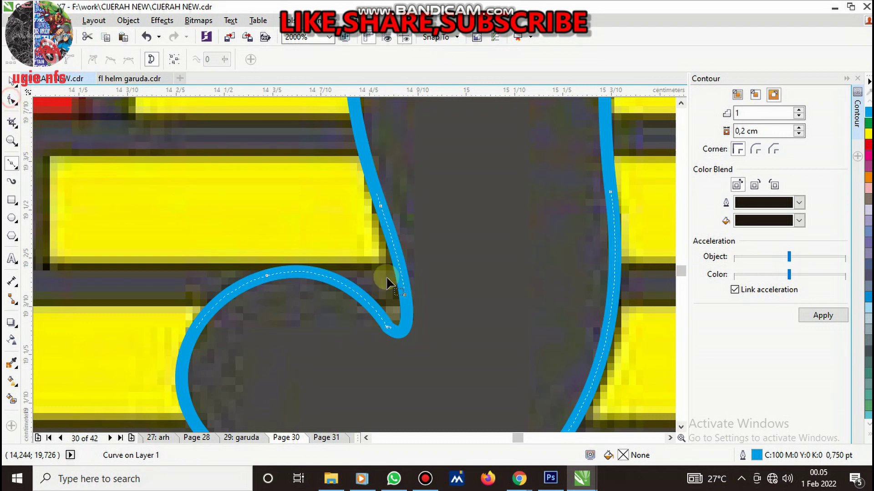
scroll(366, 325, up, 2)
mouse_move(266, 265)
mouse_down()
mouse_move(343, 347)
mouse_move(329, 305)
mouse_up()
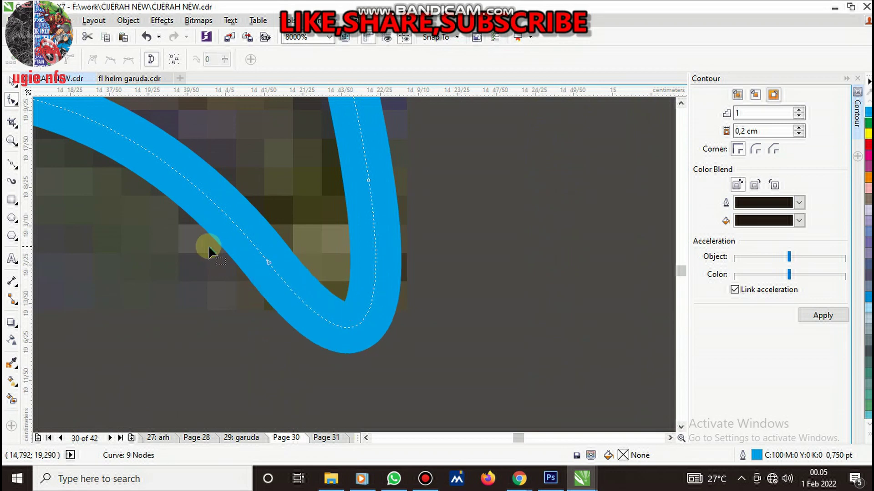
drag(394, 331, 387, 275)
scroll(390, 306, down, 3)
scroll(381, 292, up, 3)
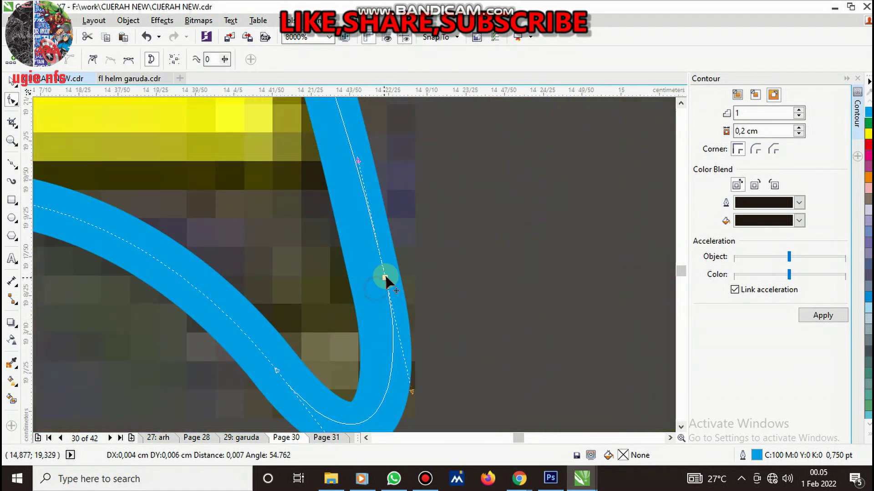
scroll(386, 275, down, 3)
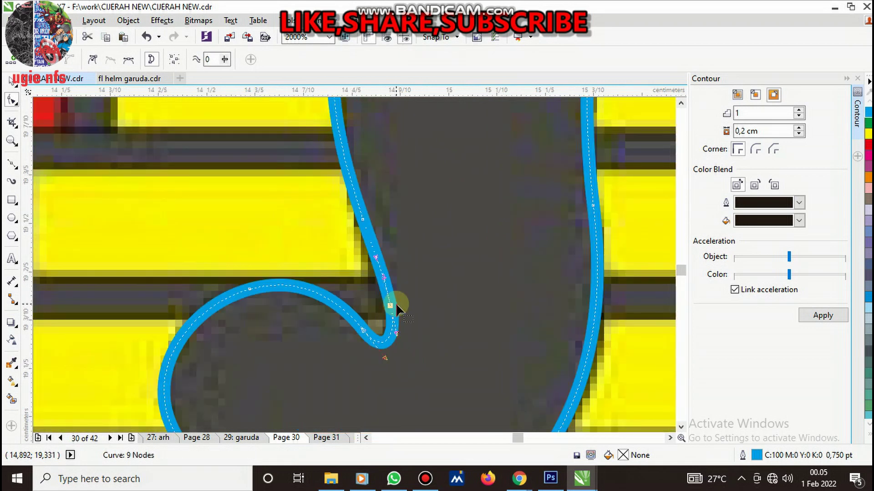
scroll(395, 282, down, 3)
scroll(388, 205, up, 2)
scroll(372, 277, up, 1)
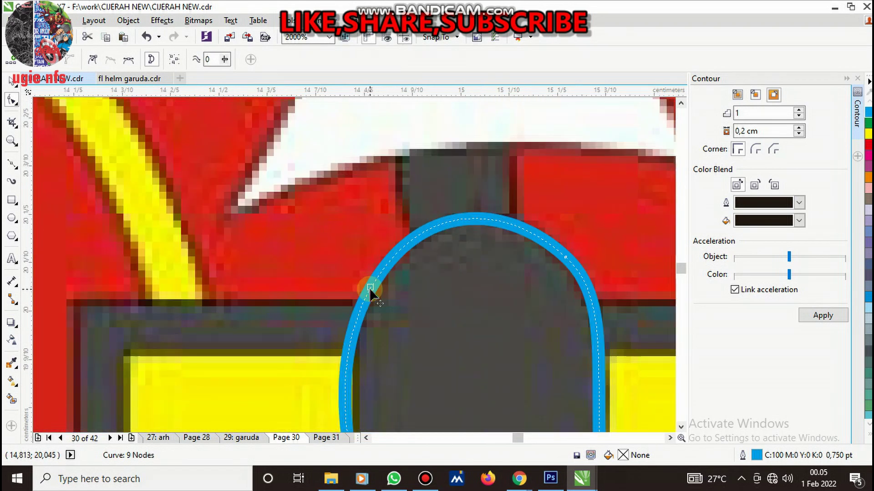
Adjust the arch's left side and bulge its right shoulder to match the bitmap
drag(370, 288, 379, 285)
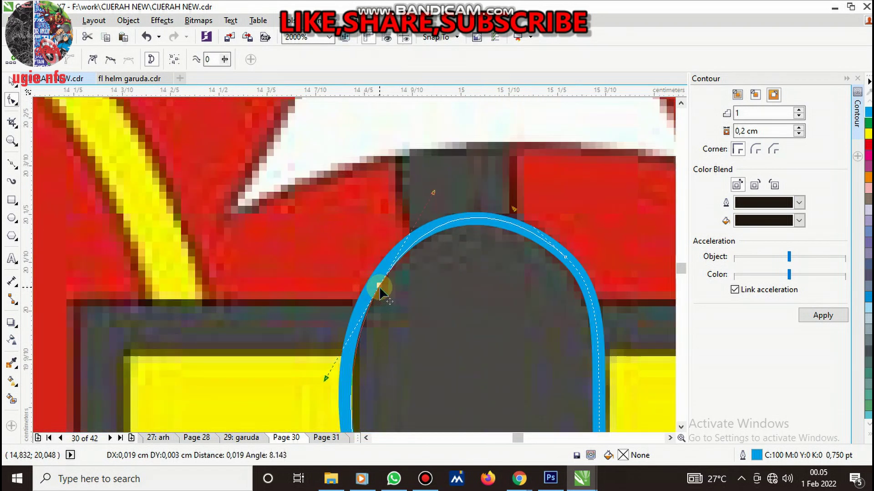
click(593, 336)
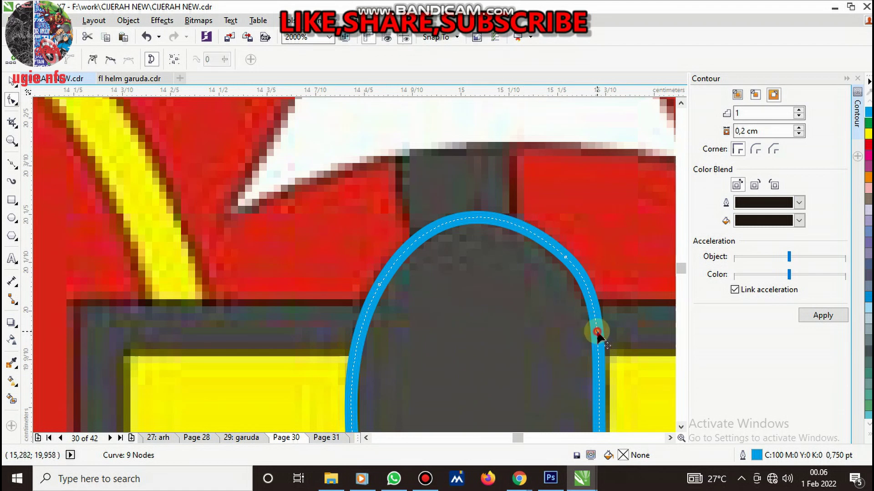
drag(560, 232, 584, 332)
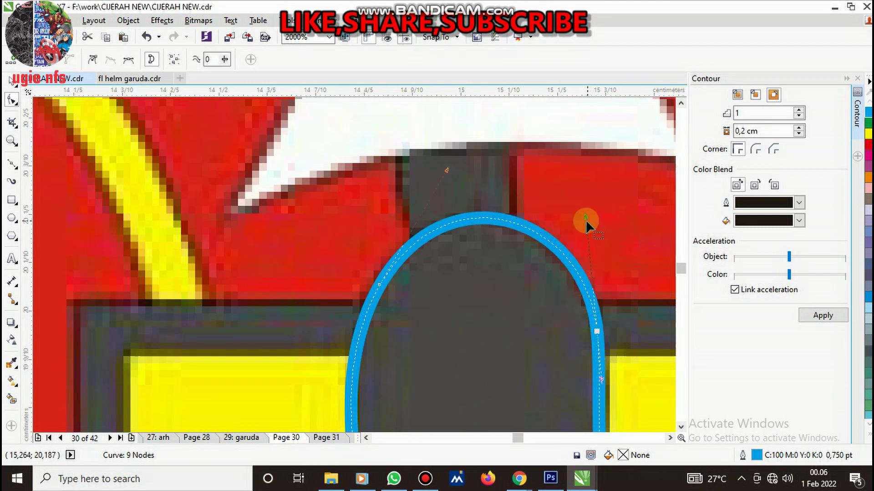
drag(585, 220, 575, 222)
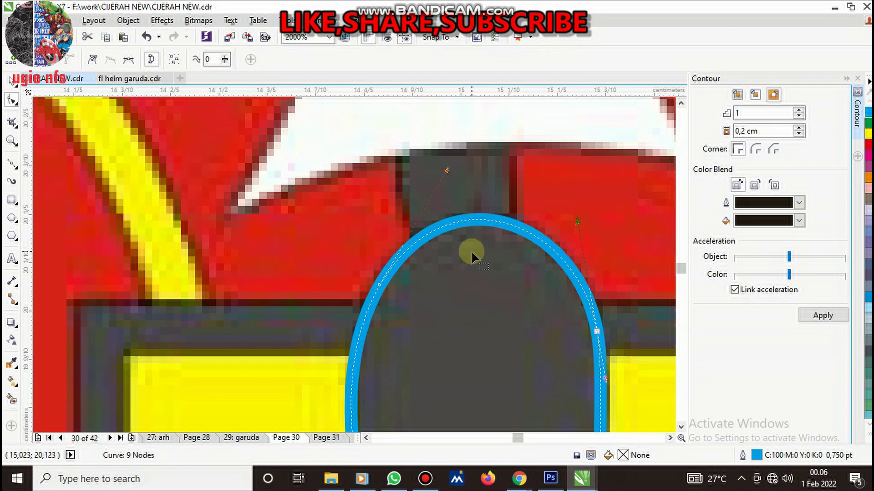
scroll(384, 218, down, 3)
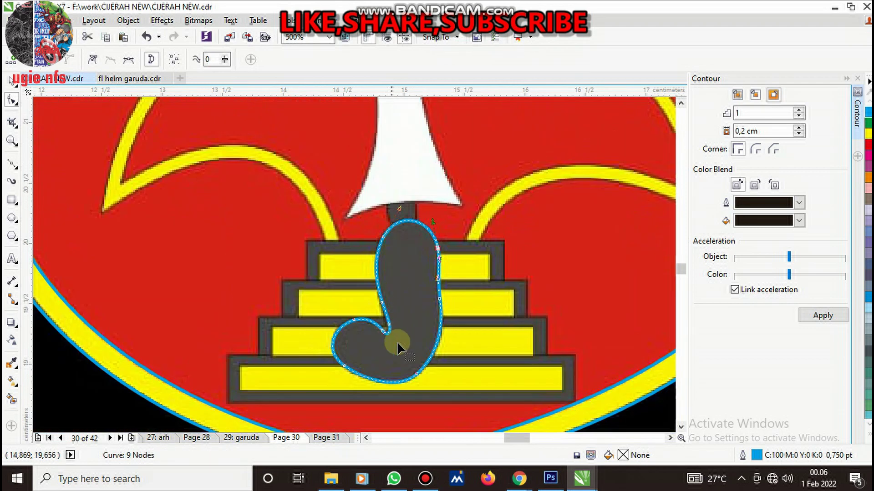
scroll(397, 344, up, 3)
scroll(358, 337, down, 3)
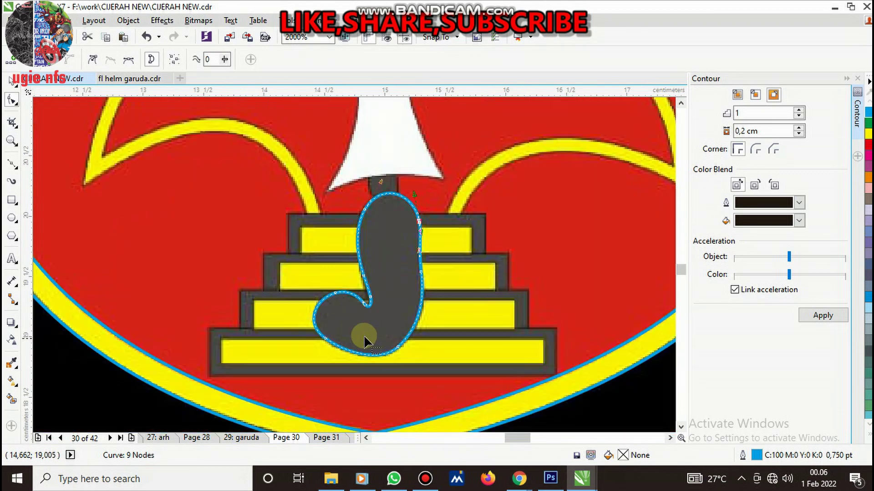
Give the J-shaped hilt curve a 1.0 pt outline width
key(space)
click(253, 59)
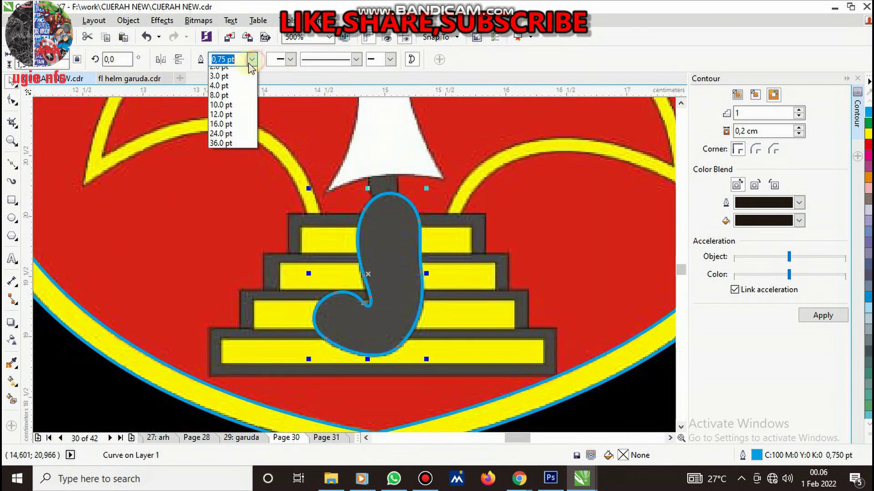
click(230, 113)
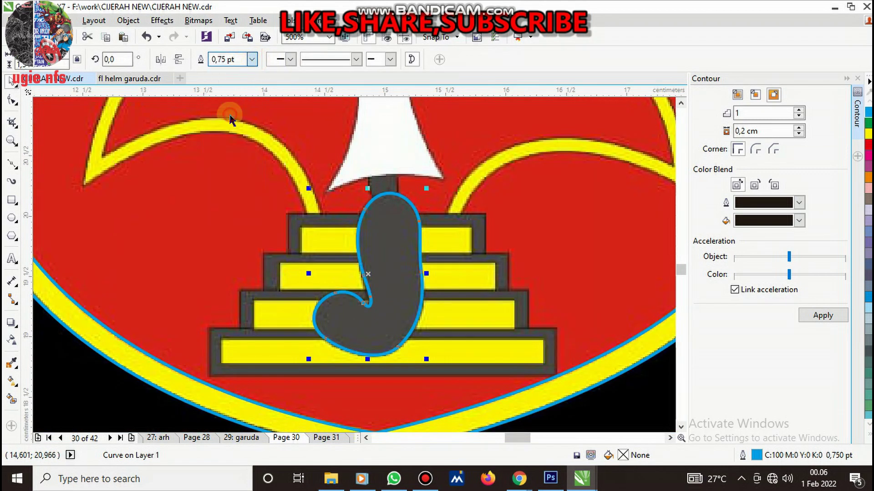
click(252, 59)
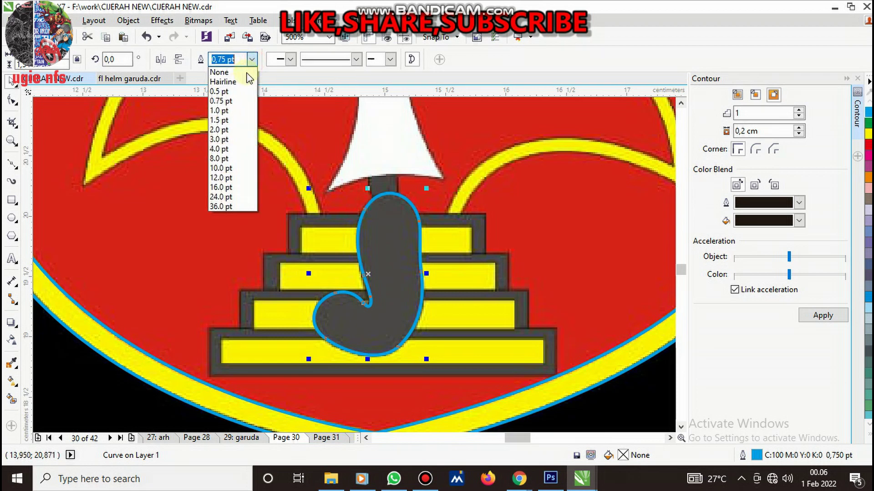
click(227, 112)
scroll(406, 210, up, 2)
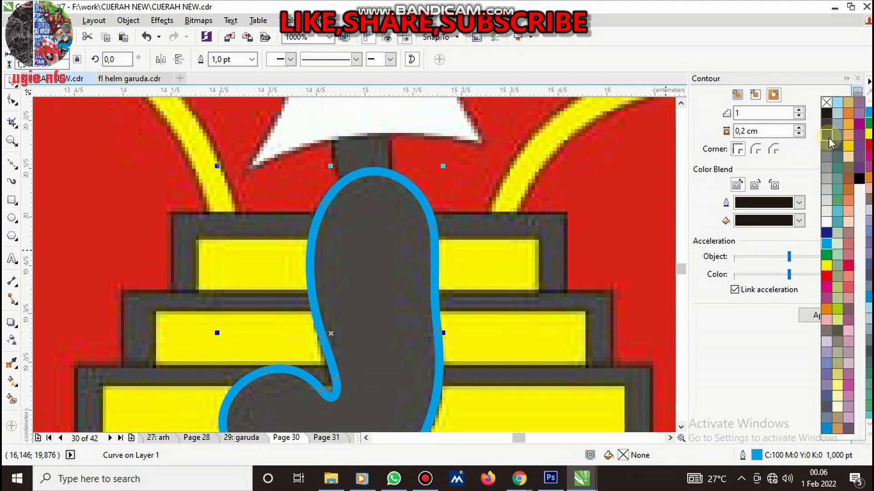
Fill the J shape with 80% grey and make its outline black
click(826, 135)
scroll(371, 216, down, 4)
scroll(382, 254, down, 3)
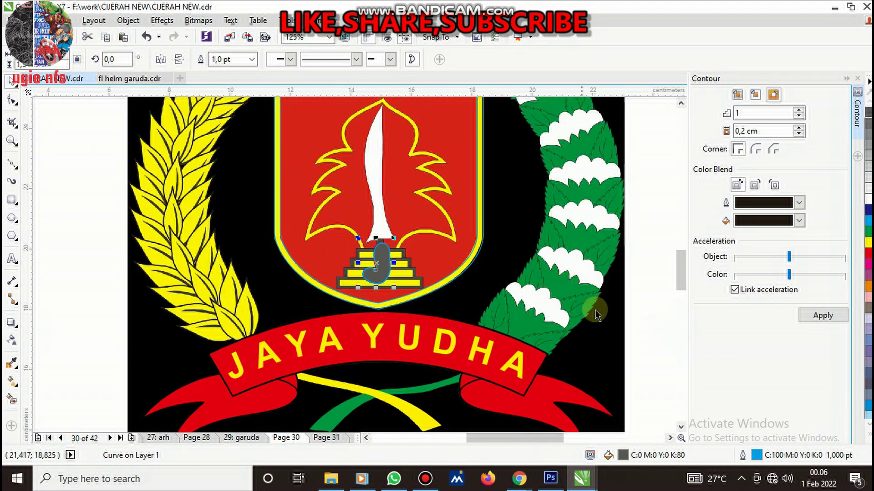
key(Escape)
scroll(382, 257, up, 3)
scroll(442, 197, up, 2)
scroll(443, 198, up, 1)
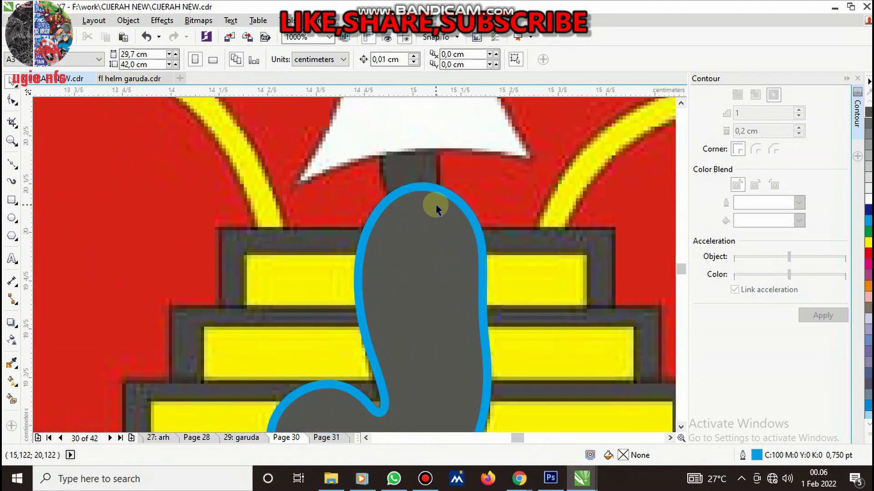
click(440, 200)
click(868, 437)
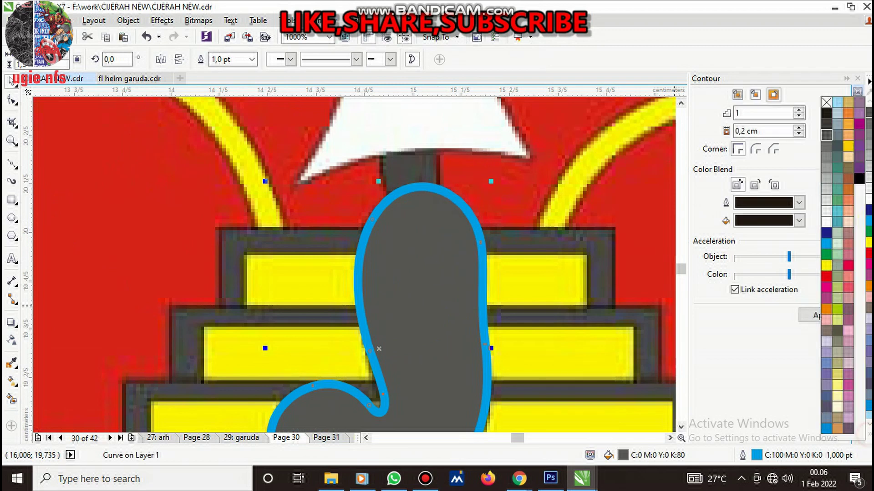
right_click(860, 179)
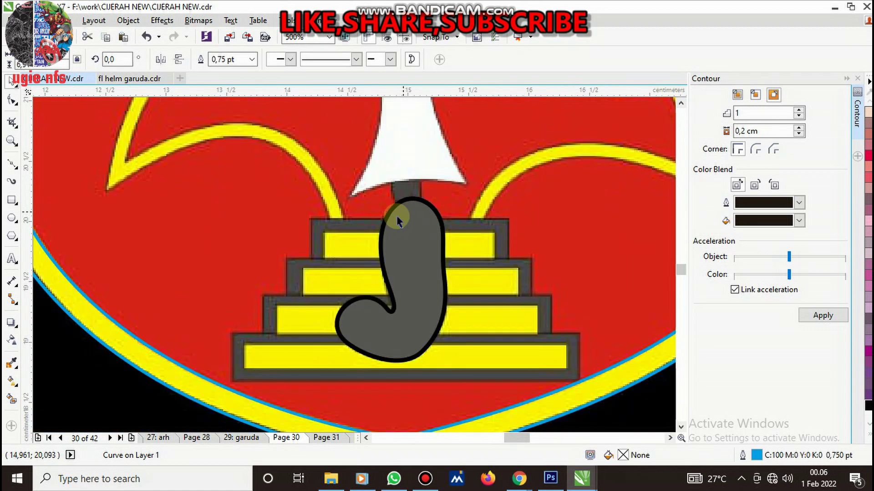
Group the J shape together with a second nearby shape
scroll(403, 212, down, 1)
click(445, 362)
scroll(492, 377, down, 1)
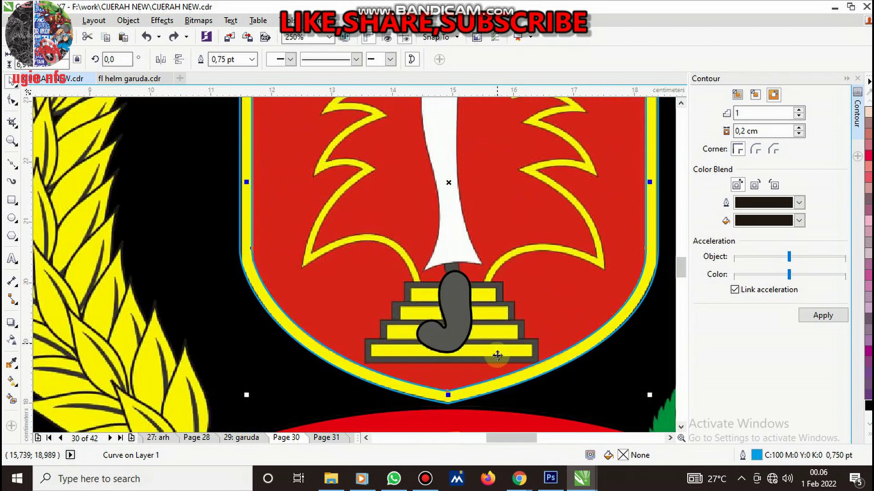
click(407, 254)
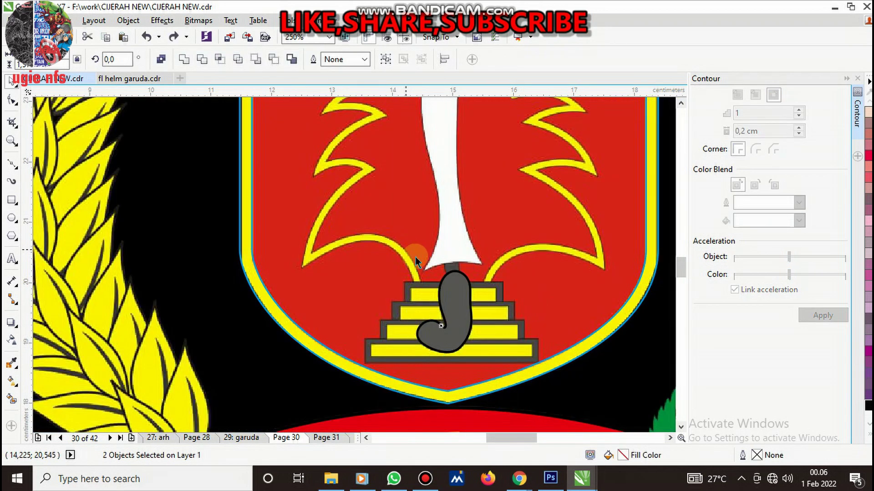
key(ctrl+g)
scroll(468, 258, up, 1)
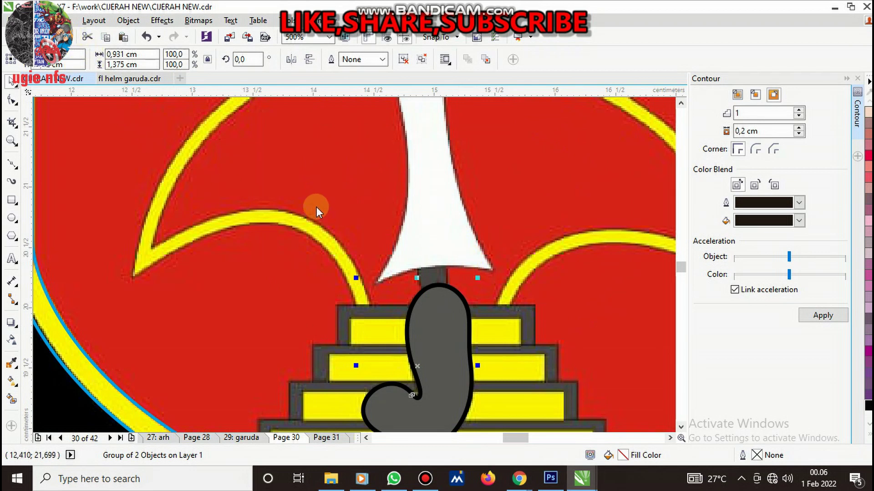
click(13, 166)
scroll(443, 282, up, 1)
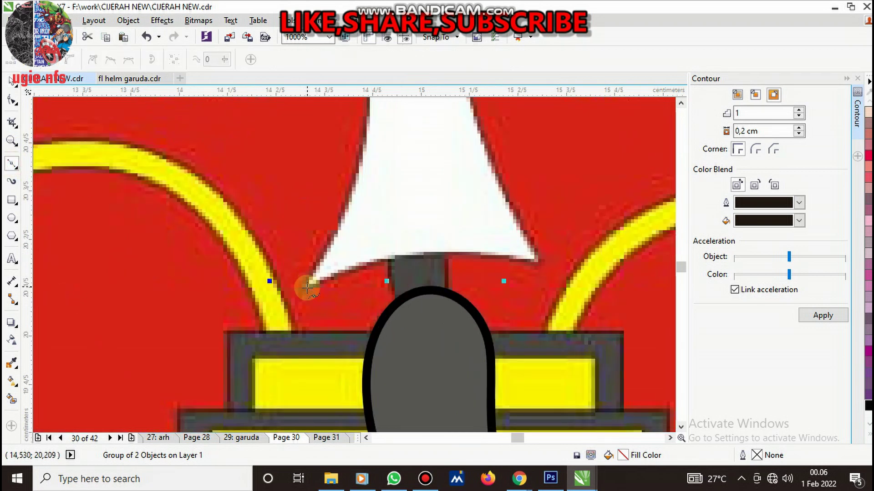
Start the blade trace at its base and draw the bottom and right edges
click(303, 289)
drag(541, 265, 657, 306)
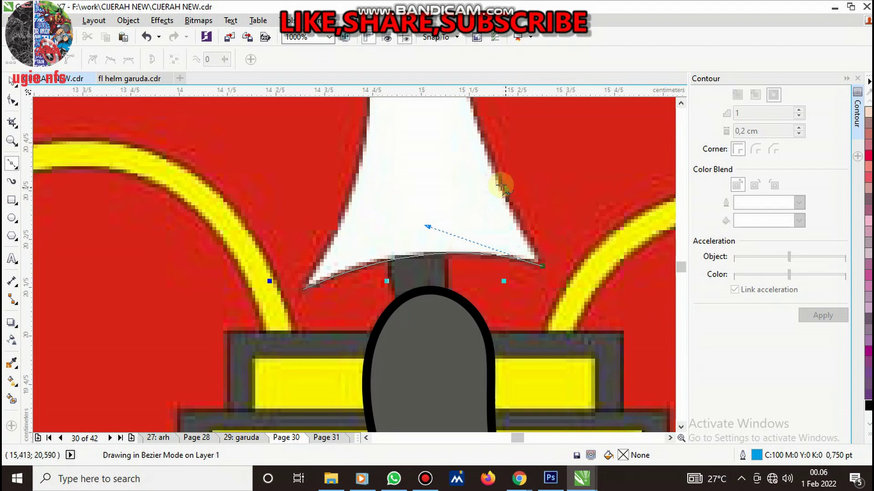
key(space)
scroll(492, 200, down, 3)
scroll(491, 200, up, 2)
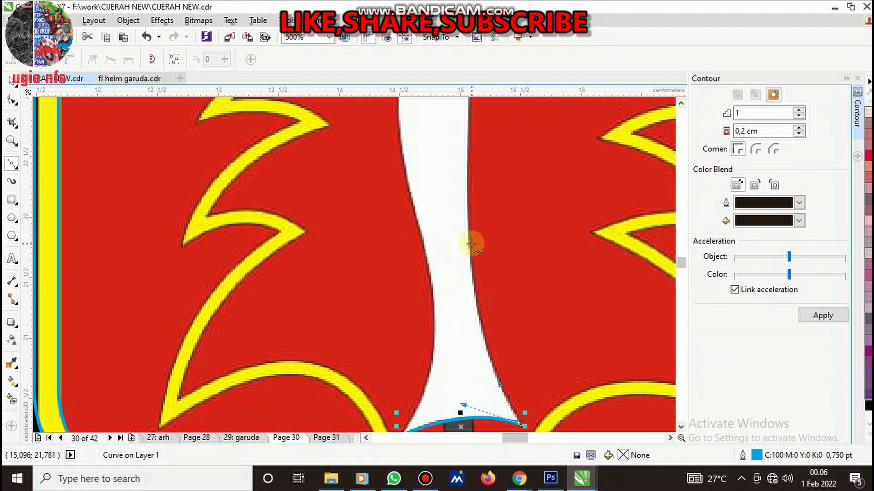
drag(471, 244, 460, 129)
scroll(480, 222, down, 2)
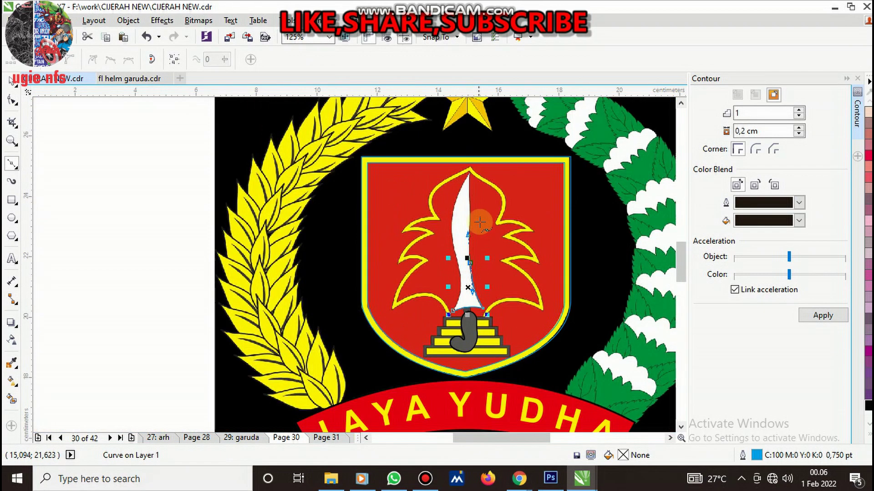
scroll(474, 166, up, 3)
Carry the blade outline to the tip and back down the left edge
drag(476, 246, 439, 302)
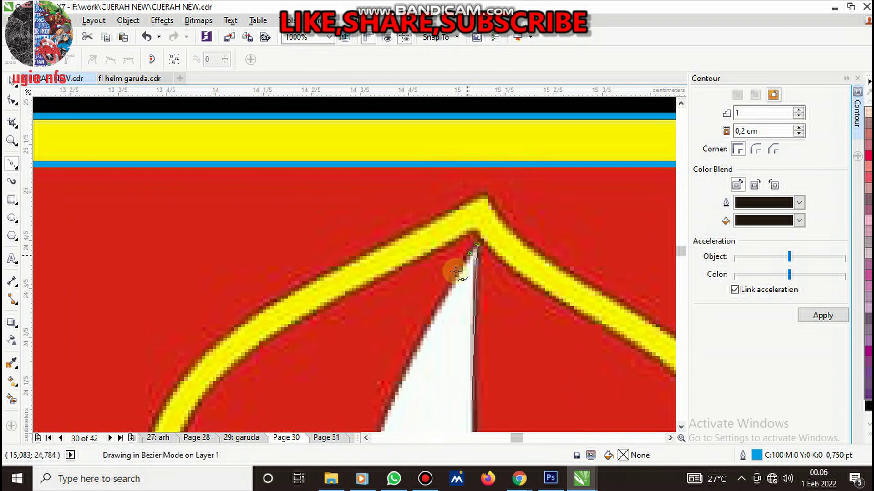
scroll(484, 248, down, 2)
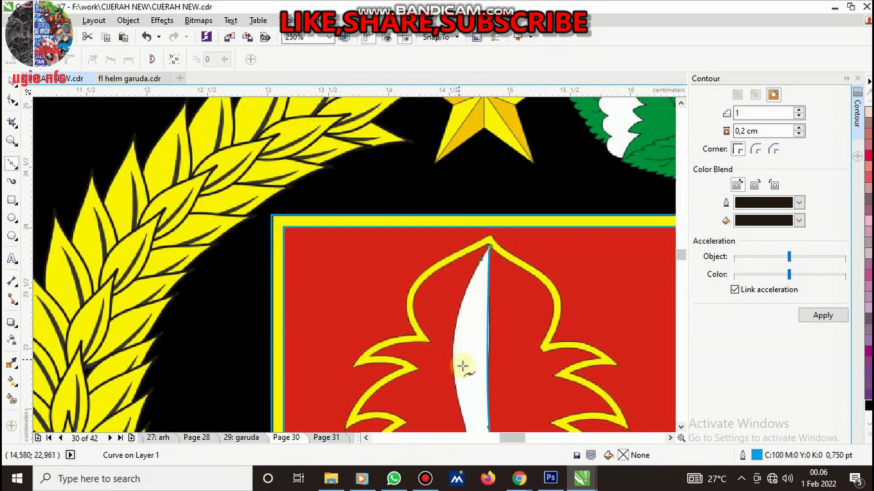
scroll(462, 367, up, 1)
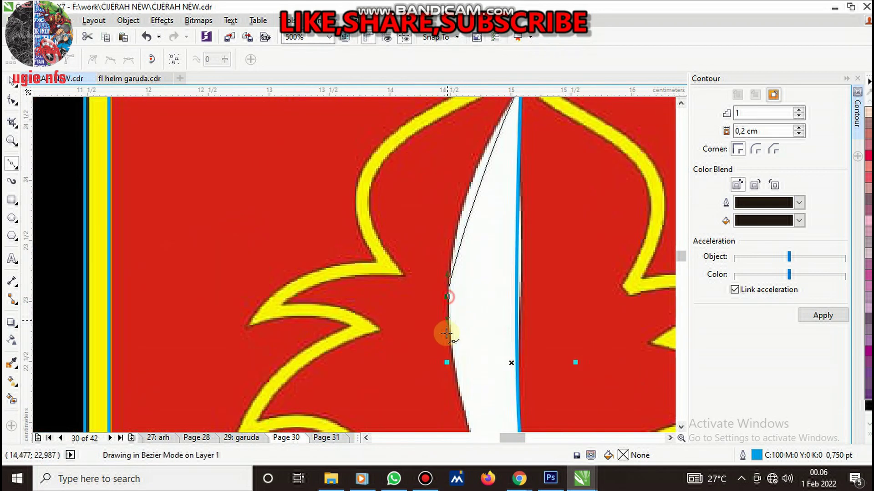
drag(448, 301, 446, 391)
scroll(487, 320, down, 2)
scroll(487, 320, up, 2)
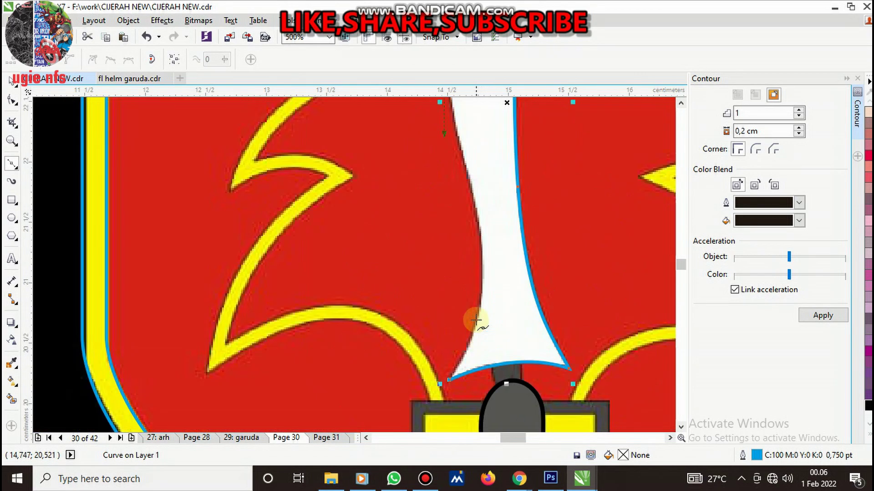
drag(482, 268, 480, 320)
click(449, 378)
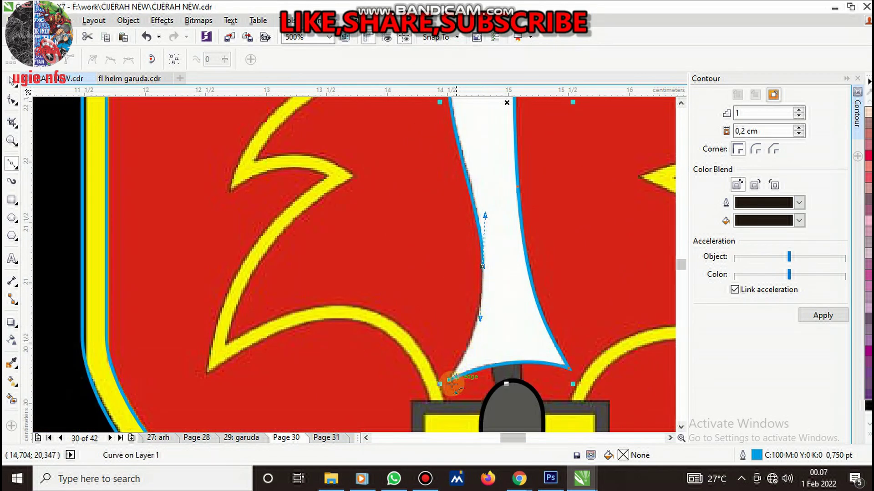
scroll(455, 377, up, 2)
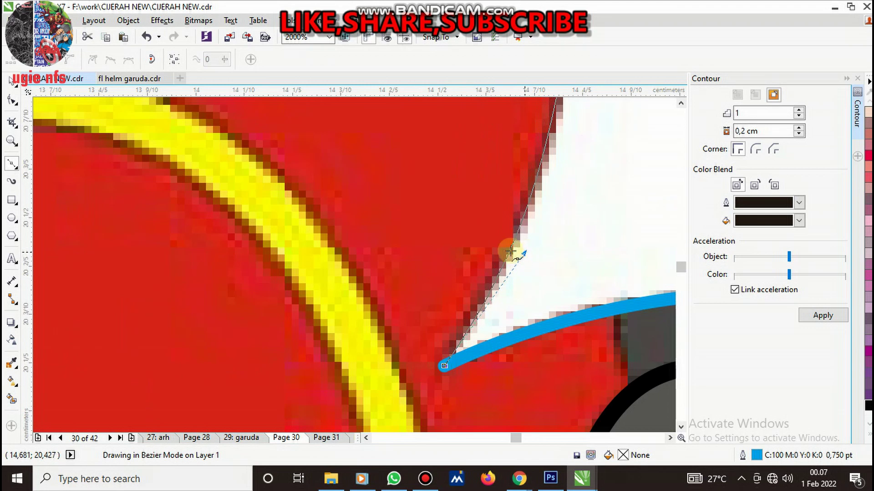
scroll(482, 254, down, 4)
scroll(475, 215, up, 1)
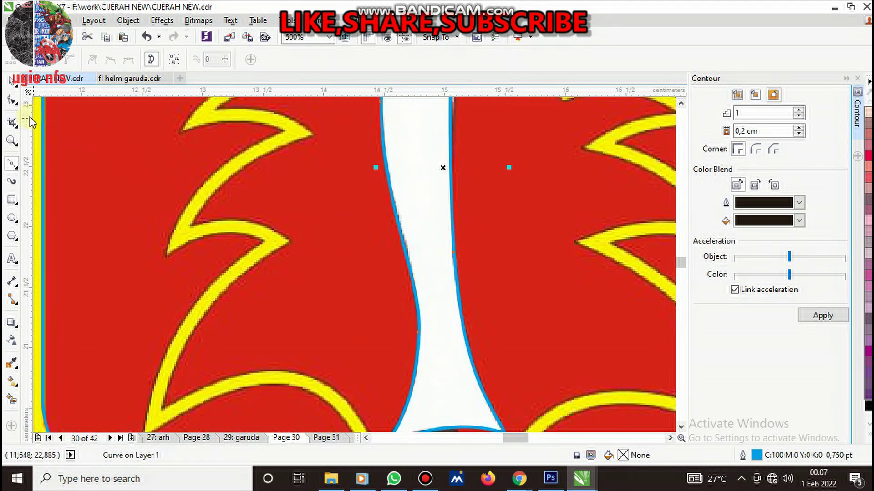
Add a node on the blade's right edge and move it to straighten the edge
scroll(436, 311, up, 2)
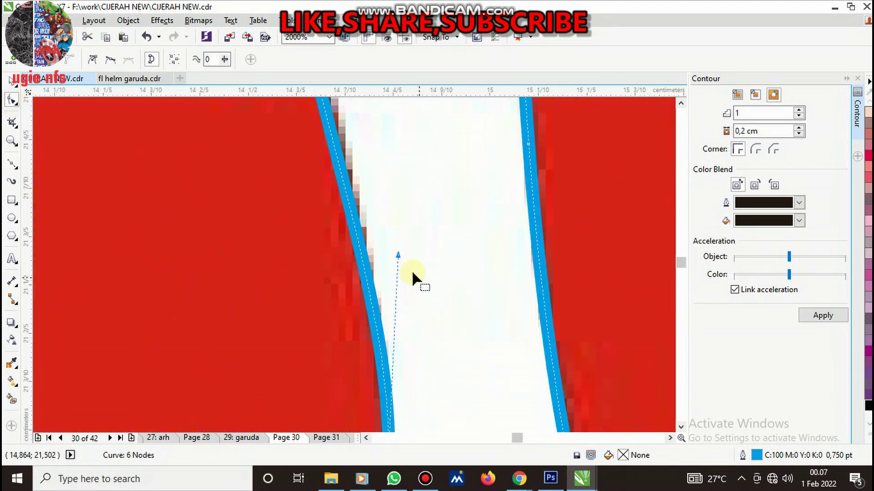
scroll(402, 278, down, 3)
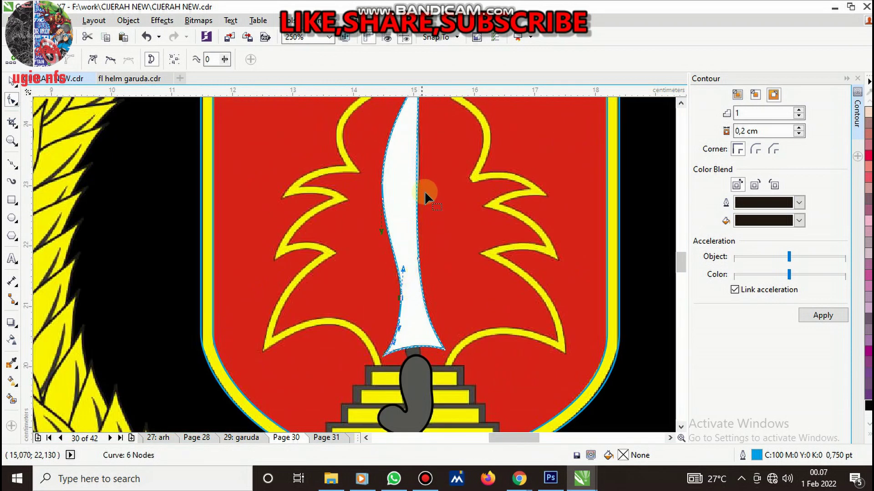
scroll(425, 191, up, 2)
double_click(419, 157)
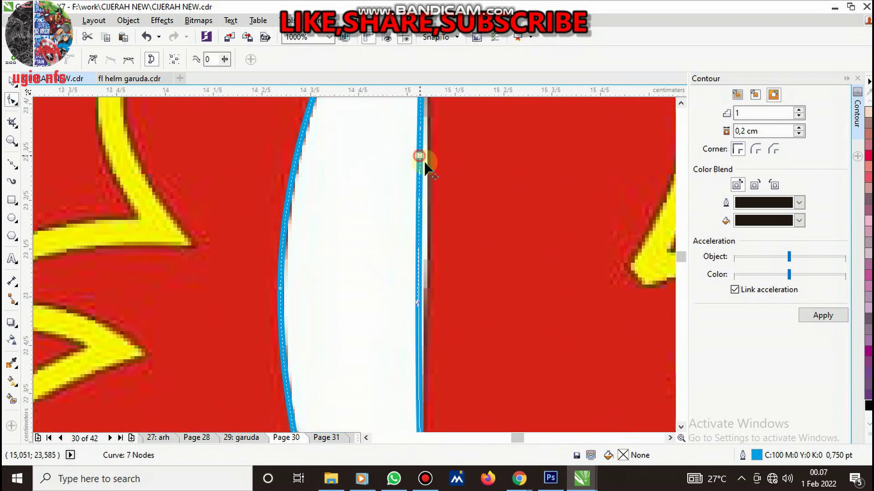
scroll(436, 246, down, 2)
scroll(435, 178, up, 2)
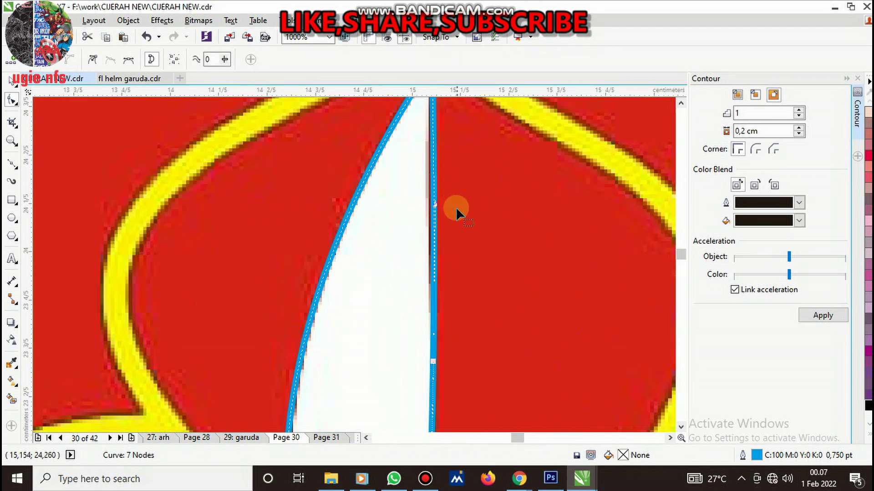
drag(435, 207, 433, 214)
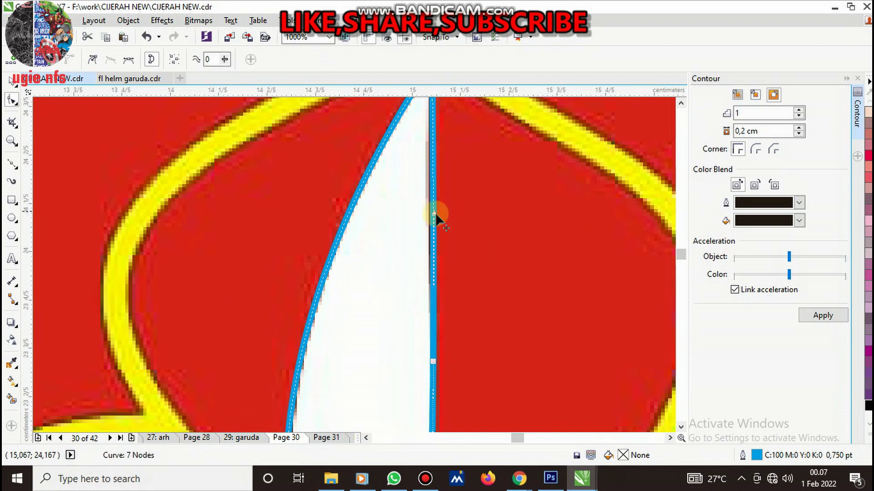
scroll(441, 216, down, 1)
Set the blade's outline width to 1.0 pt
key(space)
click(252, 59)
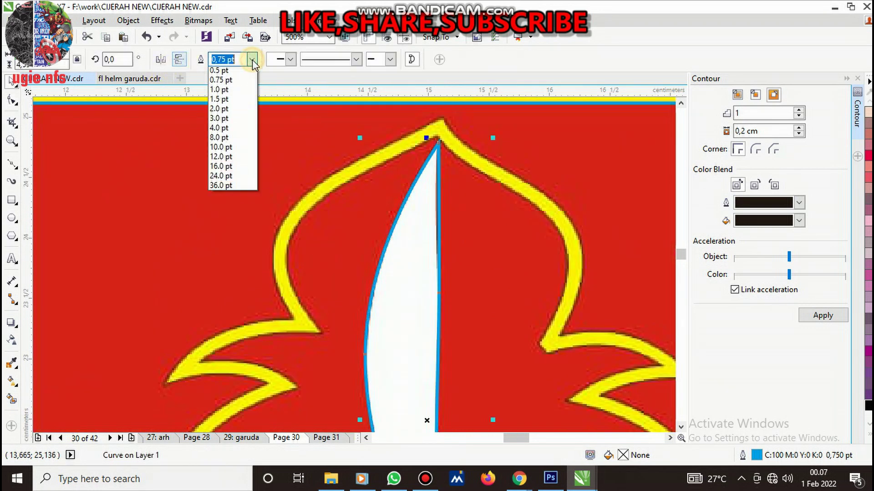
click(231, 112)
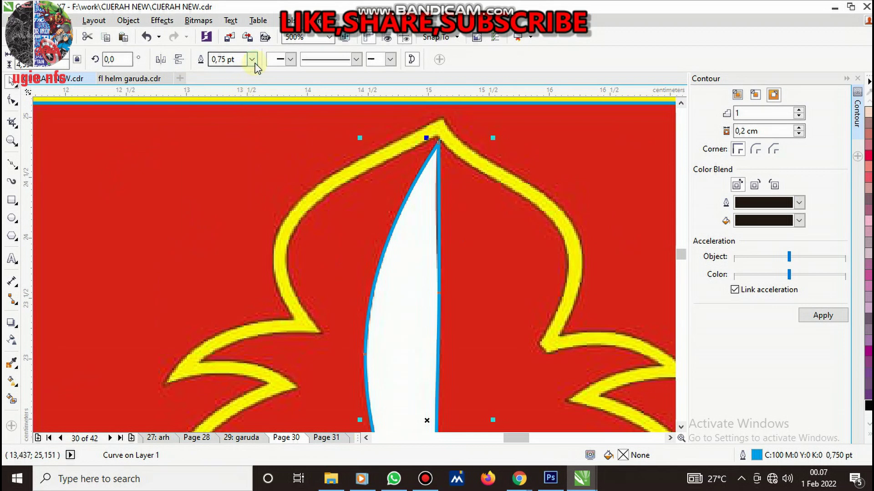
click(252, 60)
click(228, 108)
scroll(546, 223, down, 2)
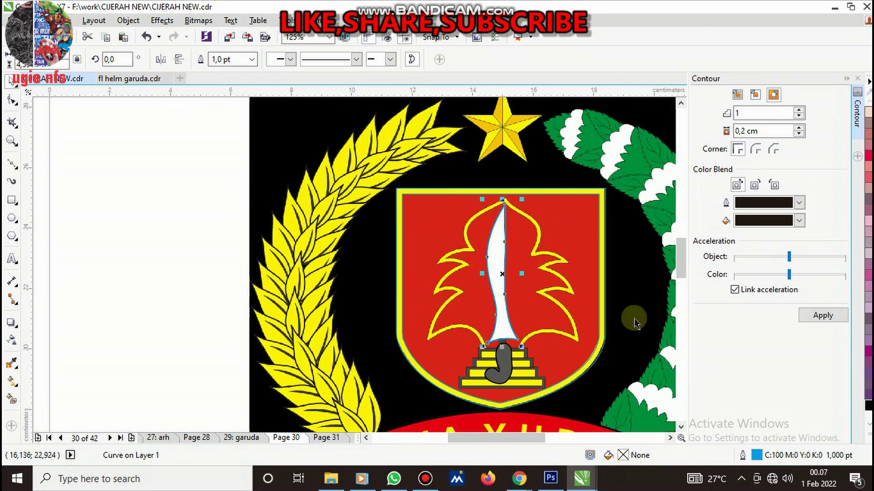
Give the blade a black outline and a white fill
right_click(868, 408)
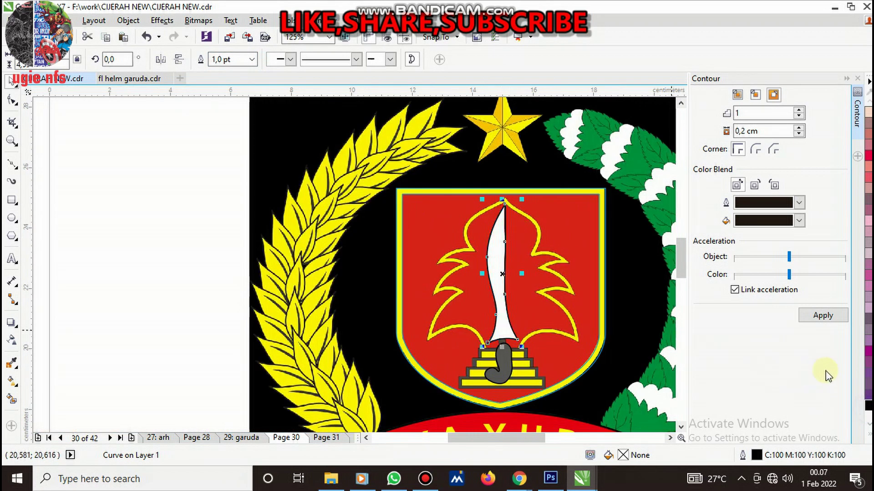
click(868, 435)
click(826, 222)
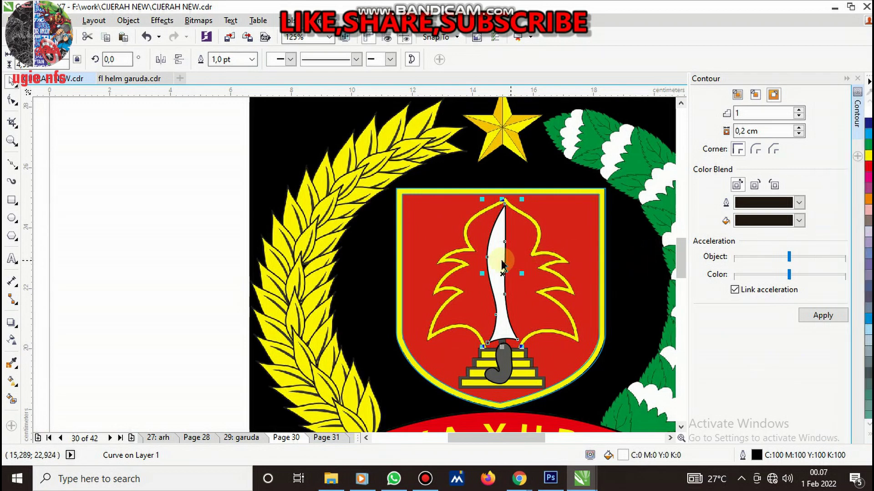
scroll(502, 243, up, 1)
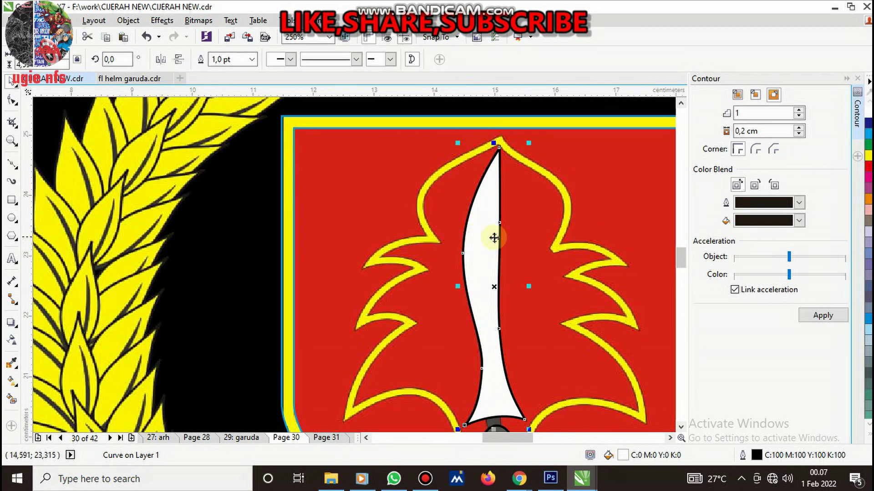
click(501, 202)
scroll(440, 205, down, 1)
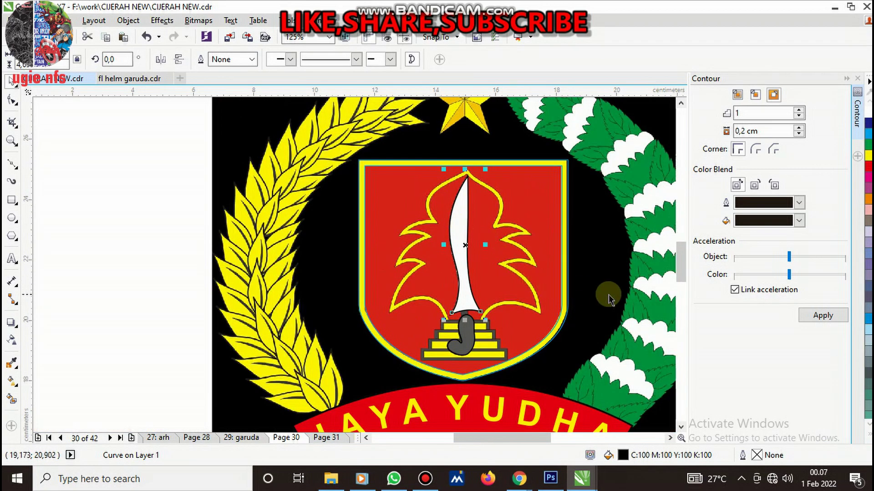
key(Escape)
scroll(473, 322, up, 2)
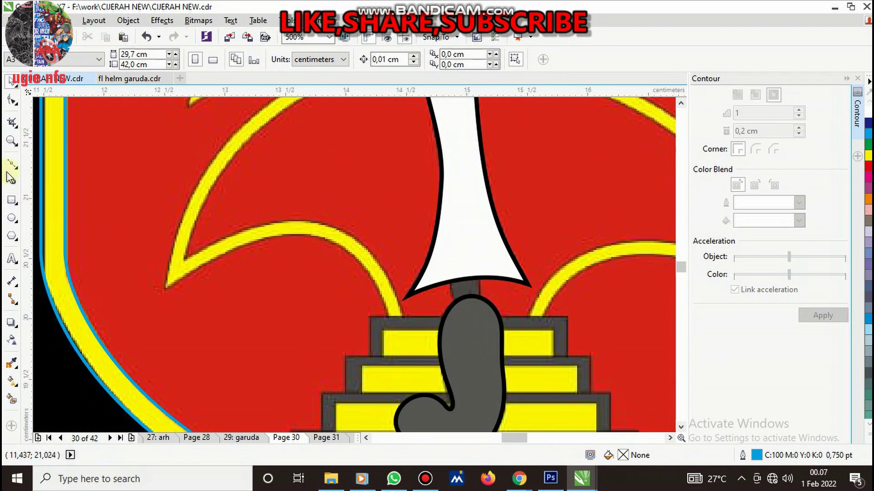
Trace the neck shape between the blade base and hilt with a black outline
click(252, 250)
scroll(468, 296, up, 3)
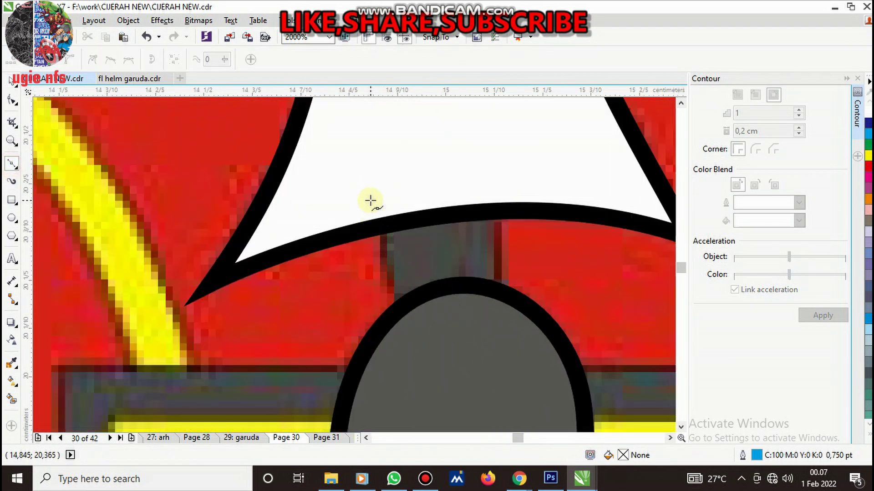
click(414, 350)
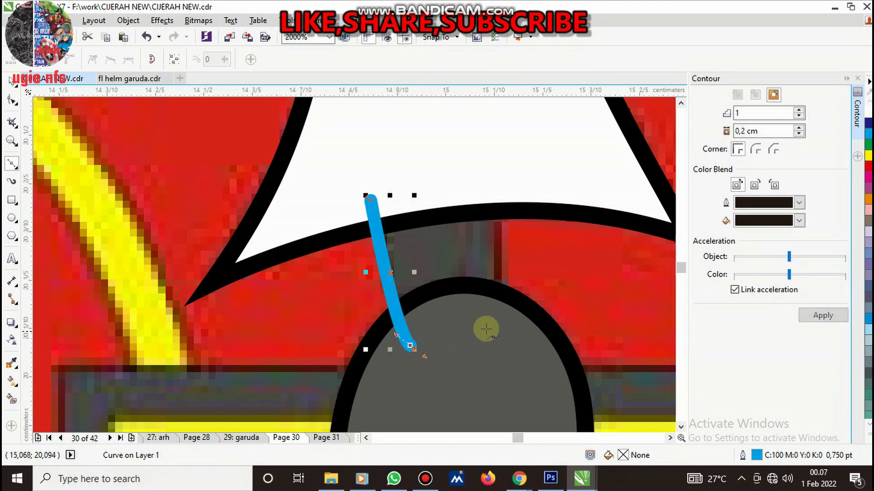
click(486, 328)
drag(497, 187, 489, 135)
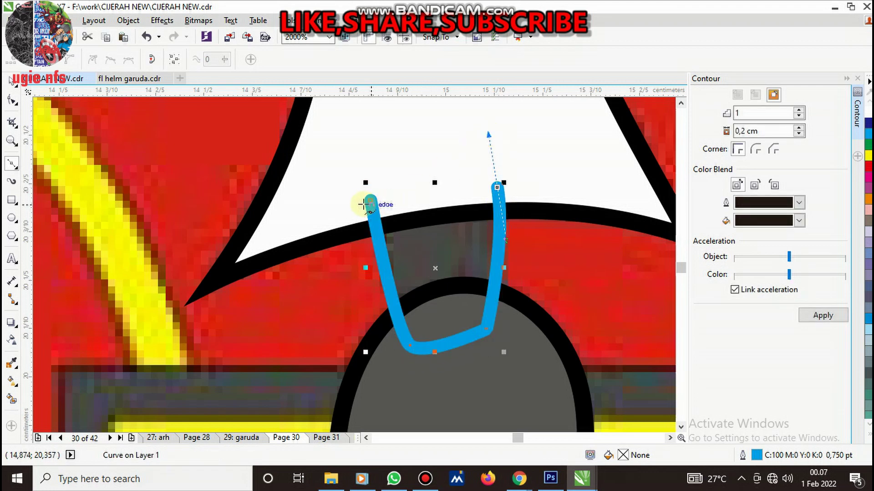
drag(369, 201, 371, 170)
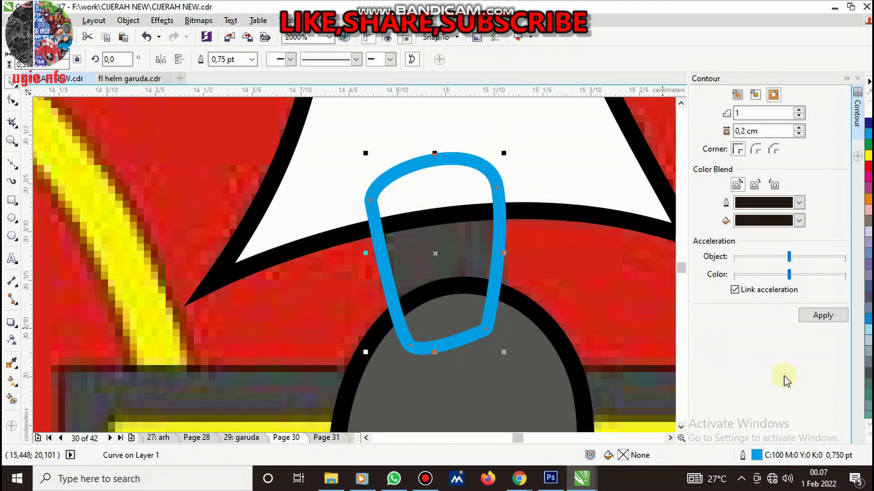
click(869, 436)
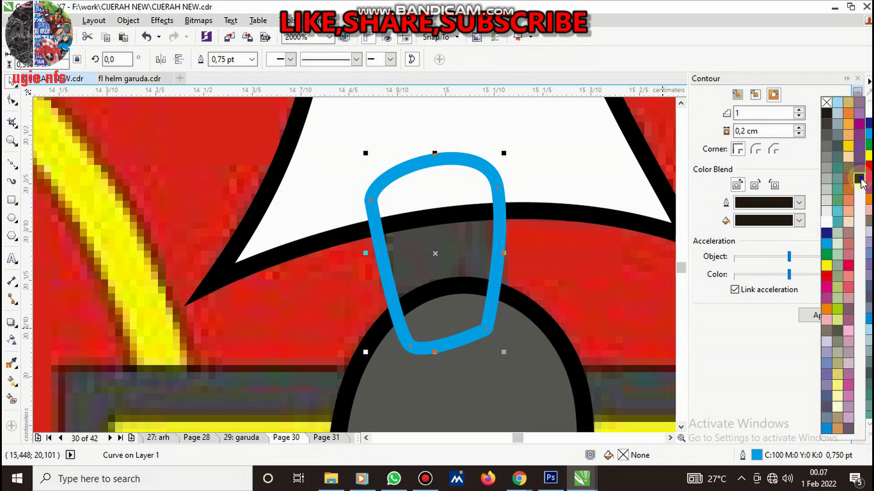
right_click(861, 182)
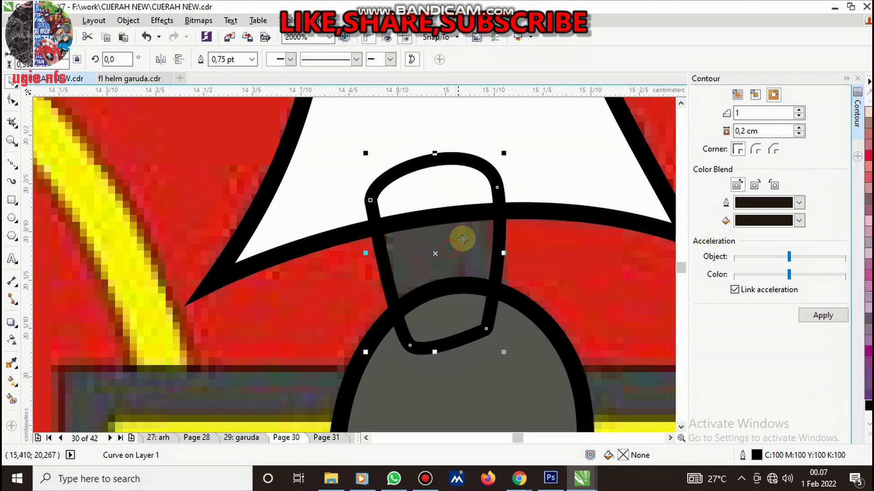
Restack the neck relative to the hilt and fill it with the hilt's grey
right_click(462, 239)
mouse_move(496, 322)
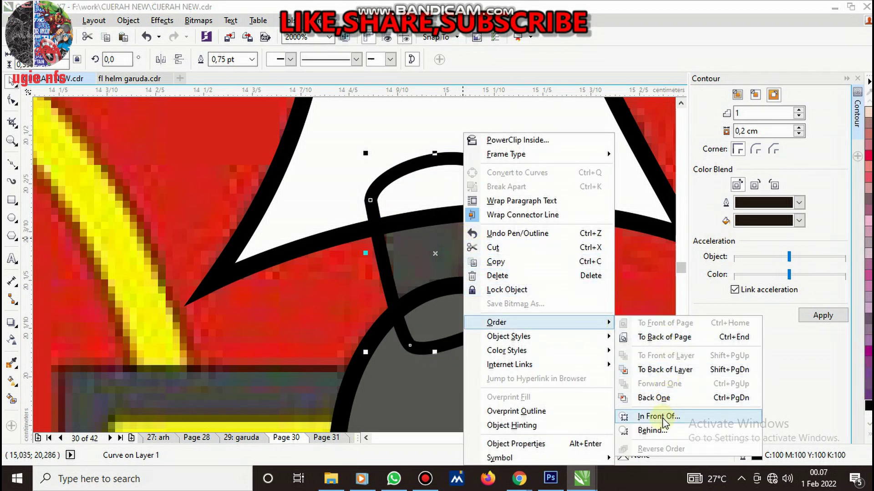
click(662, 419)
click(484, 395)
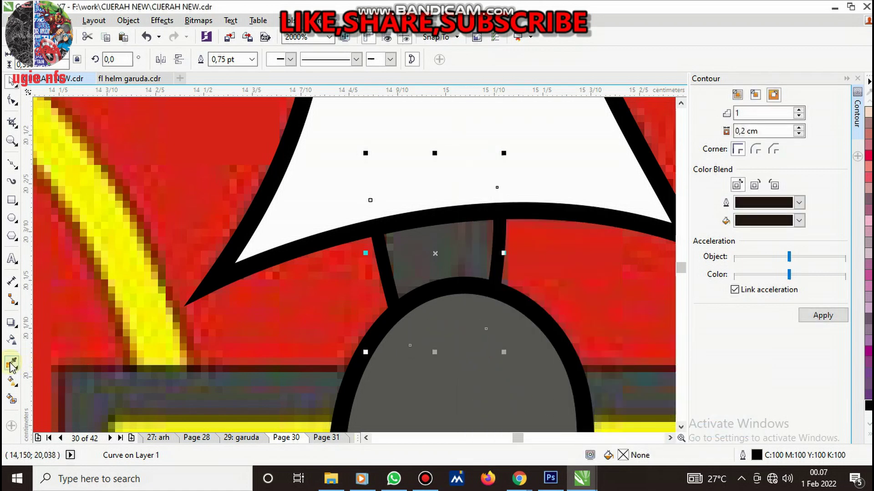
click(11, 364)
click(455, 395)
click(433, 244)
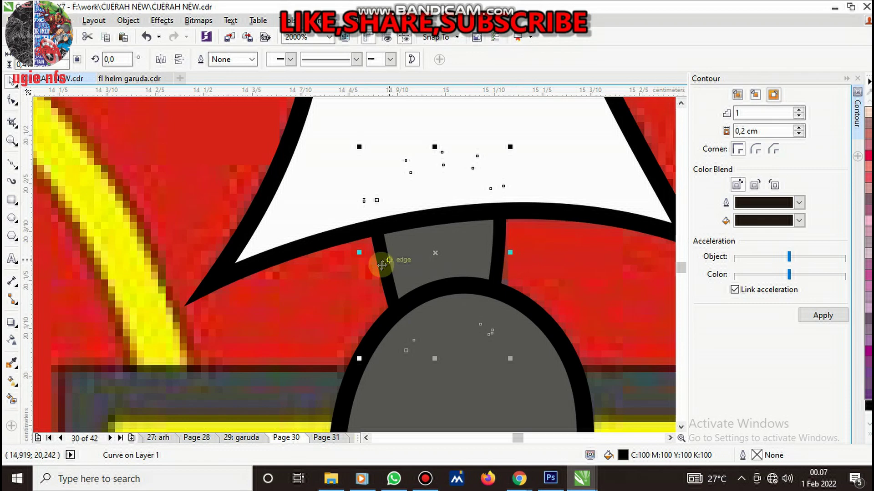
Group the kris and the stepped base into one object
scroll(380, 253, down, 5)
scroll(437, 286, down, 3)
drag(474, 337, 345, 128)
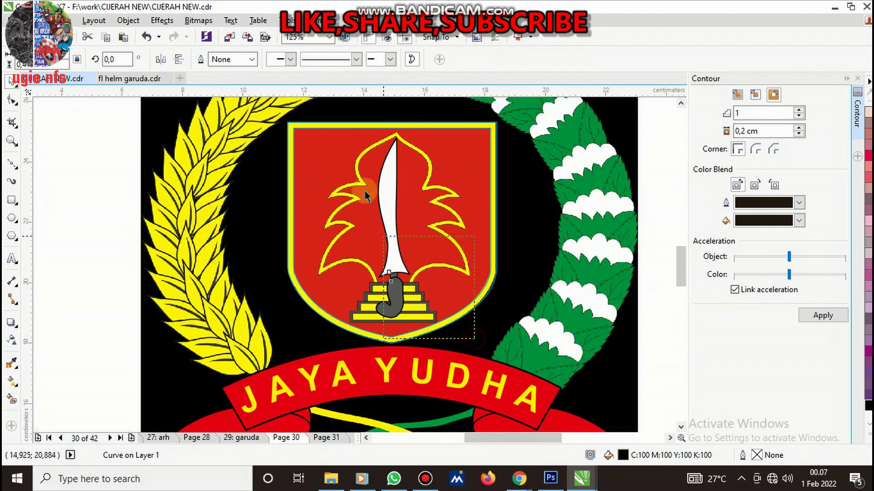
key(ctrl+g)
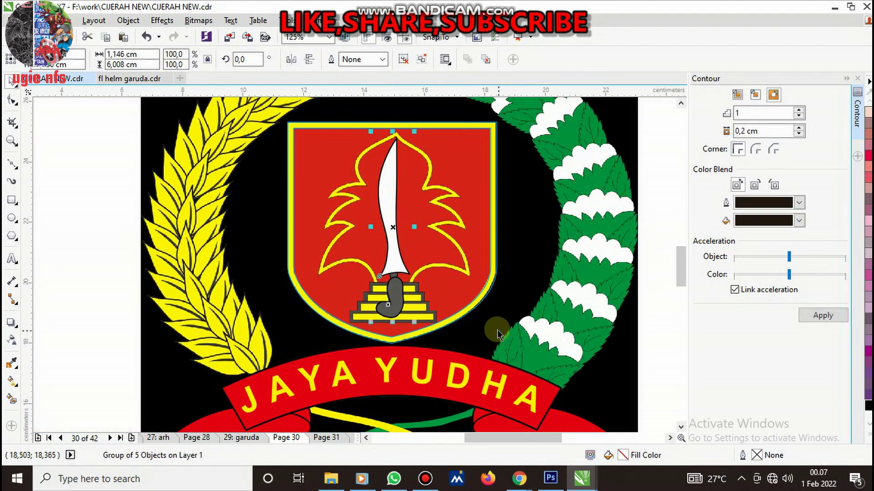
key(Escape)
scroll(392, 291, up, 4)
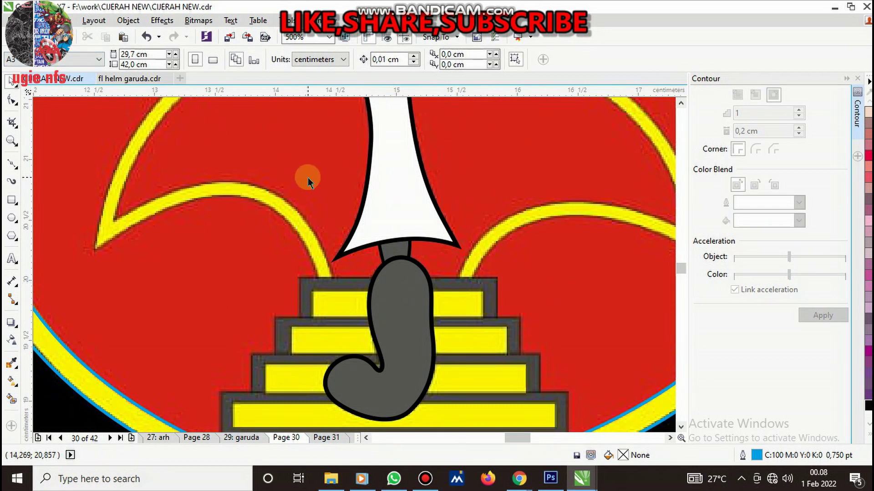
Draw a rectangle fitted over the top yellow step
click(11, 200)
scroll(355, 268, down, 2)
scroll(360, 278, up, 2)
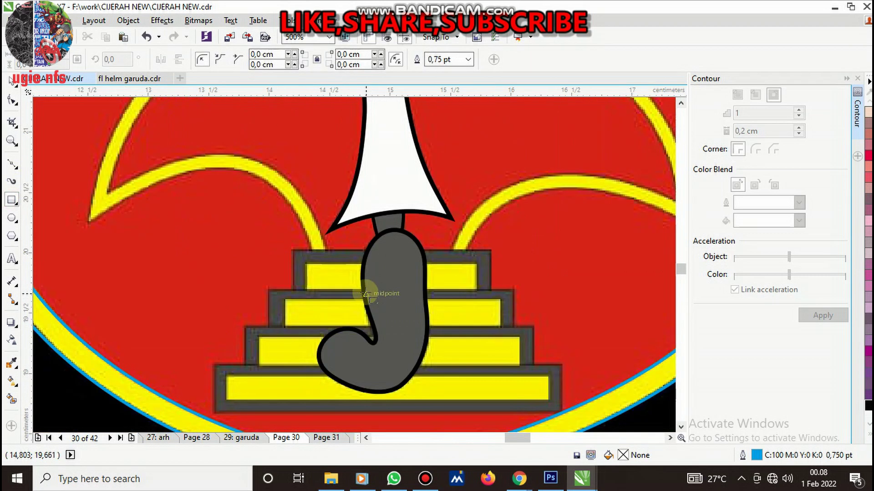
scroll(319, 279, up, 2)
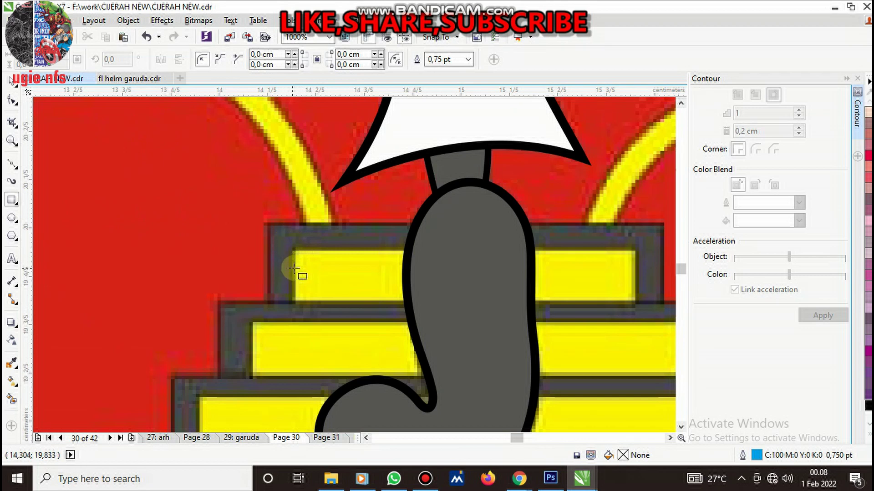
drag(293, 249, 636, 304)
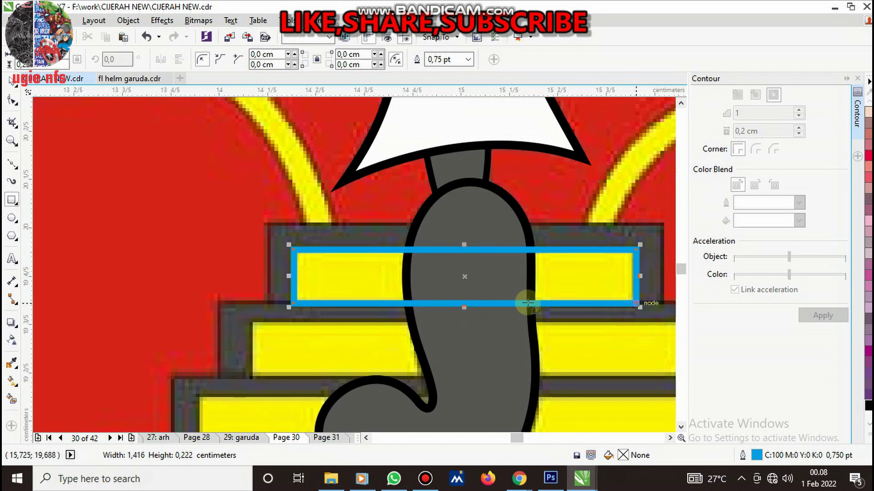
key(space)
mouse_move(320, 271)
mouse_down()
mouse_move(319, 322)
mouse_move(303, 360)
mouse_move(247, 362)
mouse_up()
scroll(263, 318, down, 2)
scroll(438, 364, up, 2)
Copy the rectangle onto the lower steps, stretching it to each step's width
drag(421, 306, 414, 376)
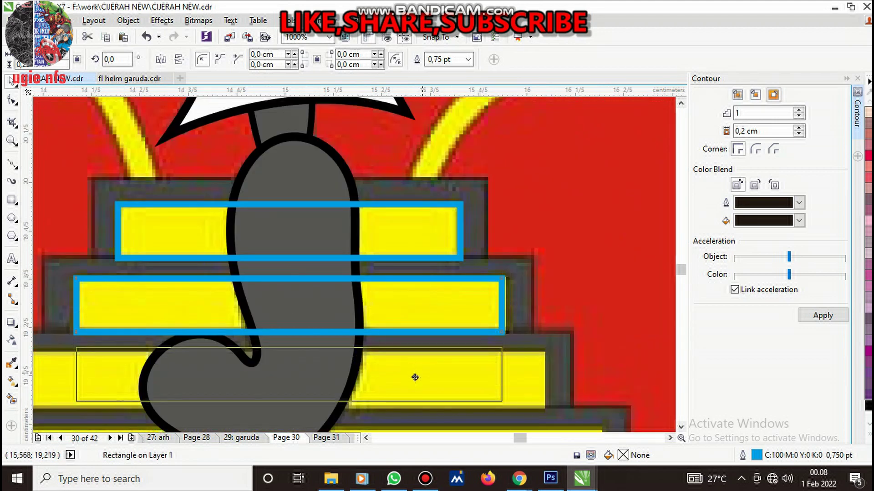
drag(507, 379, 531, 370)
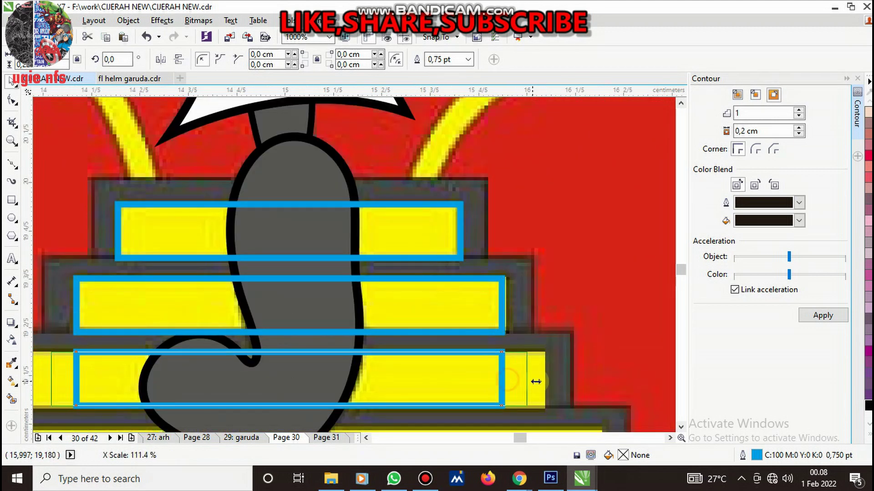
scroll(406, 349, down, 2)
scroll(290, 375, up, 2)
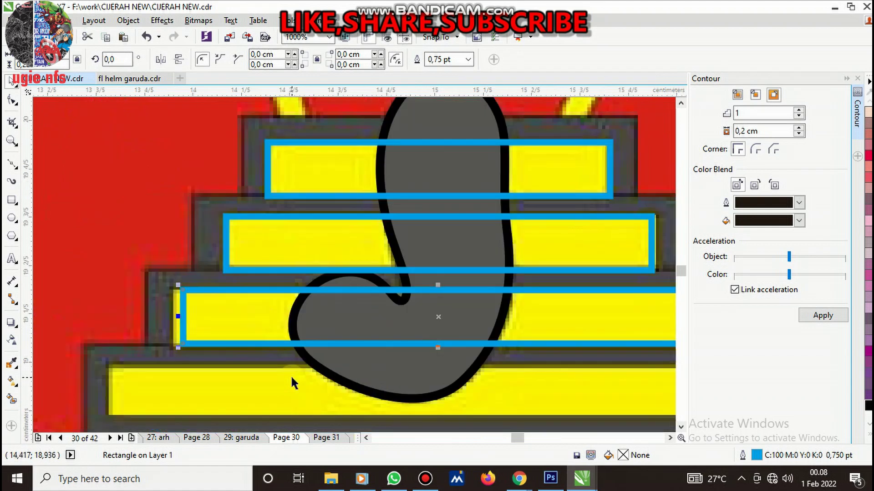
scroll(166, 325, up, 2)
drag(187, 314, 172, 314)
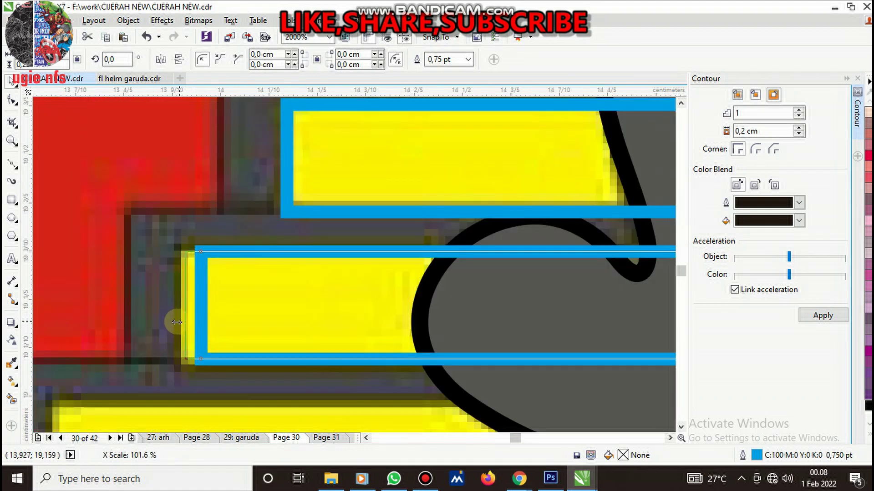
scroll(265, 294, down, 1)
mouse_move(257, 298)
mouse_down()
mouse_move(253, 372)
mouse_move(105, 361)
mouse_up()
Align the step bar's right edge and select all the step bars together
scroll(228, 382, up, 1)
scroll(105, 361, down, 3)
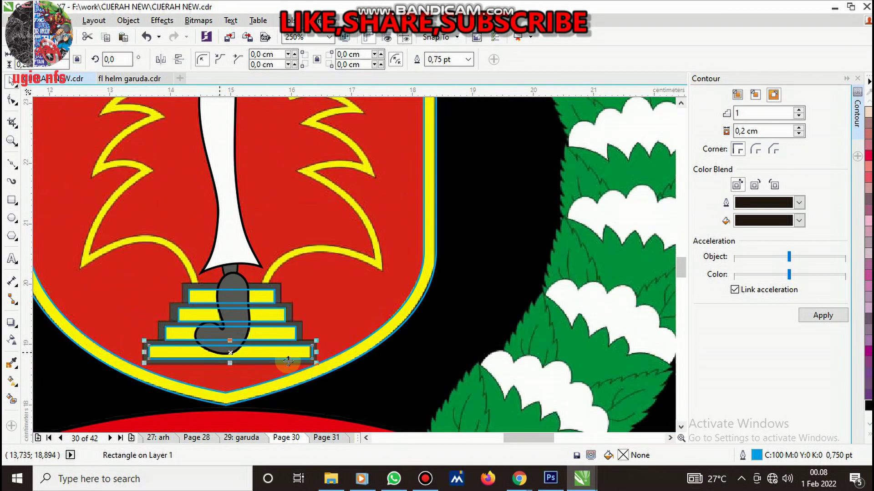
scroll(288, 361, up, 1)
scroll(289, 361, up, 2)
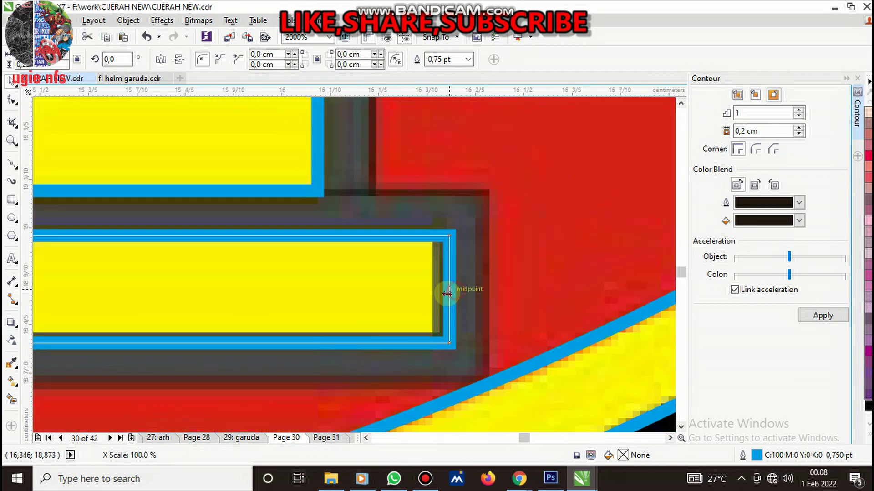
drag(453, 290, 440, 300)
scroll(439, 303, down, 3)
shift+click(413, 325)
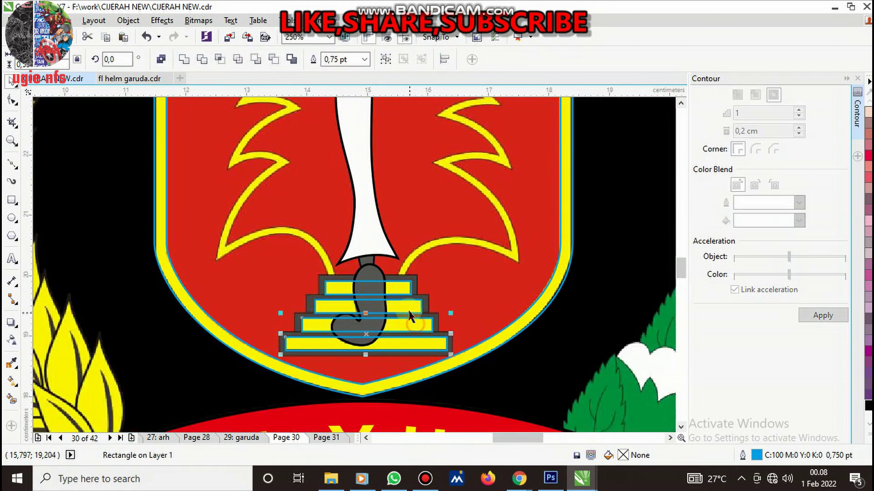
shift+click(406, 296)
Group the step bars and place them behind the sword grip
key(ctrl+g)
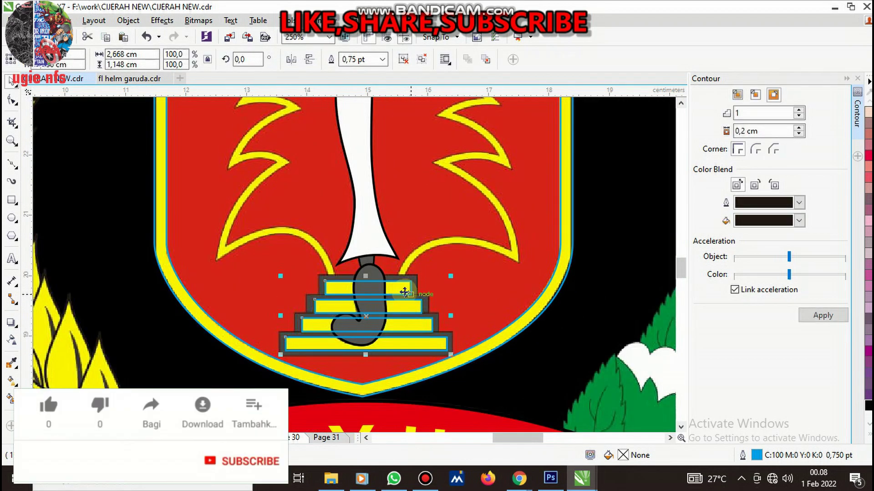
scroll(404, 295, up, 2)
right_click(384, 283)
mouse_move(456, 337)
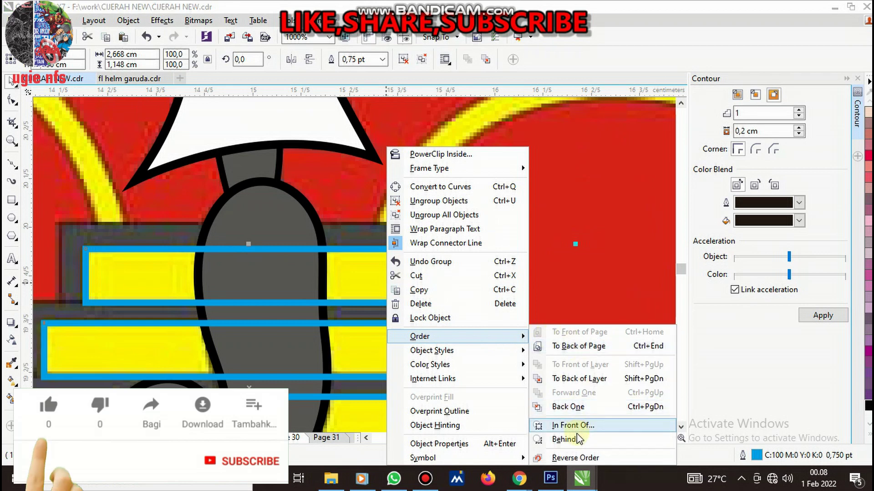
click(568, 423)
click(302, 230)
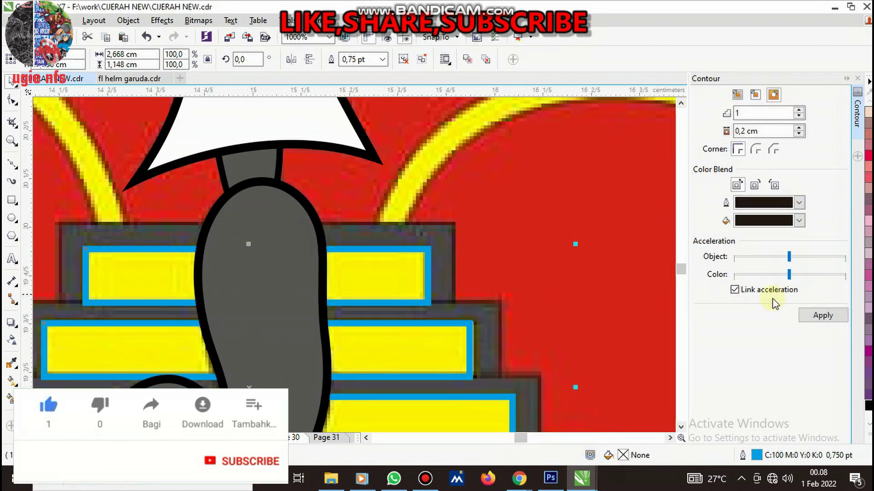
Apply a 0,1 cm contour to the step group, redoing a too-wide first attempt
double_click(740, 131)
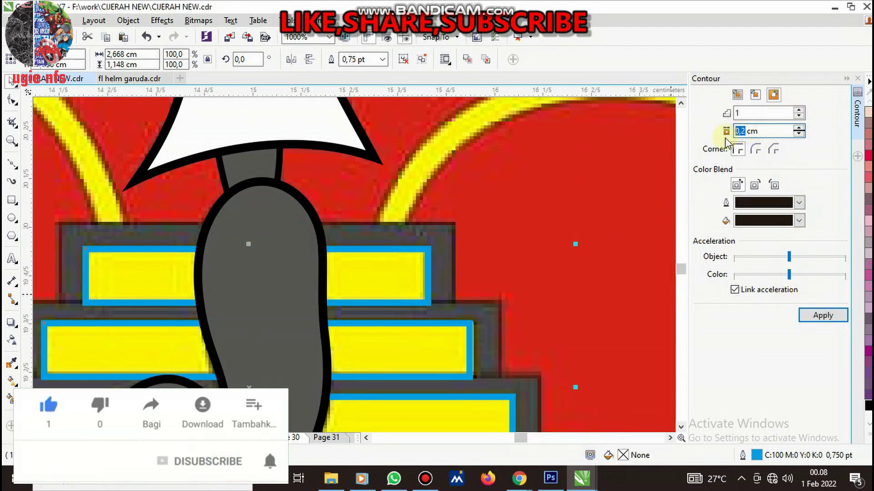
text(1)
click(813, 315)
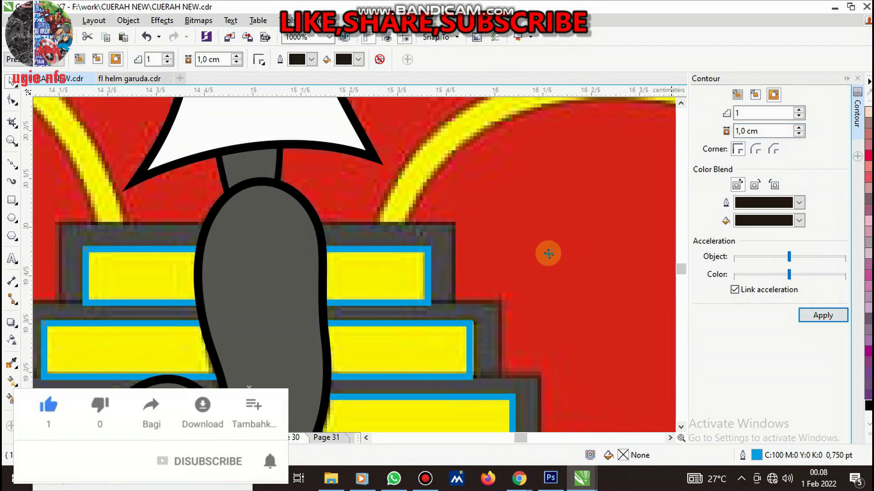
scroll(501, 257, down, 5)
scroll(486, 264, up, 3)
key(ctrl+z)
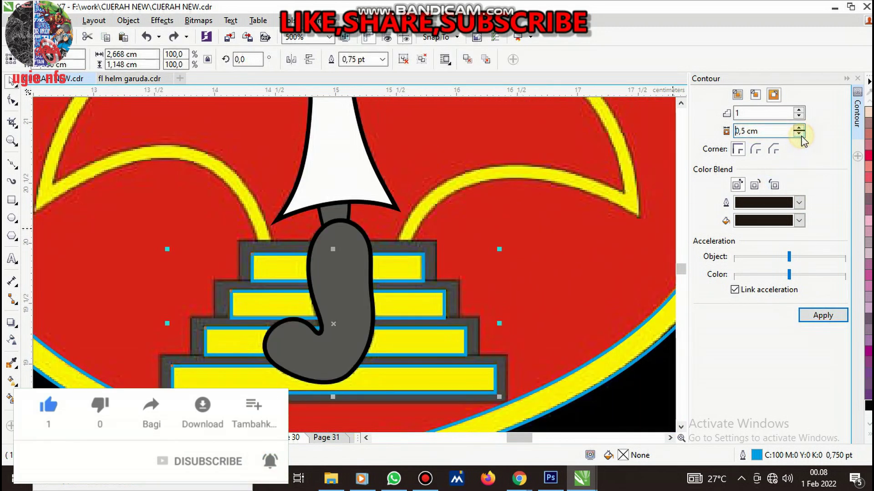
click(744, 130)
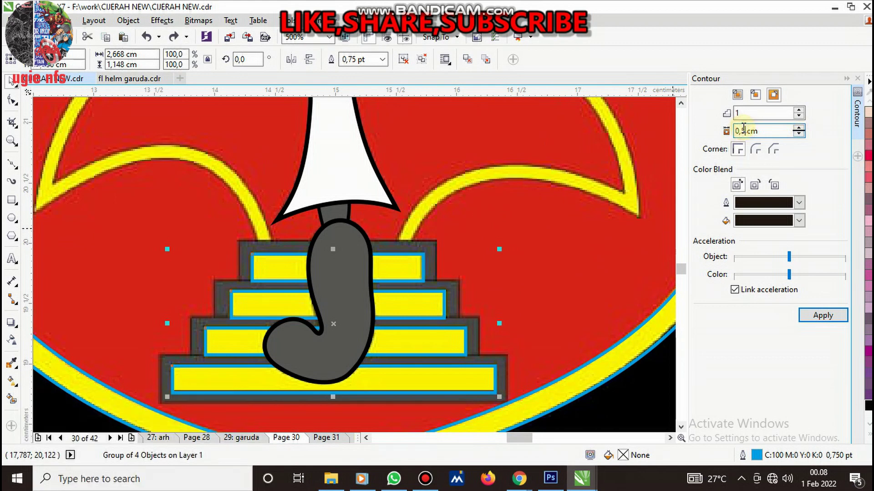
text(0,1)
key(Return)
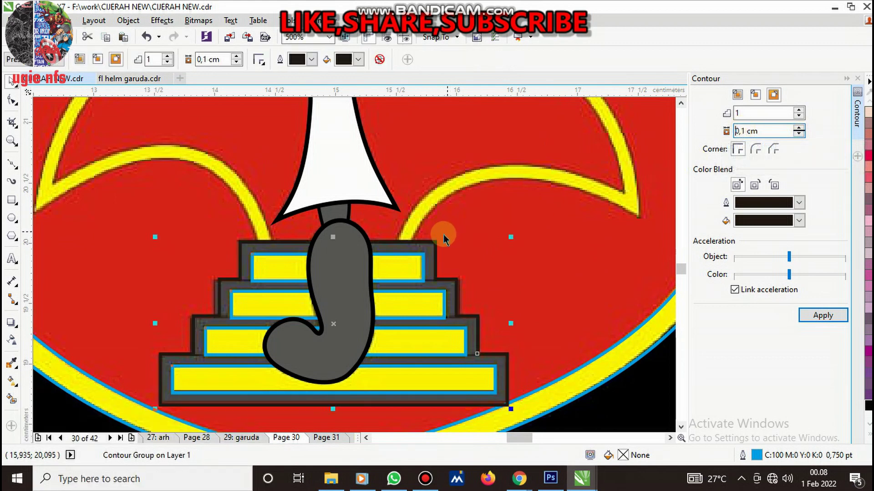
scroll(445, 234, up, 3)
Break the contour apart and fill the step group yellow, sampling the steps' grey
right_click(421, 251)
click(466, 272)
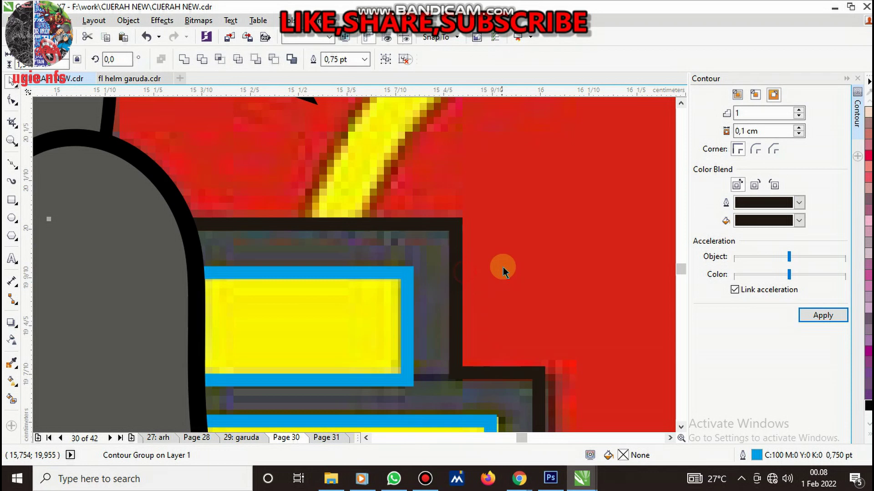
scroll(384, 285, down, 3)
click(384, 285)
click(868, 436)
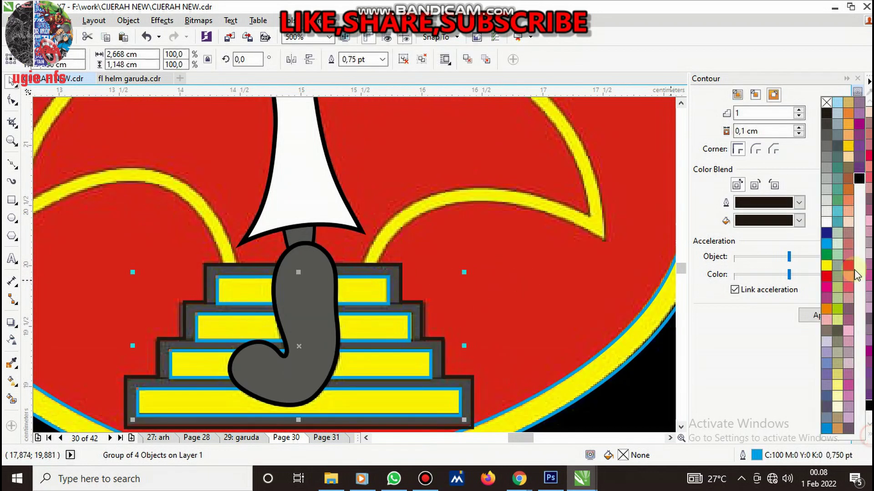
click(826, 265)
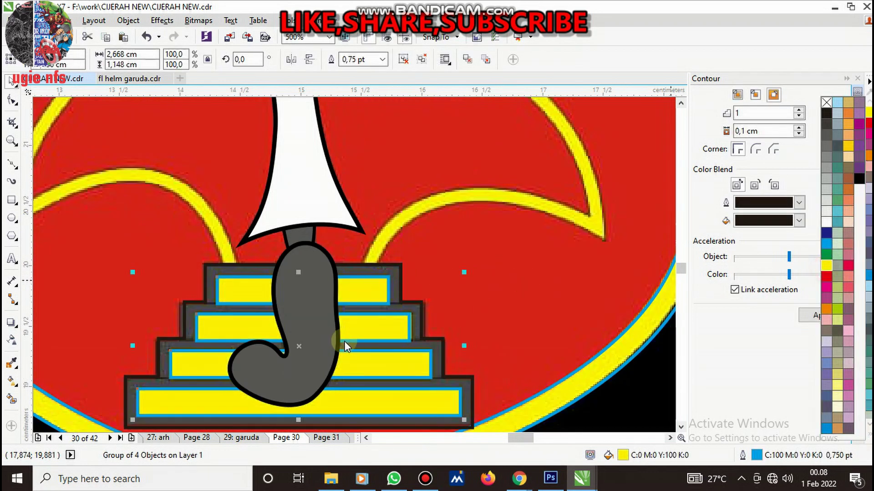
click(12, 364)
click(294, 271)
scroll(363, 263, up, 2)
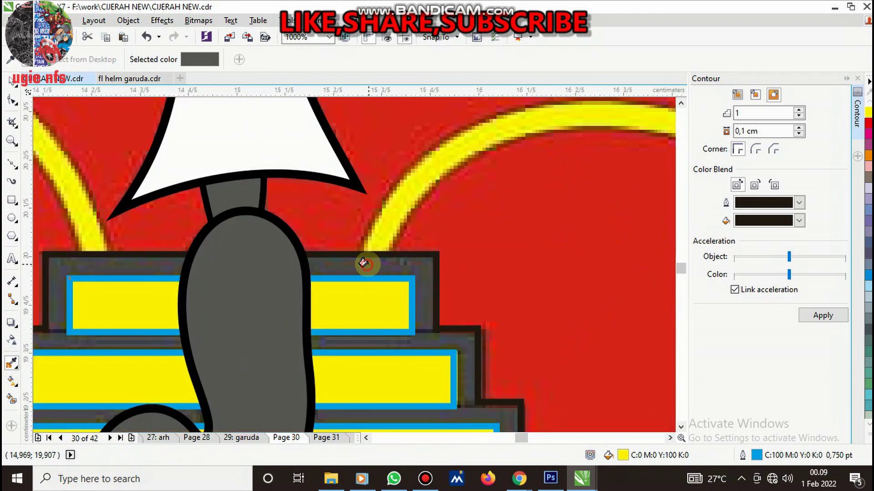
scroll(363, 263, down, 5)
key(space)
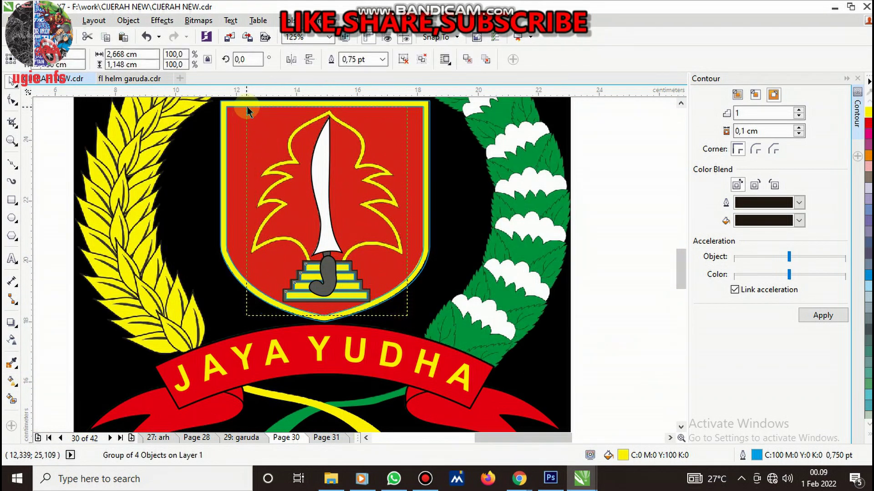
Group the sword, grip and steps together
shift+click(248, 109)
key(ctrl+g)
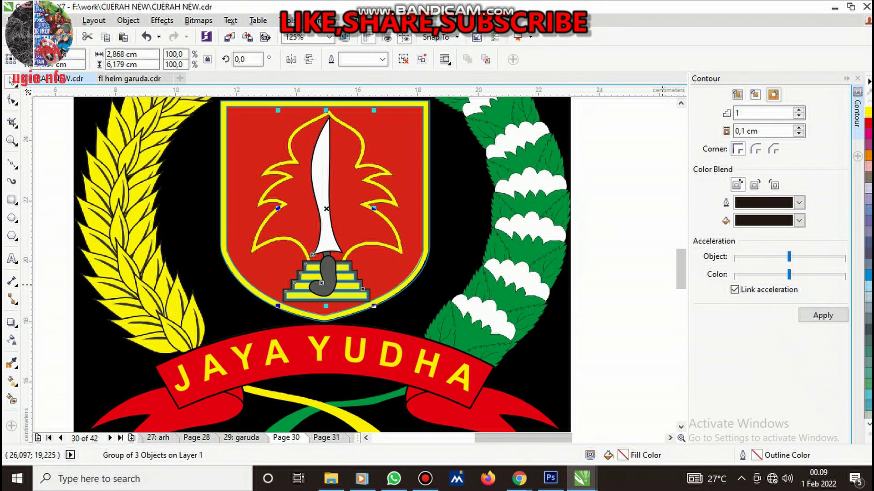
click(869, 437)
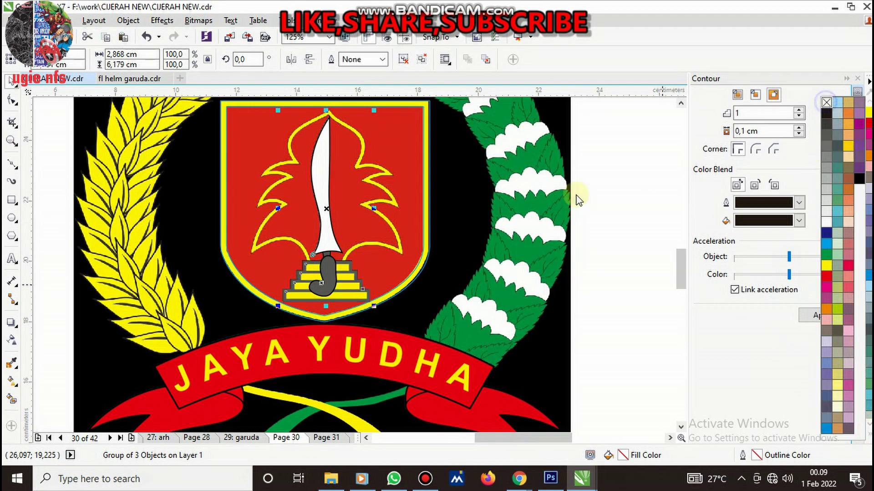
key(Escape)
scroll(348, 255, up, 2)
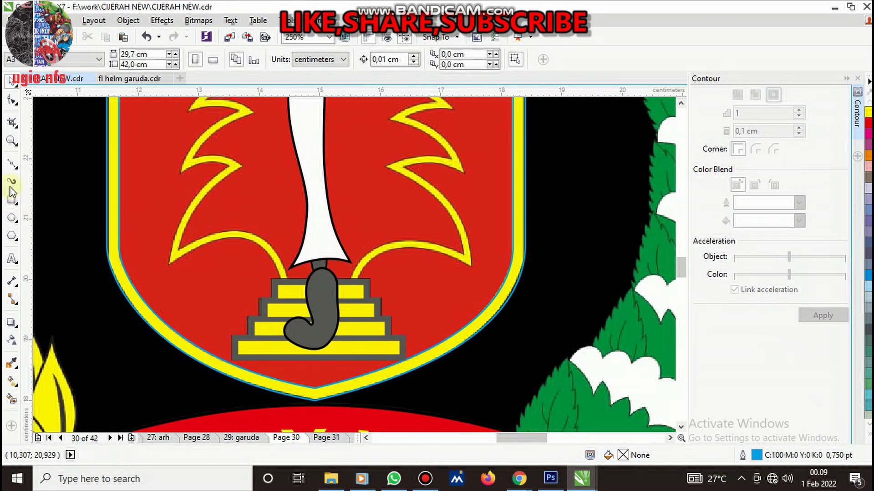
Trace a Bezier curve along the flame's yellow edge
click(12, 164)
scroll(460, 261, up, 2)
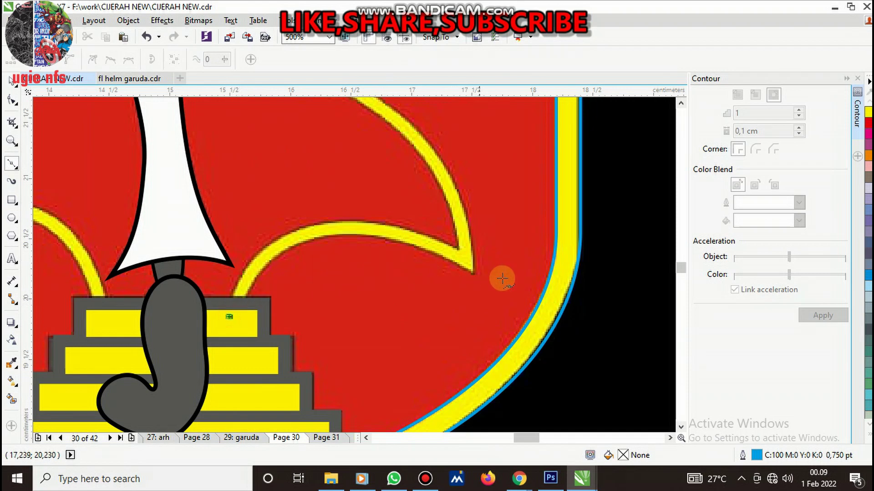
mouse_move(469, 260)
mouse_down()
mouse_move(662, 374)
mouse_move(591, 357)
mouse_up()
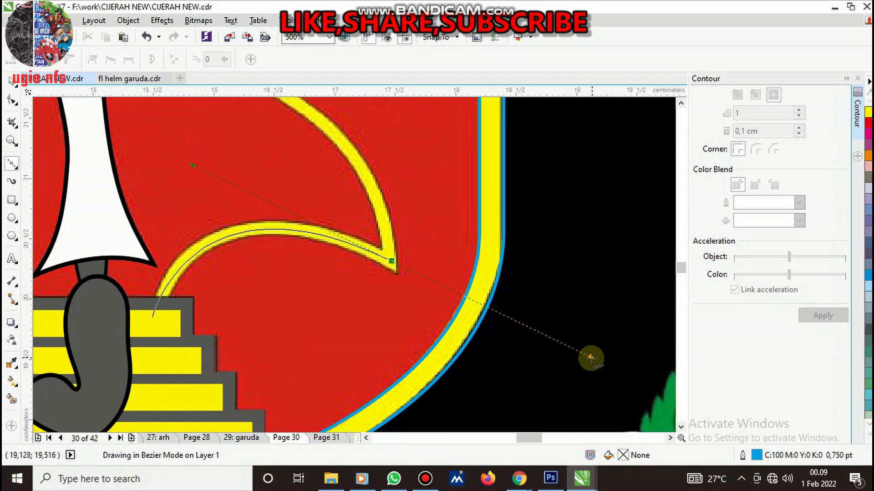
key(space)
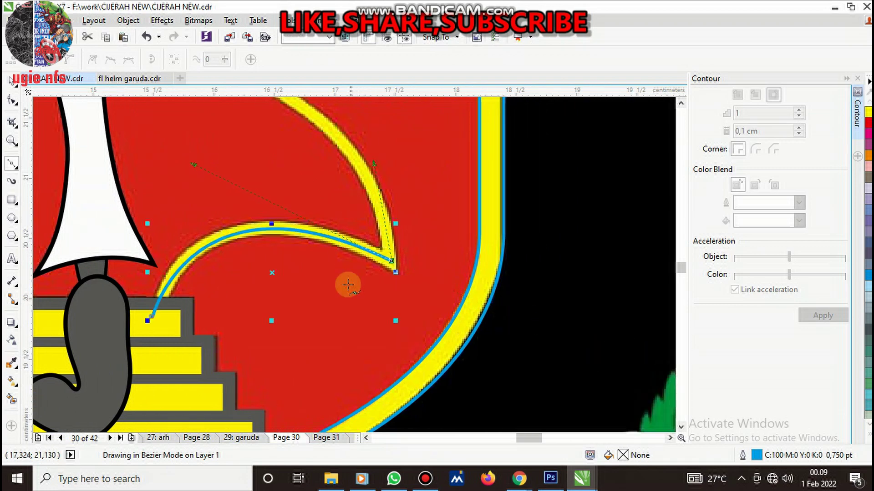
scroll(347, 285, down, 3)
scroll(320, 255, up, 3)
Trace a curve along the yellow leaf edge to the next leaf tip
click(331, 269)
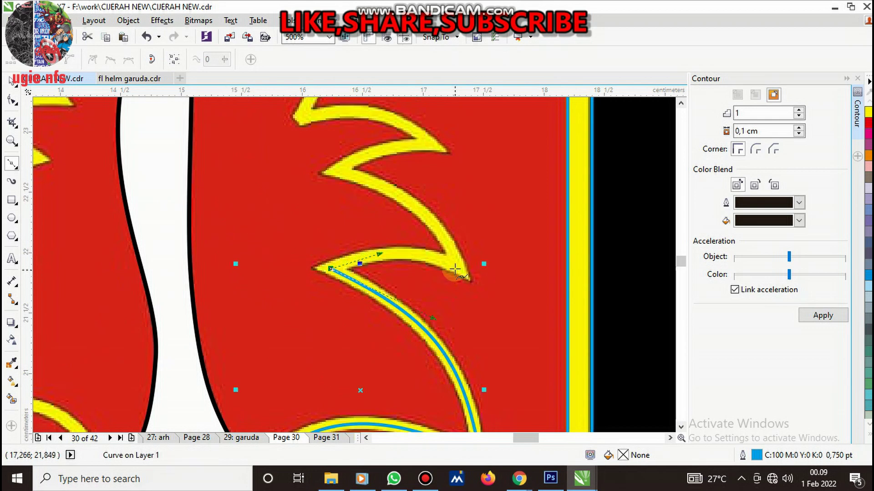
drag(456, 268, 446, 221)
click(337, 173)
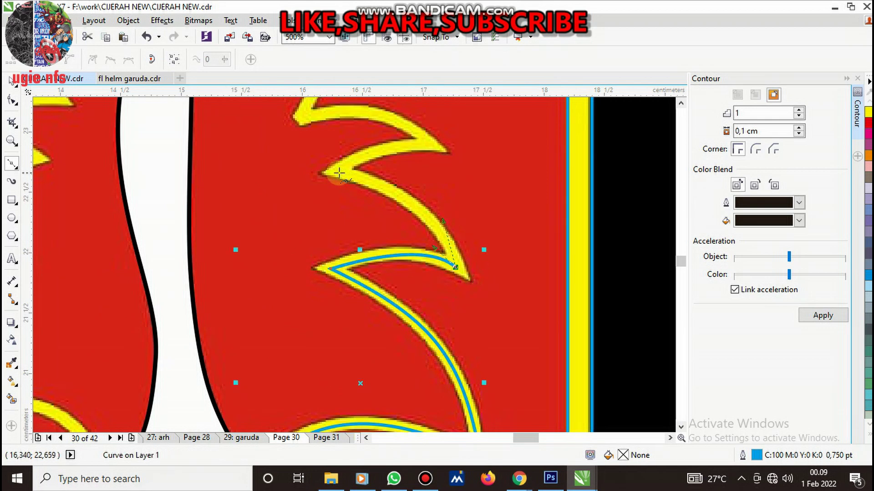
mouse_move(290, 154)
mouse_down()
mouse_move(258, 156)
mouse_move(370, 147)
mouse_up()
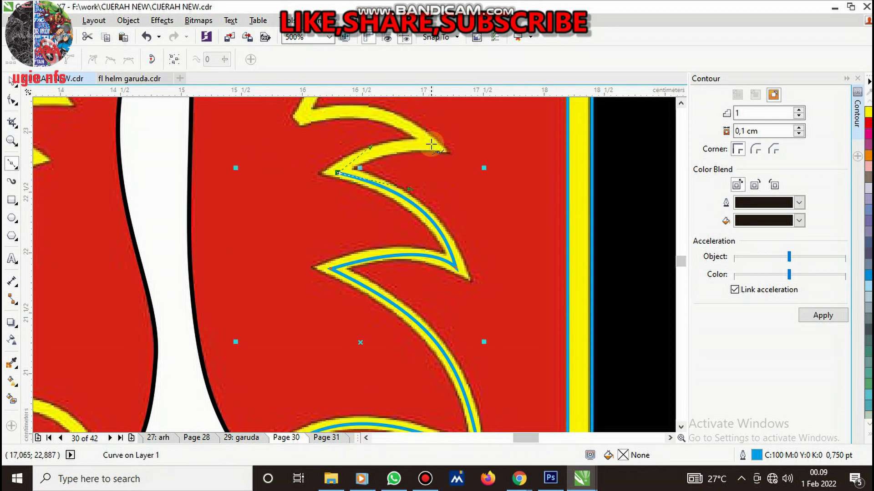
drag(431, 145, 405, 115)
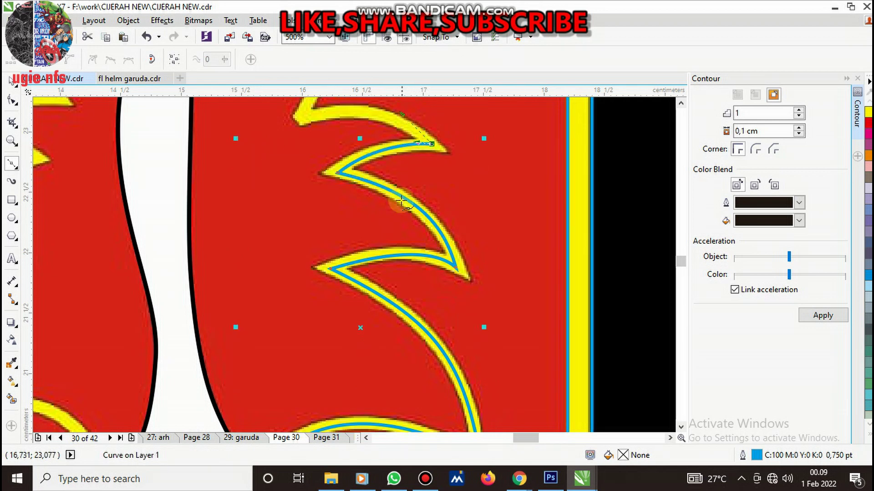
scroll(371, 172, down, 3)
scroll(355, 175, up, 5)
Trace short curves along the flame point and the left and right yellow outlines
drag(328, 196, 255, 220)
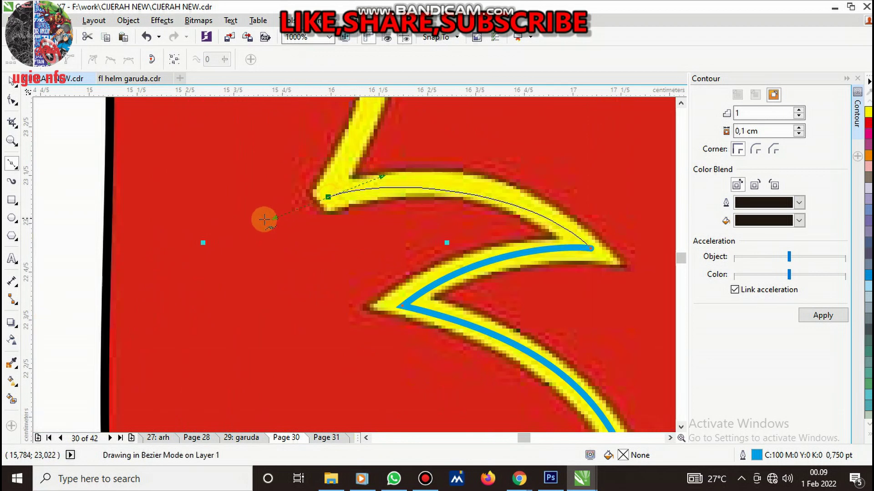
click(326, 193)
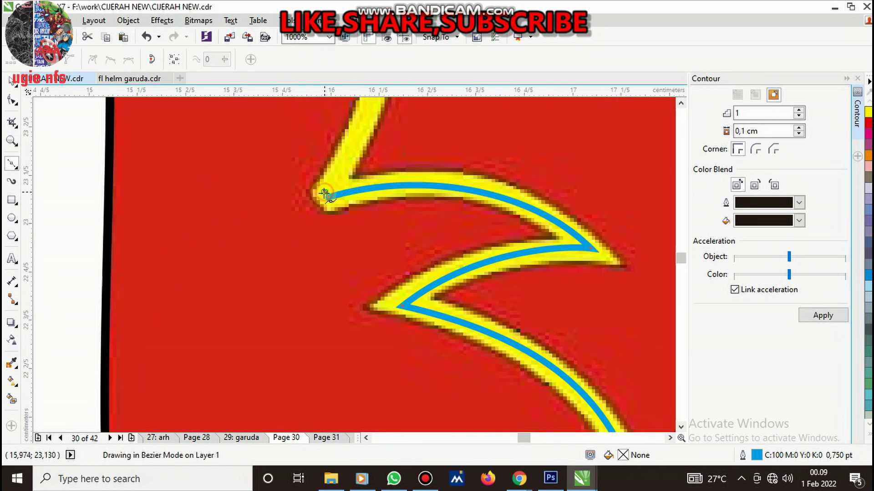
scroll(346, 182, down, 5)
scroll(362, 172, up, 3)
drag(364, 183, 341, 123)
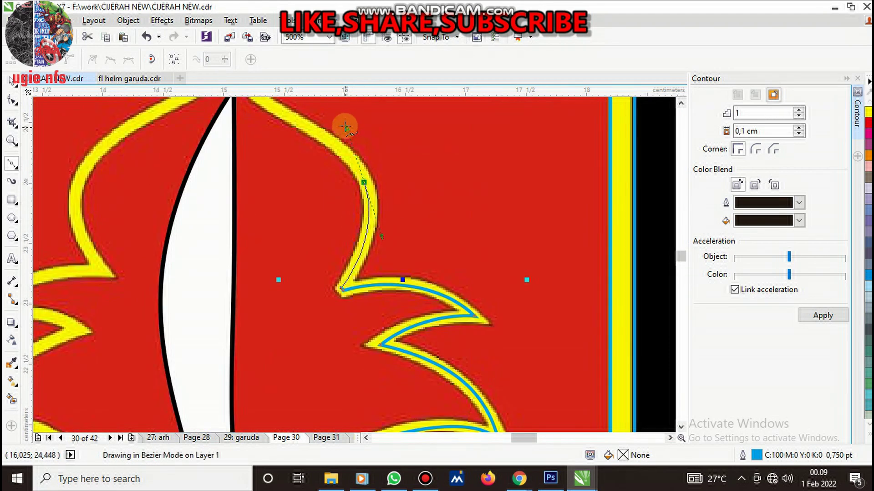
click(366, 190)
scroll(359, 177, down, 3)
scroll(347, 190, up, 3)
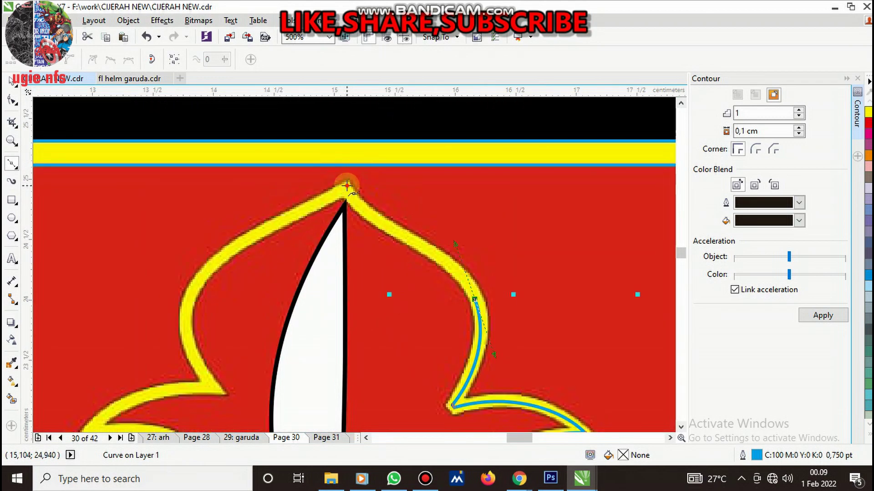
drag(347, 185, 294, 218)
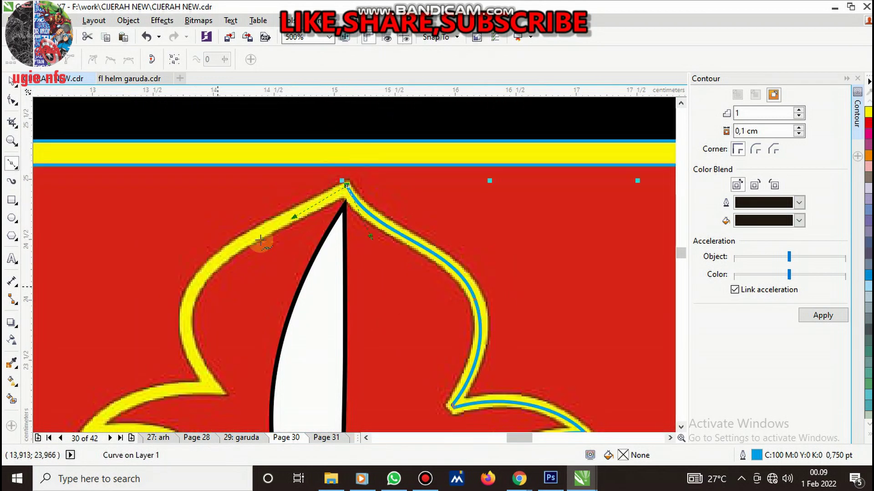
scroll(246, 273, down, 2)
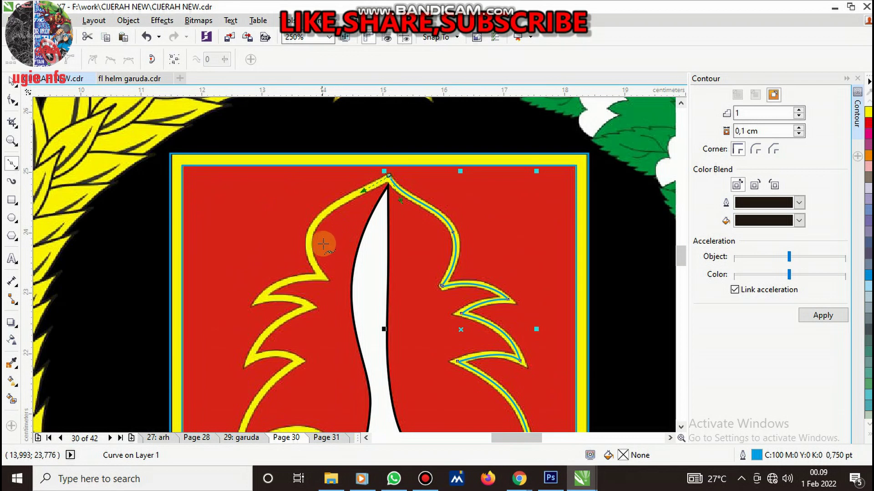
scroll(314, 253, up, 2)
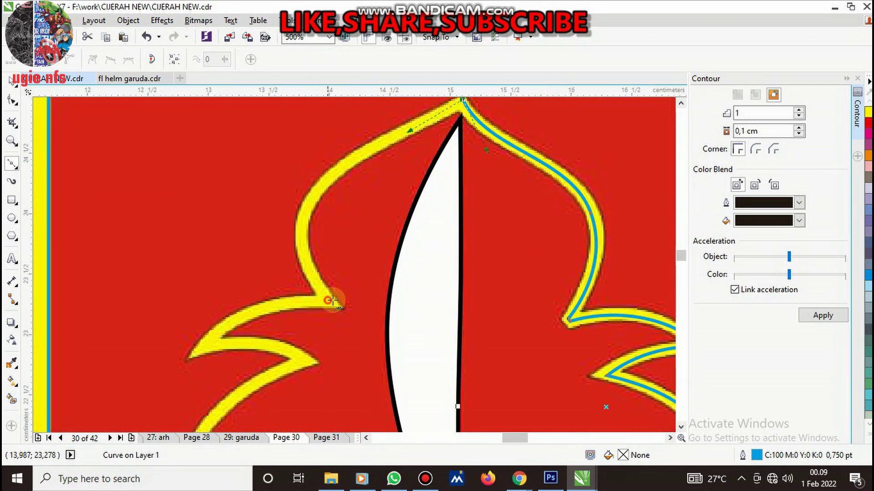
Trace the left yellow flame outline from the sword tip across its spikes
drag(328, 300, 417, 392)
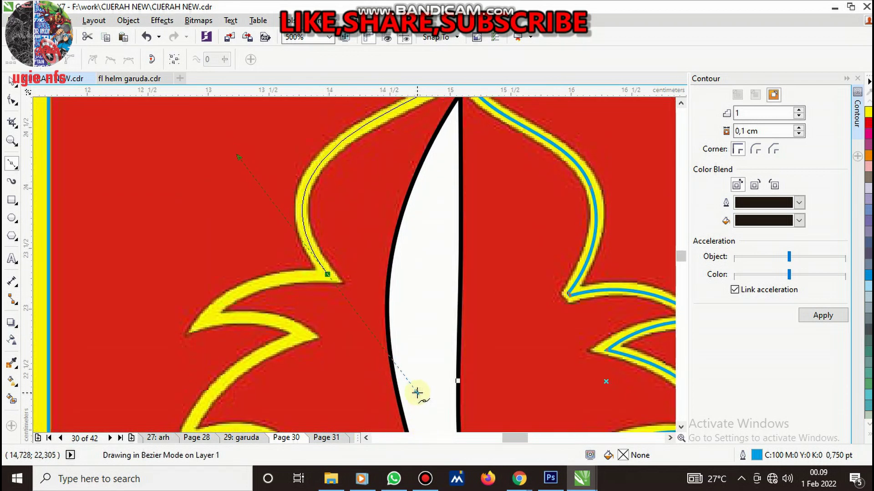
mouse_move(204, 323)
mouse_down()
mouse_move(191, 337)
mouse_move(231, 323)
mouse_up()
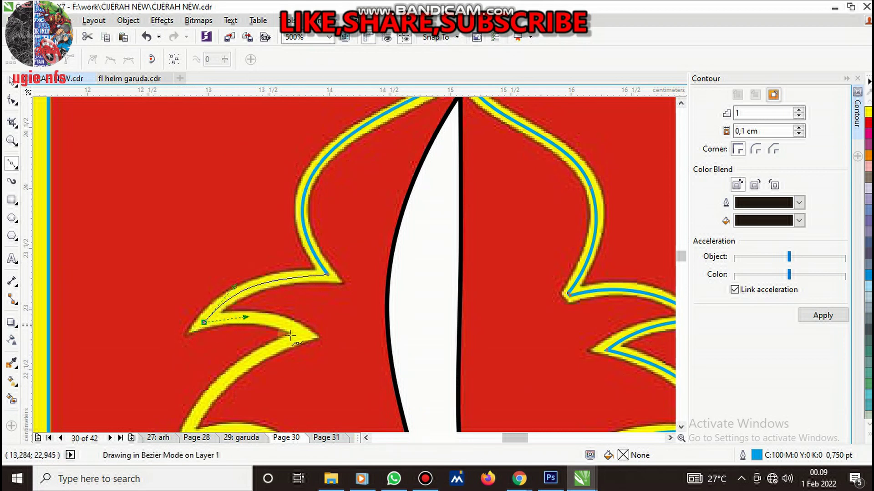
drag(304, 335, 258, 353)
scroll(259, 353, down, 3)
scroll(246, 332, up, 5)
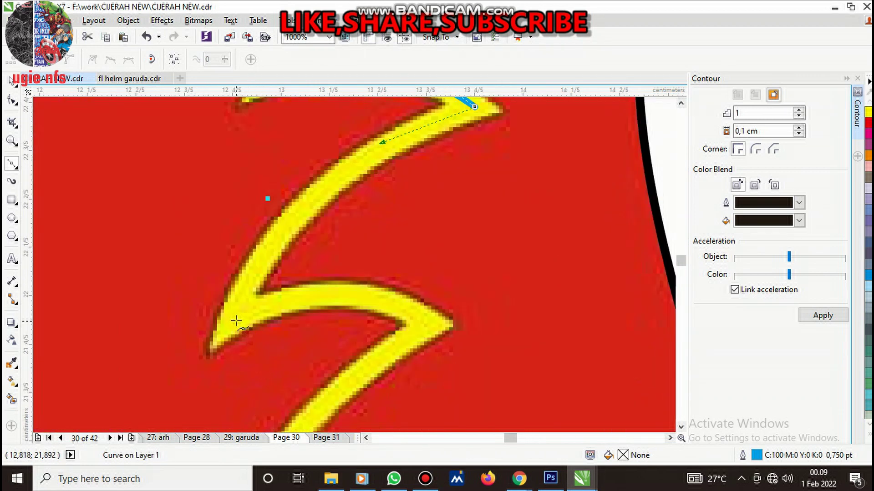
drag(236, 321, 269, 289)
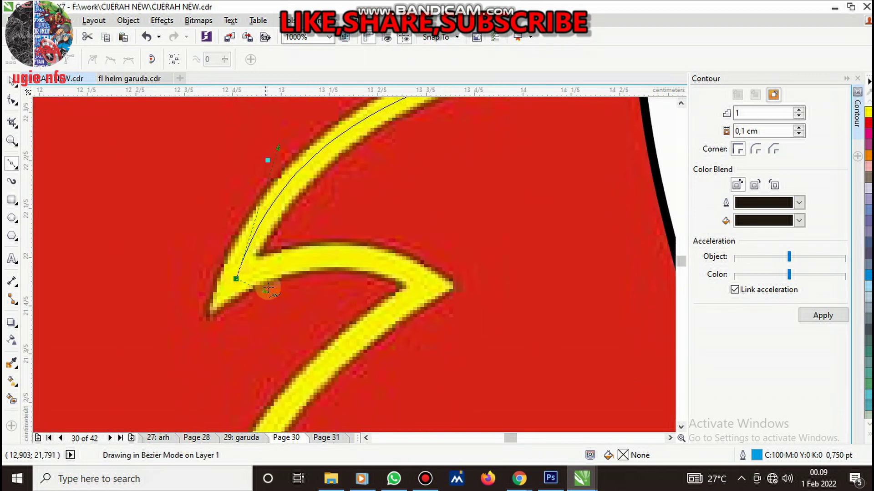
drag(296, 254, 296, 253)
mouse_move(428, 284)
mouse_down()
mouse_move(484, 320)
mouse_move(374, 330)
mouse_up()
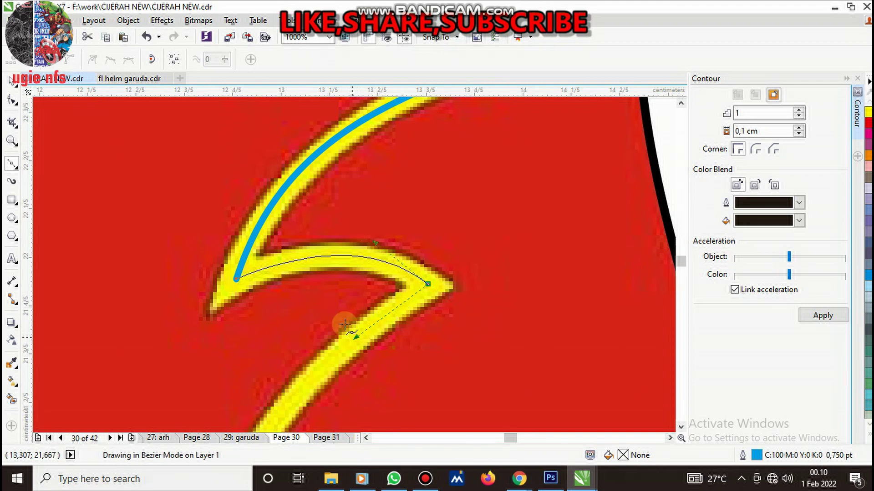
scroll(345, 323, down, 5)
scroll(335, 314, up, 3)
mouse_move(318, 304)
mouse_down()
mouse_move(287, 405)
mouse_move(284, 391)
mouse_up()
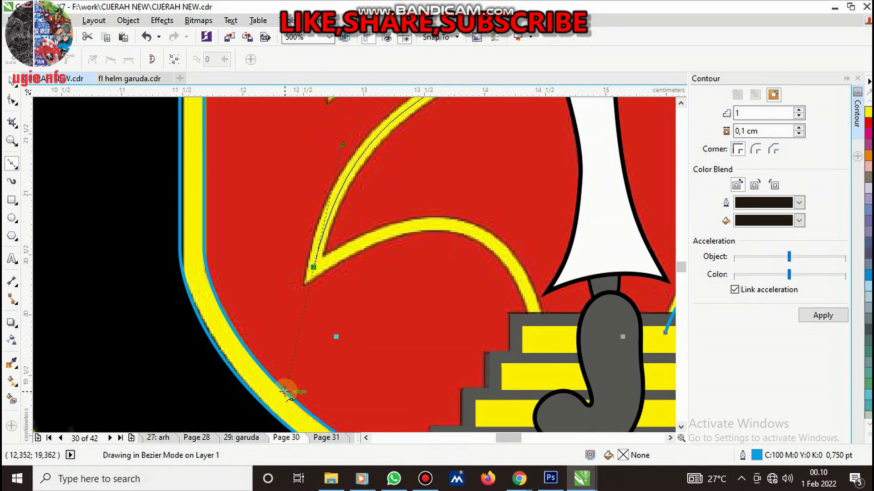
key(space)
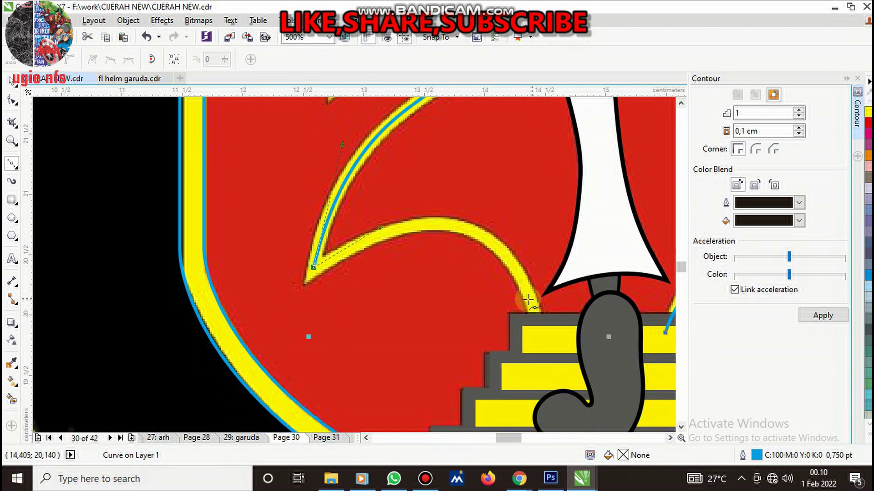
Trace the yellow arc down to the stair corner
scroll(425, 259, down, 2)
scroll(426, 261, up, 1)
drag(440, 247, 472, 395)
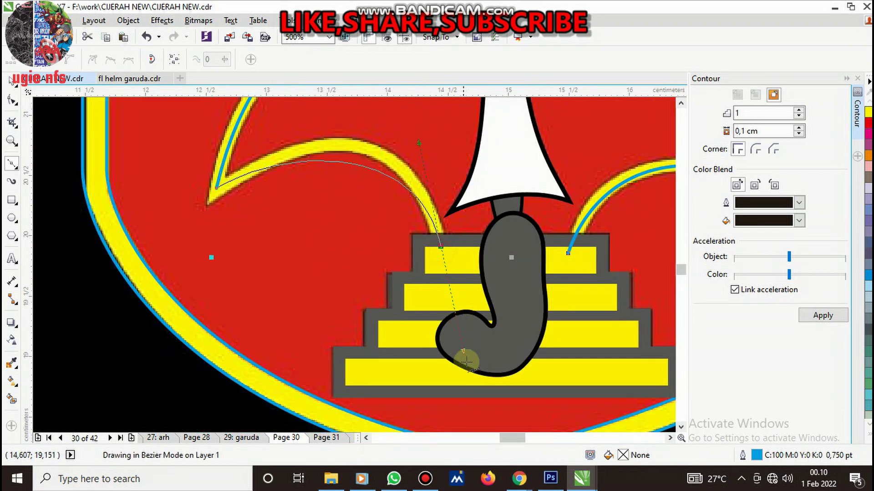
scroll(231, 311, down, 1)
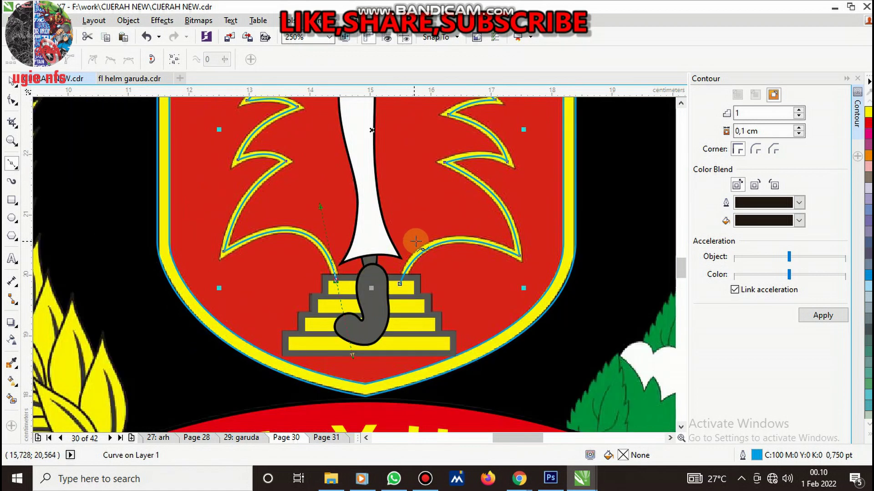
Adjust nodes on the traced flame curves with the Shape tool
click(12, 100)
scroll(411, 282, up, 2)
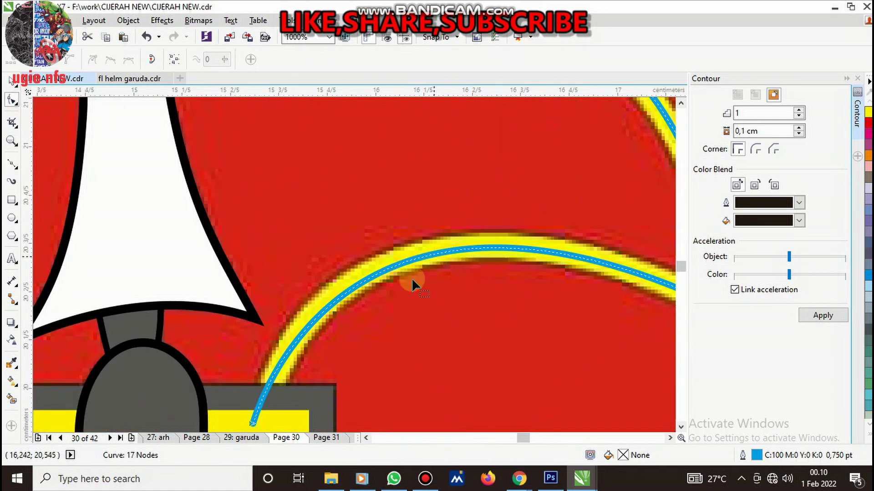
drag(228, 386, 334, 107)
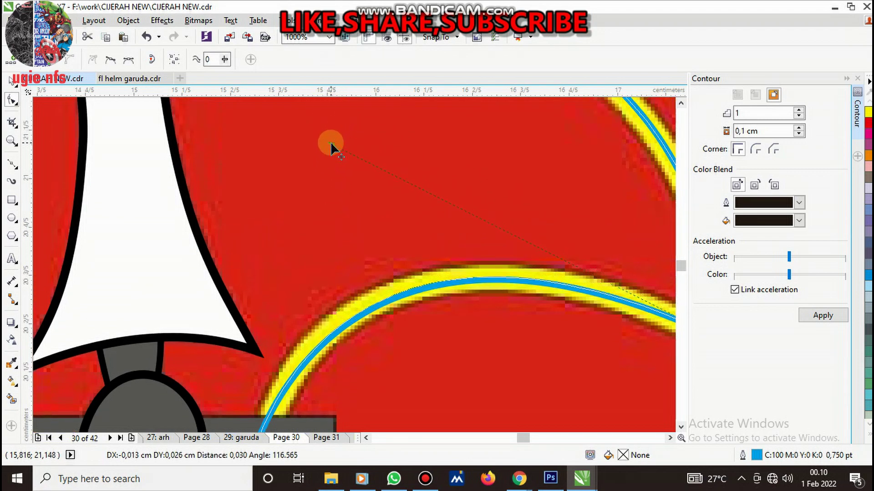
drag(334, 102, 304, 181)
scroll(304, 180, down, 3)
scroll(400, 230, down, 1)
scroll(400, 230, up, 4)
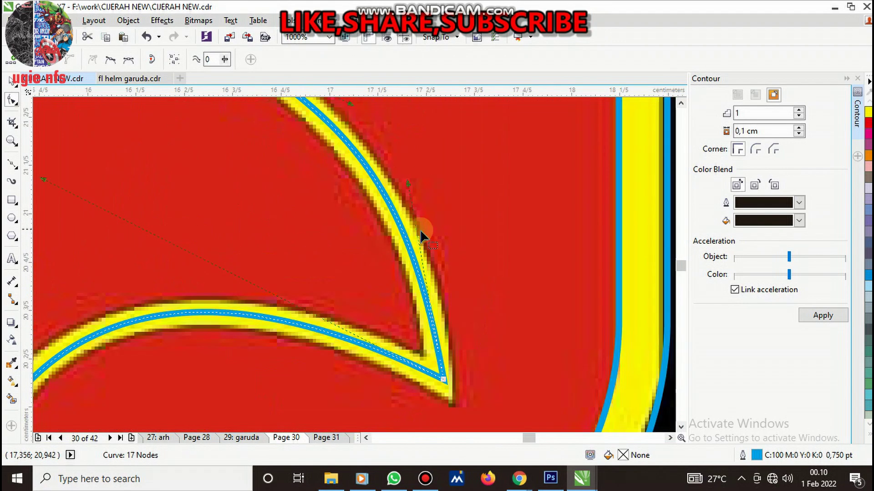
scroll(422, 230, down, 3)
scroll(409, 255, down, 1)
scroll(404, 230, up, 4)
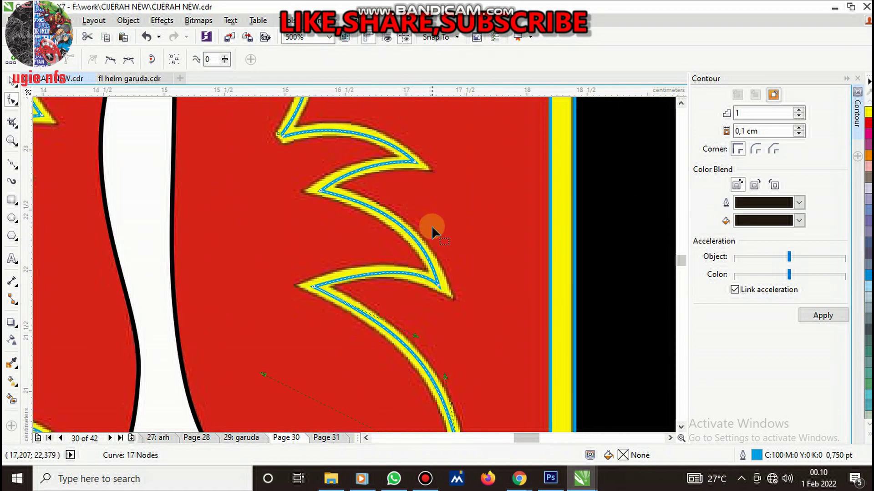
scroll(419, 250, down, 2)
scroll(235, 193, up, 2)
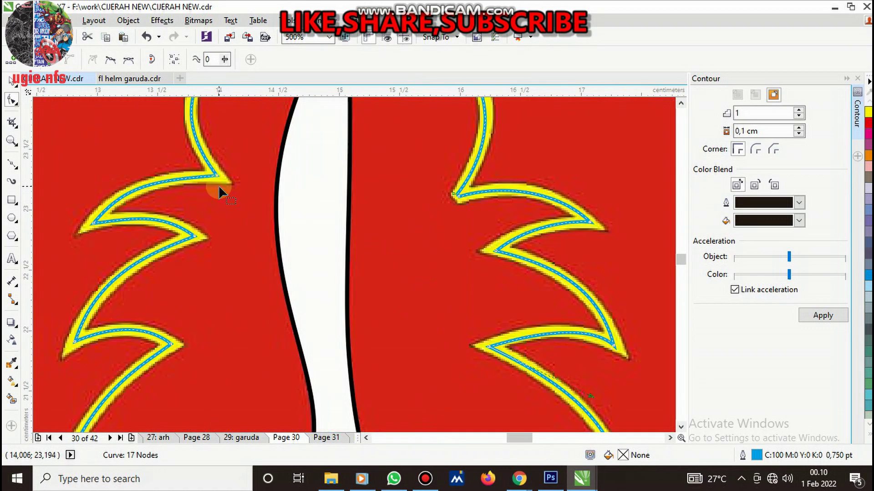
key(space)
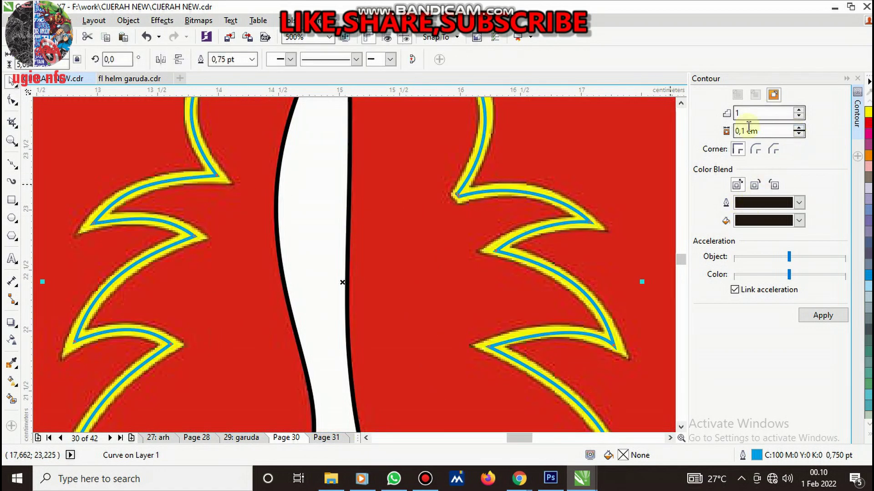
Set the selected flame curves' outline width to 3.0 pt
click(254, 60)
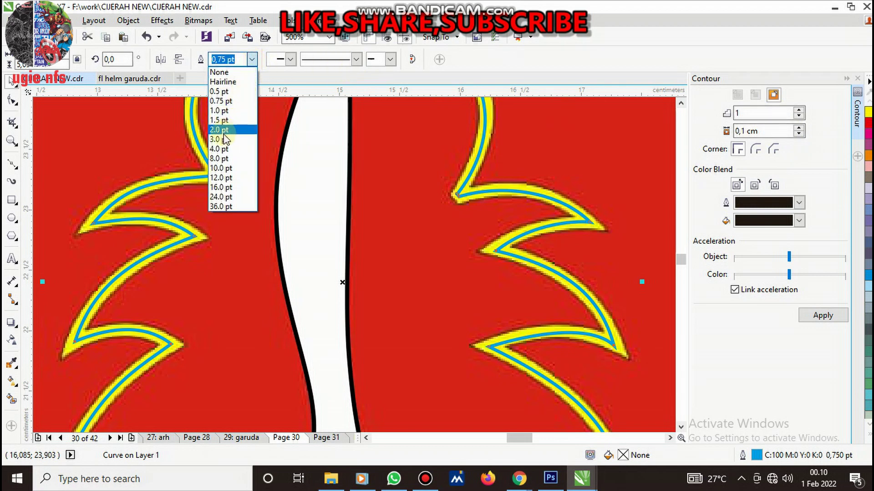
click(220, 136)
click(252, 60)
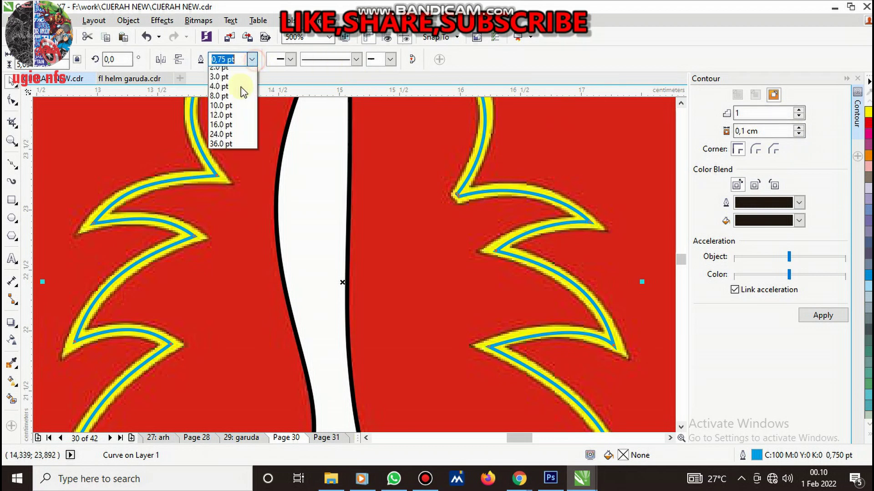
click(260, 149)
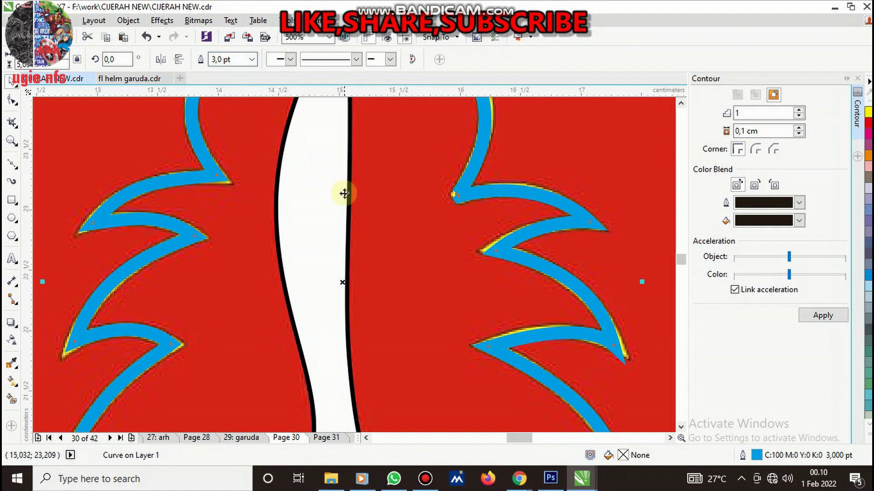
scroll(343, 193, down, 1)
scroll(439, 208, up, 3)
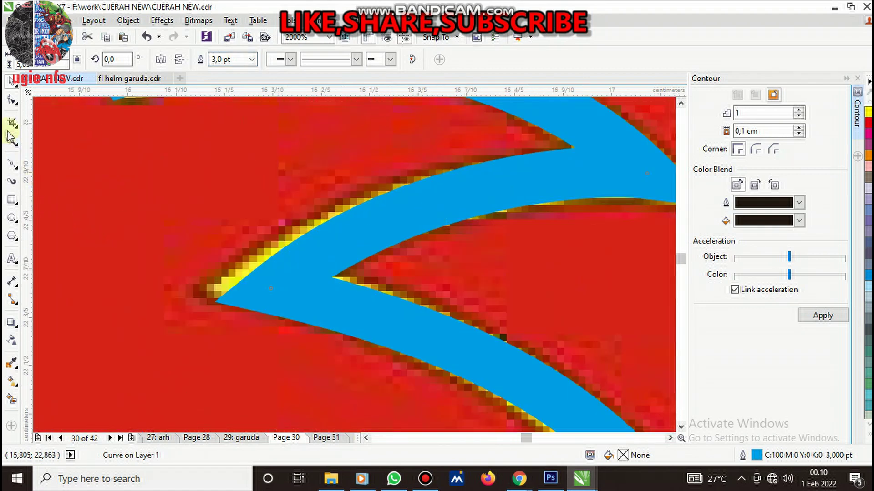
Pull the first spike-tip node of the blue flame curve over its yellow point
click(12, 101)
drag(271, 287, 264, 279)
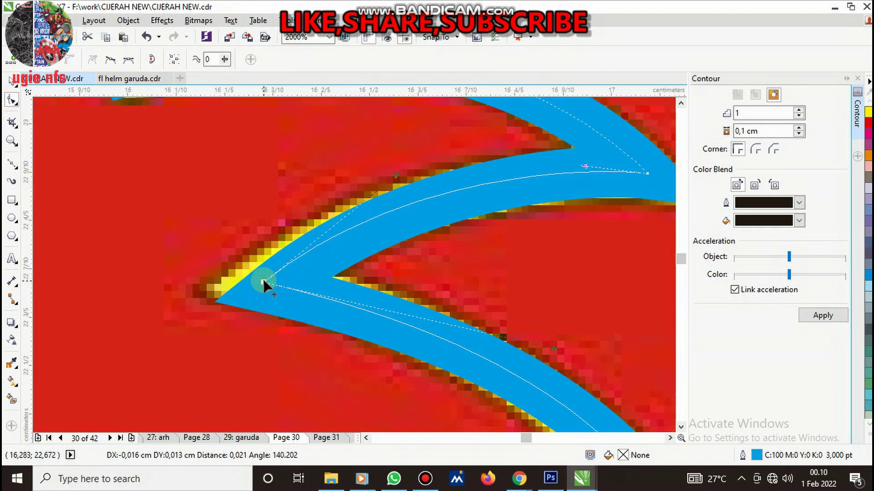
scroll(263, 279, down, 2)
scroll(384, 315, down, 1)
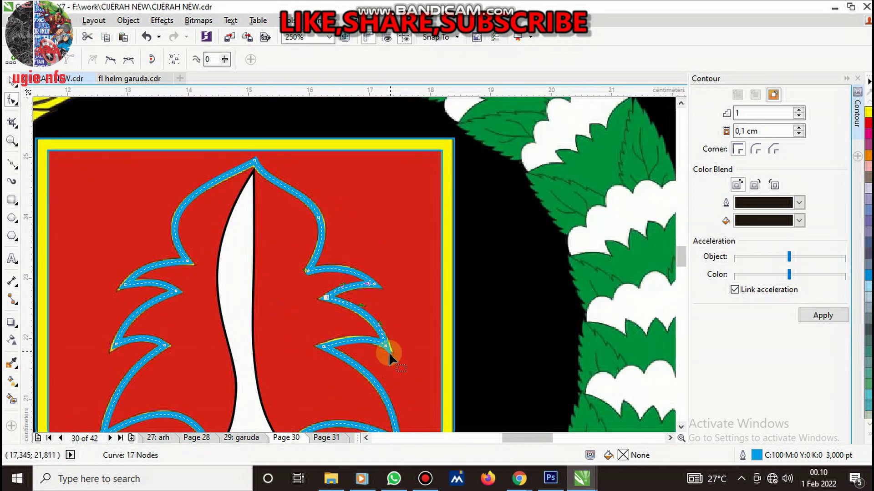
scroll(386, 355, up, 3)
scroll(375, 296, down, 1)
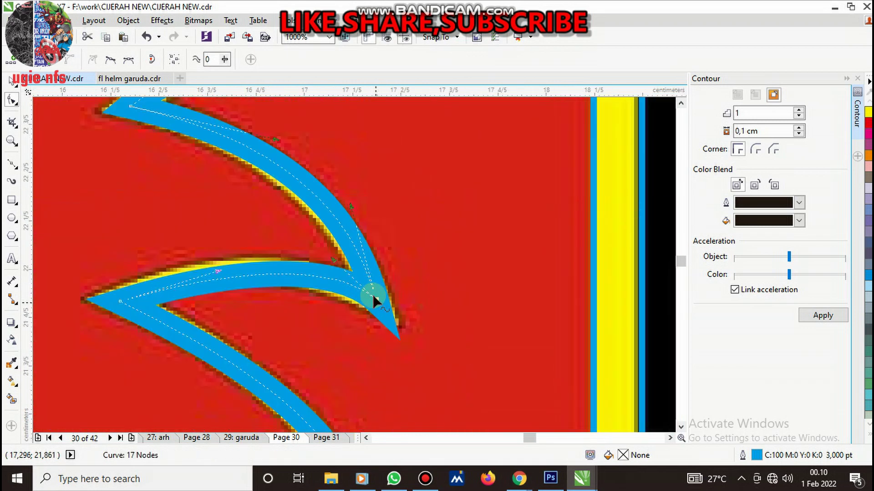
Reshape the lower spike tip over the yellow and nudge a node along the spike edge
drag(322, 263, 209, 266)
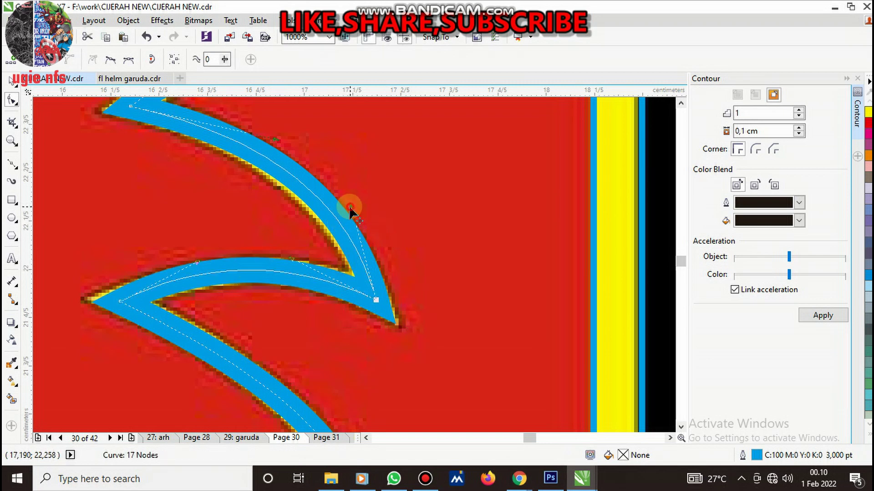
drag(348, 206, 347, 212)
scroll(363, 255, down, 2)
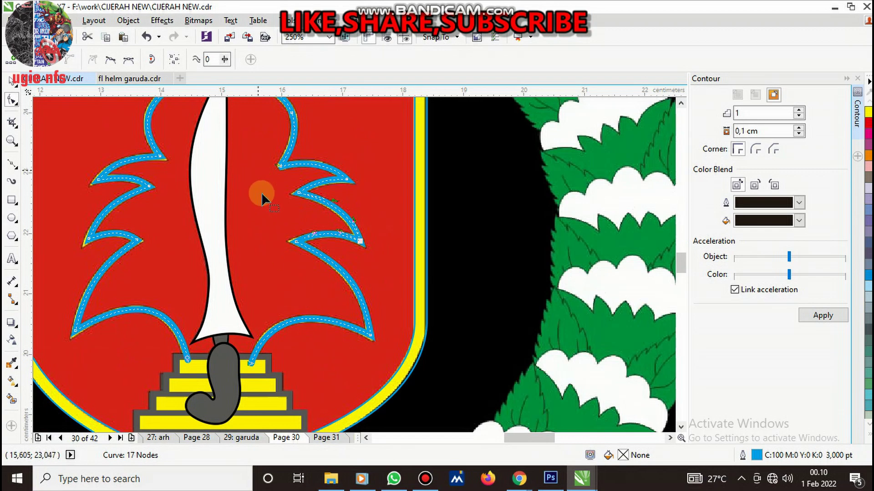
scroll(261, 192, down, 2)
scroll(228, 162, up, 2)
scroll(238, 233, up, 2)
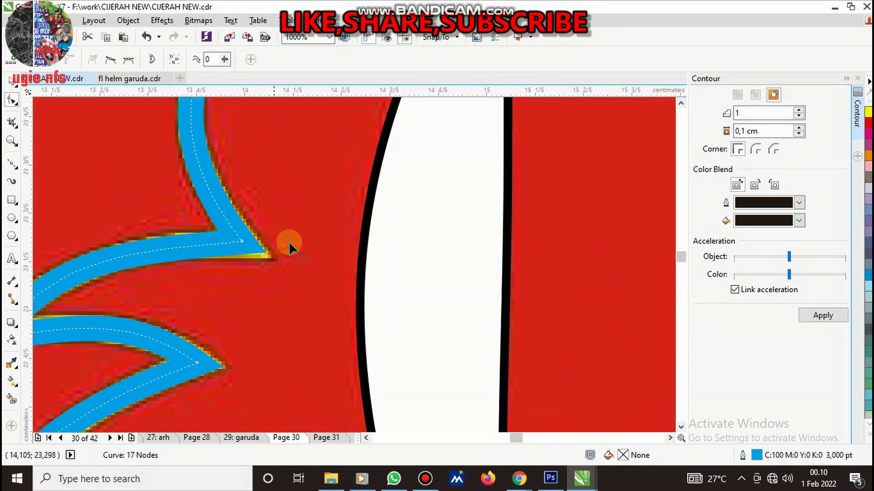
scroll(288, 242, down, 2)
scroll(413, 245, up, 2)
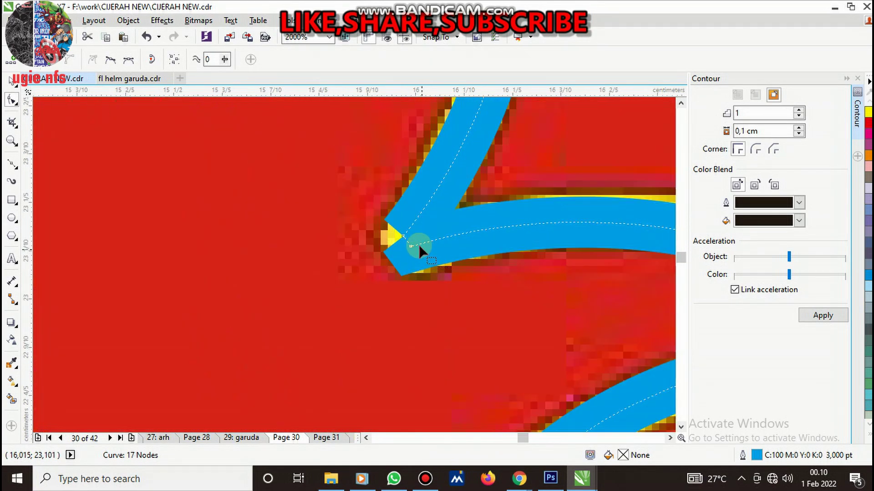
Make the remaining spike-tip node a cusp and drag it over the yellow triangle
right_click(403, 236)
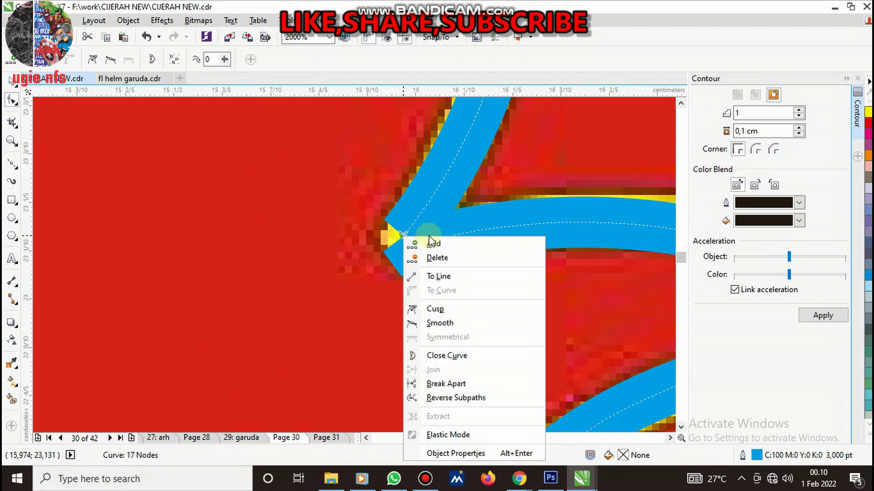
click(432, 306)
scroll(408, 234, up, 2)
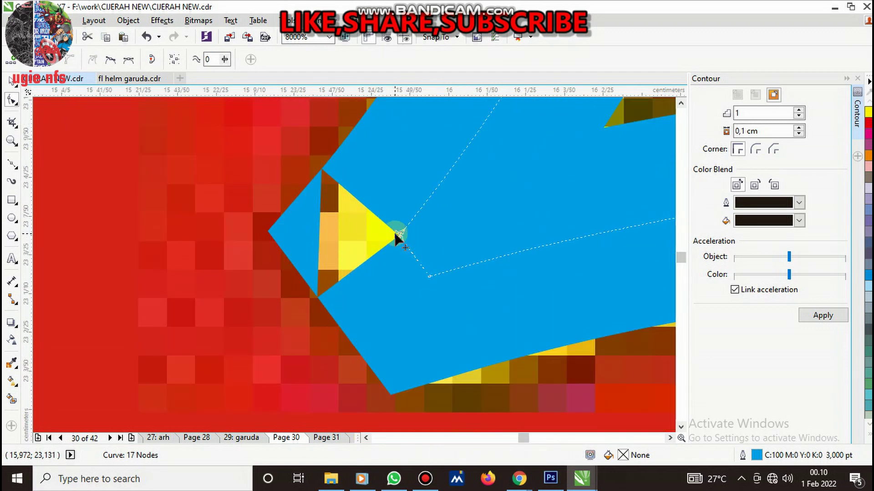
drag(396, 234, 405, 250)
scroll(394, 252, down, 3)
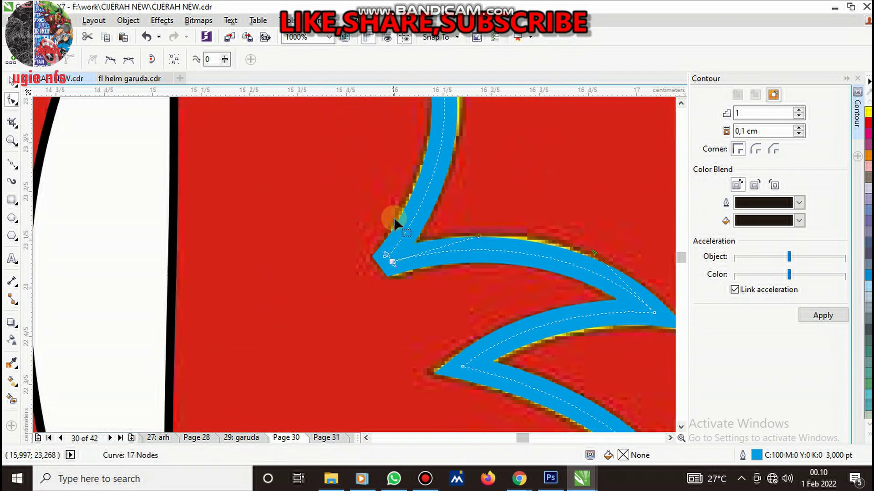
scroll(394, 217, down, 3)
scroll(336, 299, up, 2)
Place the blue flame curve behind the stepped base
key(space)
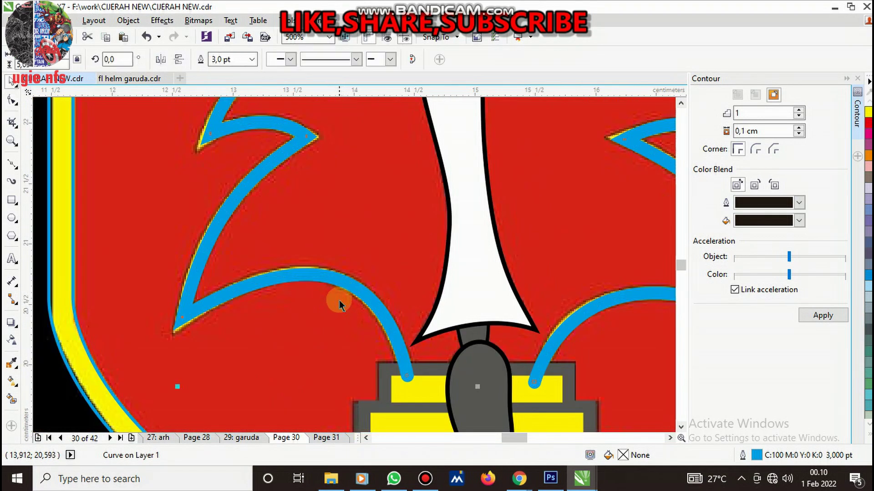
scroll(339, 301, down, 2)
scroll(345, 298, up, 2)
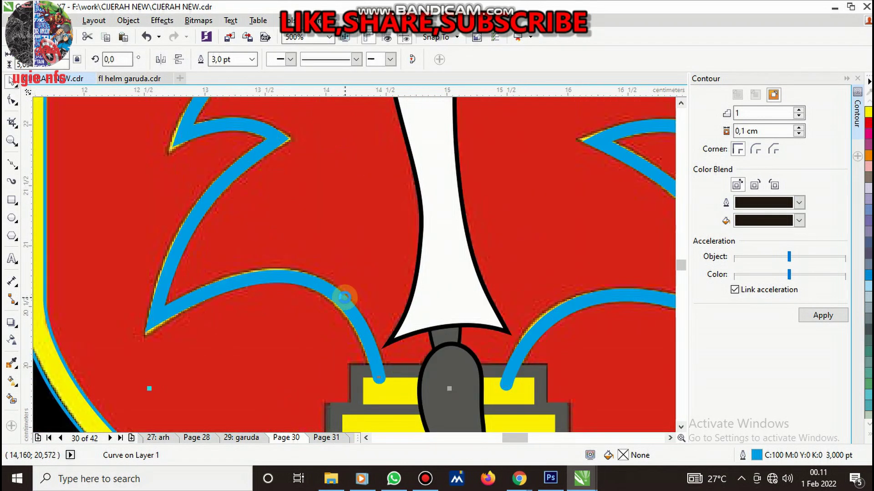
right_click(371, 360)
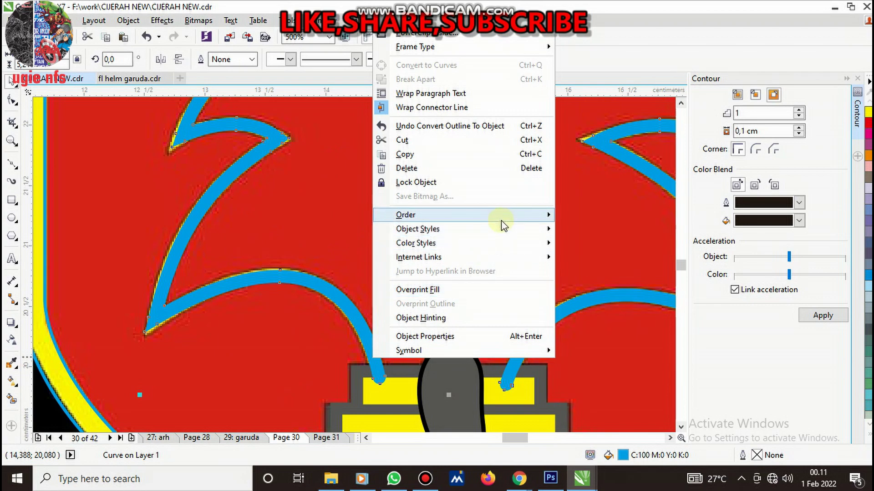
mouse_move(437, 214)
click(584, 324)
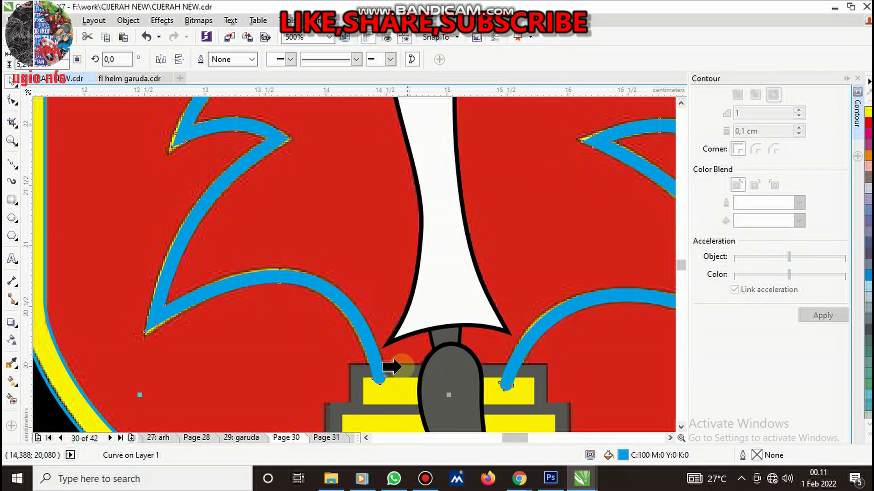
click(360, 374)
Select the four shield objects together and group them
key(F4)
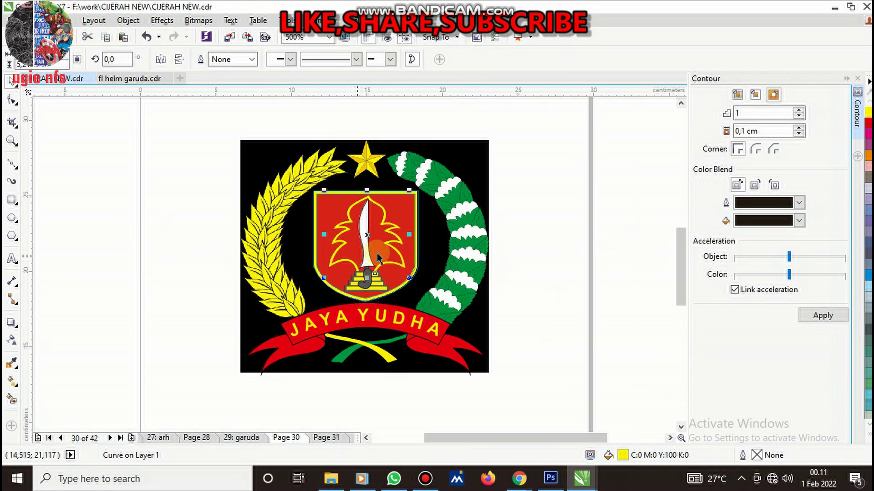
scroll(383, 209, up, 3)
click(383, 209)
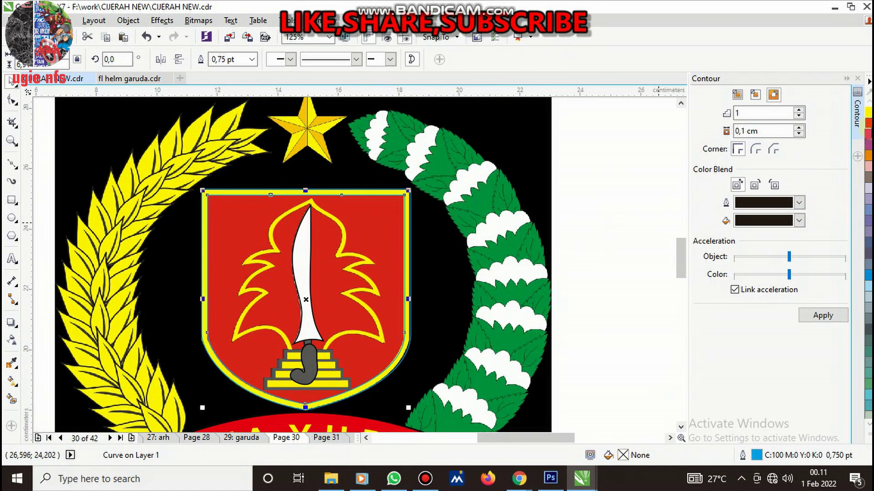
scroll(511, 171, up, 5)
scroll(396, 208, up, 3)
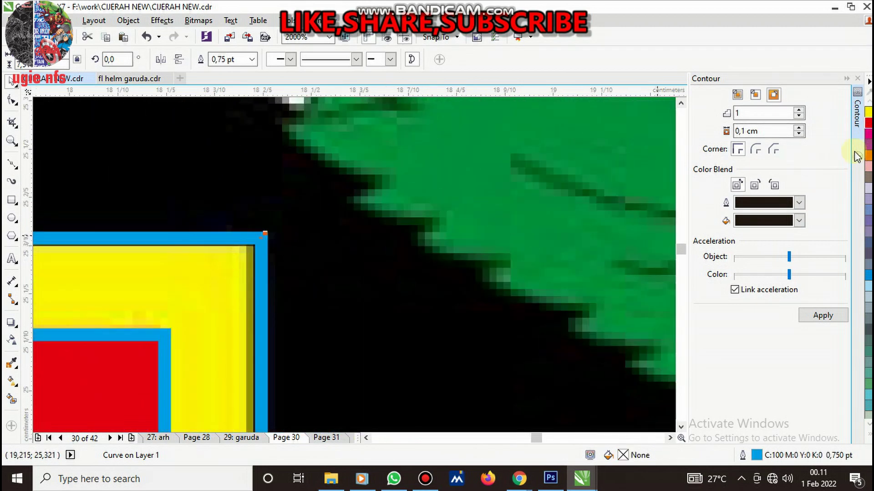
key(Escape)
scroll(428, 229, down, 3)
scroll(230, 244, down, 3)
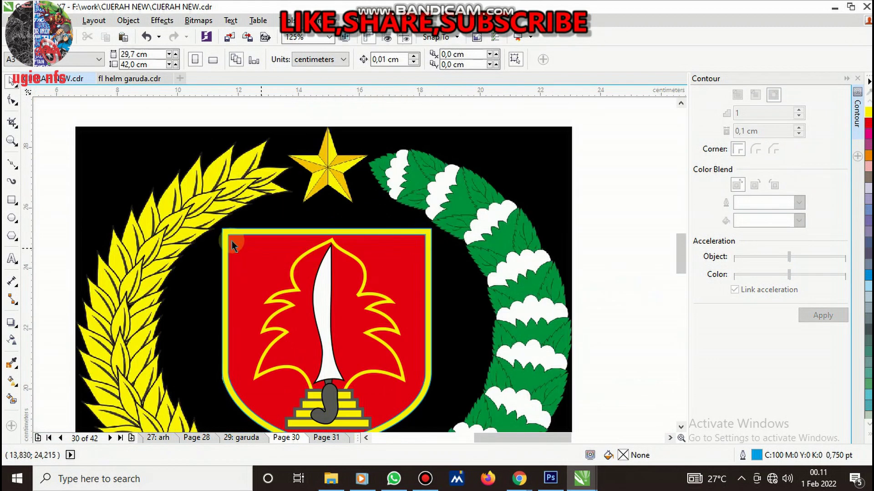
scroll(218, 227, down, 2)
drag(201, 200, 350, 334)
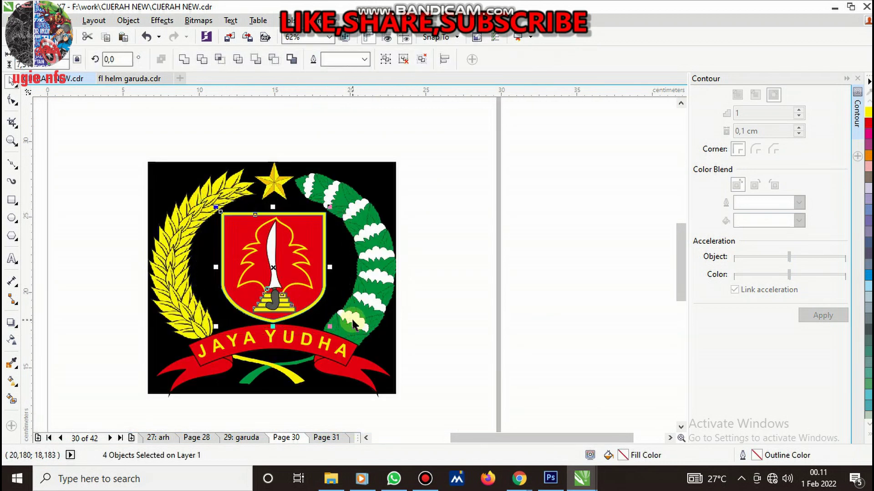
key(ctrl+g)
Browse the colour swatches and shape tools, ending on the Polygon flyout
click(869, 436)
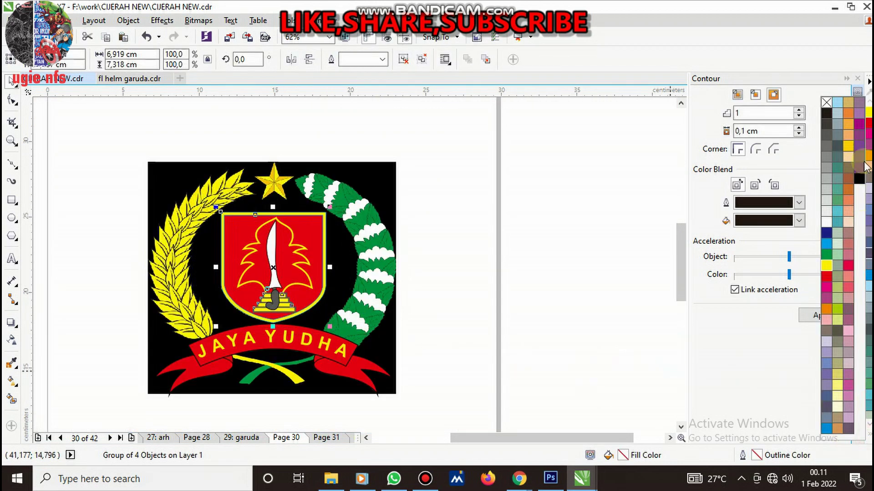
click(478, 226)
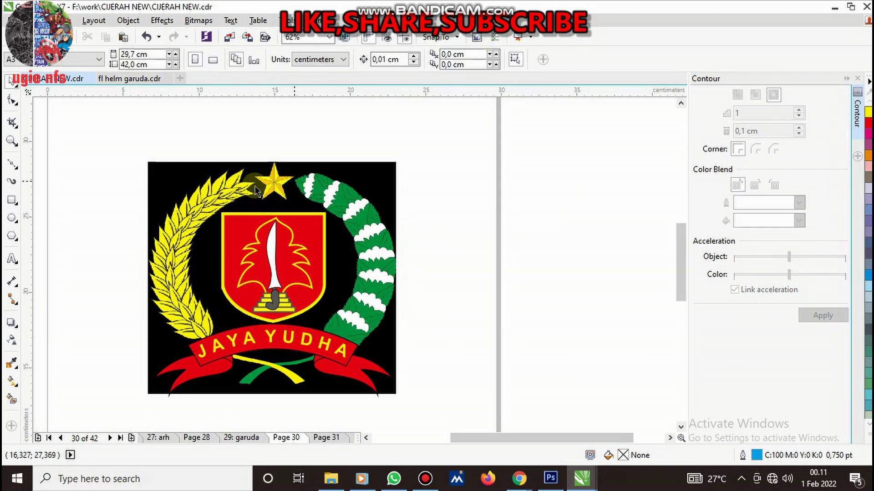
click(19, 225)
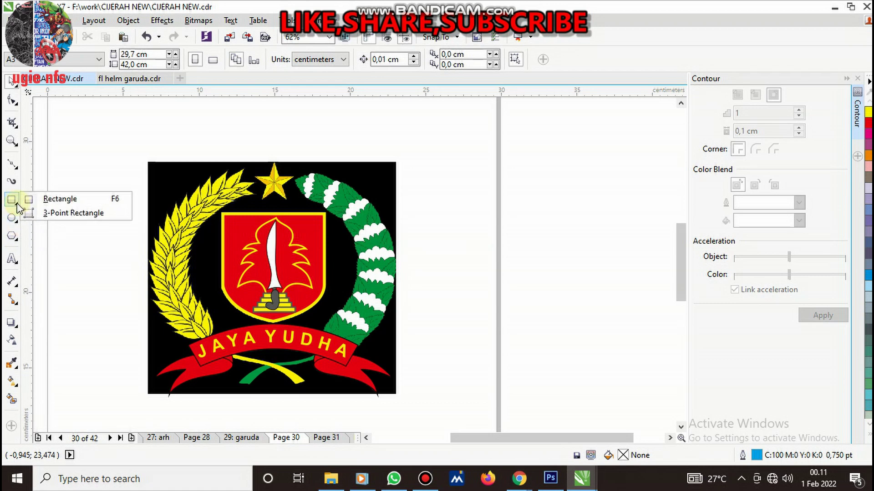
click(17, 207)
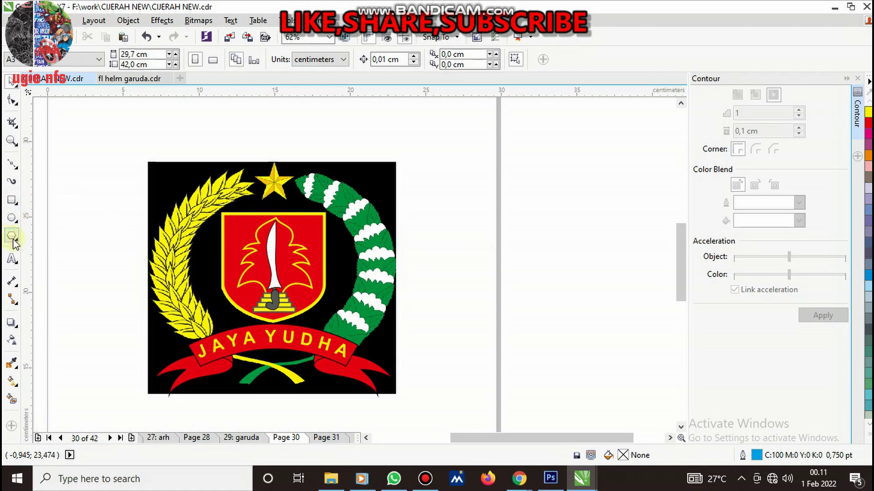
click(18, 246)
Draw a five-pointed star over the yellow star at the emblem's top
click(41, 248)
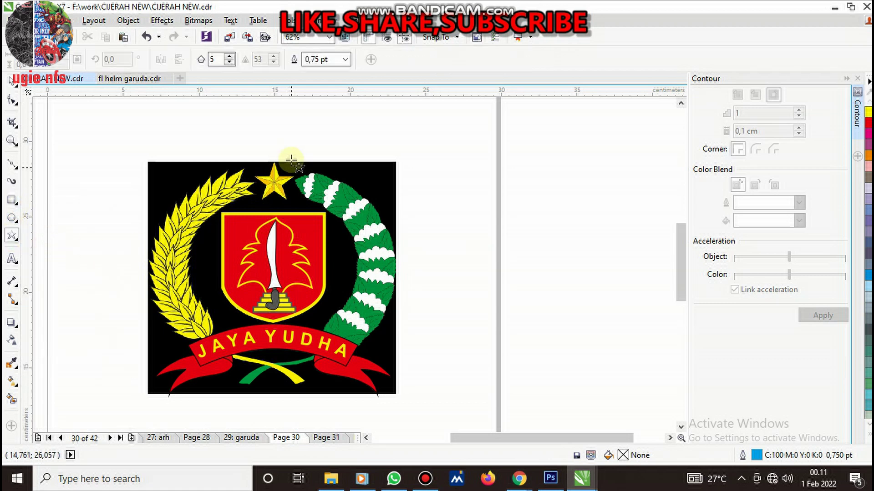
scroll(264, 182, up, 4)
drag(225, 145, 384, 316)
scroll(283, 198, up, 4)
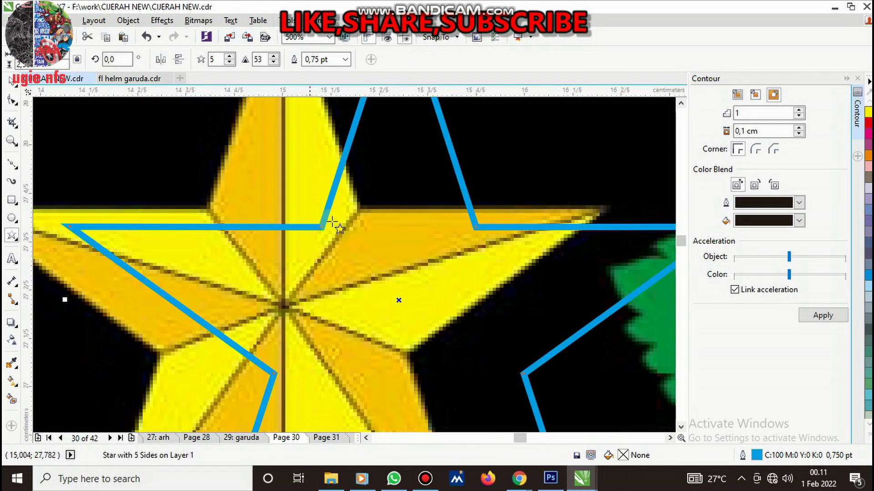
scroll(303, 224, down, 1)
scroll(305, 228, down, 1)
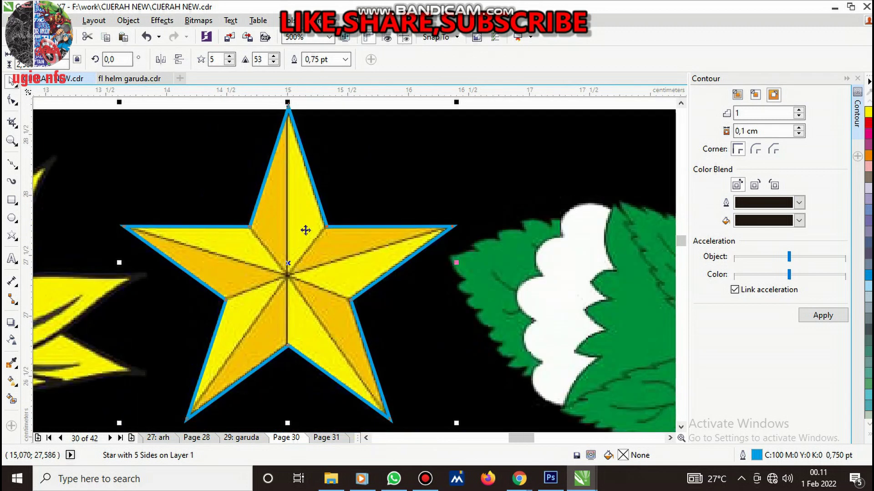
Set the star's outline width to 1.0 pt
click(346, 67)
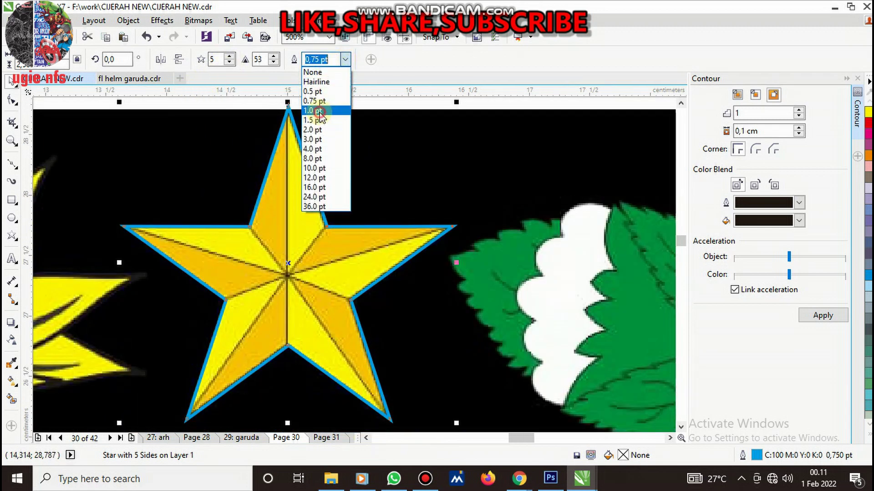
click(320, 115)
scroll(329, 268, down, 2)
scroll(330, 279, up, 2)
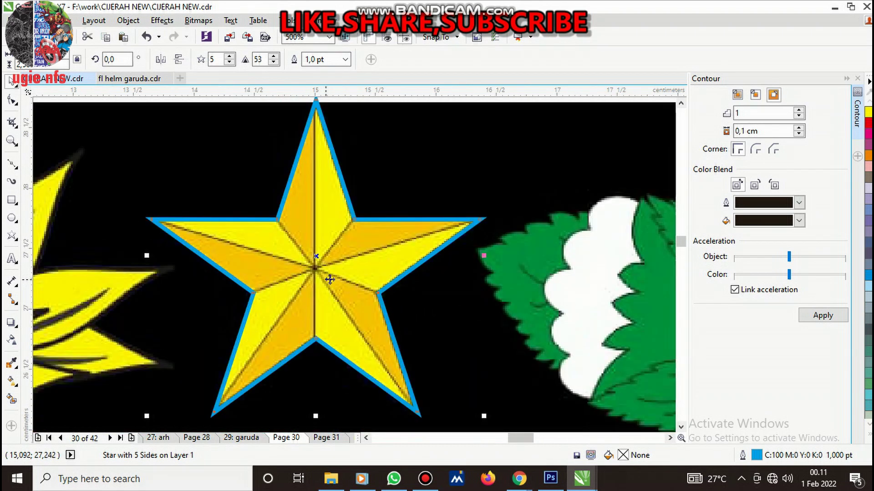
click(12, 165)
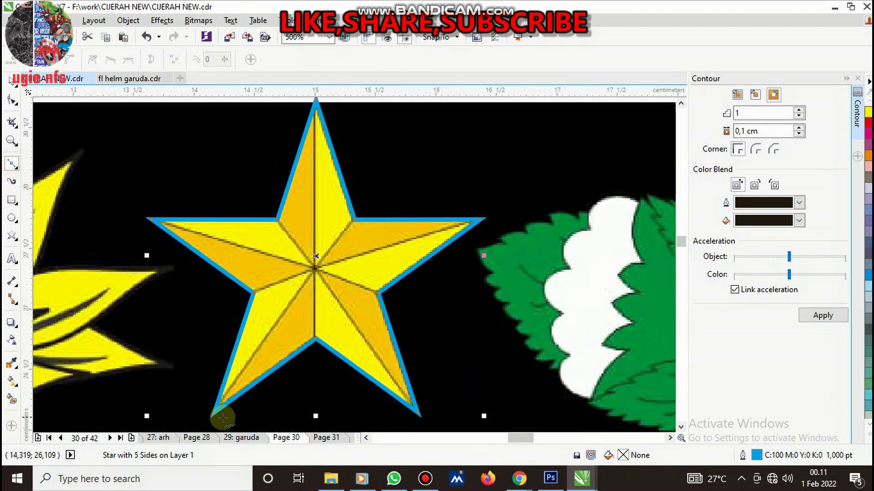
Draw a straight line through the star, extending it past the upper-right and bottom-left tips
drag(215, 414, 364, 214)
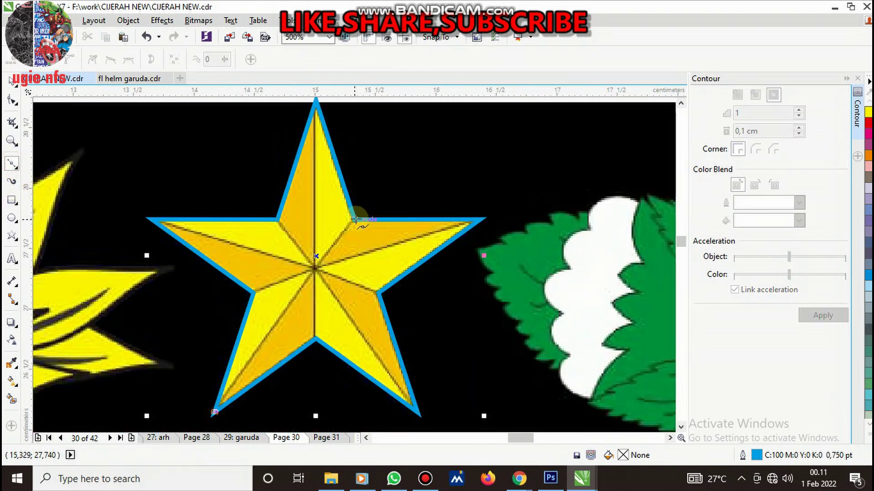
click(356, 219)
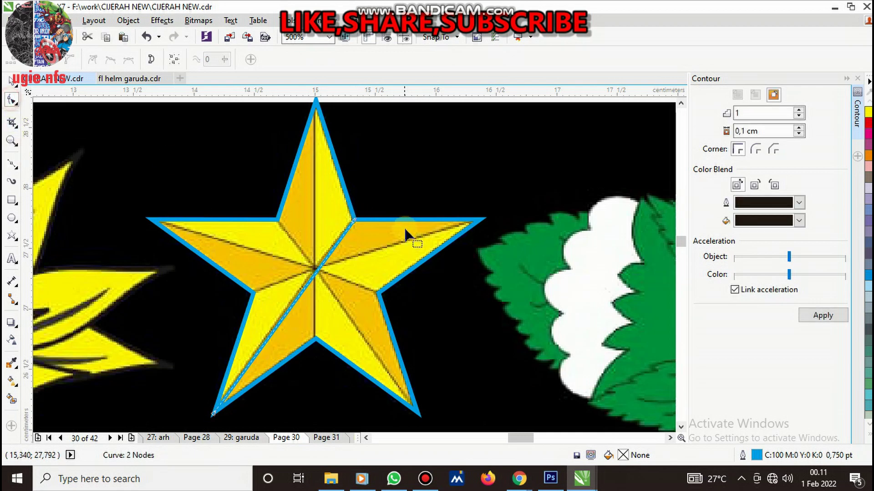
drag(355, 218, 422, 125)
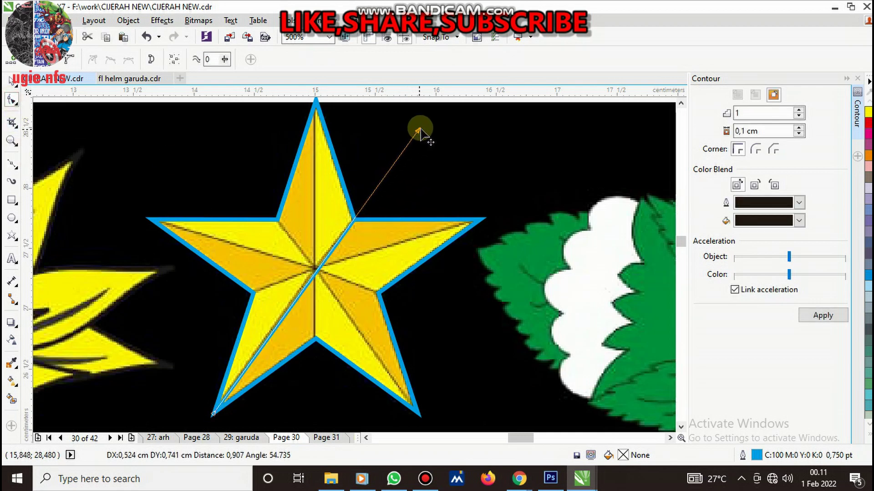
scroll(414, 136, down, 2)
scroll(328, 254, up, 3)
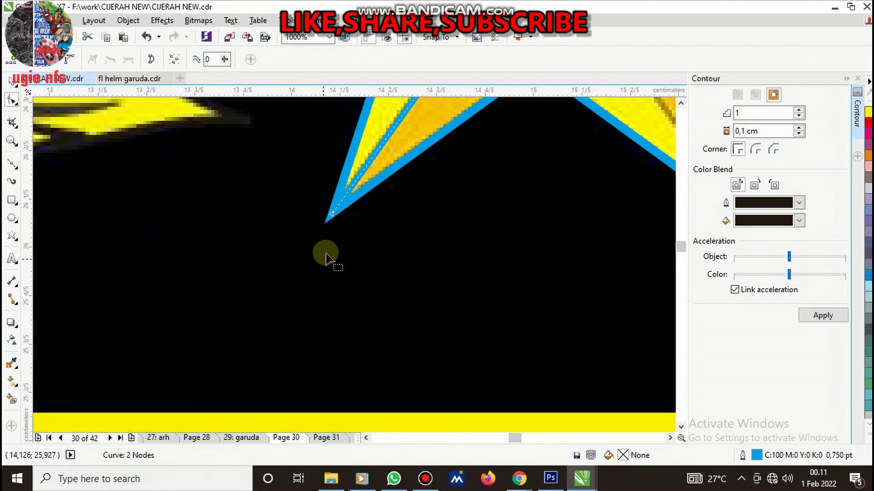
drag(331, 215, 234, 350)
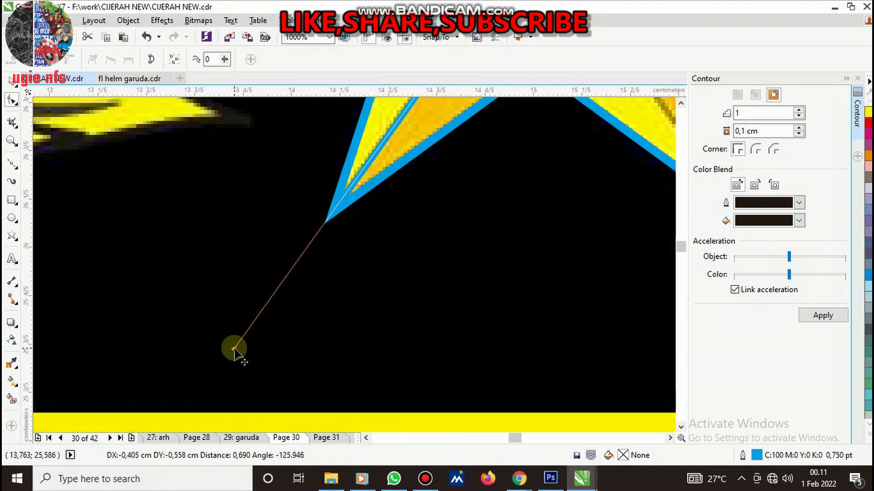
scroll(337, 295, down, 3)
scroll(410, 176, up, 2)
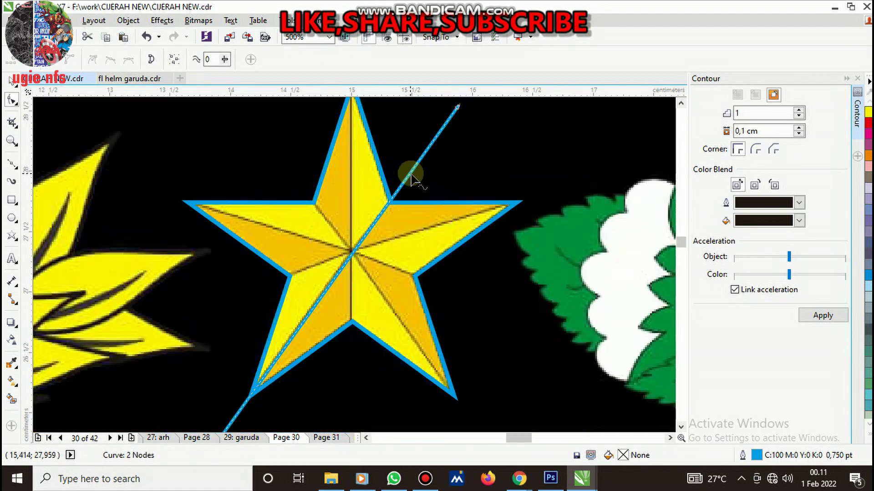
scroll(439, 216, down, 2)
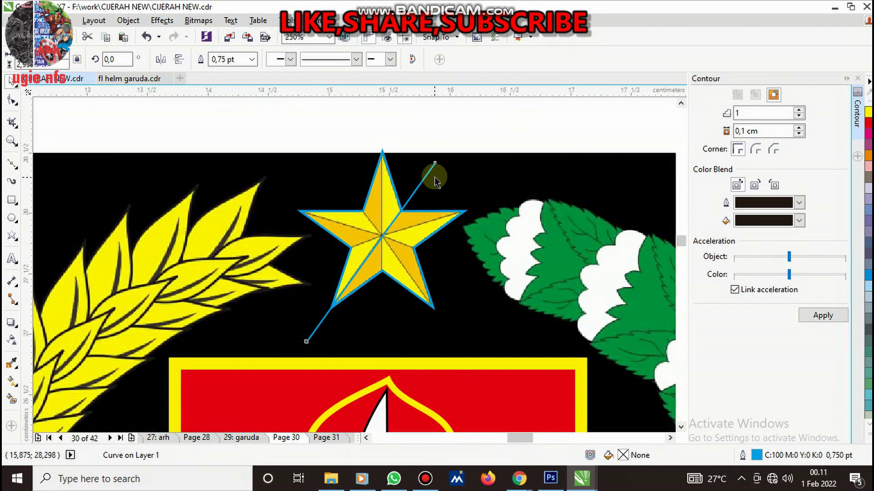
scroll(433, 176, up, 2)
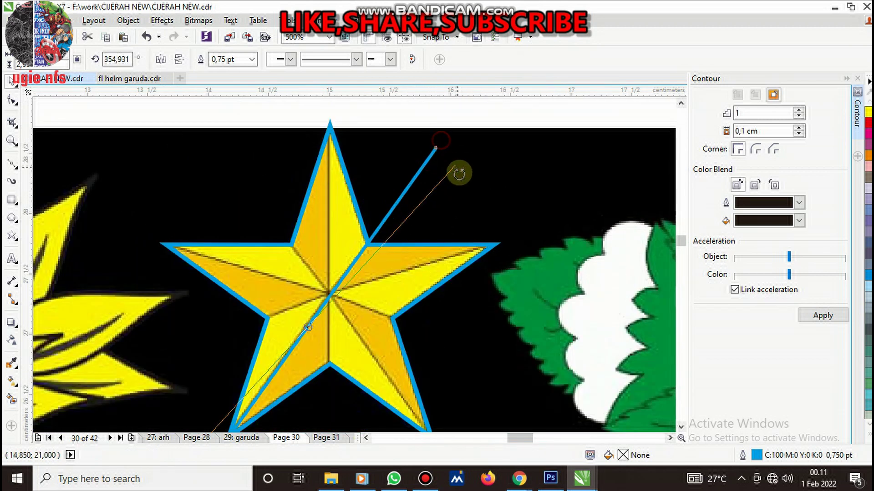
Make a rotated copy of the line, centre it on the star and angle it along a ridge
drag(439, 143, 503, 253)
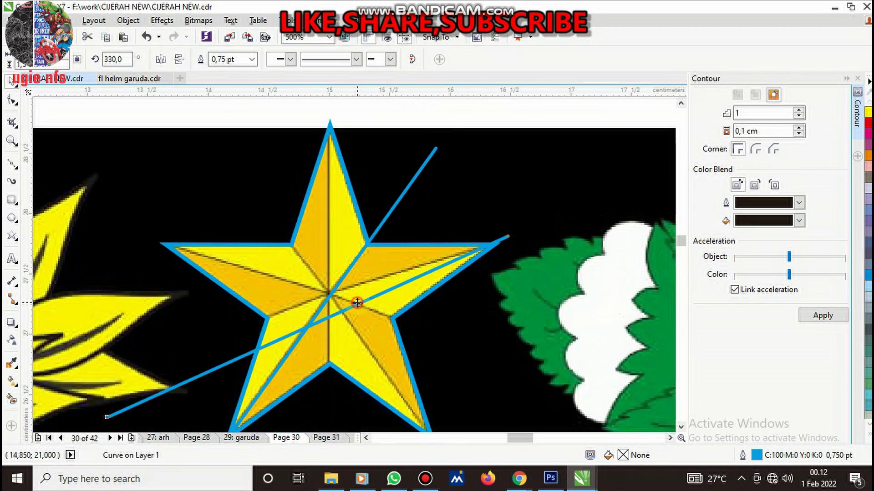
drag(329, 317, 460, 246)
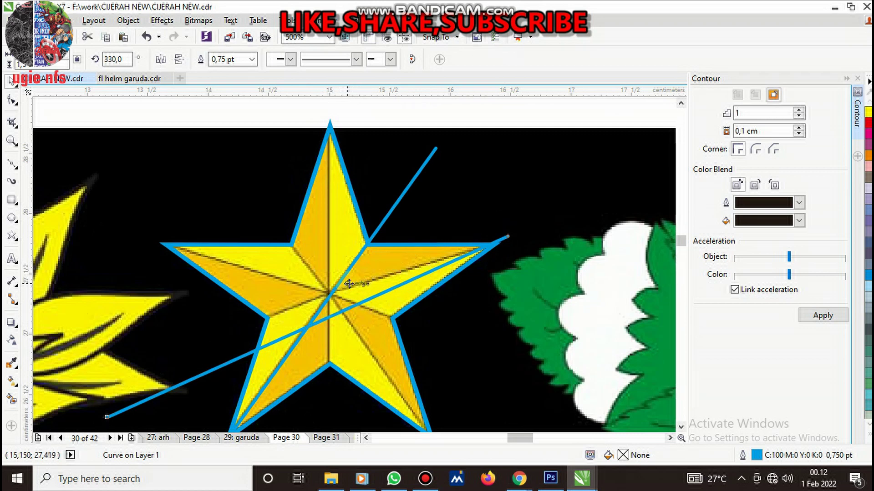
click(459, 246)
drag(527, 199, 546, 228)
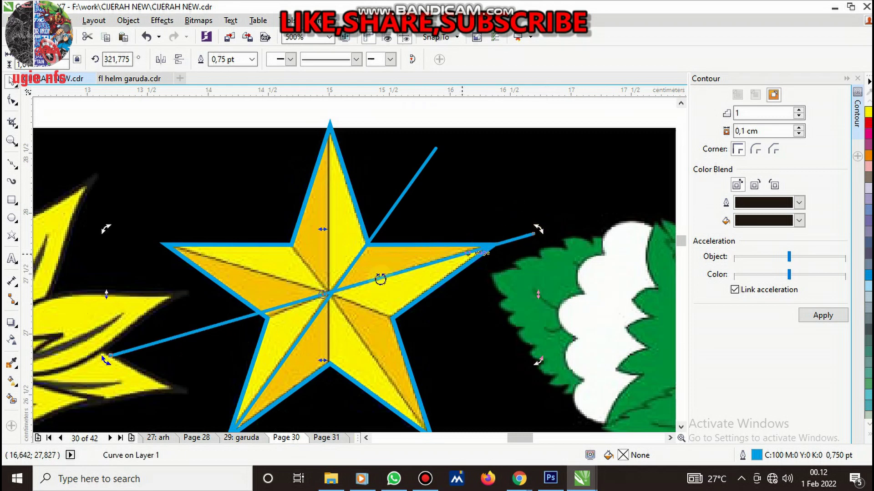
scroll(380, 277, up, 1)
scroll(387, 272, down, 1)
scroll(279, 328, up, 1)
scroll(279, 328, up, 1)
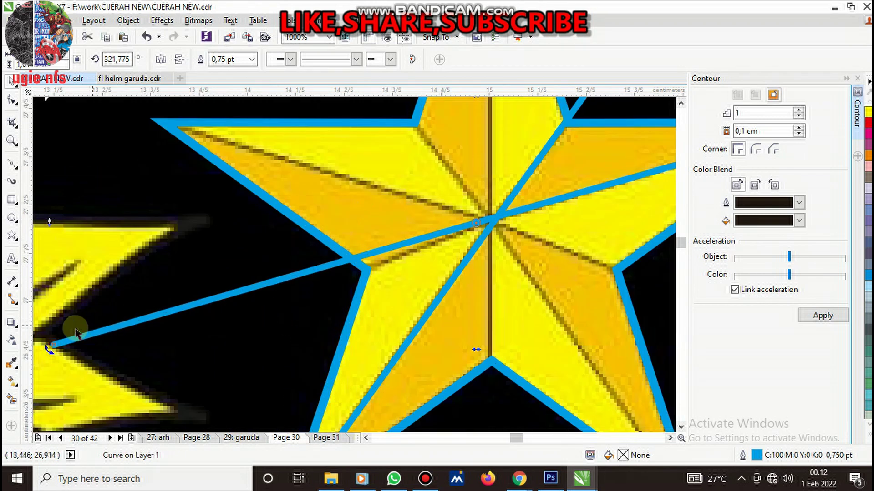
Extend the copied line's ends past the star's left side and right arm
click(13, 101)
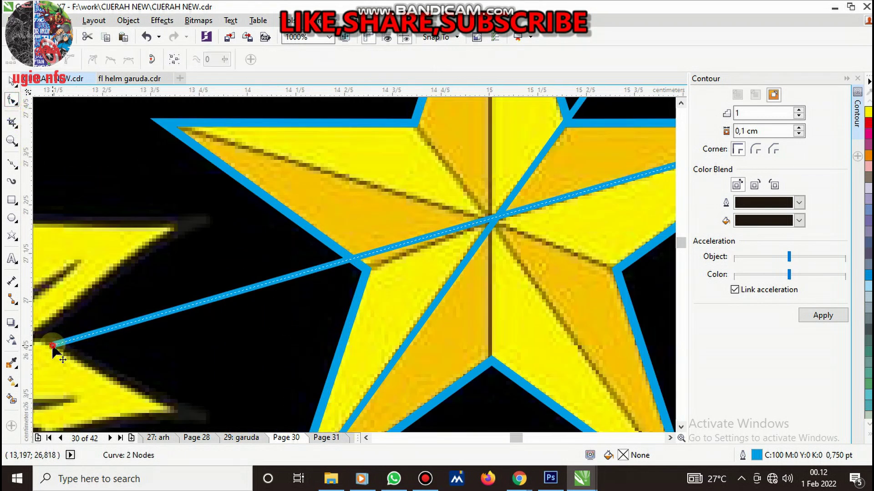
drag(52, 347, 148, 335)
scroll(234, 307, down, 2)
scroll(258, 314, up, 2)
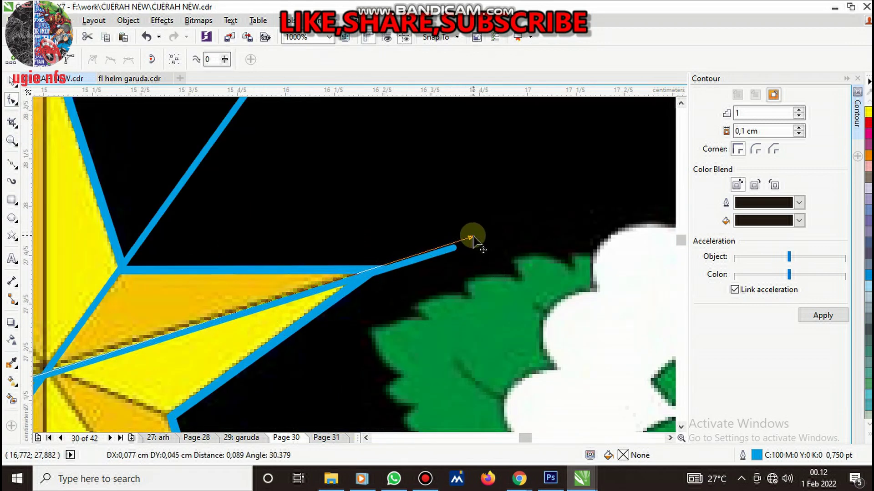
drag(485, 263, 478, 250)
scroll(364, 290, down, 2)
Rotate a line to a new angle across the star and move it onto the centre
scroll(331, 291, up, 1)
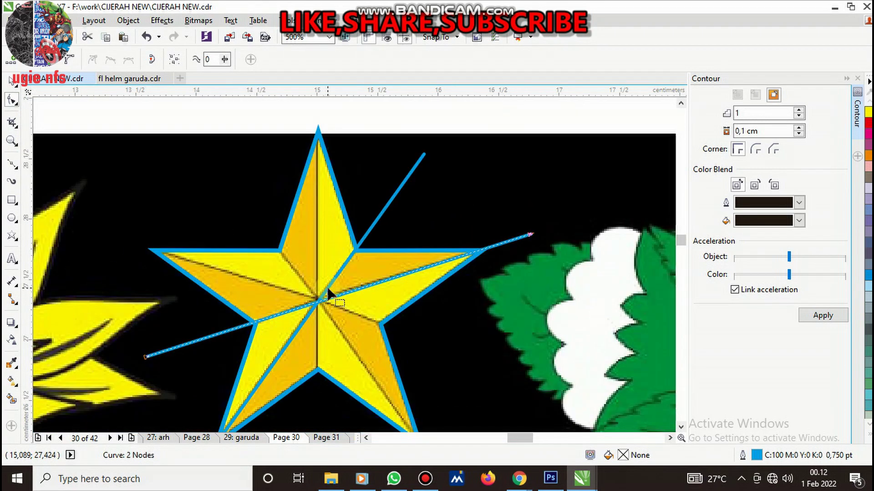
key(space)
click(503, 243)
drag(535, 230, 537, 361)
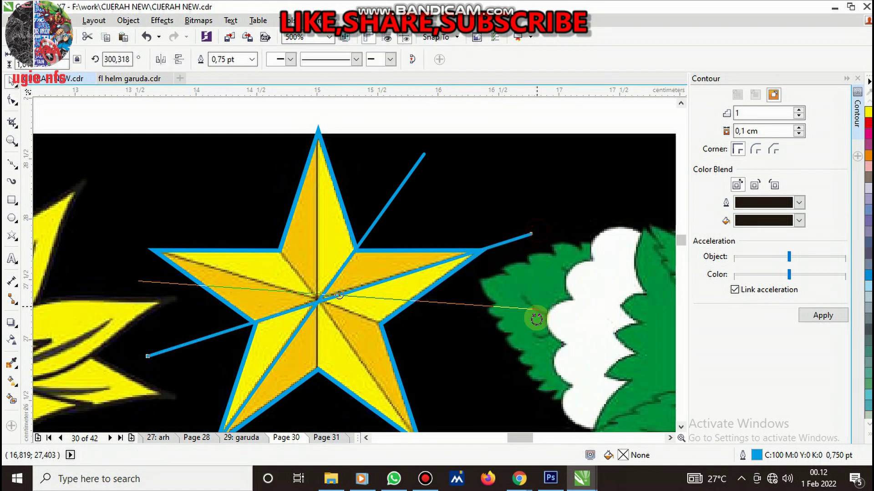
scroll(374, 296, up, 2)
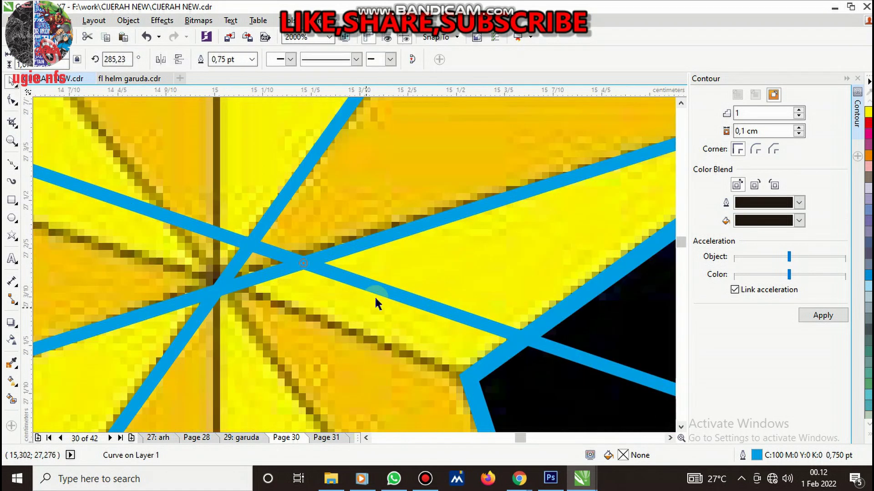
drag(377, 287, 332, 318)
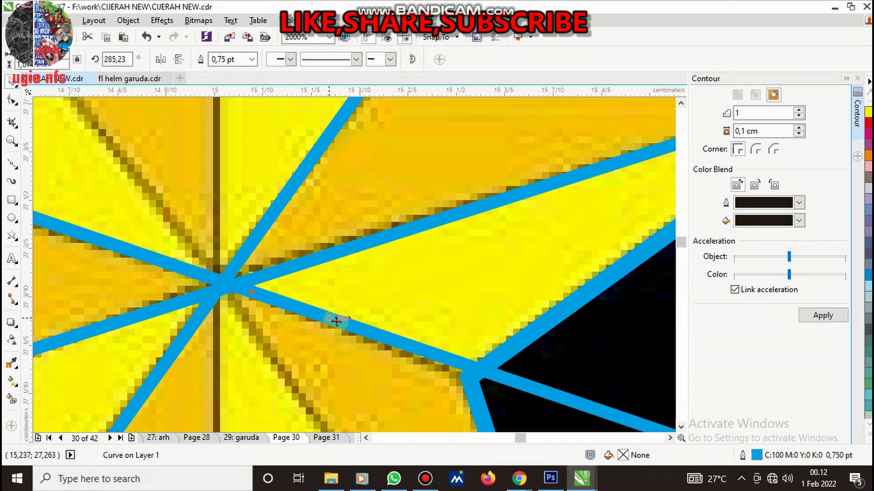
scroll(363, 354, down, 1)
scroll(312, 322, up, 1)
scroll(343, 297, up, 1)
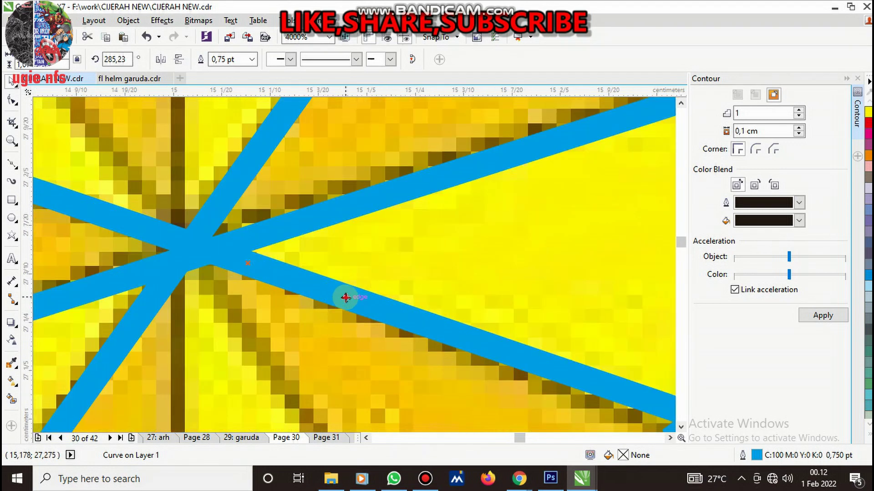
scroll(331, 300, down, 2)
scroll(348, 304, down, 2)
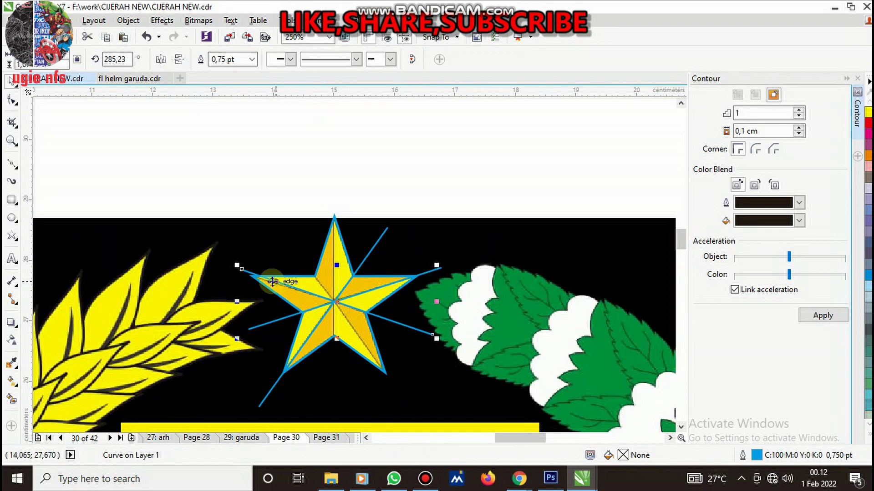
scroll(264, 278, up, 2)
Extend that line's left end further out past the star
double_click(177, 228)
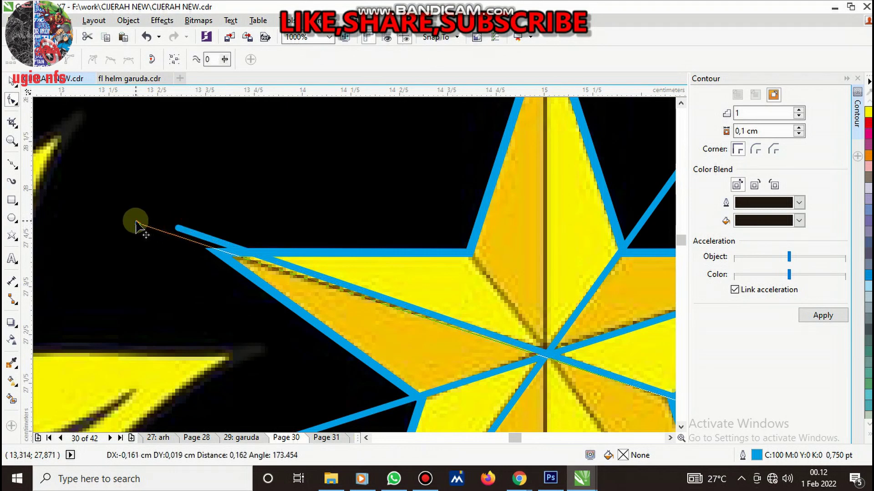
drag(147, 227, 137, 225)
scroll(137, 225, down, 1)
scroll(444, 339, up, 2)
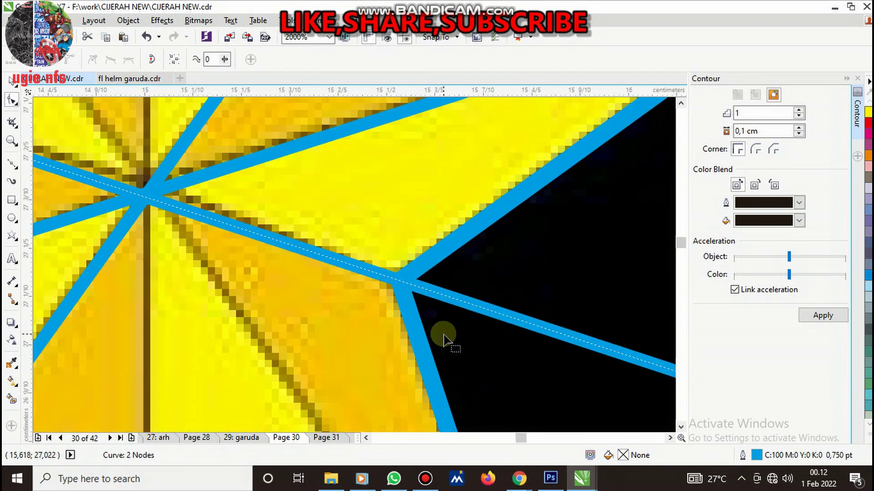
scroll(445, 341, down, 4)
Rotate another line around the centre so it follows a star ridge
key(space)
scroll(416, 336, up, 2)
click(433, 338)
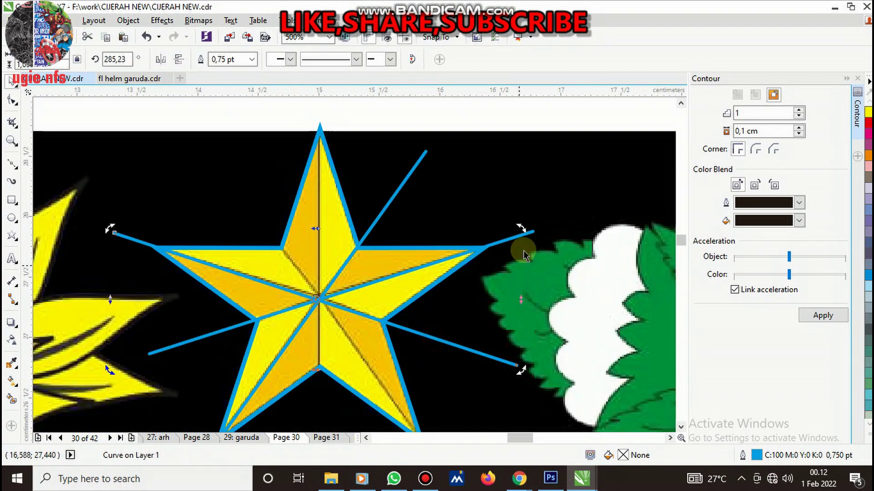
mouse_move(523, 229)
mouse_down()
mouse_move(495, 358)
mouse_move(508, 361)
mouse_up()
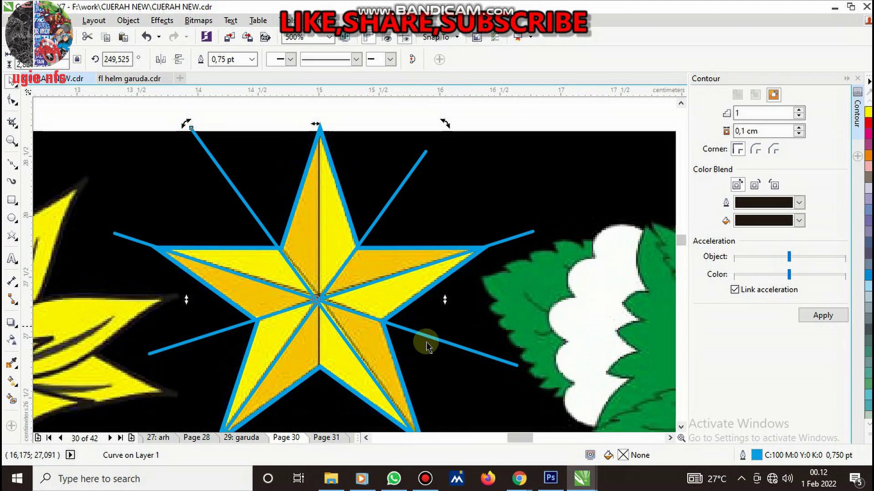
scroll(337, 340, up, 4)
drag(349, 321, 346, 274)
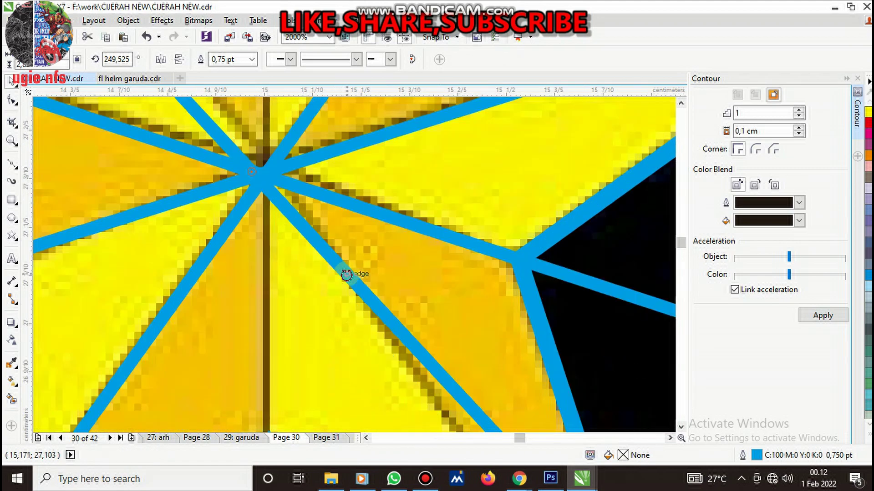
key(ctrl+z)
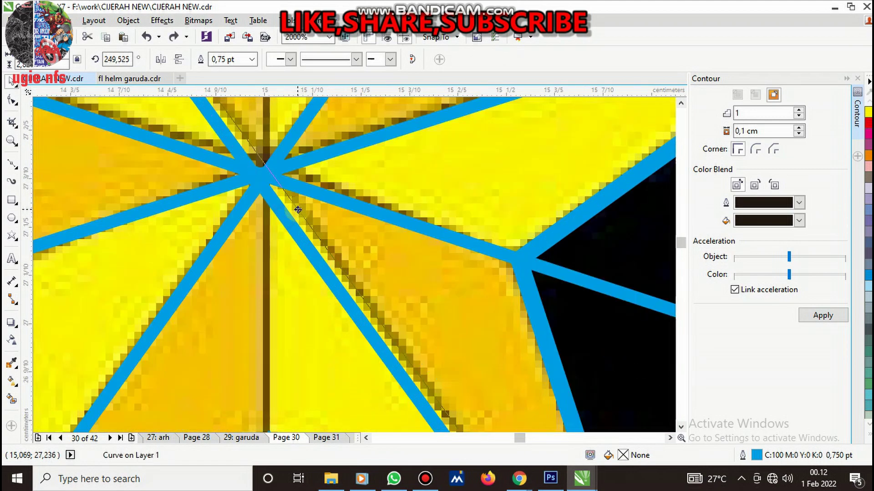
drag(298, 210, 292, 215)
scroll(293, 215, down, 4)
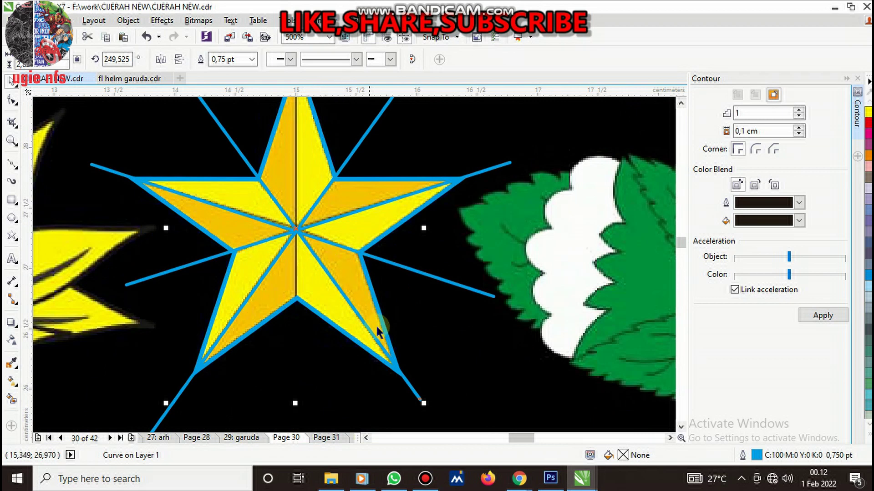
Stand a line vertically through the top point, extend its top, then select star and lines
click(405, 386)
drag(424, 404, 297, 411)
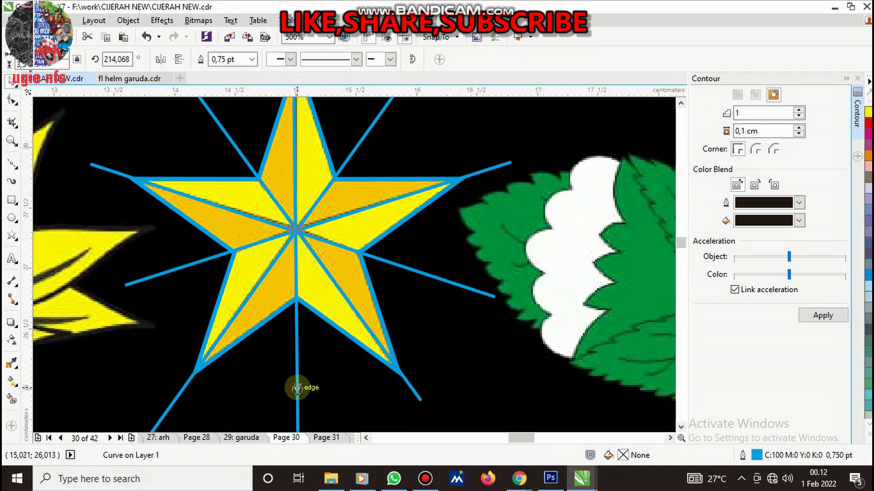
scroll(299, 387, down, 3)
scroll(297, 291, up, 5)
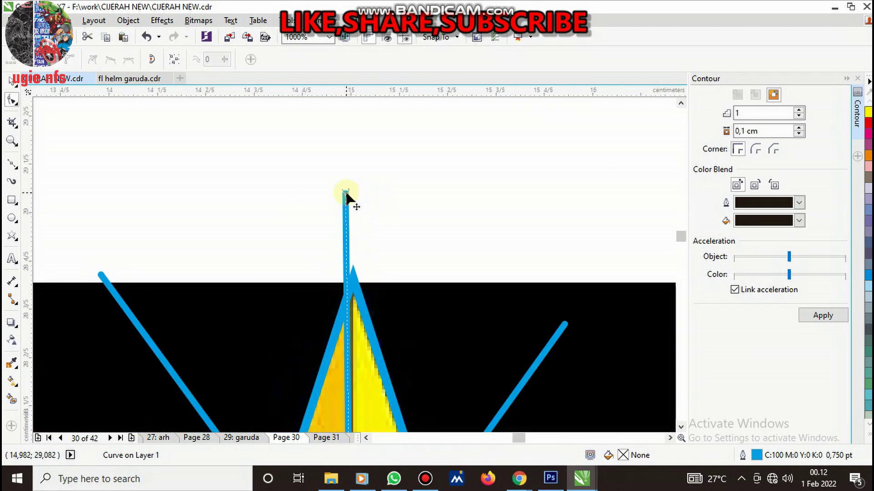
drag(345, 197, 352, 186)
scroll(354, 187, down, 5)
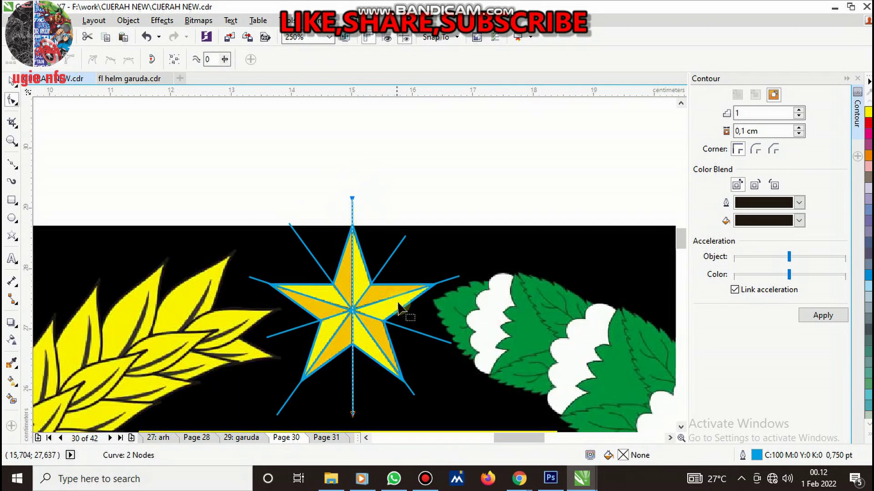
key(space)
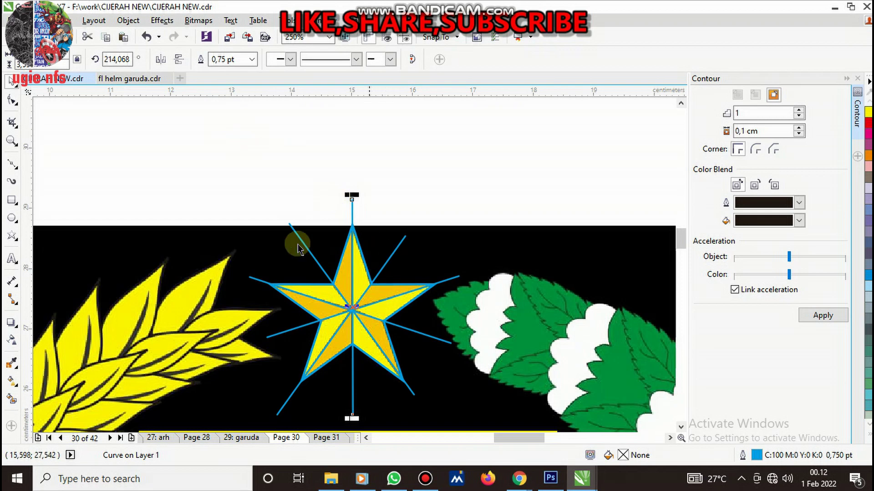
drag(230, 156, 471, 407)
Give the ridge lines a 1.0 pt outline, convert them to objects and group them
scroll(482, 423, down, 1)
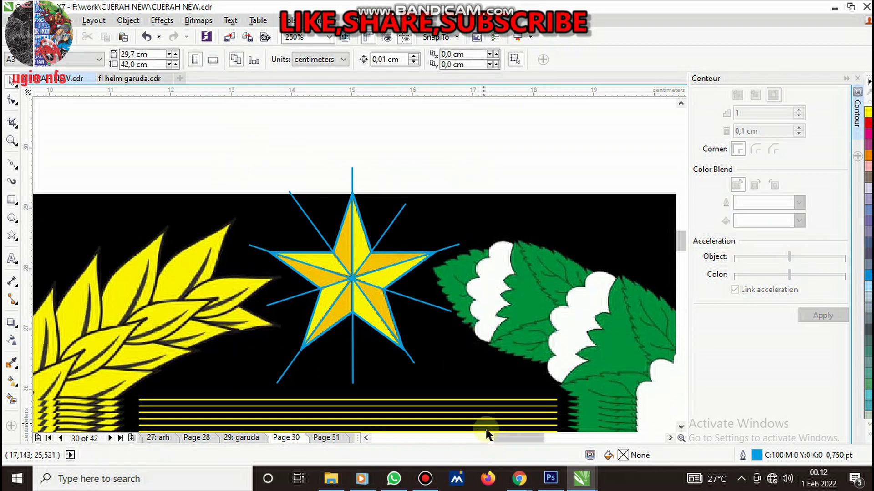
scroll(355, 231, up, 1)
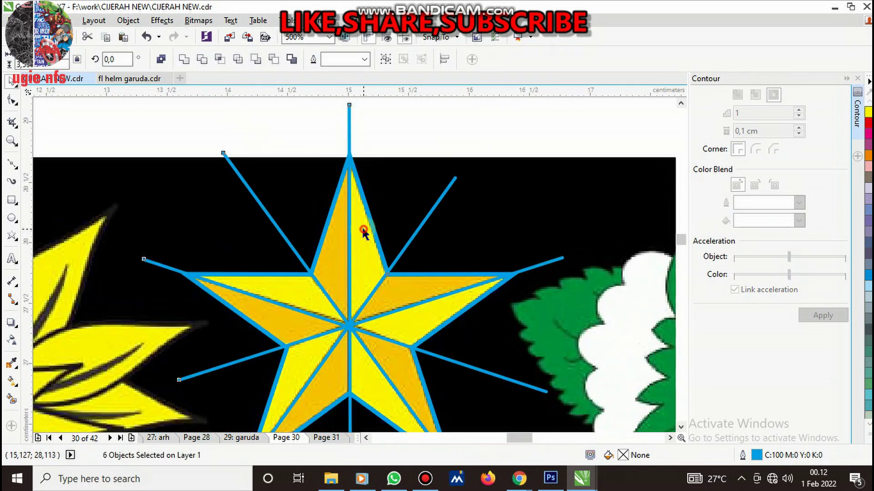
click(364, 61)
click(348, 107)
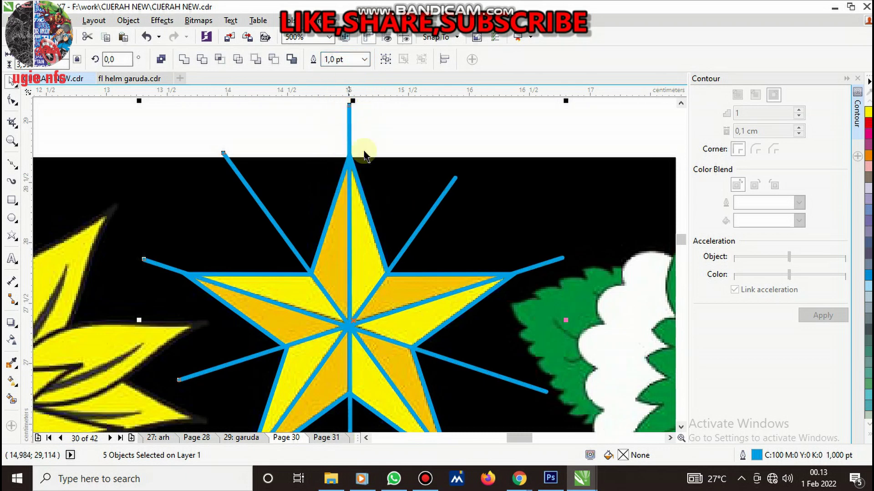
key(ctrl+shift+q)
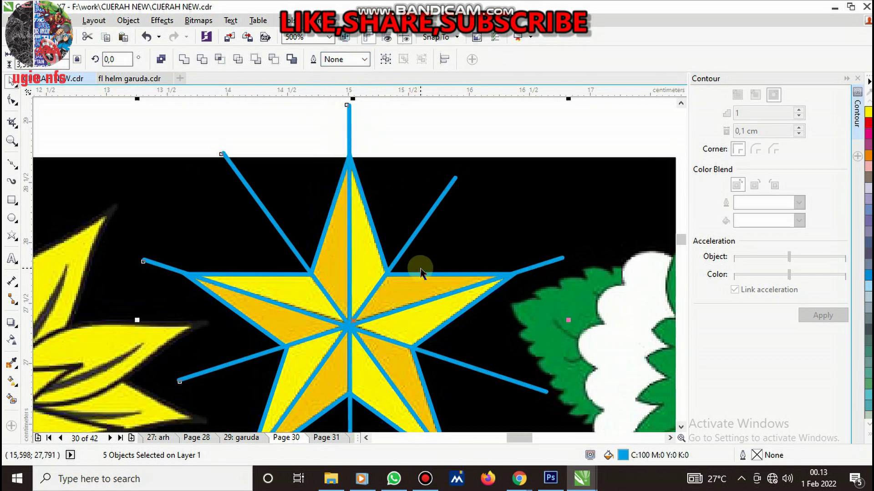
key(ctrl+g)
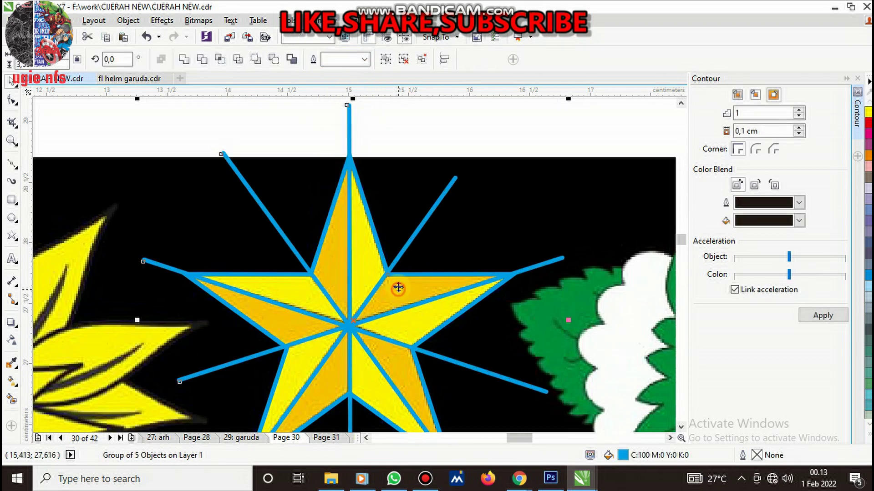
Select the star alone and fill it with solid yellow
shift+click(396, 287)
click(269, 117)
scroll(349, 217, up, 2)
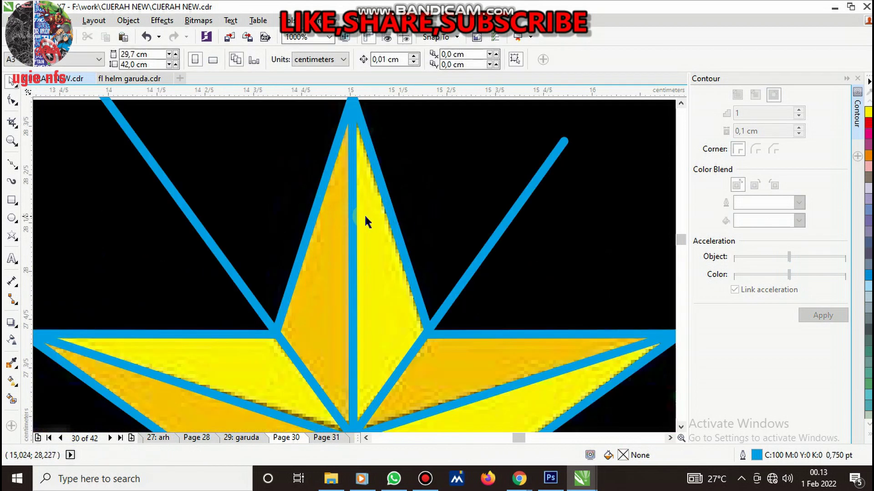
click(370, 215)
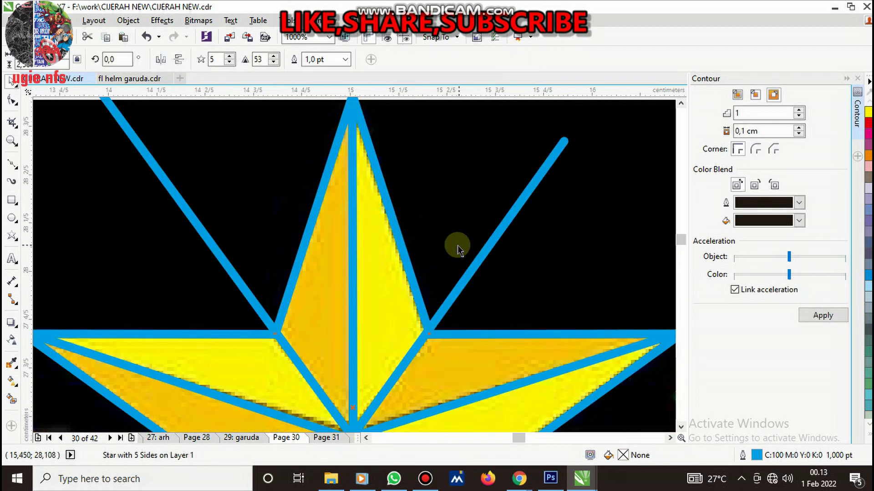
click(867, 117)
click(569, 248)
click(395, 238)
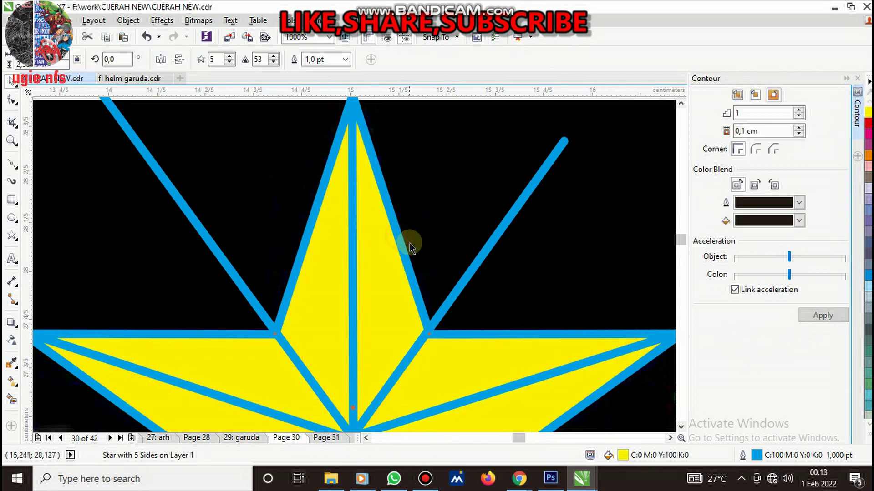
click(411, 249)
Align the ridge-line group with the star, then delete the blue ridge lines
scroll(411, 280, down, 3)
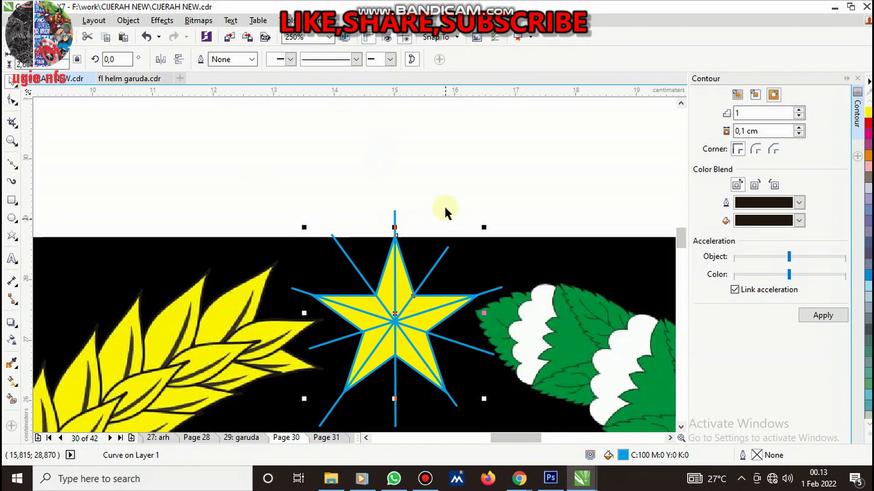
click(446, 212)
scroll(402, 280, up, 3)
click(596, 335)
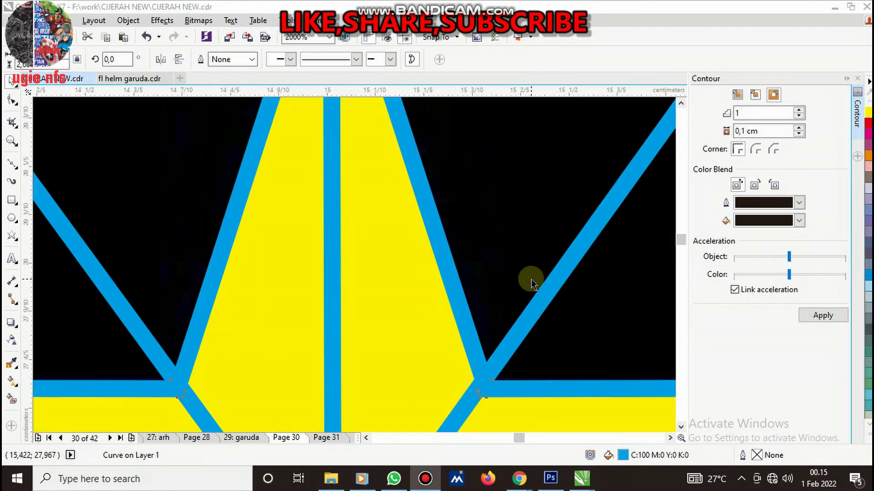
scroll(484, 258, down, 2)
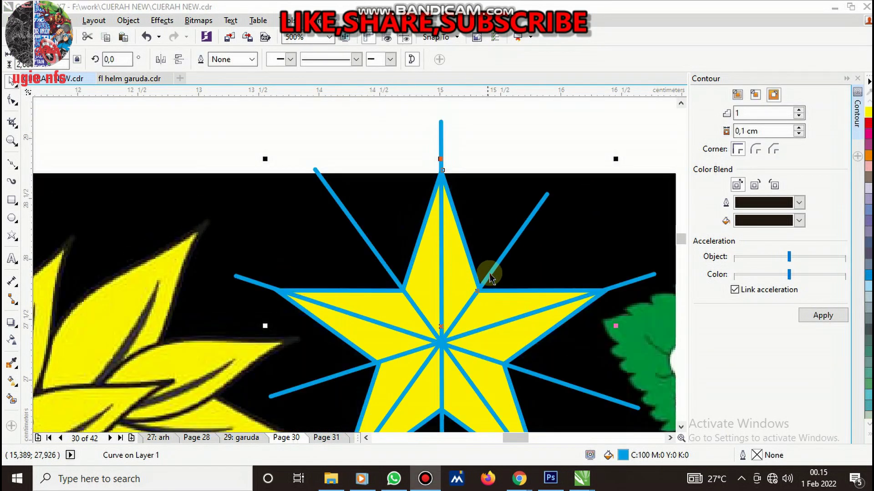
scroll(492, 261, up, 1)
mouse_move(499, 260)
mouse_down()
mouse_move(533, 274)
mouse_move(510, 278)
mouse_up()
shift+click(429, 260)
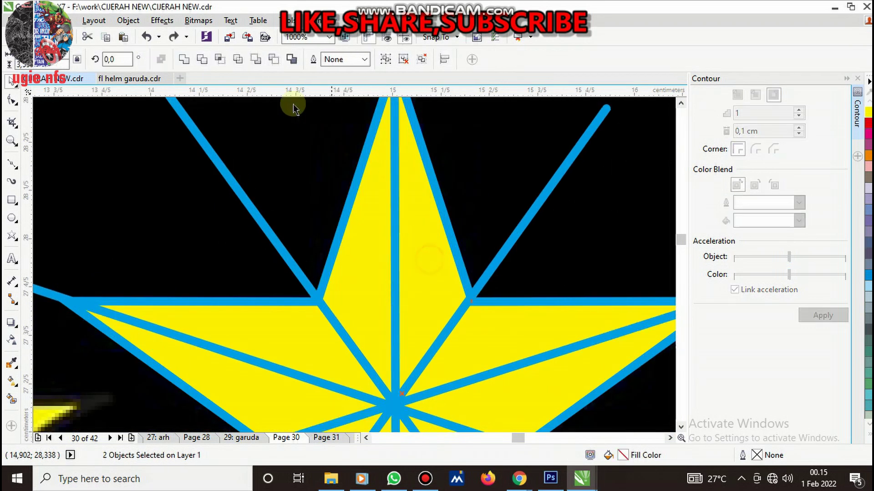
click(555, 220)
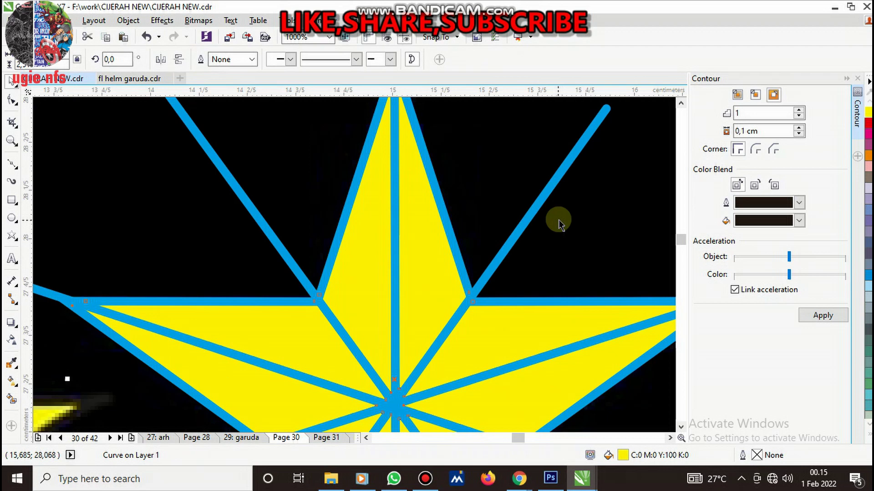
click(535, 203)
key(Delete)
Fill the star outline curve black and break it apart into separate pieces
click(457, 243)
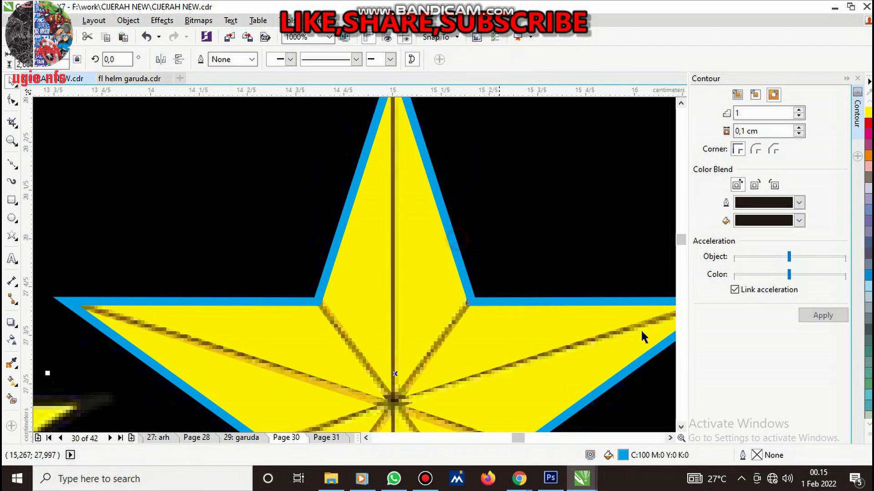
click(869, 433)
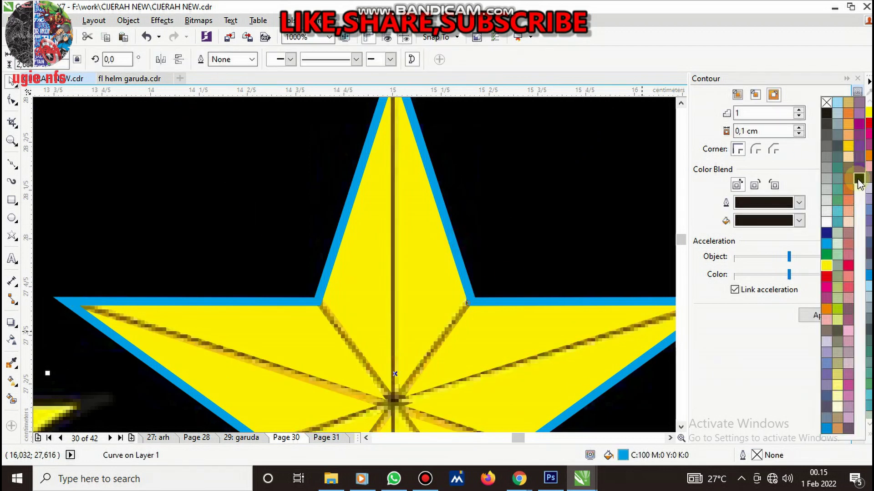
click(858, 180)
right_click(428, 298)
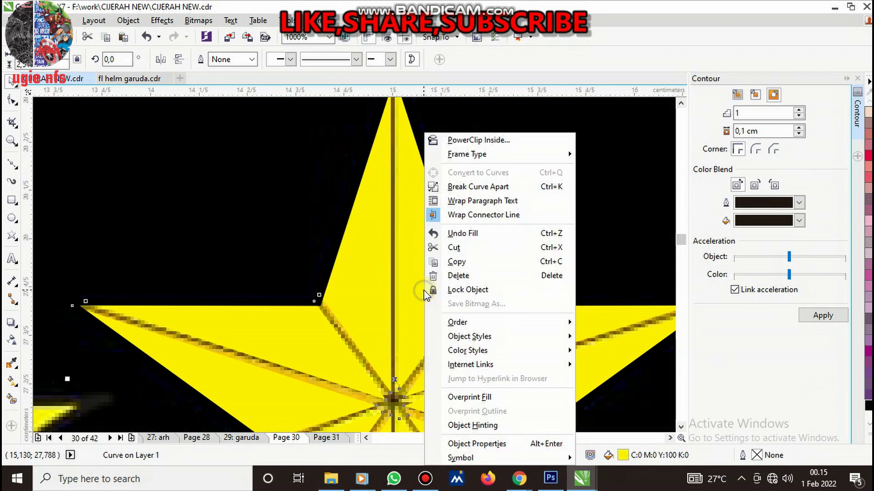
click(491, 187)
click(508, 256)
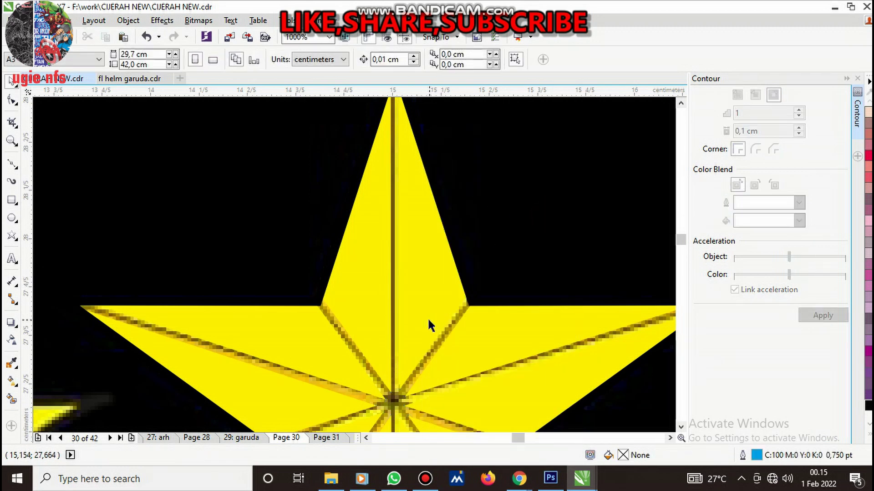
scroll(428, 319, down, 2)
scroll(430, 329, up, 1)
scroll(430, 327, down, 3)
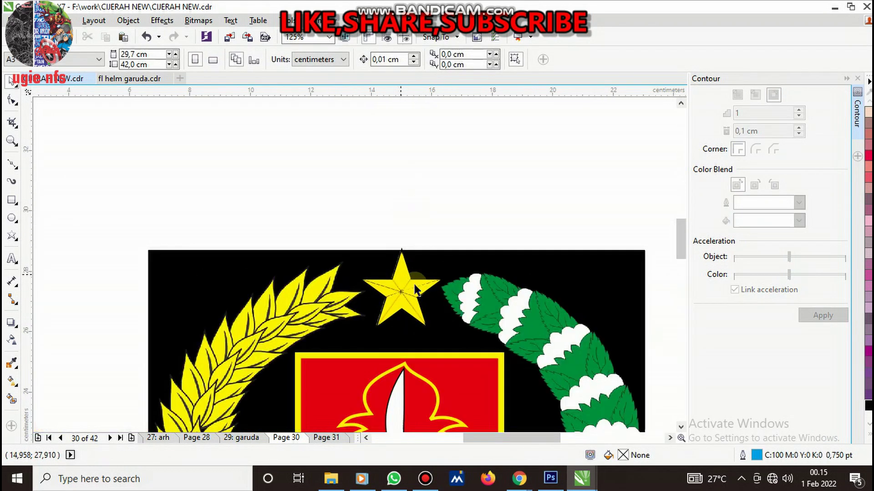
scroll(426, 331, down, 2)
scroll(412, 351, up, 2)
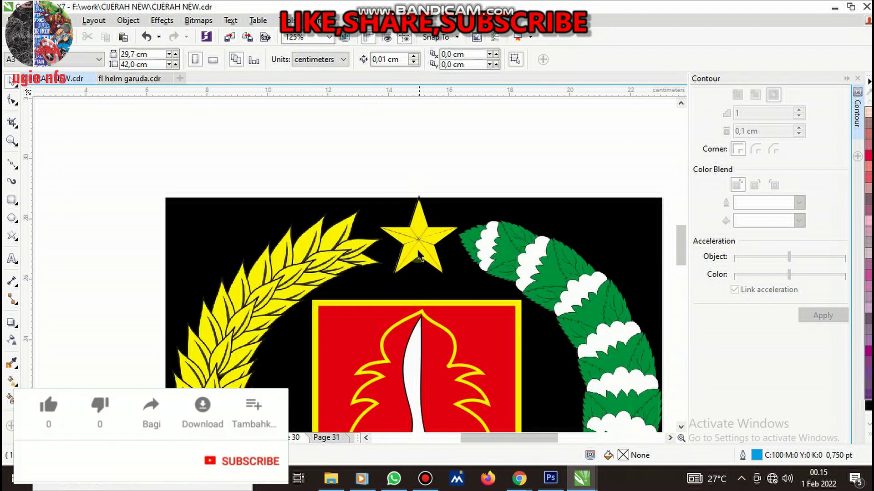
scroll(419, 254, up, 3)
scroll(419, 253, down, 5)
scroll(418, 336, down, 2)
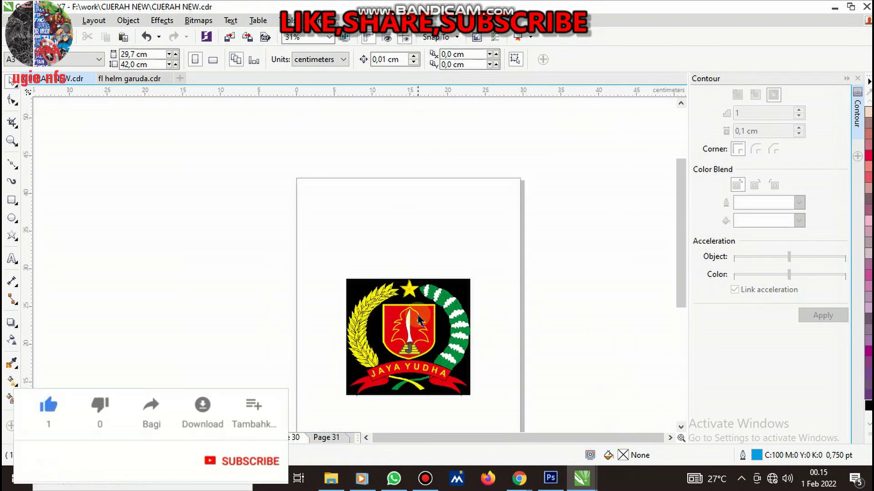
scroll(412, 296, up, 4)
scroll(386, 201, up, 2)
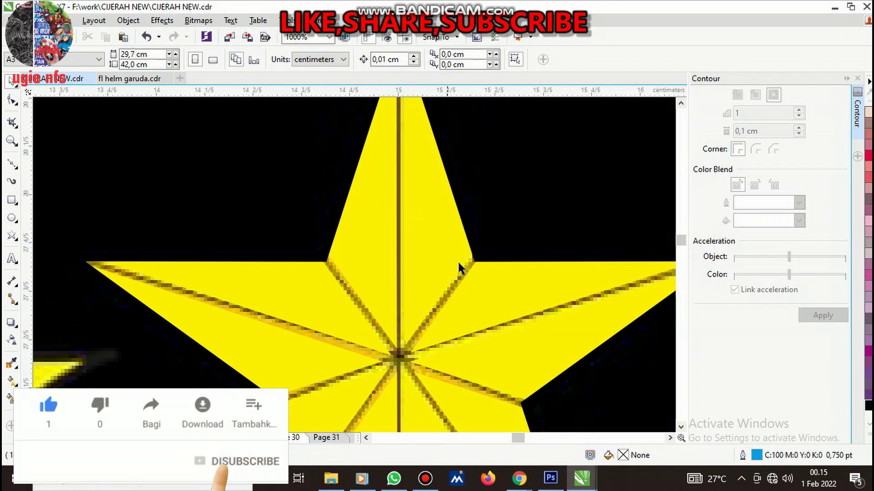
Edit the black star curve's nodes with the Shape tool, deleting surplus nodes at the top tip
scroll(482, 264, up, 1)
click(486, 253)
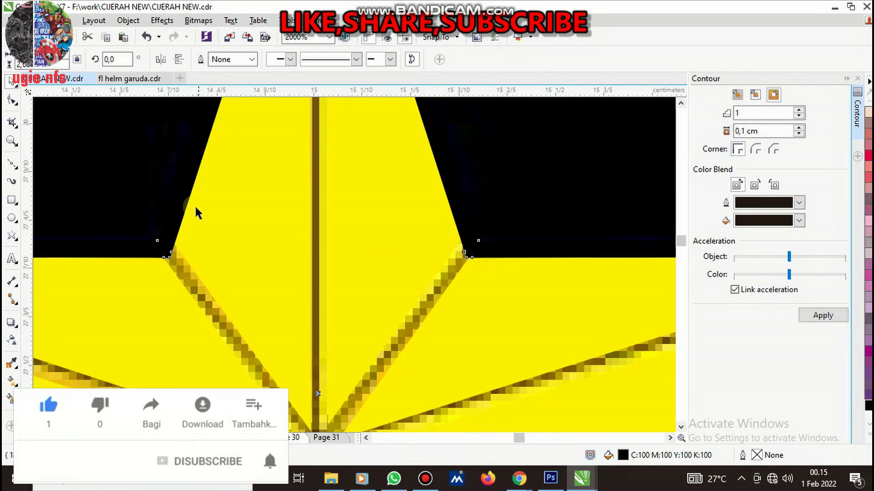
click(12, 101)
scroll(325, 236, down, 1)
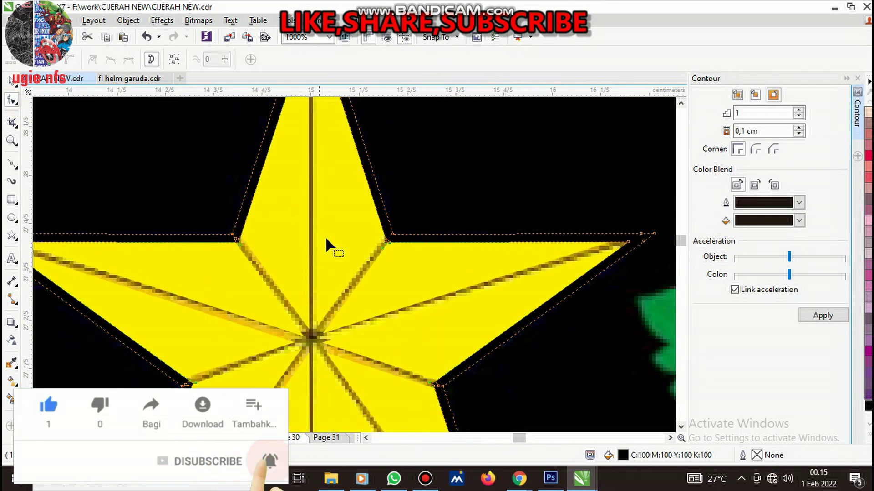
scroll(381, 249, up, 1)
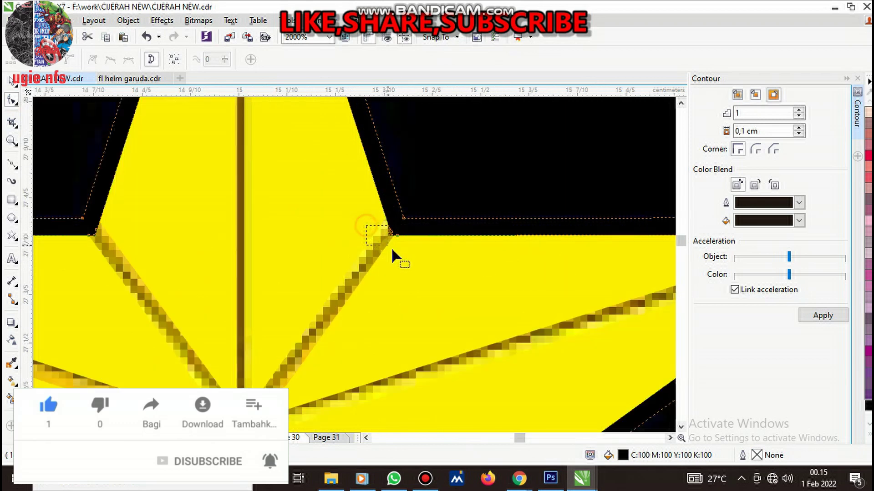
scroll(392, 255, down, 1)
scroll(377, 232, down, 1)
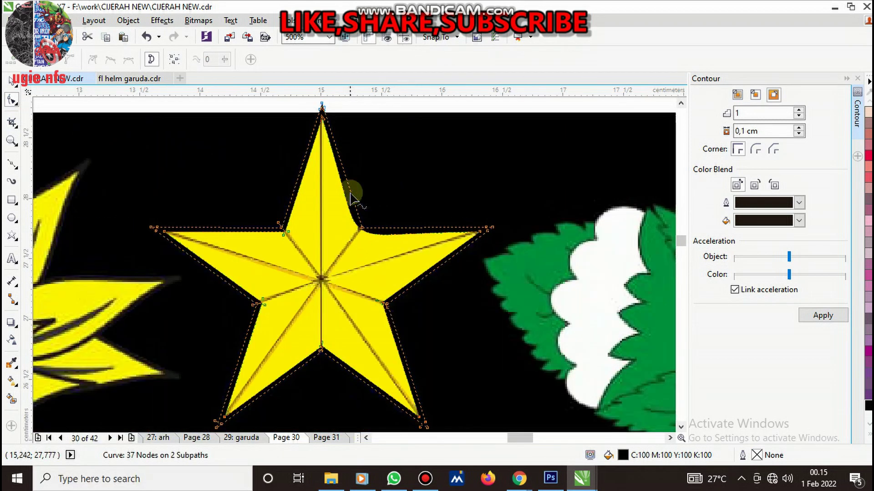
scroll(321, 111, up, 3)
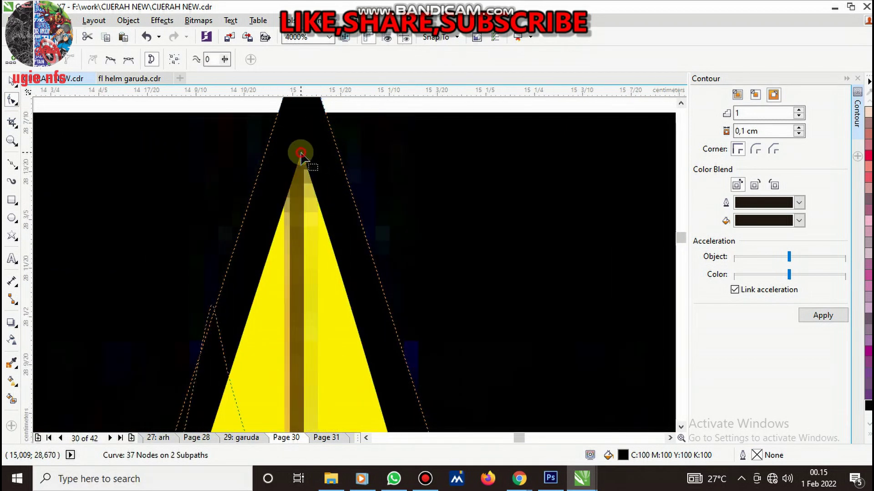
double_click(301, 154)
scroll(301, 154, down, 3)
scroll(324, 282, up, 2)
scroll(232, 284, up, 1)
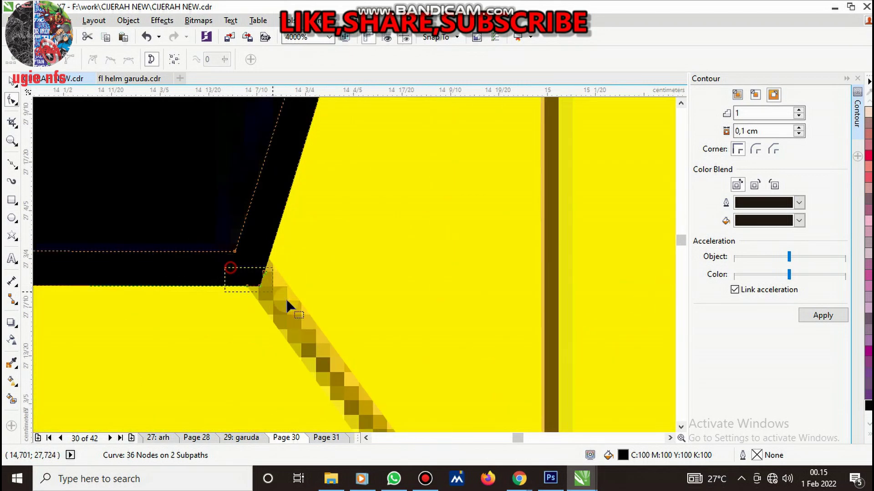
key(Delete)
scroll(286, 299, down, 1)
scroll(151, 247, down, 1)
scroll(172, 253, up, 3)
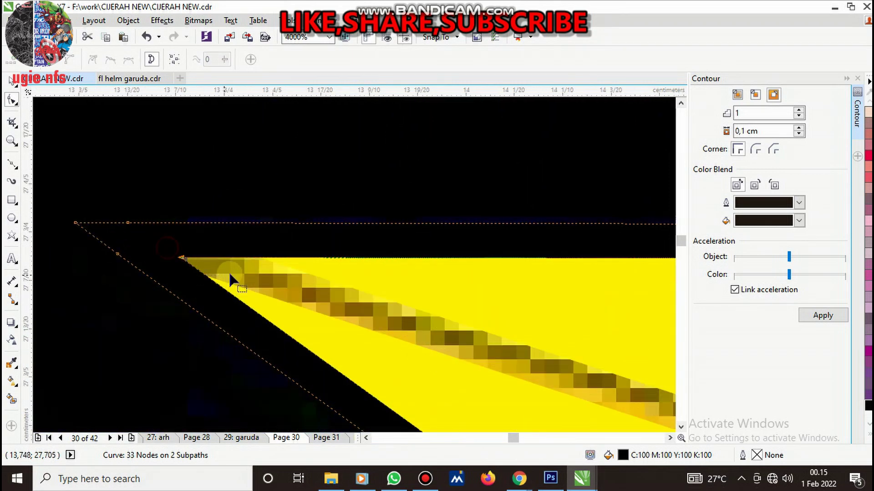
key(Delete)
scroll(230, 278, down, 2)
scroll(292, 252, down, 1)
scroll(273, 279, up, 2)
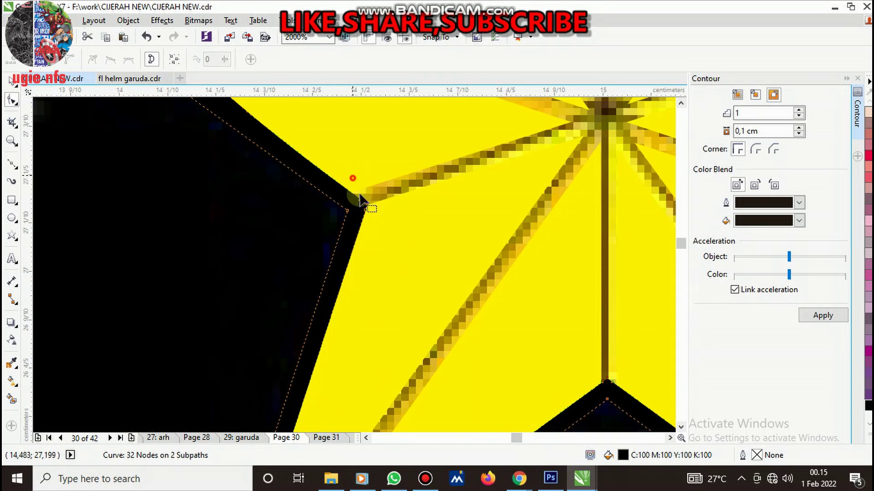
key(Delete)
Marquee-delete the remaining surplus corner, arc and edge nodes, leaving a 20-node curve
scroll(384, 210, down, 2)
scroll(362, 291, up, 2)
scroll(334, 342, down, 2)
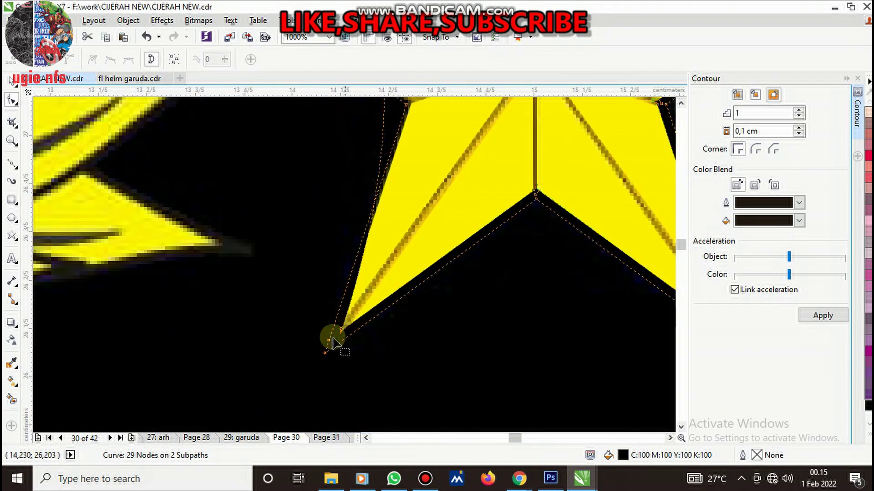
scroll(333, 342, up, 1)
drag(374, 278, 400, 302)
key(Delete)
scroll(321, 302, down, 1)
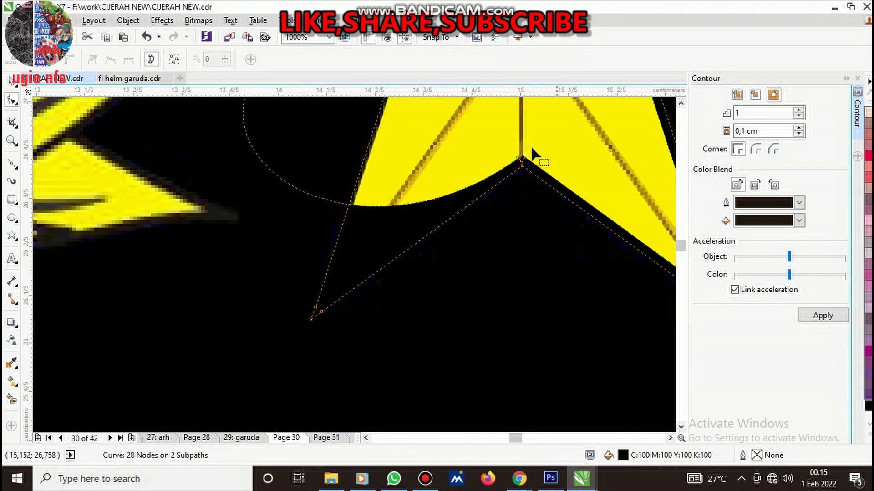
scroll(532, 155, up, 1)
drag(505, 139, 539, 175)
key(Delete)
scroll(449, 220, down, 2)
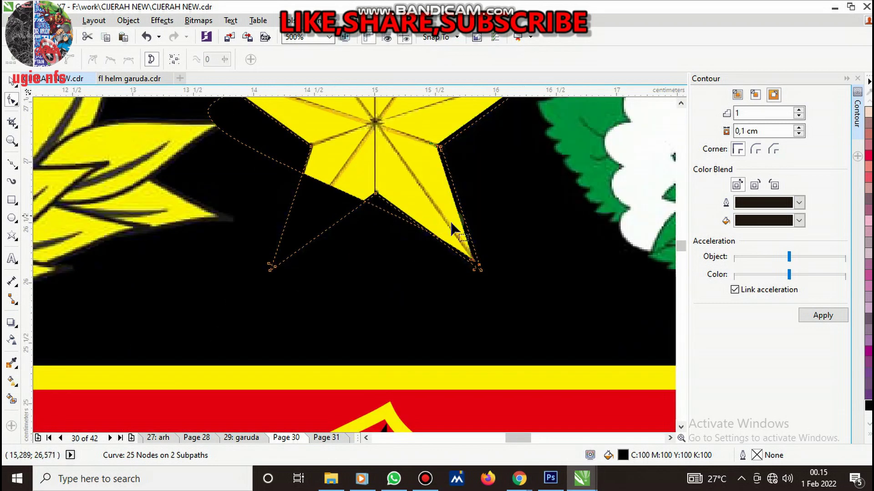
scroll(450, 220, up, 2)
scroll(444, 239, up, 1)
drag(444, 239, 476, 278)
key(Delete)
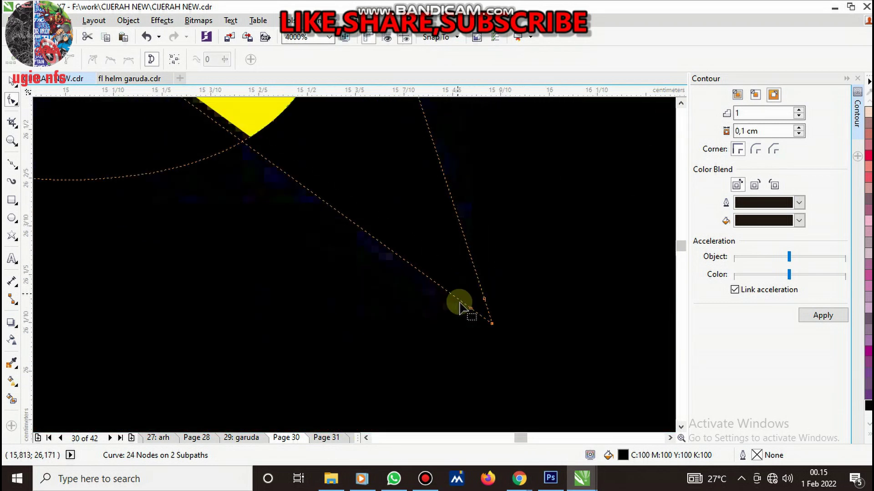
scroll(460, 305, down, 3)
scroll(442, 172, up, 2)
drag(407, 159, 429, 209)
key(Delete)
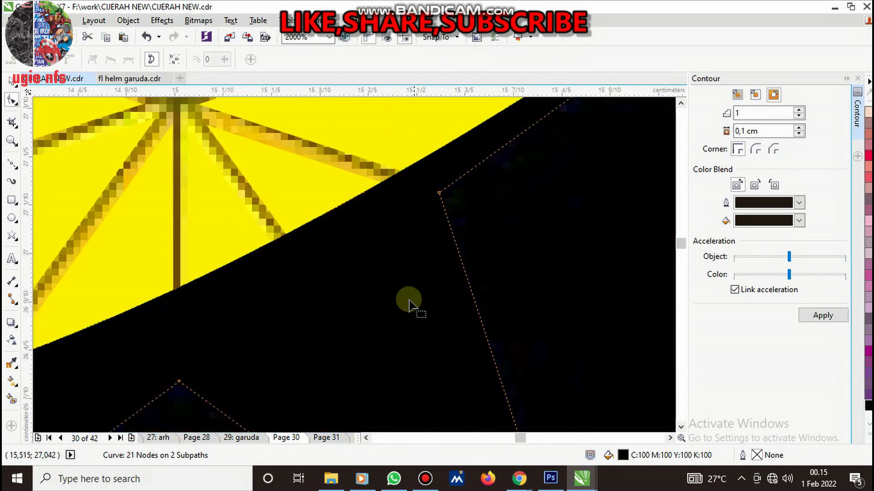
scroll(409, 302, down, 2)
scroll(532, 234, up, 4)
drag(530, 242, 571, 282)
key(Delete)
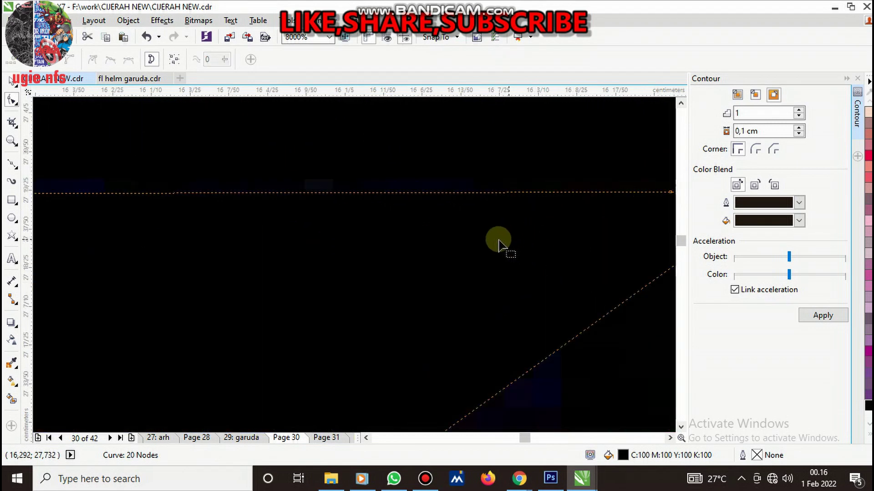
scroll(496, 241, down, 3)
key(space)
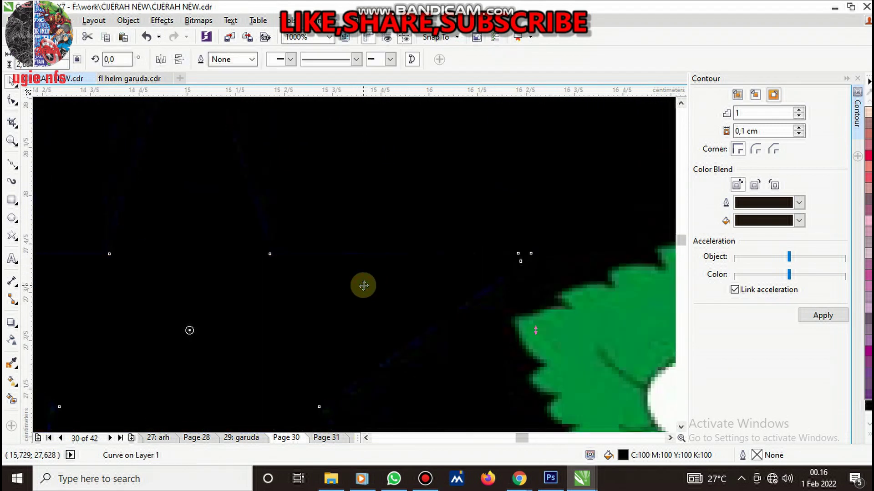
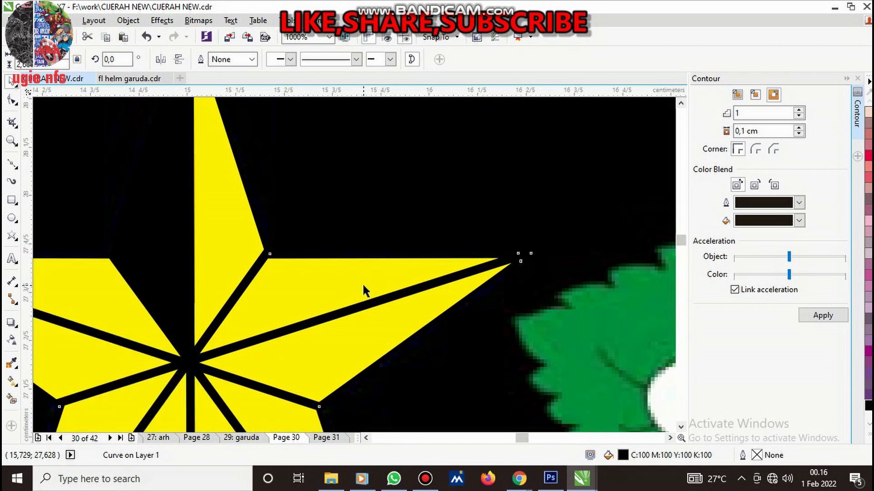
Group all 11 pieces of the star into one object
scroll(362, 282, down, 5)
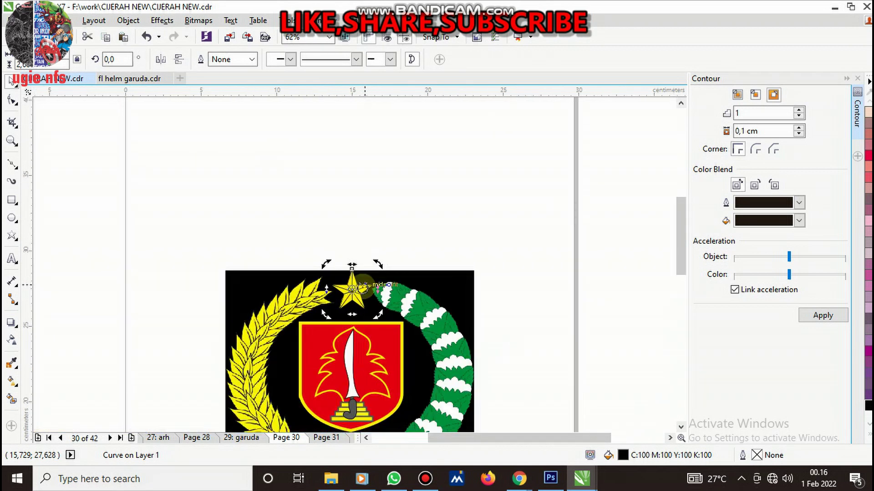
click(343, 247)
scroll(269, 230, up, 2)
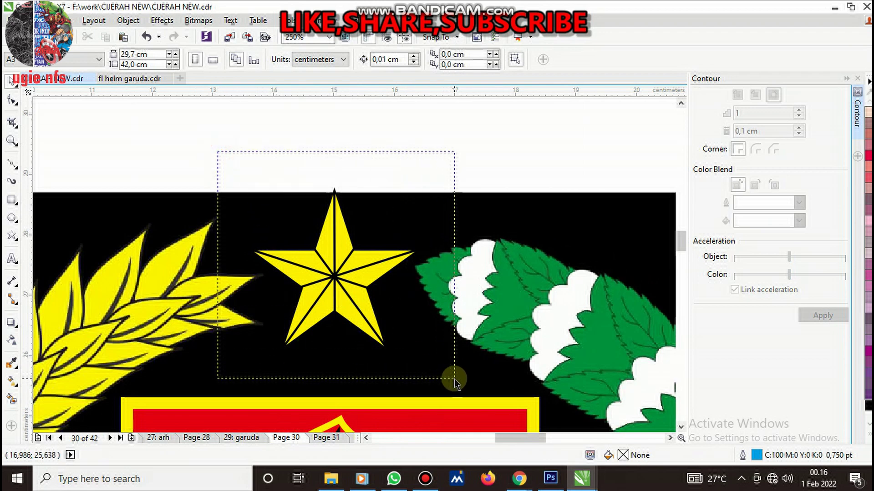
drag(364, 326, 457, 382)
key(ctrl+g)
click(473, 161)
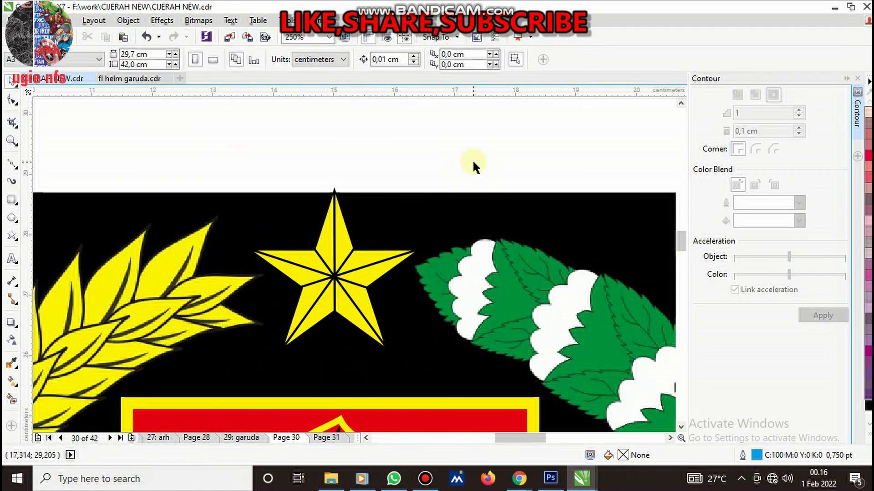
Zoom in on the green wreath leaves
scroll(424, 222, down, 2)
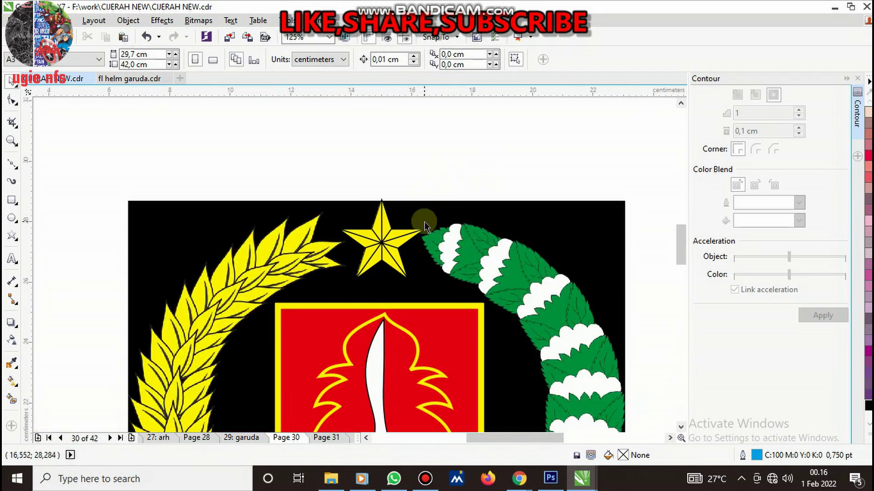
scroll(423, 222, down, 2)
scroll(392, 230, up, 2)
scroll(386, 236, down, 3)
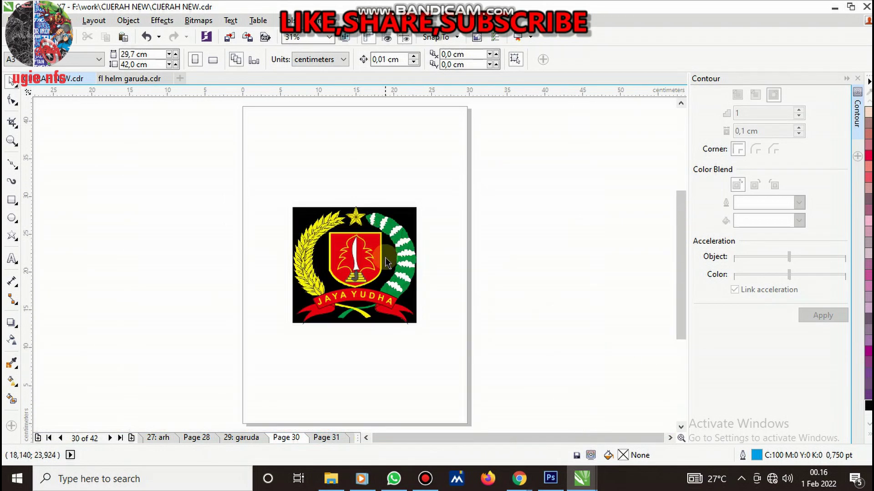
scroll(382, 273, up, 5)
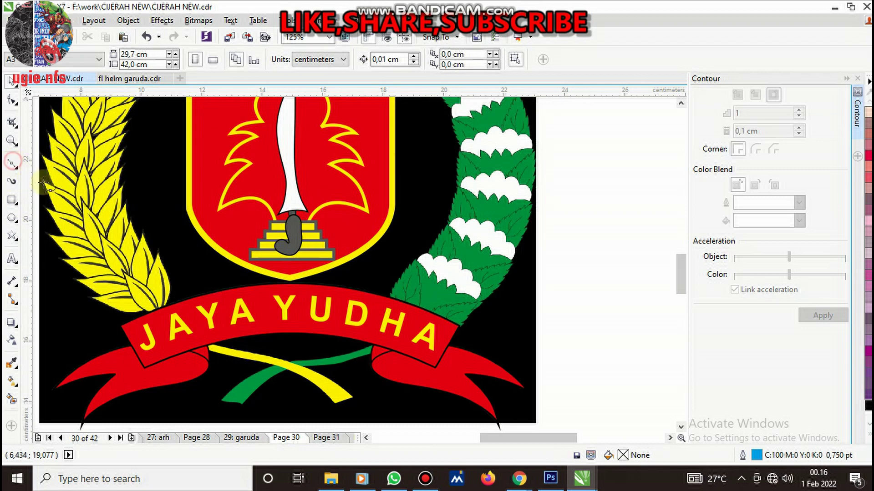
scroll(318, 277, down, 1)
scroll(315, 290, up, 1)
scroll(315, 289, up, 1)
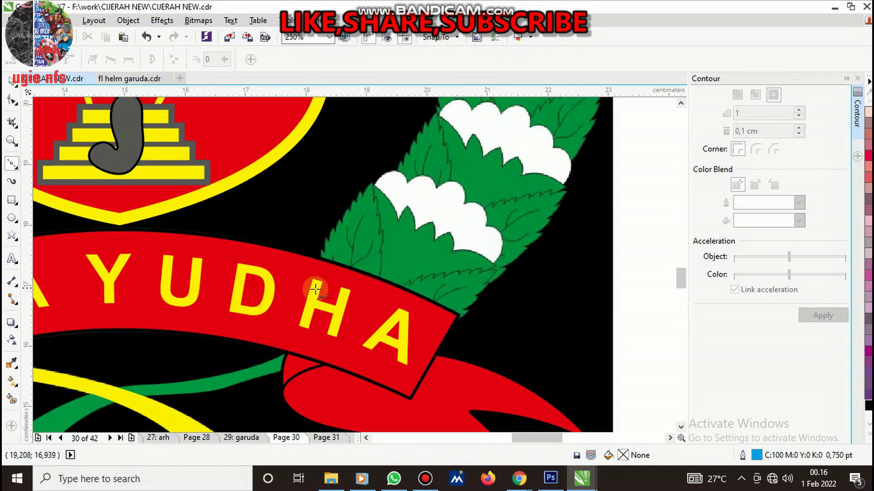
scroll(315, 290, down, 1)
scroll(287, 169, up, 1)
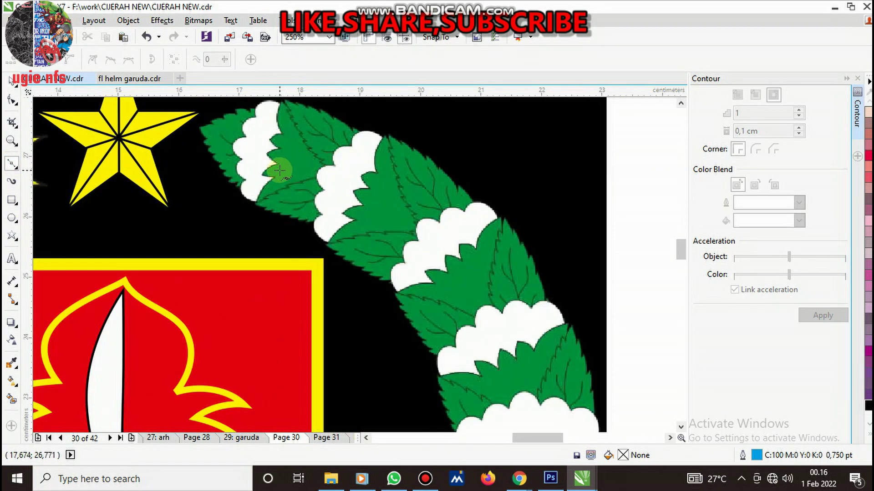
scroll(278, 174, down, 1)
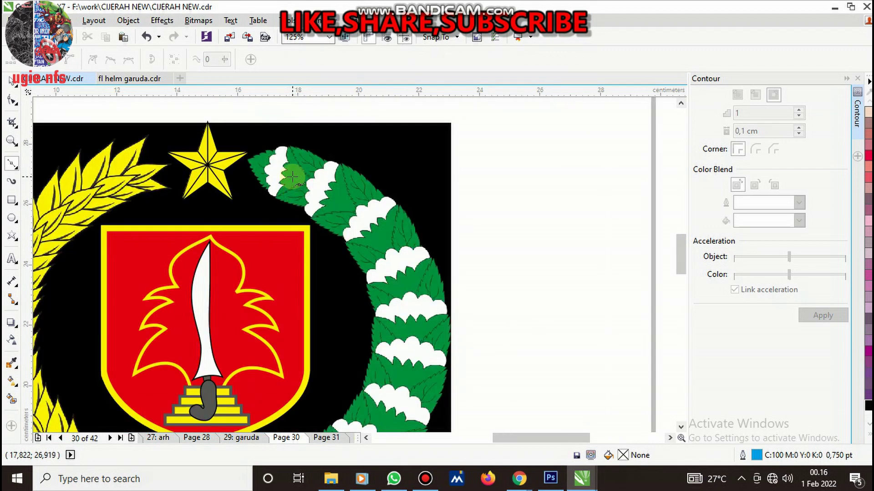
scroll(292, 179, up, 1)
scroll(289, 176, up, 1)
scroll(290, 175, down, 3)
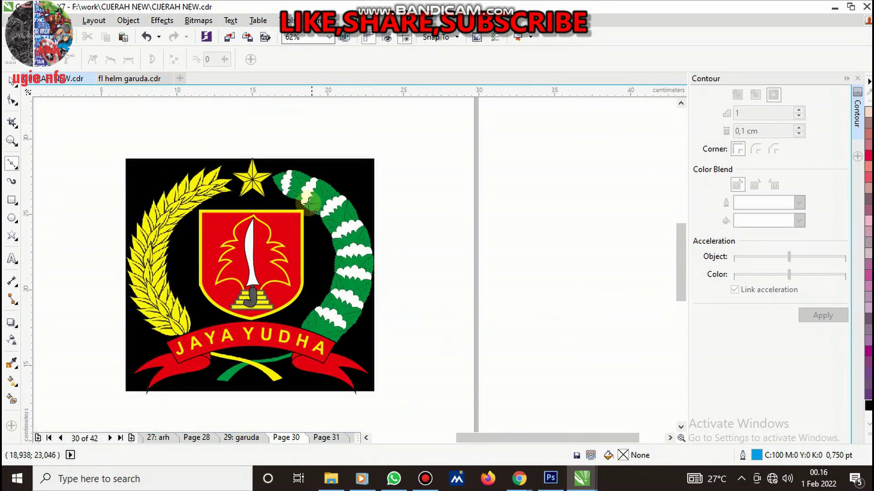
scroll(298, 177, up, 3)
scroll(312, 196, down, 2)
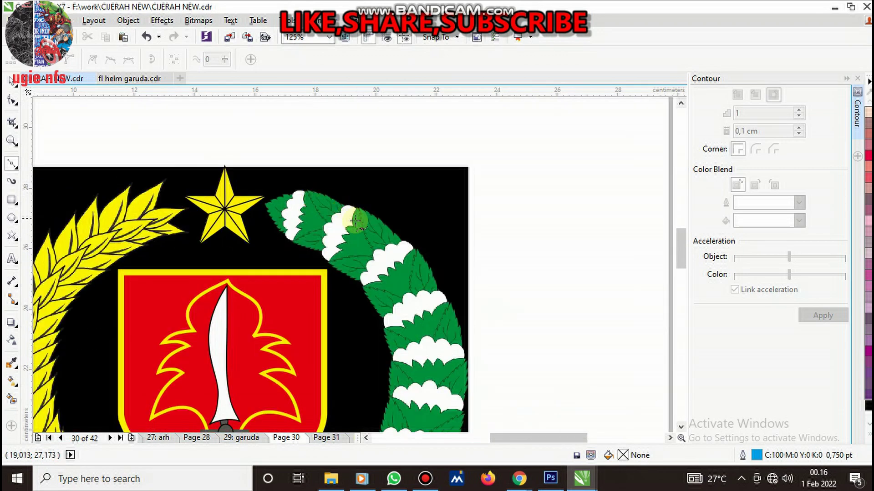
scroll(356, 221, up, 1)
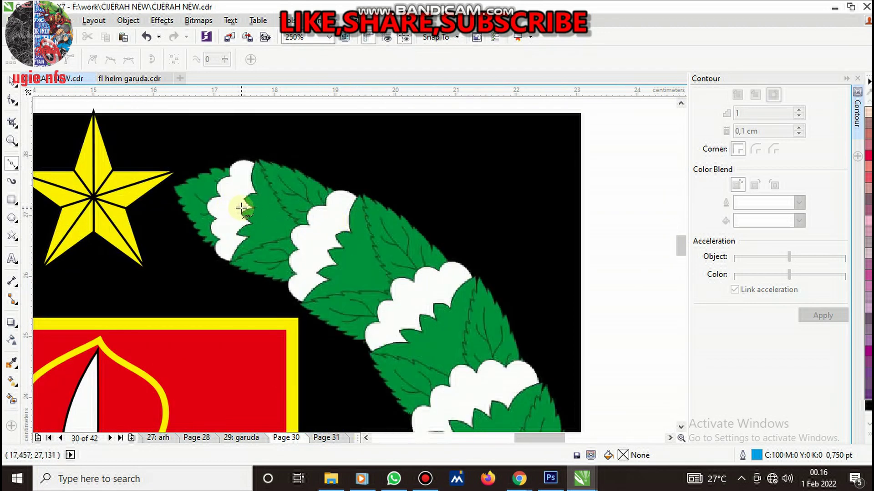
scroll(371, 241, down, 1)
scroll(422, 269, down, 2)
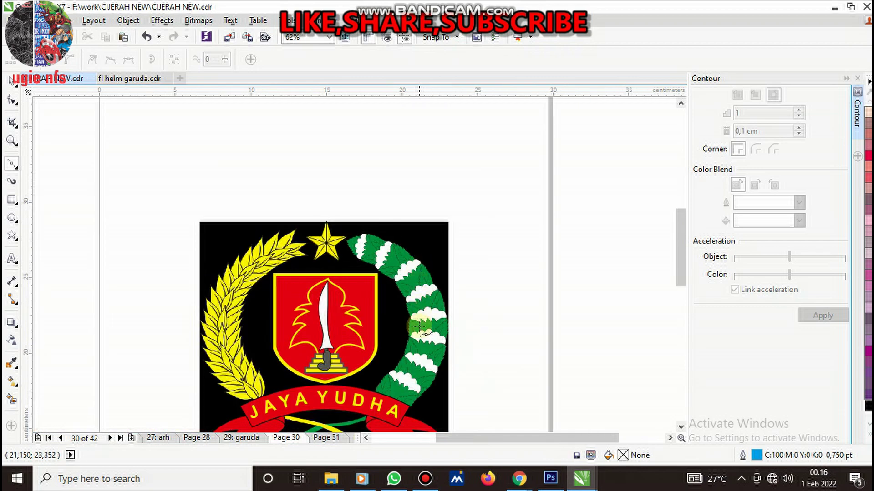
scroll(421, 349, up, 2)
scroll(350, 167, up, 3)
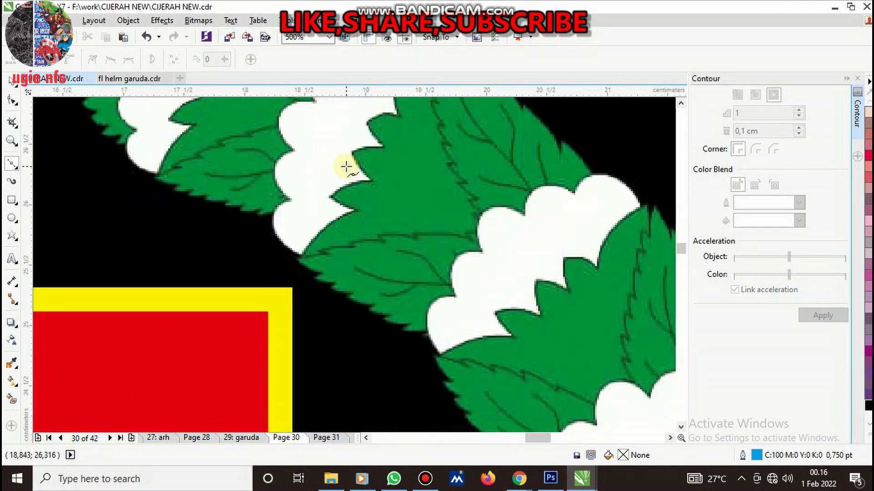
scroll(375, 218, up, 1)
scroll(386, 215, up, 2)
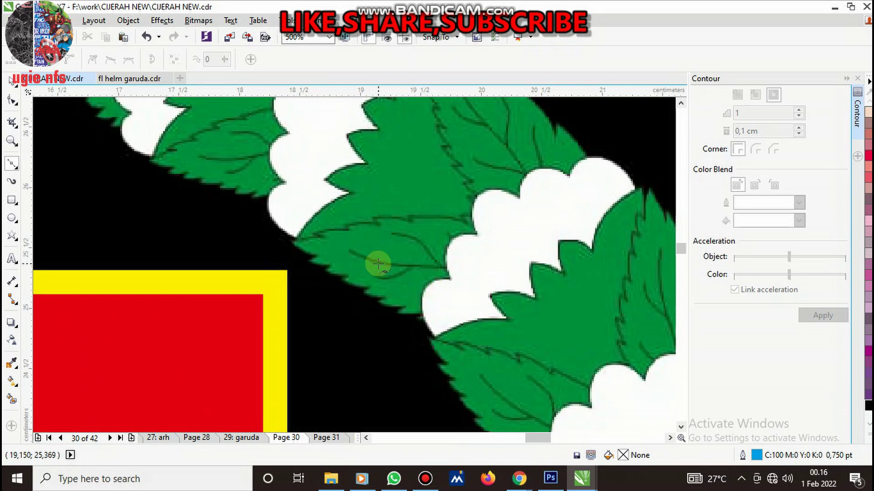
scroll(380, 257, down, 2)
scroll(378, 265, up, 2)
scroll(378, 265, up, 2)
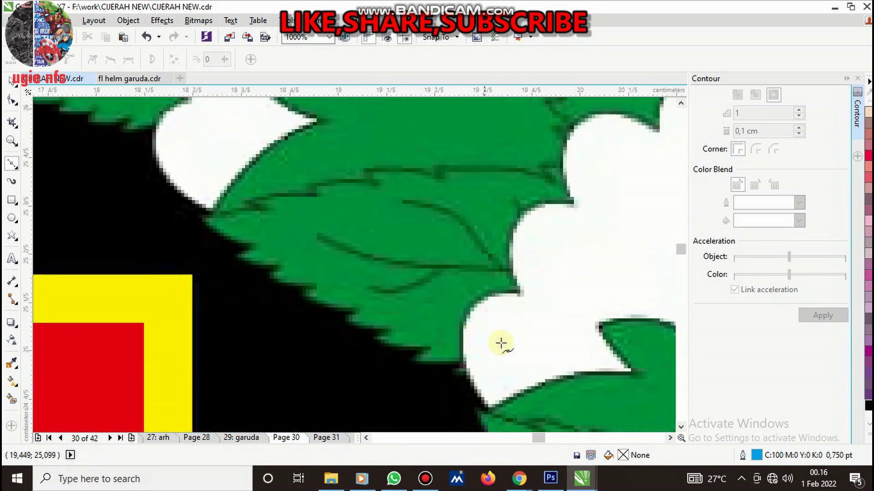
Start a Bezier outline along the green leaf's lower serrated edge
click(513, 374)
scroll(513, 374, up, 2)
click(439, 366)
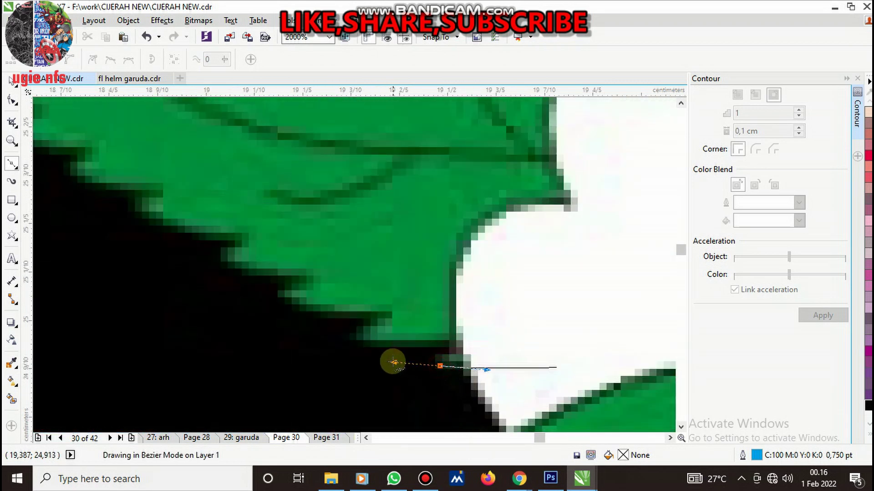
click(477, 341)
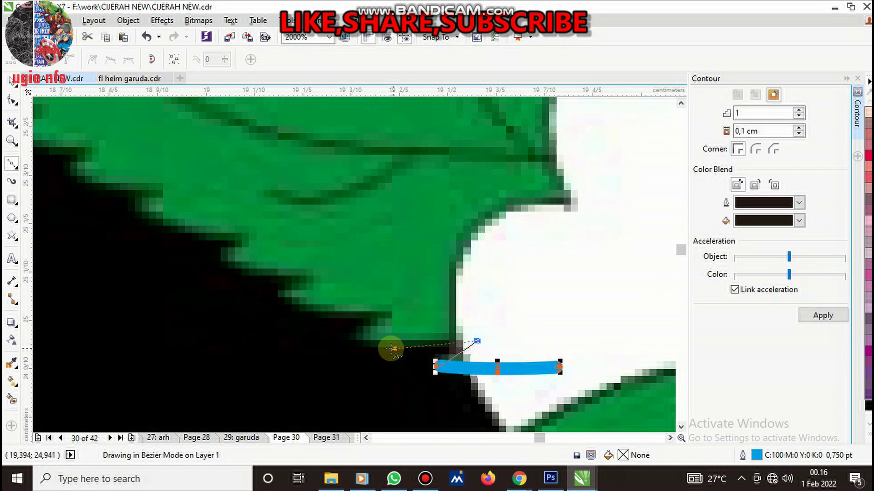
click(346, 339)
click(394, 314)
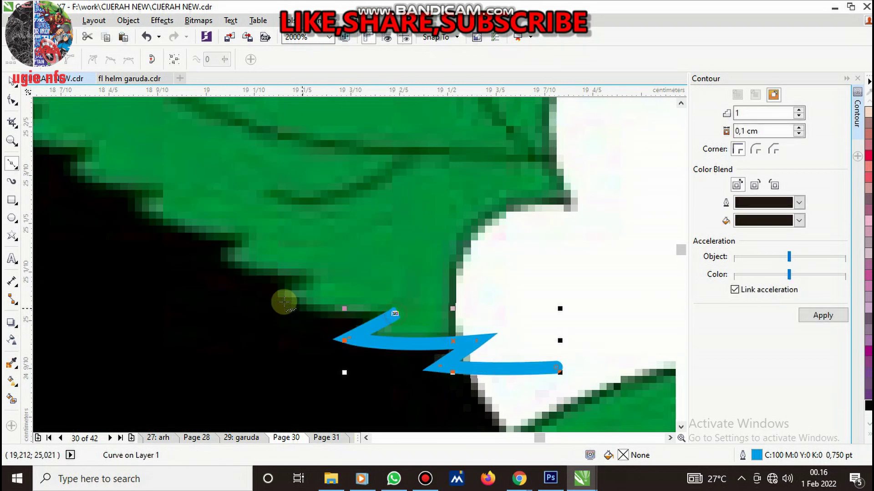
drag(268, 290, 320, 278)
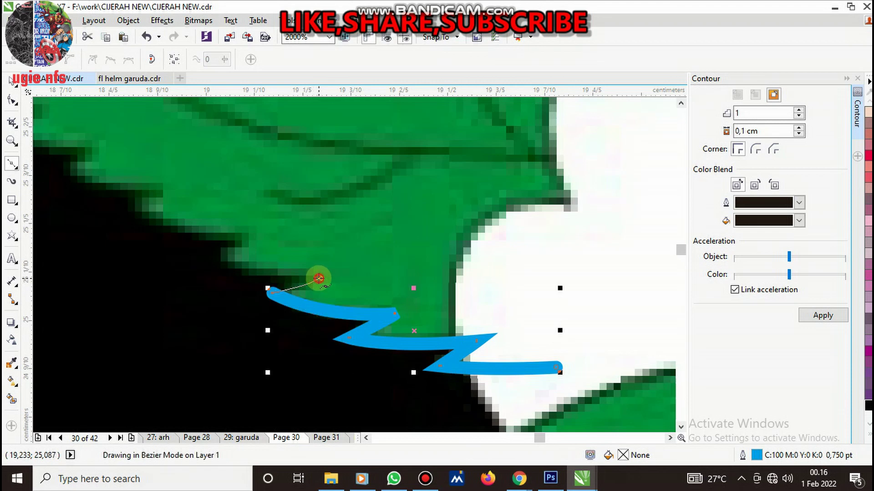
click(217, 253)
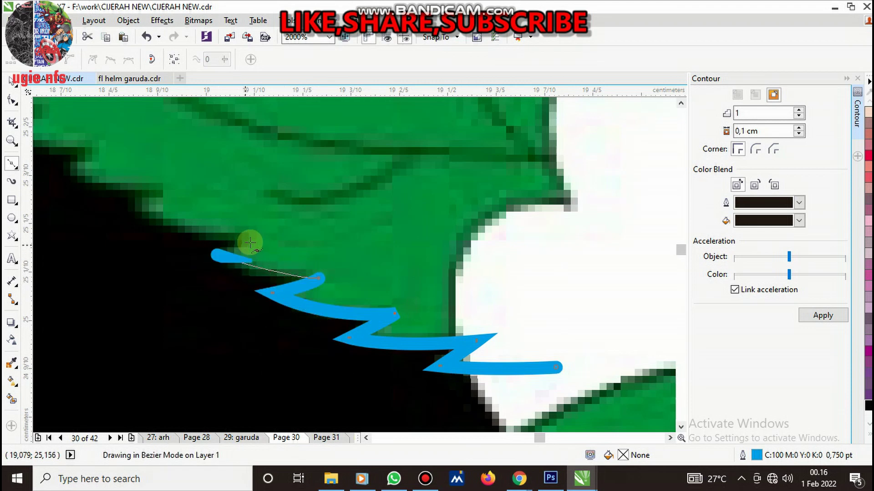
Continue the traced outline with curved points along the leaf's upper edge
scroll(217, 235, down, 2)
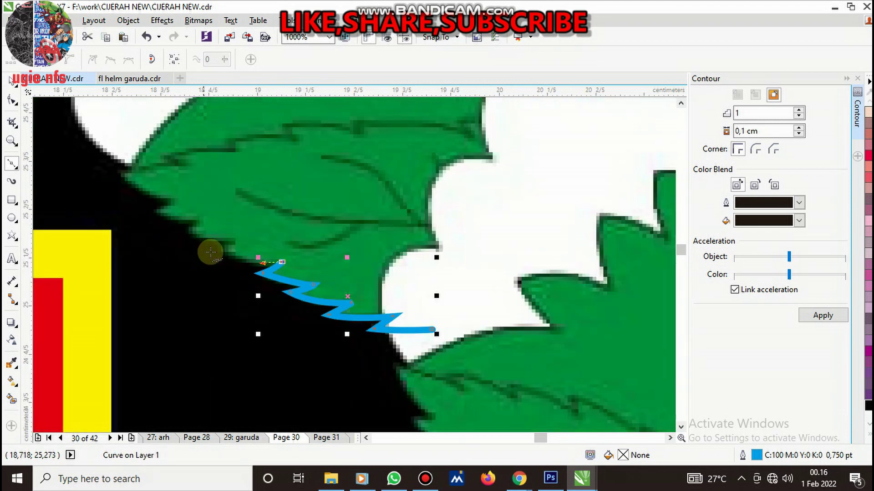
scroll(220, 254, up, 2)
drag(240, 257, 295, 239)
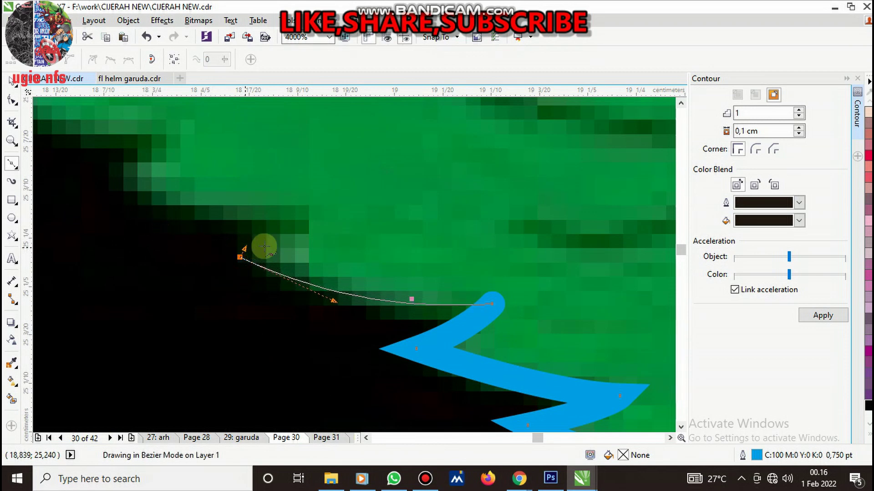
click(318, 219)
scroll(244, 215, down, 1)
scroll(354, 287, down, 1)
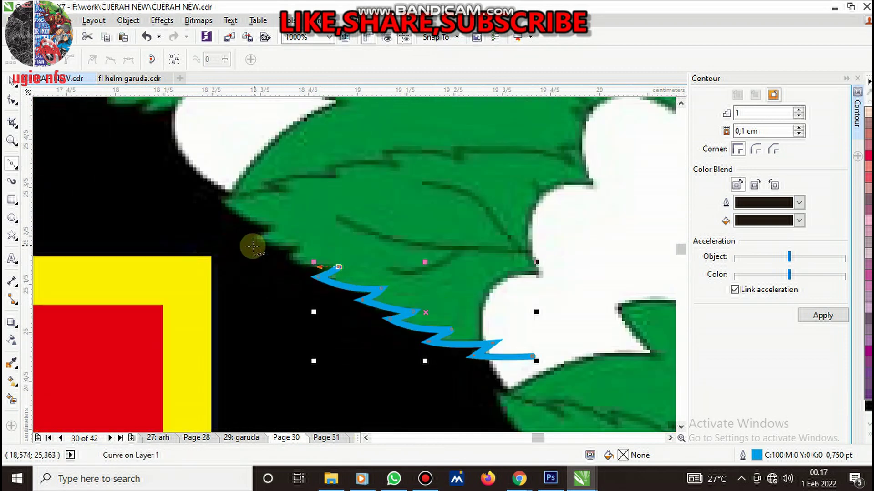
scroll(250, 248, up, 1)
drag(312, 265, 359, 244)
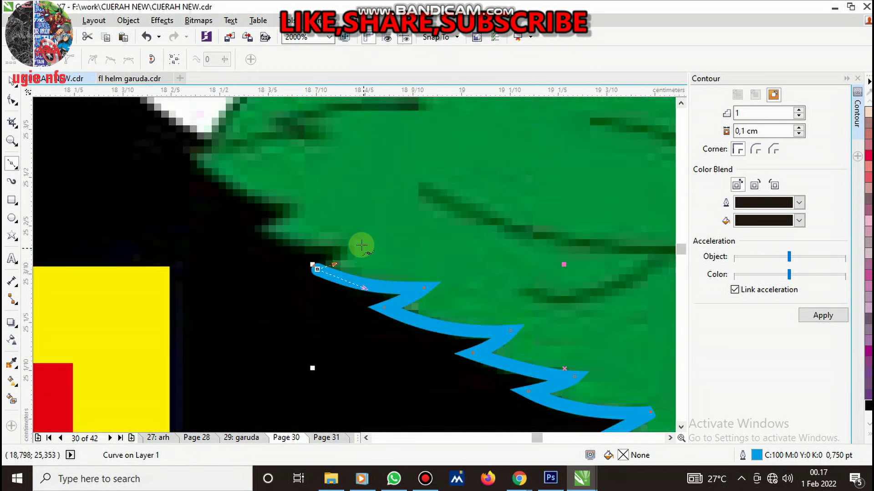
drag(241, 224, 299, 210)
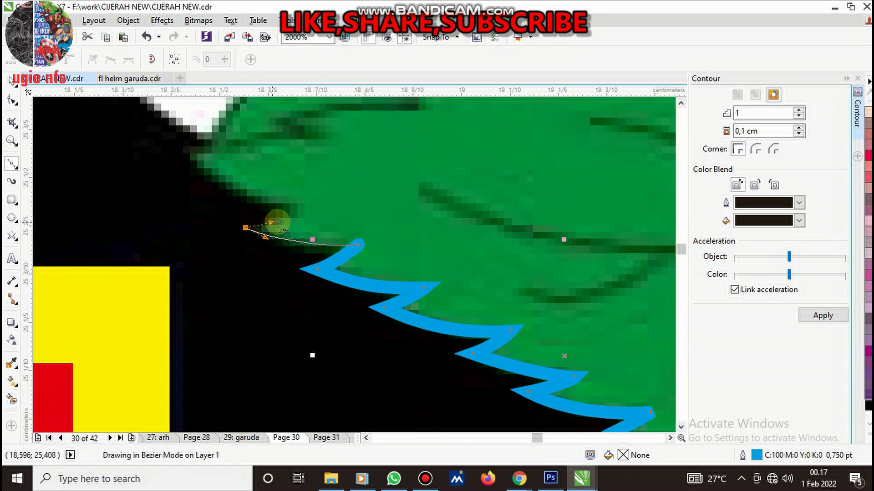
click(299, 210)
drag(182, 150, 255, 147)
mouse_move(330, 142)
mouse_down()
mouse_move(388, 156)
mouse_move(282, 127)
mouse_up()
key(space)
Curve the outline around the leaf's rounded right end and close it at the start node
scroll(283, 213, down, 2)
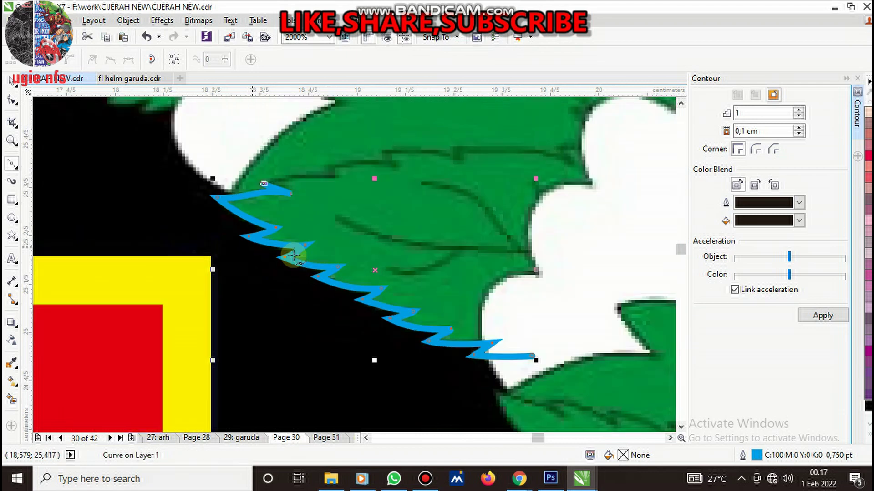
scroll(282, 213, up, 2)
drag(347, 222, 331, 202)
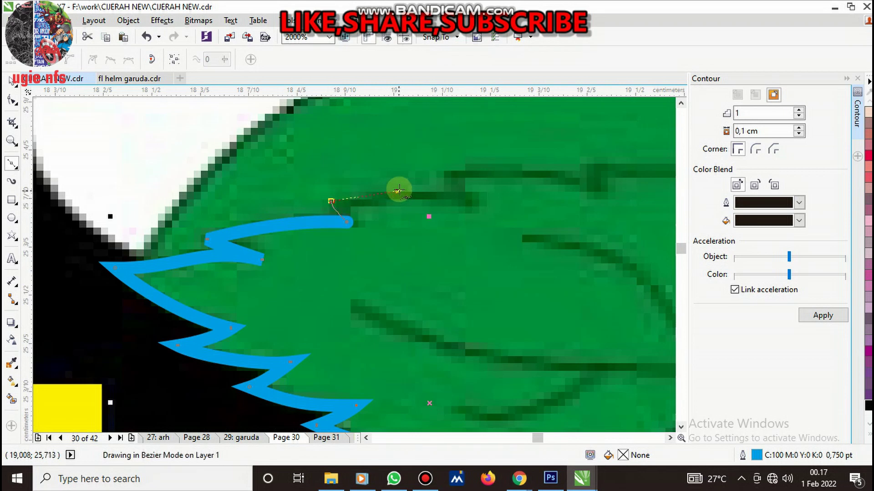
drag(470, 202, 445, 173)
click(445, 173)
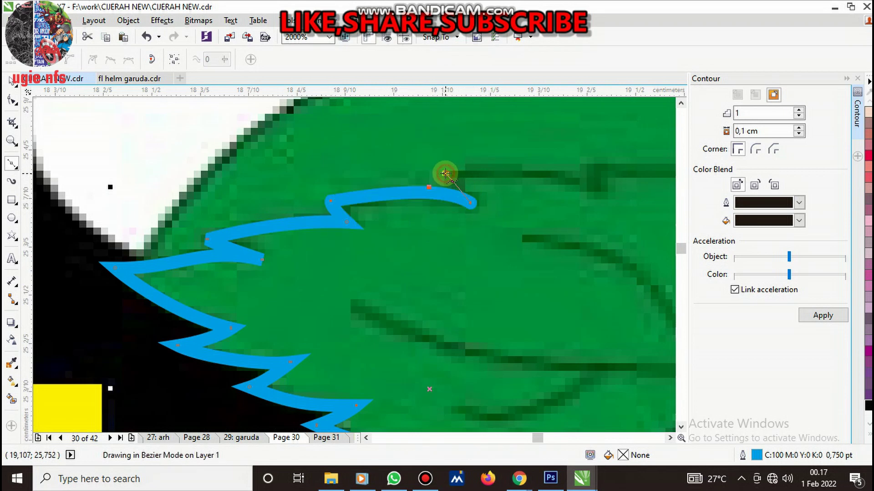
drag(612, 206, 592, 169)
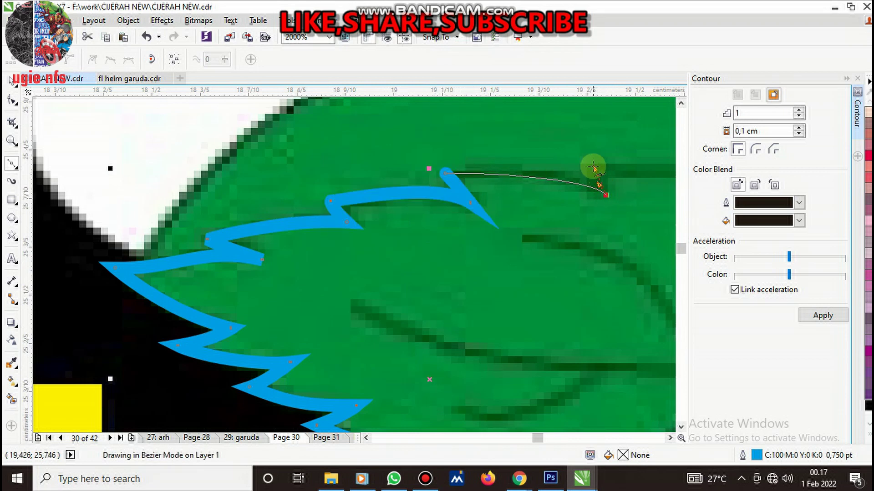
scroll(592, 169, down, 2)
scroll(424, 180, up, 3)
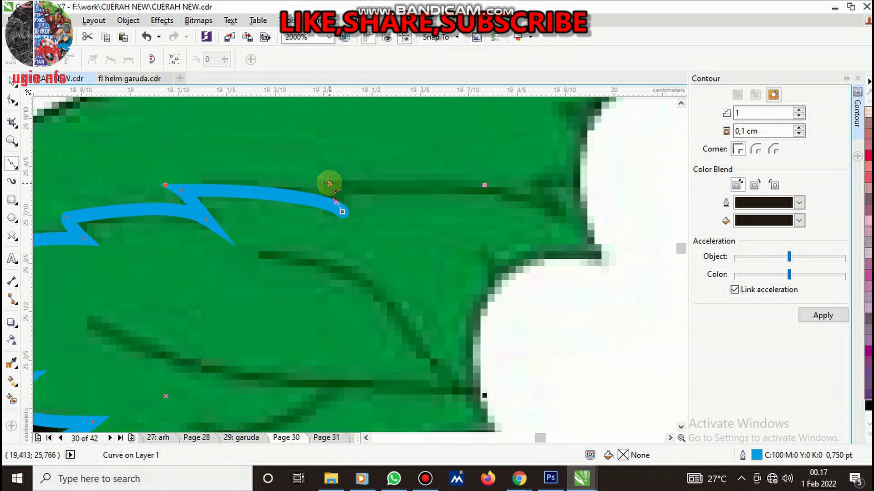
scroll(439, 189, down, 1)
scroll(468, 202, up, 1)
scroll(453, 202, down, 1)
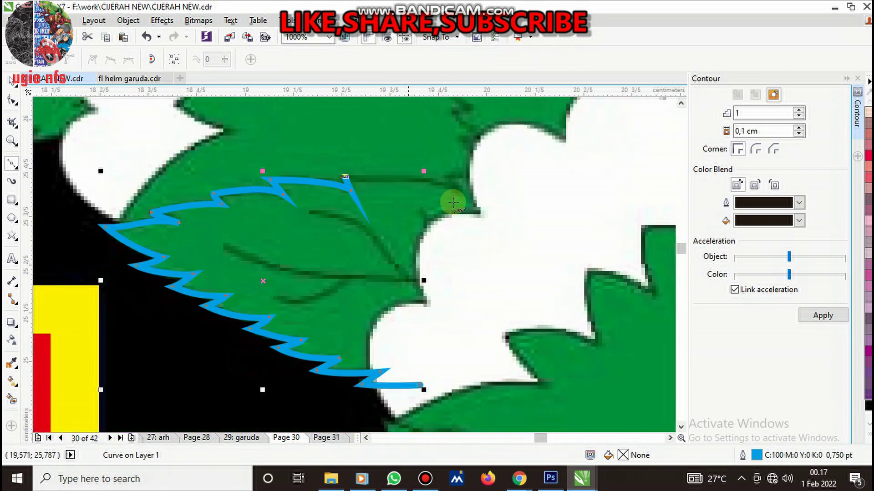
drag(493, 222, 528, 275)
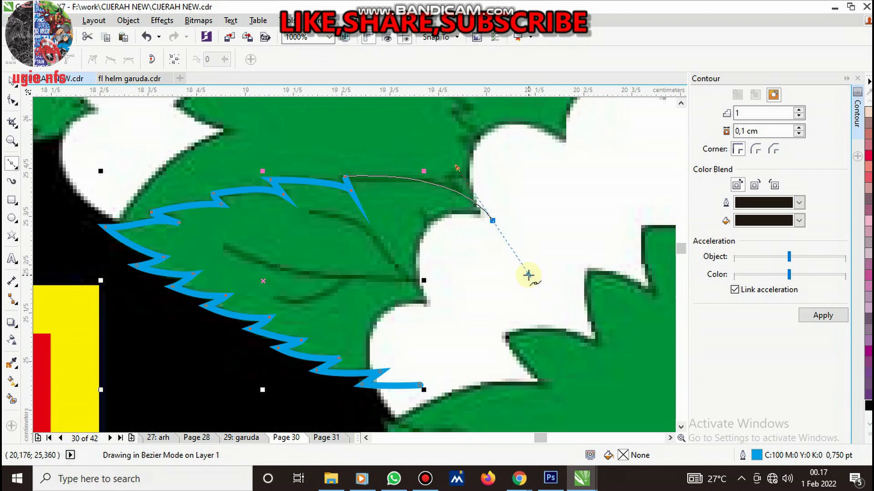
drag(419, 385, 513, 357)
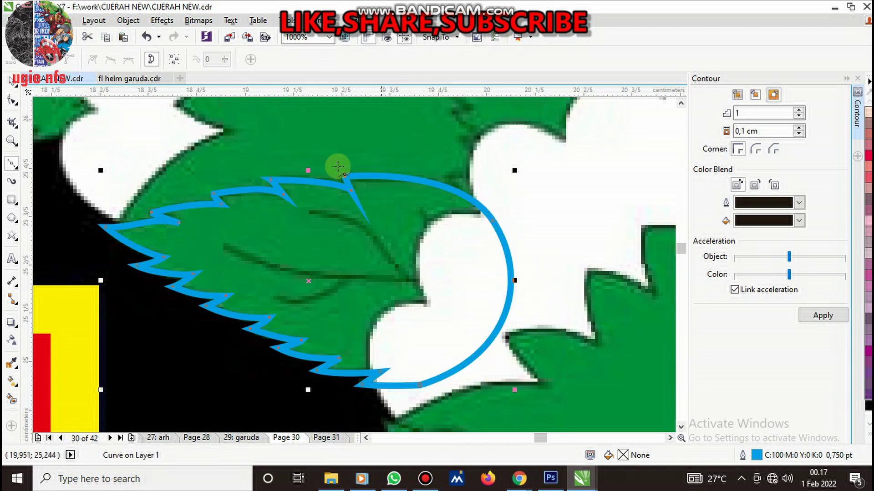
scroll(309, 175, up, 1)
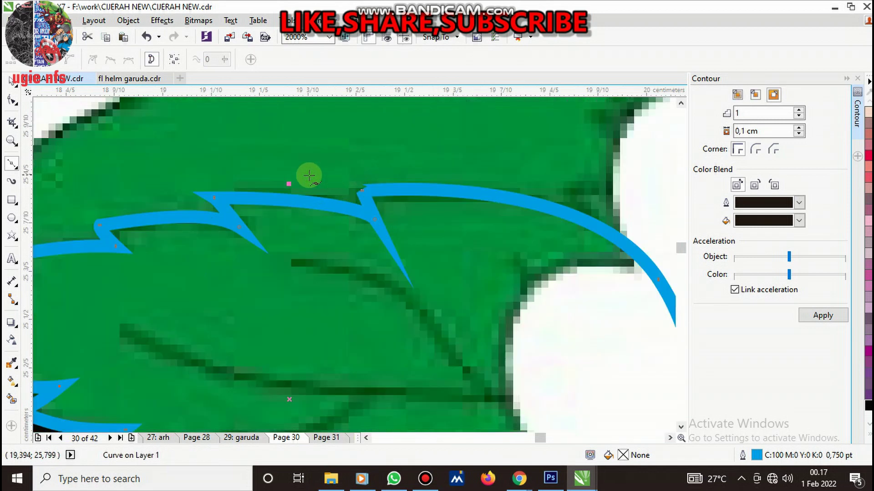
Make the junction node a cusp and pull its handles to sharpen the notch
right_click(363, 192)
click(385, 261)
scroll(356, 190, up, 1)
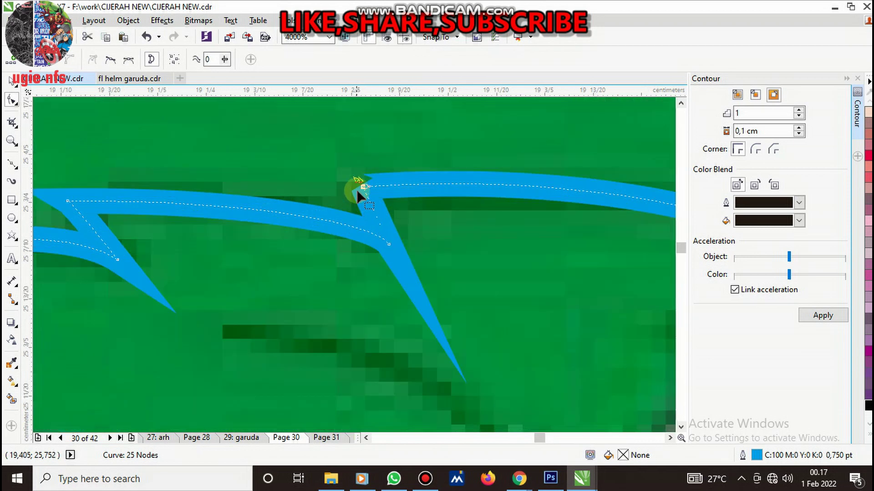
drag(356, 177, 375, 223)
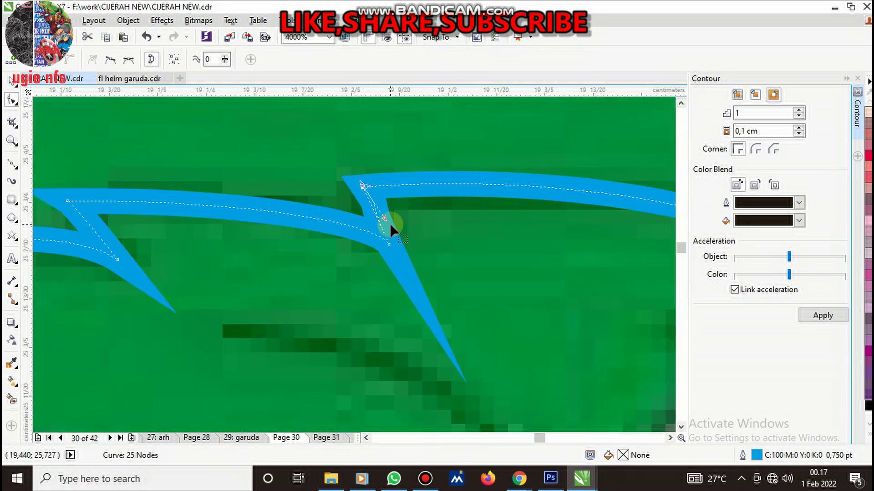
scroll(385, 211, up, 2)
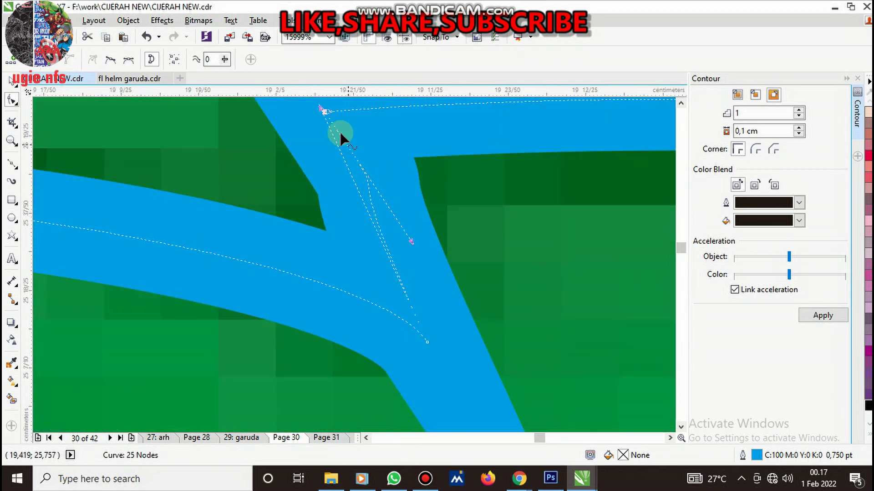
mouse_move(321, 113)
mouse_down()
mouse_move(394, 230)
mouse_move(377, 179)
mouse_up()
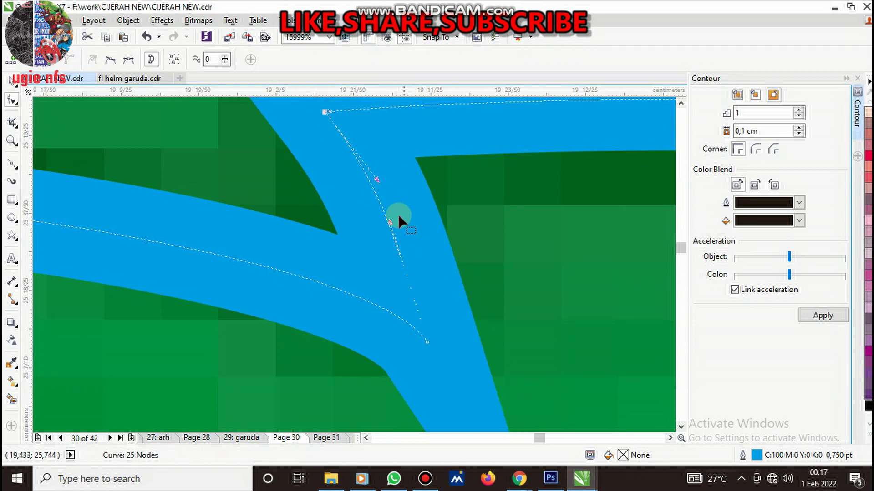
Fine-tune the notch's curve so the serrated tooth ends in a sharp point
drag(389, 221, 397, 201)
scroll(394, 222, down, 4)
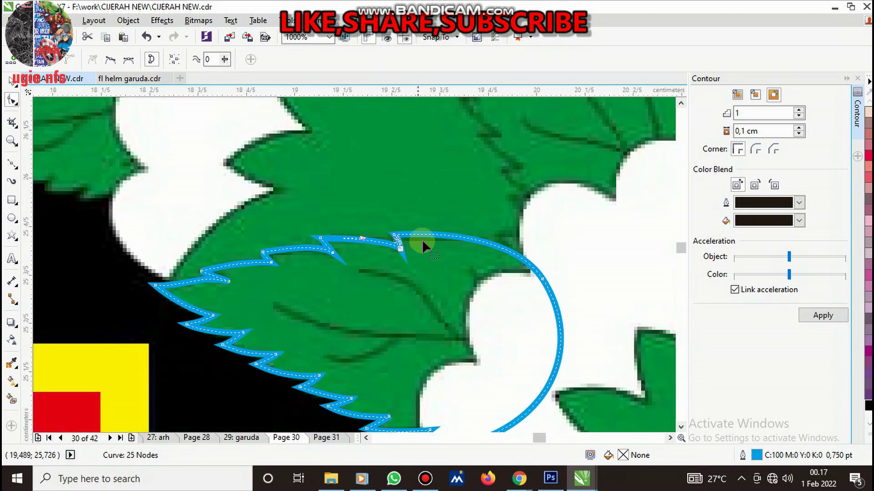
scroll(397, 249, up, 2)
drag(394, 233, 398, 257)
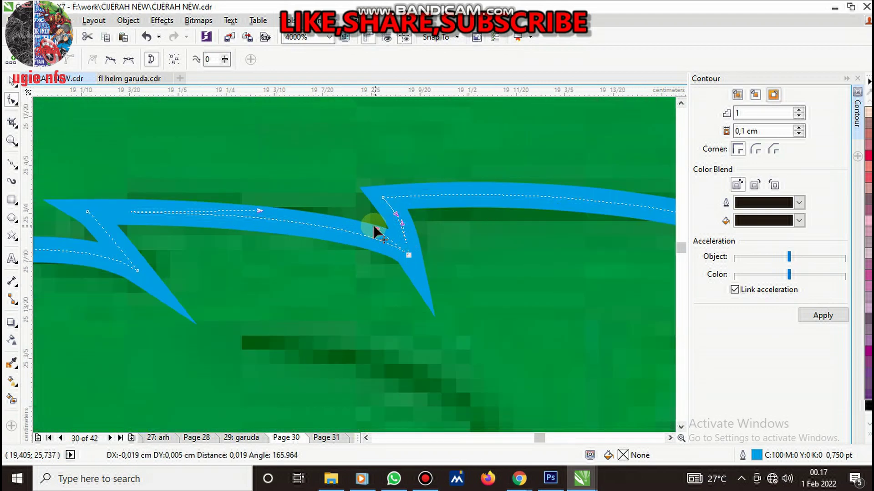
scroll(397, 257, down, 4)
key(space)
scroll(360, 268, up, 1)
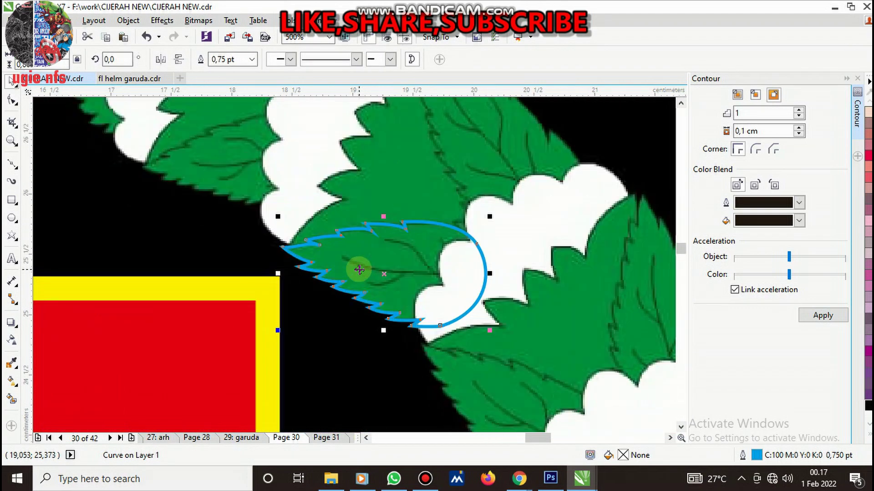
click(251, 60)
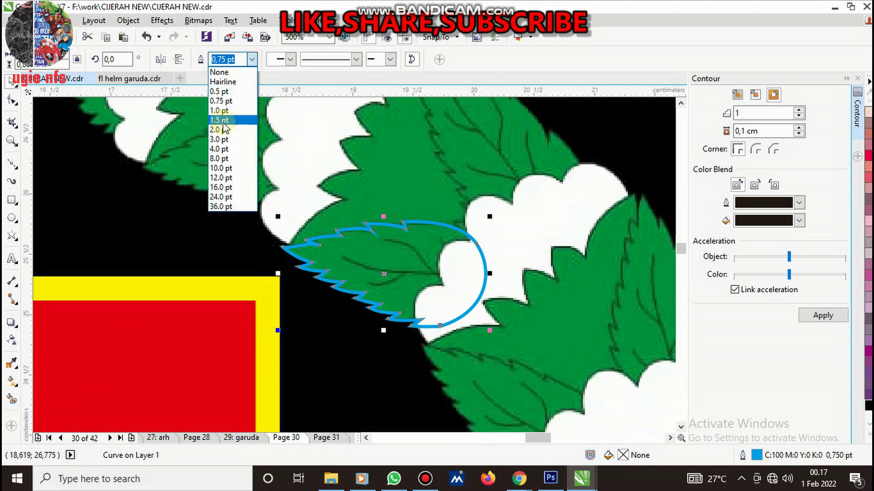
Set the leaf outline width to 1.0 pt
click(232, 120)
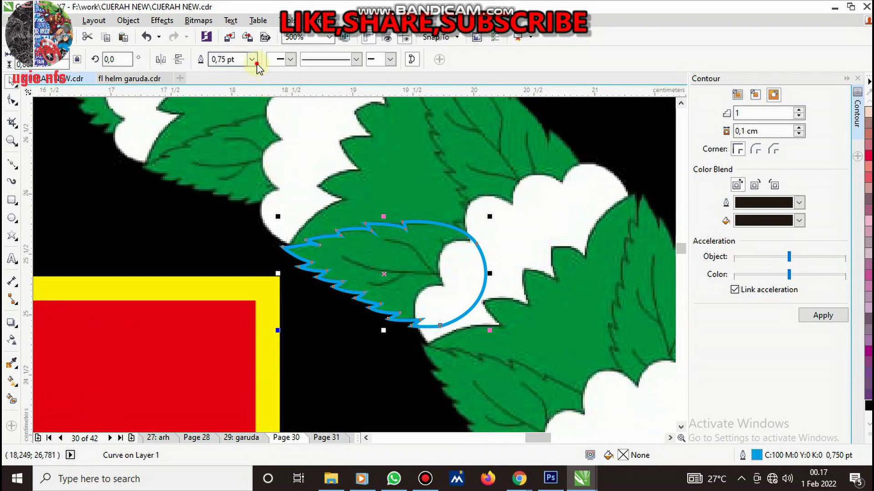
click(251, 60)
click(230, 118)
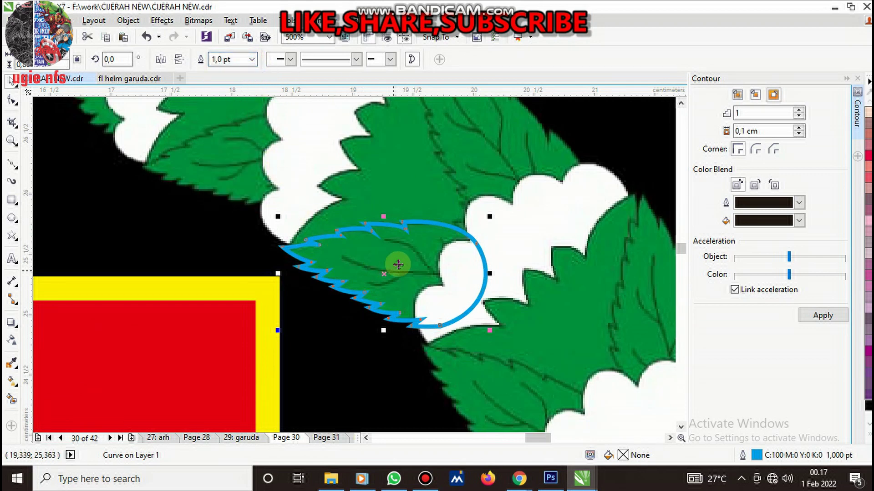
scroll(419, 265, up, 1)
Draw the curved midrib vein through the leaf toward its base
click(13, 166)
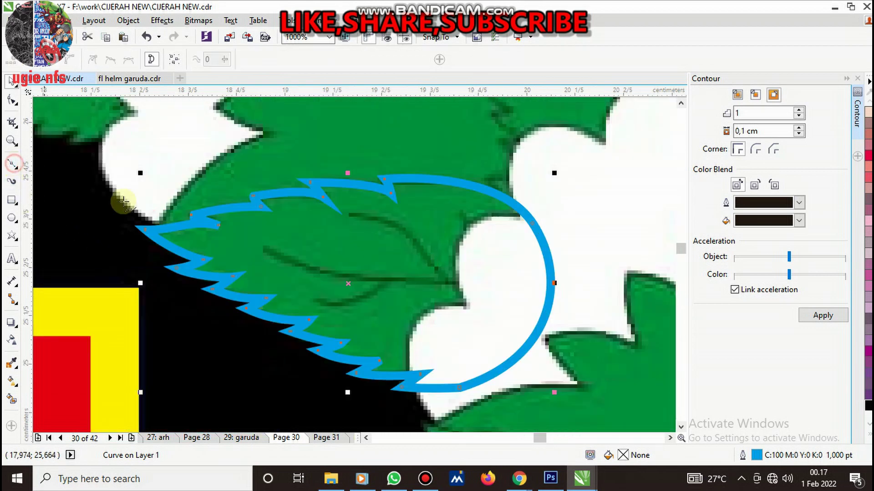
scroll(380, 253, down, 1)
scroll(416, 259, up, 1)
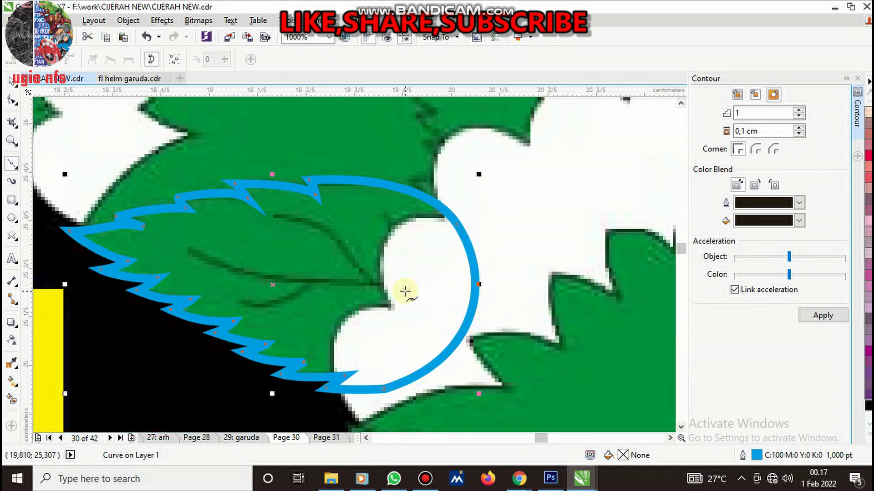
scroll(364, 283, up, 1)
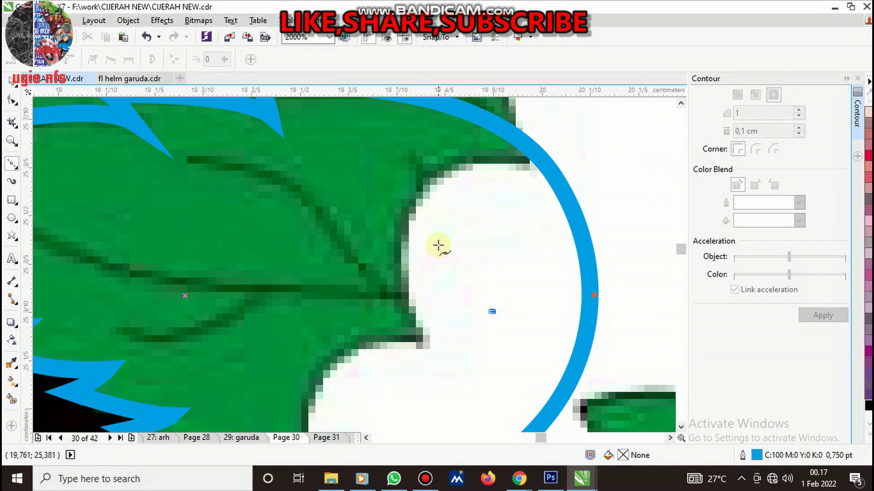
click(409, 154)
click(495, 314)
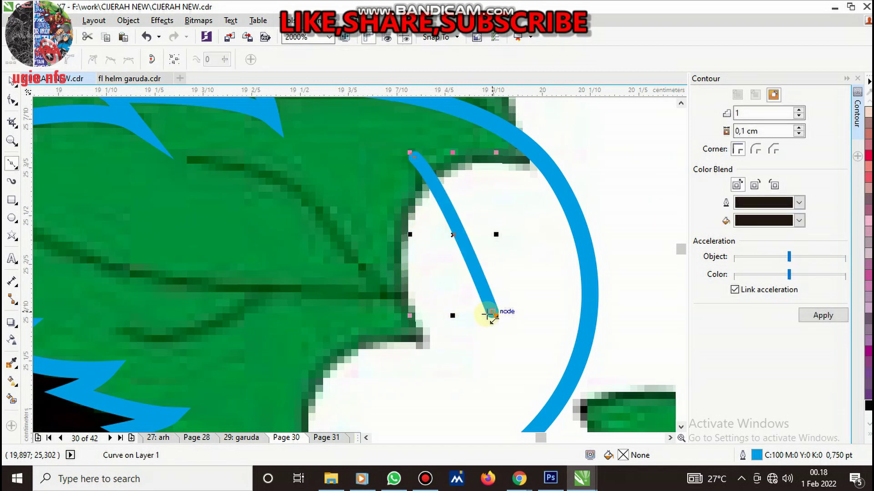
drag(341, 289, 306, 288)
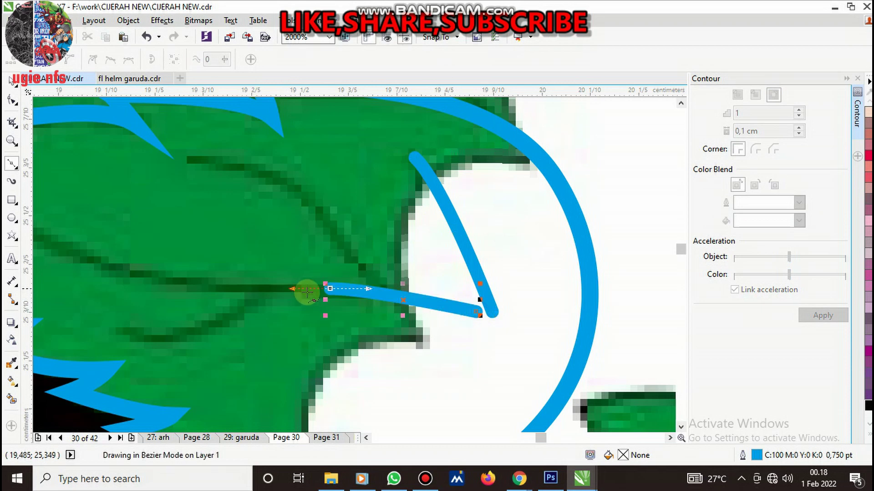
scroll(306, 289, down, 1)
scroll(252, 275, up, 1)
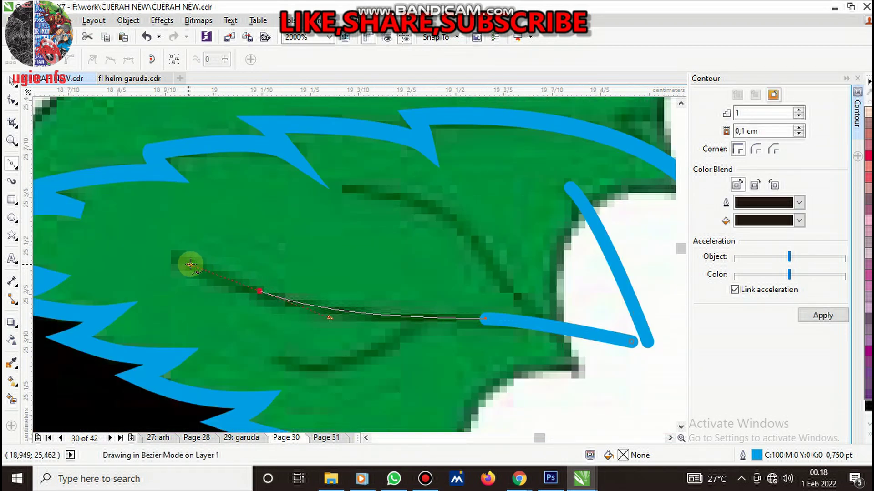
drag(172, 252, 133, 223)
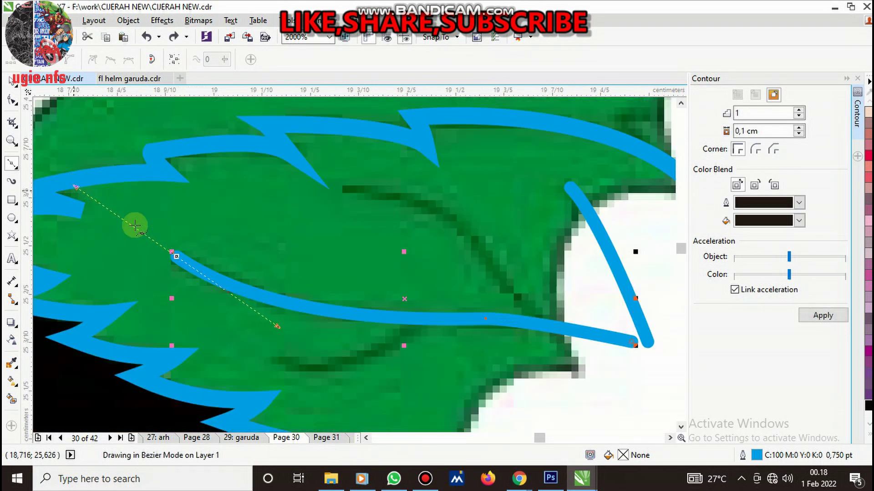
Draw an upper and a lower vein curving into the midrib
click(346, 187)
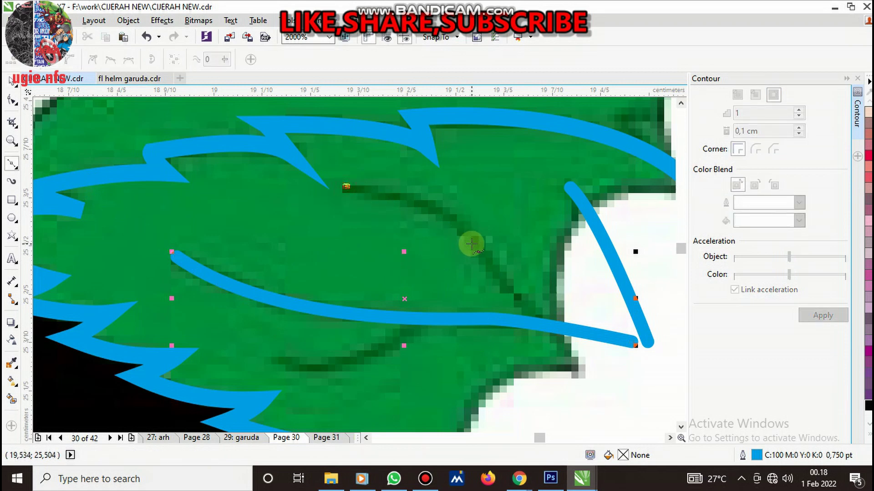
drag(472, 243, 495, 269)
click(546, 327)
key(space)
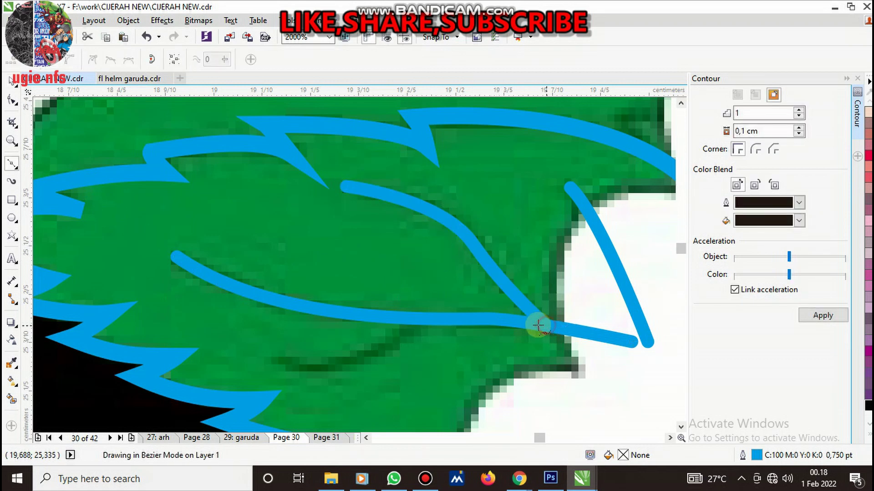
key(space)
click(272, 362)
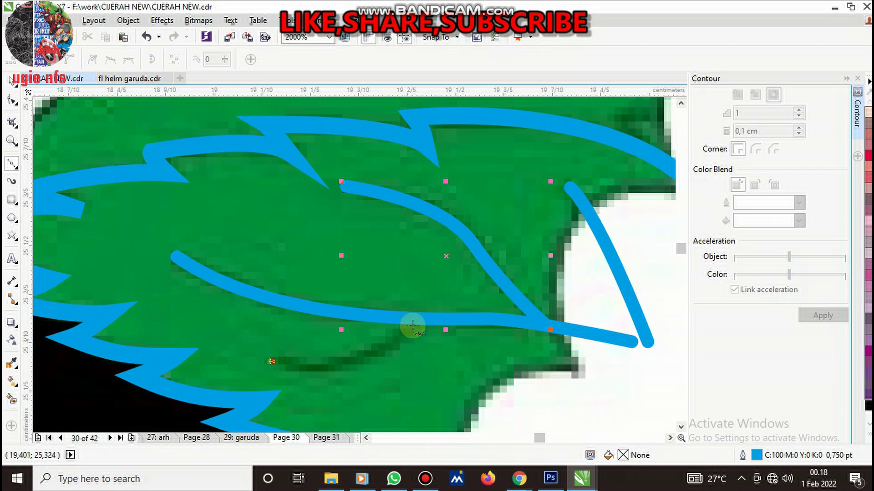
drag(420, 321, 478, 257)
key(space)
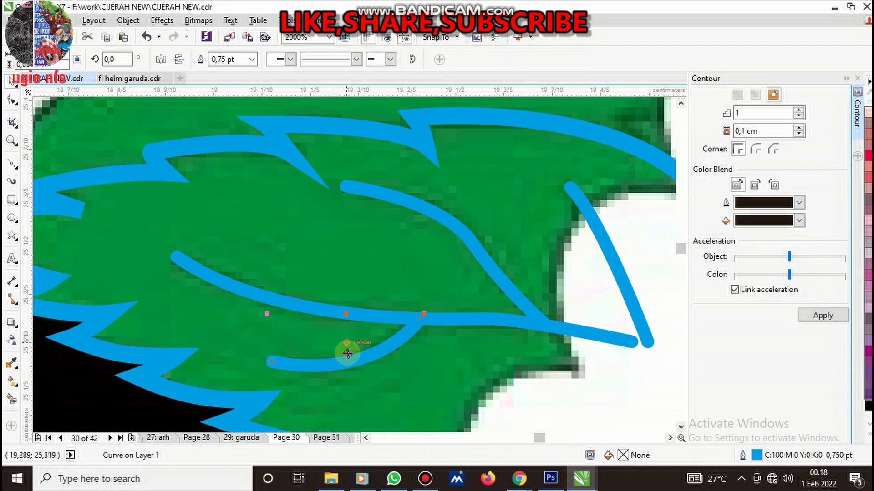
Convert the vein strokes to objects and fill them black
scroll(349, 354, down, 3)
scroll(401, 339, up, 2)
shift+click(362, 314)
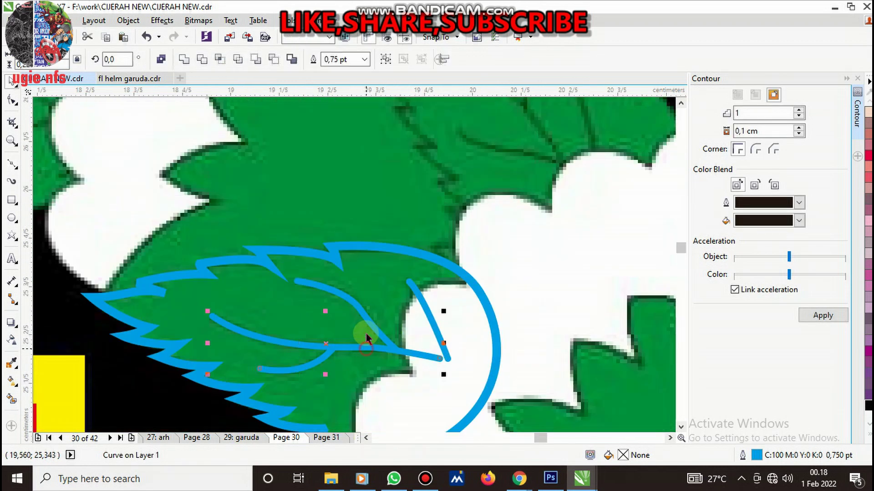
shift+click(413, 287)
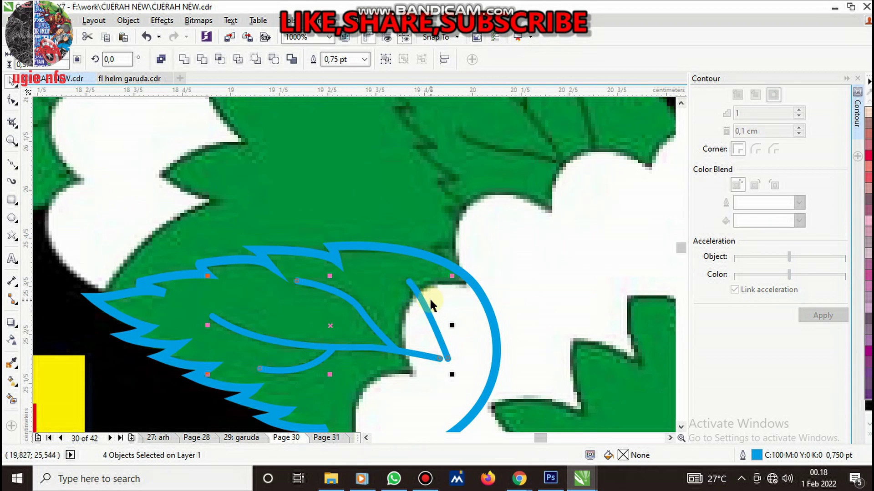
key(ctrl+shift+q)
click(867, 407)
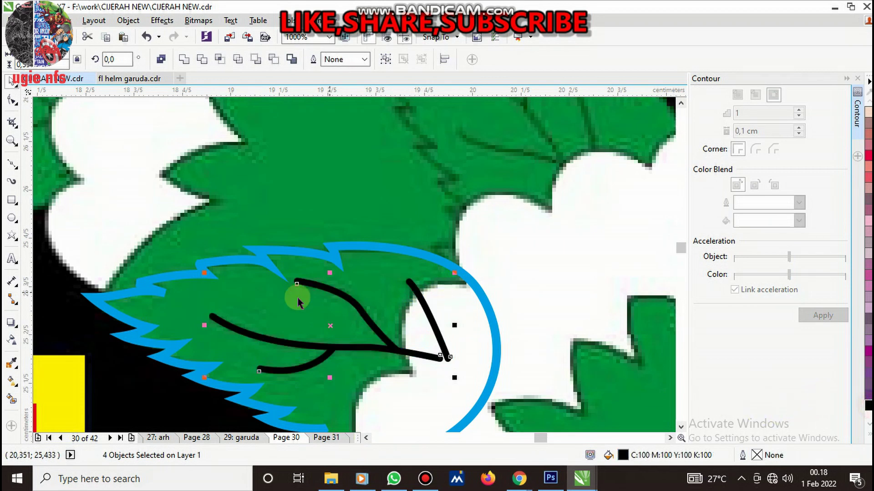
scroll(291, 300, down, 3)
Fill the leaf outline green and give it a black outline
scroll(300, 305, up, 1)
scroll(327, 300, up, 1)
click(354, 291)
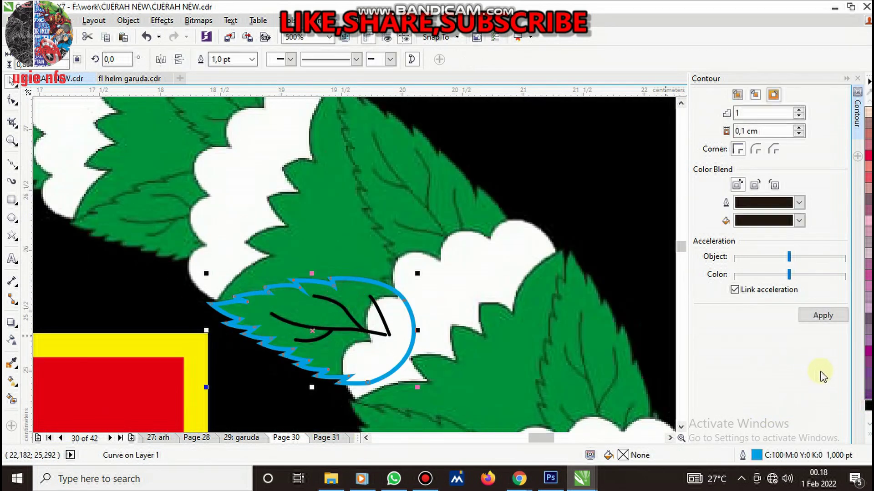
click(867, 423)
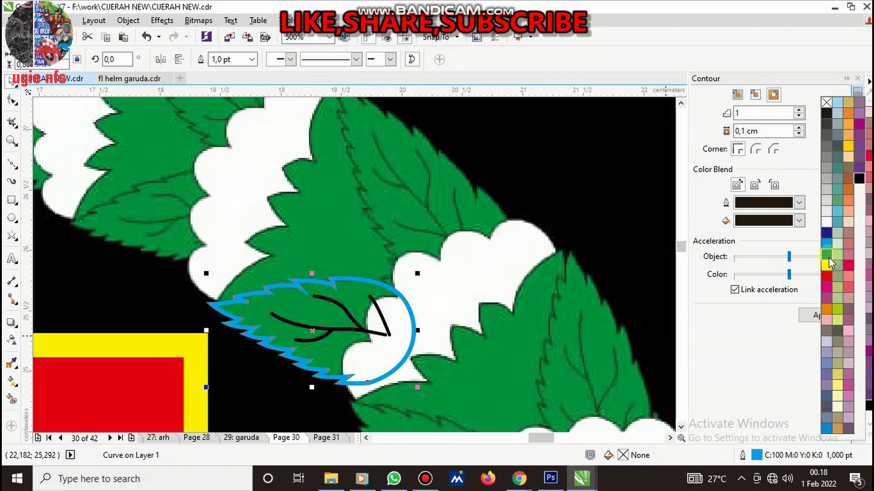
click(826, 255)
right_click(861, 182)
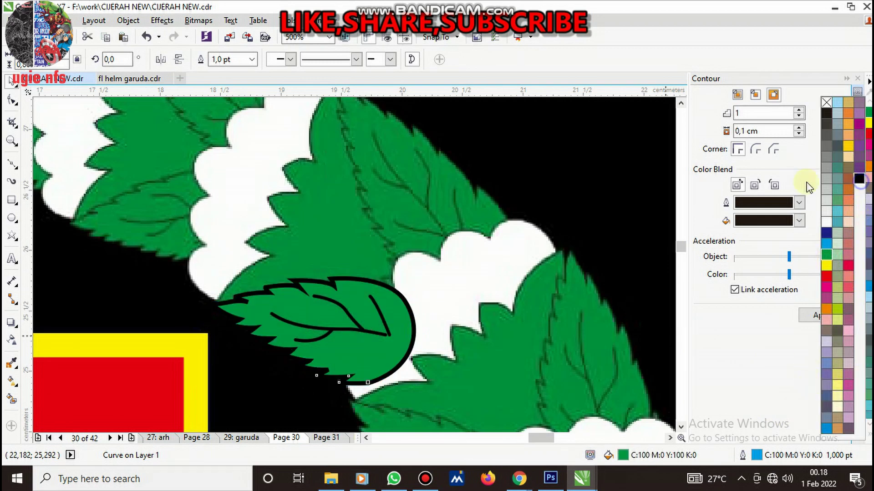
key(Escape)
Marquee-select the traced leaf together with its vein shapes
scroll(359, 295, up, 2)
click(360, 296)
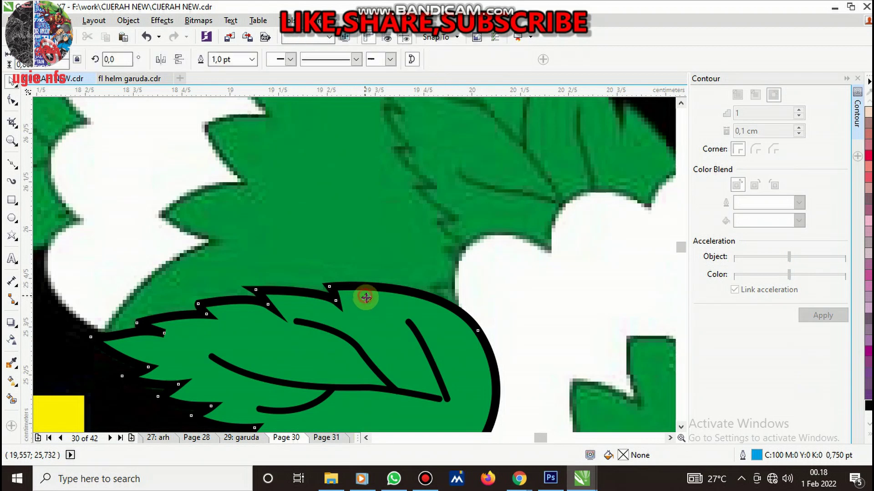
scroll(362, 305, down, 1)
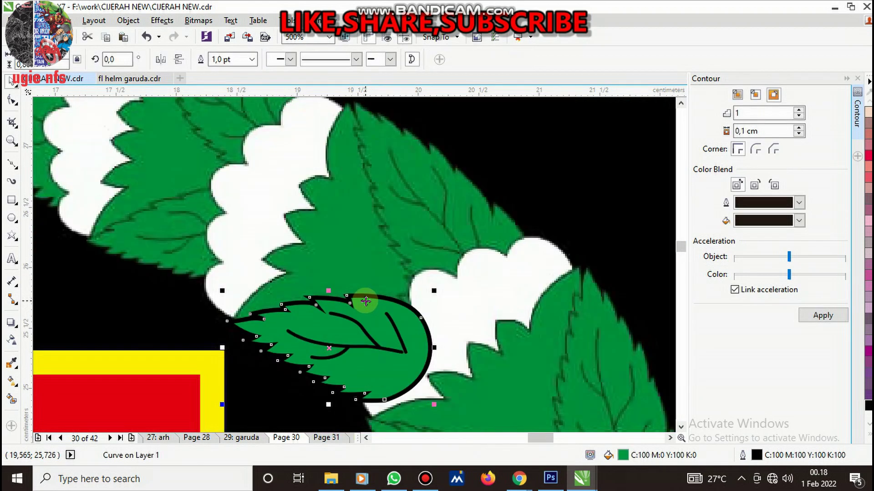
mouse_move(157, 278)
mouse_down()
mouse_move(486, 426)
mouse_move(481, 390)
mouse_up()
Group the leaf and rotate a copy to 313.669° near the next wreath leaf
key(ctrl+g)
drag(335, 312, 438, 184)
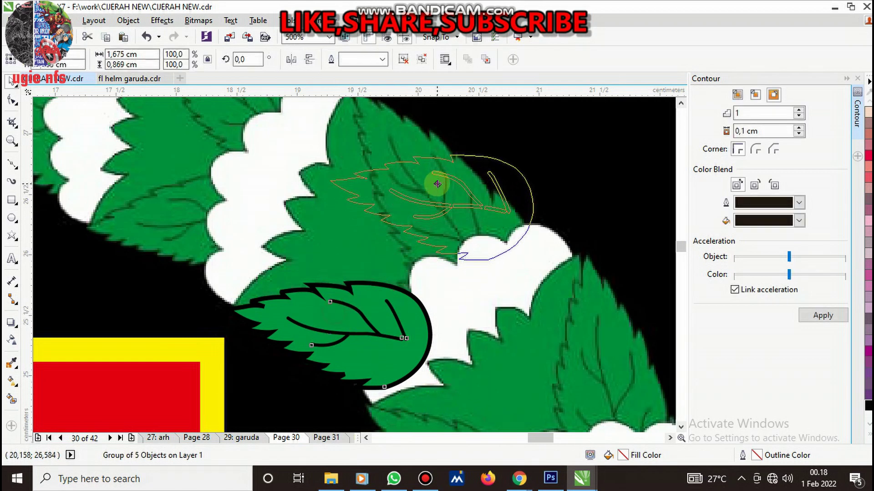
click(448, 177)
drag(540, 147, 539, 241)
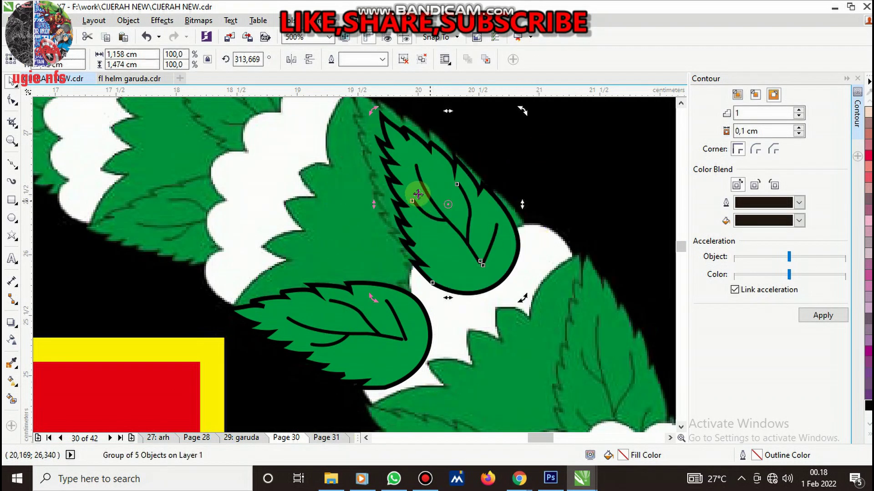
drag(409, 156, 381, 137)
Enlarge the leaf copy to 108.9% and fit it over the wreath leaf above
scroll(380, 137, down, 2)
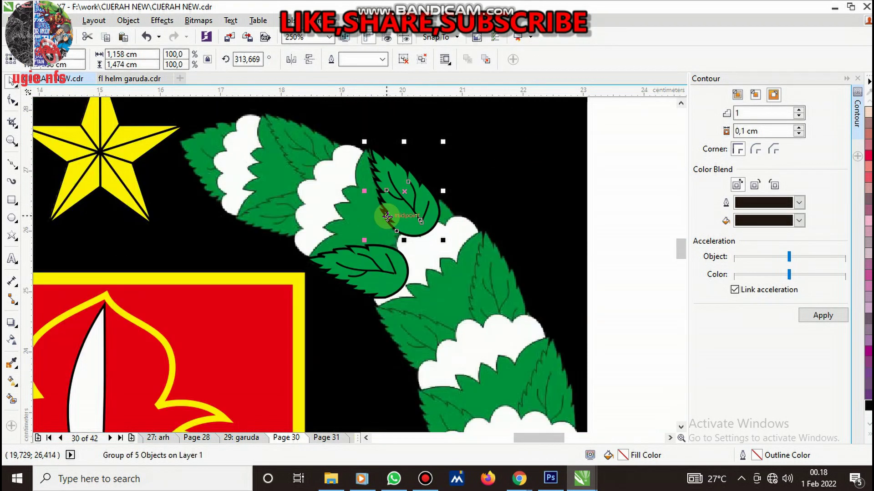
scroll(347, 150, up, 4)
scroll(444, 143, down, 1)
drag(438, 152, 409, 156)
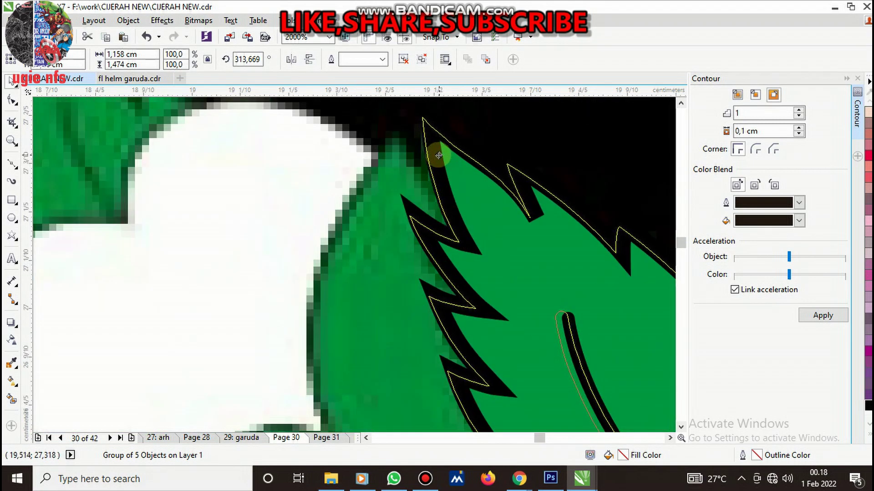
scroll(409, 156, down, 3)
scroll(486, 281, up, 2)
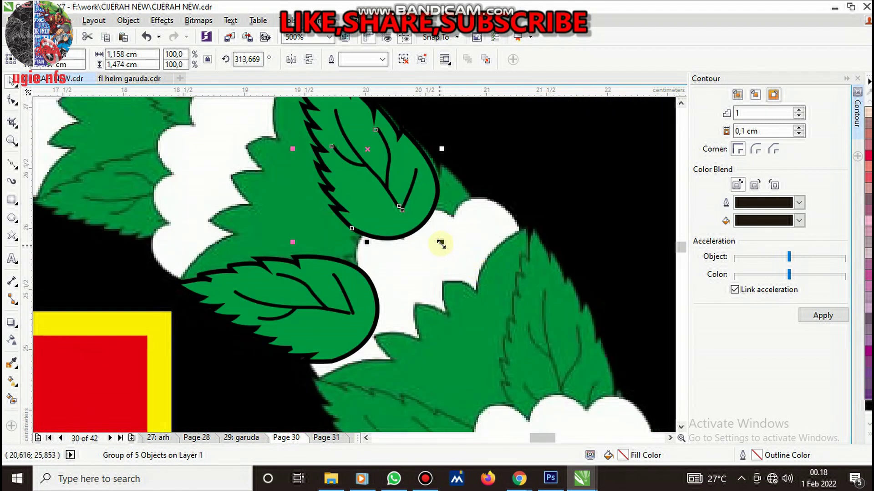
mouse_move(440, 244)
mouse_down()
mouse_move(450, 255)
mouse_move(386, 185)
mouse_up()
scroll(448, 254, down, 2)
scroll(390, 183, up, 4)
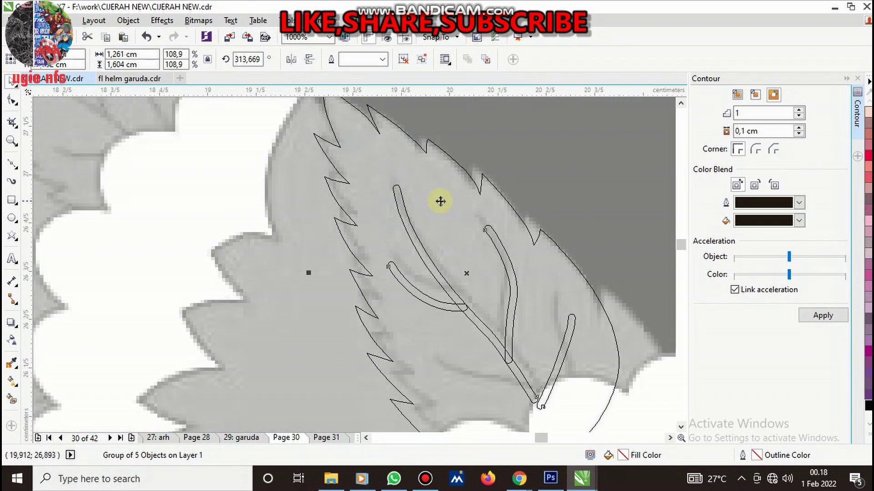
drag(443, 189, 439, 179)
scroll(451, 215, down, 2)
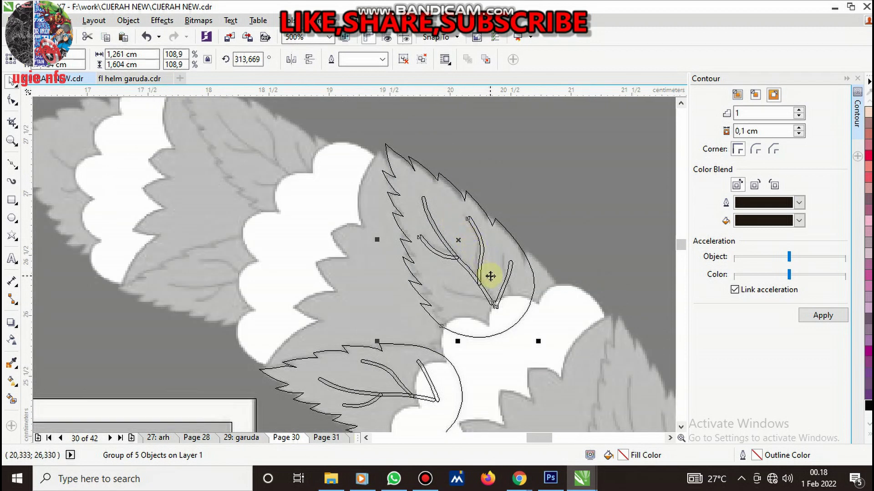
Add a sharp corner node to the leaf outline and pull it upward
click(12, 98)
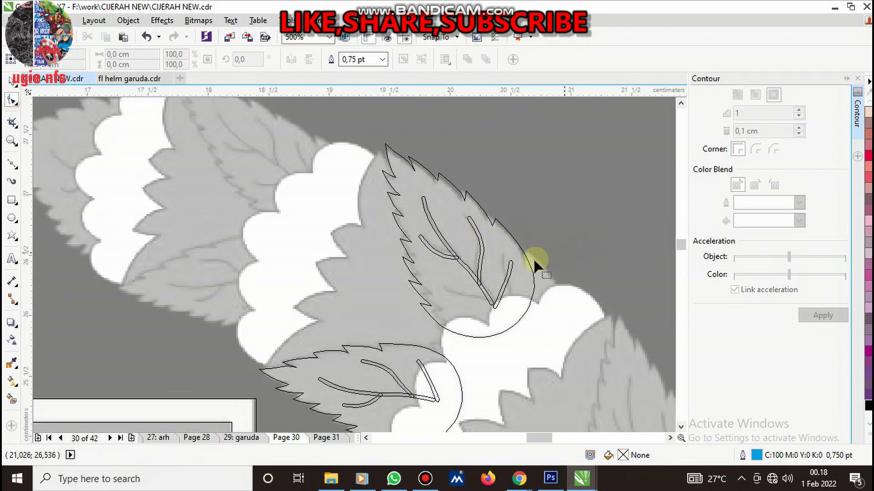
click(528, 255)
scroll(517, 254, up, 2)
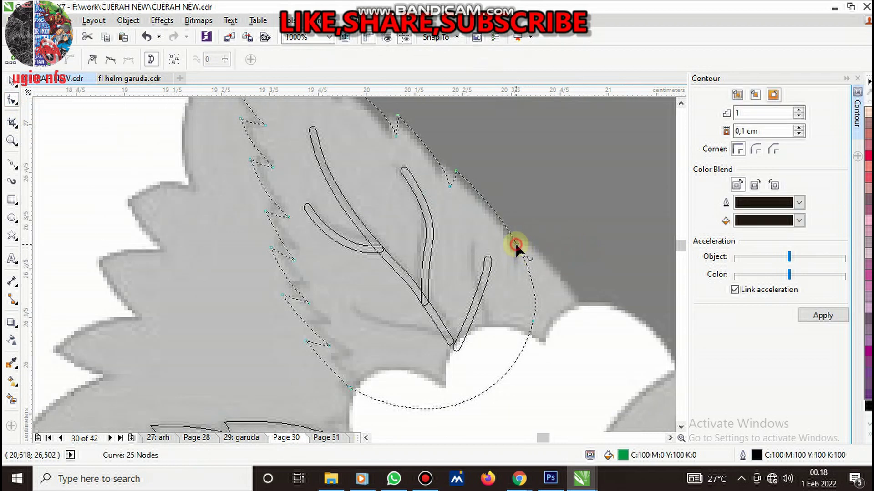
double_click(515, 246)
right_click(514, 255)
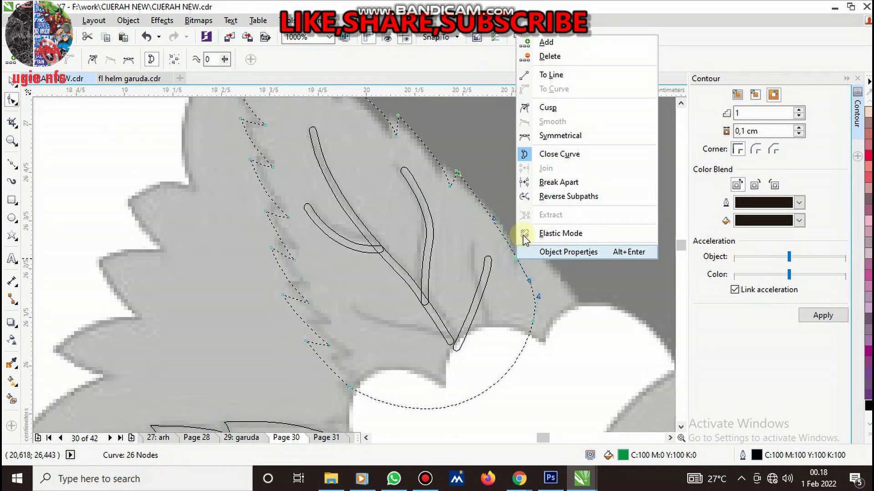
click(542, 109)
drag(493, 218, 493, 199)
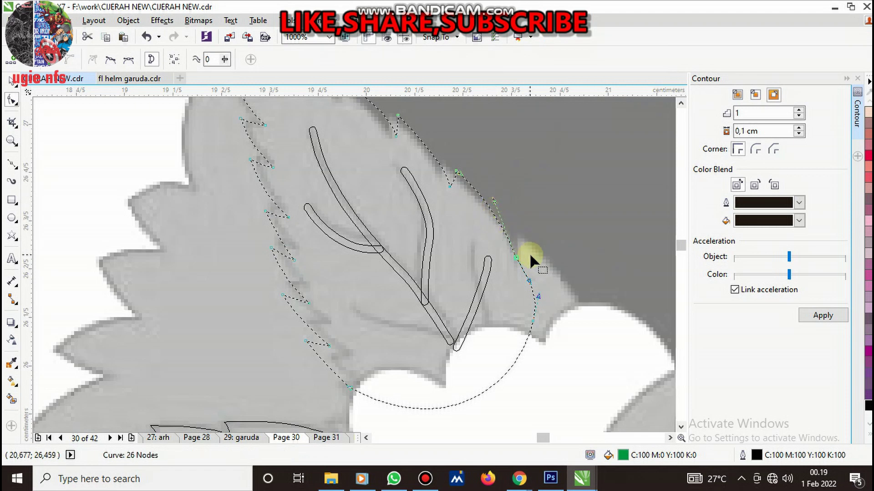
Reposition the remaining leaf outline nodes so the outline follows the leaf edge
drag(523, 271, 525, 246)
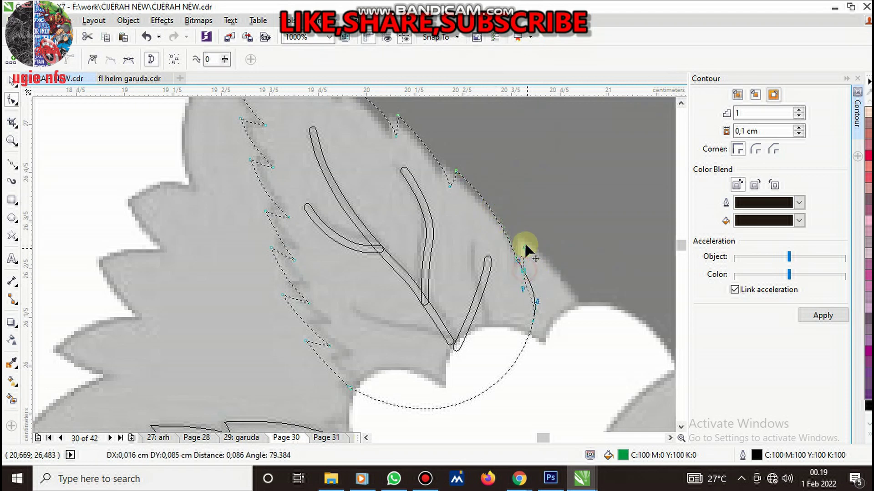
key(ctrl+z)
scroll(523, 261, up, 2)
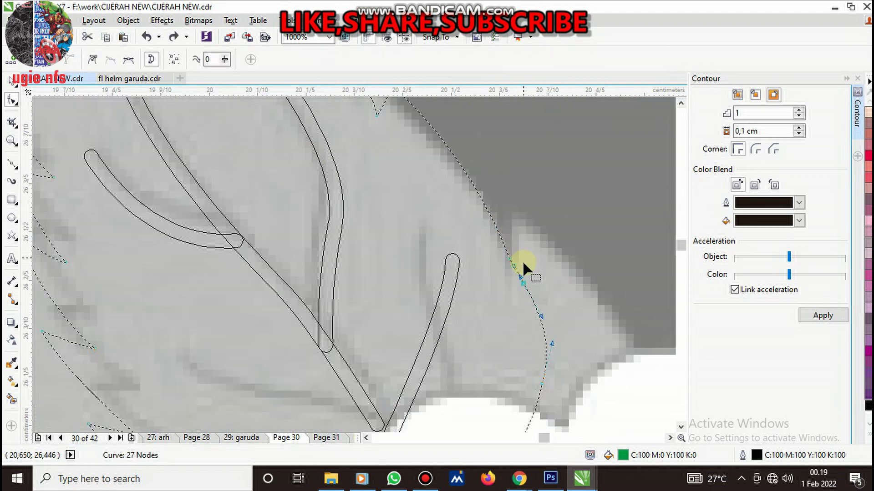
drag(523, 280, 518, 213)
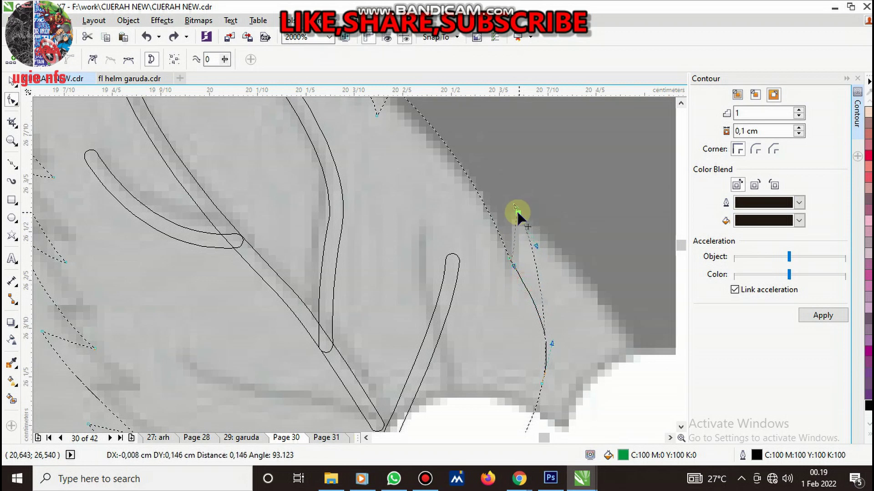
right_click(518, 214)
key(Escape)
scroll(550, 324, down, 2)
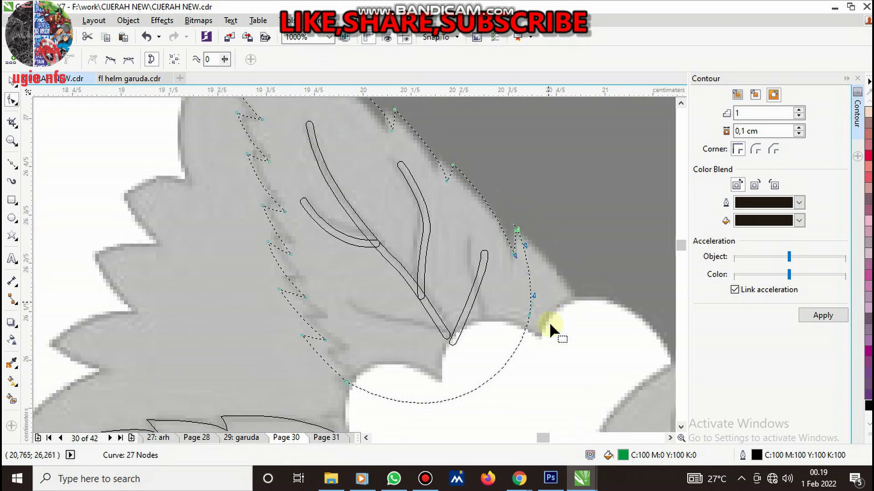
drag(527, 314, 585, 324)
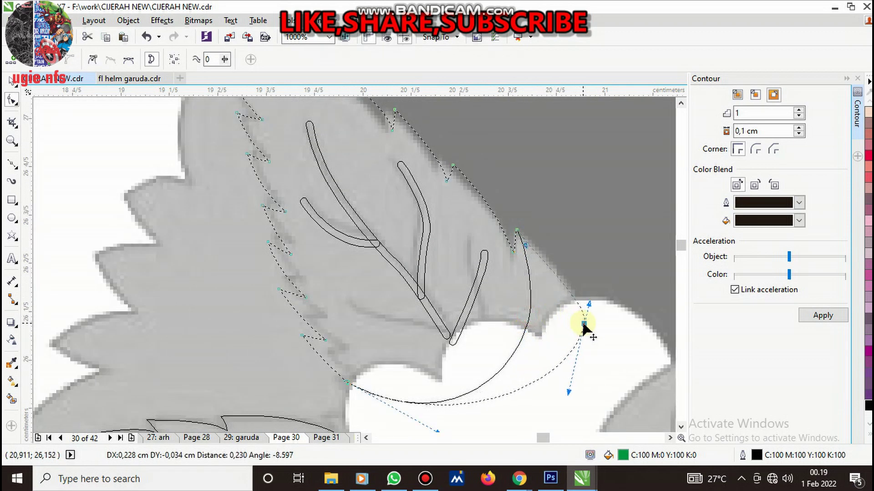
drag(526, 245, 540, 251)
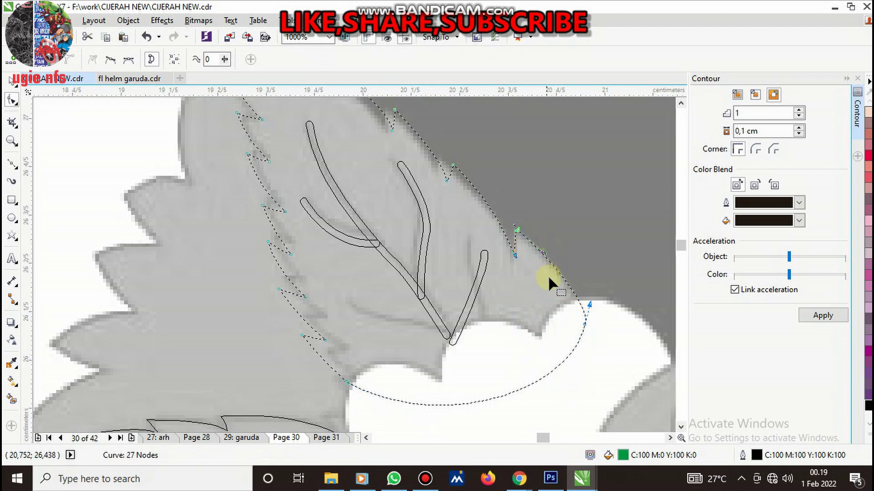
scroll(548, 275, down, 2)
scroll(435, 349, up, 2)
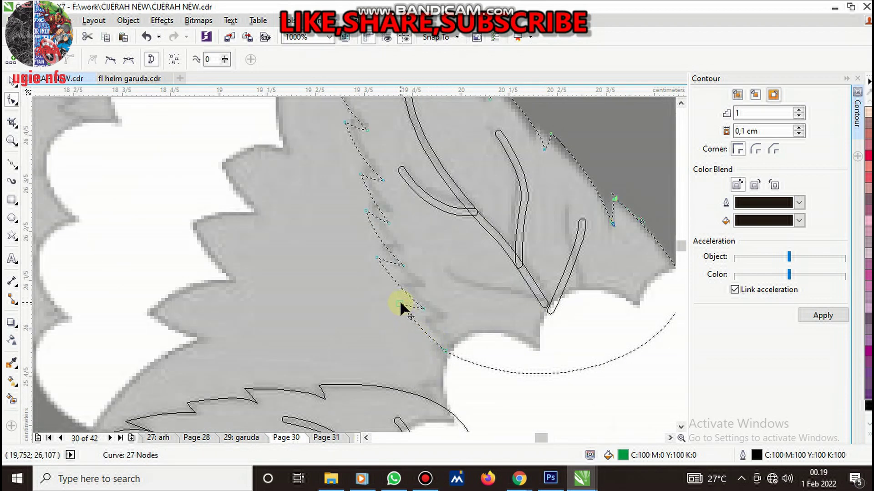
scroll(390, 297, down, 2)
key(space)
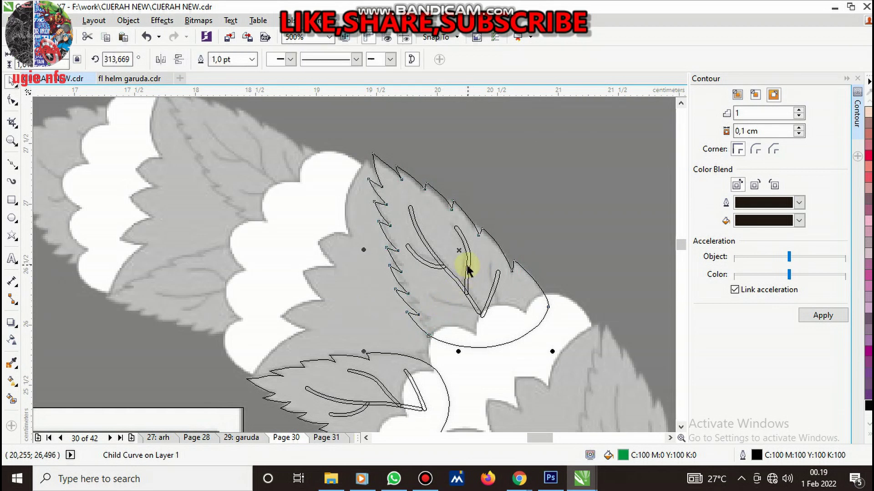
In the copied leaf, shorten one vein and move and rotate the short vein toward the base
scroll(467, 270, up, 2)
key(Escape)
click(465, 234)
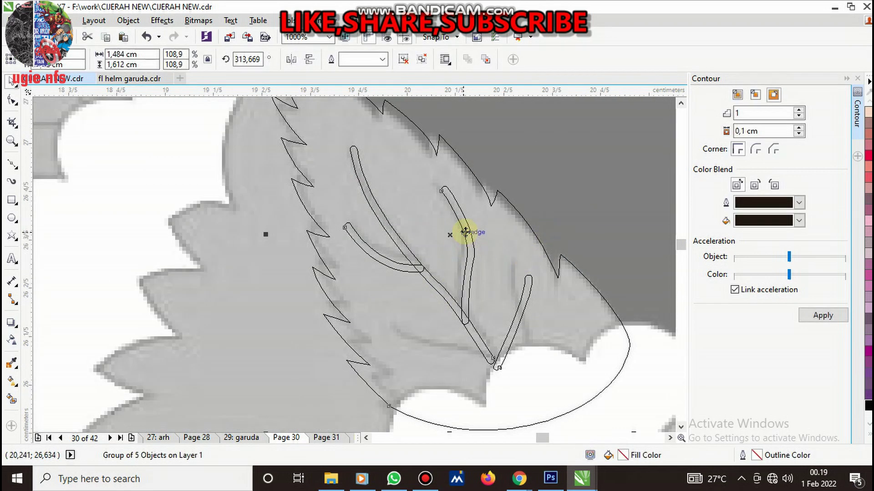
ctrl+click(409, 270)
scroll(409, 269, up, 2)
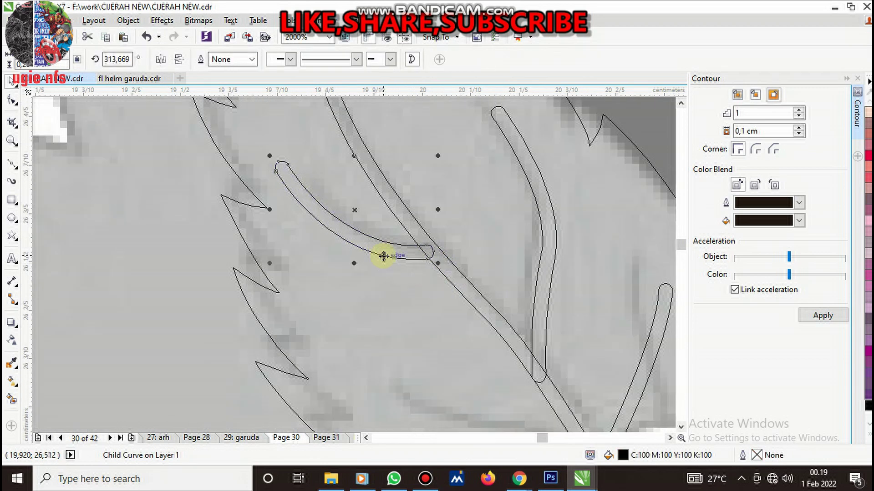
drag(275, 162, 284, 168)
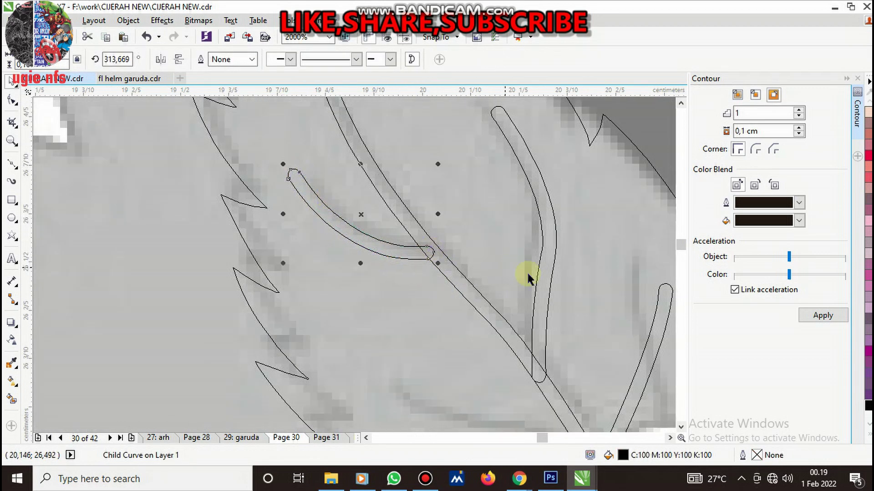
ctrl+click(546, 273)
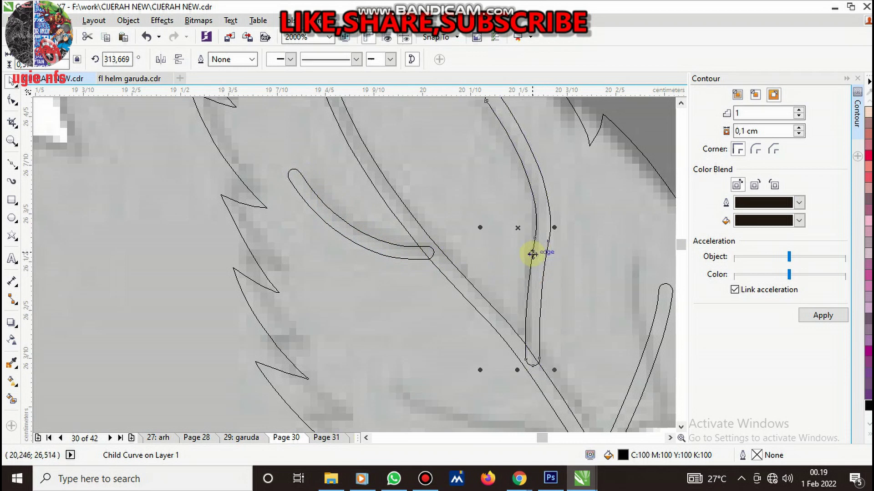
scroll(533, 262, down, 2)
scroll(585, 319, up, 2)
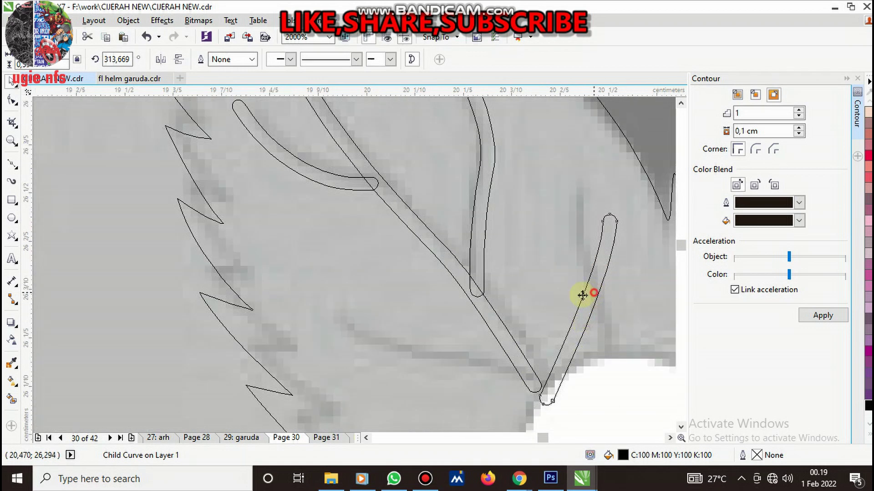
drag(581, 292, 423, 315)
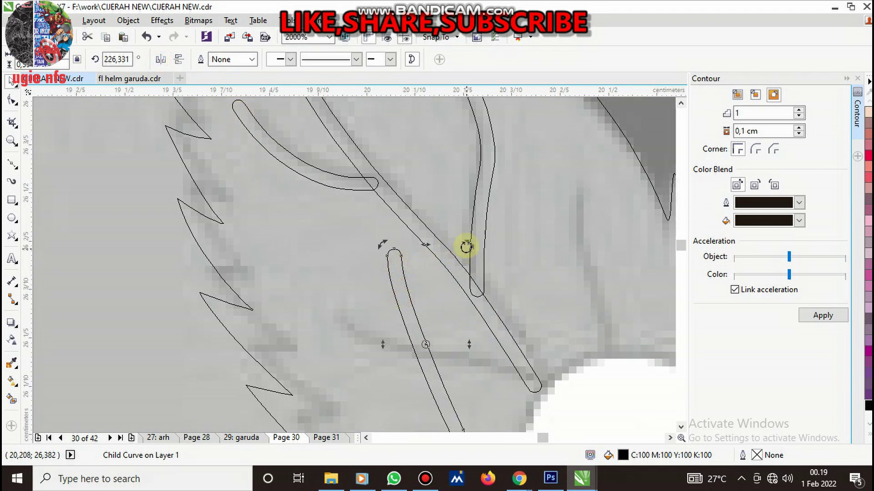
mouse_move(466, 246)
mouse_down()
mouse_move(400, 270)
mouse_move(365, 296)
mouse_move(387, 277)
mouse_move(389, 285)
mouse_up()
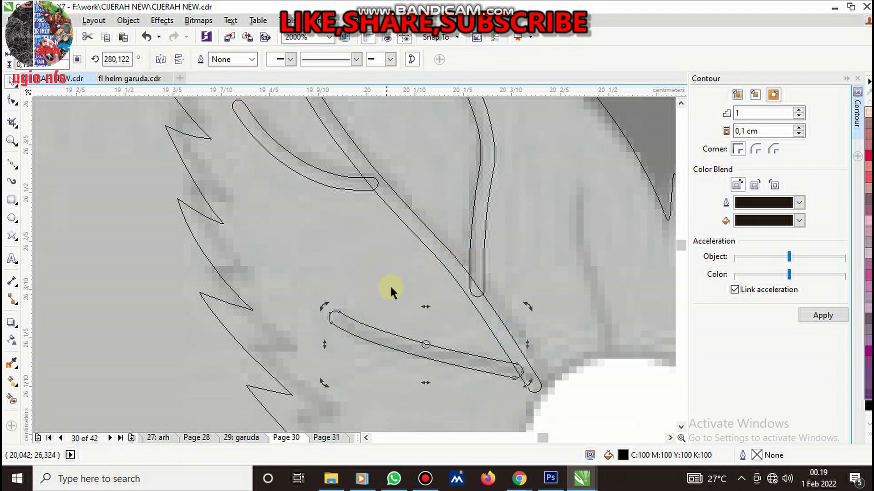
scroll(518, 386, up, 2)
click(441, 337)
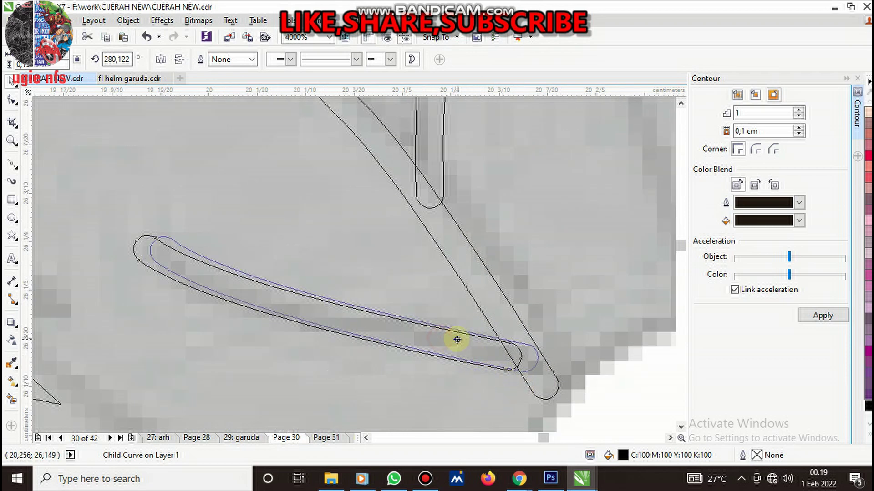
scroll(387, 359, down, 4)
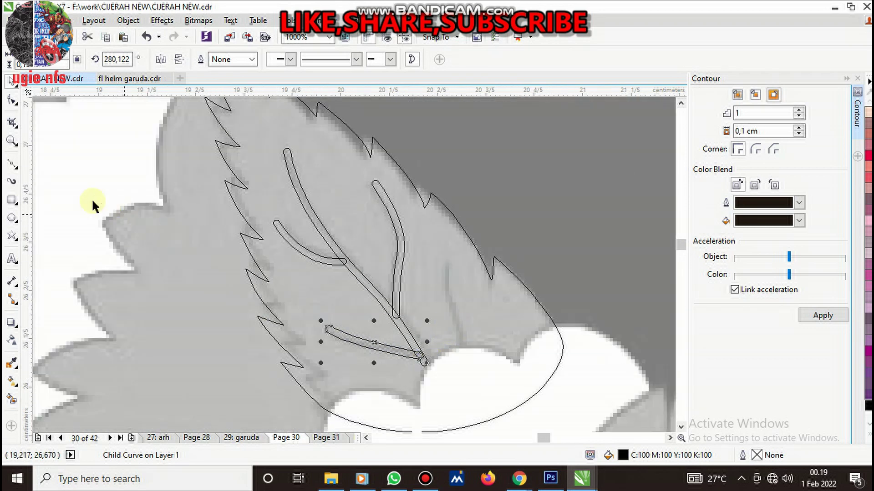
Draw an extra curved vein from the leaf base, convert it to a shape, and make it black
click(12, 162)
click(456, 382)
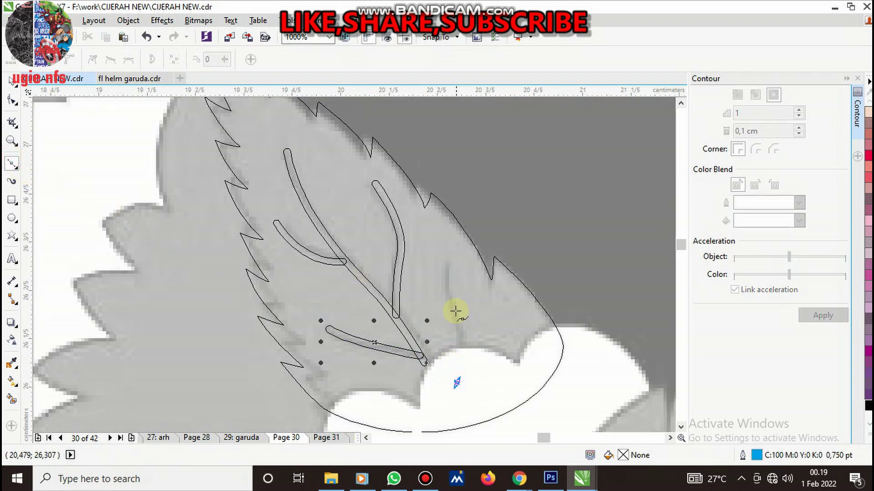
drag(454, 311, 444, 289)
double_click(446, 261)
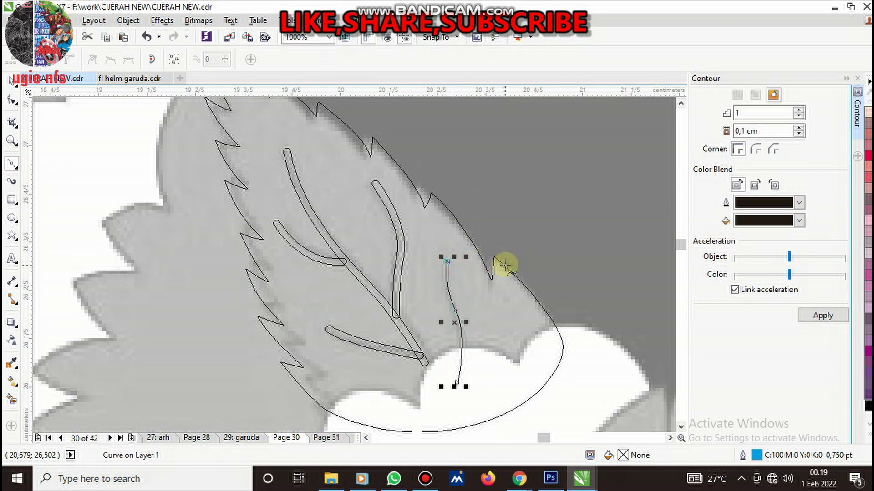
key(shift+F9)
key(space)
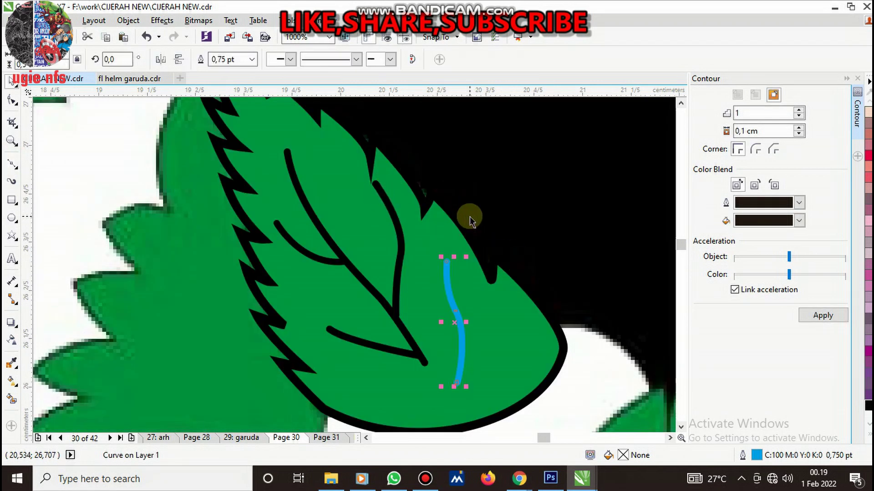
key(ctrl+shift+q)
click(867, 405)
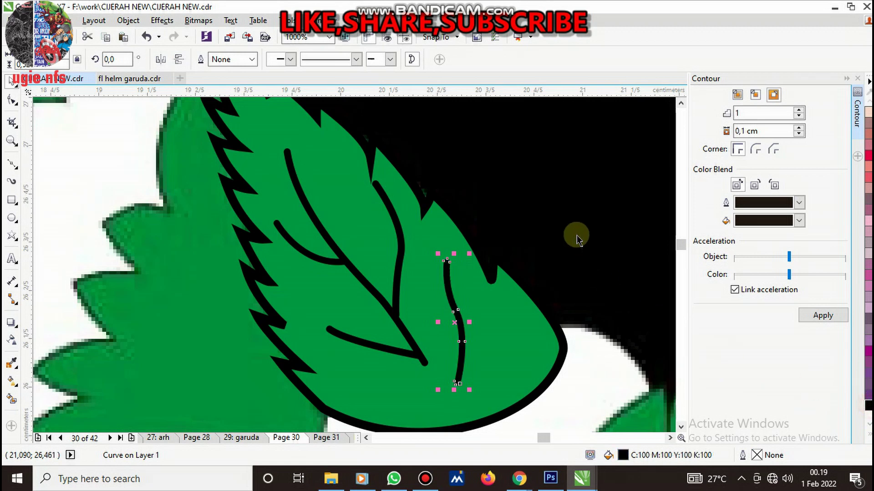
click(380, 273)
scroll(409, 255, down, 2)
scroll(468, 224, down, 2)
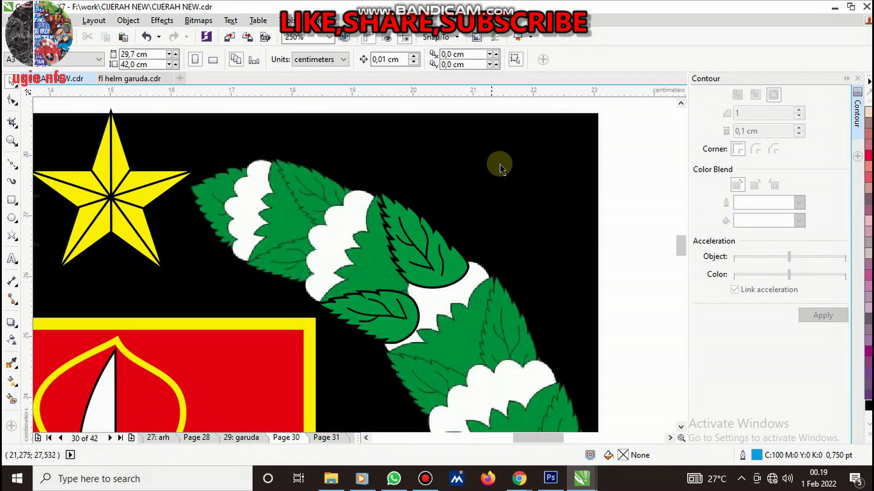
Group the two traced leaves into one object
click(398, 298)
key(ctrl+g)
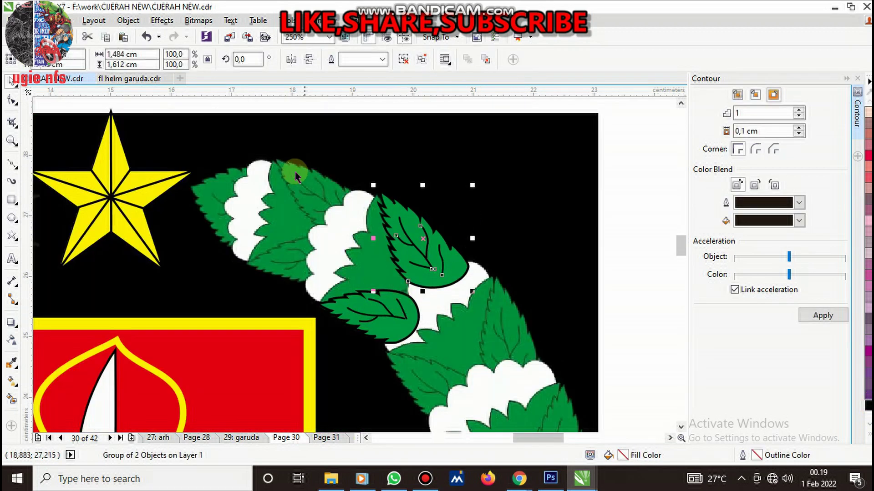
drag(292, 146, 521, 350)
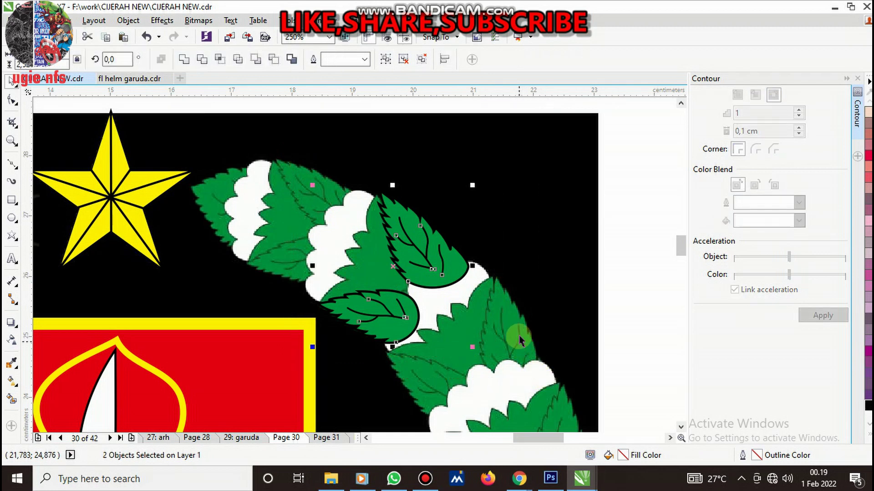
key(ctrl+g)
key(Escape)
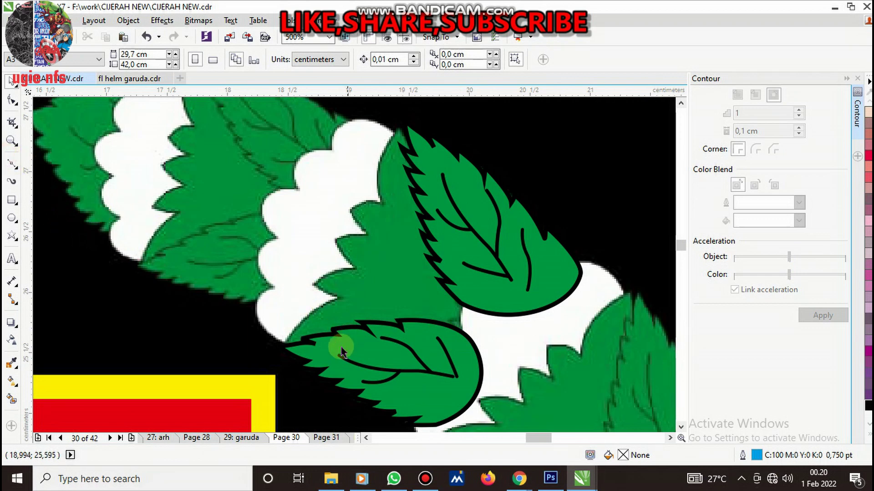
Start a Bezier outline of the background green leaf, following its serrated edge
click(12, 164)
scroll(288, 347, up, 2)
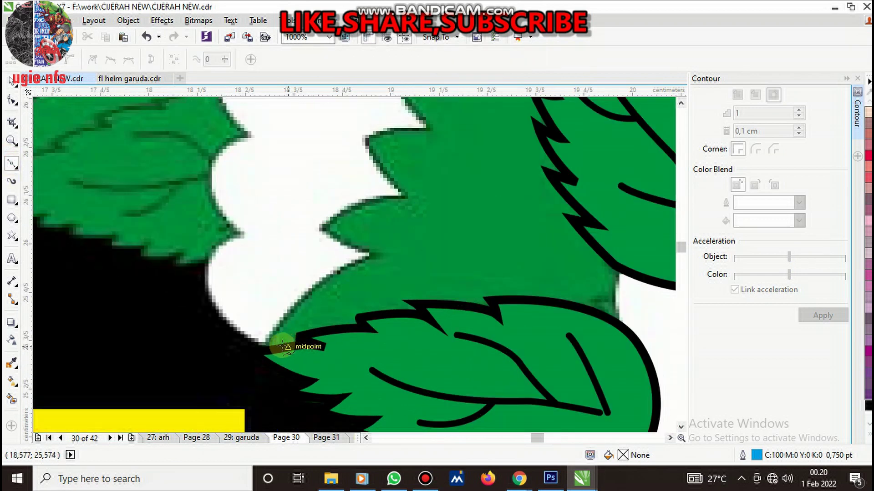
drag(267, 351, 380, 268)
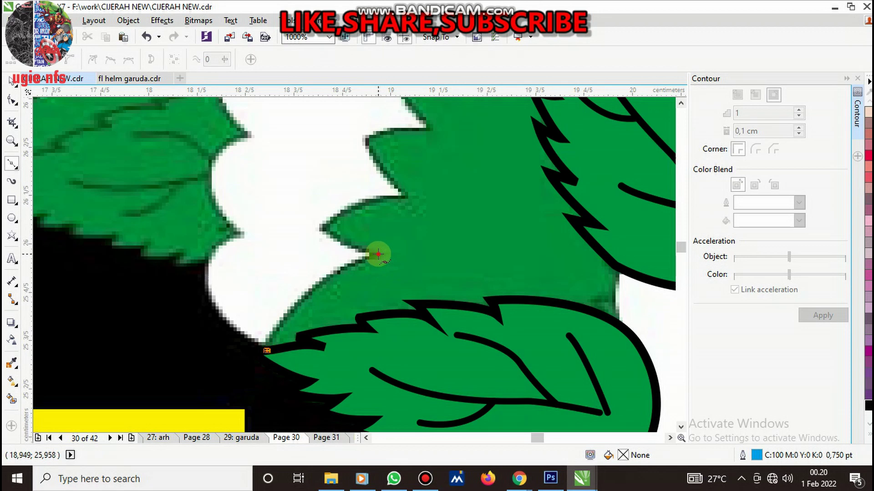
click(378, 254)
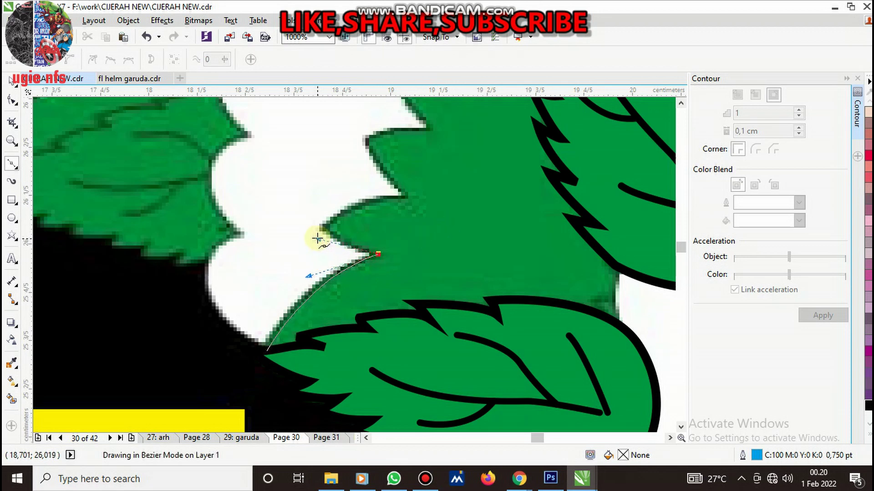
click(321, 227)
drag(350, 217, 409, 199)
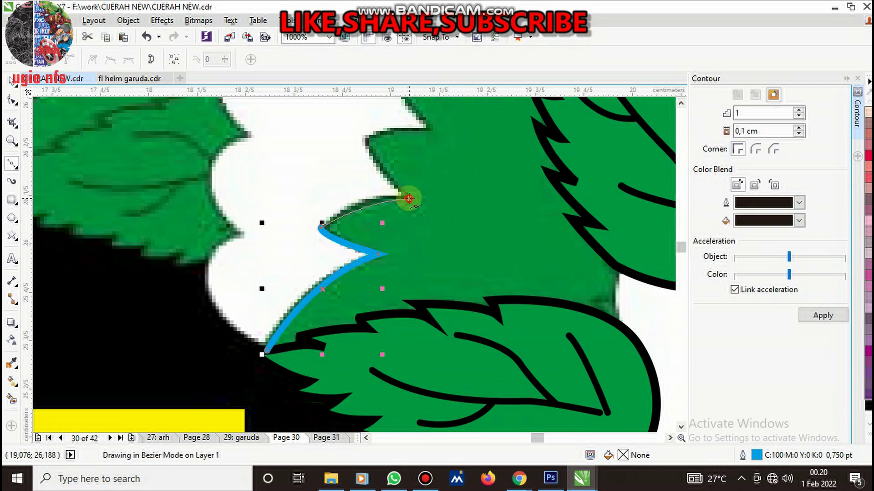
drag(373, 165, 372, 166)
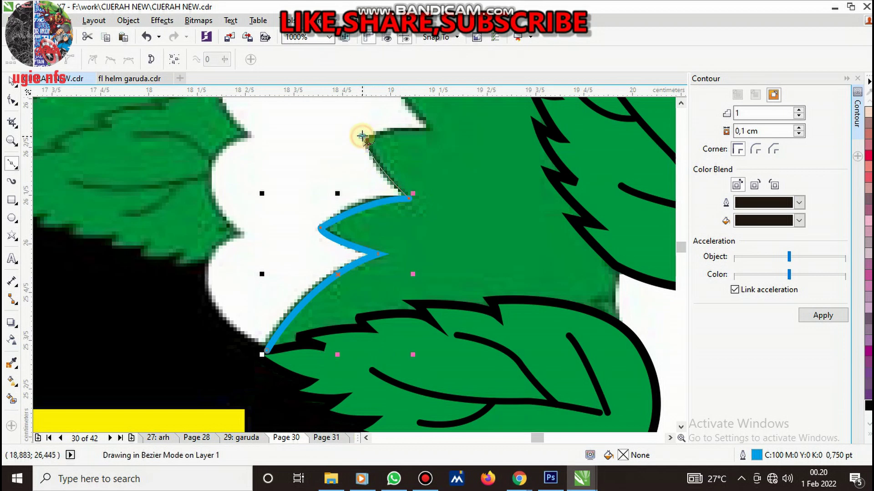
scroll(423, 191, down, 1)
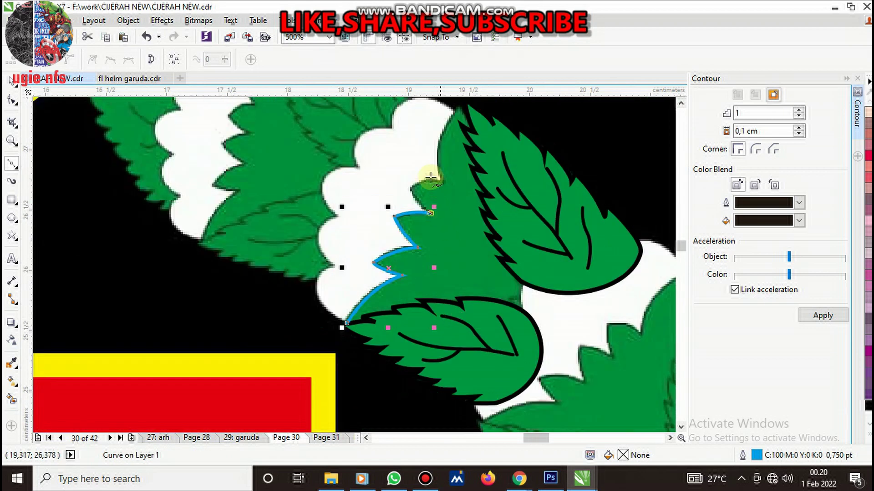
scroll(433, 200, up, 2)
drag(398, 245, 374, 197)
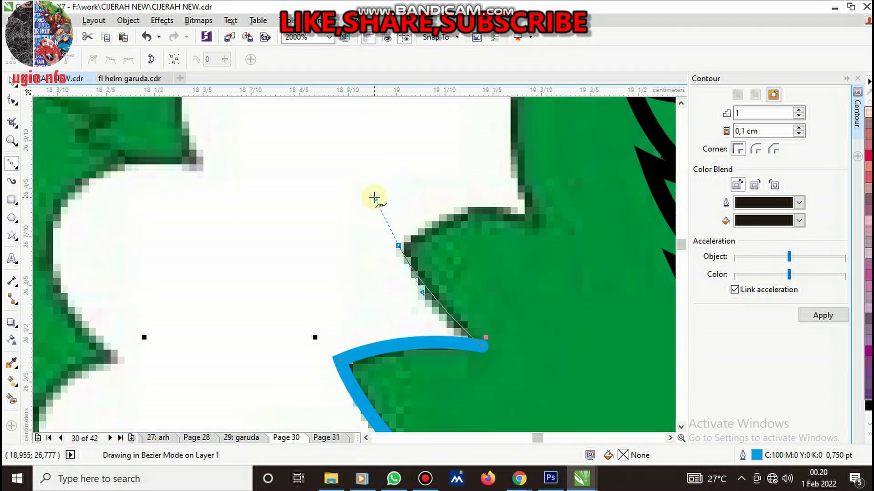
drag(451, 215, 455, 203)
drag(536, 223, 561, 234)
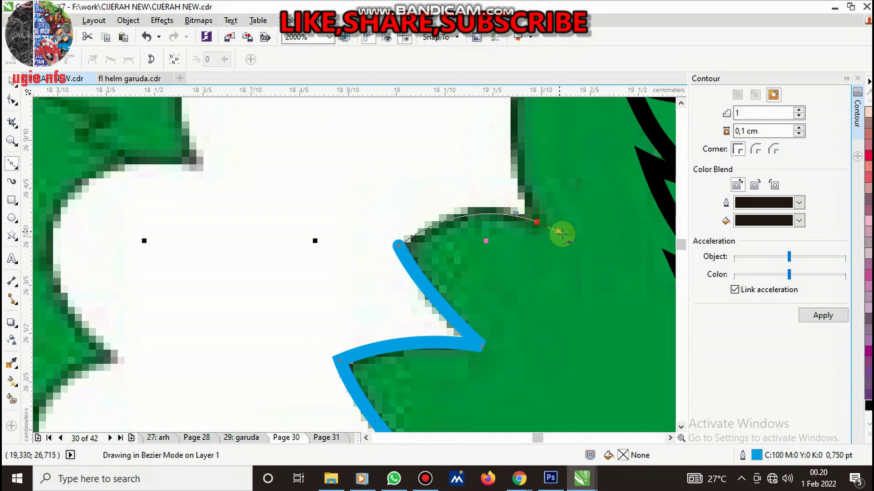
drag(514, 167, 516, 169)
Trace the rest of the background leaf and close the curve at its start
scroll(449, 211, down, 4)
scroll(429, 240, up, 3)
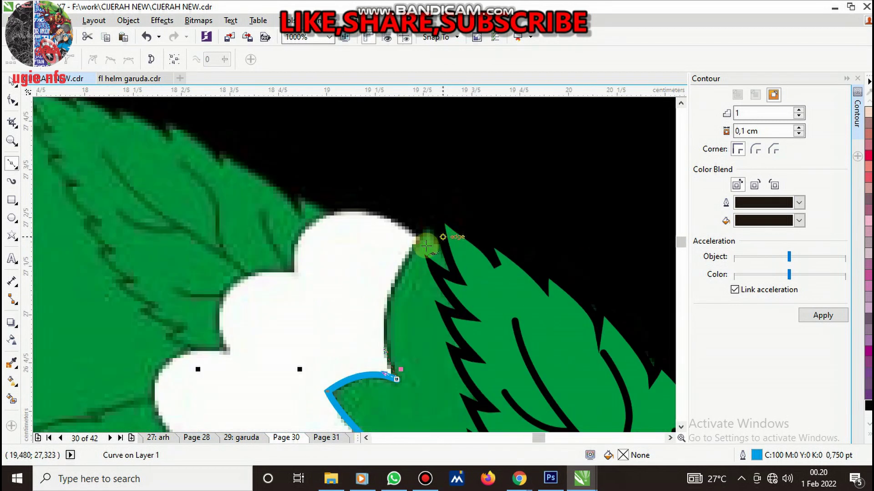
scroll(394, 279, up, 2)
click(401, 273)
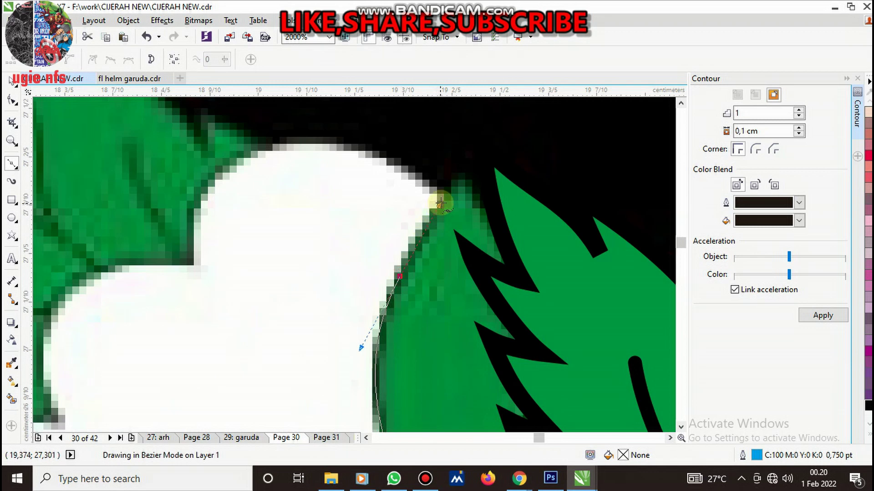
click(461, 163)
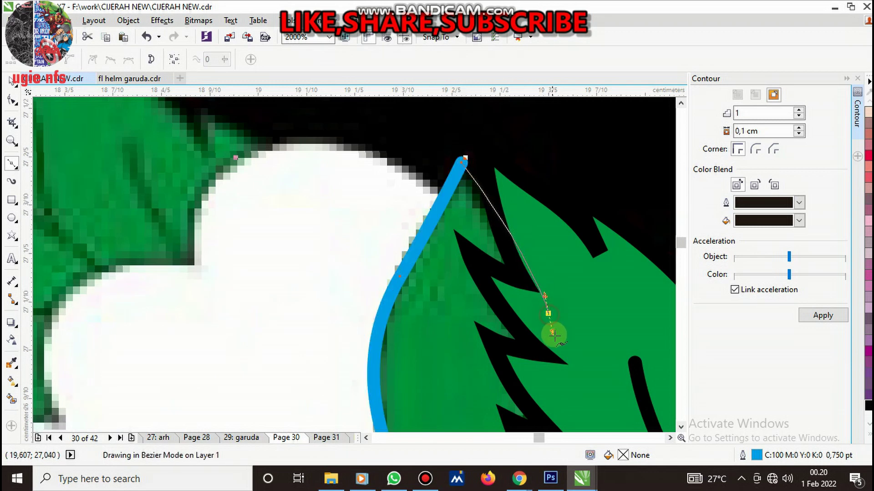
scroll(550, 323, down, 3)
scroll(522, 336, up, 2)
click(500, 303)
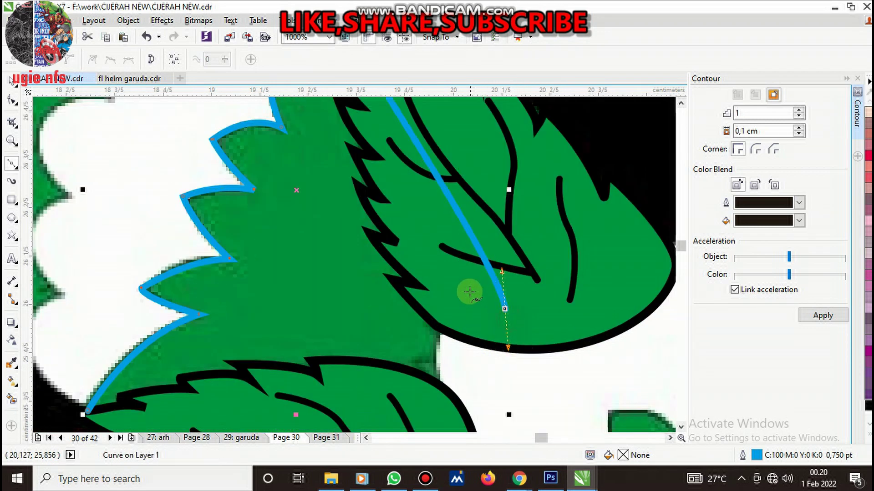
scroll(468, 293, down, 2)
scroll(455, 335, up, 2)
drag(412, 330, 406, 328)
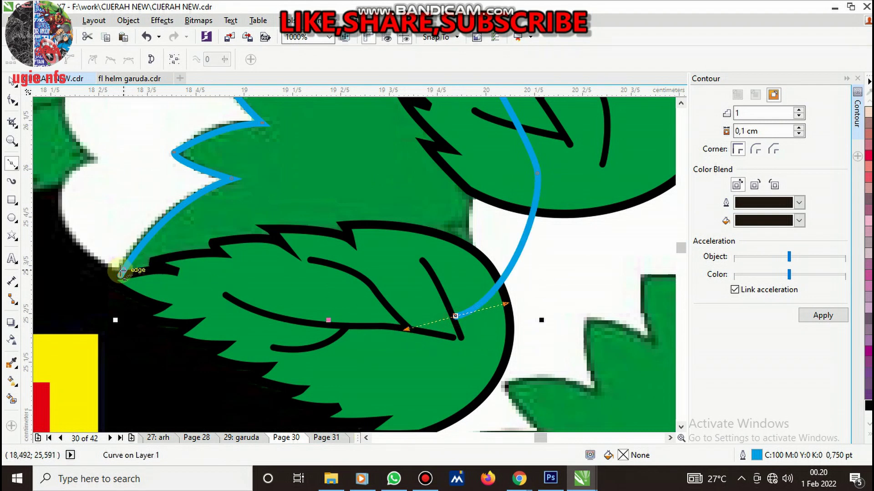
drag(121, 272, 293, 356)
scroll(405, 277, down, 2)
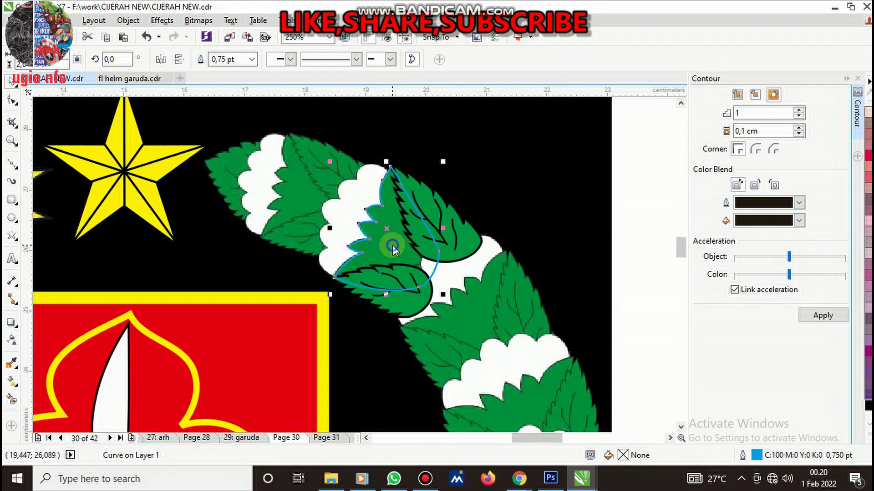
Place the new leaf outline behind the lower traced leaf
right_click(392, 246)
click(587, 431)
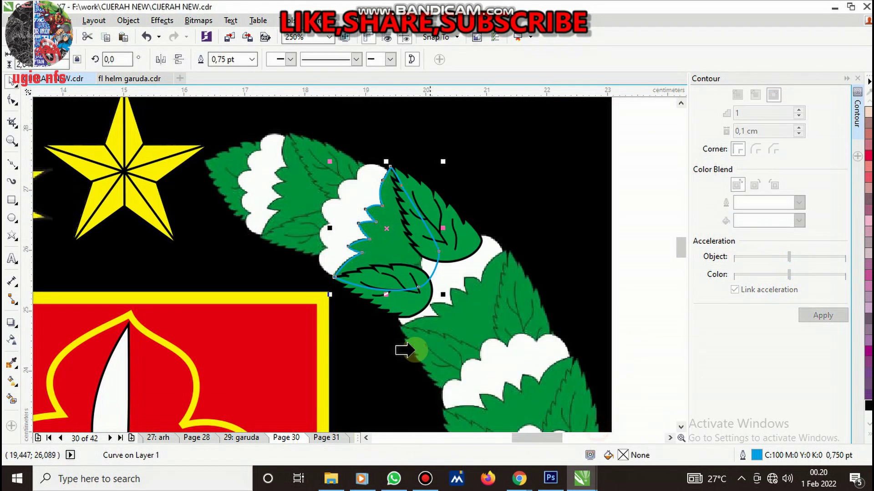
click(401, 298)
key(Escape)
scroll(389, 286, up, 2)
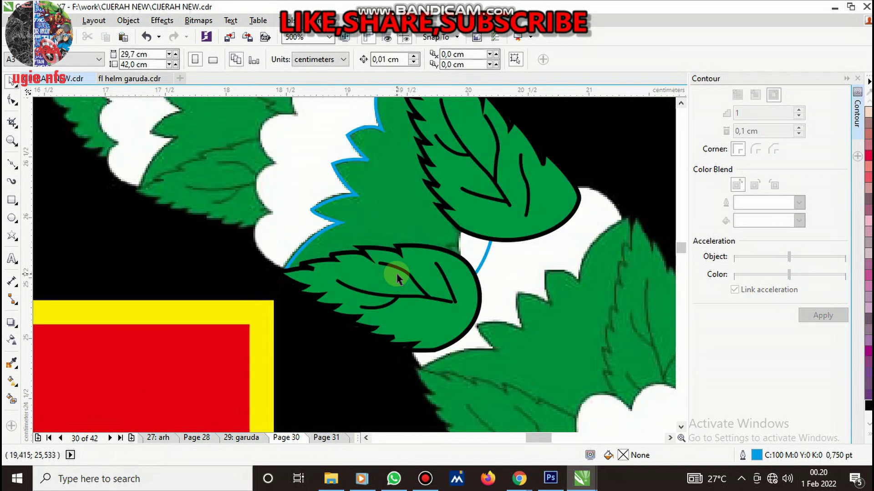
key(shift+F9)
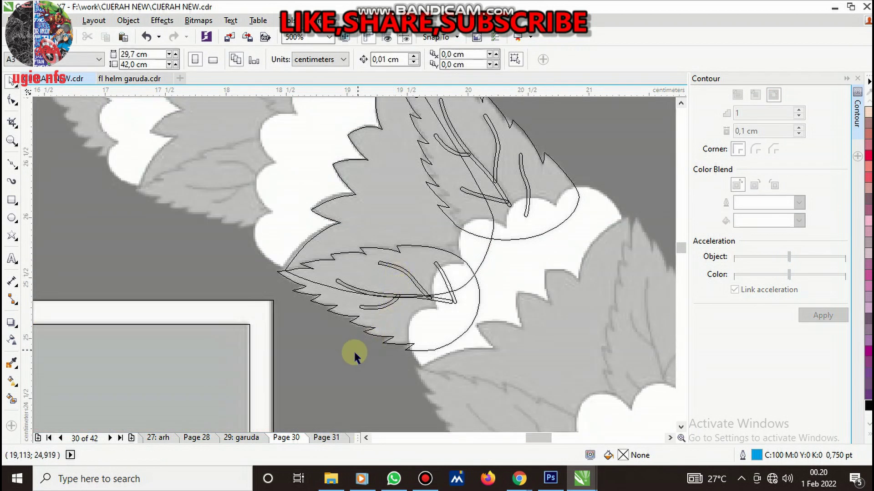
key(shift+F9)
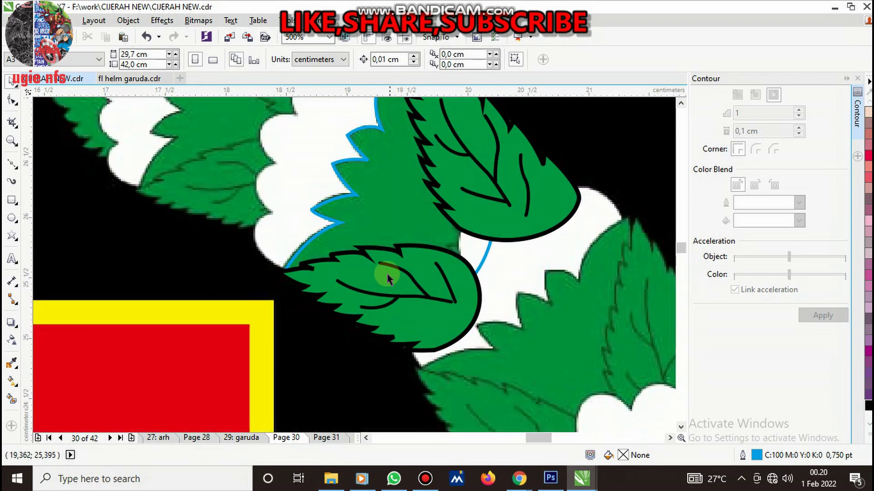
Ungroup the leaf group and its nested five-object group
click(385, 270)
right_click(379, 268)
click(430, 200)
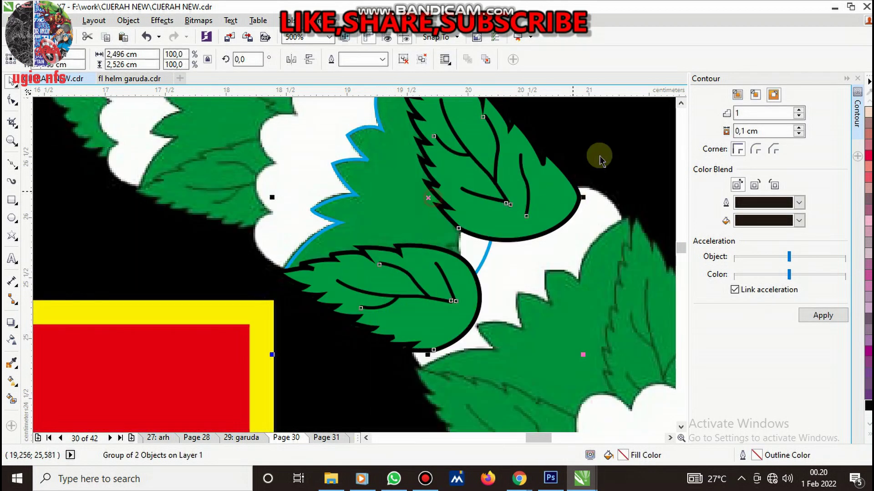
click(446, 176)
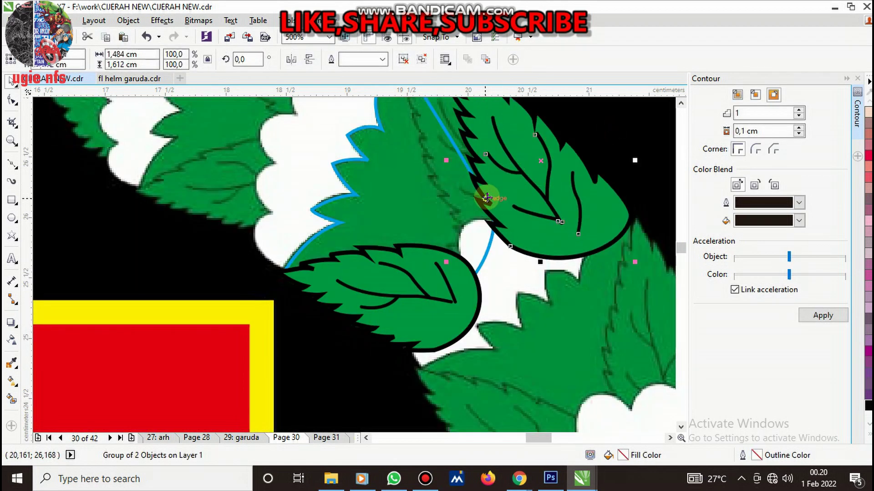
right_click(436, 181)
click(469, 200)
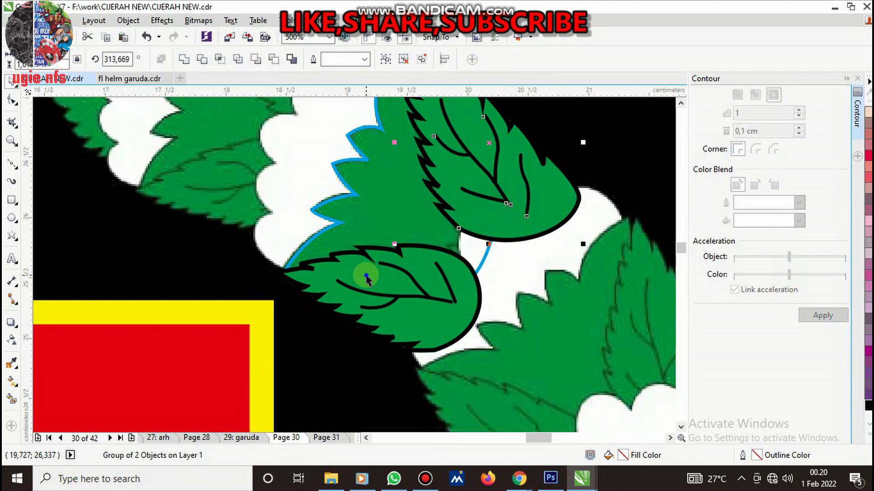
right_click(367, 273)
click(396, 201)
Ungroup the upper leaf's parts and select its individual curves and vein shapes
click(456, 181)
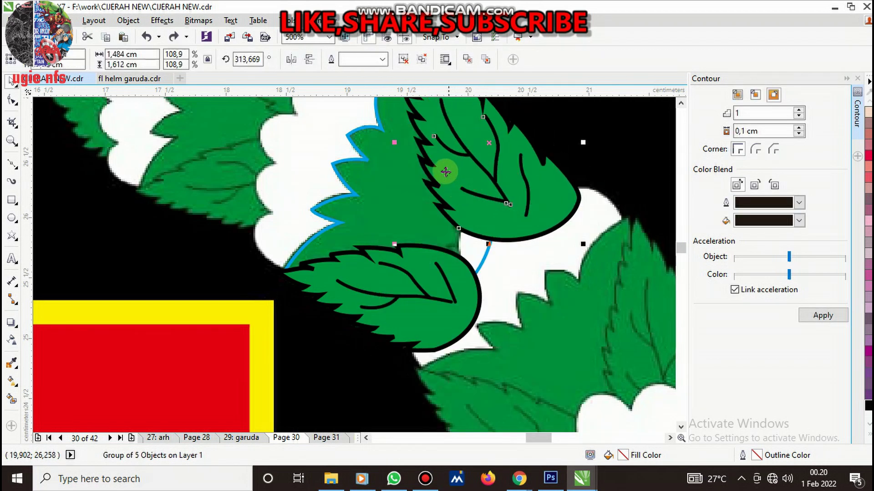
right_click(445, 171)
click(476, 200)
click(460, 183)
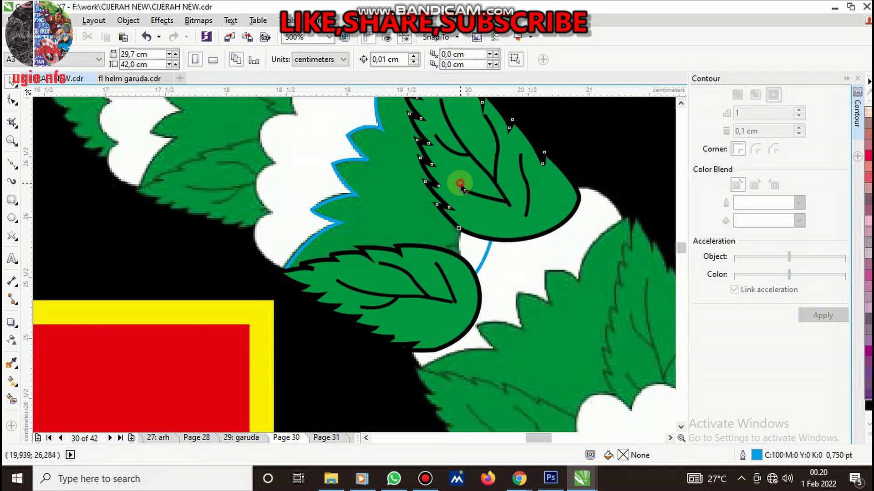
click(458, 235)
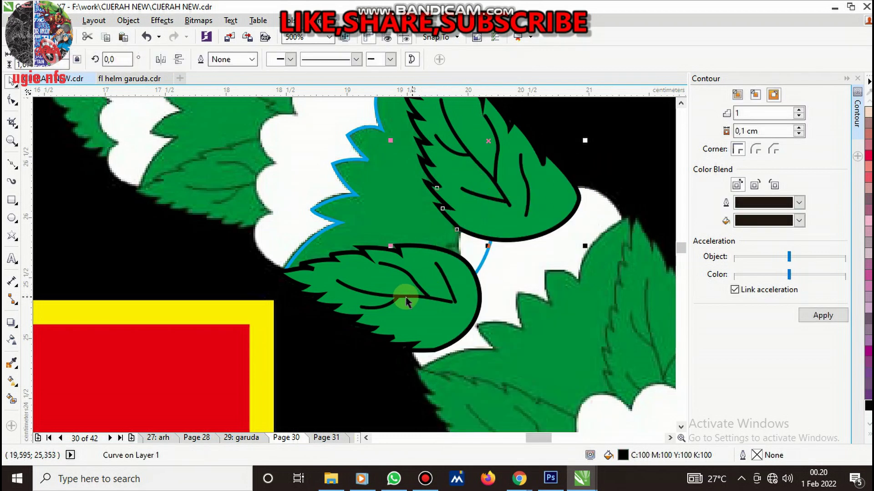
click(351, 272)
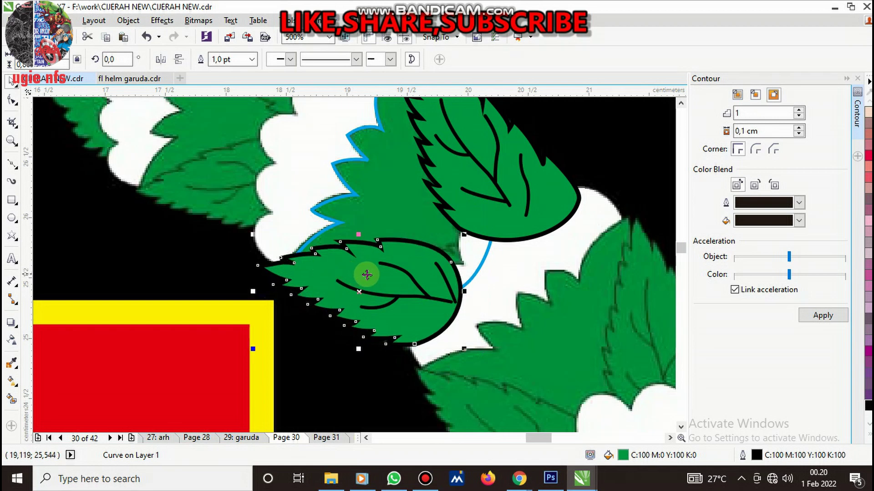
key(ctrl+z)
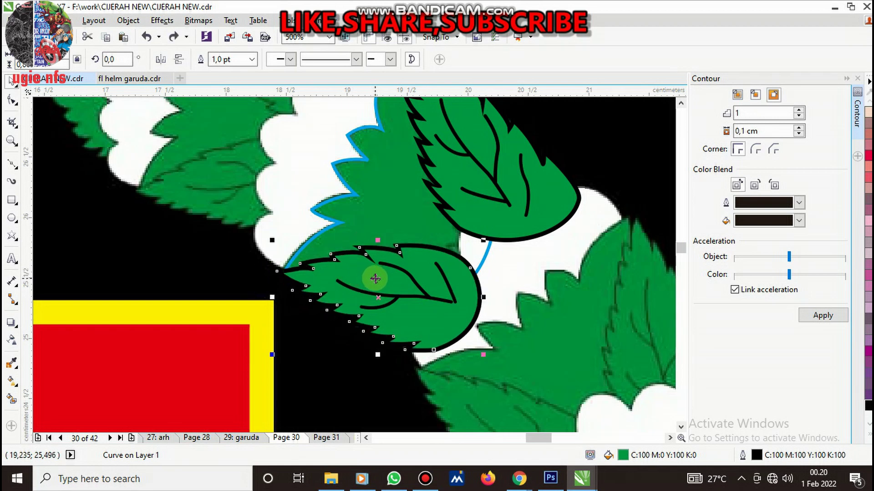
click(399, 283)
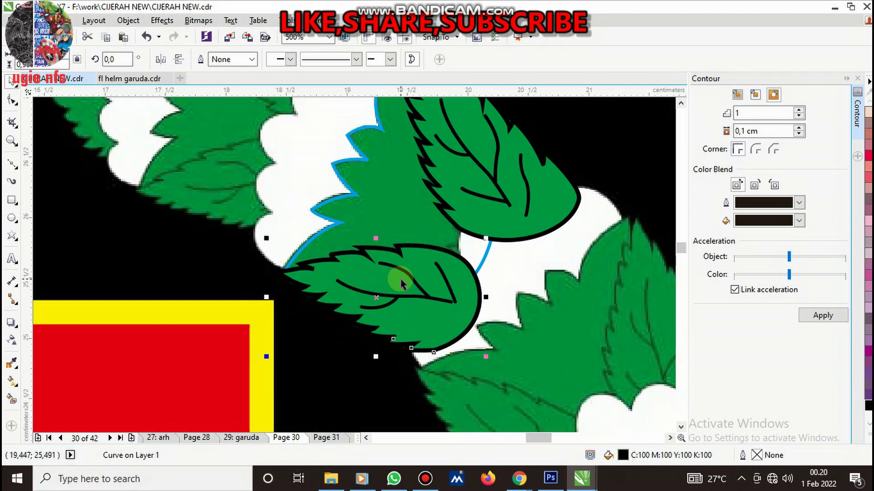
Give the newly traced leaf a black outline and the wreath's green fill via eyedropper
key(shift+F9)
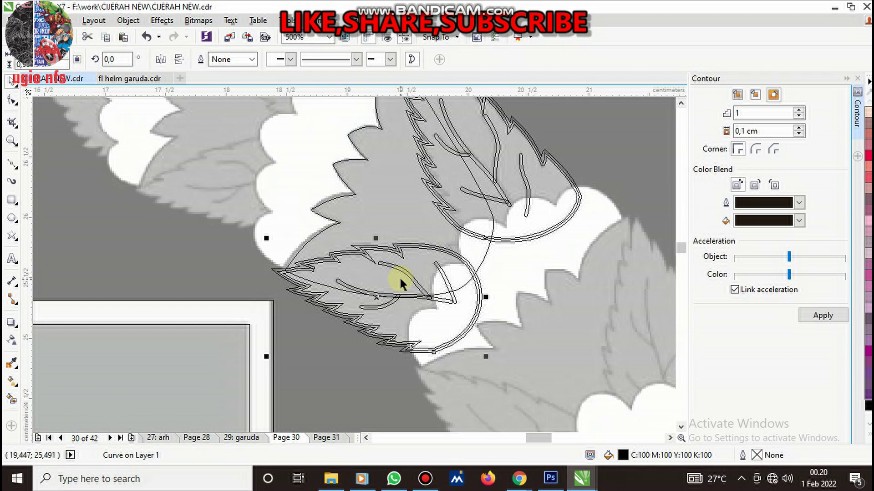
key(shift+F9)
scroll(400, 273, down, 2)
scroll(392, 226, up, 2)
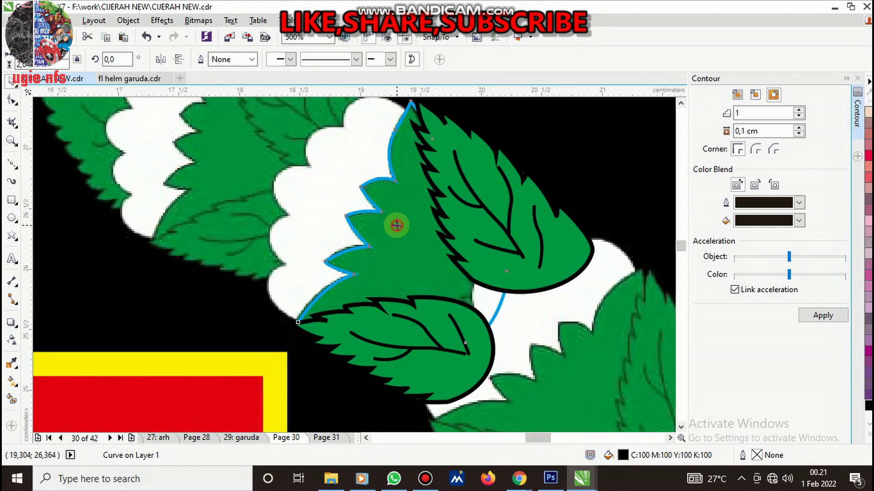
click(396, 225)
right_click(867, 406)
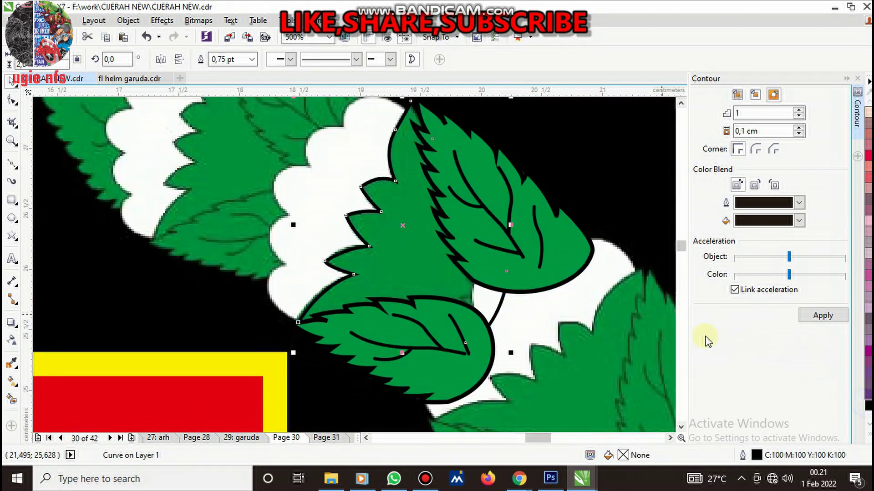
click(12, 364)
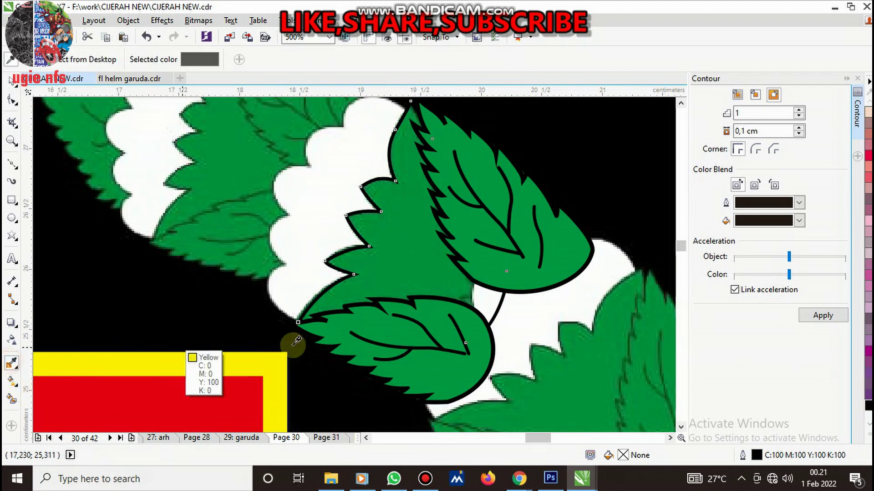
click(451, 330)
key(space)
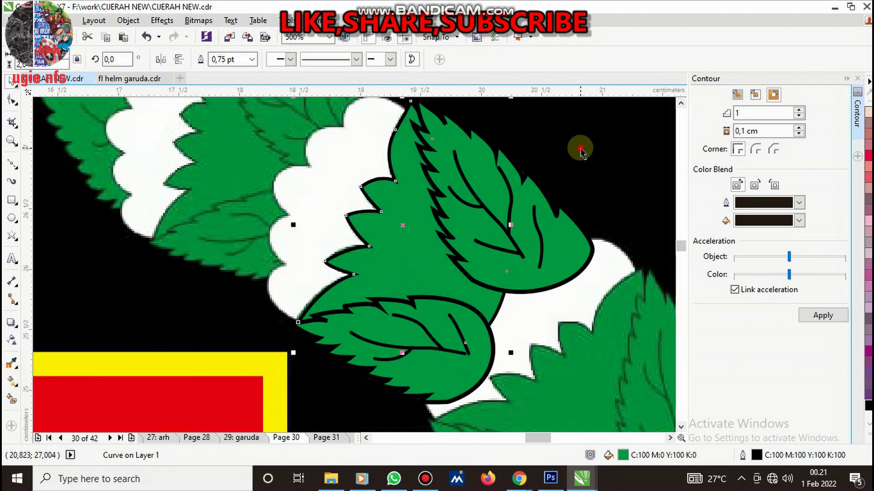
scroll(415, 230, down, 3)
scroll(419, 230, up, 3)
Marquee-select all 15 wreath leaf shapes and group them
click(424, 236)
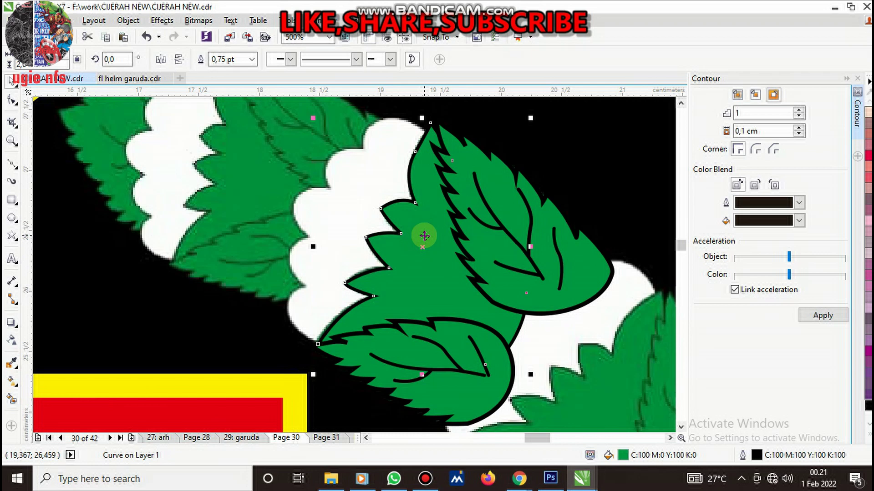
click(428, 247)
scroll(432, 246, down, 2)
drag(352, 139, 570, 376)
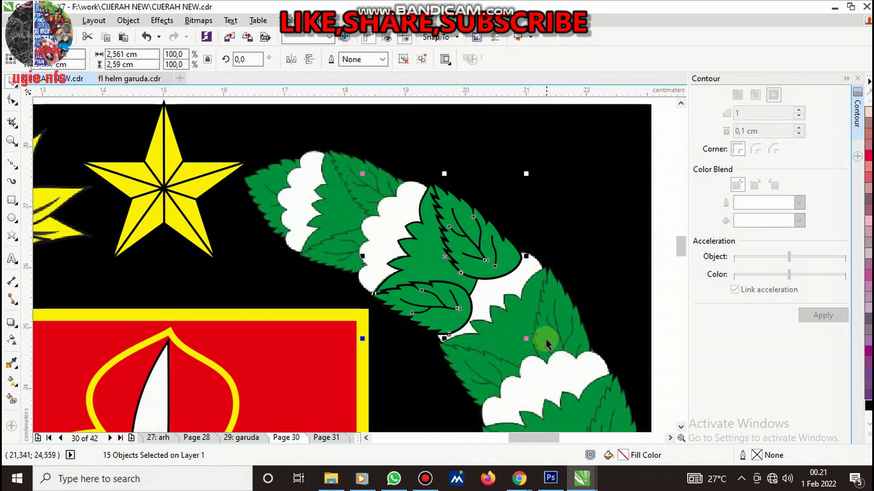
key(ctrl+g)
key(Escape)
scroll(392, 223, up, 2)
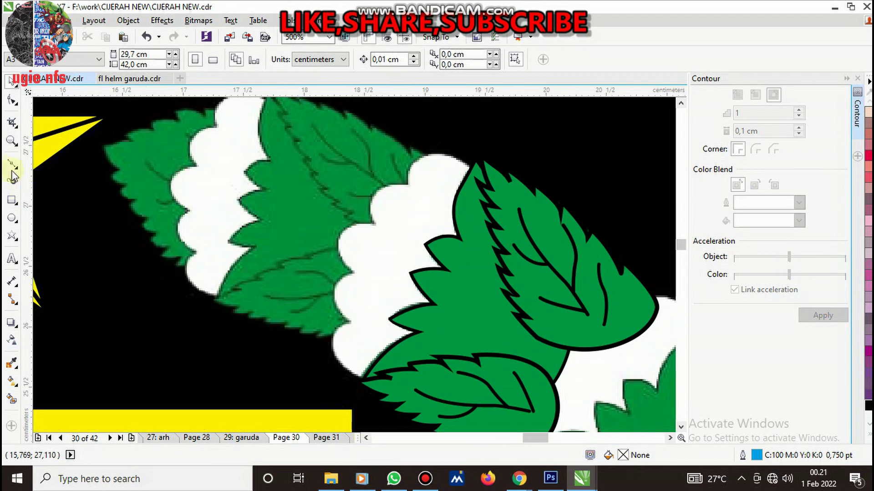
Undo the stray Bezier segments drawn near the large green leaf
scroll(324, 381, up, 2)
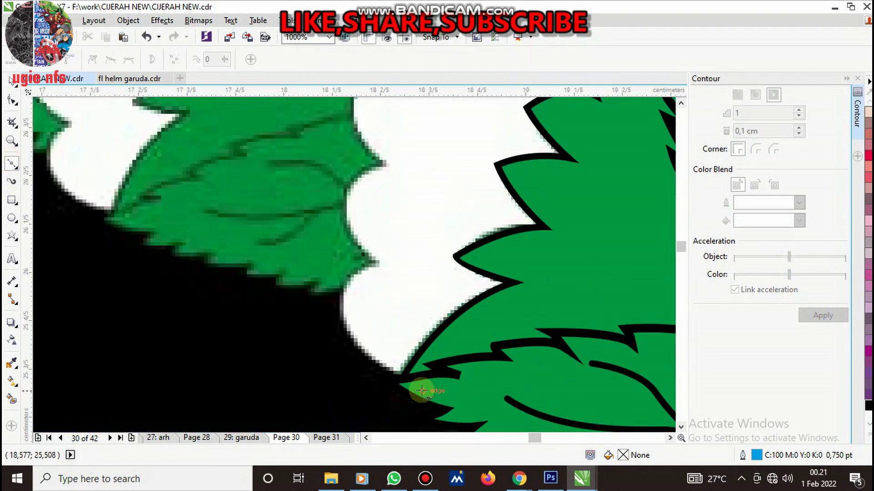
drag(374, 263, 468, 205)
scroll(415, 299, down, 2)
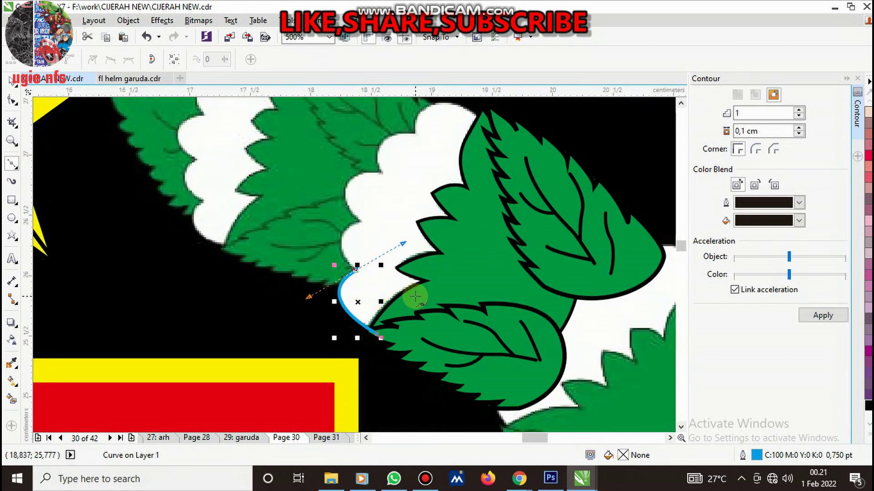
key(ctrl+z)
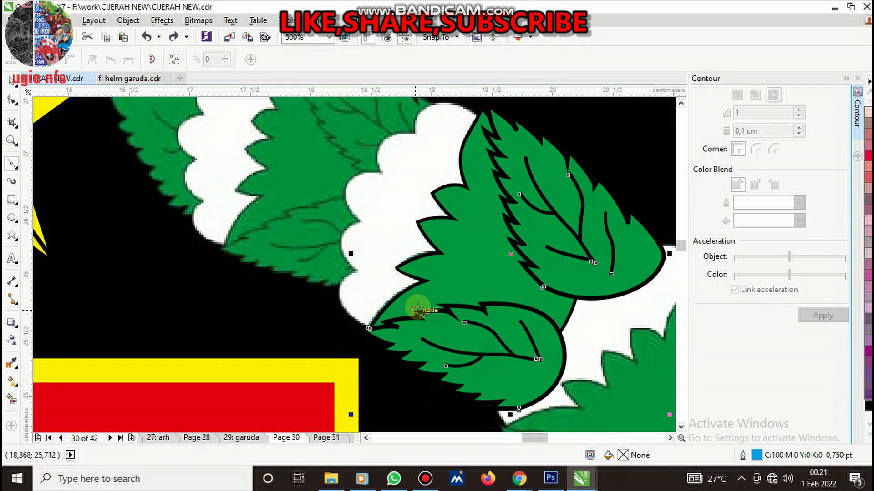
click(464, 279)
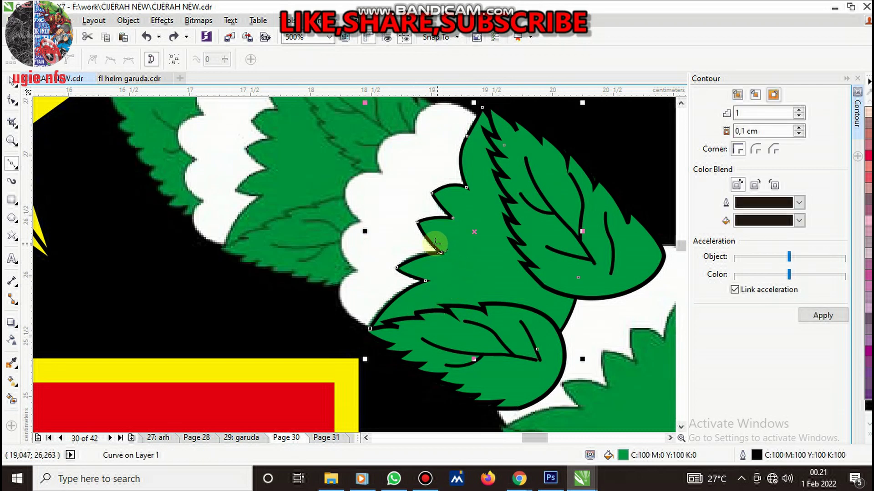
scroll(435, 244, up, 2)
click(214, 278)
click(280, 278)
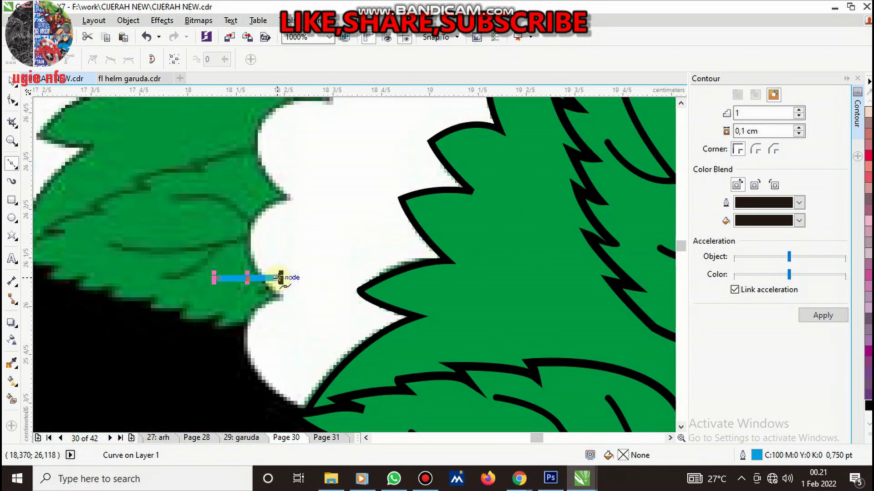
key(ctrl+z)
Set the large green leaf's outline width to 1,0 pt and group the 15 leaf objects
click(452, 288)
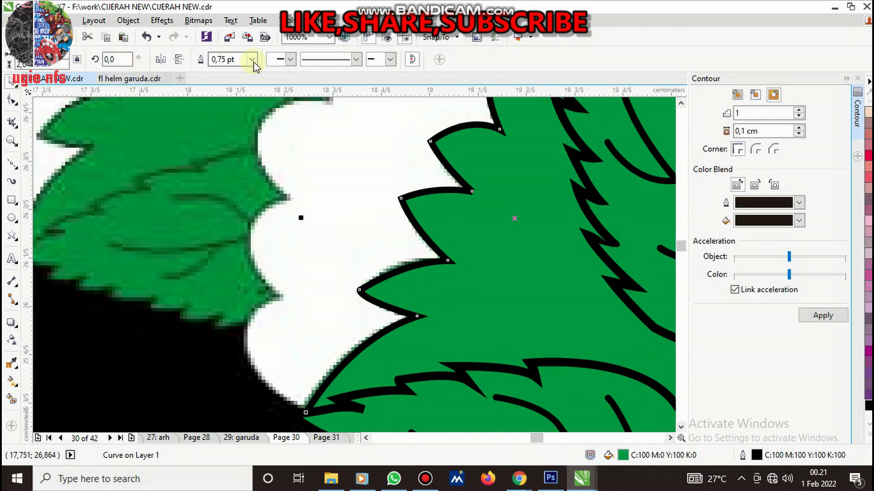
click(253, 59)
click(227, 114)
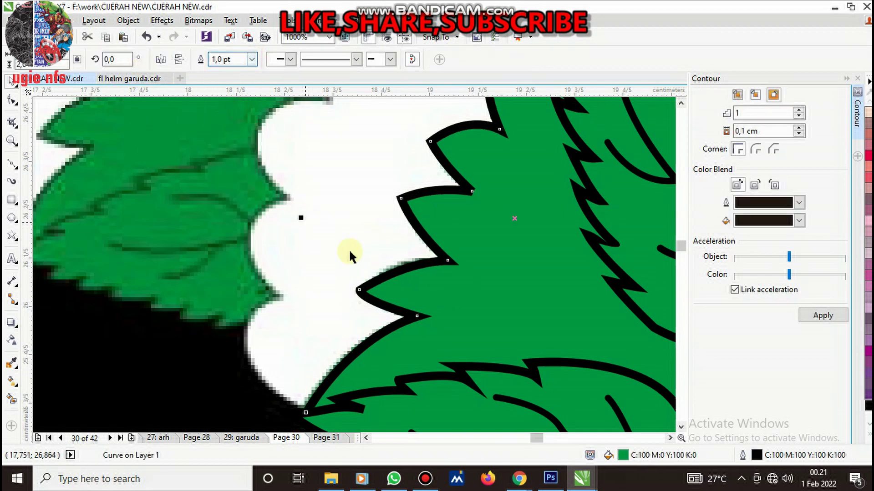
scroll(378, 257, down, 2)
scroll(378, 257, down, 2)
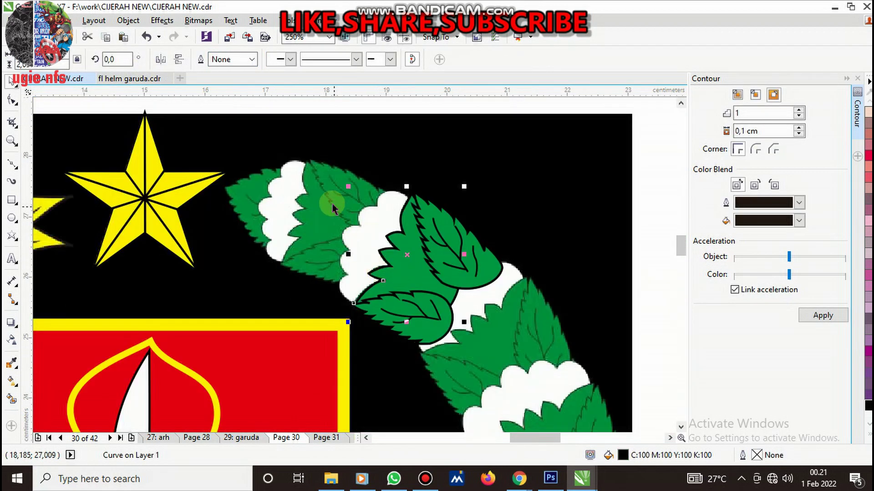
key(Escape)
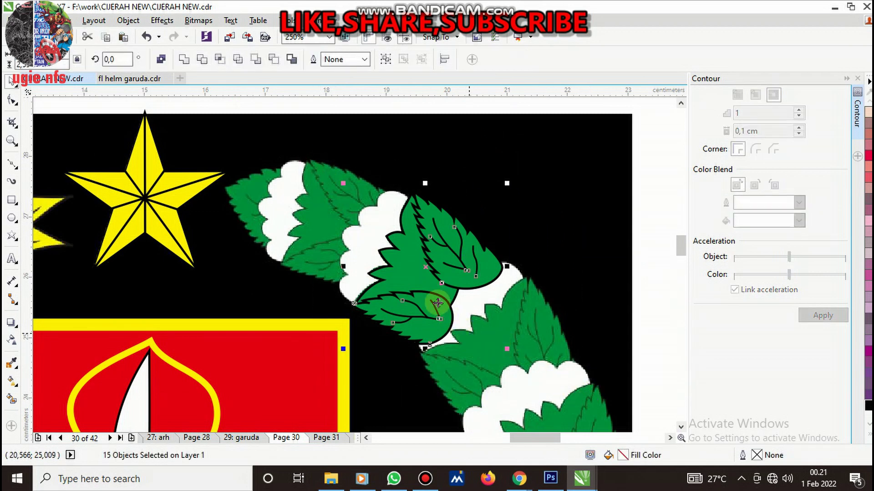
key(ctrl+g)
click(12, 164)
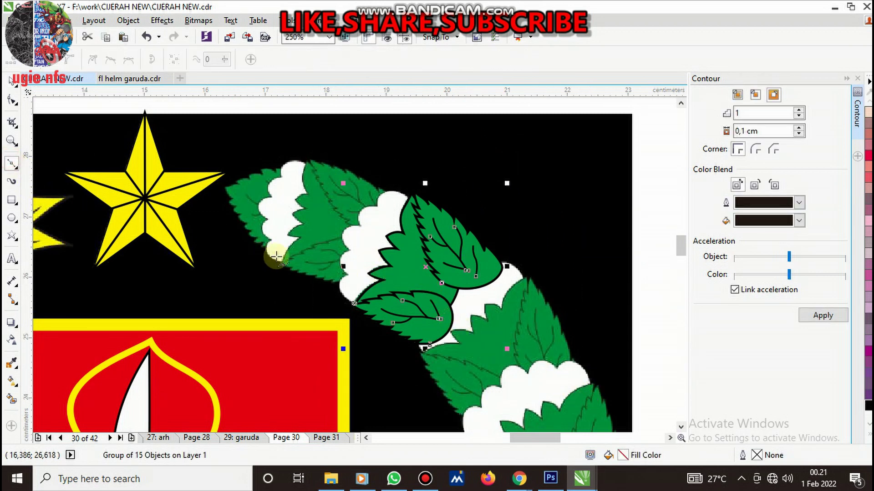
scroll(360, 286, up, 2)
scroll(455, 283, down, 2)
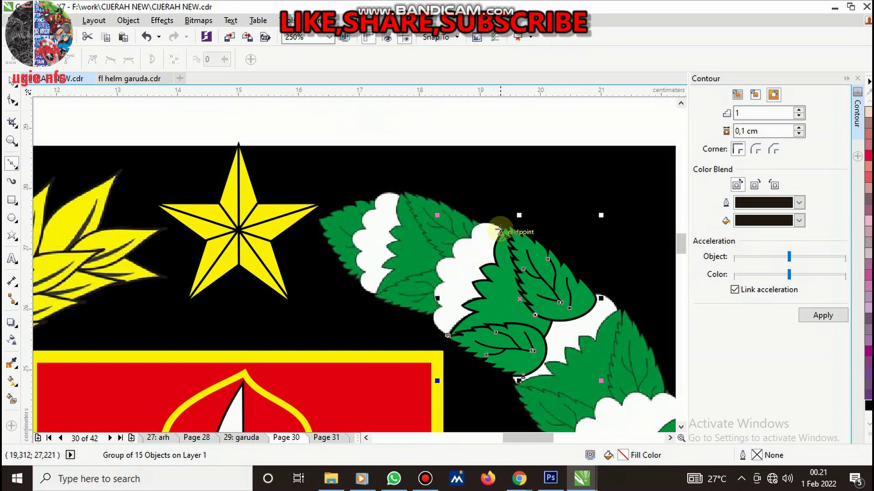
Start a Bezier curve at the white band's top, tracing around its first two scallops
scroll(499, 232, up, 2)
scroll(521, 241, up, 2)
drag(448, 174, 264, 170)
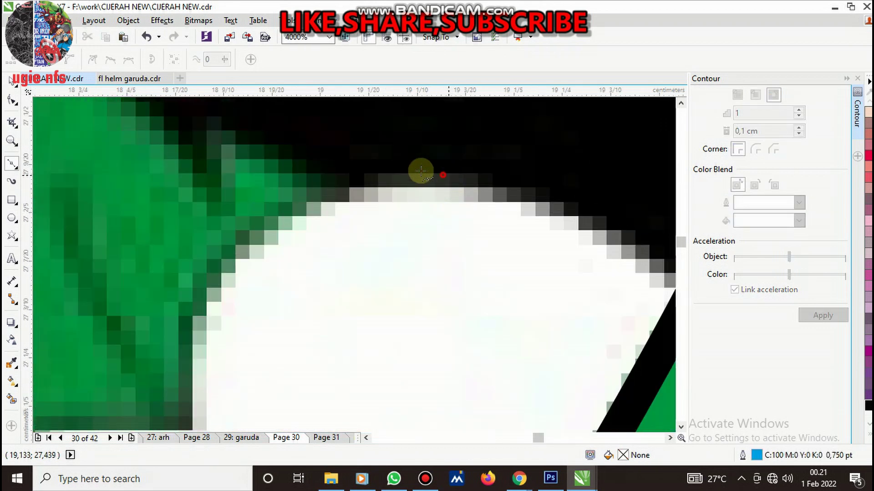
scroll(402, 201, down, 2)
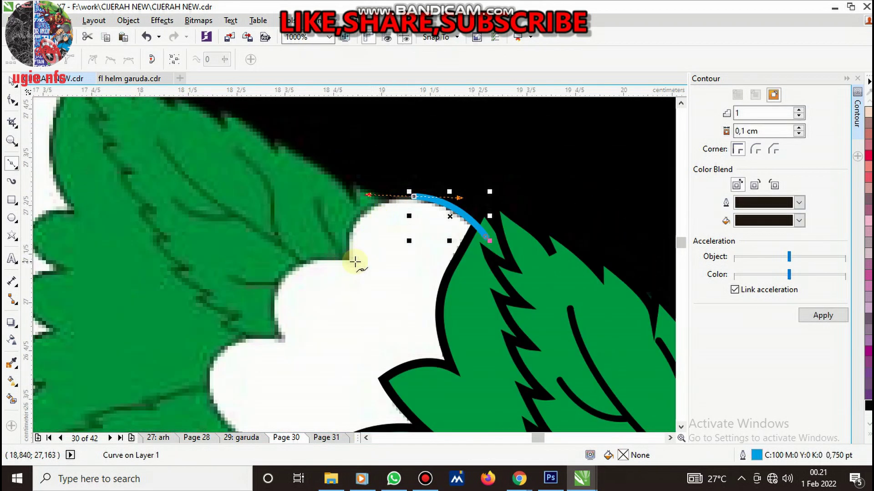
drag(350, 260, 354, 292)
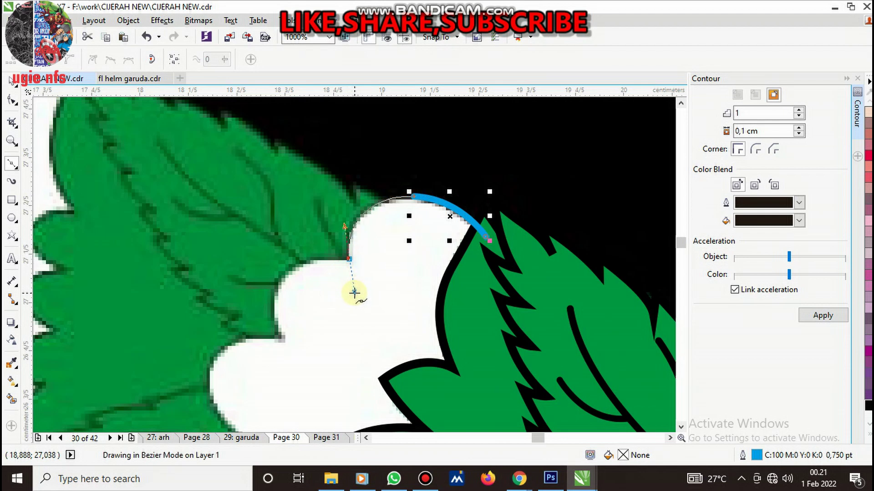
drag(285, 255, 286, 253)
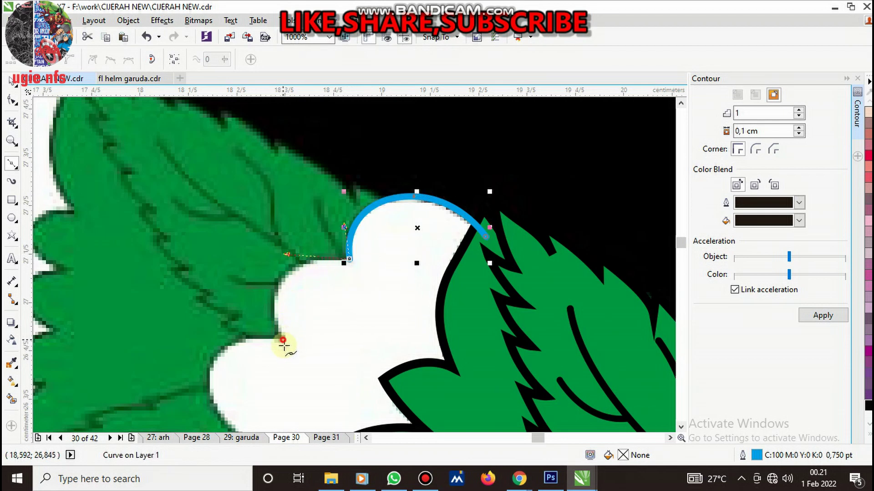
drag(283, 342, 305, 388)
drag(240, 339, 241, 339)
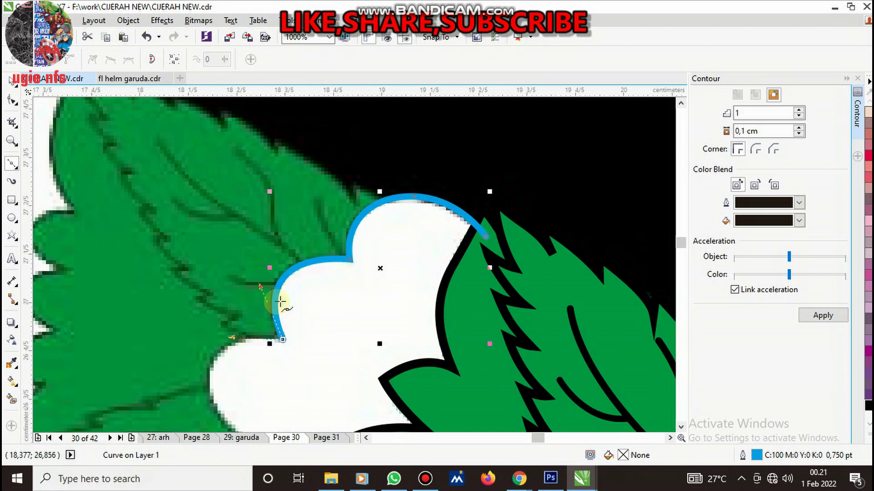
scroll(255, 337, down, 1)
scroll(273, 360, up, 1)
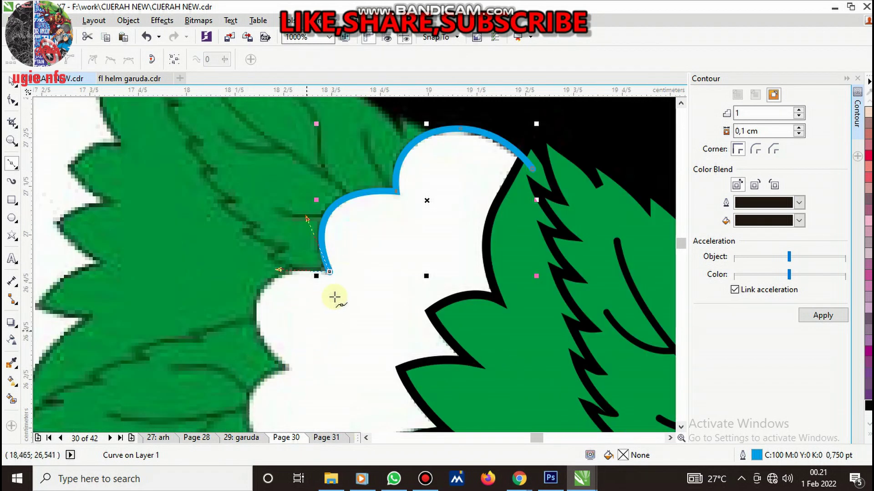
scroll(335, 297, down, 1)
scroll(322, 332, up, 1)
Continue the curve around the lower scallops and close it along the large leaf's edge
drag(336, 267, 401, 338)
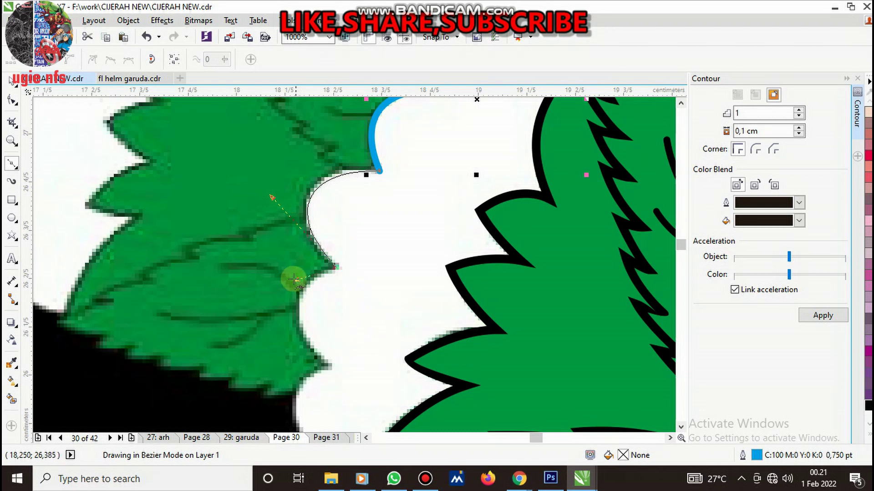
drag(295, 279, 291, 279)
drag(331, 367, 382, 414)
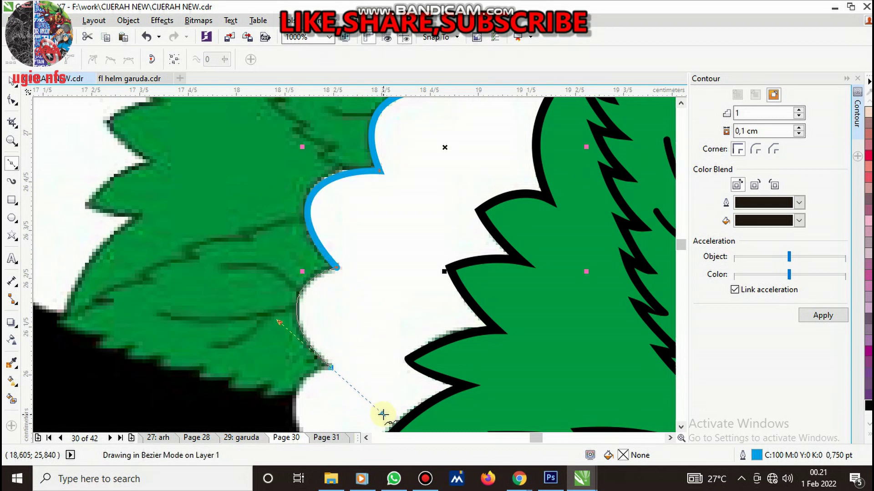
drag(287, 378, 289, 376)
scroll(322, 312, down, 2)
scroll(332, 396, down, 2)
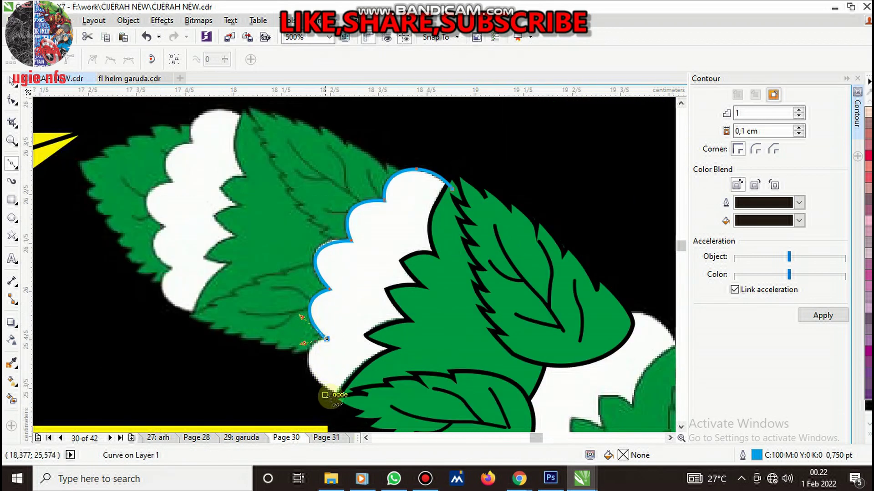
scroll(371, 390, up, 3)
scroll(356, 313, down, 3)
scroll(356, 313, up, 4)
mouse_move(379, 300)
mouse_down()
mouse_move(487, 340)
mouse_move(381, 327)
mouse_up()
scroll(430, 287, down, 2)
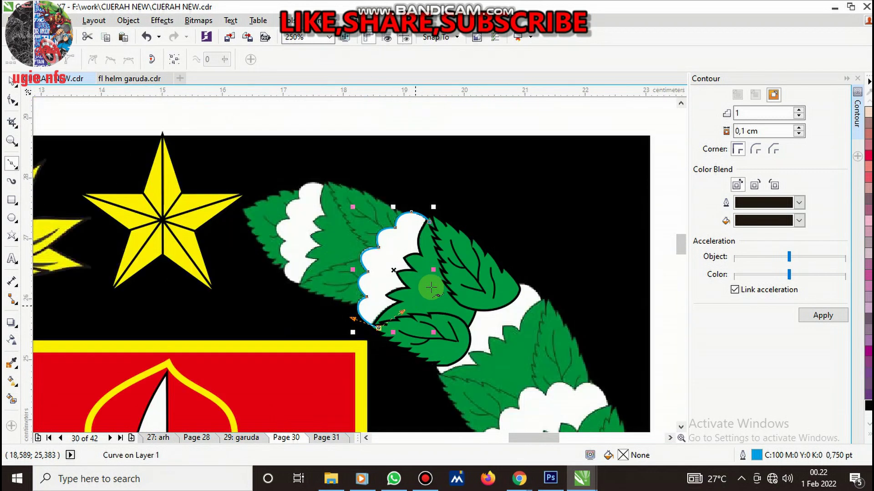
scroll(437, 241, up, 2)
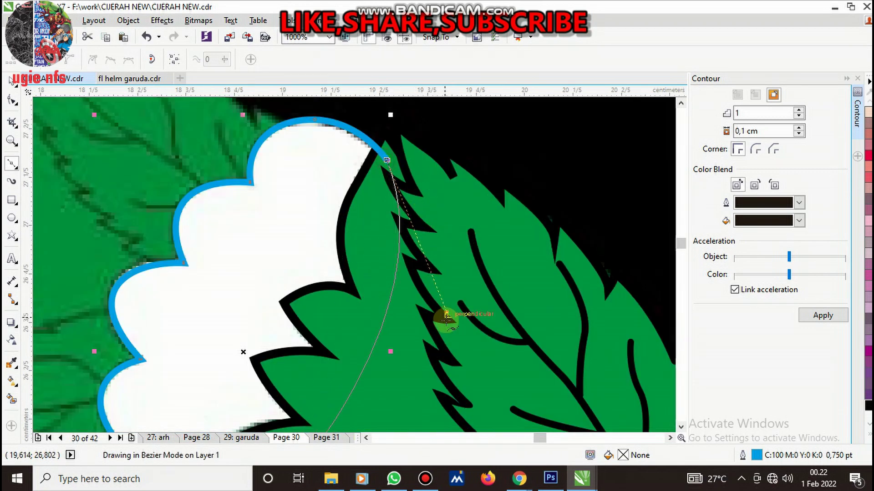
drag(386, 159, 452, 352)
scroll(445, 288, down, 2)
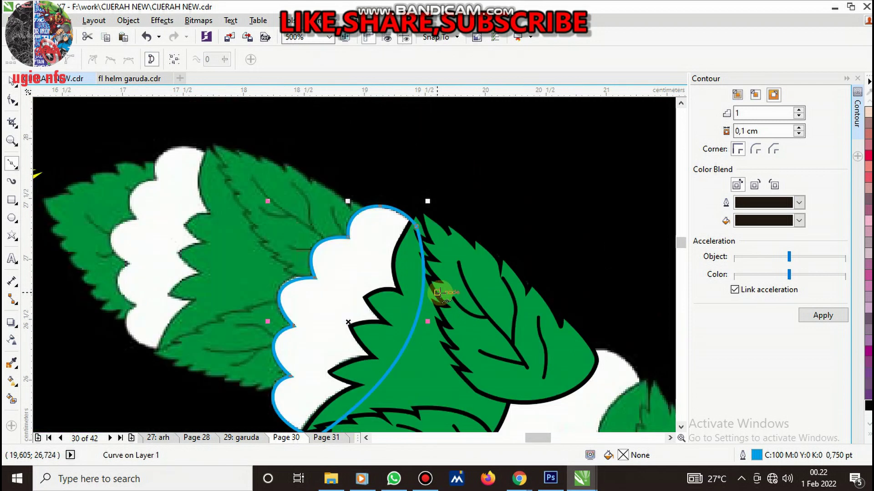
Adjust a node on the white scalloped shape and give it a 1.0 pt outline
click(18, 105)
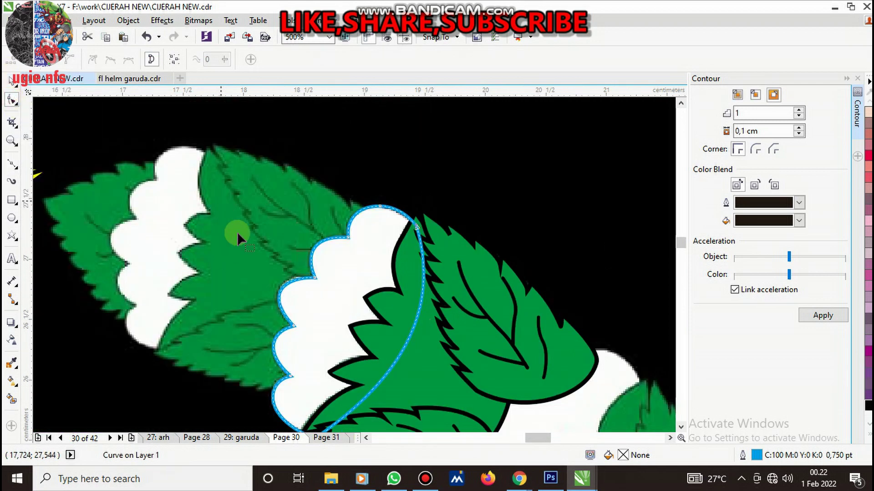
scroll(323, 276, up, 2)
drag(322, 262, 361, 299)
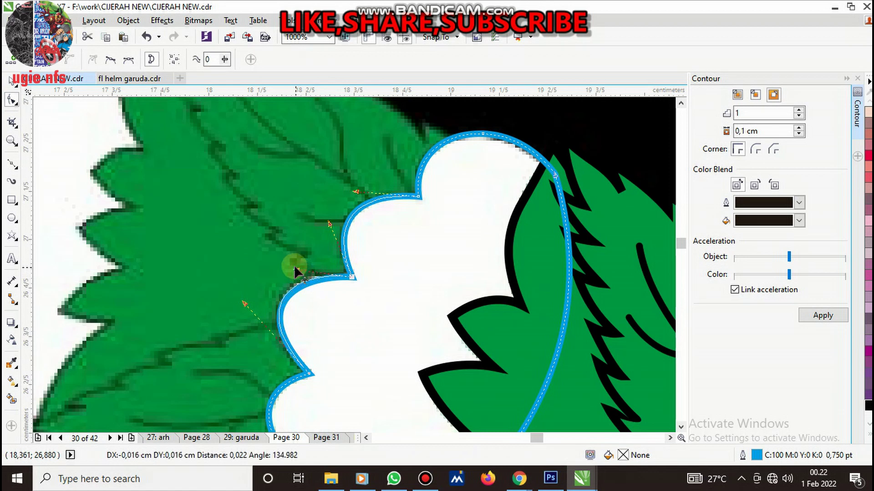
key(space)
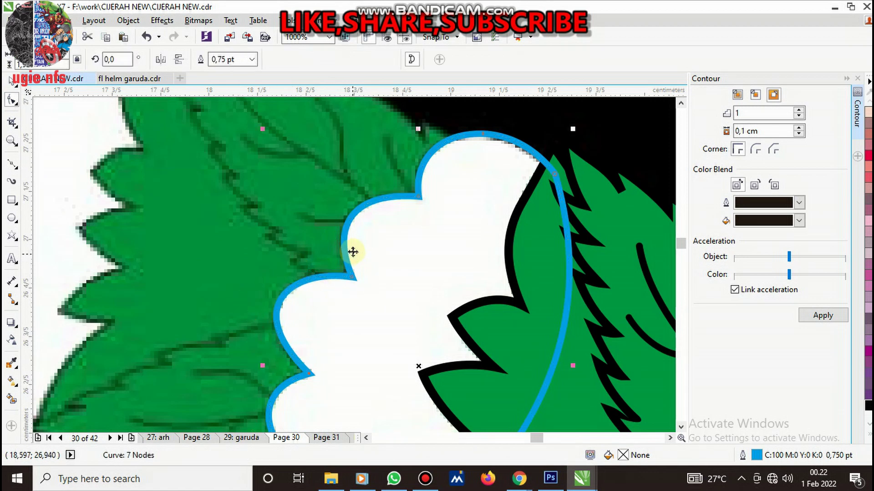
click(253, 64)
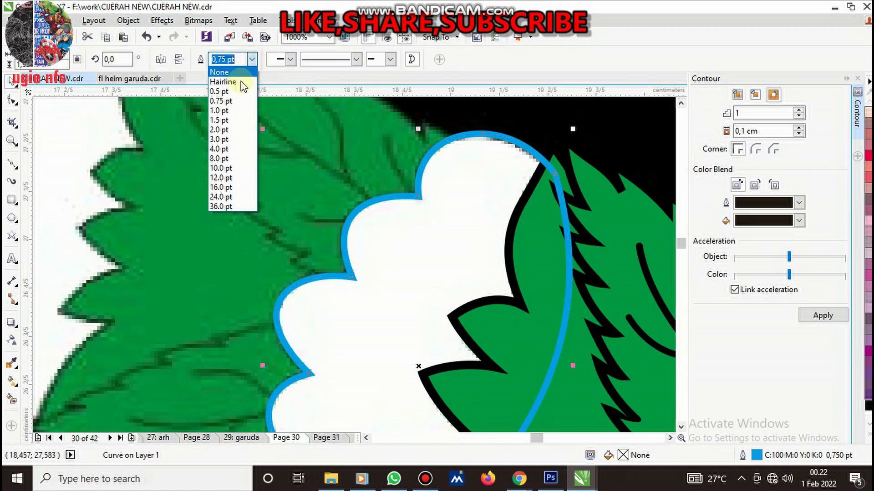
click(226, 117)
click(251, 59)
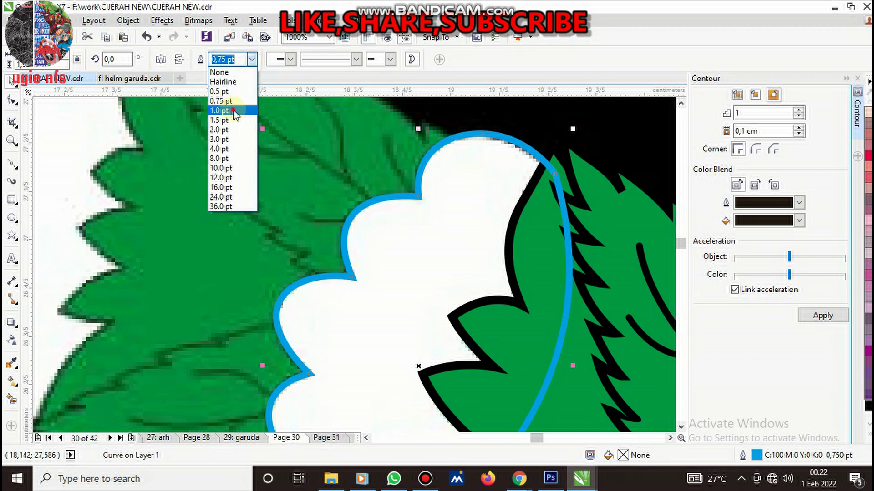
click(228, 109)
scroll(322, 195, down, 3)
scroll(353, 209, up, 2)
Move the shape behind the green leaf, with a black outline and white fill
right_click(341, 199)
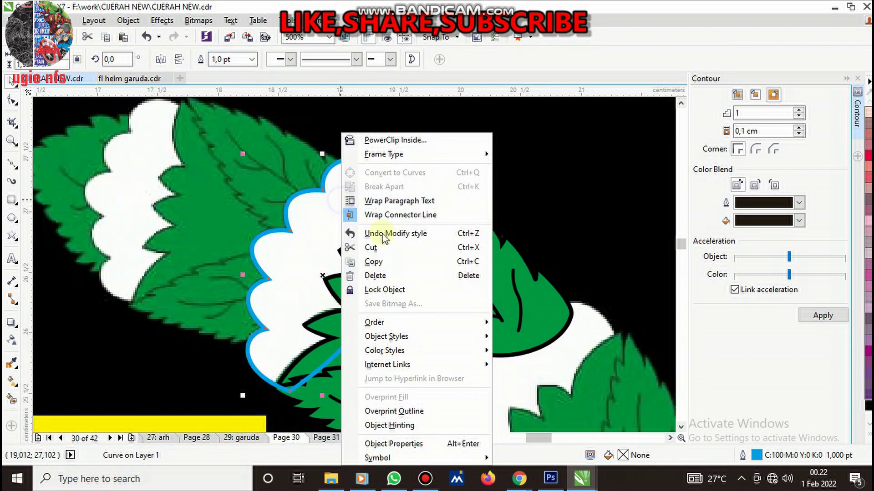
mouse_move(374, 322)
click(527, 426)
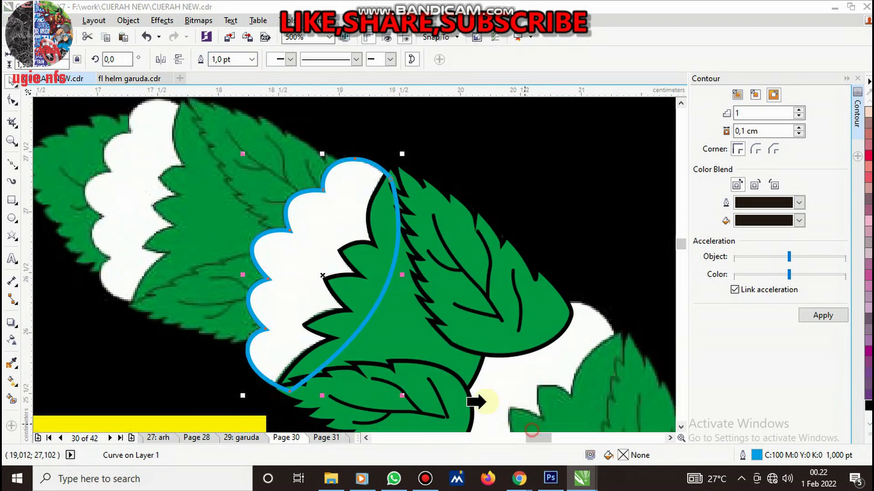
click(402, 341)
right_click(868, 405)
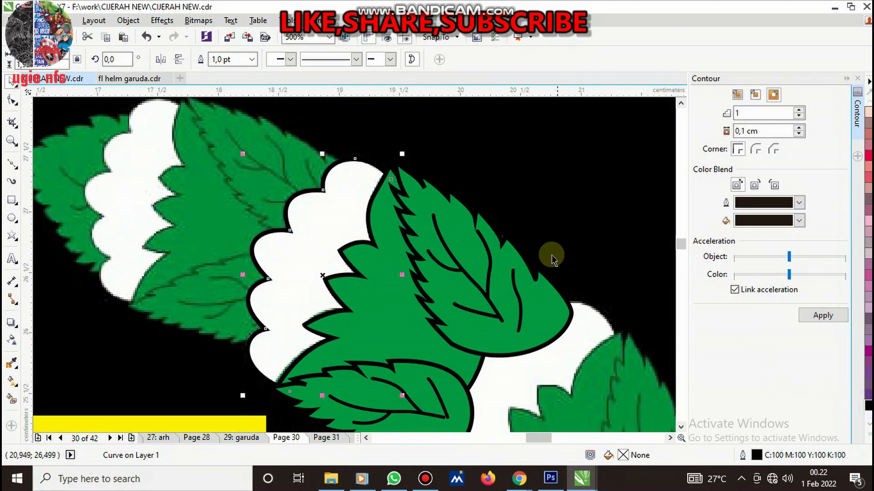
click(868, 430)
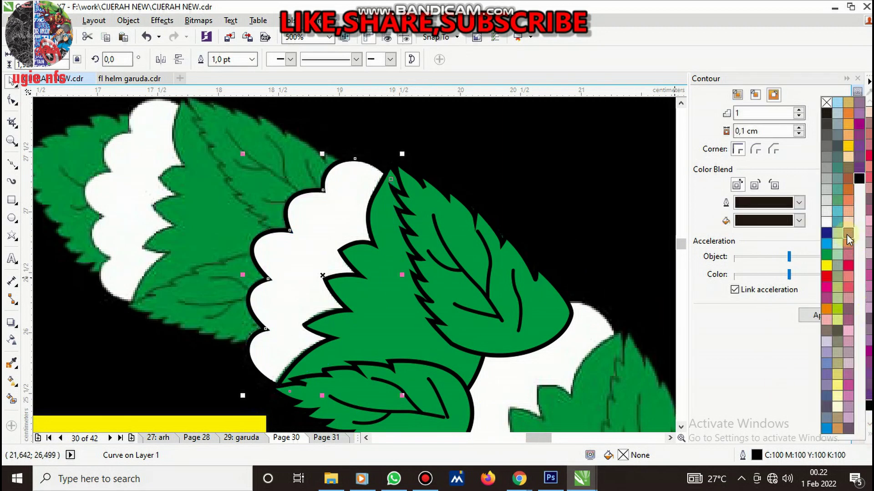
click(827, 222)
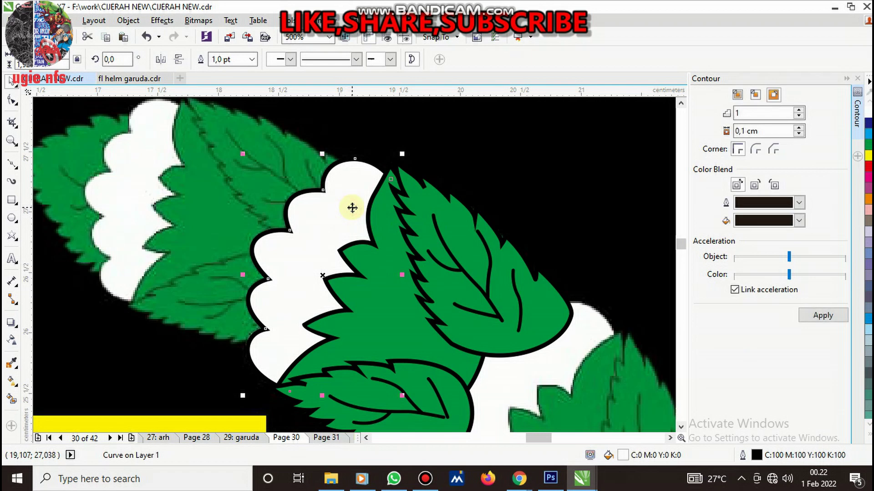
key(Escape)
Group the three small leaves, then move the group up-left and shrink it to about 88%
scroll(390, 195, down, 3)
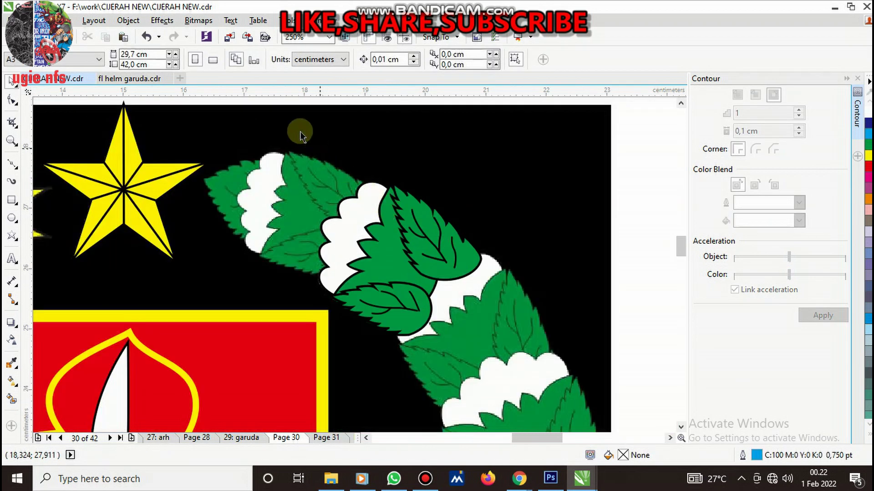
drag(298, 141, 484, 365)
key(ctrl+g)
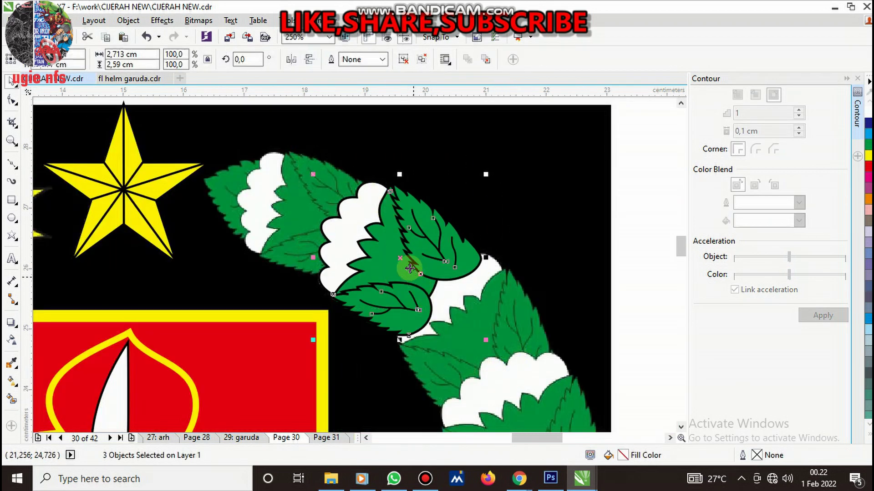
drag(364, 234, 287, 206)
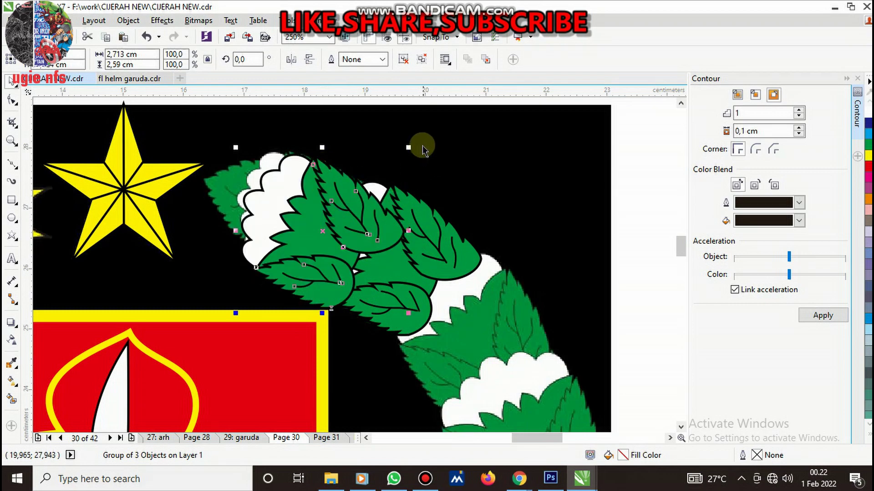
mouse_move(409, 147)
mouse_down()
mouse_move(389, 167)
mouse_move(369, 170)
mouse_move(389, 132)
mouse_up()
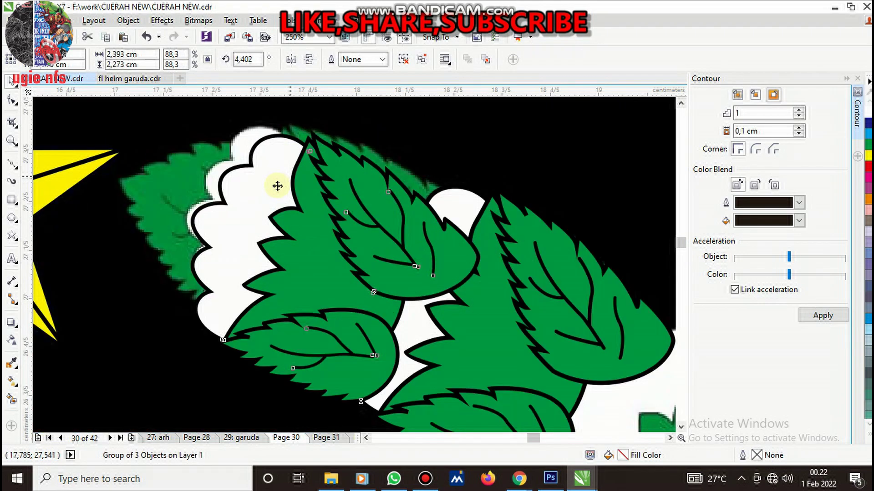
scroll(279, 185, up, 4)
scroll(315, 189, down, 4)
drag(312, 189, 311, 181)
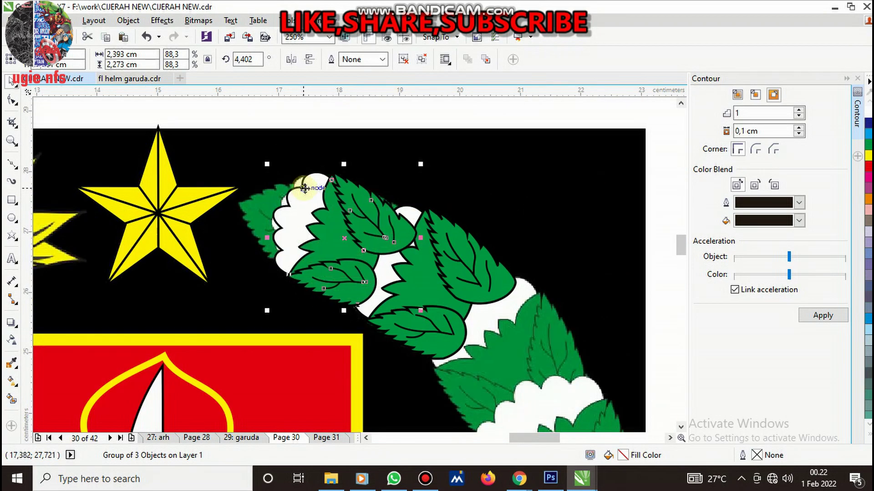
Rotate the leaf group and reposition it at the wreath tip, scaled to 86.4%
scroll(271, 178, up, 2)
drag(234, 145, 222, 162)
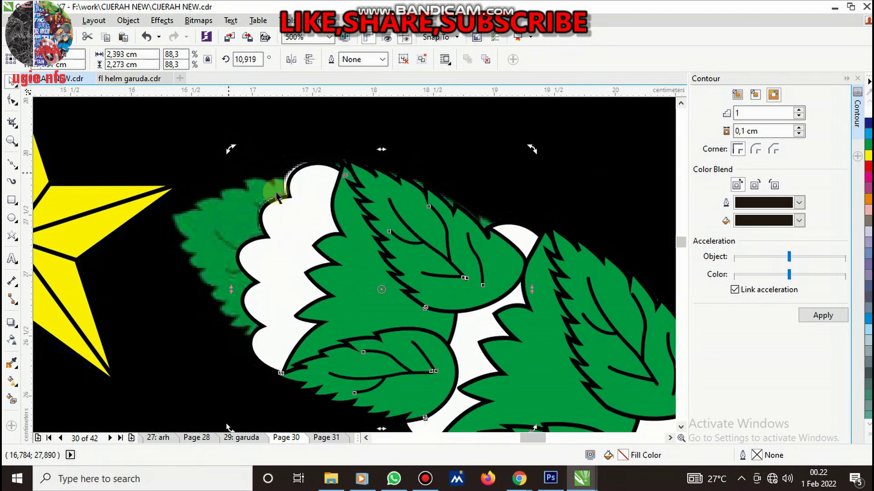
click(306, 203)
drag(309, 200, 306, 194)
scroll(306, 194, down, 2)
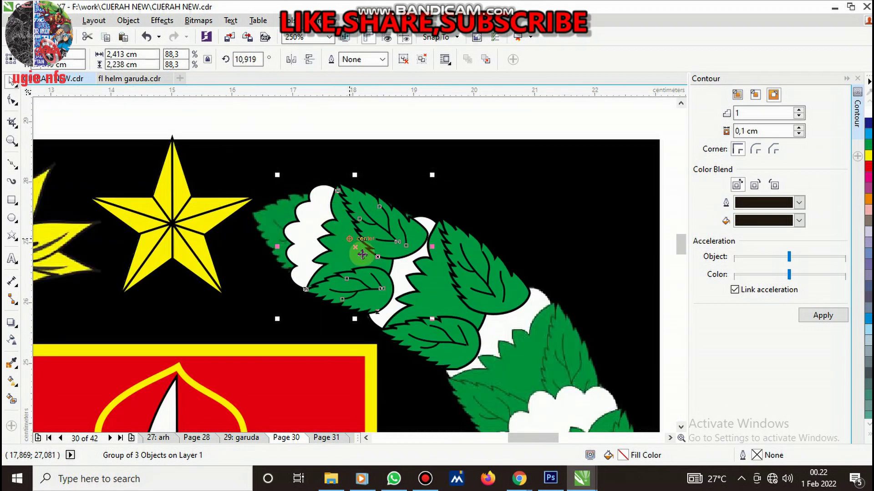
scroll(354, 278, up, 2)
drag(355, 278, 260, 378)
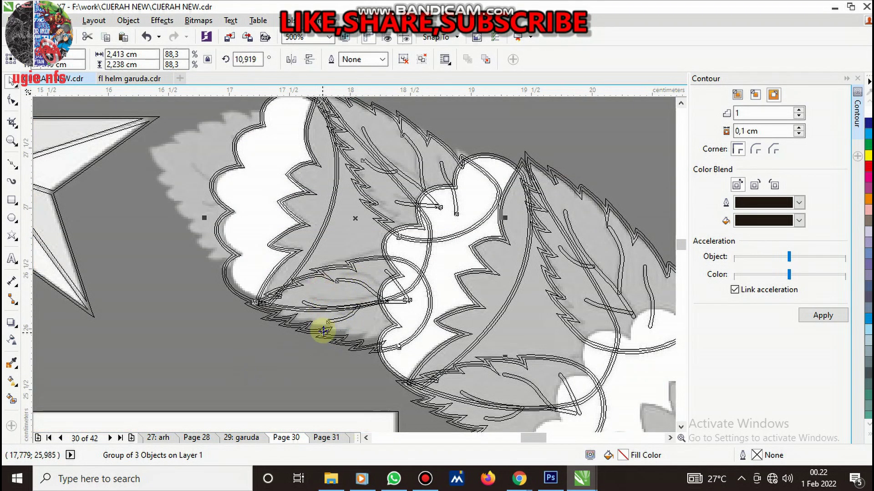
drag(323, 330, 312, 345)
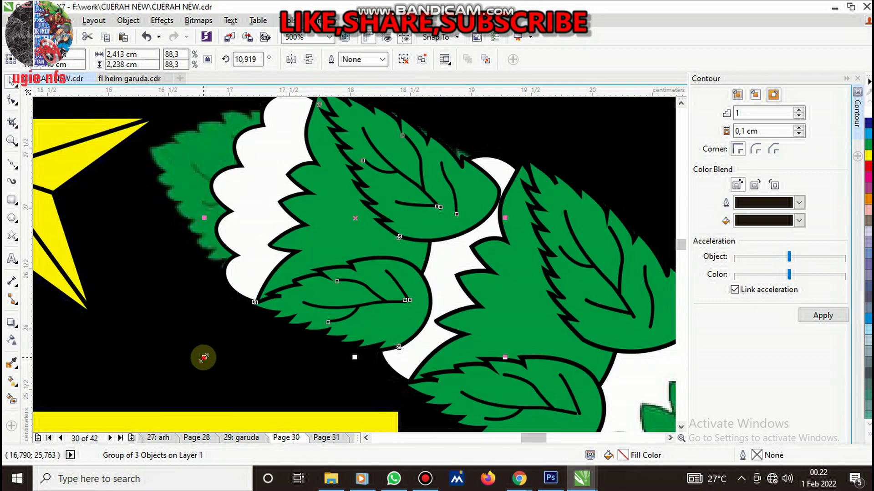
drag(203, 358, 230, 360)
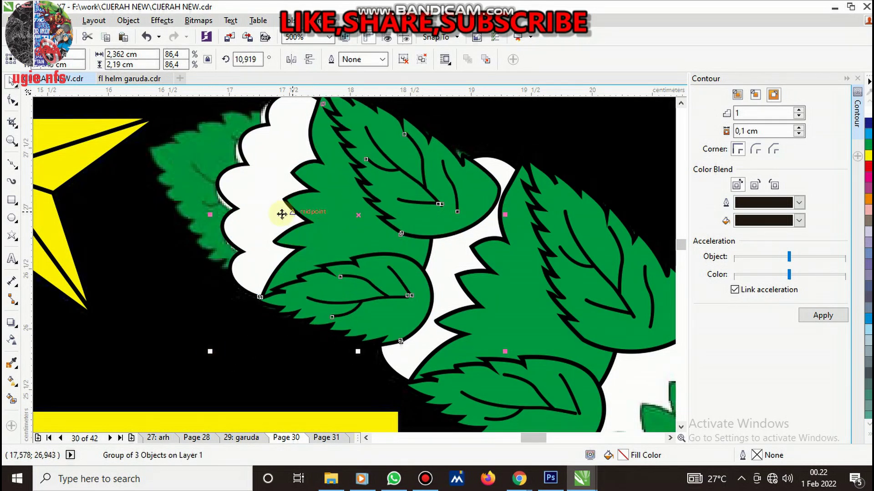
drag(214, 355, 225, 358)
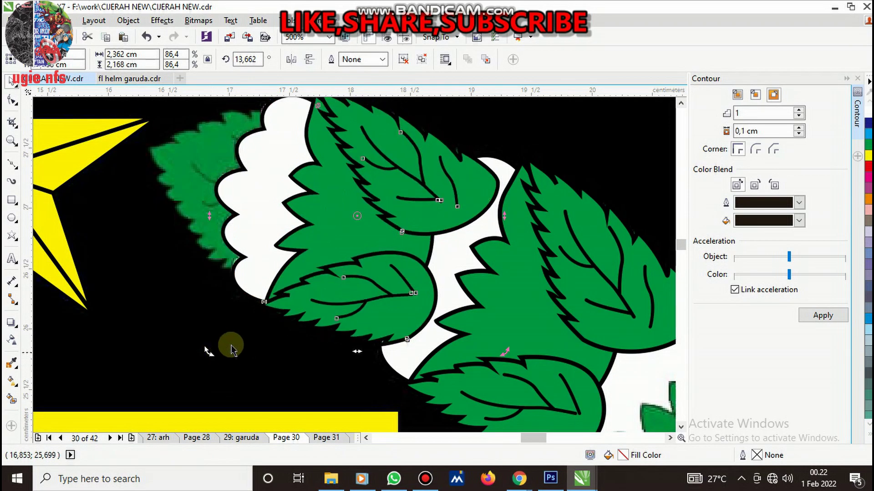
Send the leaf group back one level, behind the white scalloped shape
right_click(261, 244)
mouse_move(295, 335)
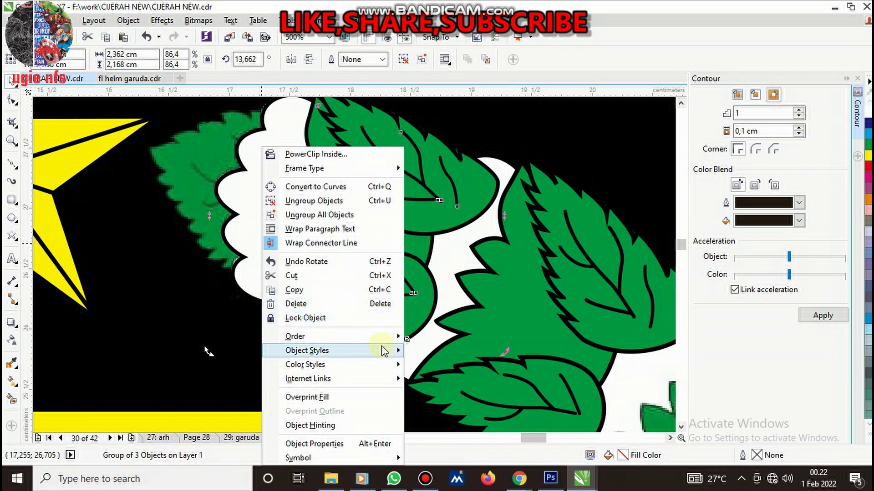
click(450, 439)
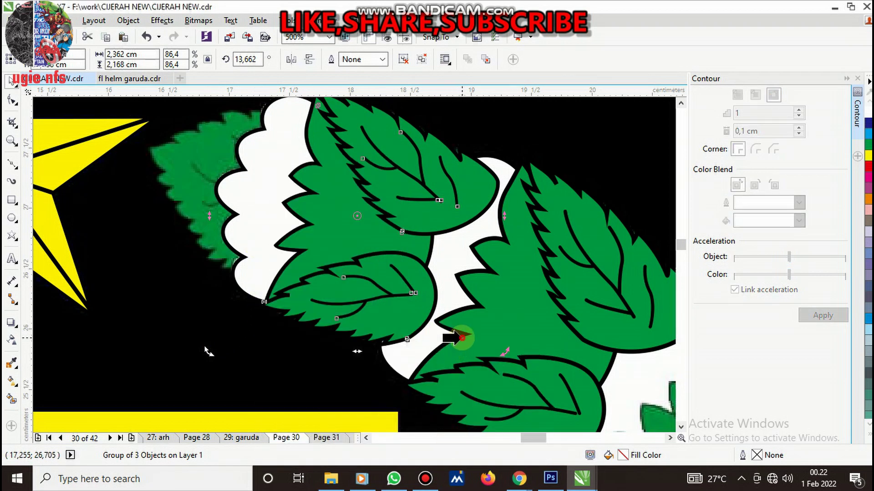
click(455, 334)
scroll(499, 220, down, 2)
click(417, 201)
Start a Bezier trace along the lower jagged edge of the wreath-tip leaf
scroll(323, 239, up, 2)
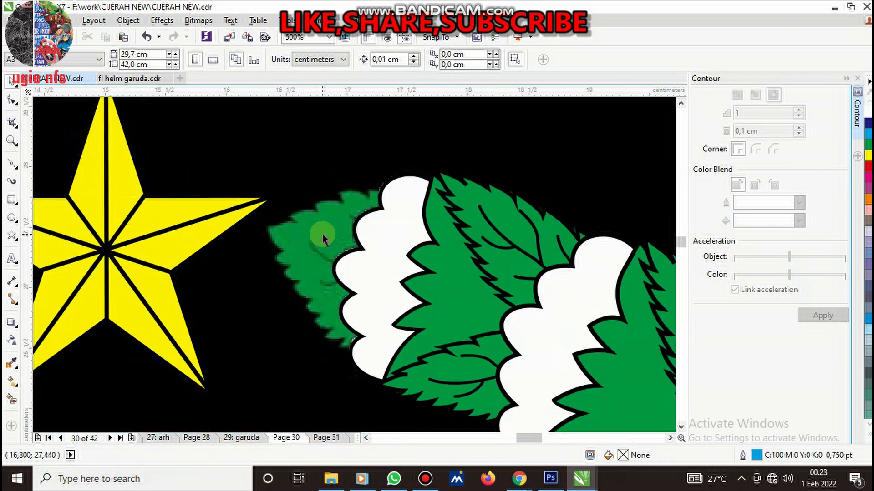
click(12, 163)
scroll(373, 346, up, 2)
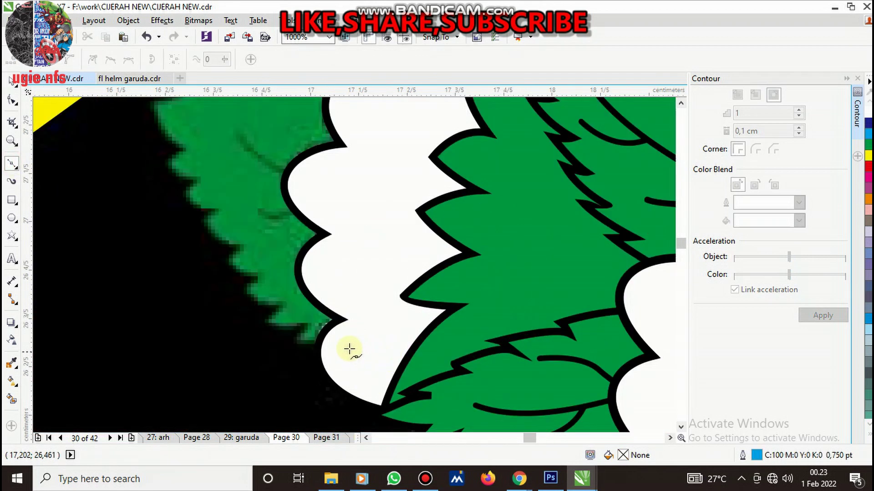
scroll(314, 350, up, 2)
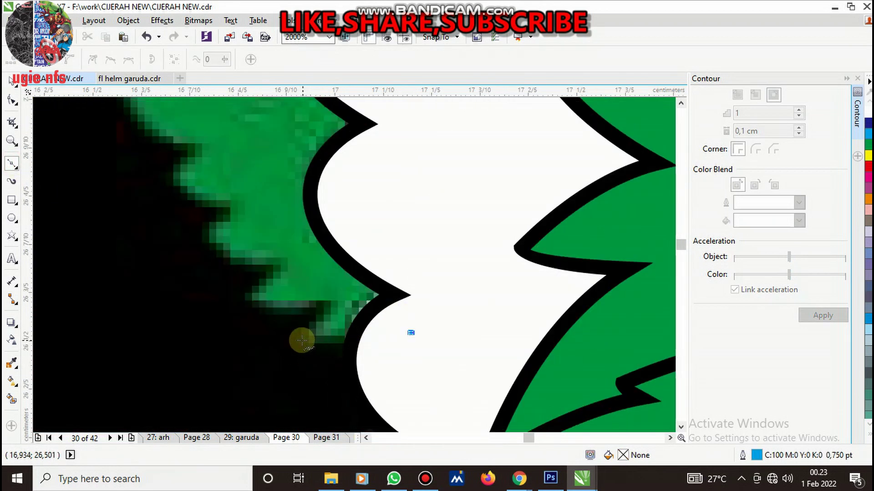
drag(301, 340, 249, 339)
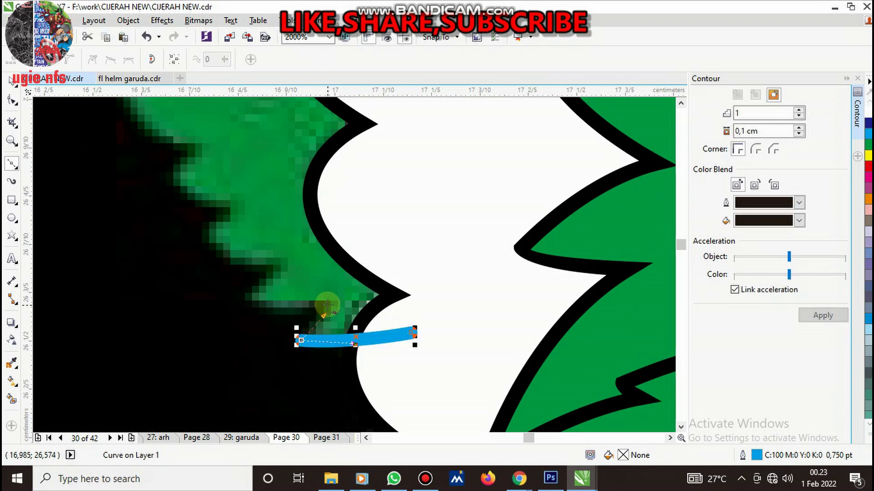
drag(327, 303, 235, 299)
click(228, 300)
drag(281, 262, 192, 232)
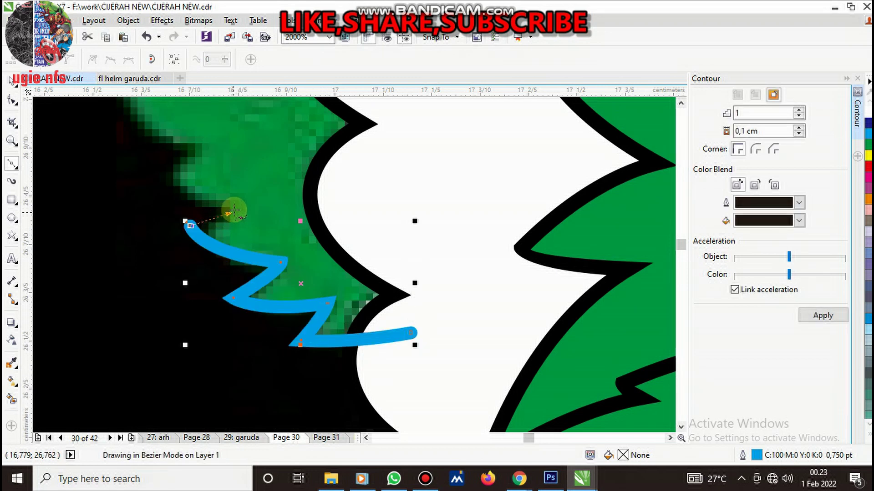
double_click(187, 221)
scroll(234, 253, down, 3)
scroll(234, 253, up, 3)
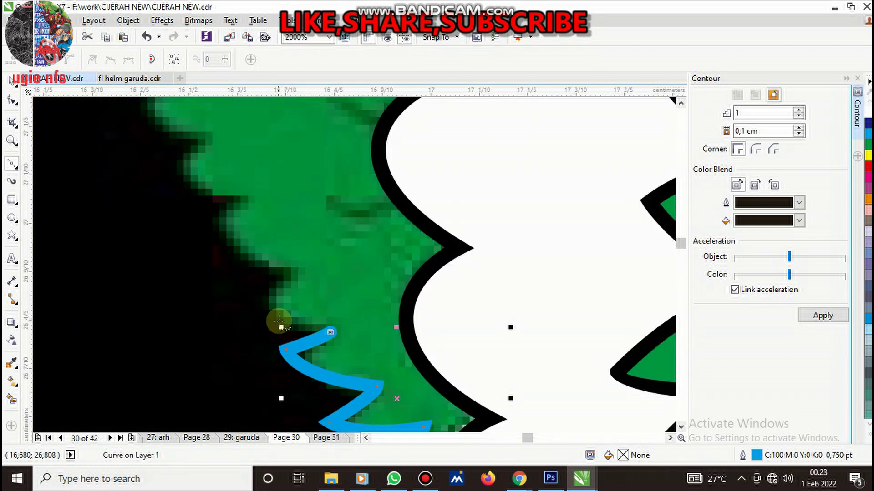
Resume the curve from its end and extend it up the leaf's toothed edge
click(253, 300)
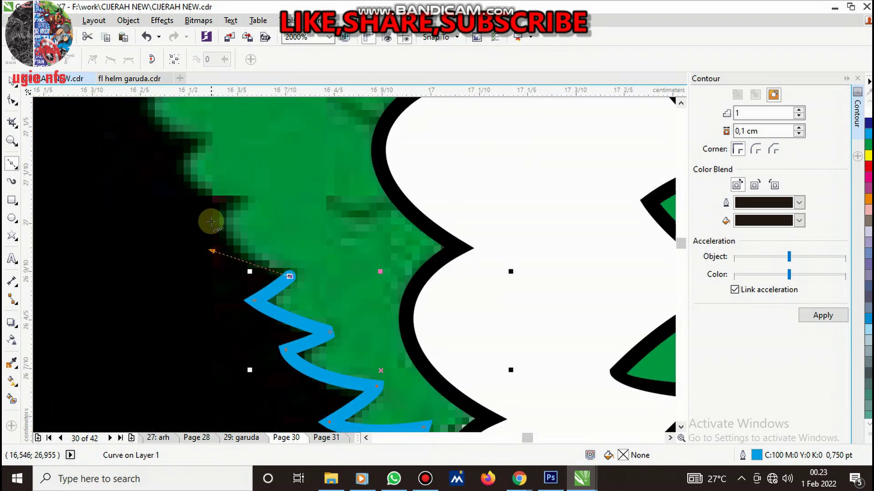
drag(211, 218, 245, 202)
scroll(280, 327, down, 2)
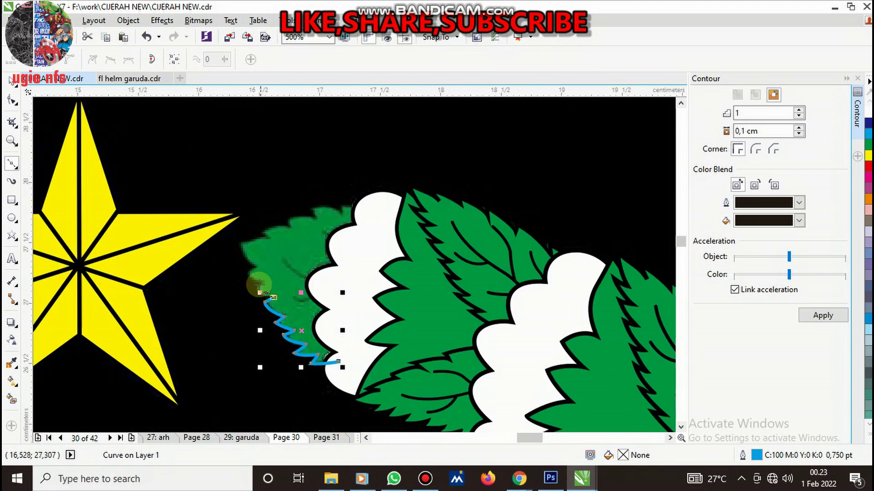
scroll(259, 303, up, 2)
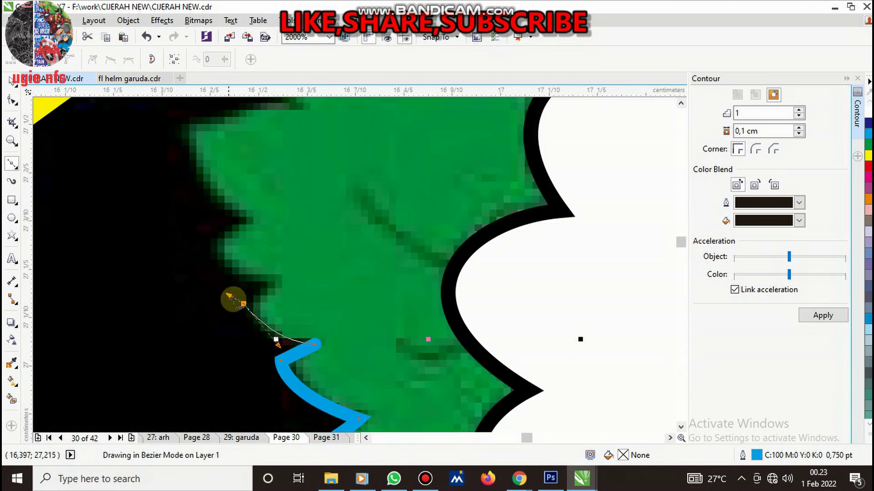
drag(240, 300, 274, 287)
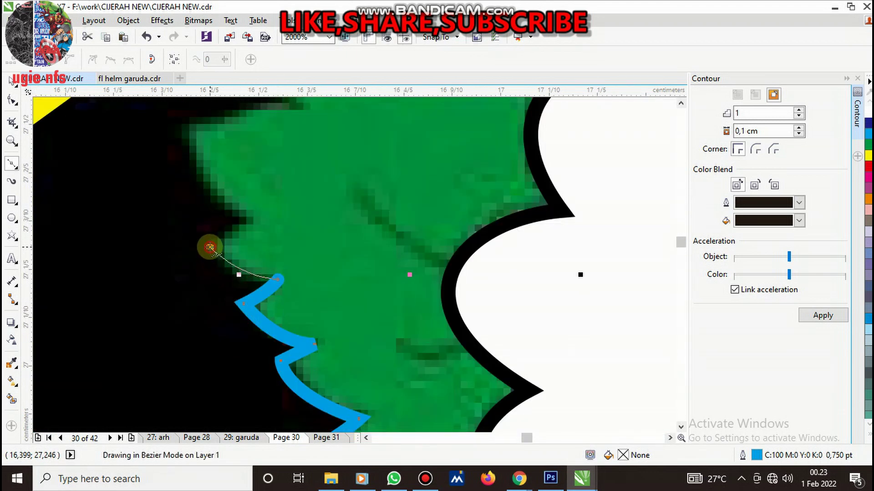
click(209, 247)
click(247, 224)
scroll(247, 224, down, 1)
scroll(263, 228, up, 2)
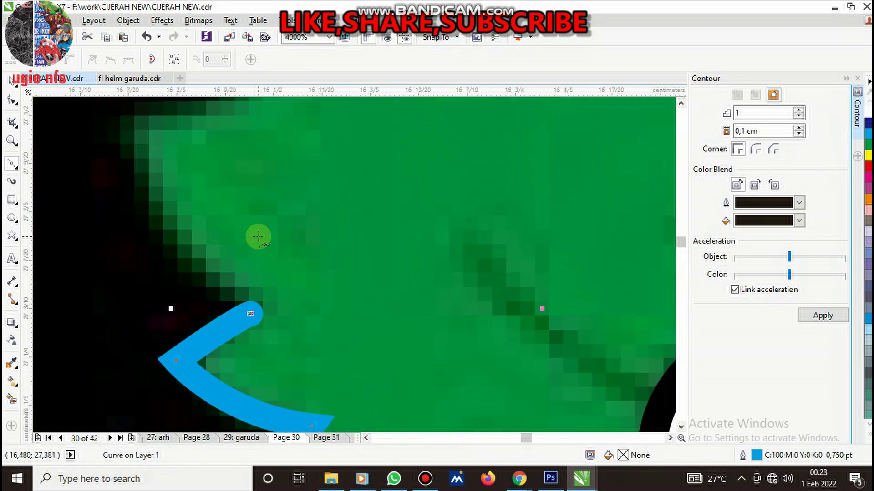
scroll(255, 238, down, 2)
Continue the trace along the leaf's upper jagged edge
mouse_move(223, 240)
mouse_down()
mouse_move(220, 217)
mouse_move(237, 240)
mouse_move(356, 282)
mouse_up()
scroll(278, 224, up, 4)
drag(285, 222, 287, 223)
drag(227, 192, 330, 141)
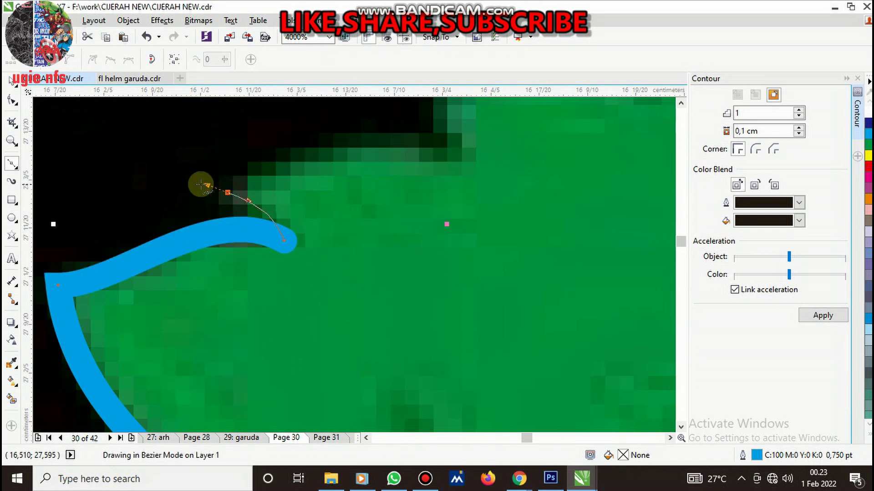
drag(458, 157, 477, 166)
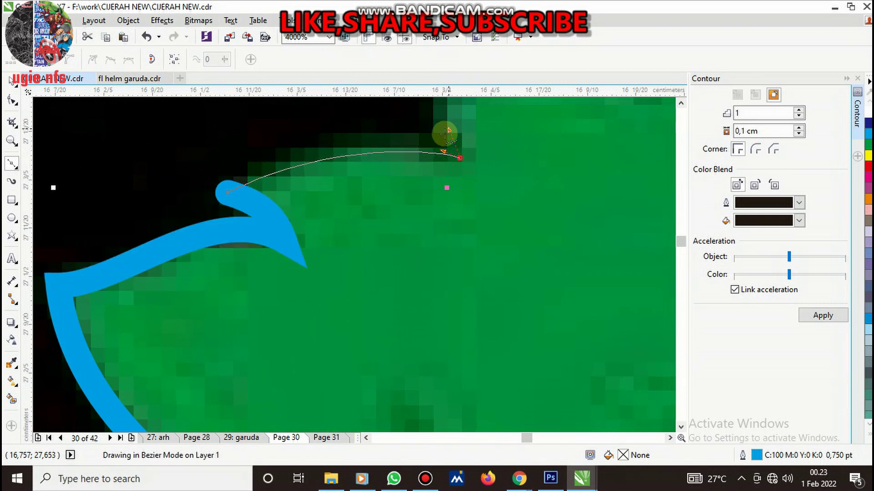
click(448, 131)
scroll(446, 287, down, 6)
scroll(461, 259, up, 6)
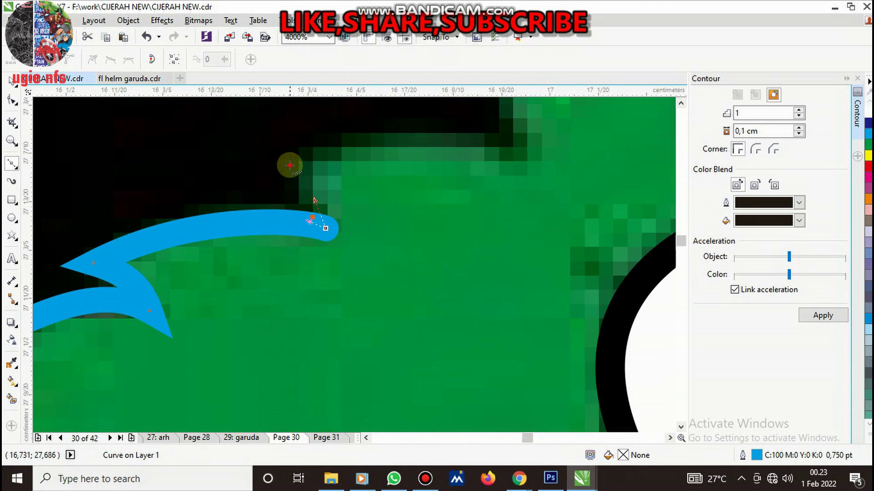
Trace the remaining leaf teeth, extending the curve further right
drag(290, 165, 400, 120)
scroll(423, 306, down, 3)
scroll(360, 309, up, 2)
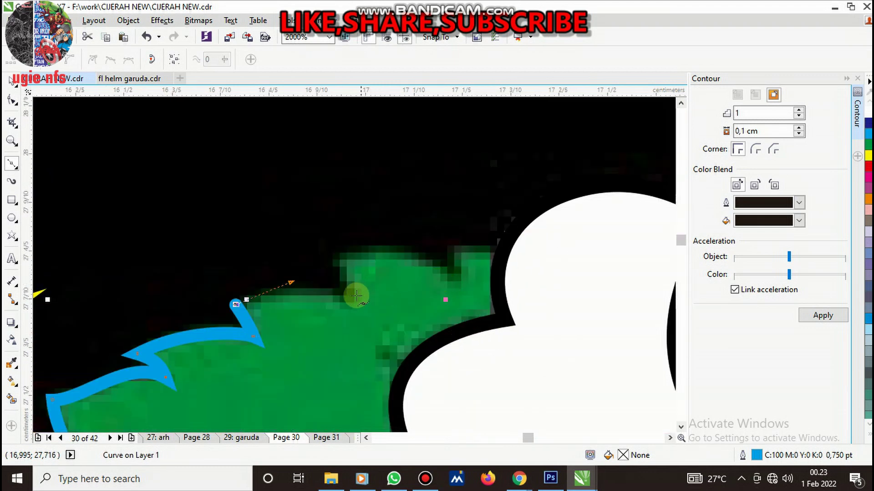
mouse_move(348, 302)
mouse_down()
mouse_move(365, 313)
mouse_move(360, 297)
mouse_up()
drag(331, 256, 380, 243)
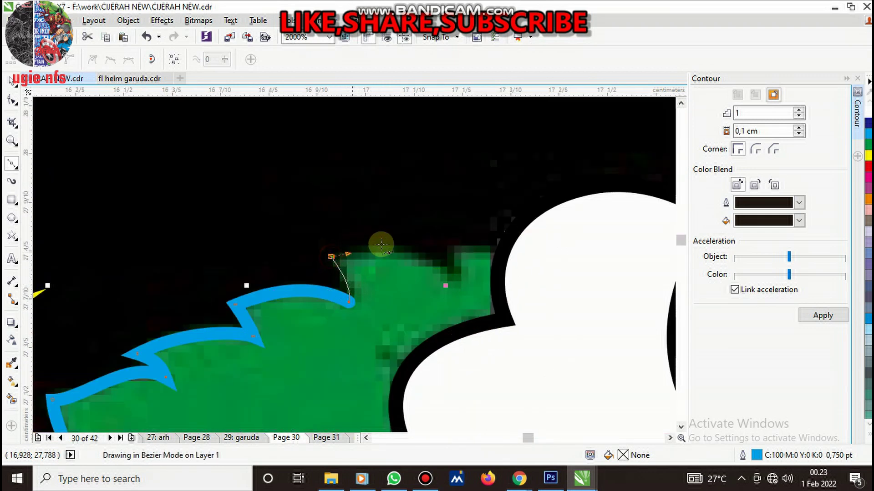
drag(455, 284, 470, 291)
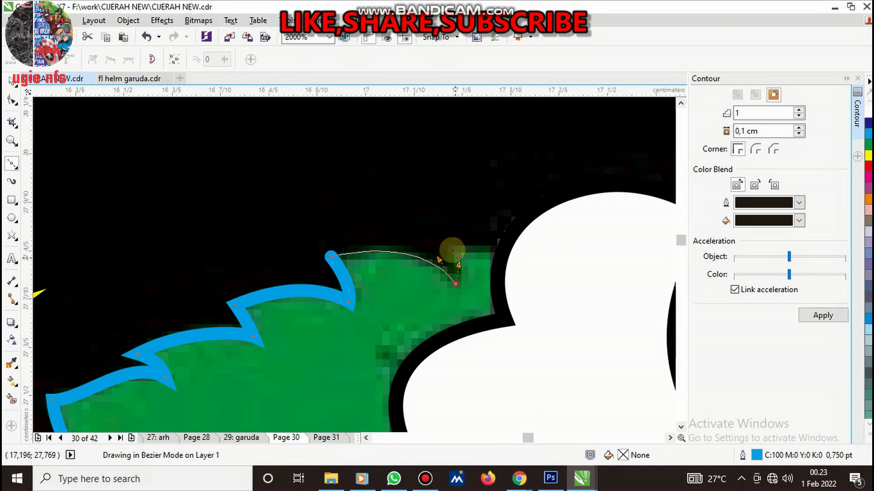
drag(452, 250, 463, 252)
click(590, 285)
Run the outline down beside the white shape and close the leaf at its start node
scroll(450, 338, down, 3)
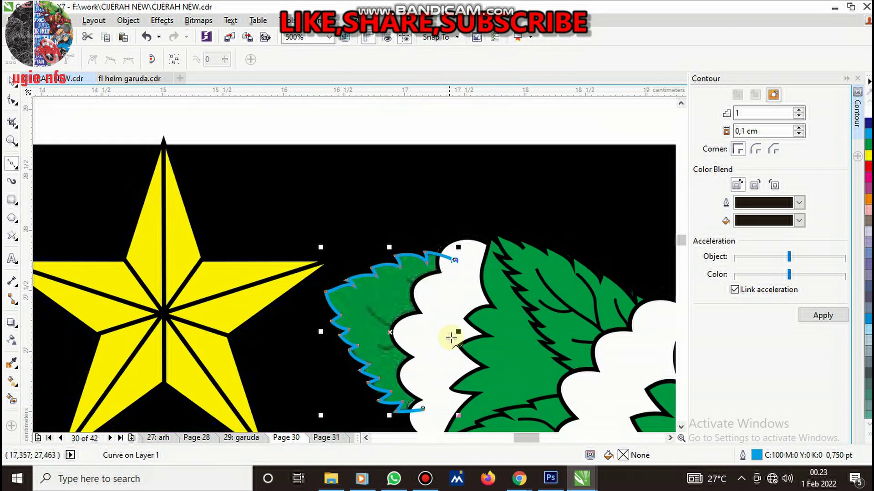
drag(450, 342, 445, 374)
click(424, 409)
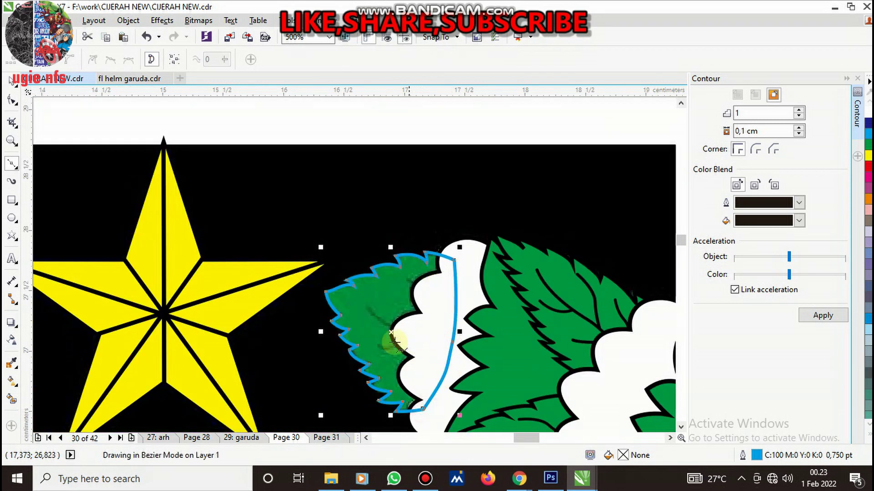
scroll(385, 348, up, 3)
Draw two curved vein strokes inside the closed leaf outline
click(332, 351)
drag(421, 333, 435, 293)
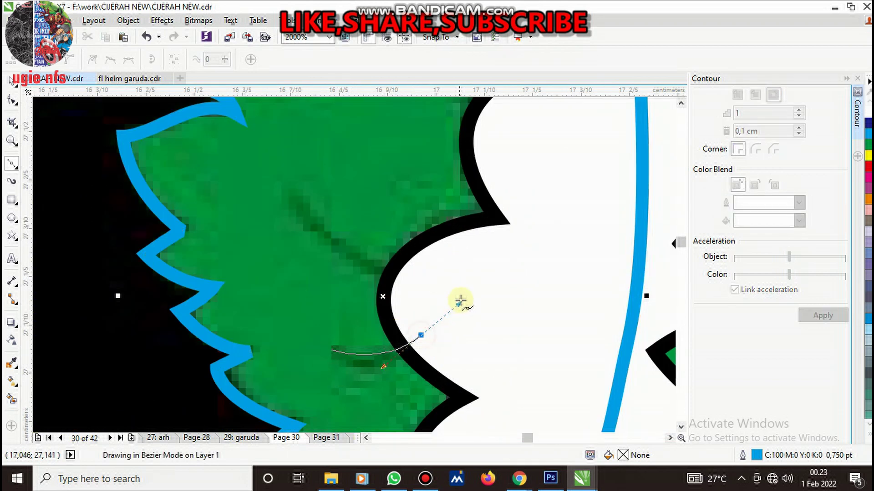
click(435, 293)
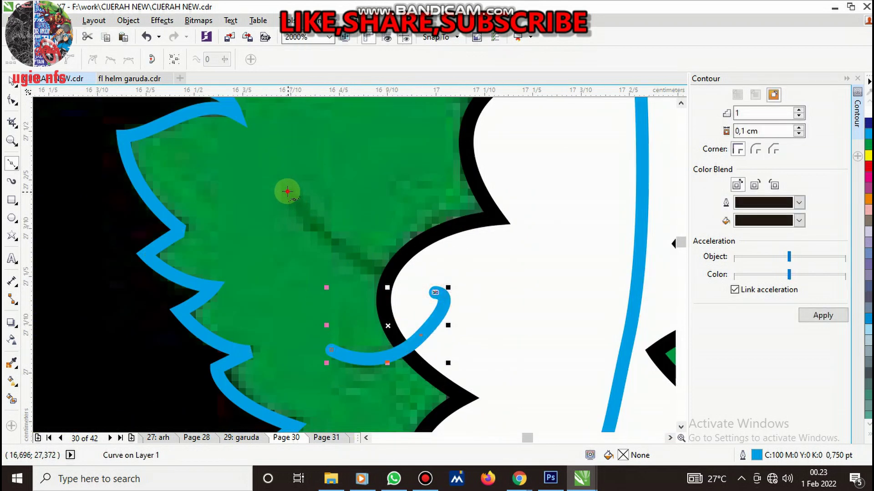
drag(287, 191, 241, 105)
scroll(423, 273, down, 3)
scroll(424, 271, up, 3)
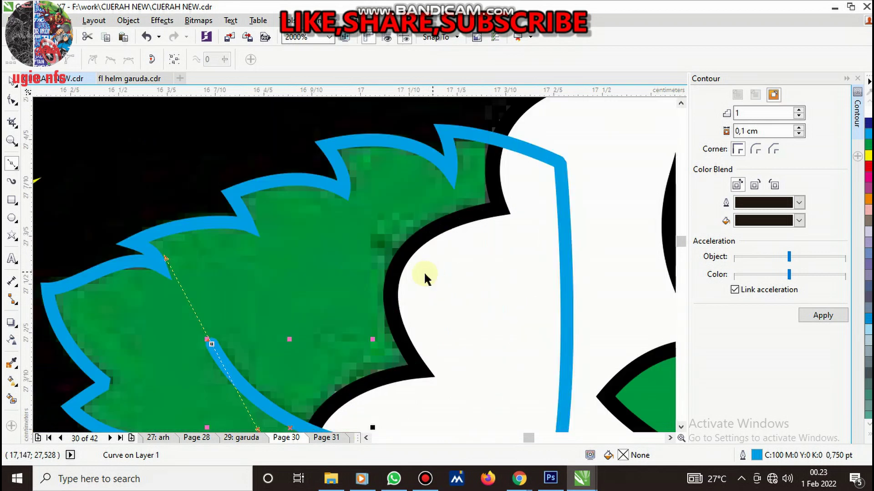
click(370, 235)
drag(430, 303, 458, 362)
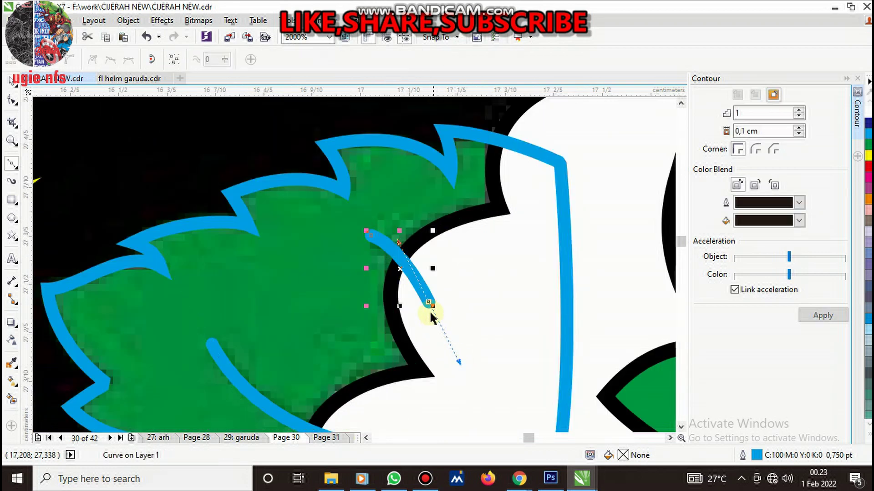
scroll(400, 324, down, 2)
scroll(351, 355, up, 2)
key(space)
Give the leaf outline and both veins a 1.0 pt outline width
scroll(310, 339, down, 2)
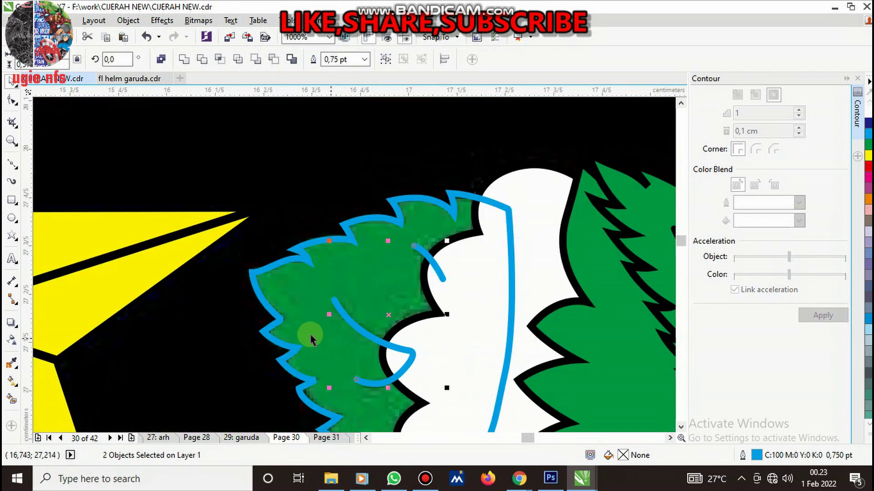
shift+click(250, 246)
click(364, 60)
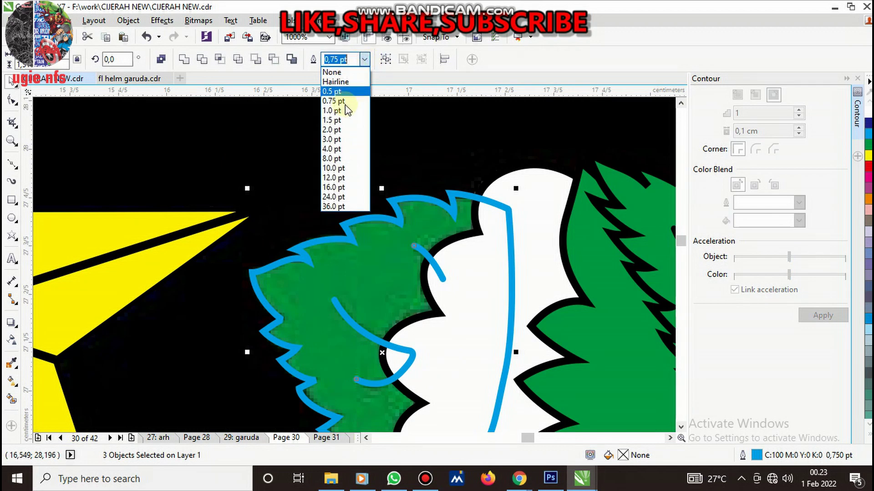
click(345, 110)
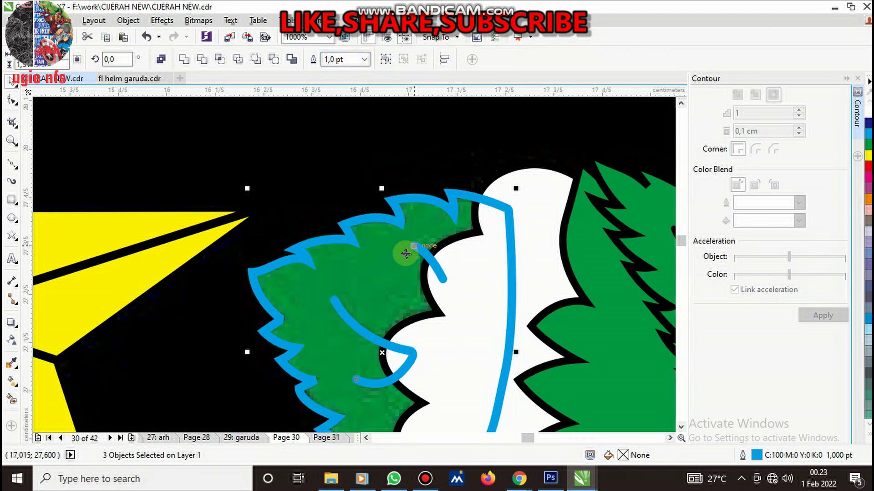
Fill the leaf shape green and select the two vein curves
click(457, 253)
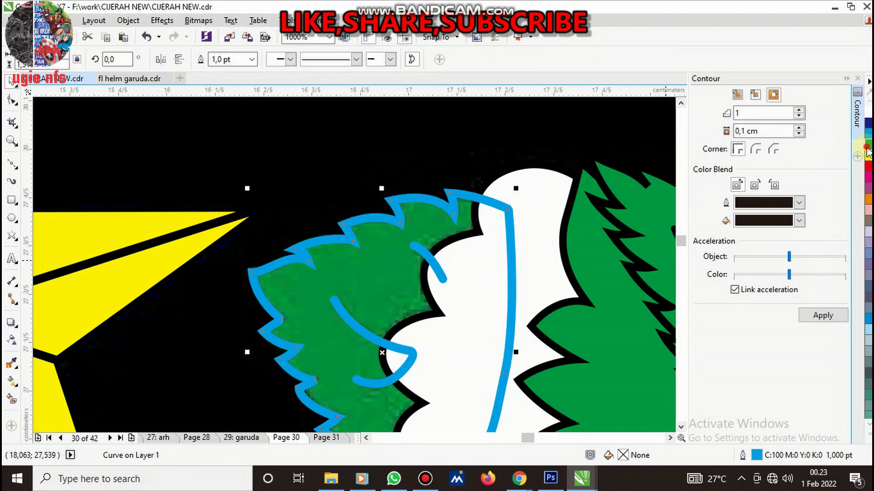
click(866, 149)
click(444, 146)
click(418, 248)
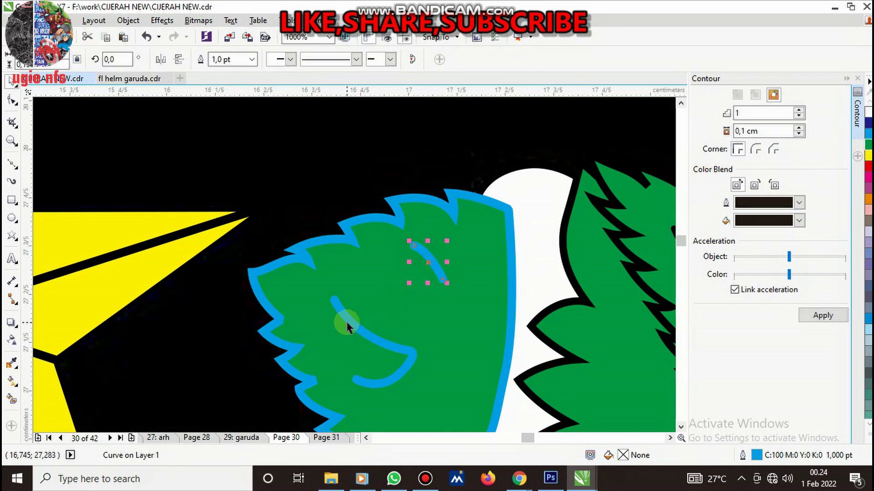
shift+click(346, 326)
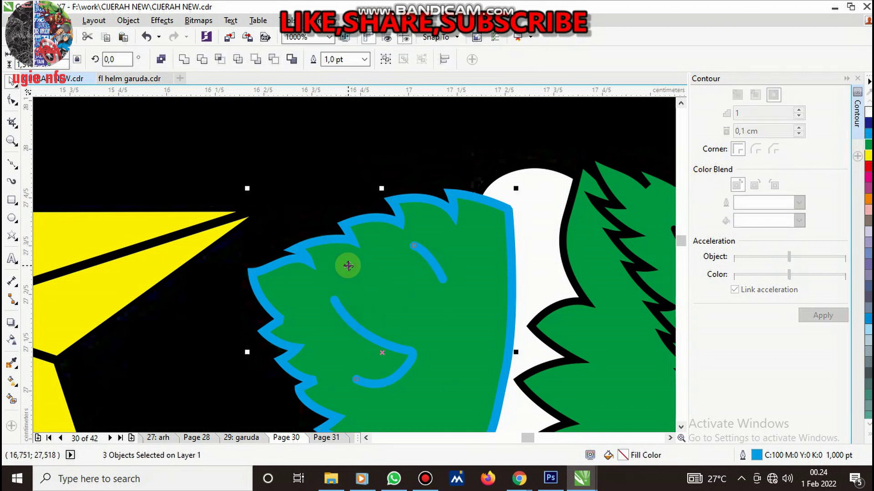
Eyedrop black onto the leaf outline and the upper and lower vein strokes
click(340, 197)
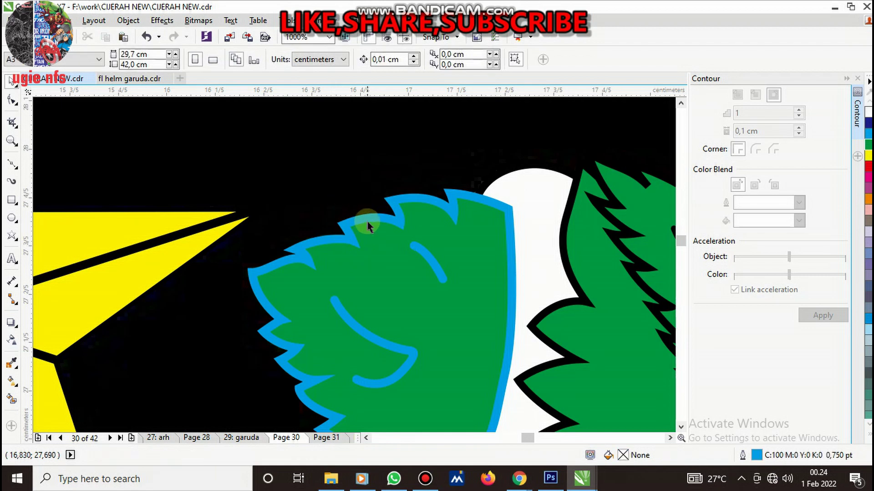
click(512, 253)
click(11, 364)
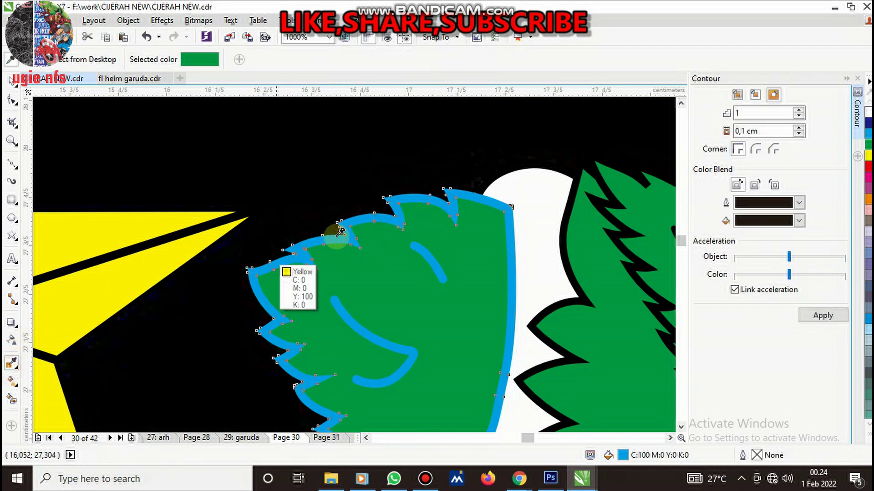
scroll(294, 250, up, 1)
click(294, 251)
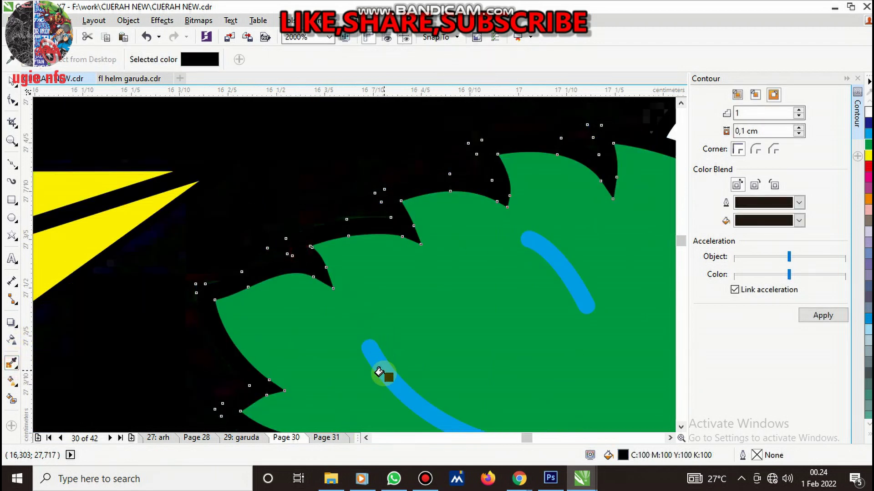
click(384, 370)
click(541, 254)
scroll(437, 239, down, 3)
Group the four leaf parts and place the group behind the white scalloped shape
key(space)
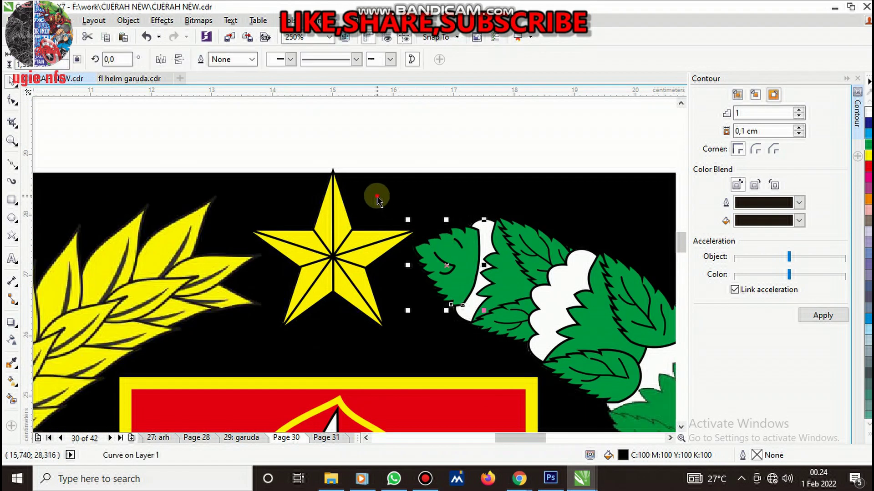
drag(375, 191, 496, 325)
key(ctrl+g)
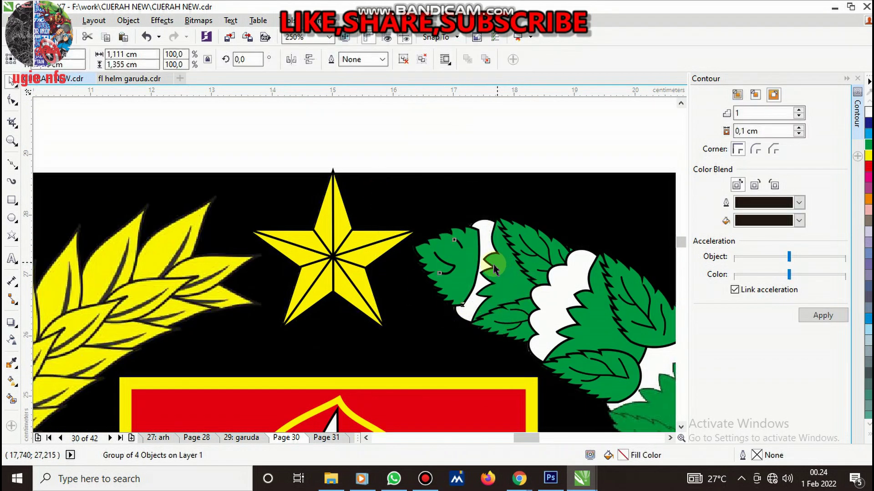
scroll(500, 261, up, 1)
right_click(434, 248)
mouse_move(468, 336)
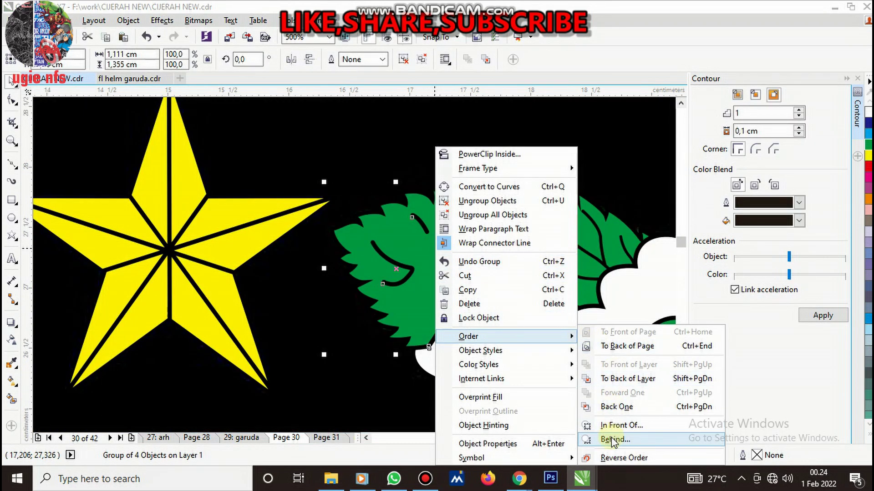
click(614, 439)
click(479, 193)
click(463, 160)
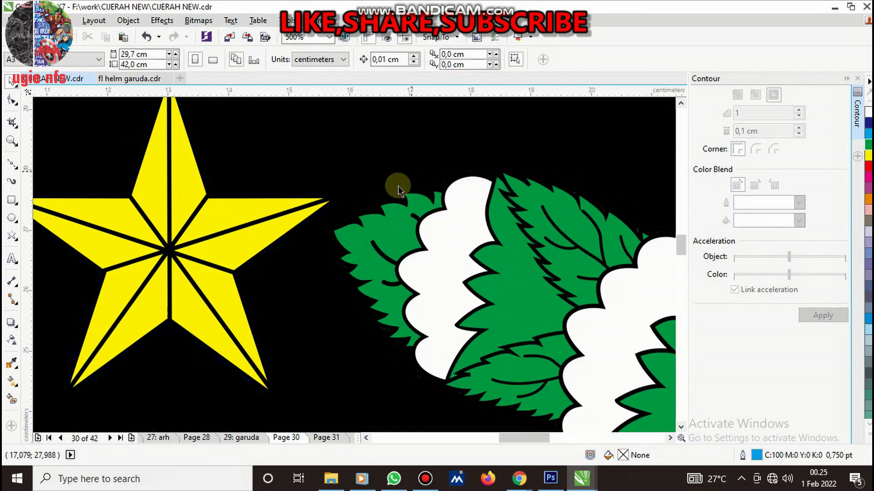
Select a leaf group on the wreath
scroll(398, 186, down, 5)
scroll(455, 220, up, 3)
scroll(351, 187, down, 3)
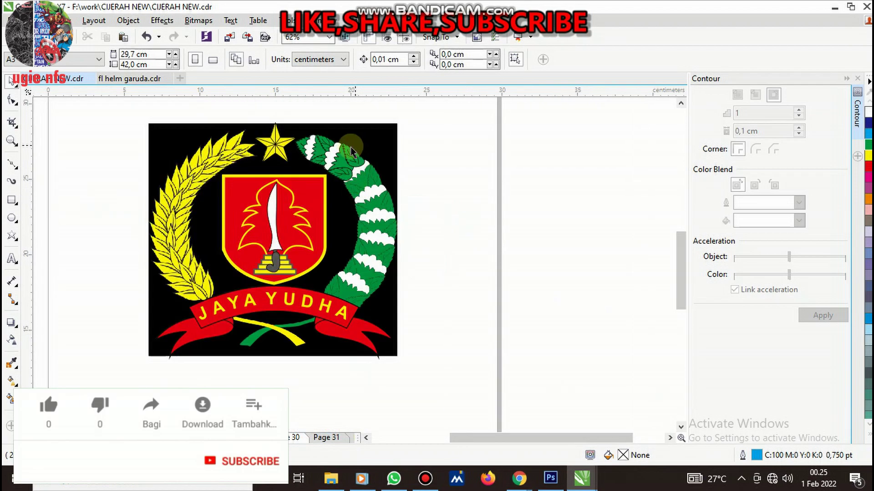
scroll(351, 146, up, 4)
click(297, 165)
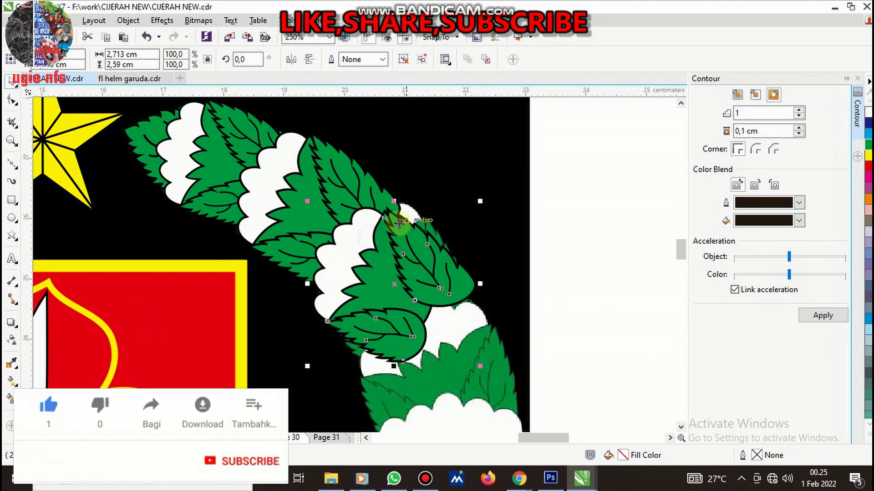
Rotate, shift right and slightly enlarge the leaf group to fit the wreath
scroll(400, 229, up, 2)
drag(555, 191, 560, 259)
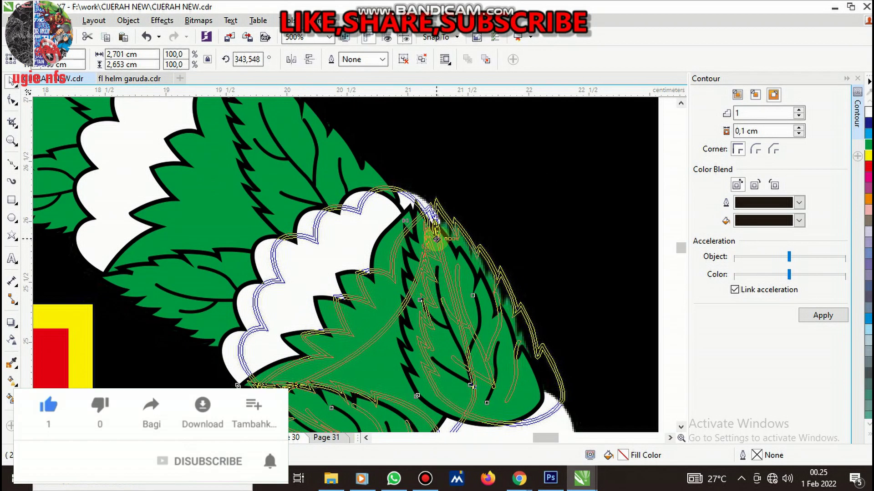
drag(416, 260, 436, 258)
drag(568, 183, 569, 209)
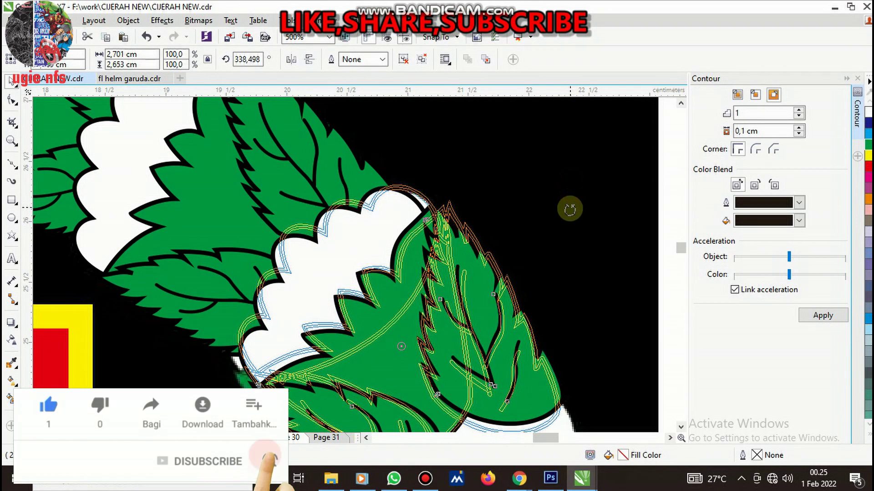
scroll(464, 296, down, 4)
scroll(462, 296, up, 2)
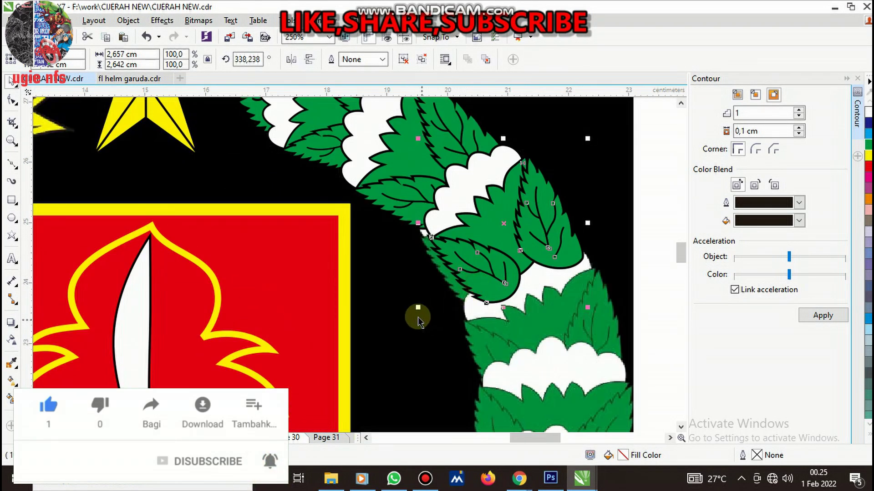
drag(417, 309, 412, 315)
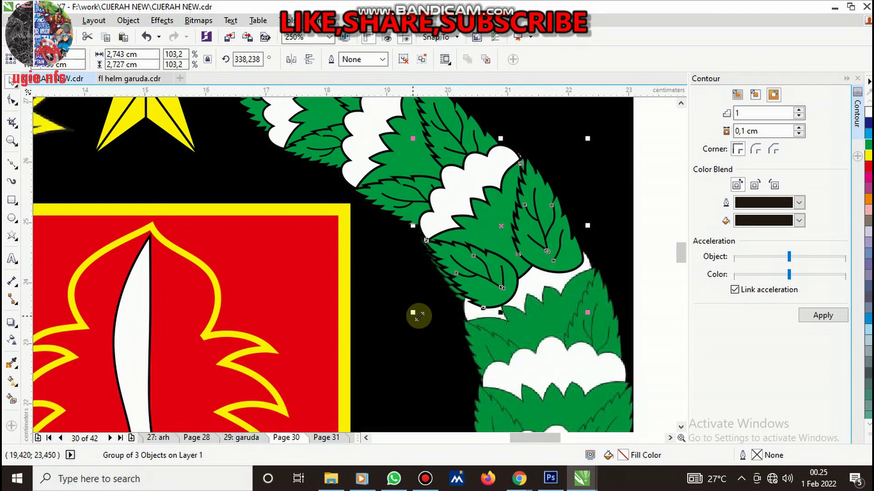
scroll(469, 281, up, 4)
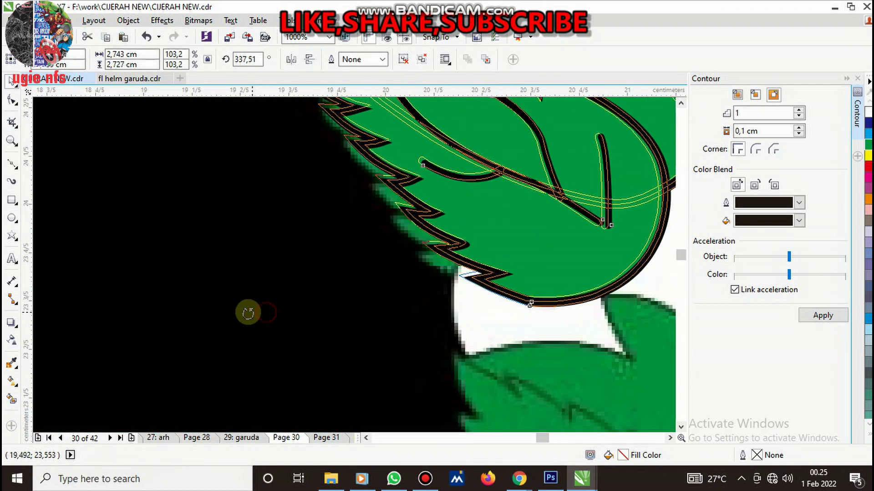
drag(266, 311, 262, 308)
Fine-tune the leaf cluster's rotation and size
drag(483, 230, 472, 241)
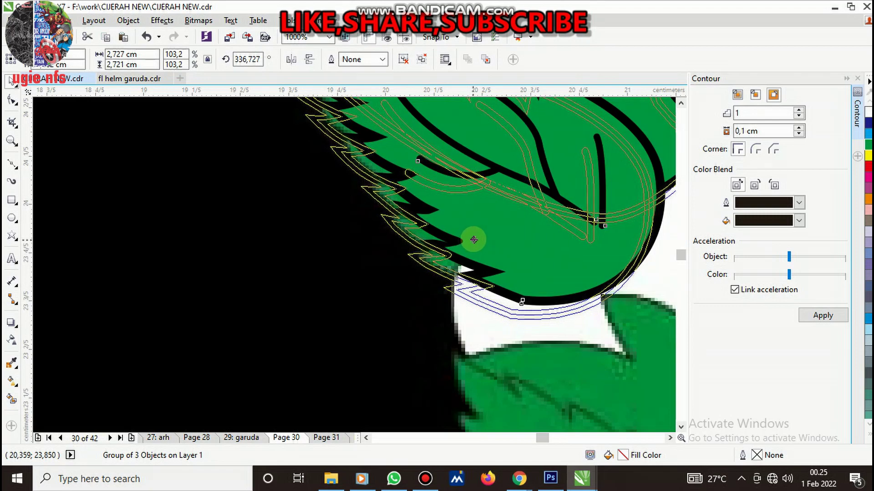
scroll(413, 250, down, 4)
scroll(444, 218, up, 2)
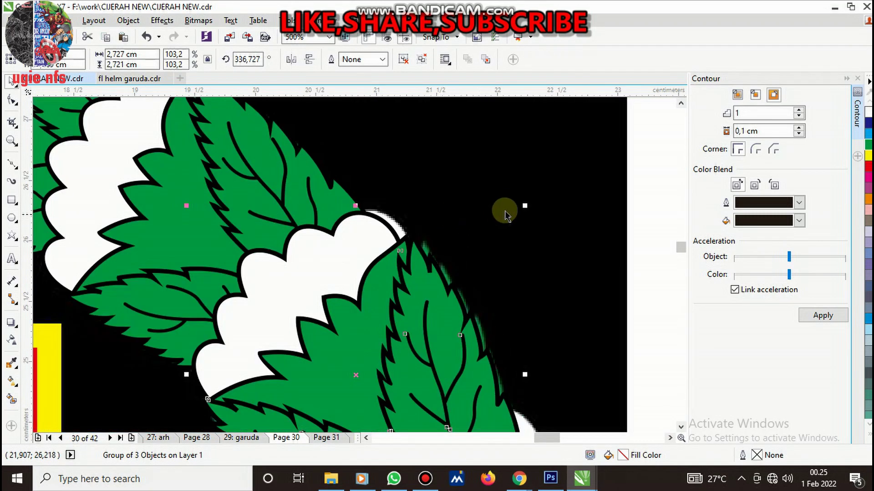
drag(524, 207, 528, 200)
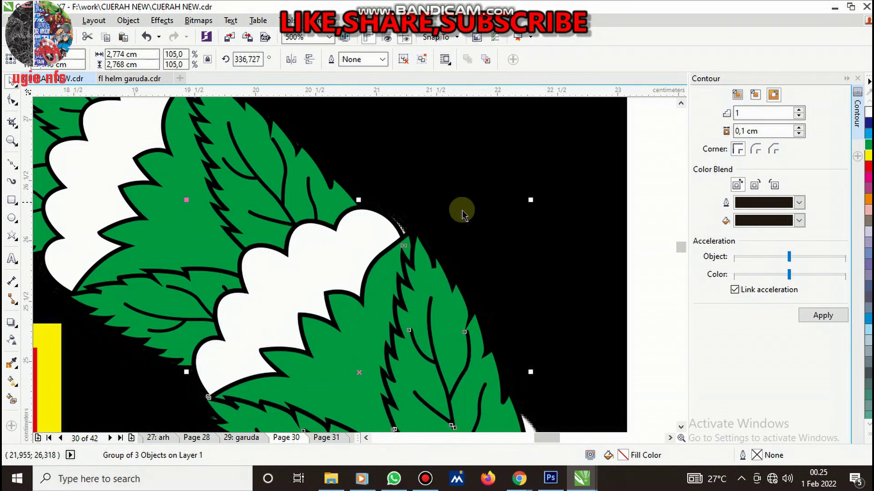
scroll(513, 209, down, 3)
scroll(455, 245, up, 3)
scroll(398, 203, up, 2)
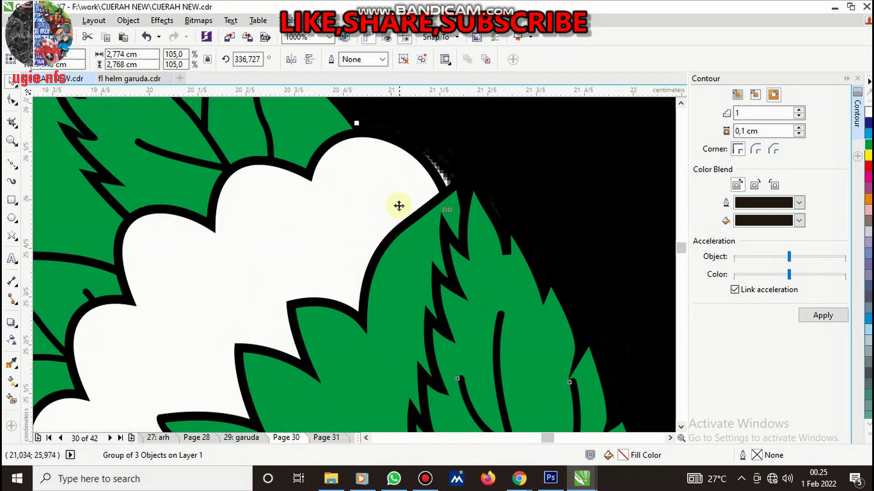
scroll(513, 222, down, 2)
drag(496, 196, 494, 194)
Move the cluster down the wreath, rotating and enlarging it to follow the curve
mouse_move(401, 249)
mouse_down()
mouse_move(460, 334)
mouse_move(501, 335)
mouse_up()
scroll(587, 279, up, 2)
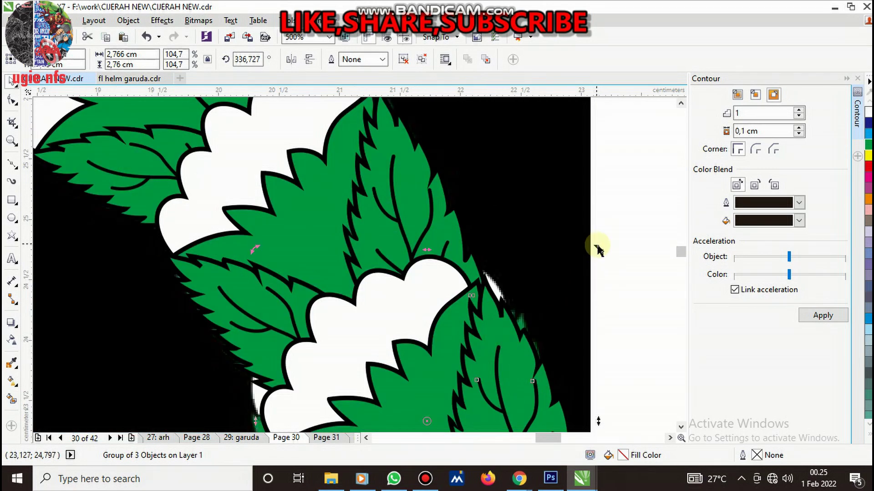
drag(597, 249, 586, 289)
scroll(585, 289, down, 4)
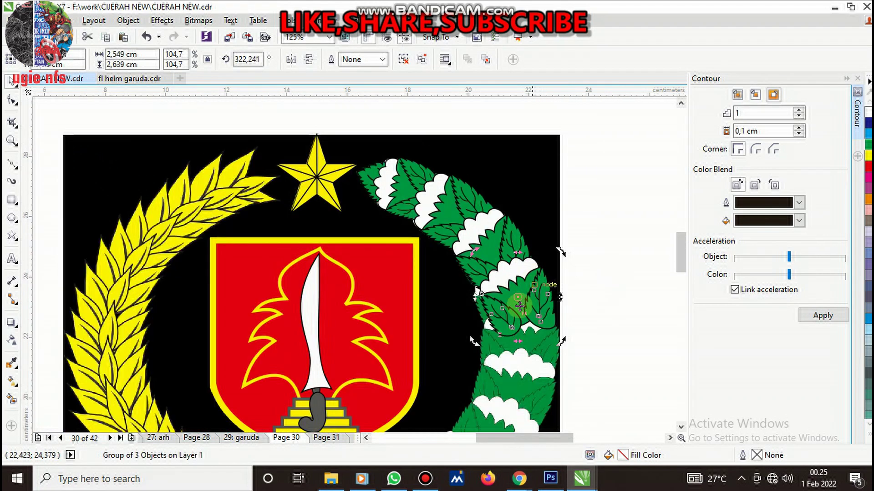
scroll(519, 306, up, 4)
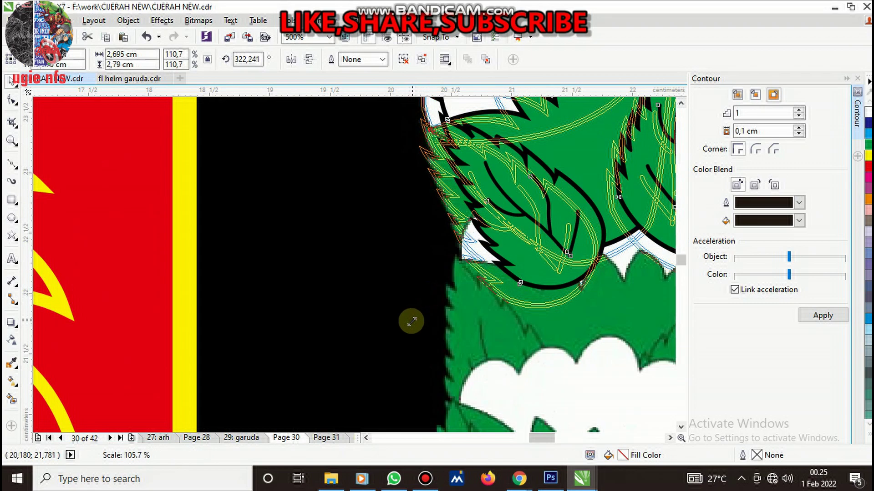
drag(430, 295, 411, 322)
scroll(424, 305, down, 4)
scroll(448, 304, up, 2)
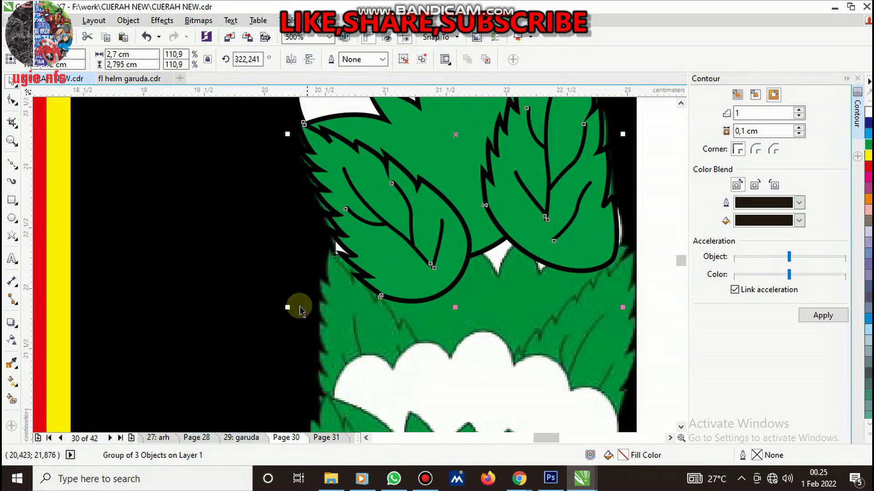
Shift the cluster further down, turning it clockwise to fit the bend and adjusting its size
mouse_move(289, 307)
mouse_down()
mouse_move(295, 304)
mouse_move(283, 308)
mouse_up()
scroll(357, 303, down, 2)
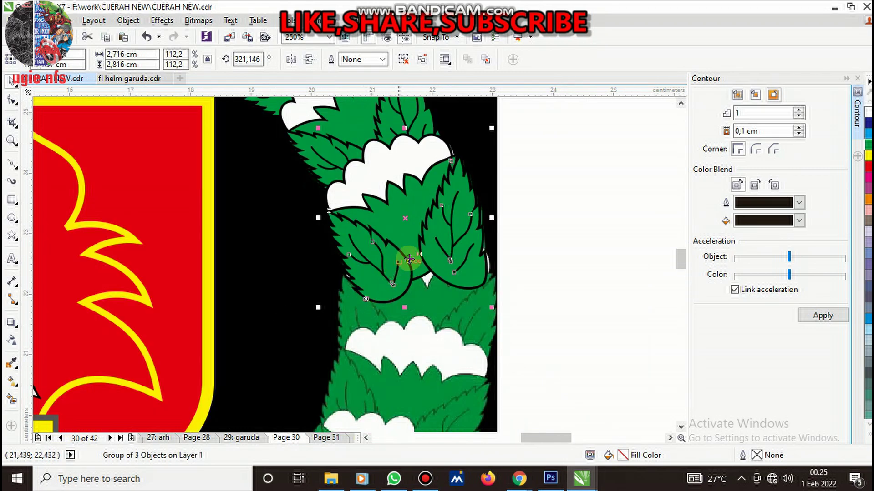
drag(436, 211, 468, 285)
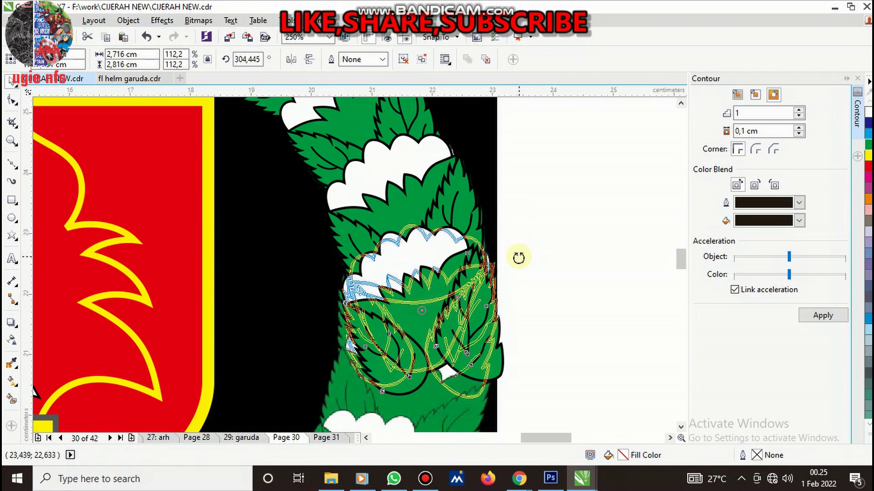
drag(515, 240, 530, 268)
mouse_move(536, 301)
mouse_down()
mouse_move(582, 308)
mouse_move(414, 311)
mouse_up()
drag(496, 219, 500, 209)
Enlarge and rotate the upper leaf cluster to about 286° at 119.1% along the curve
click(455, 194)
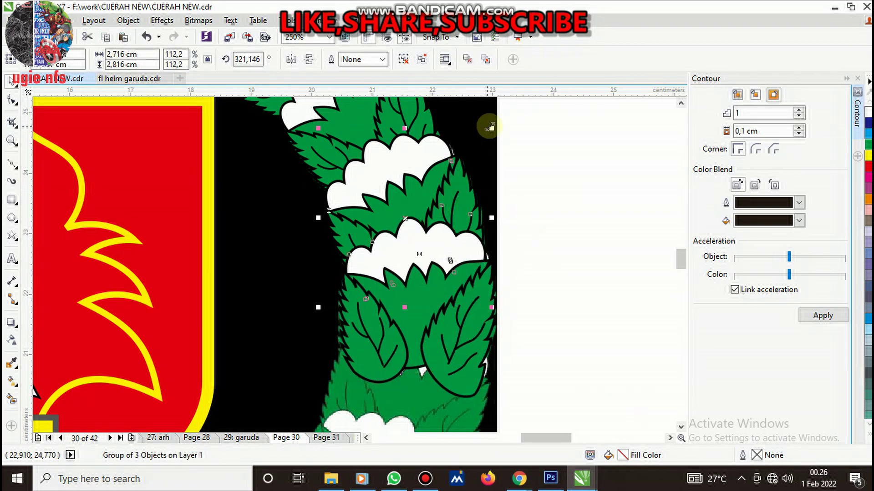
drag(495, 123, 464, 253)
scroll(491, 146, down, 2)
scroll(487, 209, down, 3)
scroll(487, 200, up, 5)
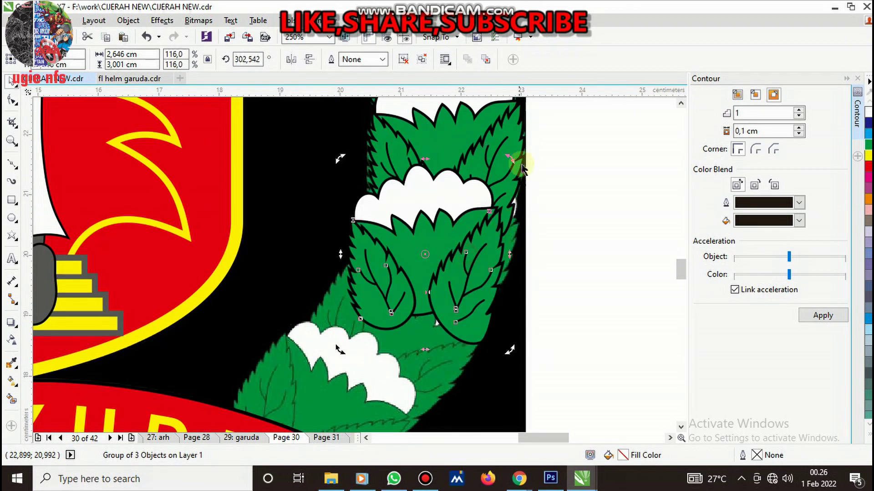
drag(511, 156, 519, 189)
drag(484, 250, 492, 239)
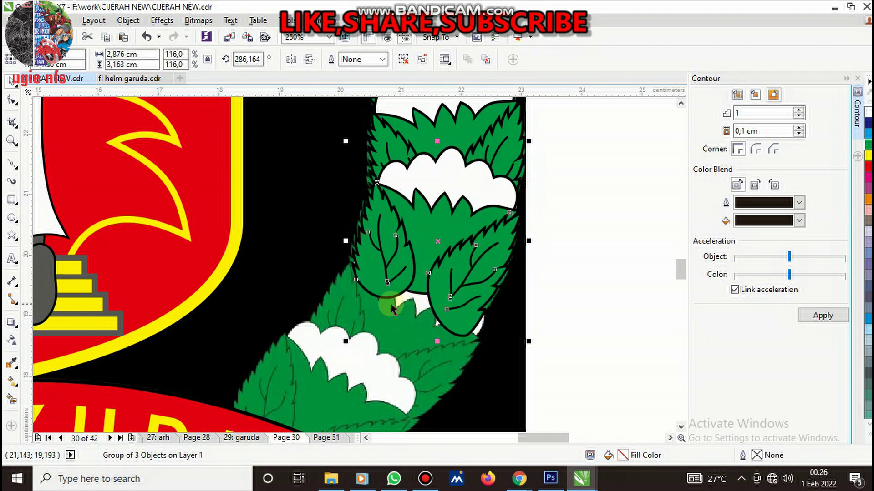
drag(347, 341, 344, 345)
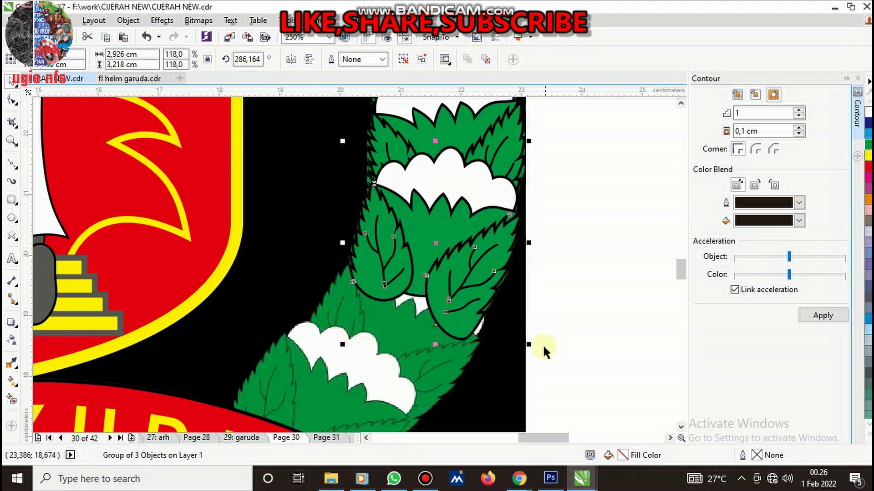
drag(529, 345, 531, 347)
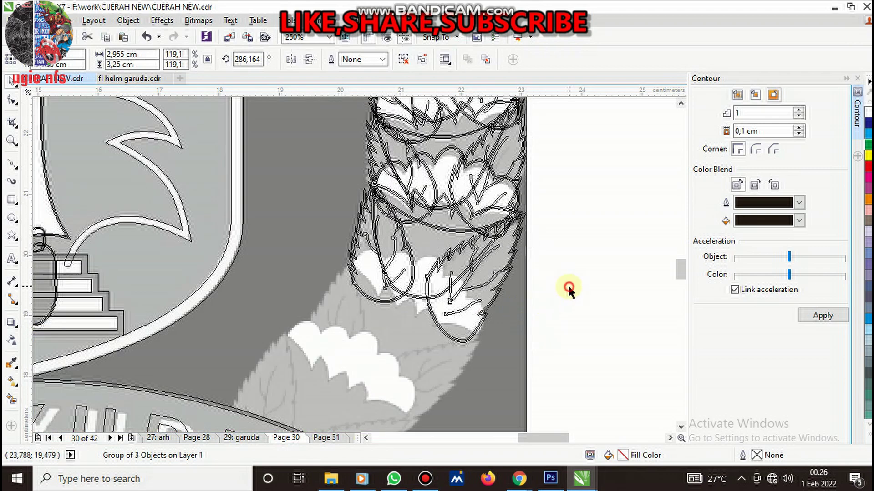
Move the leaf cluster down-left along the wreath and rotate it to follow the curve
click(568, 287)
click(434, 248)
drag(439, 244, 424, 318)
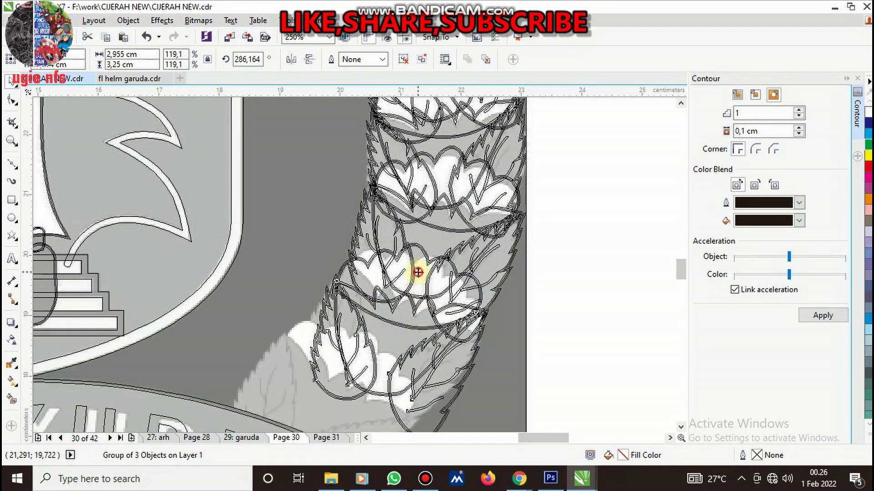
drag(494, 241, 508, 268)
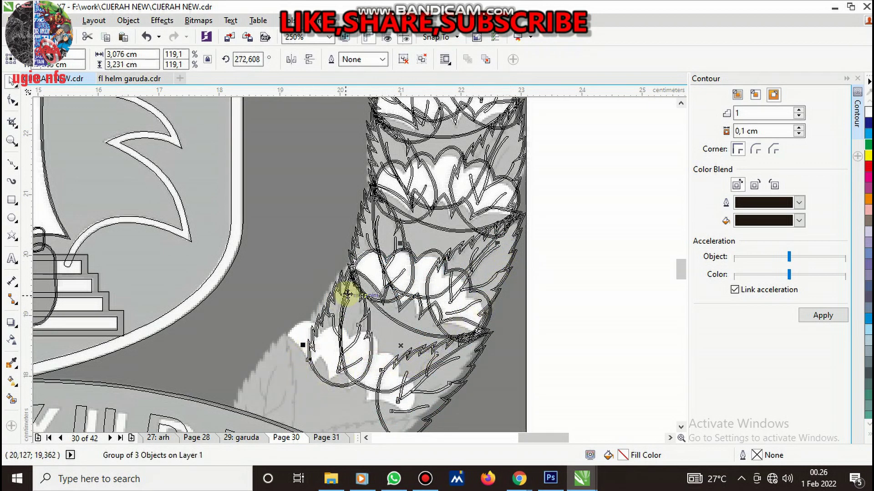
scroll(347, 295, down, 2)
scroll(320, 390, up, 2)
Undo a trial enlargement and nudge the cluster toward the ribbon end
drag(312, 393, 303, 402)
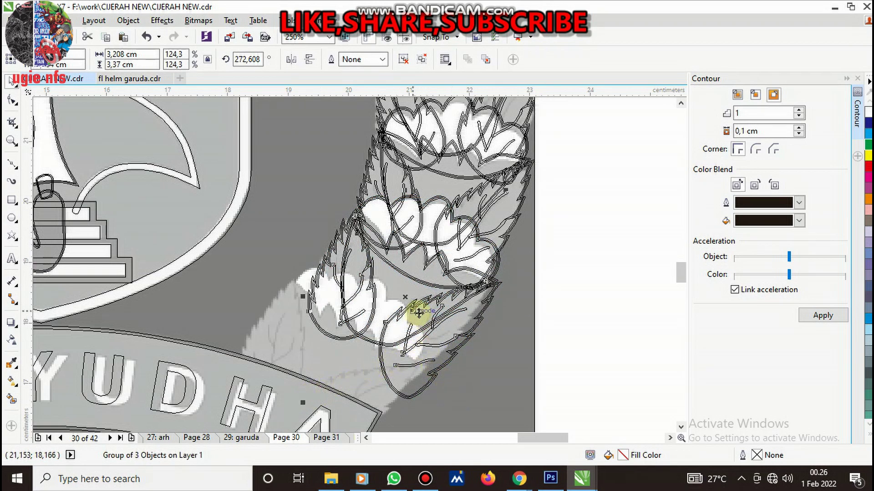
key(ctrl+z)
drag(400, 290, 393, 288)
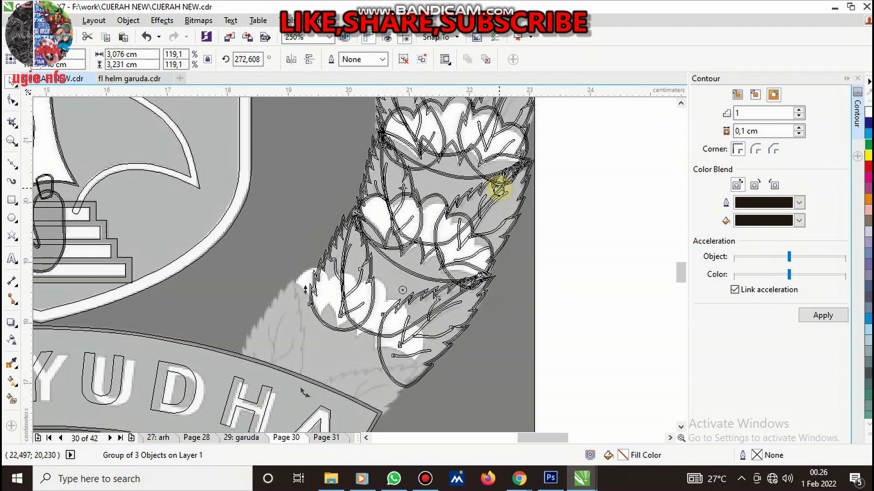
click(578, 274)
click(394, 279)
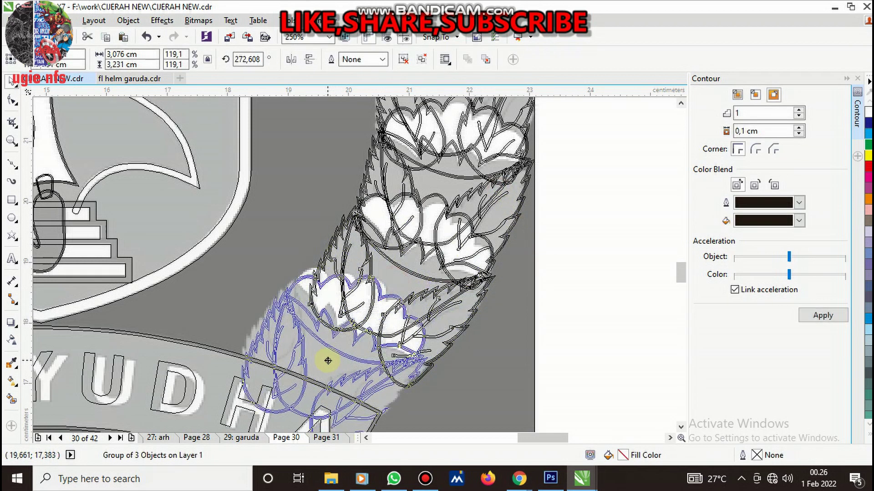
drag(334, 355, 360, 318)
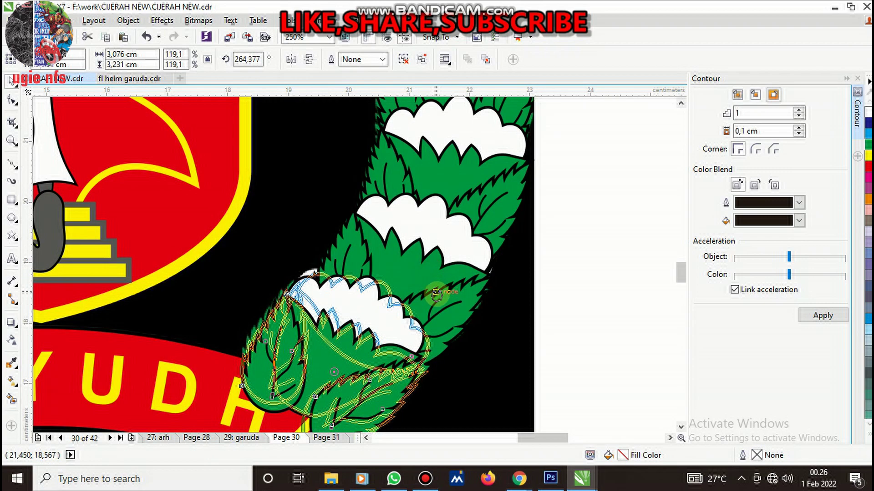
Rotate the last leaf cluster about 10° clockwise, enlarge it slightly, and zoom out
drag(430, 271, 445, 291)
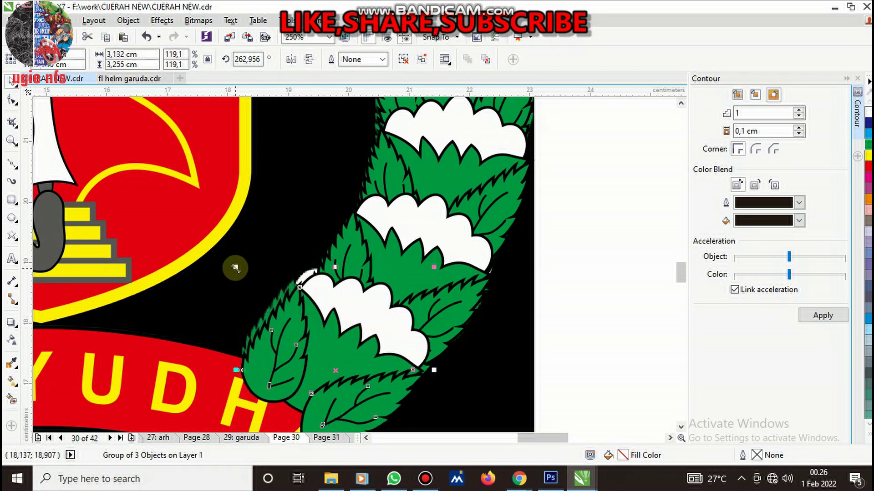
drag(236, 268, 230, 260)
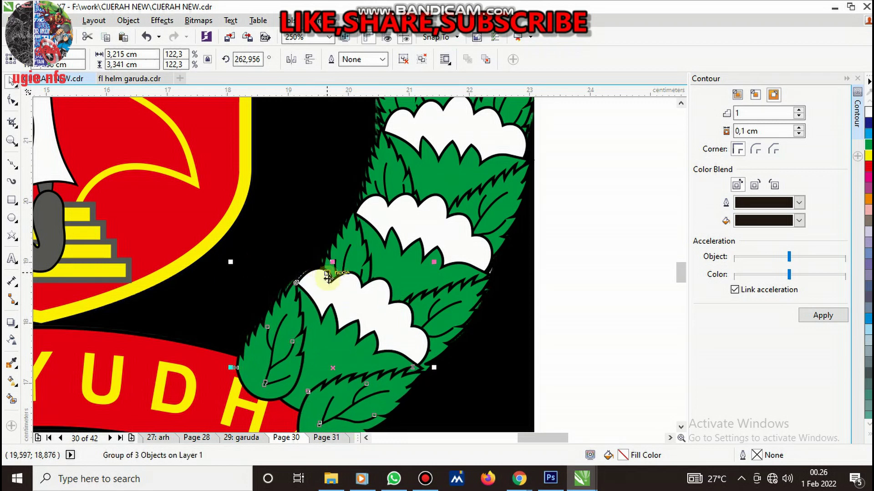
key(F3)
click(463, 334)
key(F3)
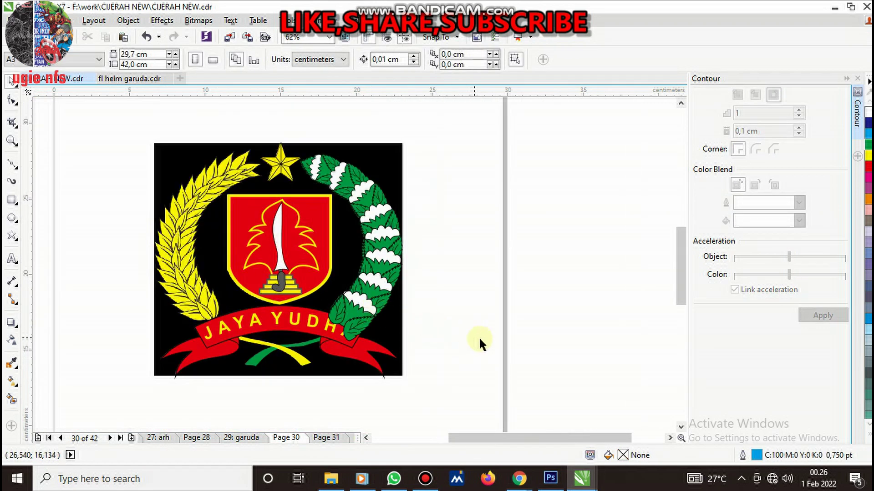
Group all the green wreath leaves into one group of 9 objects
drag(320, 255, 293, 134)
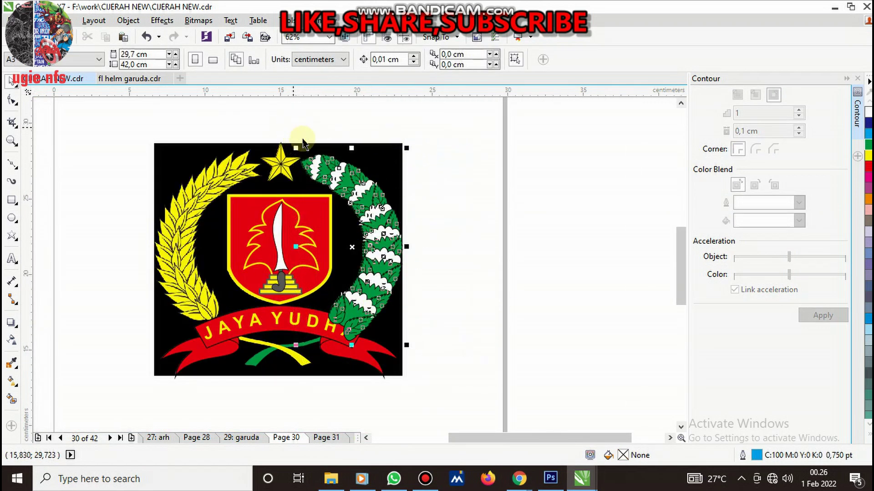
key(ctrl+g)
drag(374, 244, 450, 239)
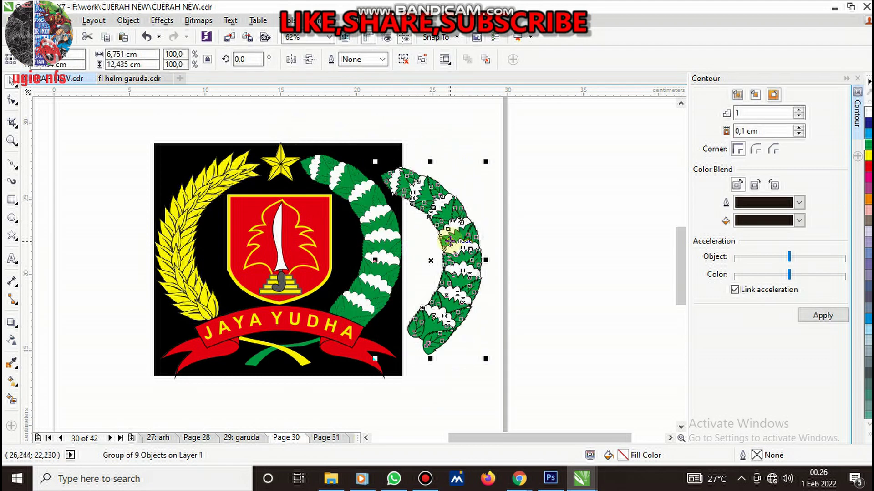
key(ctrl+z)
Place the wreath group behind the red JAYA YUDHA ribbon
scroll(340, 336, up, 2)
right_click(362, 302)
mouse_move(395, 336)
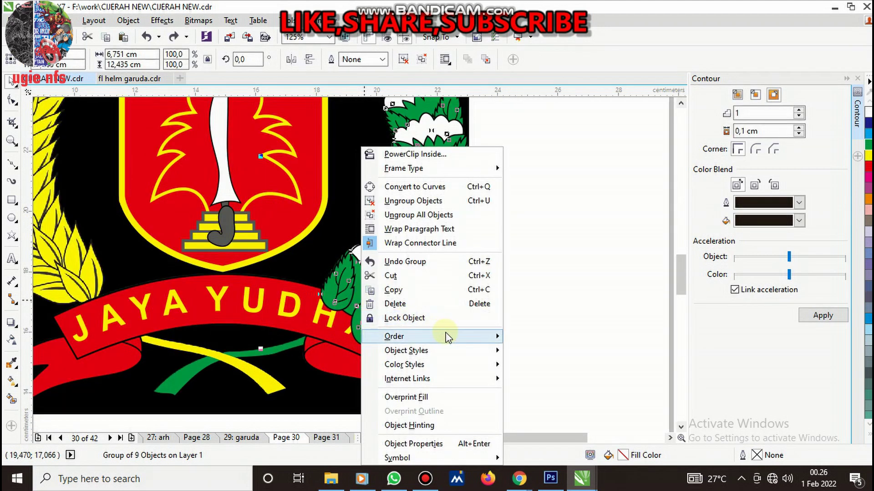
click(538, 440)
click(296, 313)
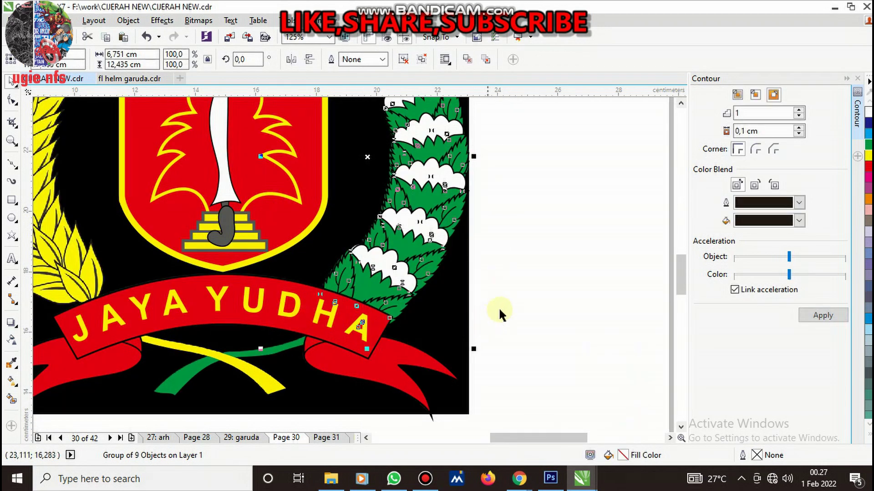
click(500, 306)
scroll(499, 273, down, 2)
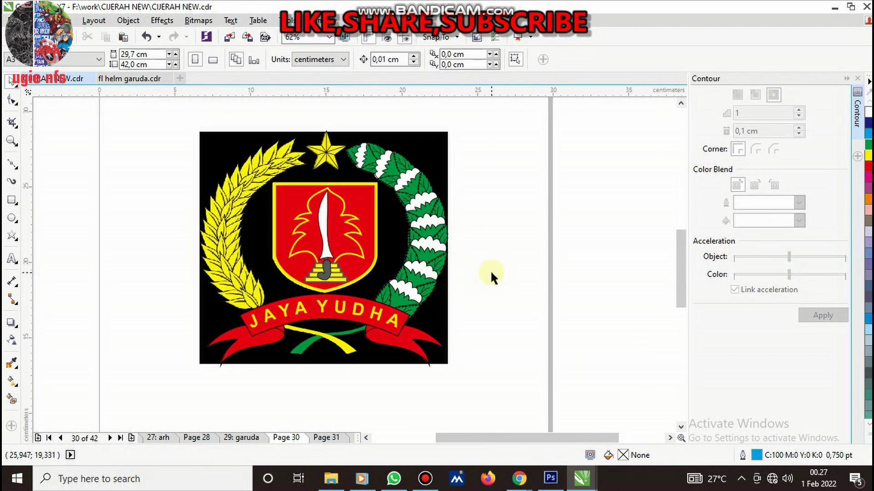
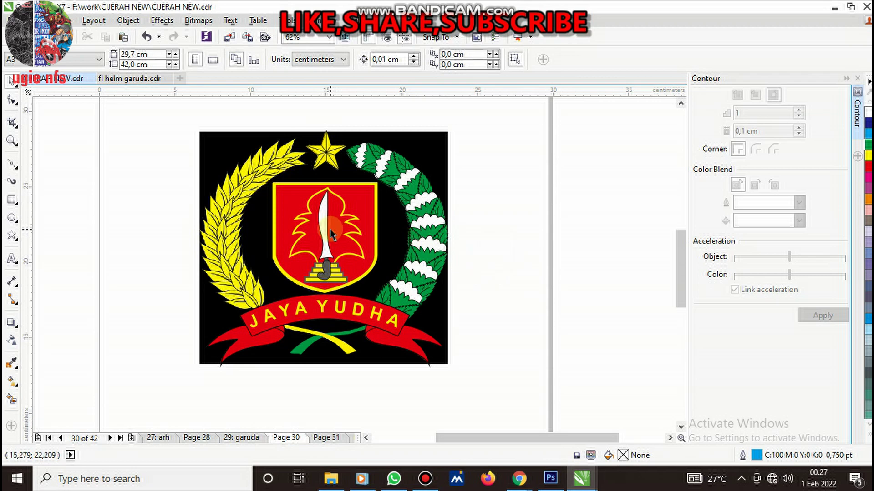
Trace a closed four-node Bezier outline around the yellow wheat leaf above the banner
click(17, 165)
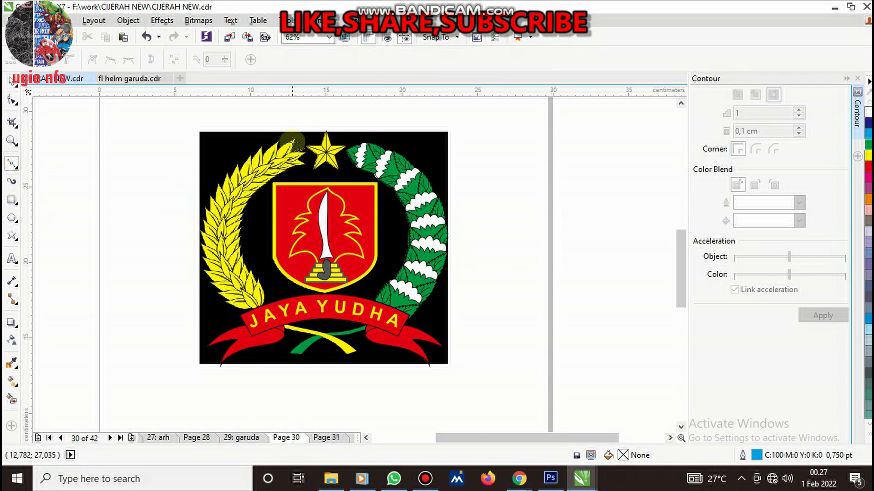
scroll(293, 142, up, 4)
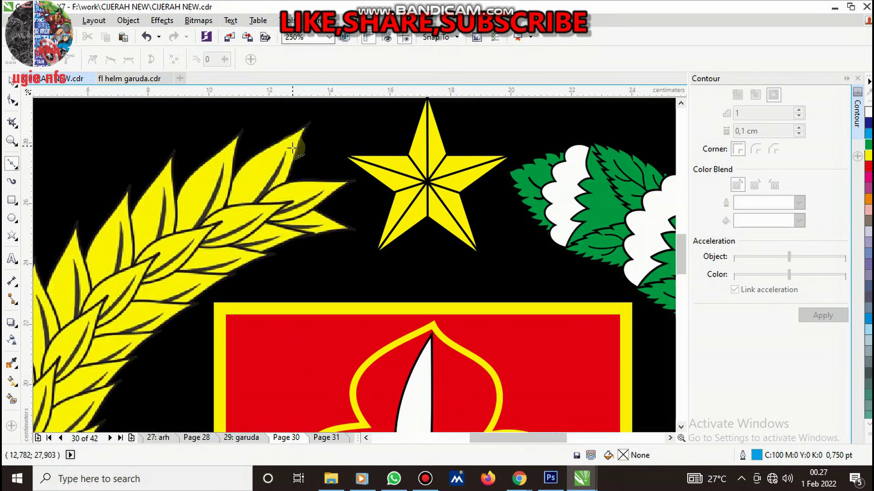
scroll(292, 142, down, 3)
scroll(275, 211, down, 3)
scroll(275, 211, up, 4)
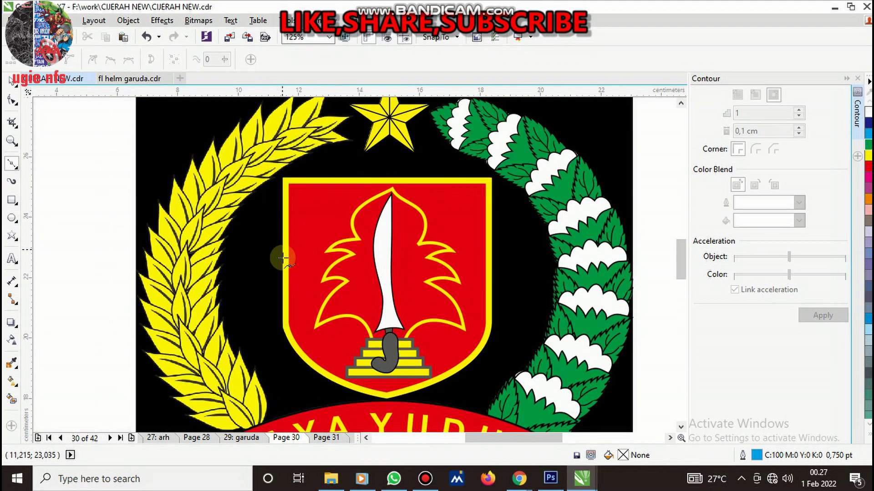
scroll(300, 246, down, 2)
scroll(311, 204, up, 3)
scroll(312, 214, down, 1)
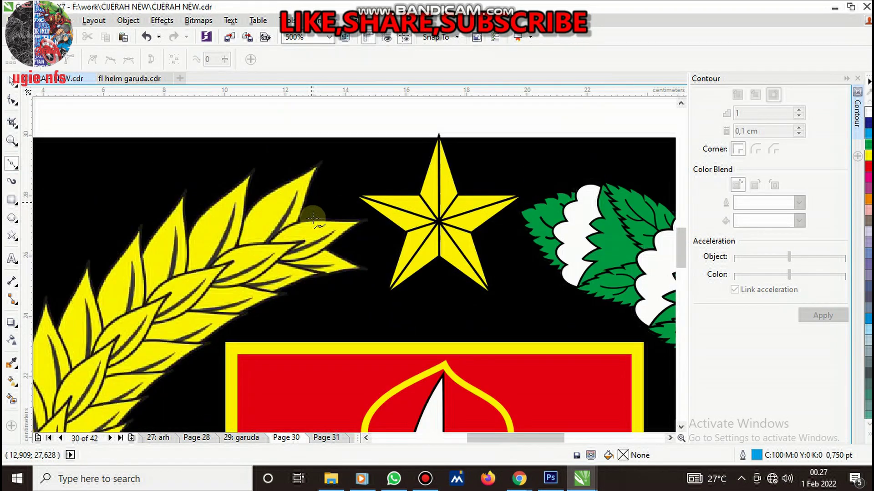
scroll(313, 224, down, 1)
scroll(279, 339, up, 3)
scroll(279, 332, up, 2)
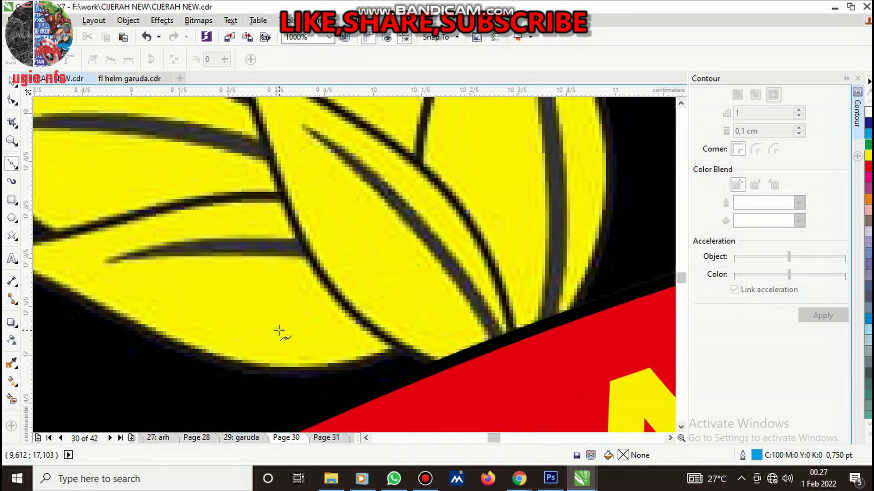
scroll(345, 294, up, 1)
scroll(294, 214, up, 2)
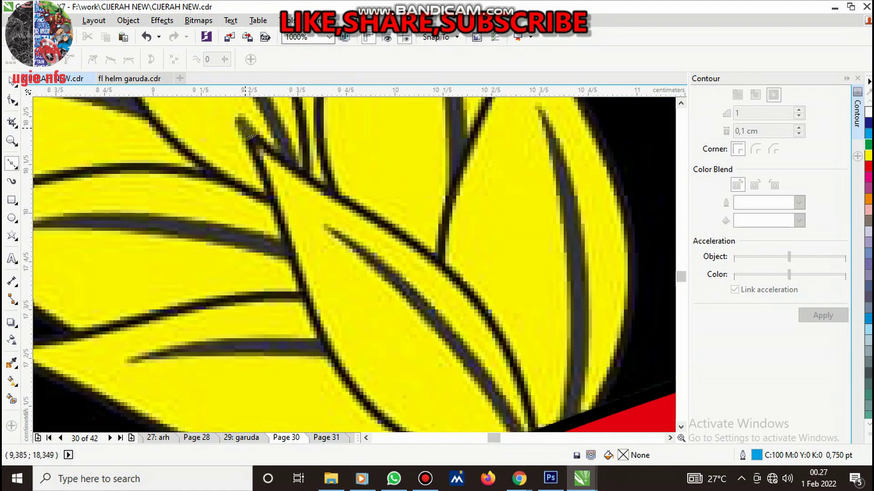
scroll(278, 177, down, 2)
scroll(291, 235, up, 2)
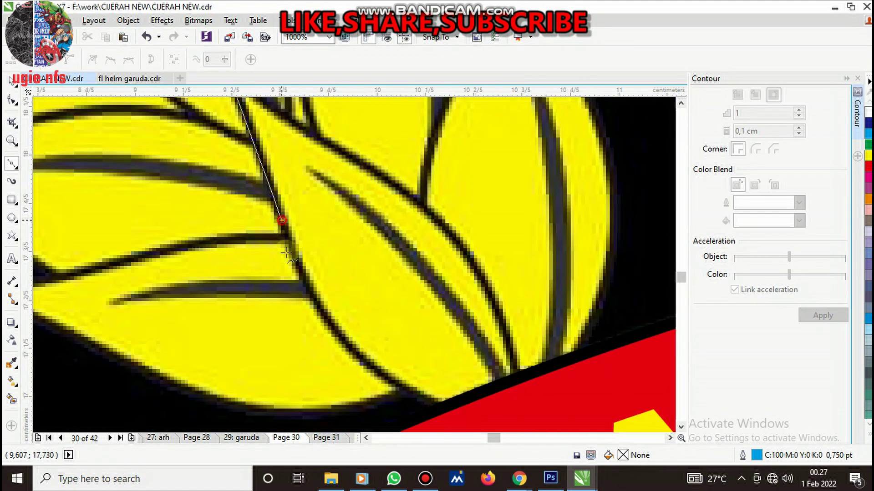
key(space)
scroll(273, 205, down, 2)
scroll(381, 361, up, 2)
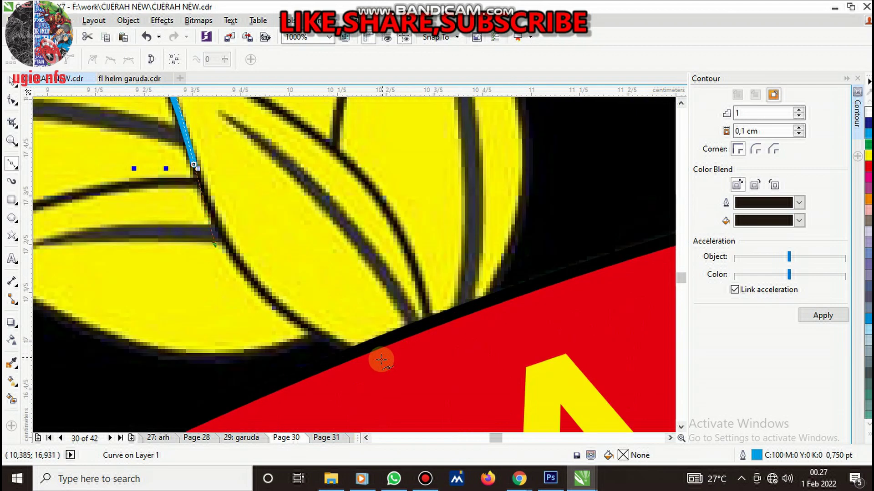
drag(421, 372, 542, 398)
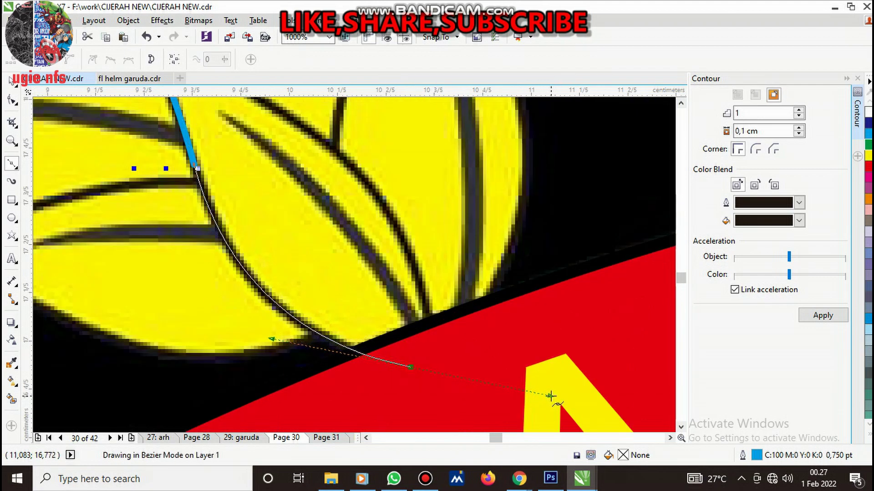
key(space)
scroll(417, 326, down, 2)
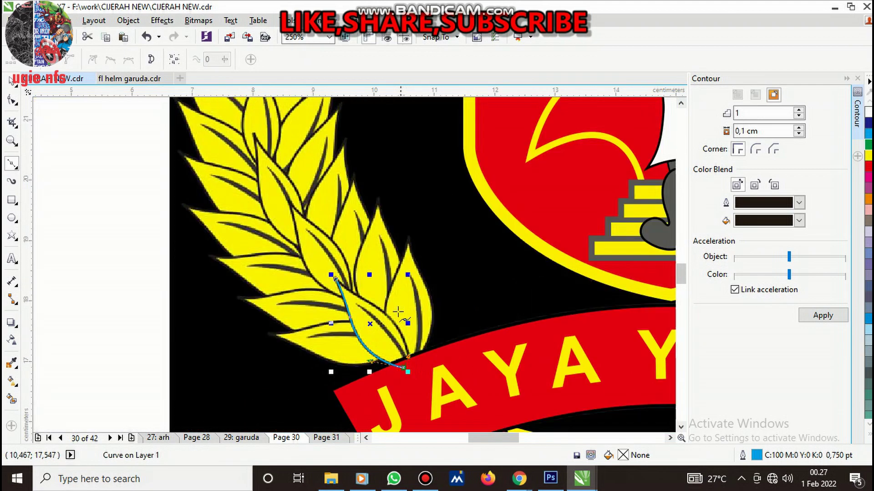
scroll(408, 333, up, 2)
drag(356, 292, 446, 364)
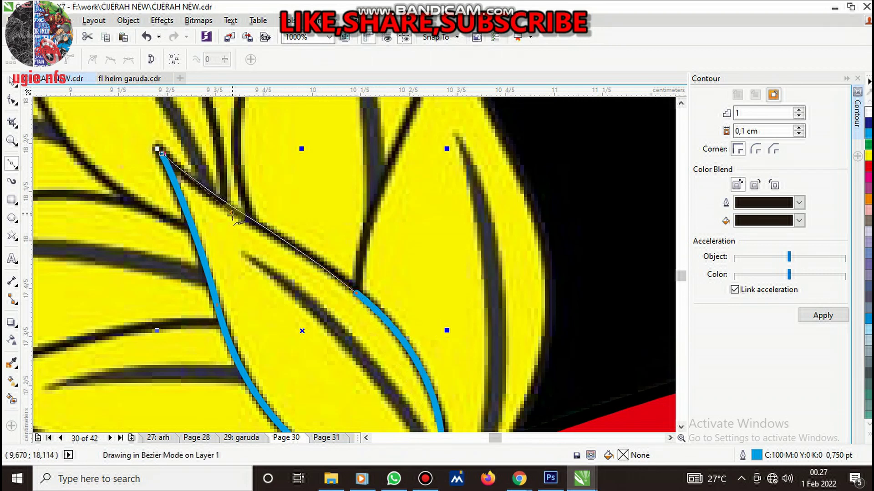
drag(157, 150, 233, 220)
Drag the outline's nodes and handles so its base, tip and edges fit the leaf
click(12, 101)
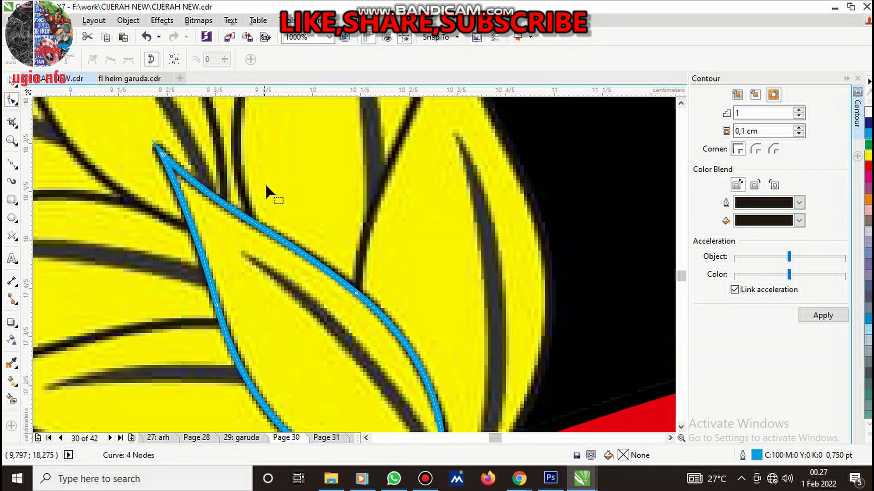
scroll(264, 183, down, 1)
scroll(348, 248, up, 2)
scroll(364, 323, down, 1)
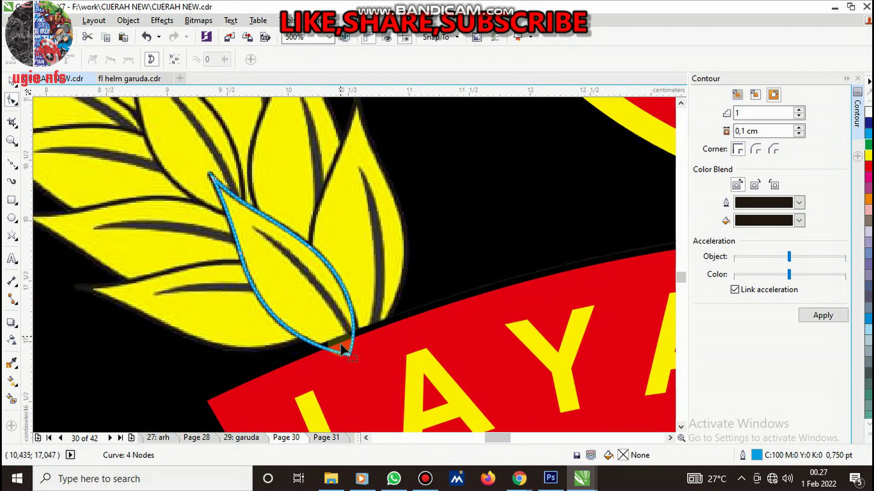
scroll(340, 343, up, 1)
drag(362, 366, 367, 369)
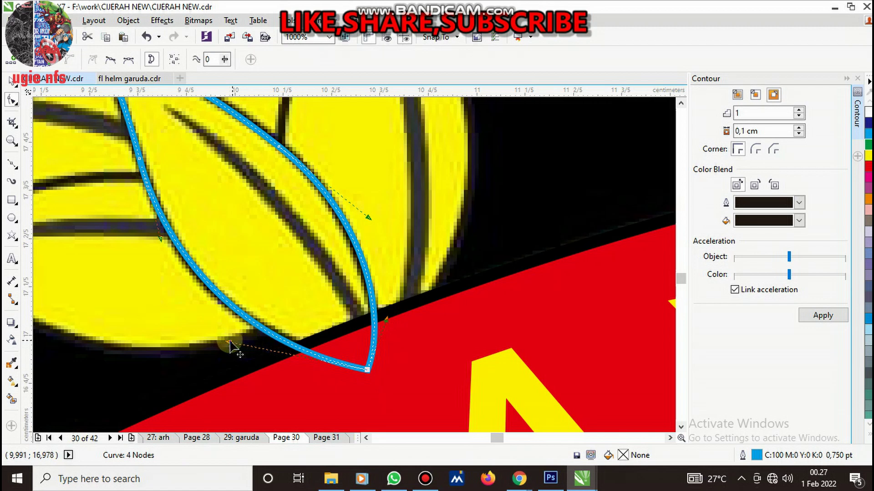
drag(229, 342, 205, 320)
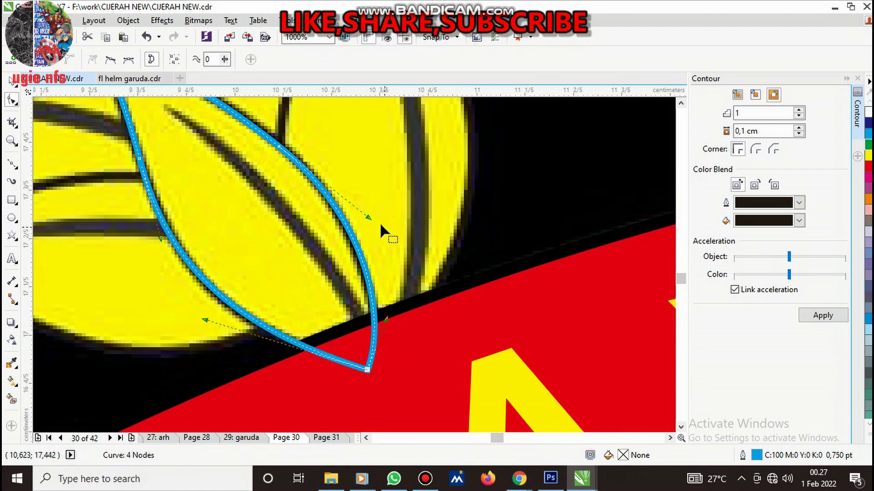
drag(386, 318, 376, 321)
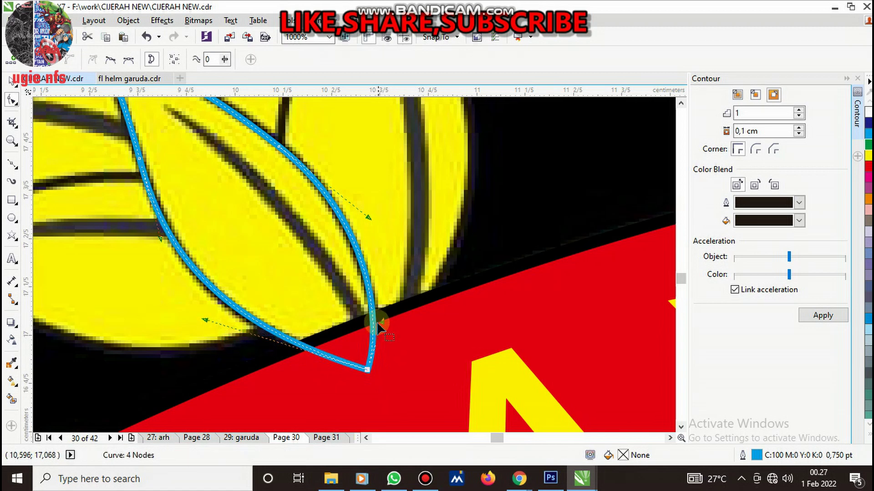
scroll(376, 322, down, 1)
scroll(285, 297, up, 1)
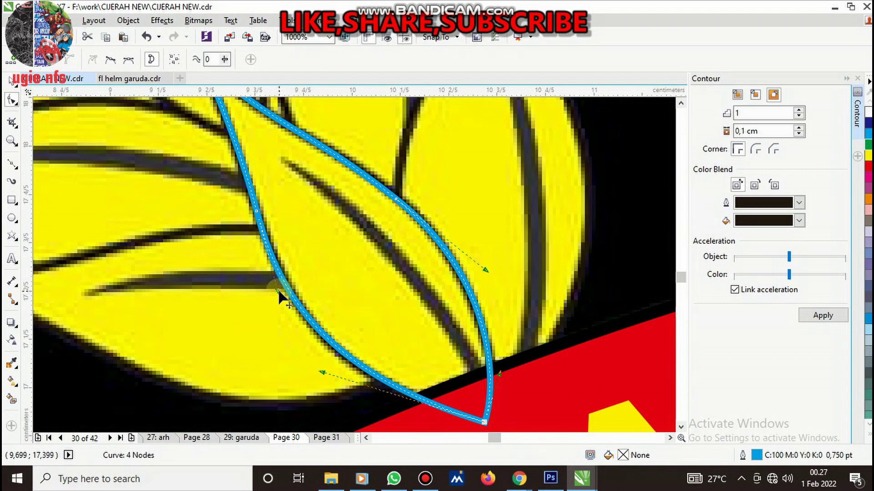
drag(279, 296, 288, 304)
scroll(288, 304, down, 1)
scroll(302, 334, up, 1)
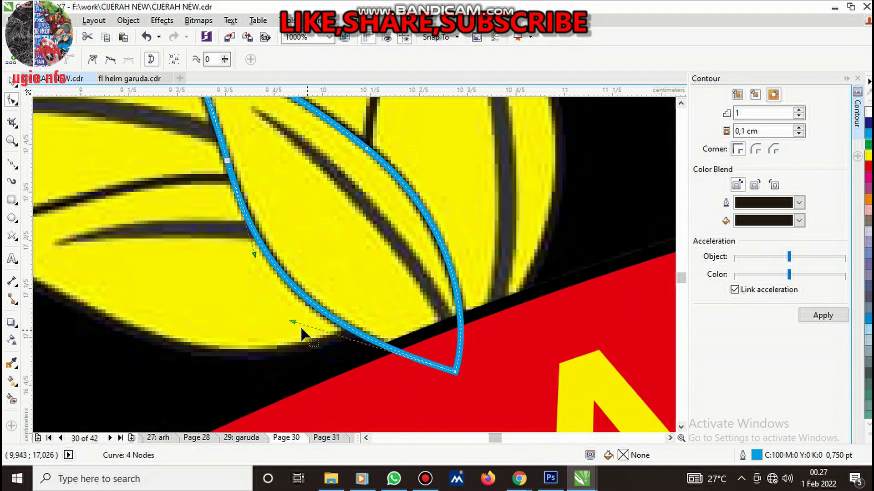
scroll(327, 306, down, 1)
Give the leaf outline a 1.5 pt width and a black outline colour
scroll(291, 182, up, 1)
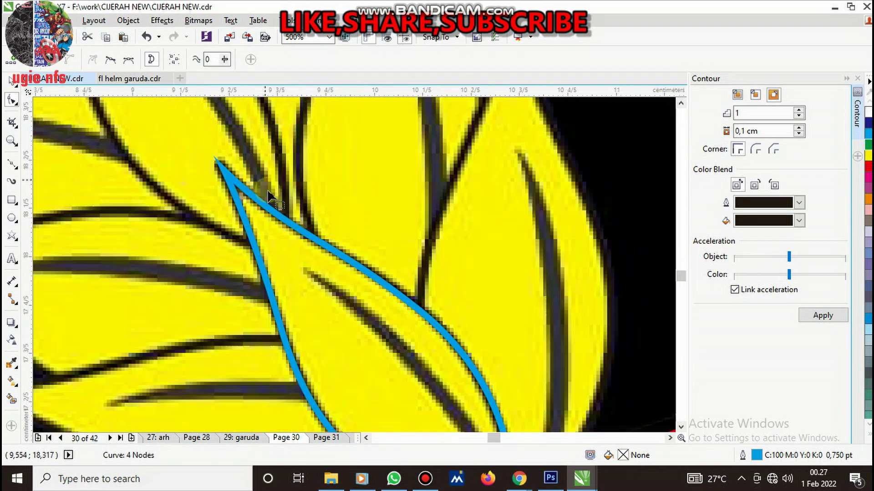
key(space)
click(252, 63)
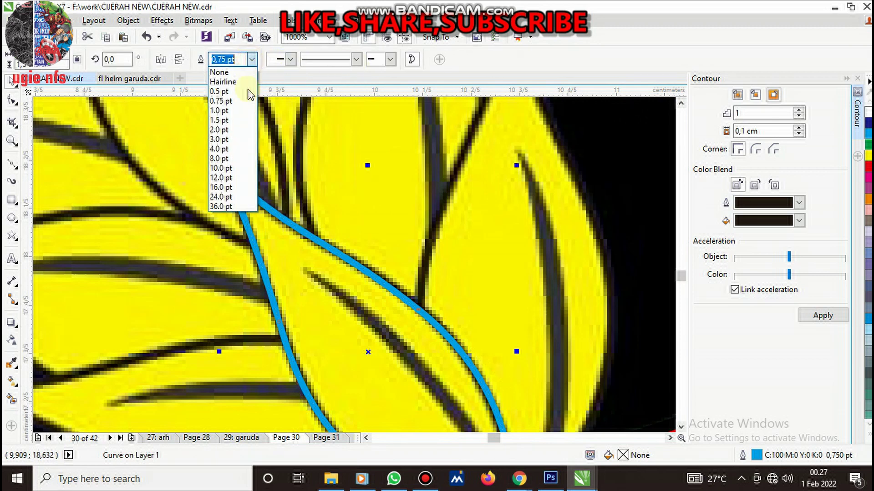
click(241, 94)
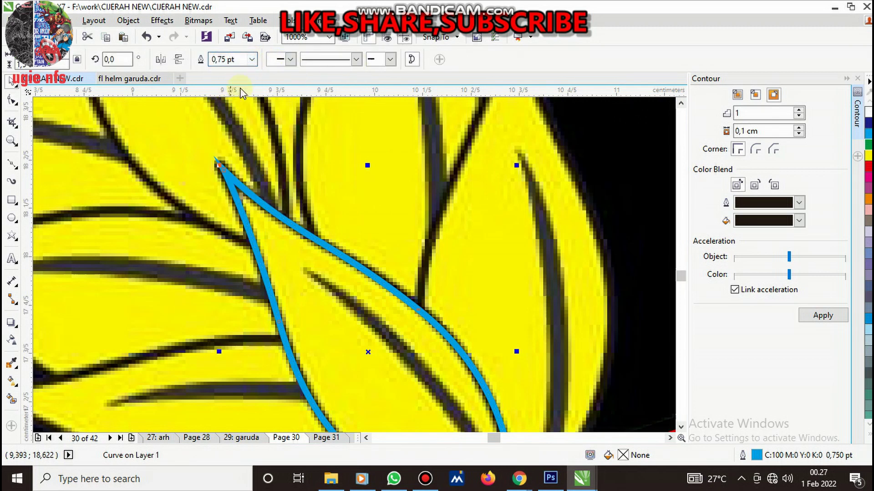
click(251, 60)
click(218, 111)
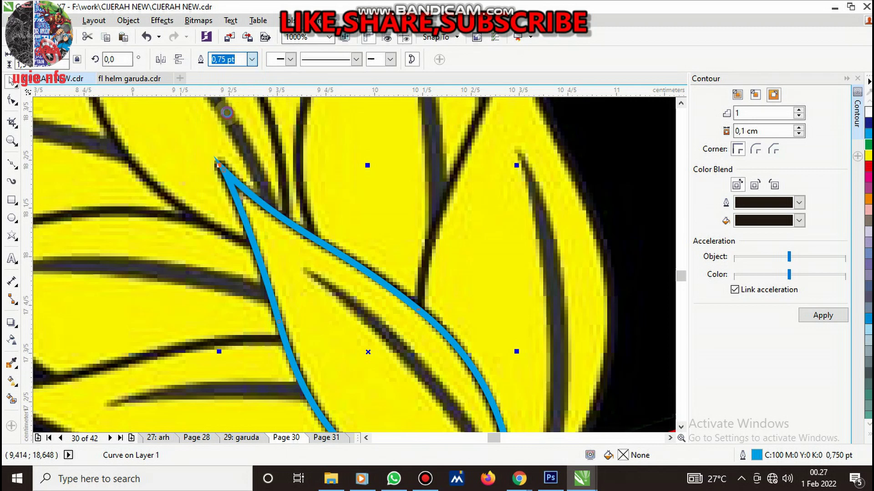
scroll(320, 205, down, 1)
scroll(320, 205, up, 1)
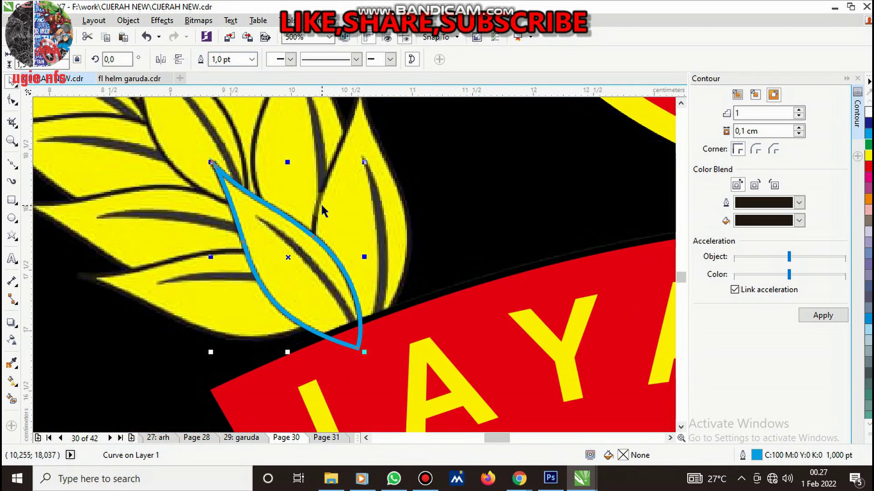
click(255, 60)
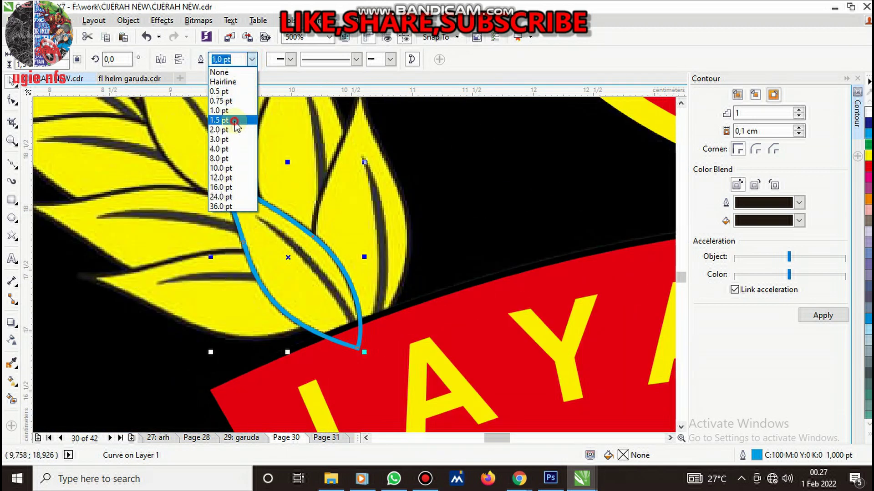
click(233, 120)
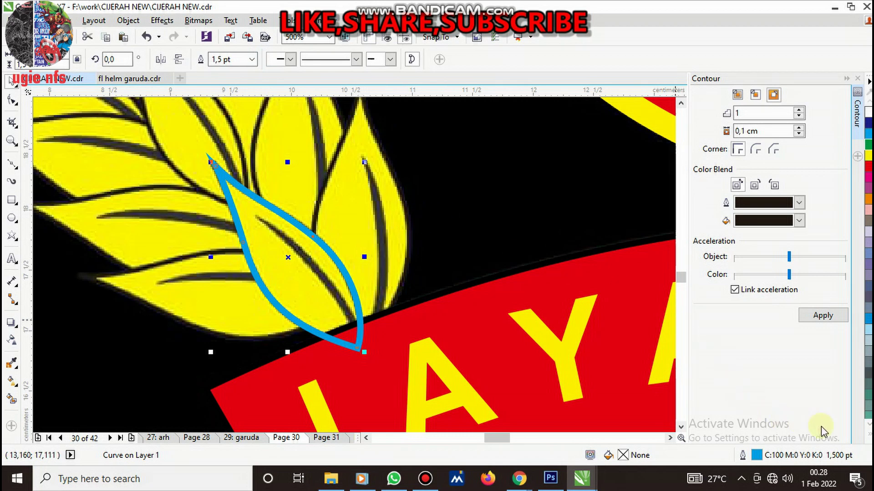
click(868, 436)
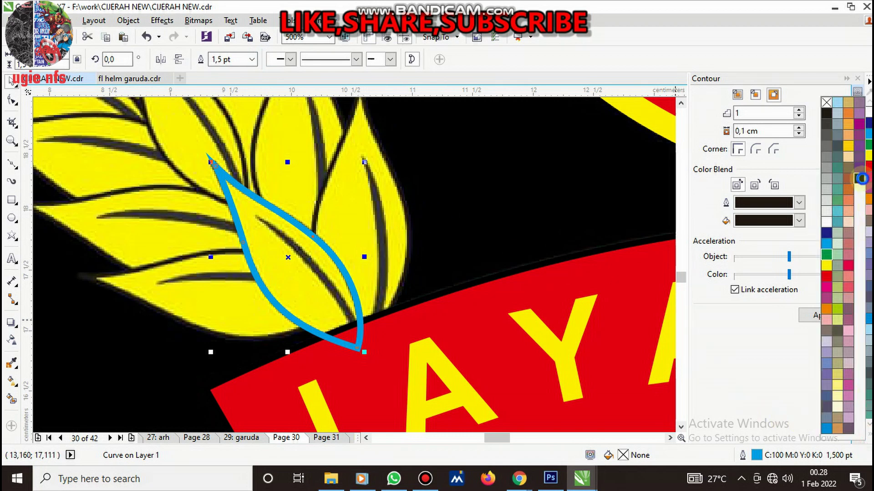
right_click(861, 178)
key(Escape)
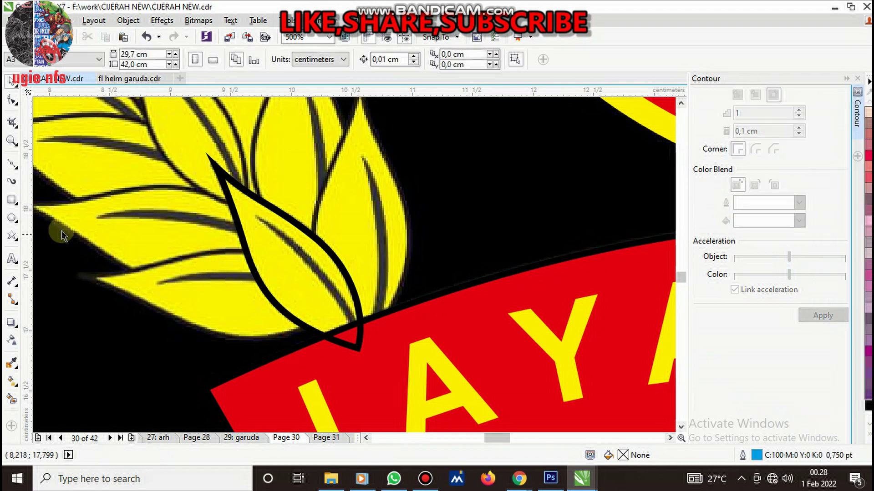
Sample the wheat leaves' yellow with the Color Eyedropper
click(11, 164)
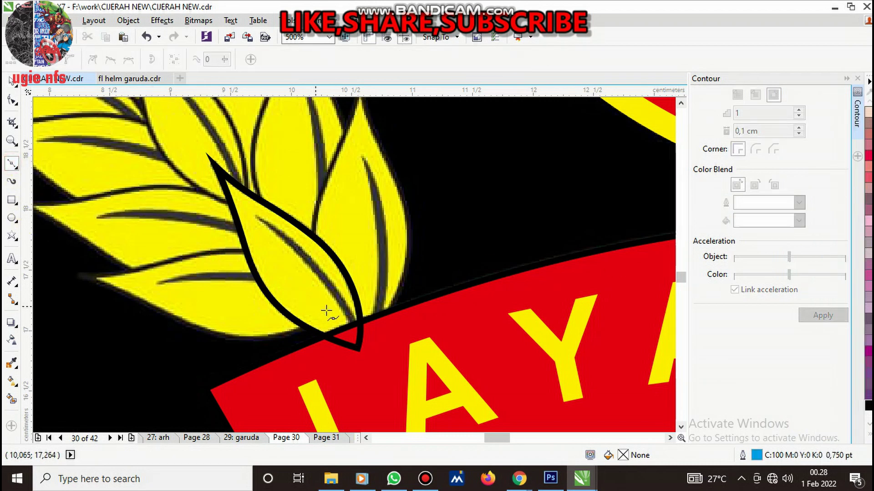
click(10, 363)
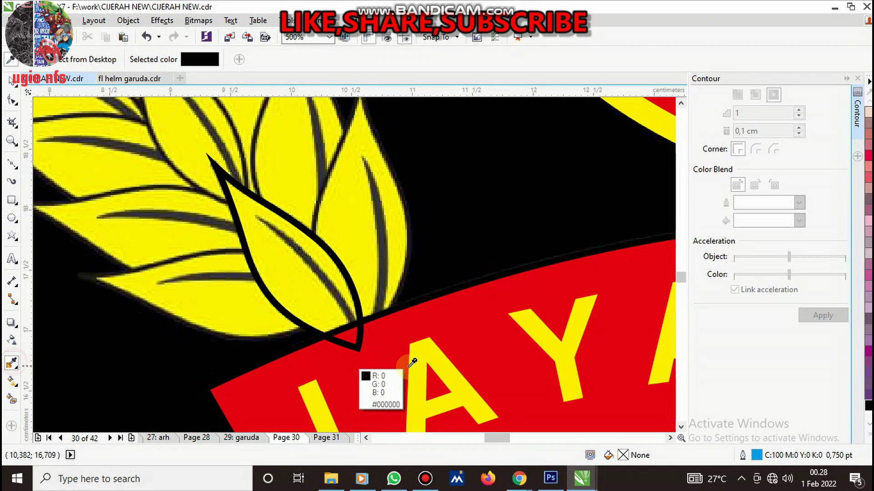
click(431, 355)
click(12, 164)
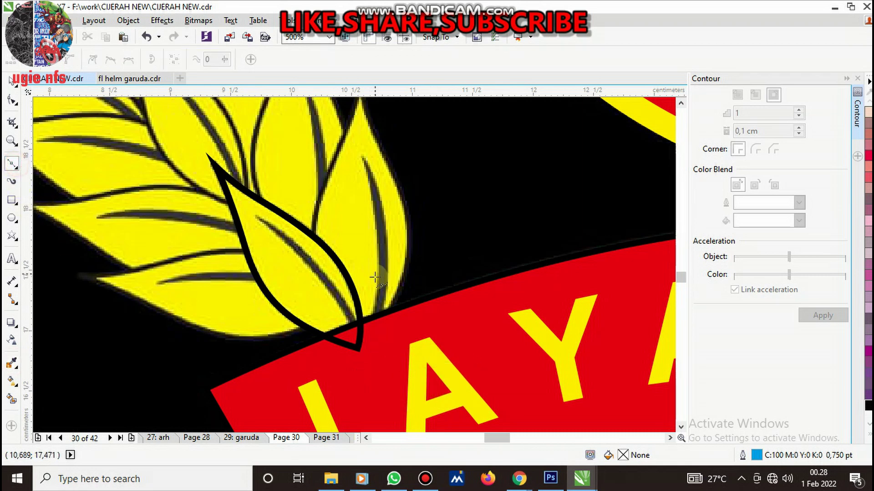
scroll(328, 309, up, 2)
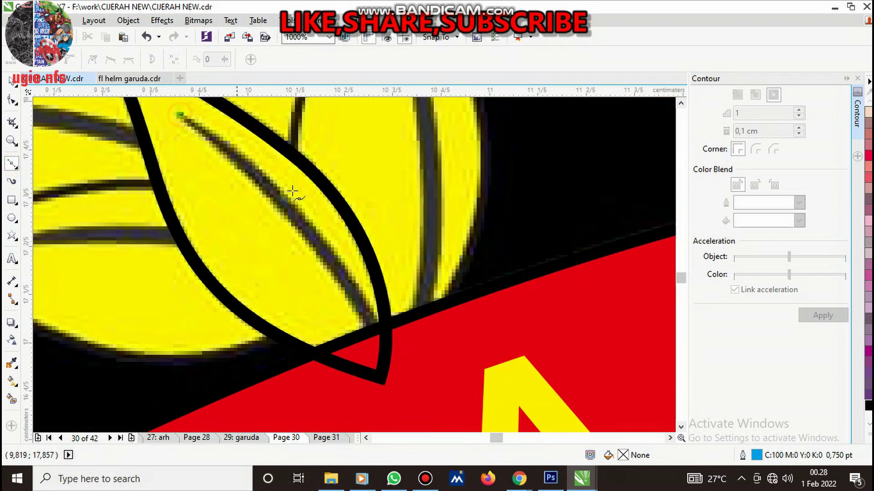
scroll(292, 191, down, 3)
scroll(313, 223, up, 3)
Draw and bend the leaf's vein curve, deleting the leftover blue curve
scroll(344, 262, down, 2)
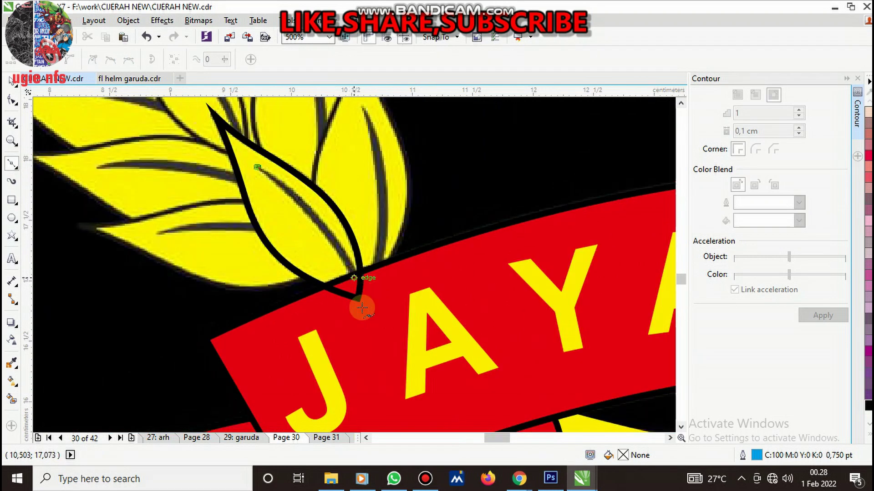
drag(368, 329, 380, 418)
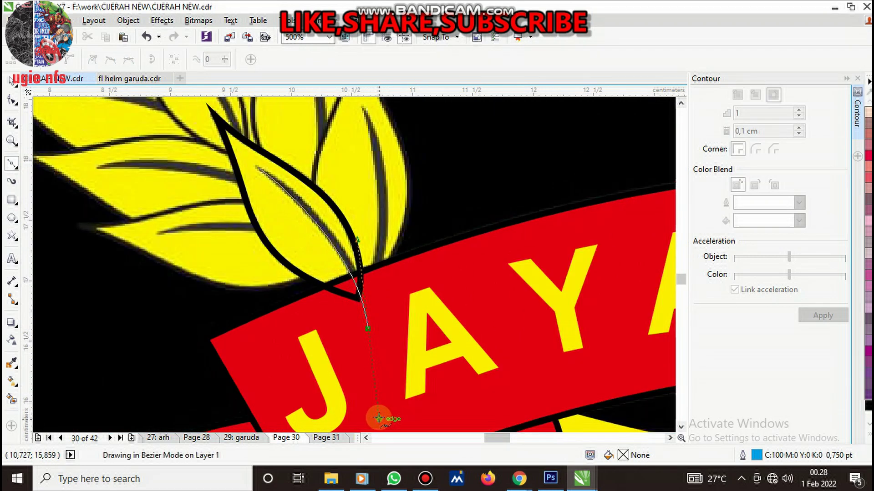
double_click(376, 315)
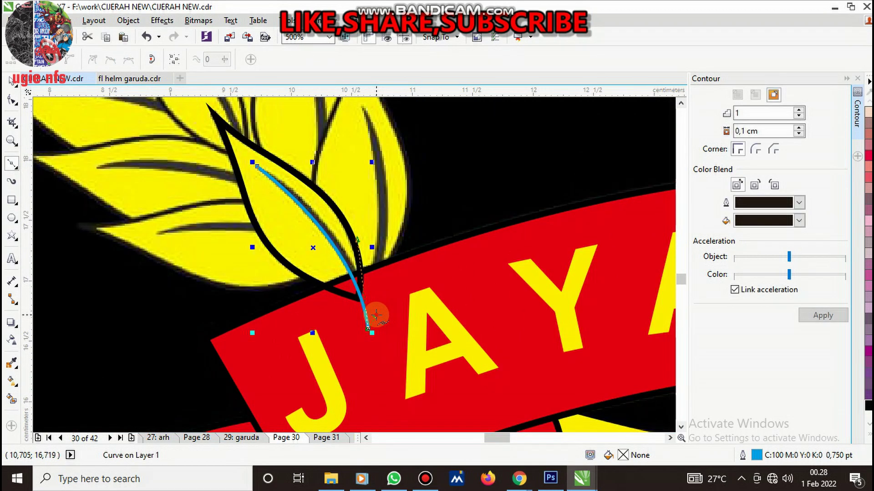
drag(259, 168, 344, 210)
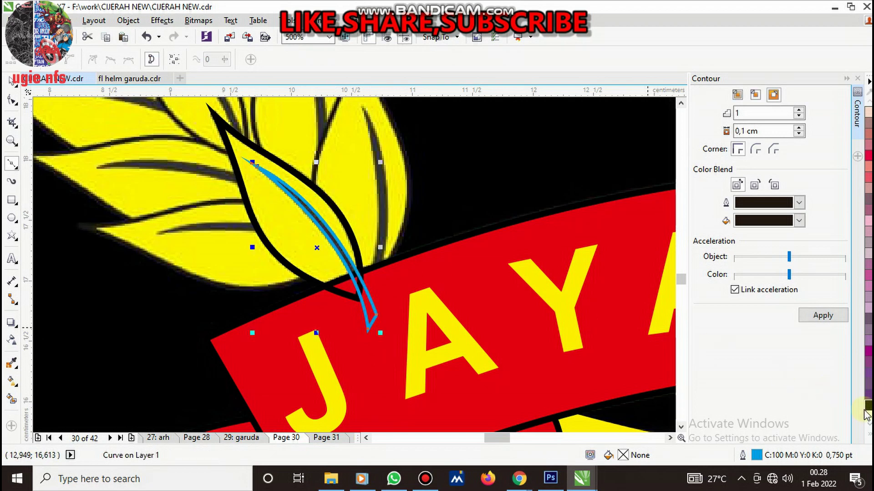
shift+click(285, 213)
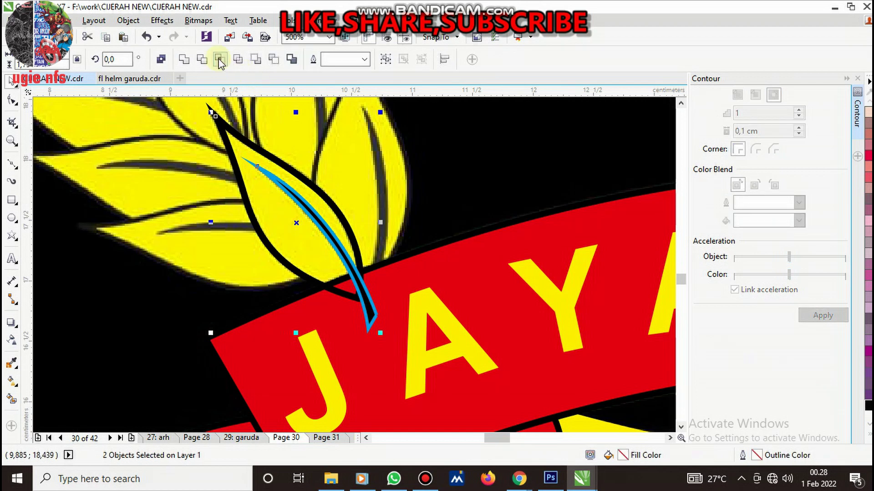
shift+click(373, 275)
scroll(376, 310, up, 2)
key(Delete)
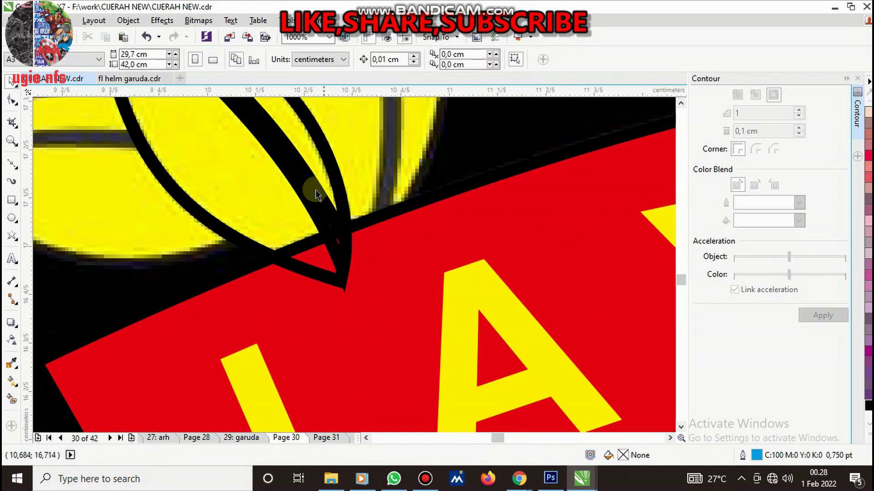
Fill the vein black with no outline, and fill the leaf with the sampled yellow
click(323, 182)
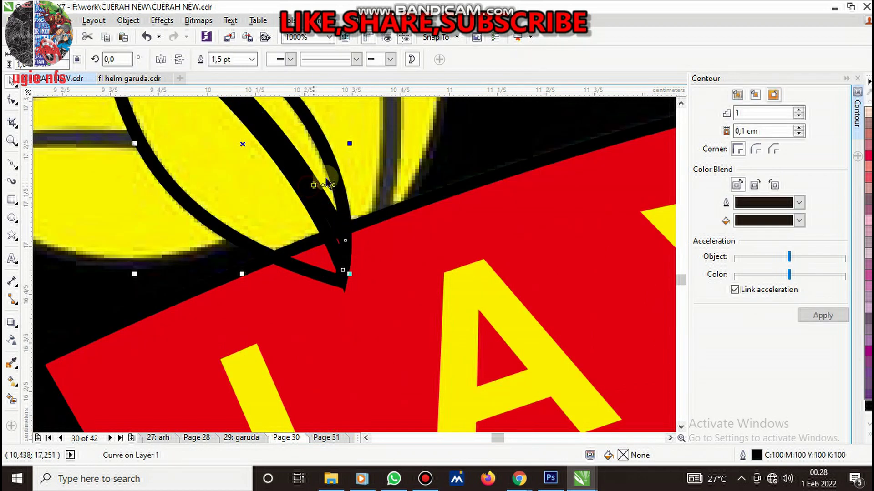
click(579, 280)
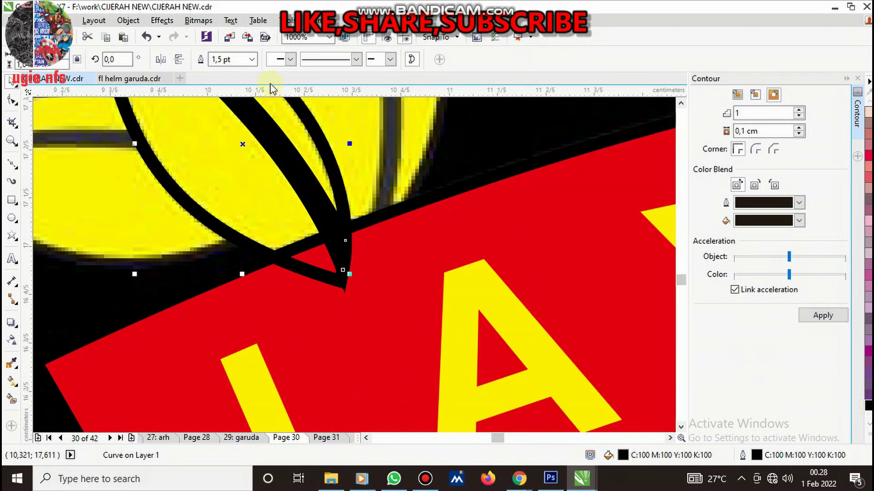
click(868, 426)
right_click(826, 105)
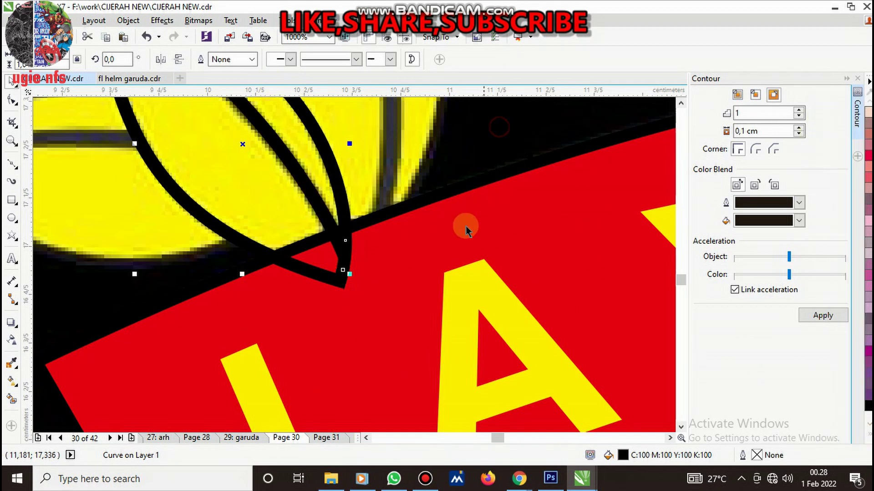
scroll(464, 227, down, 3)
scroll(391, 214, up, 3)
click(392, 216)
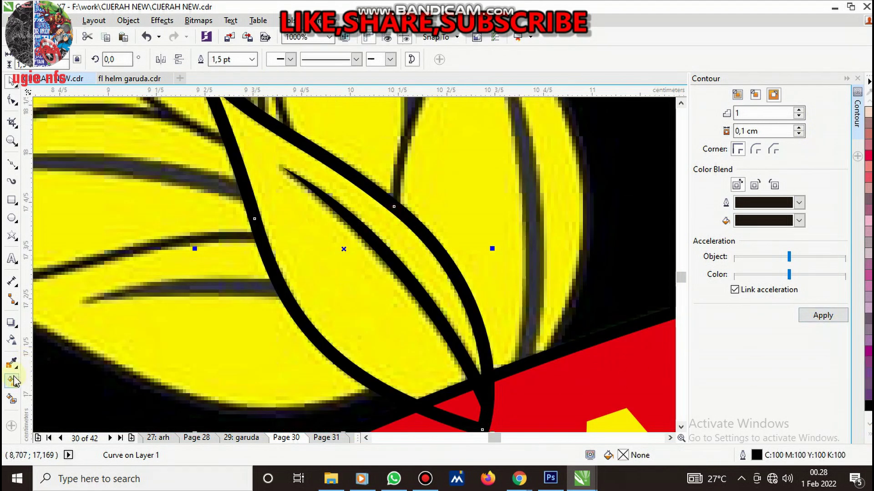
click(255, 340)
click(330, 276)
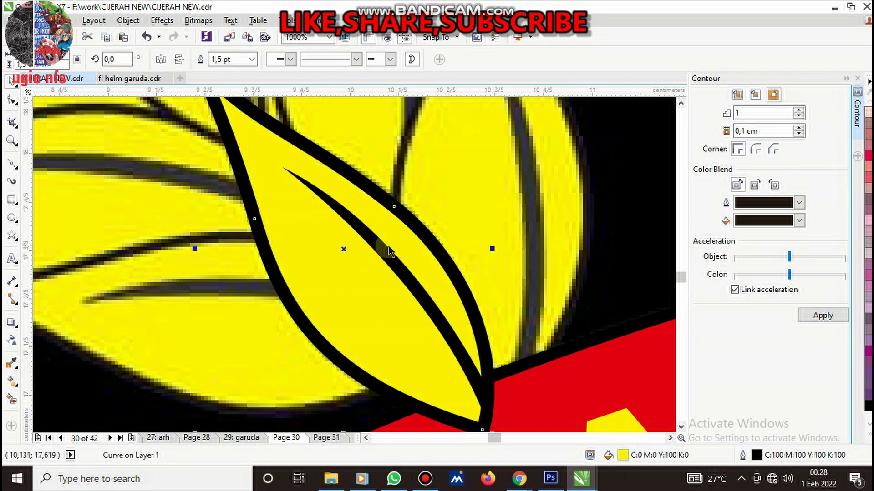
scroll(392, 275, down, 2)
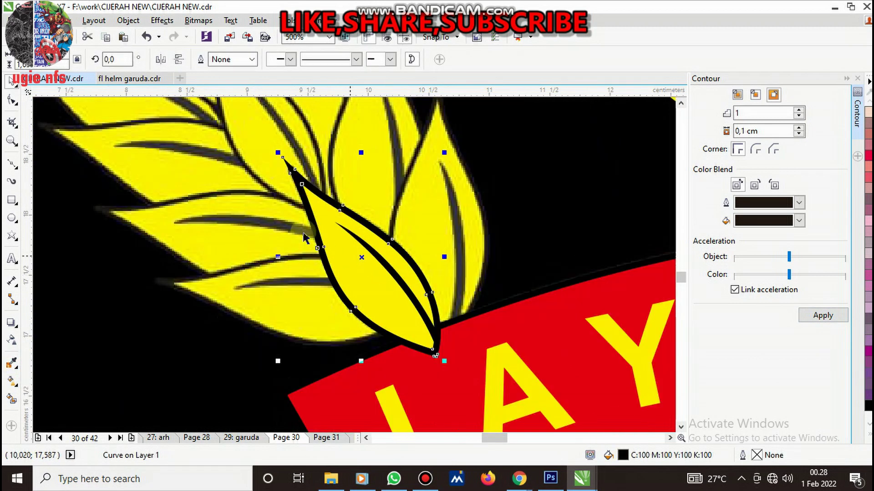
Group the leaf with its vein and drag a copy to the right
key(Escape)
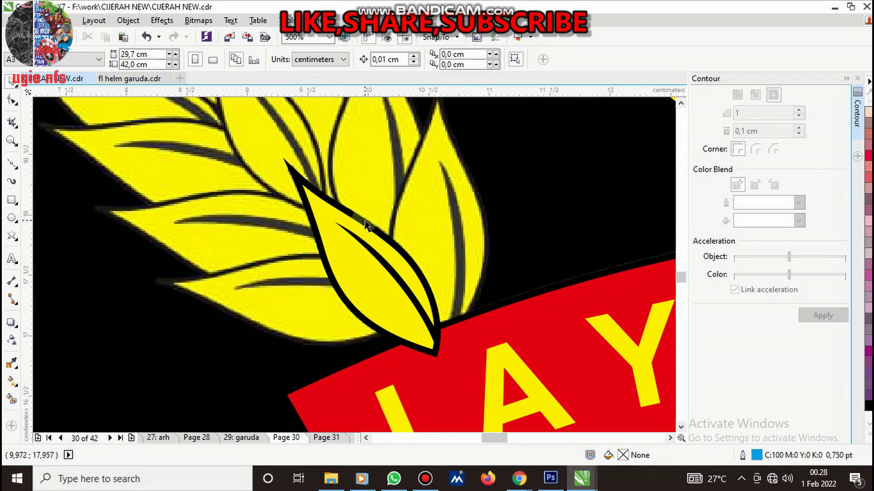
click(367, 225)
key(Escape)
drag(238, 141, 511, 381)
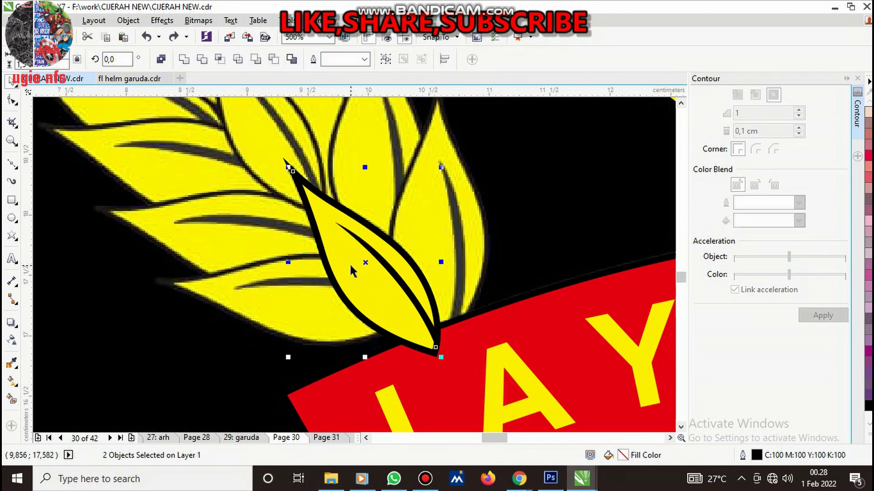
key(ctrl+g)
drag(331, 241, 458, 213)
Rotate the copied leaf upright and place it behind the first leaf
click(501, 209)
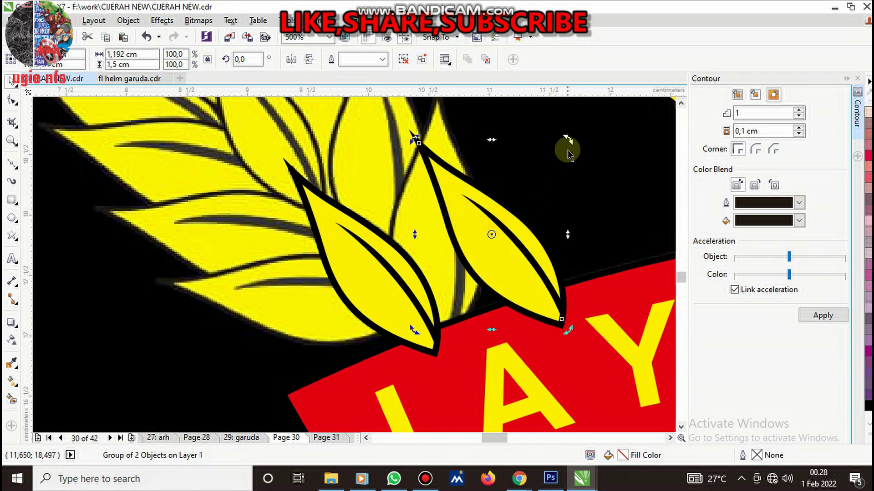
drag(568, 154, 579, 228)
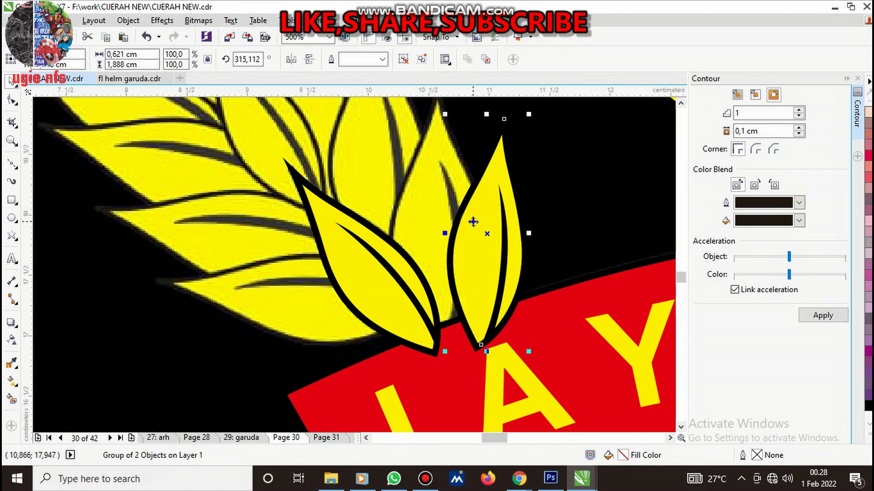
right_click(474, 222)
mouse_move(507, 336)
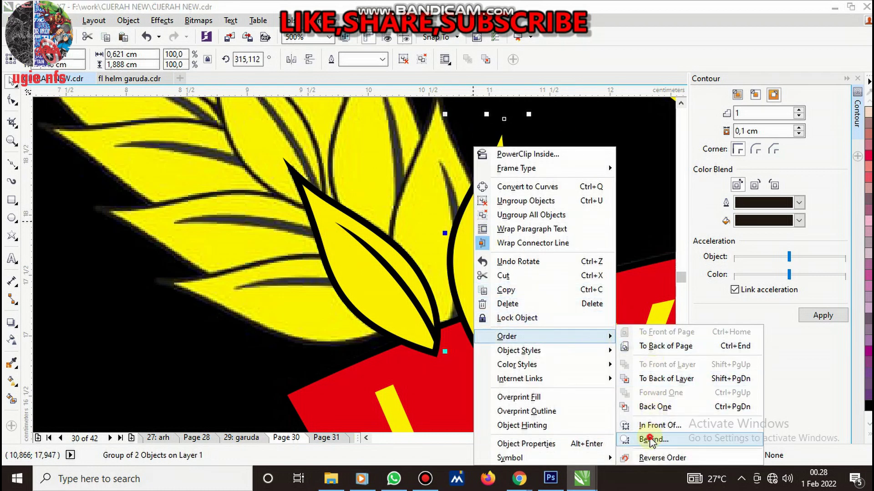
click(651, 440)
click(398, 310)
drag(439, 254, 440, 279)
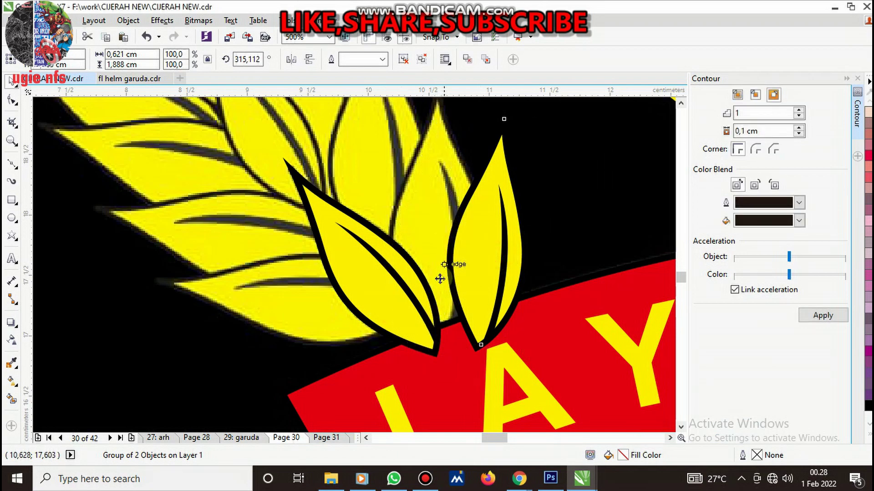
Enlarge the copy slightly and tilt it leftward to form a two-leaf cluster
scroll(440, 278, down, 3)
scroll(448, 230, up, 1)
drag(462, 241, 478, 224)
scroll(478, 224, up, 4)
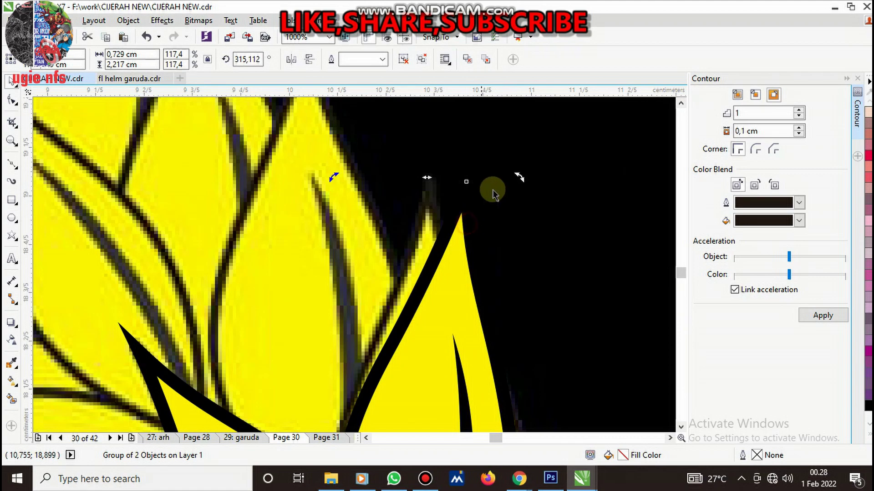
drag(514, 176, 478, 159)
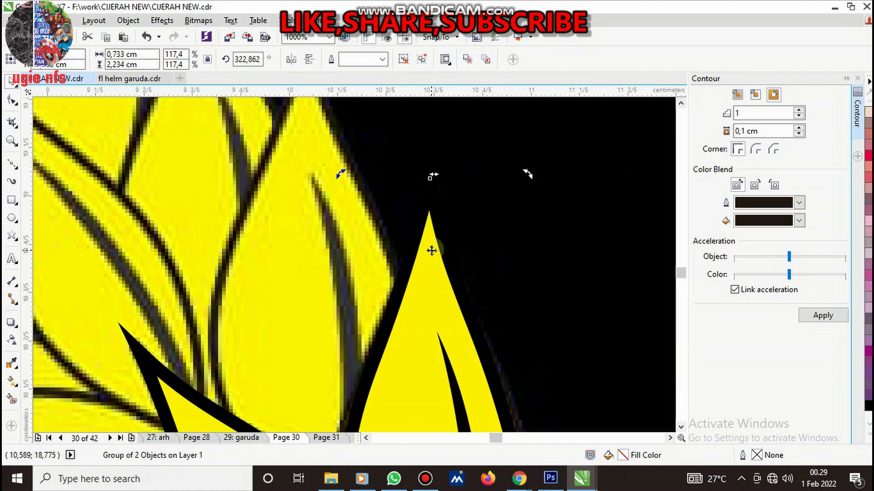
scroll(445, 211, down, 3)
scroll(450, 319, up, 2)
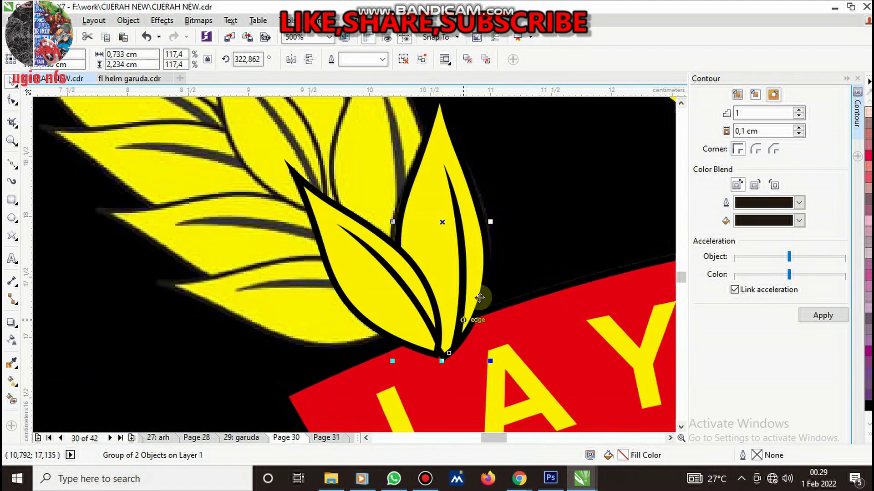
scroll(488, 224, up, 2)
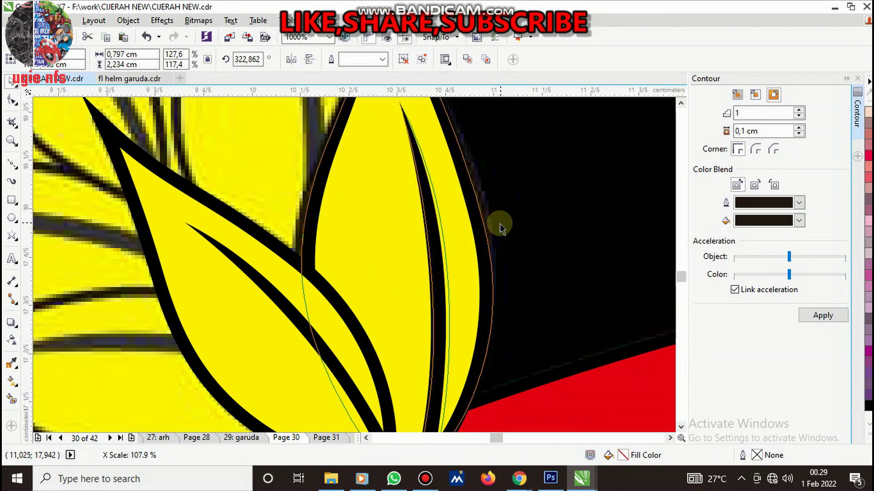
mouse_move(496, 222)
mouse_down()
mouse_move(491, 238)
mouse_move(362, 288)
mouse_up()
scroll(477, 232, down, 4)
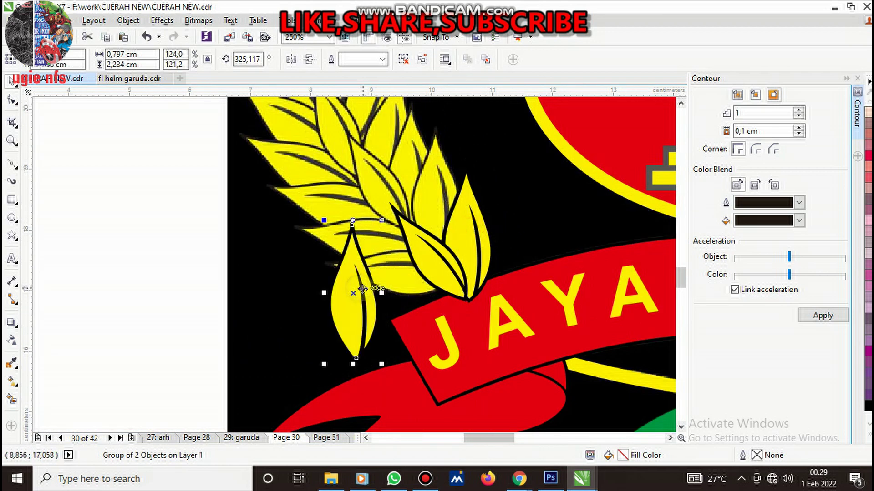
Rotate the lower leaf copy to about 46° and move it up into the wreath
click(359, 319)
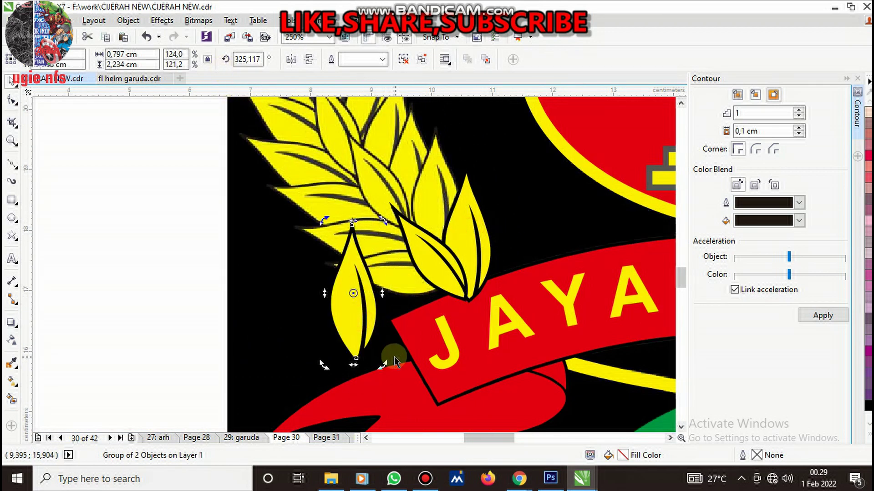
drag(378, 365, 430, 286)
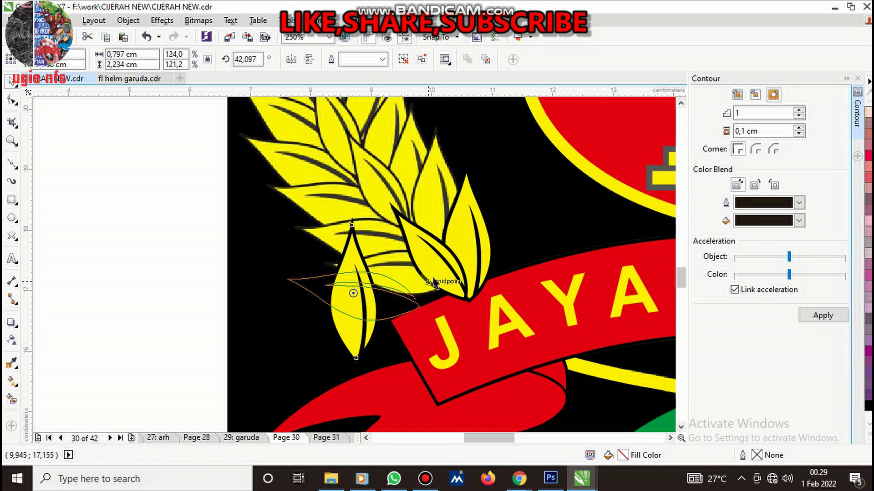
scroll(361, 296, up, 2)
drag(361, 297, 445, 258)
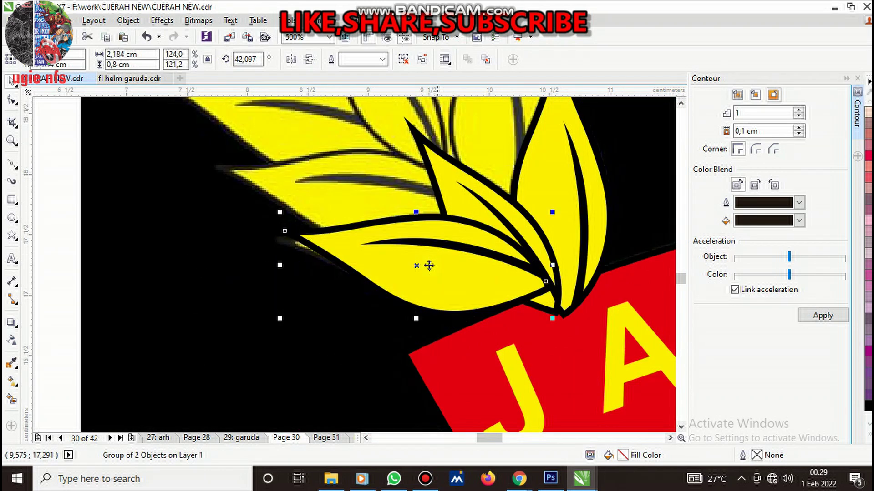
click(336, 257)
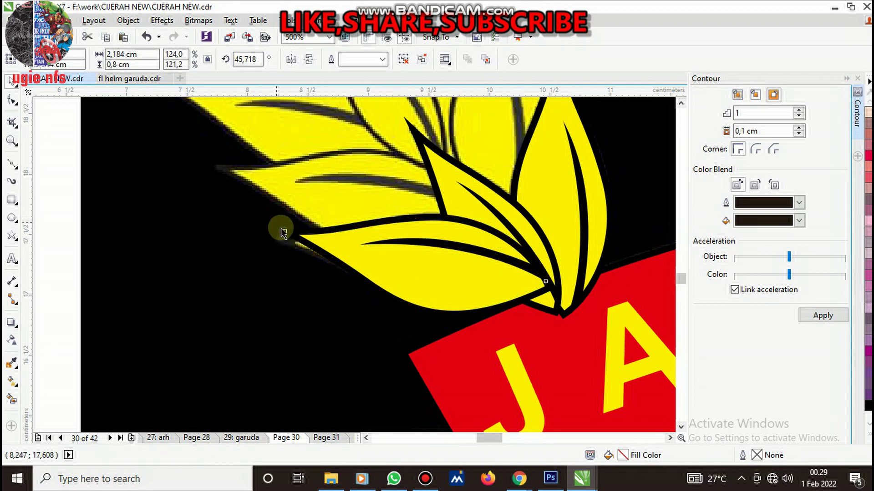
drag(276, 213, 283, 231)
scroll(347, 255, up, 1)
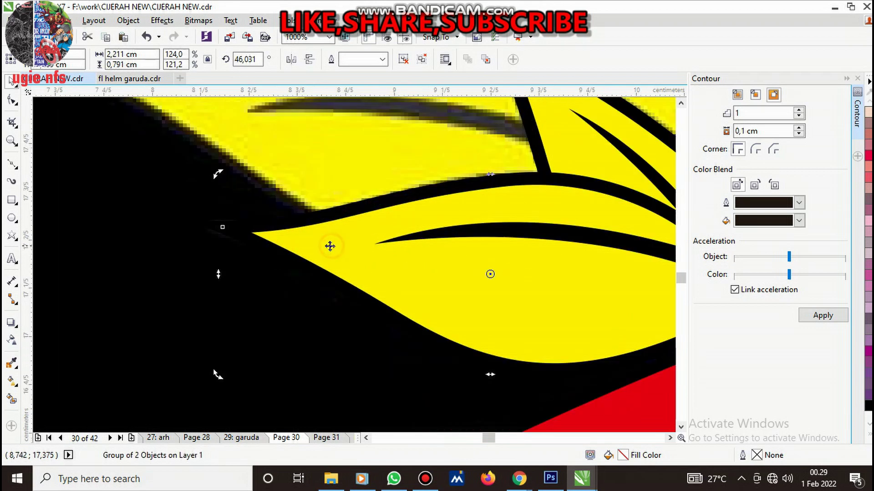
scroll(329, 246, down, 1)
Send the lower leaf group behind the upper leaves using Order > Behind
right_click(440, 290)
mouse_move(474, 337)
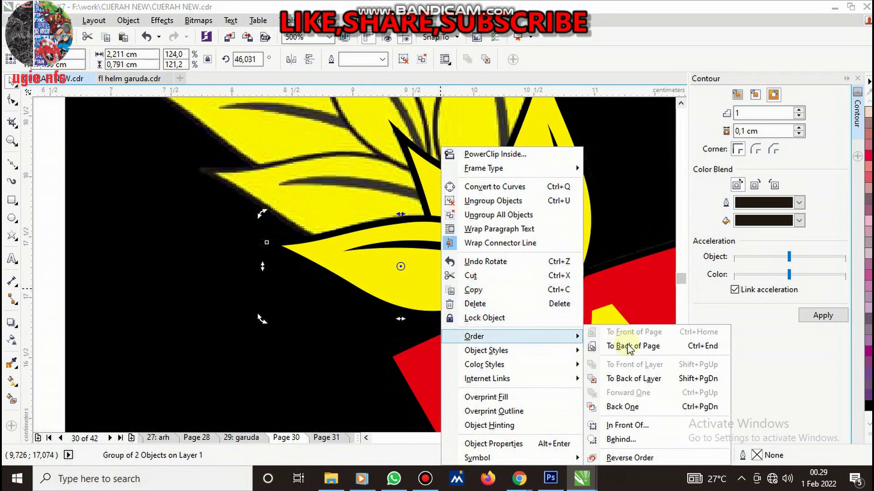
click(621, 439)
click(546, 215)
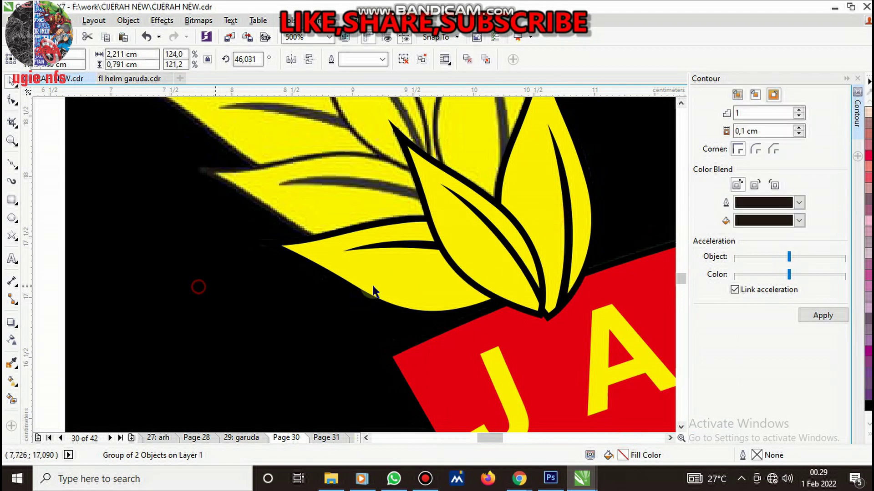
key(Escape)
scroll(373, 291, down, 2)
scroll(401, 282, up, 1)
scroll(409, 273, up, 1)
Resize the lower leaf group to about 2.04 × 0.73 cm in wireframe view, then restore enhanced view
scroll(412, 275, up, 1)
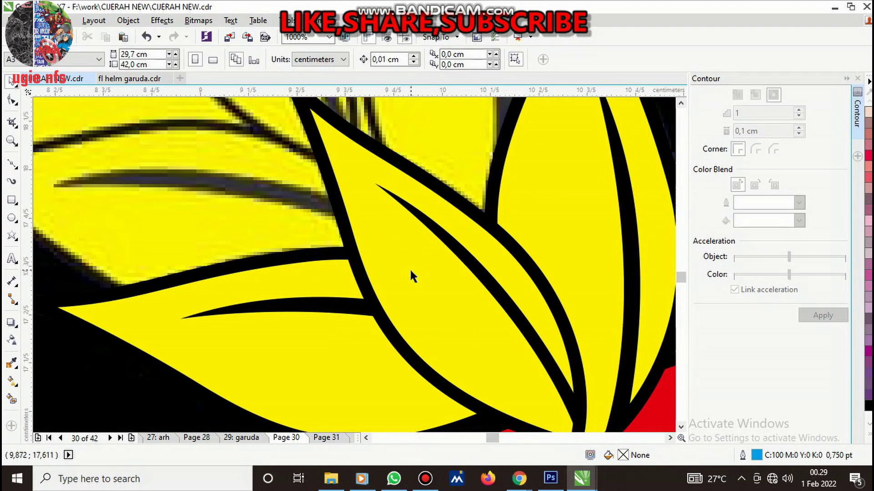
click(413, 266)
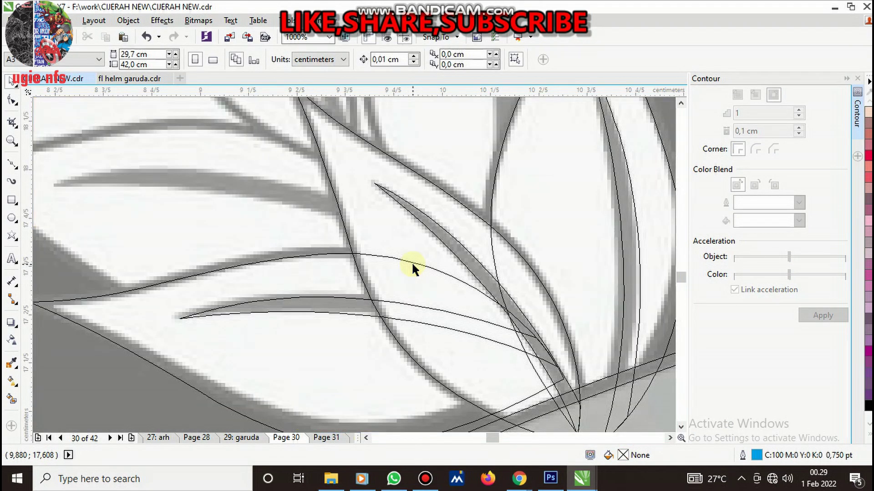
scroll(412, 261, down, 2)
scroll(417, 310, up, 1)
click(397, 288)
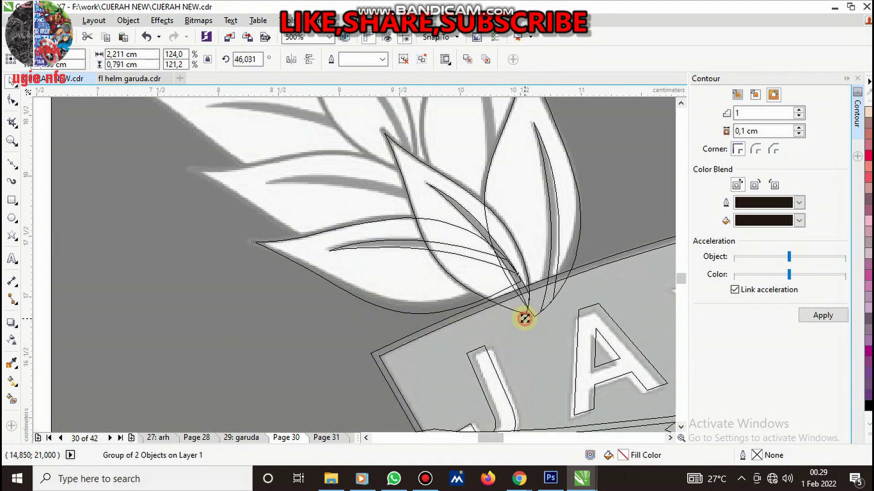
click(524, 313)
scroll(425, 271, up, 3)
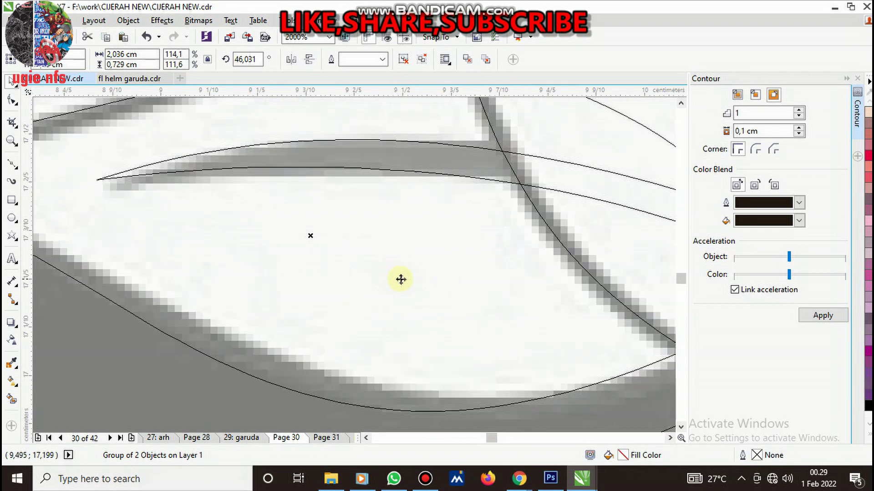
scroll(400, 291, down, 3)
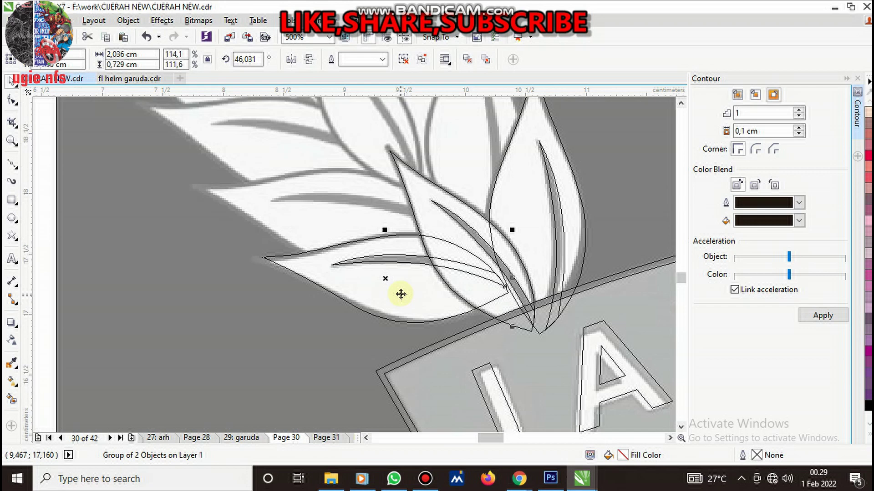
key(shift+F9)
right_click(403, 291)
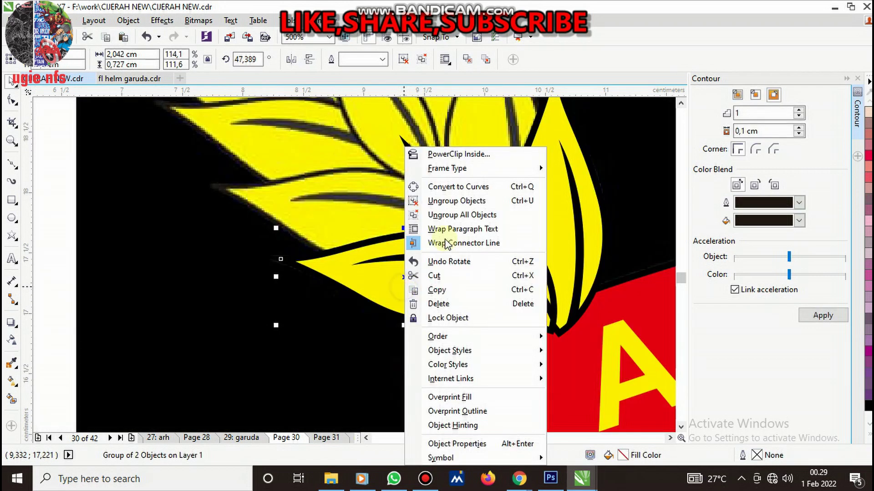
Ungroup the lower and right leaf pairs into individual leaf curves and check each one
click(450, 200)
click(335, 274)
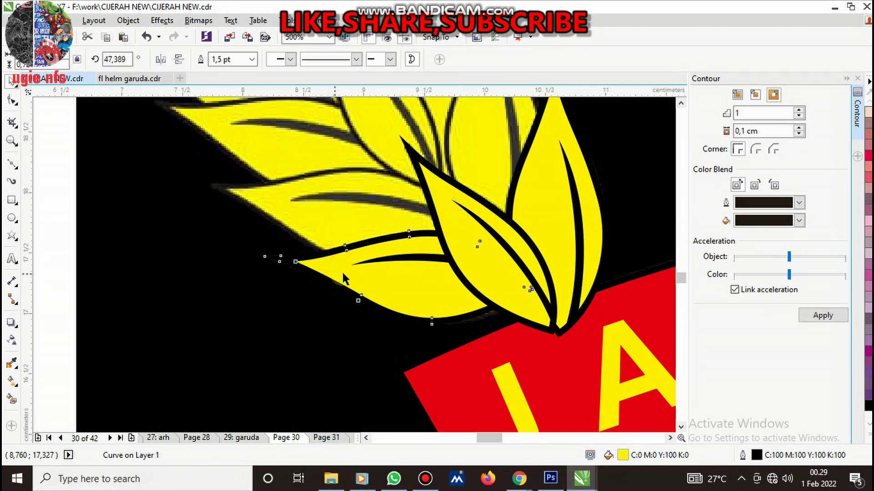
click(438, 195)
right_click(439, 195)
click(372, 203)
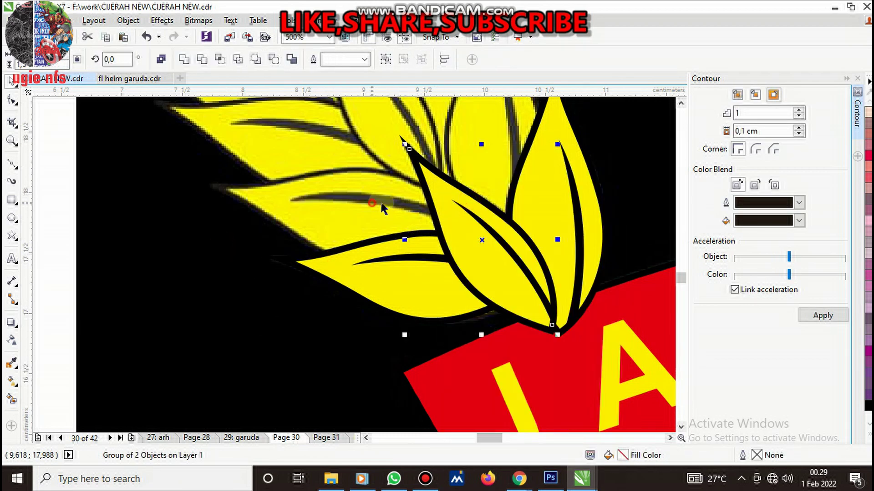
right_click(524, 190)
click(560, 201)
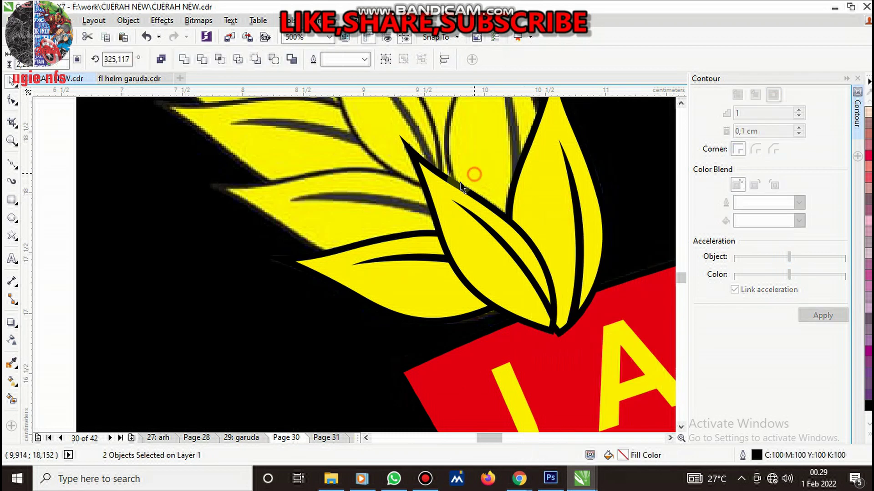
click(441, 189)
click(551, 183)
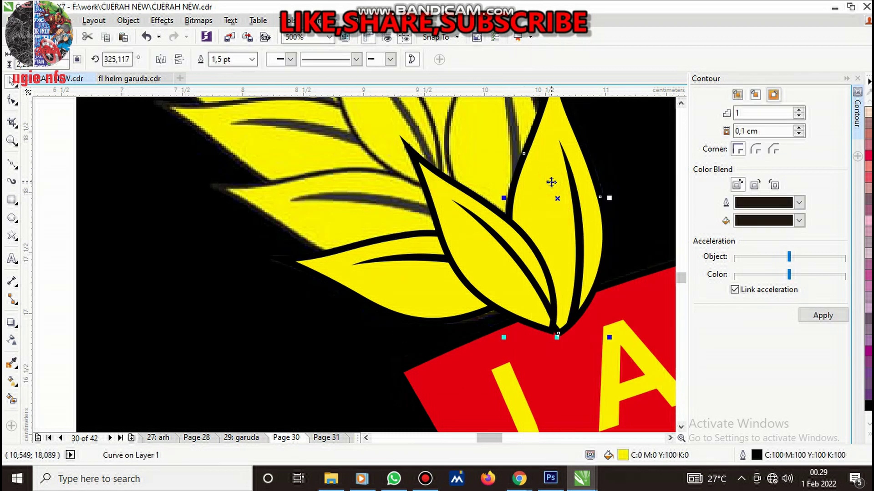
click(508, 203)
scroll(448, 246, down, 4)
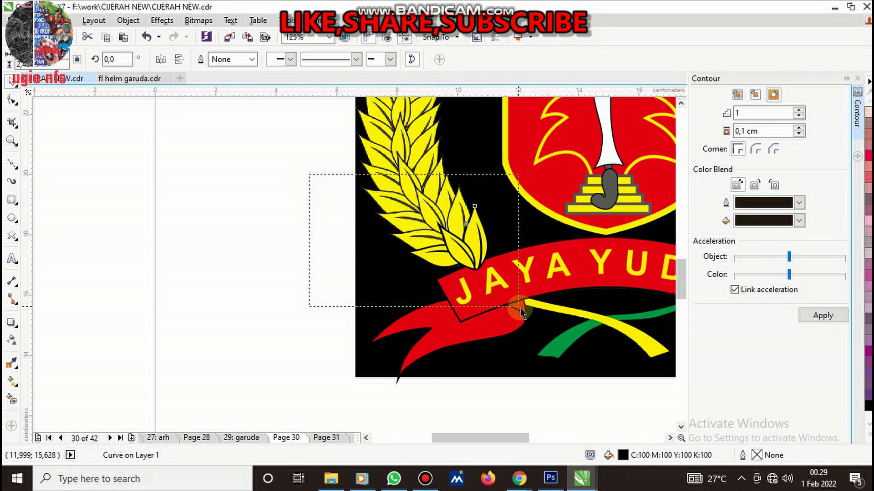
Marquee-select the nine traced leaf pieces and group them with Ctrl+G
drag(313, 173, 506, 301)
scroll(456, 328, down, 3)
key(ctrl+g)
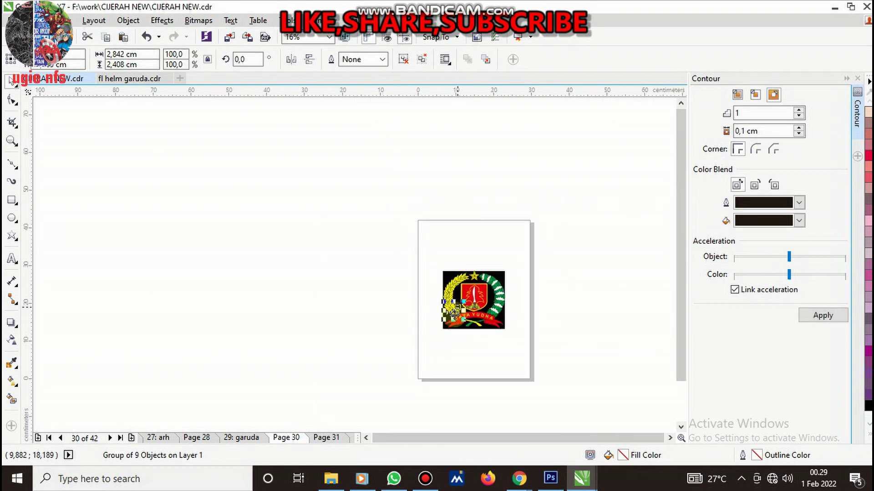
scroll(457, 329, up, 2)
scroll(466, 341, up, 1)
scroll(468, 348, down, 2)
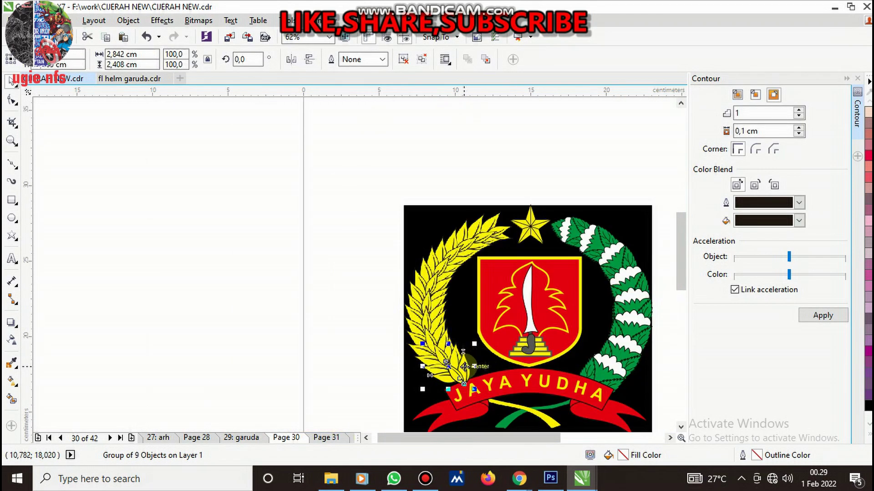
scroll(498, 221, up, 3)
Rotate the leaf group to about 264° and move it beside the star
click(498, 222)
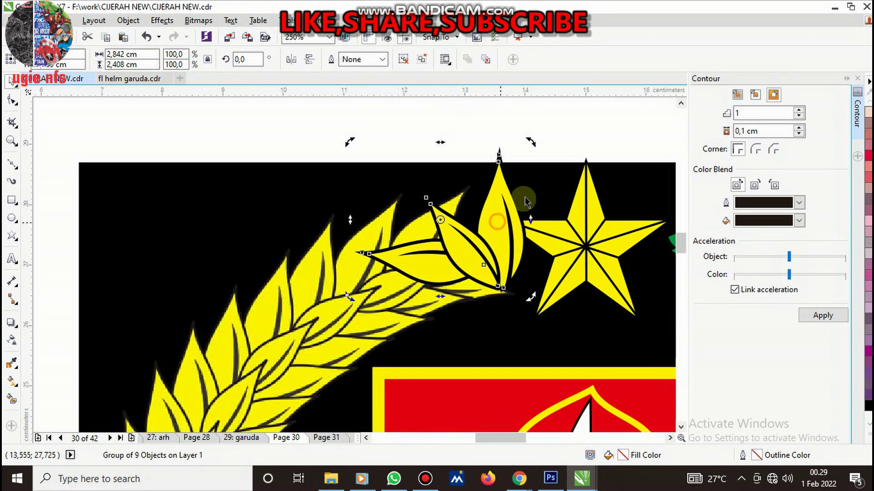
mouse_move(530, 141)
mouse_down()
mouse_move(477, 310)
mouse_move(500, 305)
mouse_up()
scroll(414, 246, up, 2)
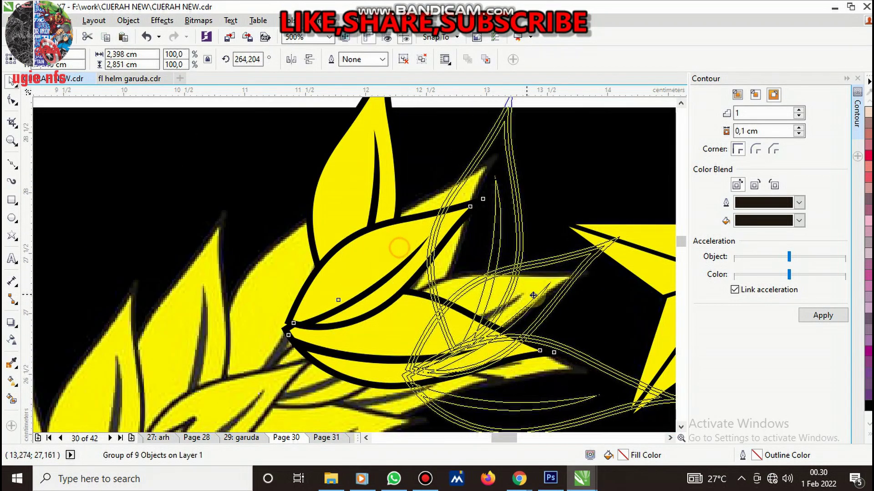
mouse_move(414, 257)
mouse_down()
mouse_move(548, 305)
mouse_move(324, 240)
mouse_move(420, 280)
mouse_move(213, 290)
mouse_move(387, 261)
mouse_move(387, 248)
mouse_up()
scroll(324, 240, down, 2)
scroll(318, 255, down, 2)
scroll(314, 264, up, 2)
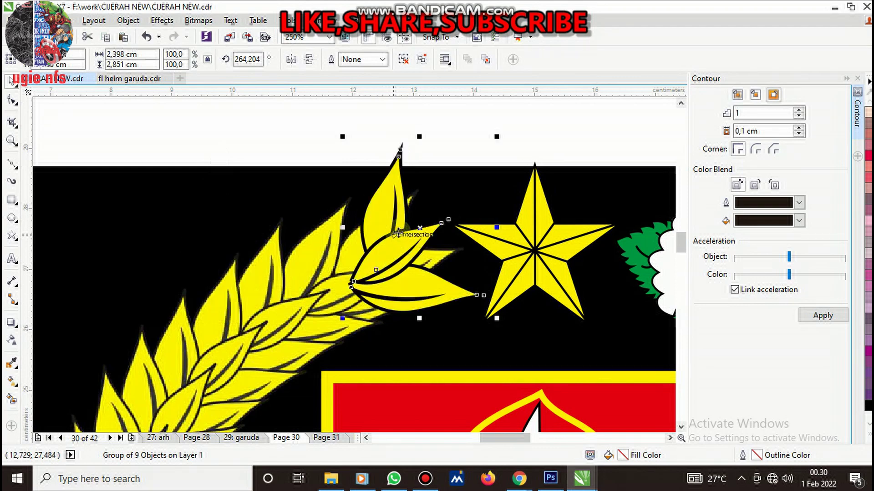
Ungroup the nine-piece leaf group
scroll(387, 246, up, 2)
scroll(386, 243, up, 2)
right_click(384, 211)
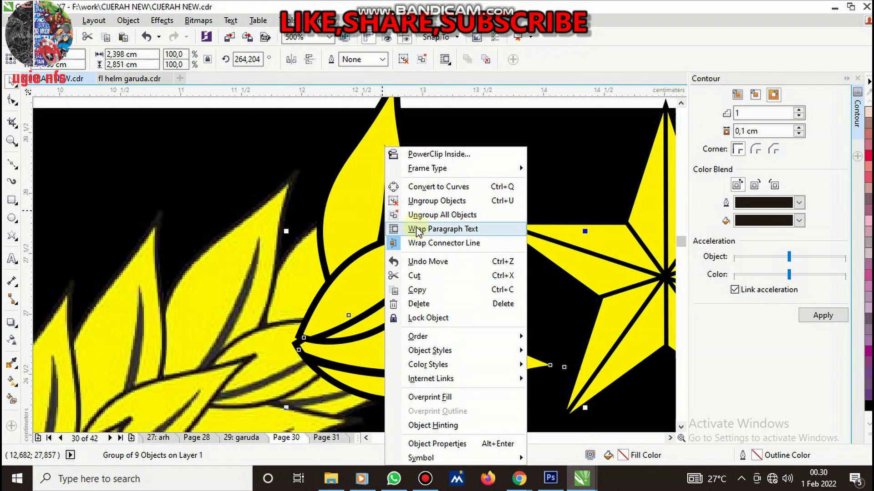
click(409, 199)
Select the leaf-tip pieces and rotate them about 30°
click(382, 199)
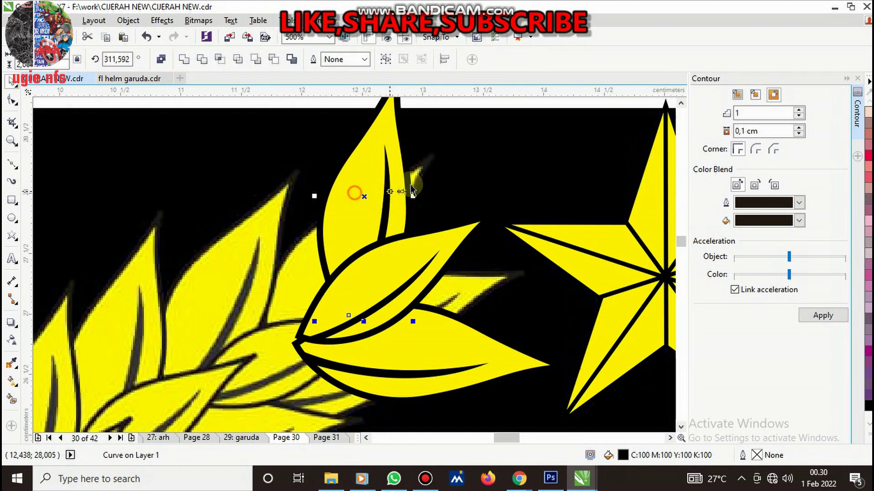
shift+click(410, 155)
click(384, 148)
scroll(385, 148, down, 4)
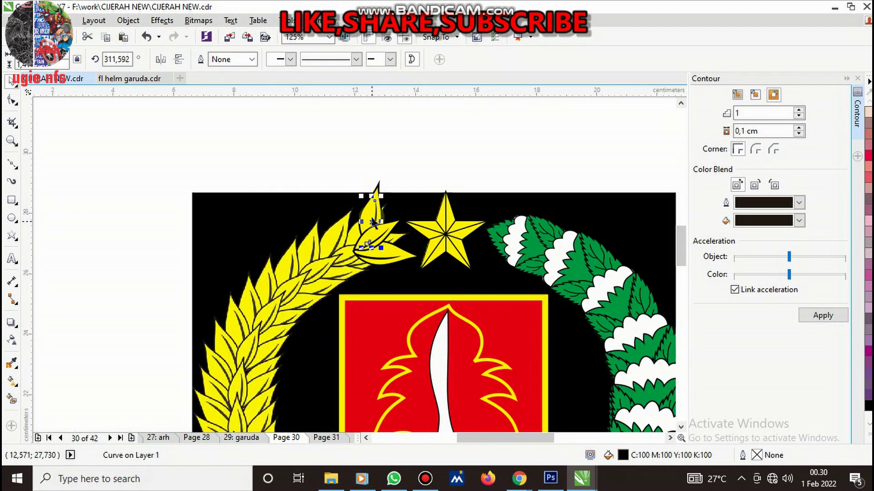
drag(332, 153, 411, 214)
scroll(368, 208, up, 2)
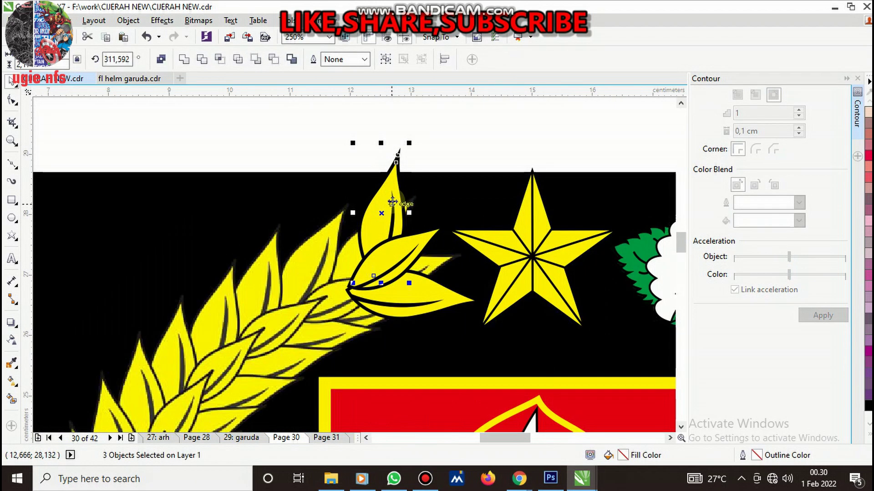
click(396, 201)
drag(409, 146, 423, 171)
Move the leaf-tip pieces down-left, then fine-tune their placement
scroll(397, 246, up, 2)
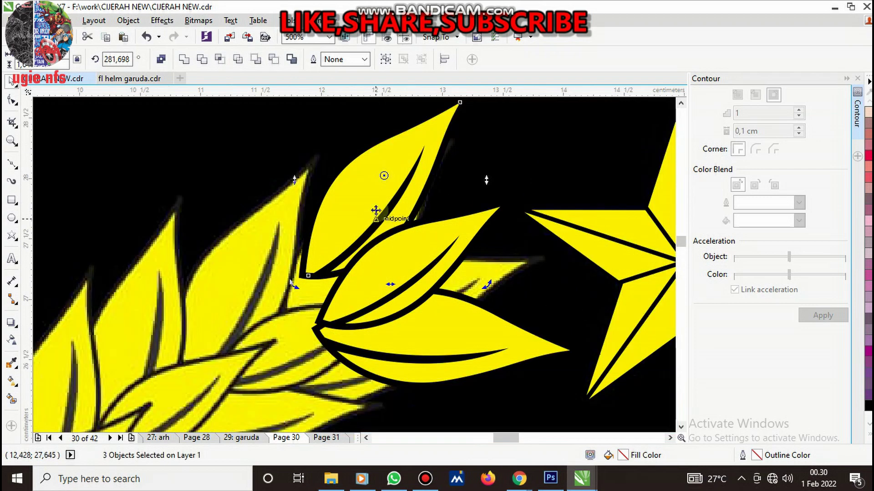
drag(373, 198, 357, 245)
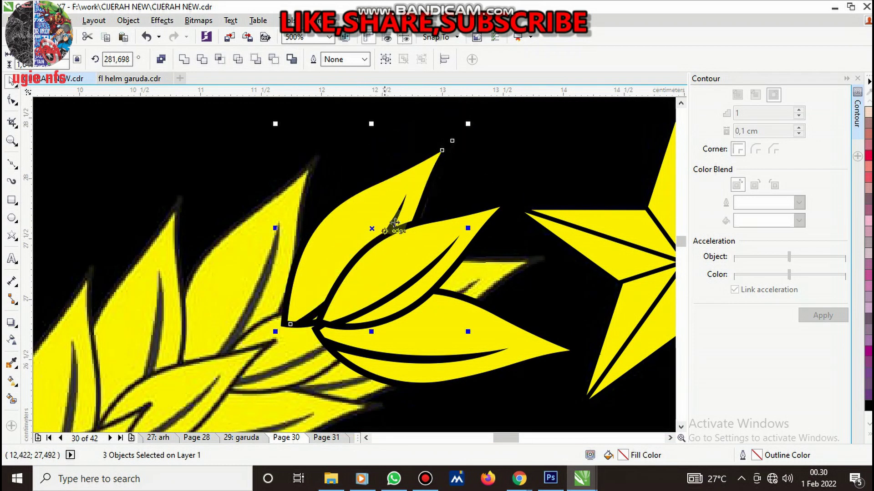
drag(398, 210, 397, 210)
scroll(409, 181, up, 2)
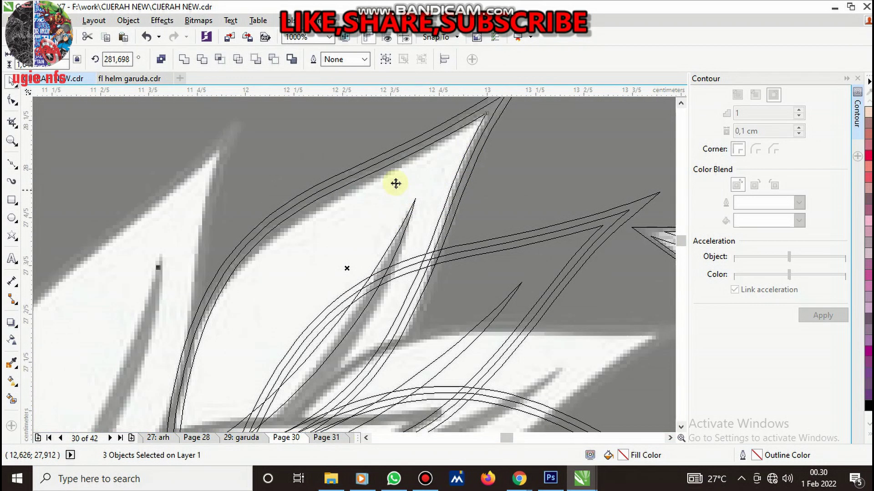
drag(398, 187, 396, 189)
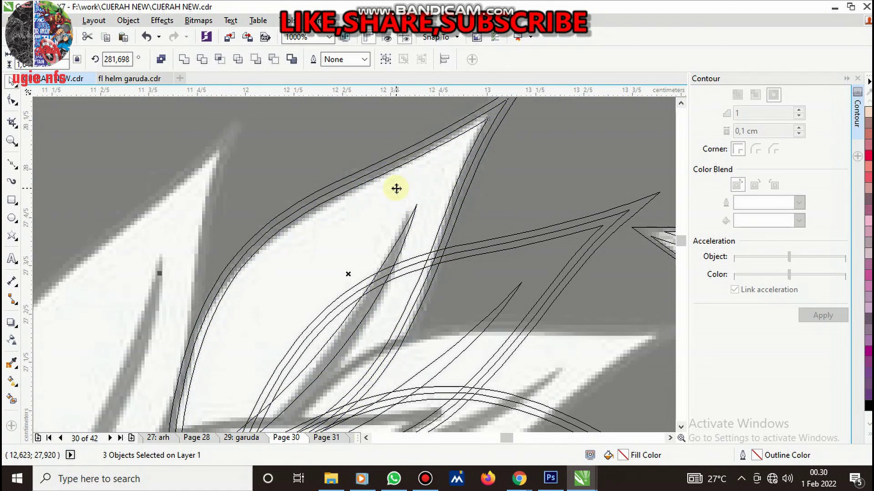
scroll(393, 182, down, 2)
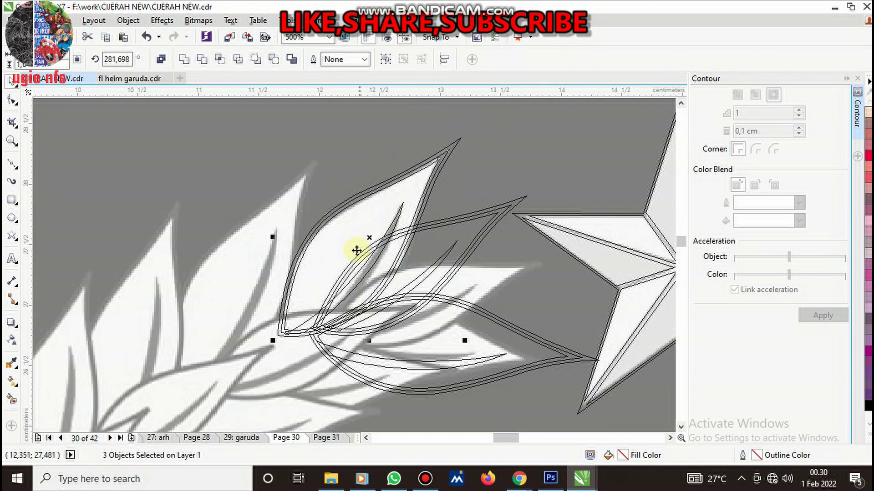
Select more leaf curves and group the three selected curves
click(499, 344)
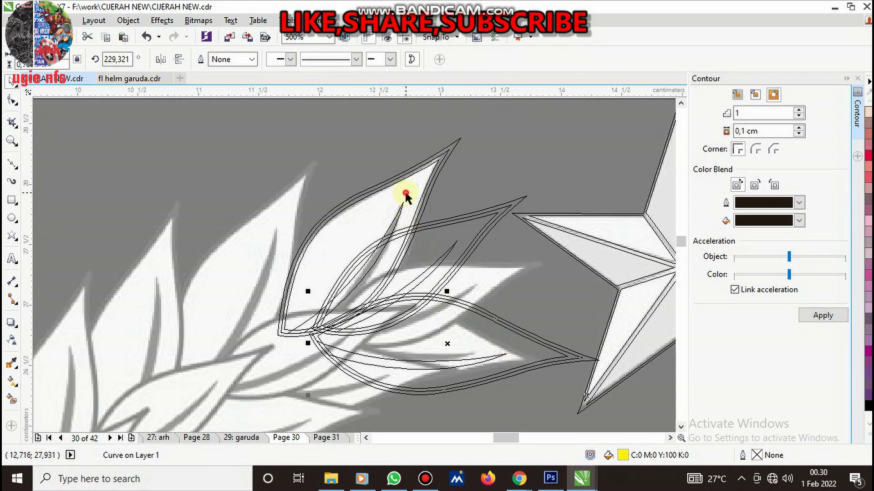
scroll(445, 146, up, 4)
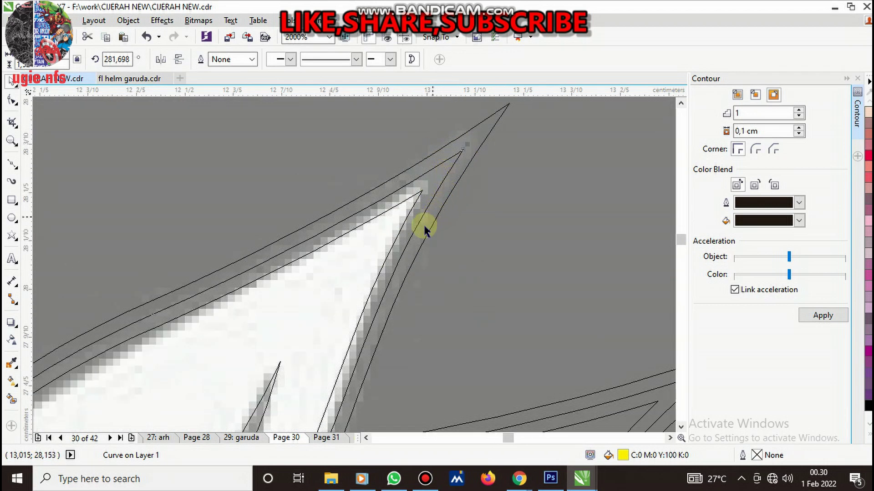
shift+click(474, 154)
scroll(469, 168, down, 2)
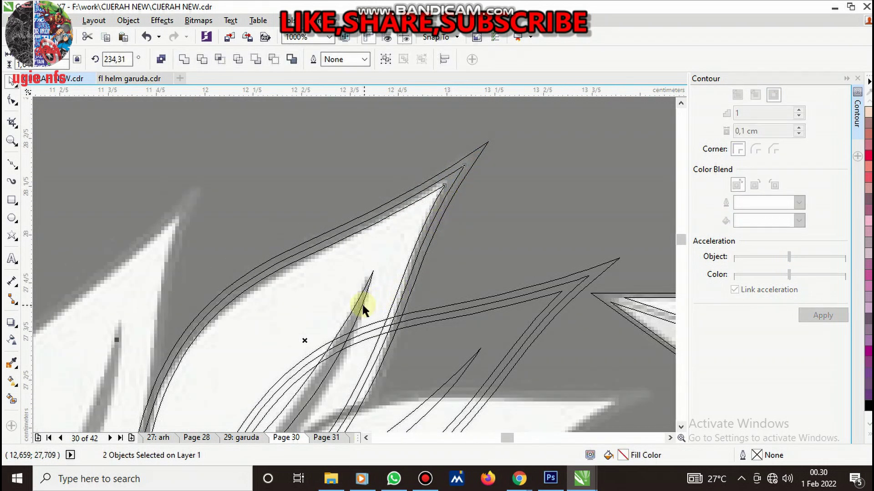
key(ctrl+g)
scroll(432, 284, down, 4)
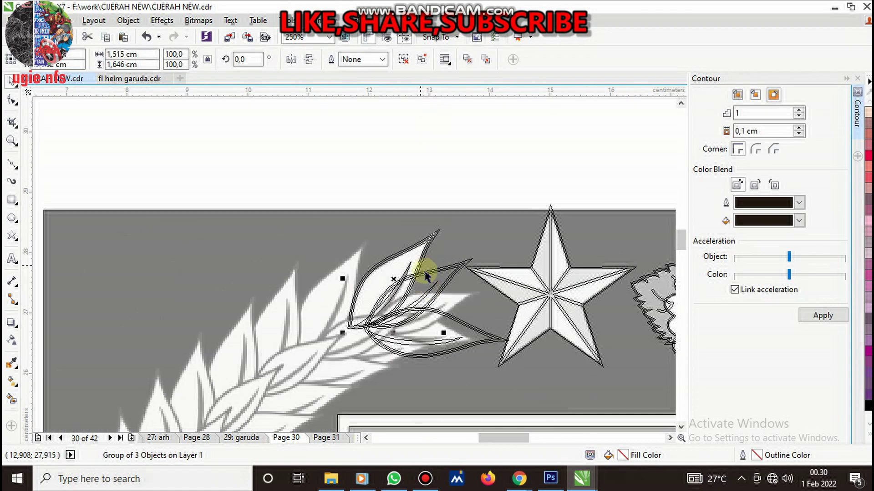
Pick curves inside the leaf group, then reselect the whole three-leaf group
ctrl+click(434, 289)
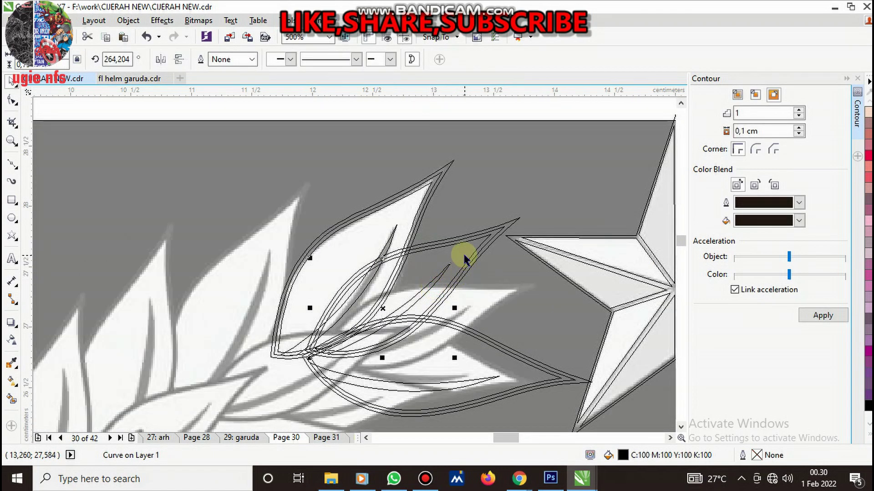
shift+click(465, 260)
scroll(517, 220, up, 6)
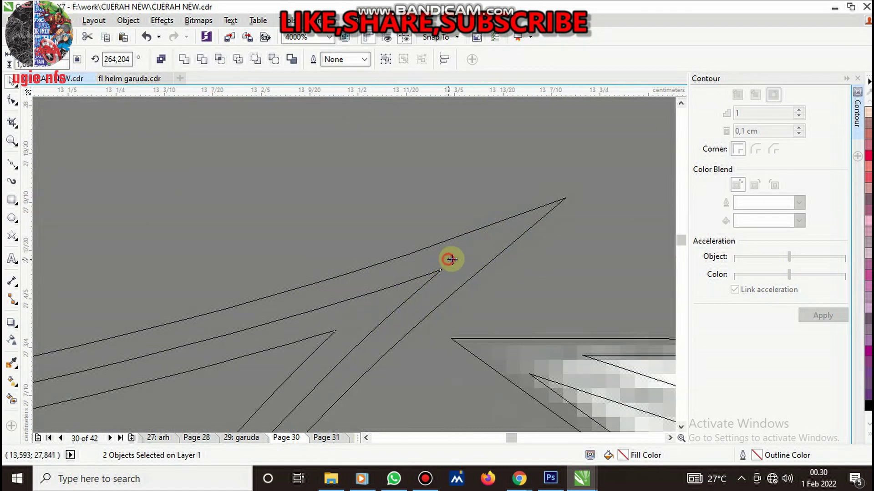
scroll(450, 259, down, 3)
scroll(471, 253, down, 3)
click(471, 254)
scroll(455, 268, down, 2)
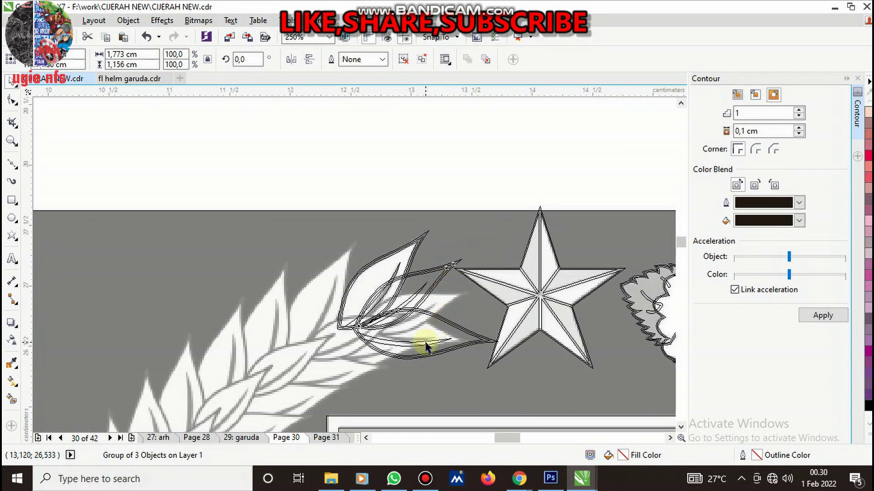
scroll(455, 342, up, 4)
Regroup three outlined leaf curves into a new three-leaf group
ctrl+click(469, 339)
shift+click(504, 307)
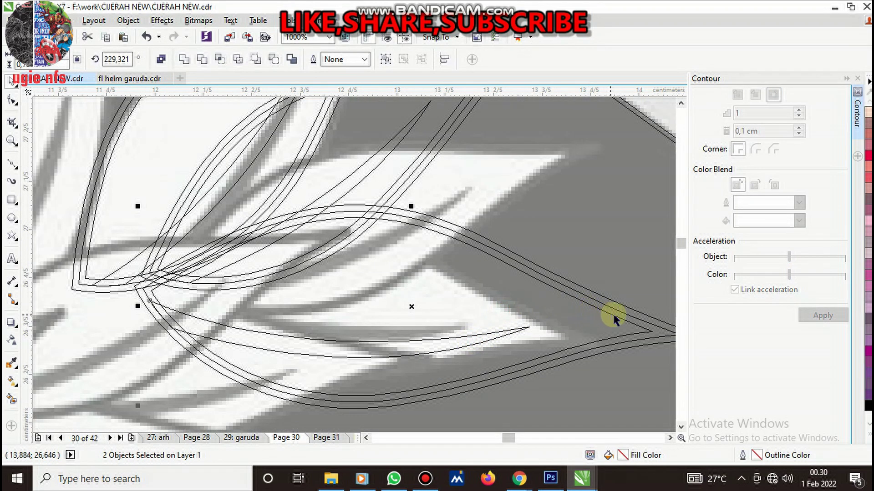
shift+click(654, 332)
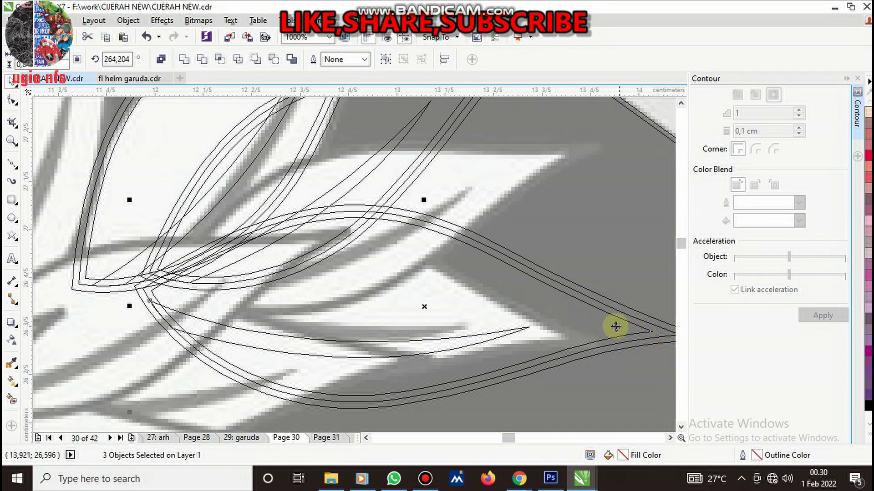
key(ctrl+g)
scroll(406, 312, down, 2)
scroll(410, 312, up, 1)
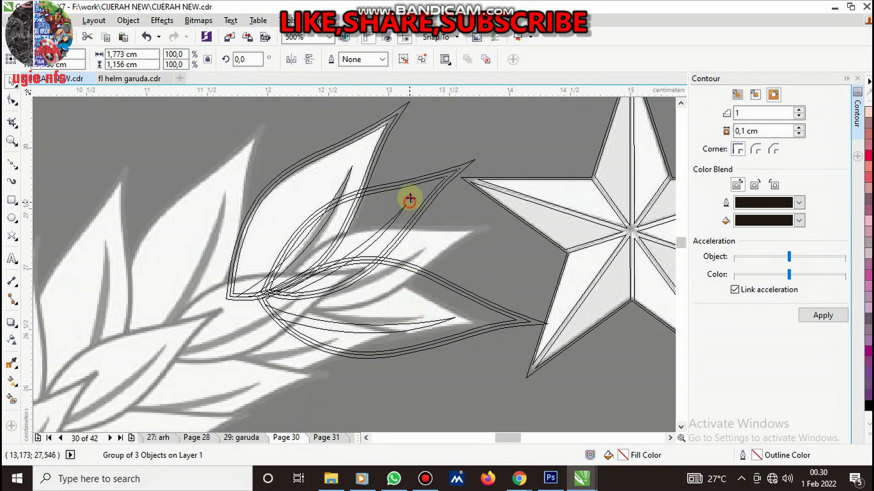
Rotate the leaf group toward the star, then undo the last change
mouse_move(410, 198)
mouse_down()
mouse_move(494, 194)
mouse_move(500, 227)
mouse_up()
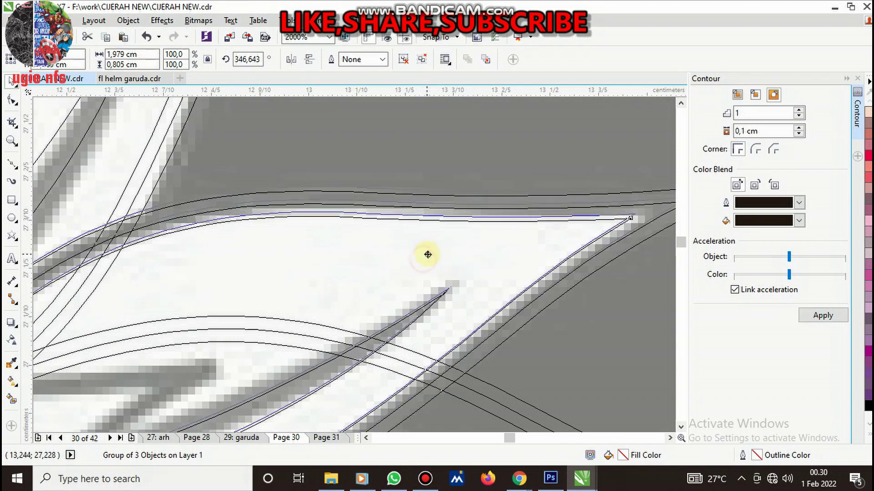
scroll(437, 255, down, 2)
scroll(415, 278, down, 4)
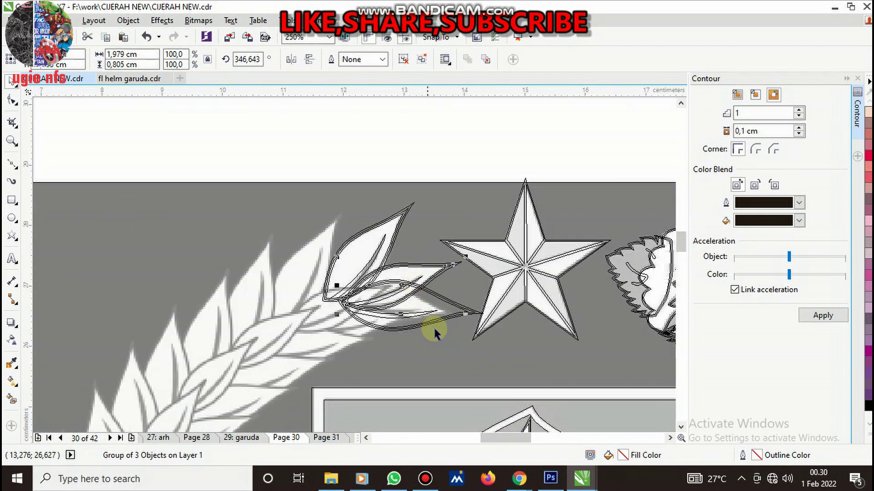
scroll(433, 326, up, 2)
key(ctrl+z)
Rotate the three-leaf group slightly and shift it left into place
click(440, 286)
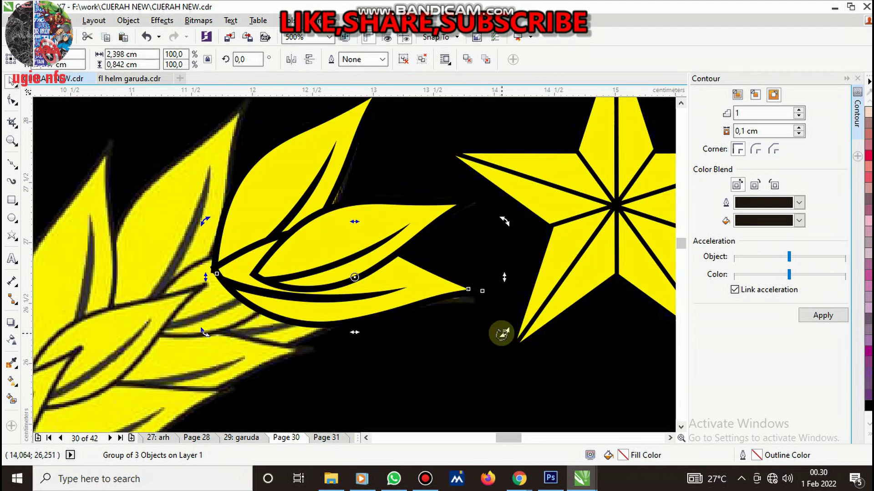
drag(503, 335, 499, 345)
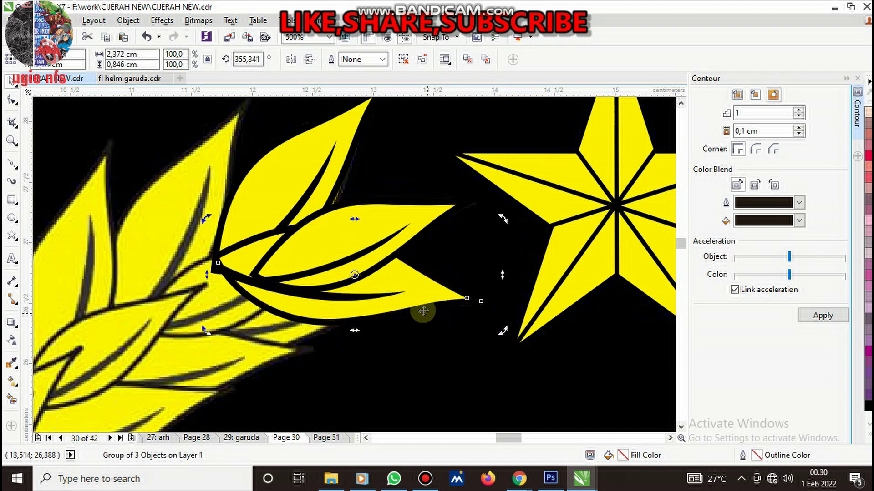
drag(421, 311, 401, 300)
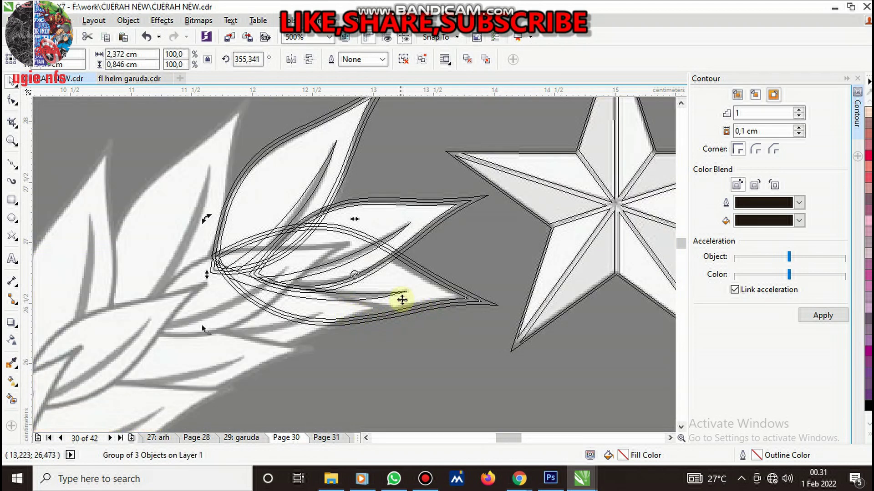
drag(424, 293, 423, 293)
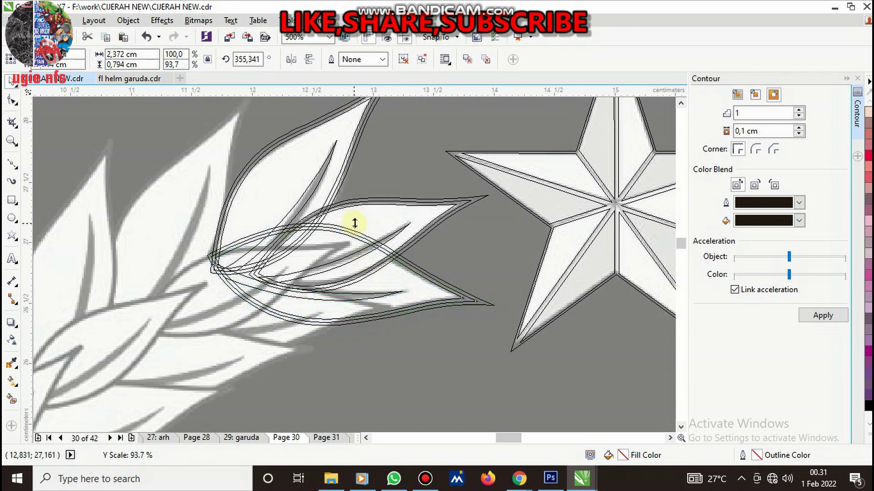
Flatten the group to about 94% height (2.372 × 0.794 cm) and nudge it up
drag(352, 220, 351, 225)
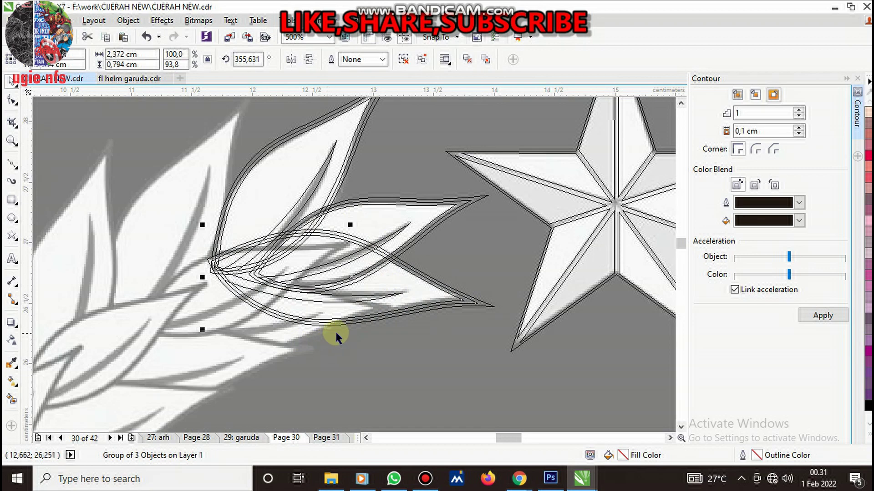
scroll(428, 295, up, 3)
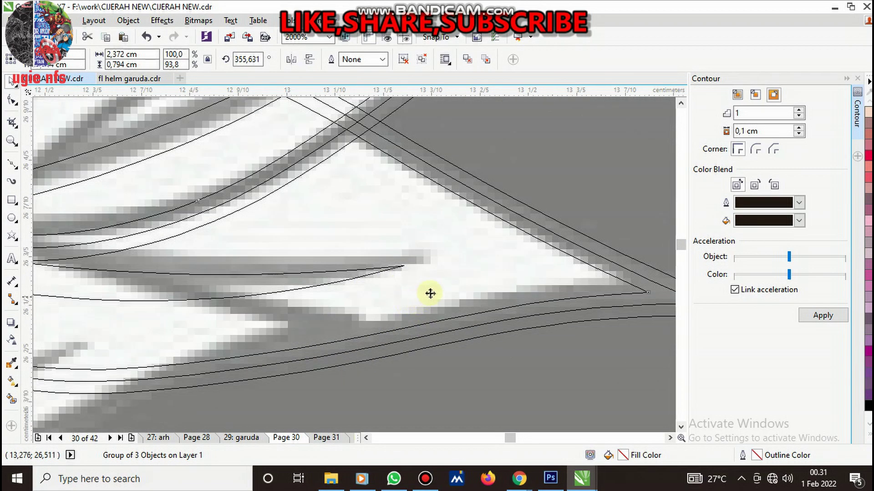
drag(430, 293, 431, 275)
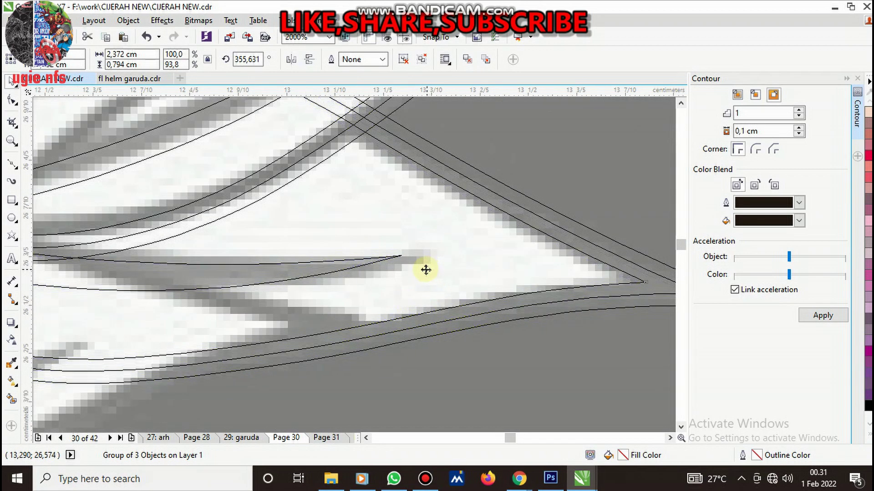
scroll(433, 269, down, 3)
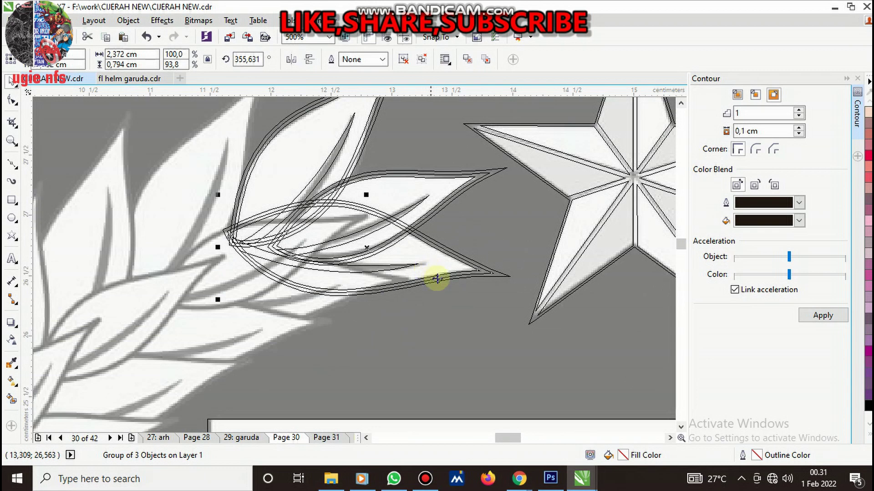
scroll(436, 279, down, 3)
Select the three leaves beside the star, undo a stray move, and group them
drag(317, 191, 402, 301)
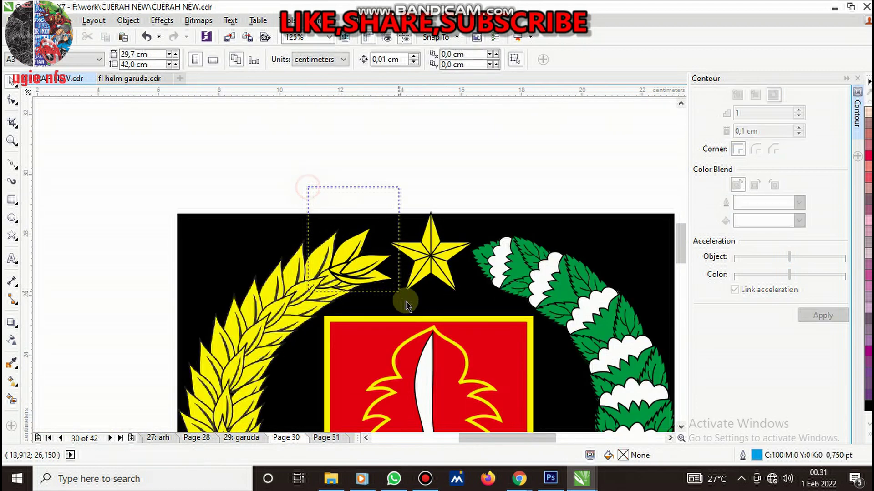
drag(369, 271, 369, 177)
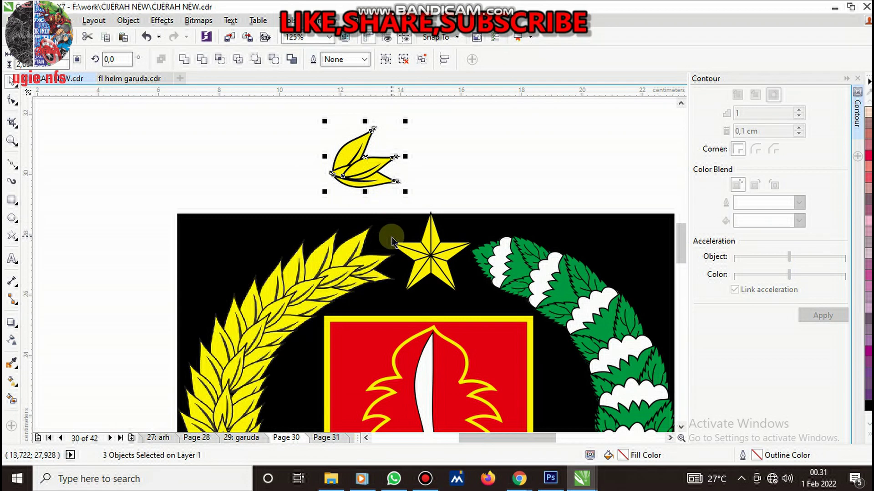
key(ctrl+z)
key(ctrl+g)
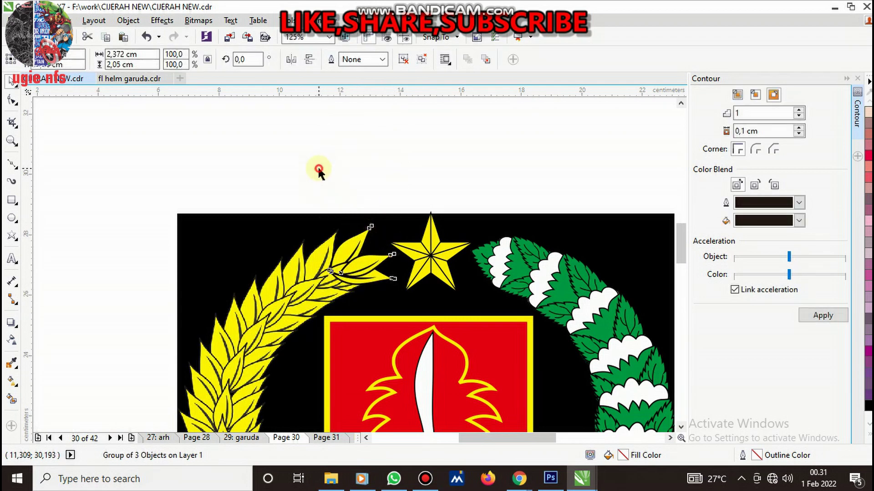
click(317, 165)
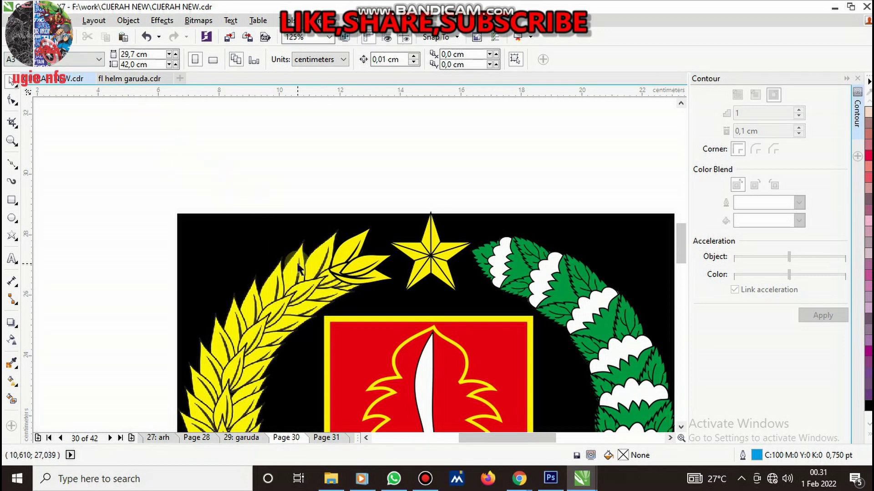
Move the leaf-tip group left and down, then tilt it about 13°
scroll(357, 253, up, 2)
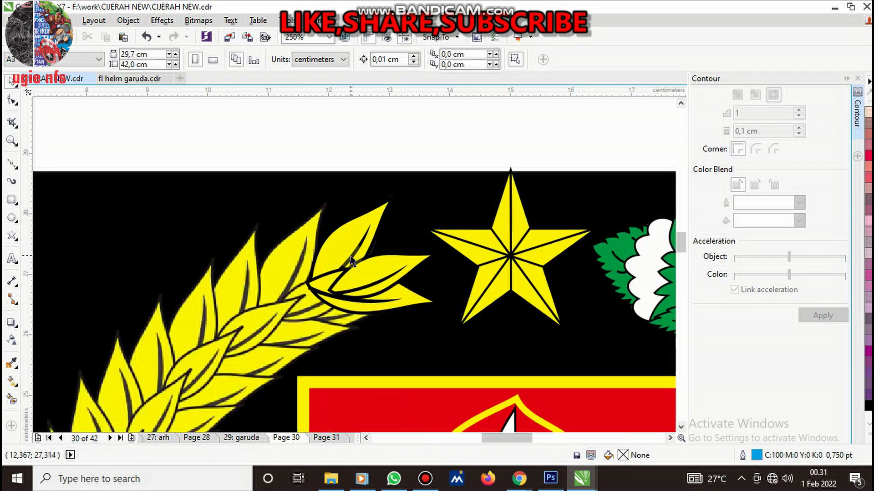
scroll(359, 251, up, 2)
click(391, 208)
drag(391, 208, 274, 246)
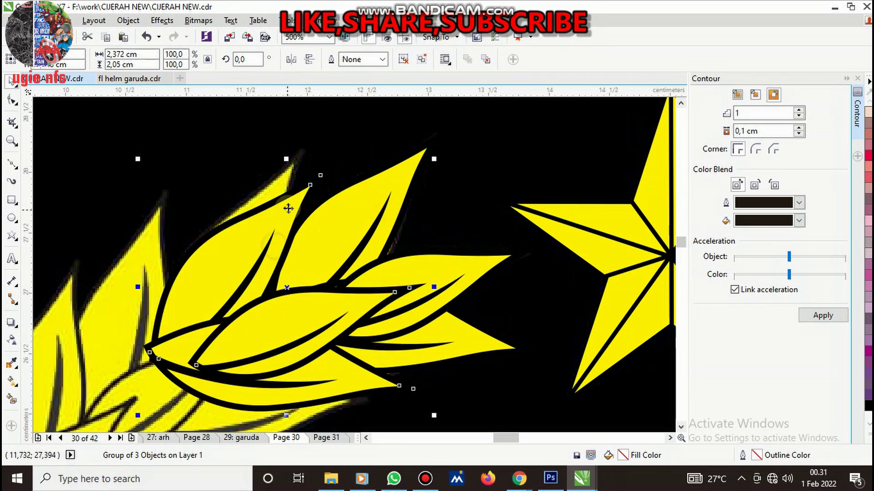
scroll(286, 217, down, 2)
scroll(360, 216, up, 2)
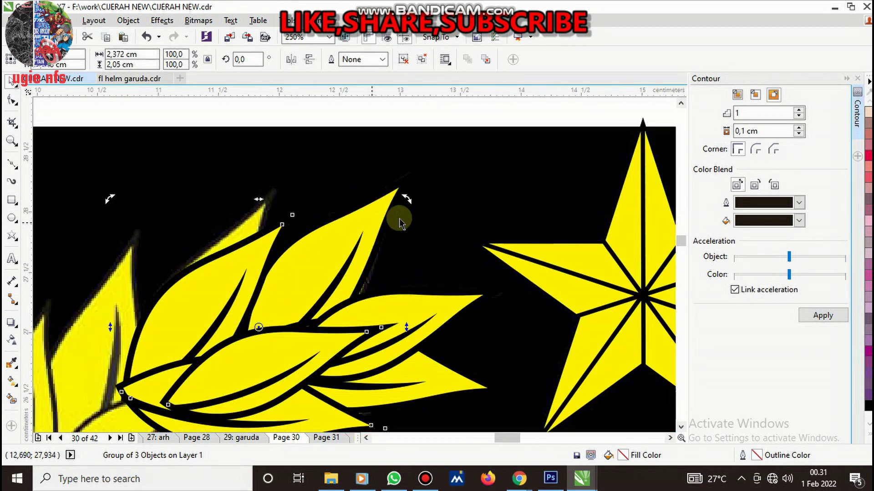
drag(408, 197, 371, 170)
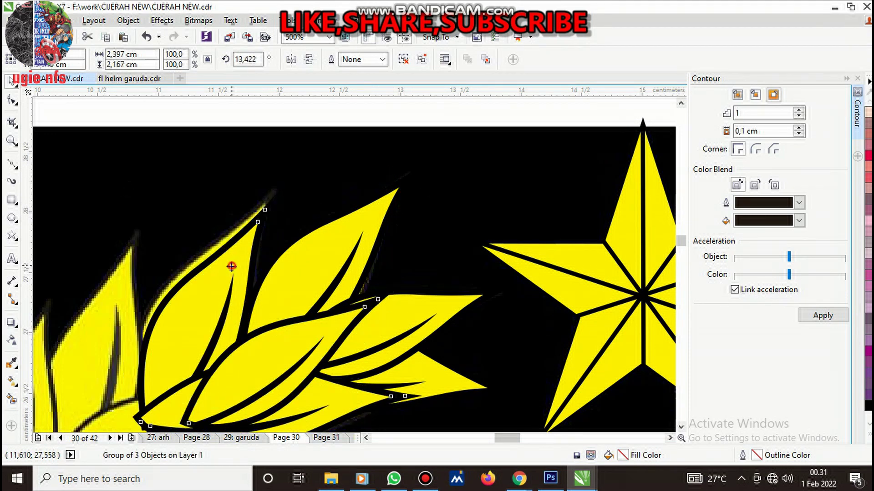
drag(230, 263, 246, 251)
Stretch the leaf group to 2.48 cm wide and begin repositioning it
scroll(246, 251, down, 2)
scroll(238, 364, up, 2)
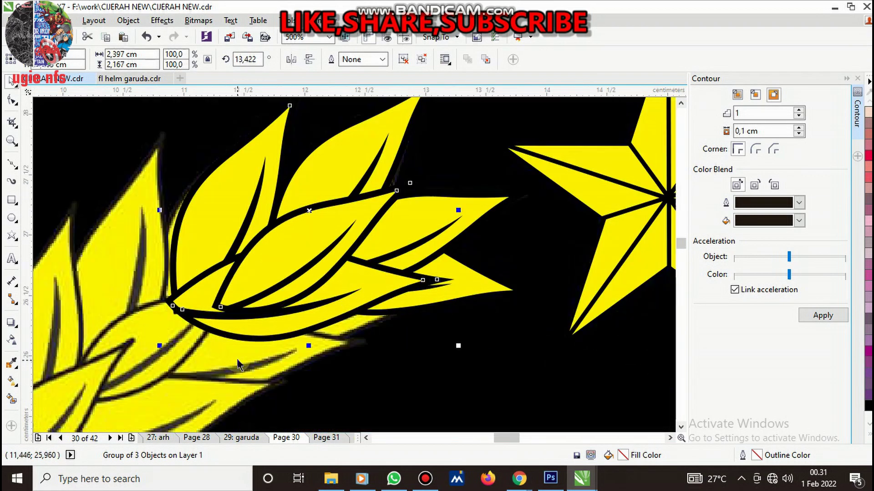
drag(159, 346, 150, 354)
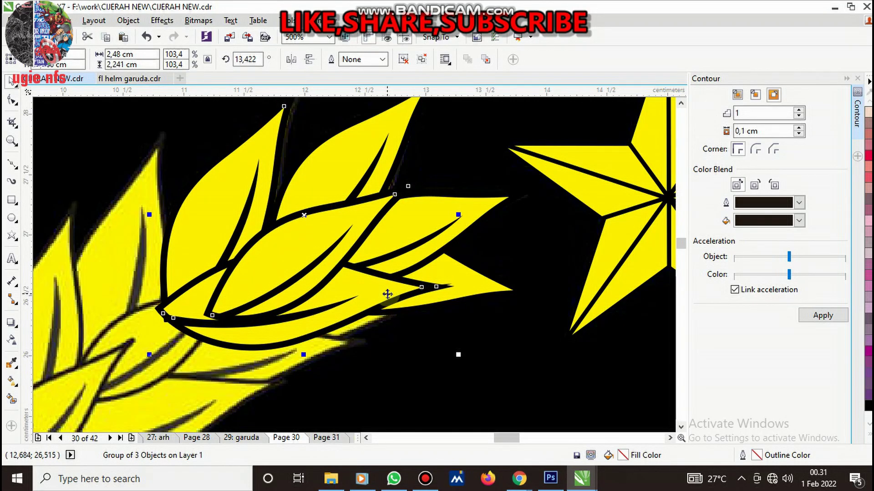
drag(388, 294, 387, 296)
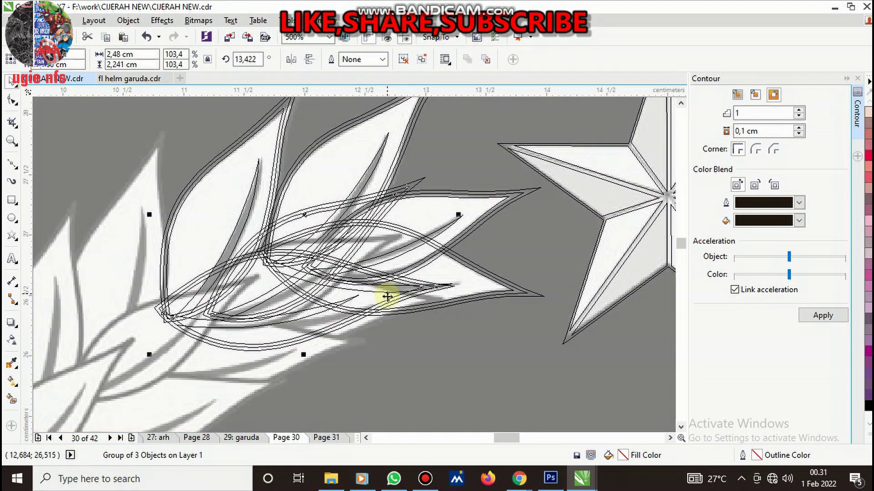
Select an inner three-leaf sub-group and rotate it to about 350.6°
ctrl+click(319, 325)
click(327, 331)
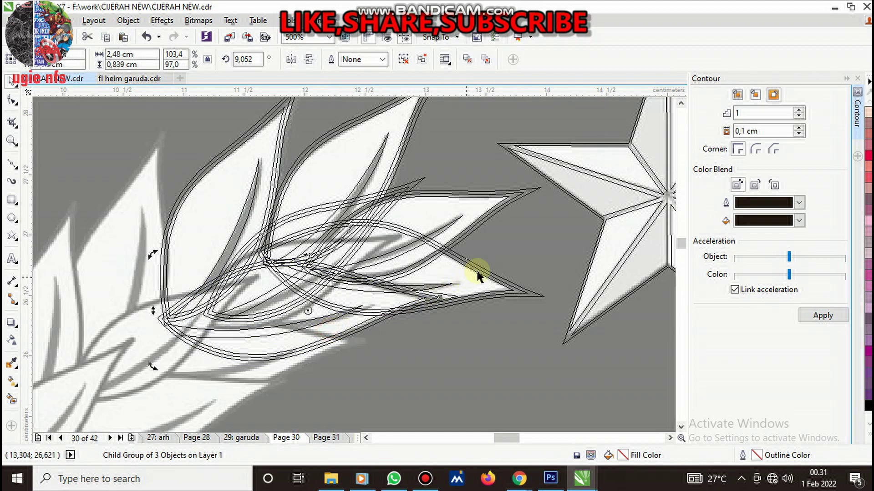
drag(306, 237, 295, 231)
click(303, 231)
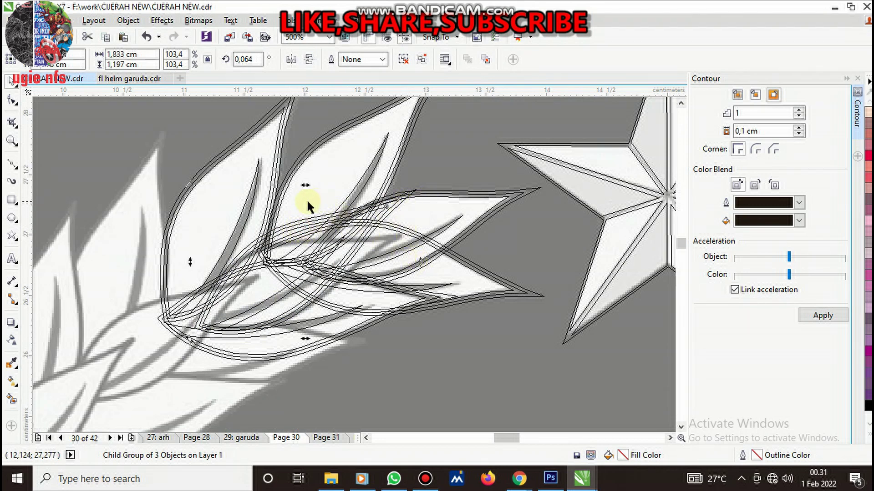
click(287, 248)
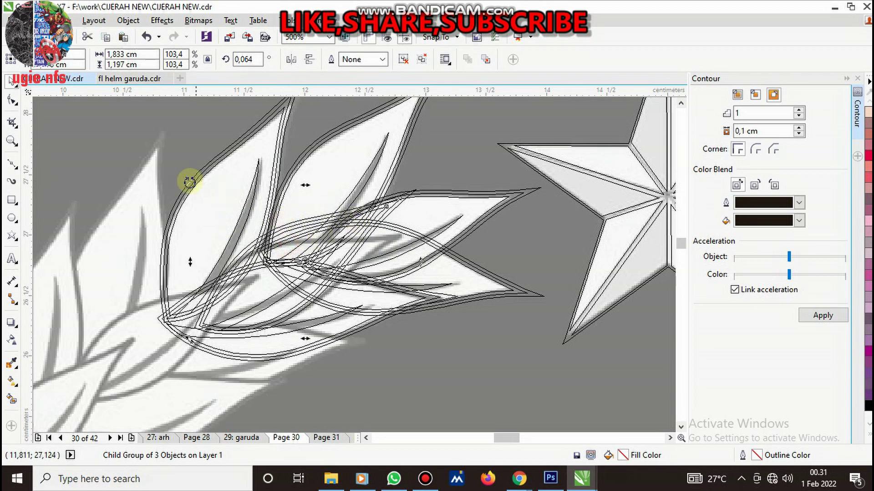
drag(188, 184, 279, 203)
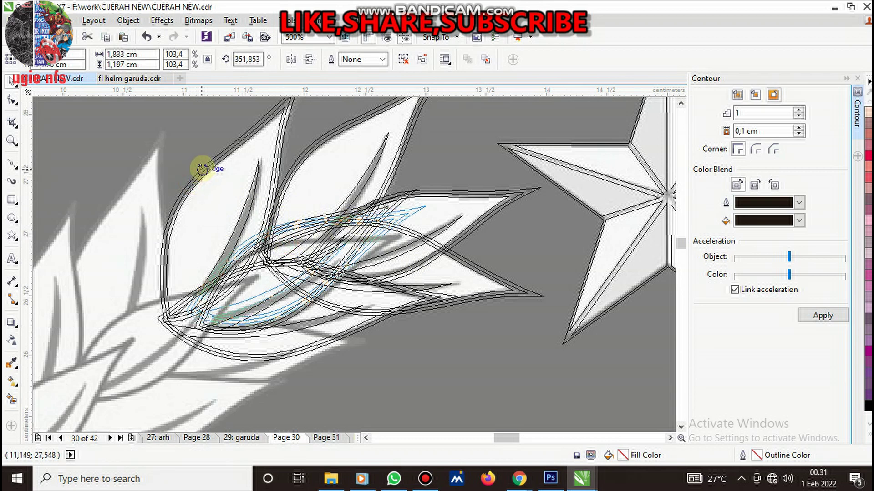
Pick a single leaf curve, undo its last change, and reselect the inner group
ctrl+click(280, 248)
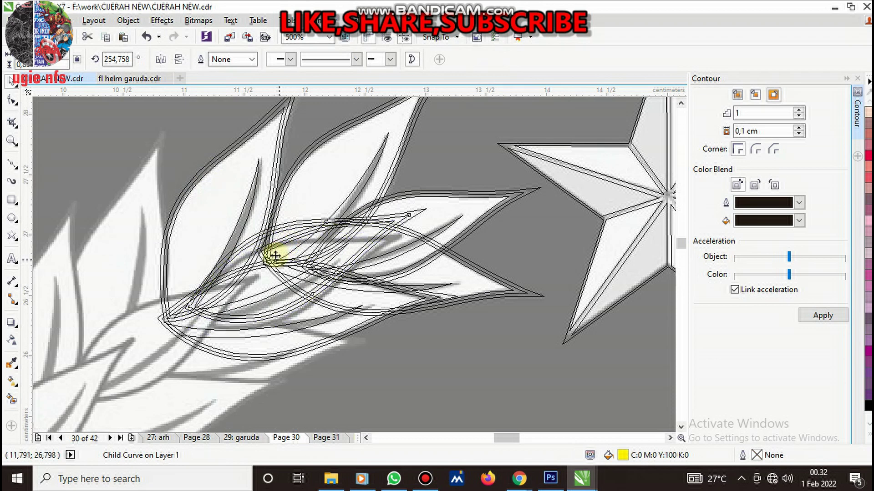
key(ctrl+z)
click(289, 244)
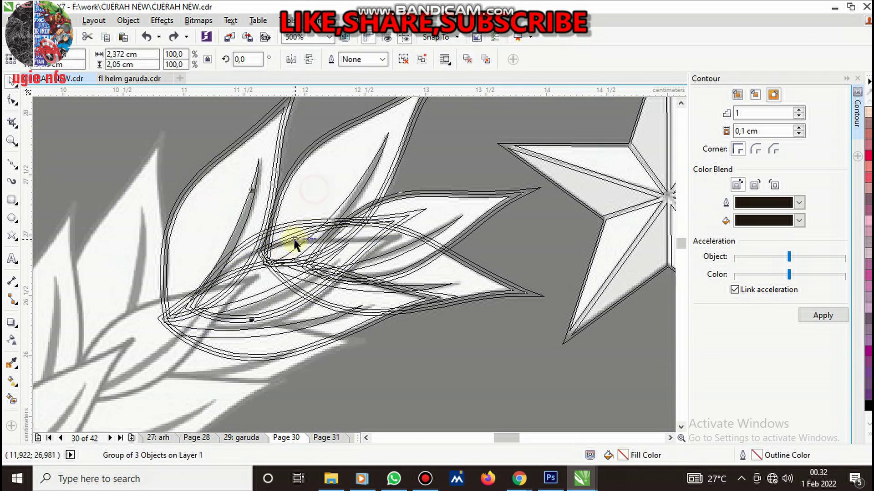
ctrl+click(284, 249)
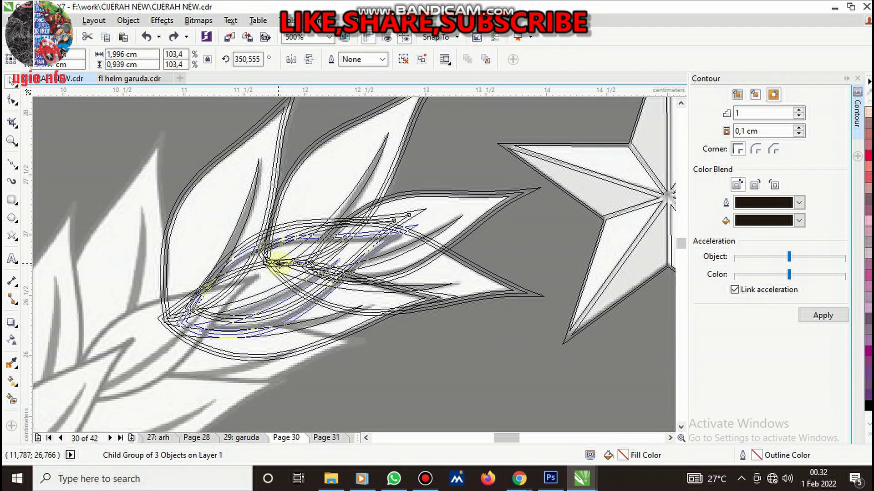
Move the picked leaves left into position and nudge the group right and down
drag(280, 260, 232, 261)
scroll(291, 278, down, 2)
scroll(214, 284, up, 2)
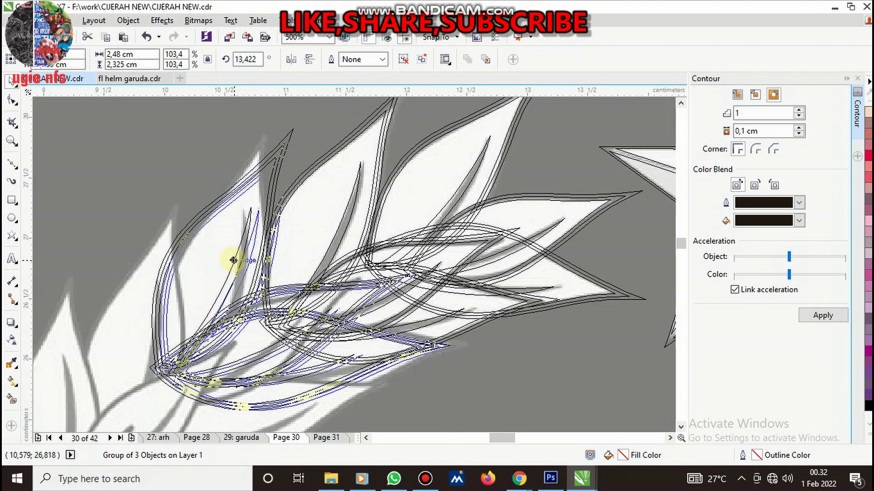
drag(339, 375, 347, 377)
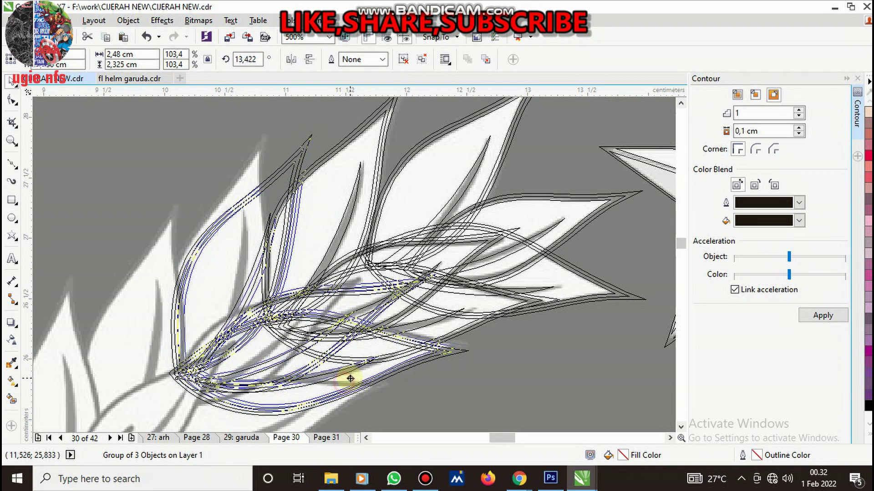
Shift an inner leaf sub-group left and rotate it, settling near 27°
ctrl+click(354, 302)
drag(354, 302, 337, 303)
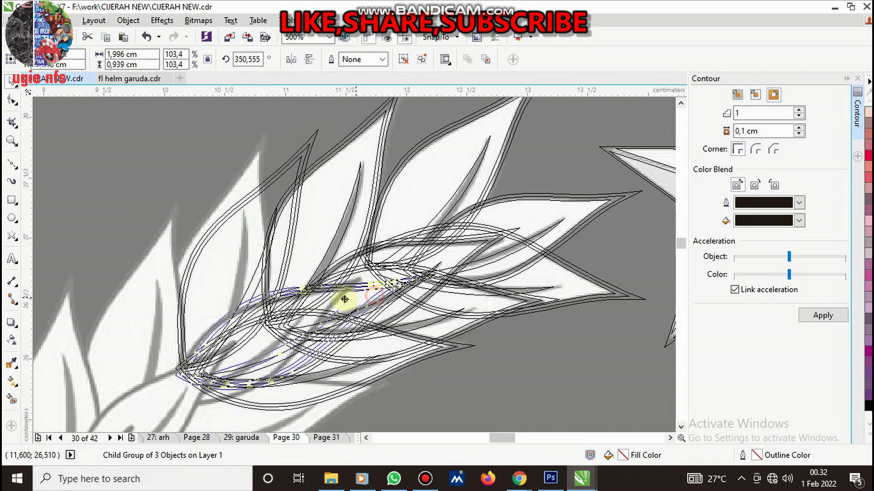
click(336, 303)
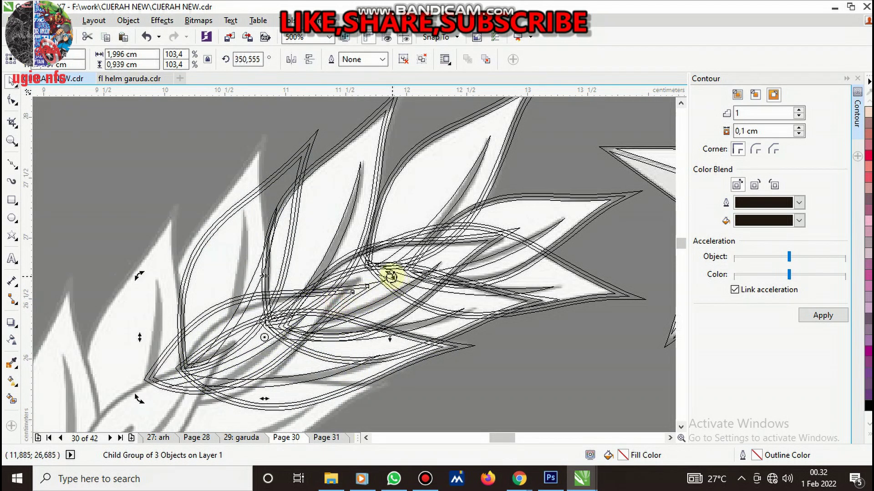
drag(390, 276, 380, 287)
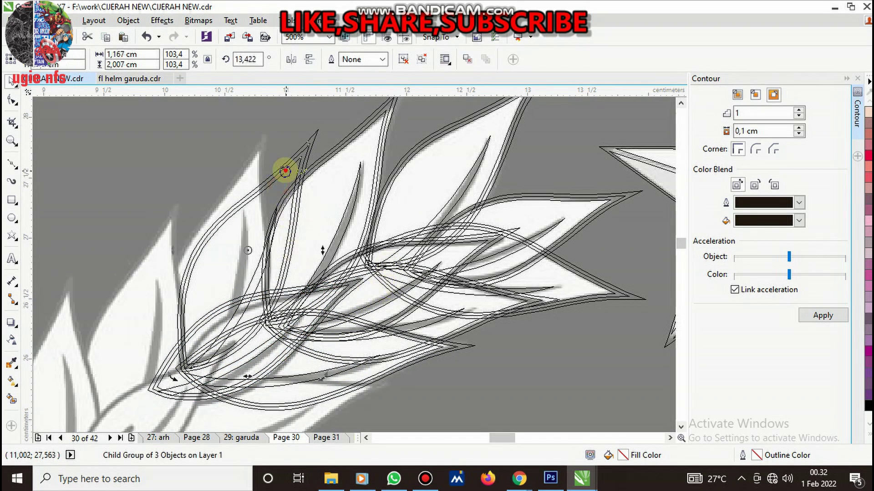
drag(286, 170, 254, 175)
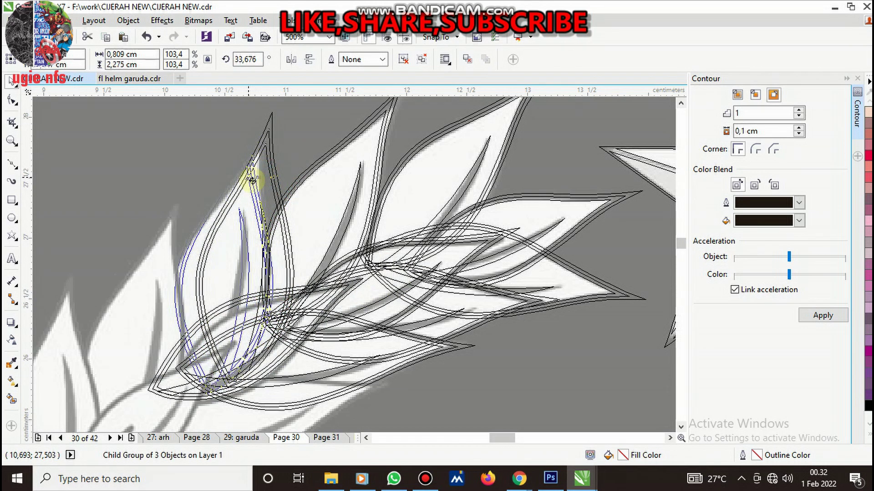
click(255, 176)
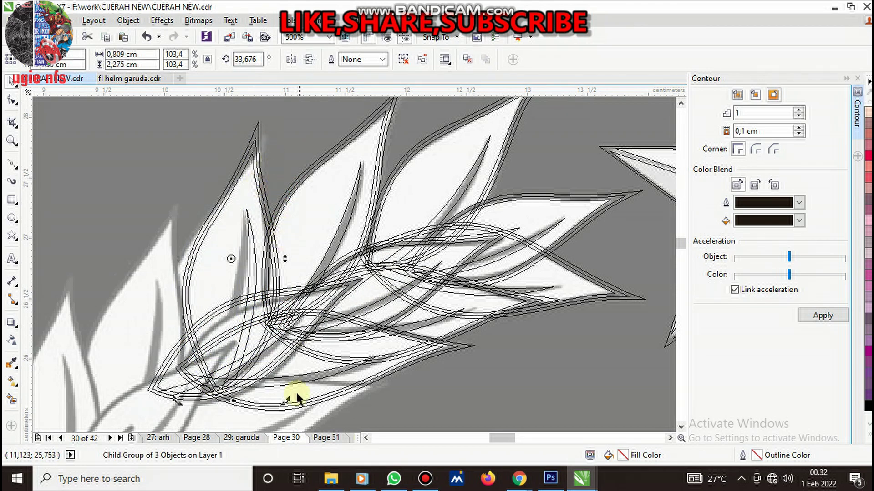
drag(283, 403, 273, 341)
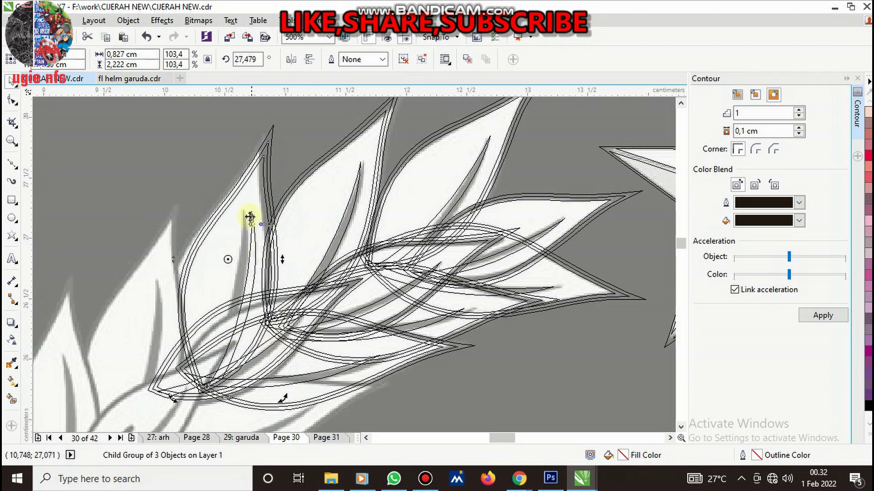
Move the whole leaf cluster down-left along the wreath, then slightly right
scroll(279, 195, down, 2)
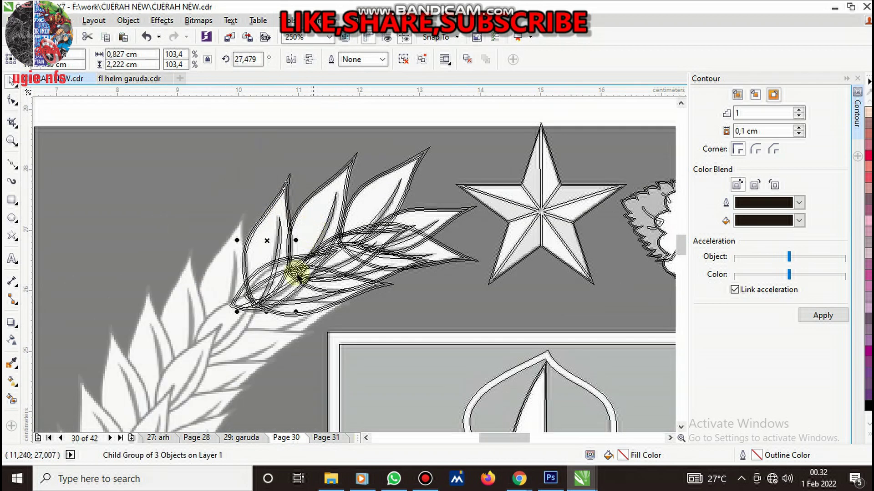
mouse_move(263, 242)
mouse_down()
mouse_move(221, 276)
mouse_move(234, 306)
mouse_up()
scroll(234, 306, up, 2)
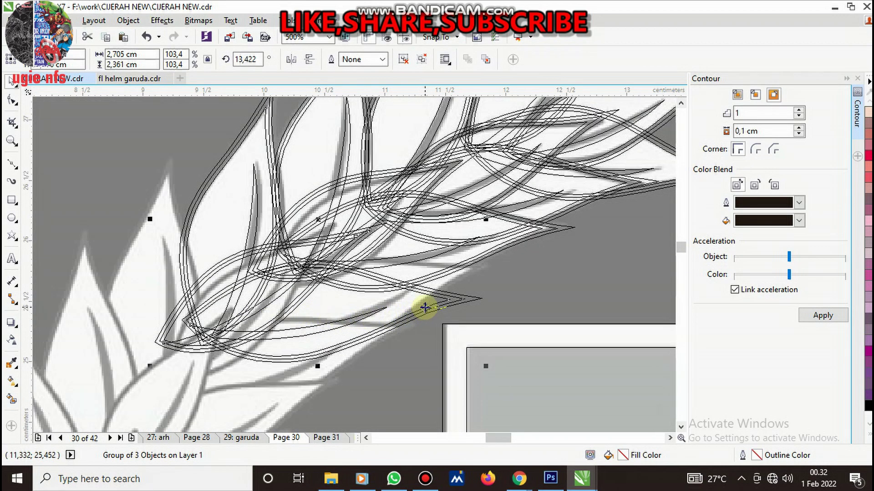
drag(410, 307, 422, 308)
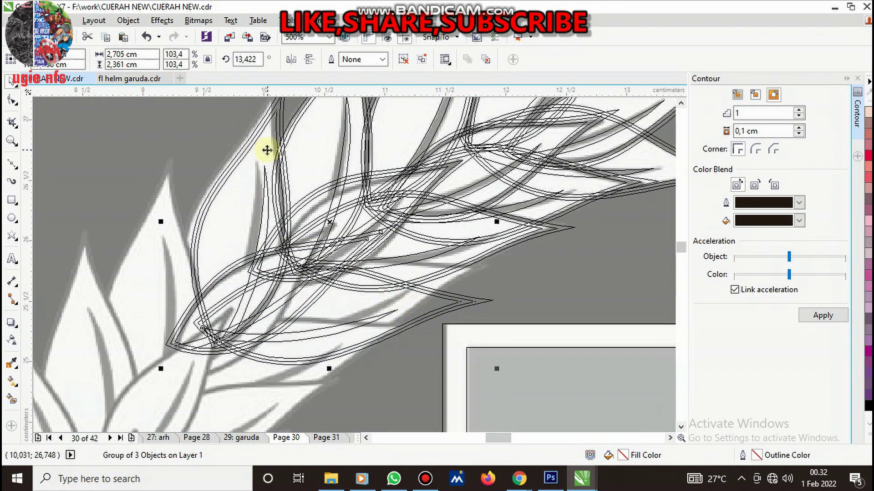
scroll(267, 150, up, 1)
scroll(269, 166, down, 3)
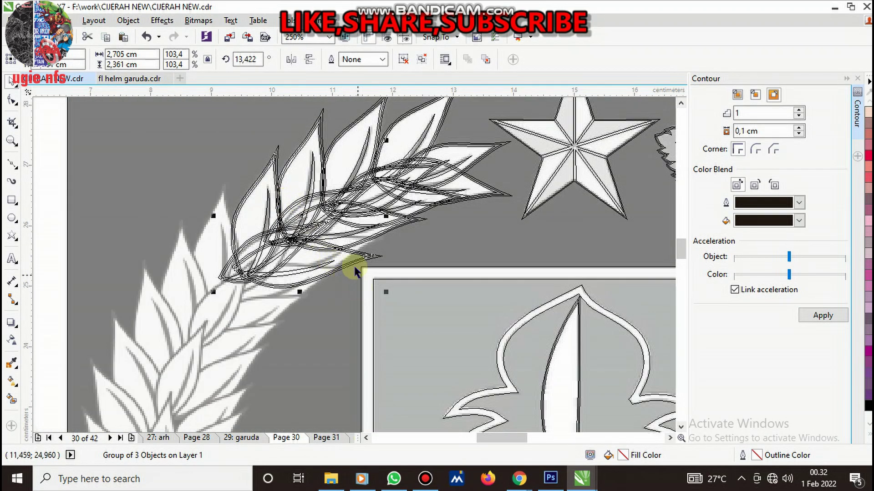
scroll(348, 268, up, 2)
Reselect the whole leaf cluster and rotate it toward about 21°
key(Escape)
click(344, 249)
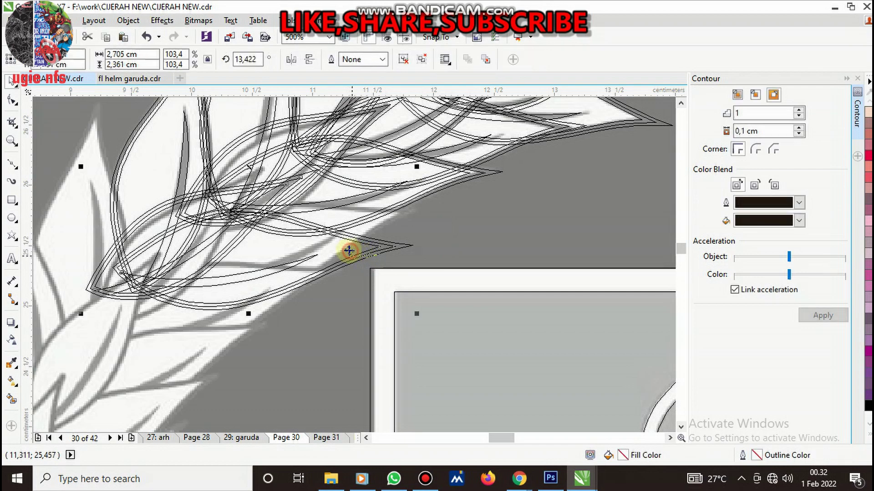
drag(416, 315, 425, 282)
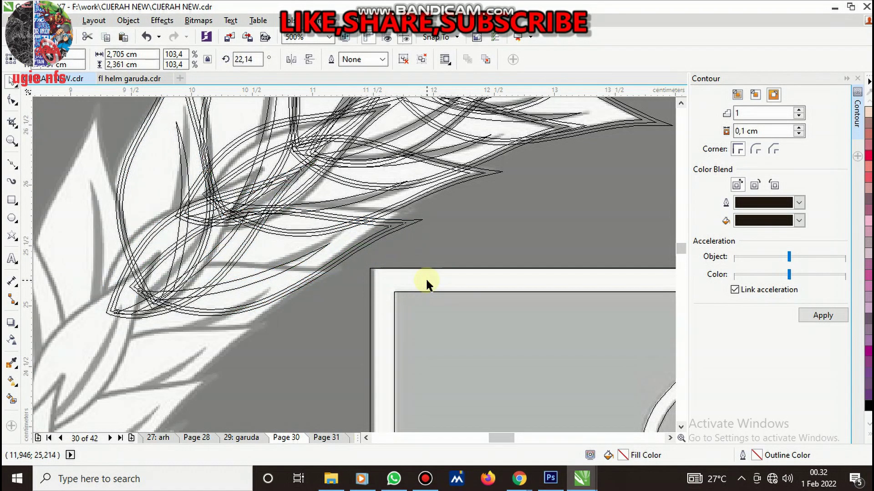
click(349, 256)
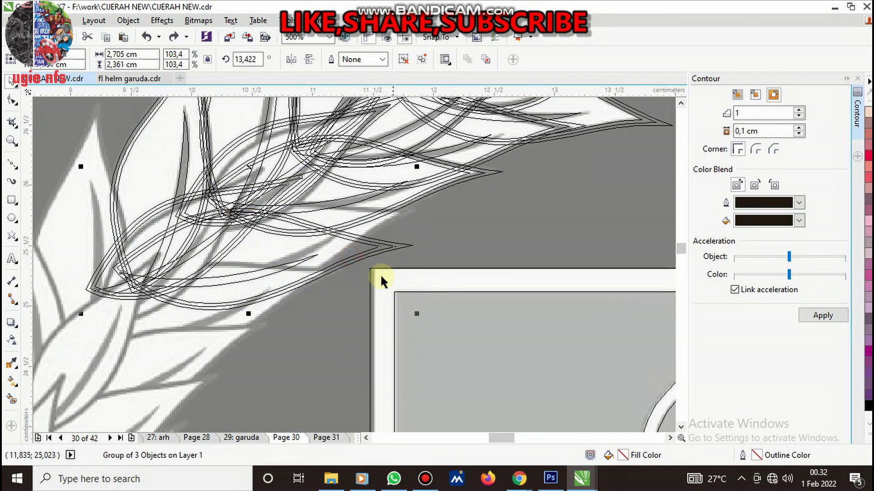
click(354, 249)
drag(413, 312, 429, 288)
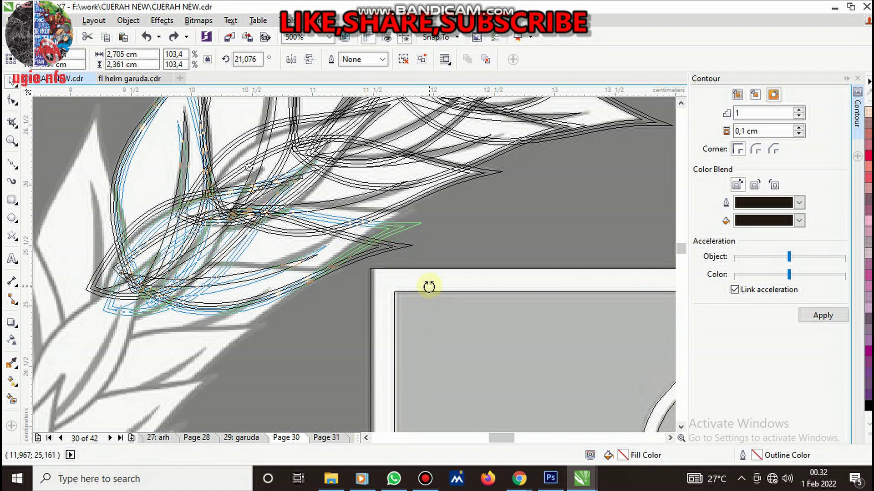
Undo the cluster rotation, then rotate an inner sub-group to about 18° and reposition it
key(ctrl+z)
ctrl+click(342, 247)
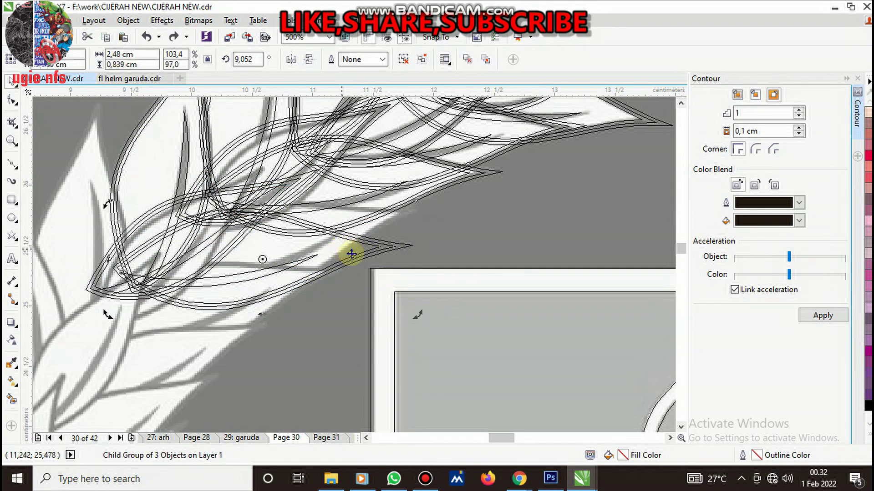
drag(417, 315, 424, 290)
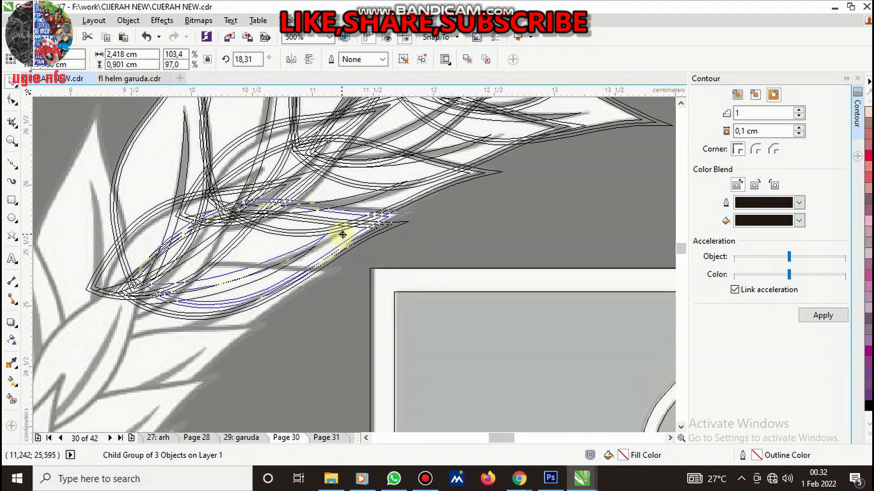
drag(334, 239, 335, 236)
scroll(279, 205, down, 3)
scroll(280, 206, up, 5)
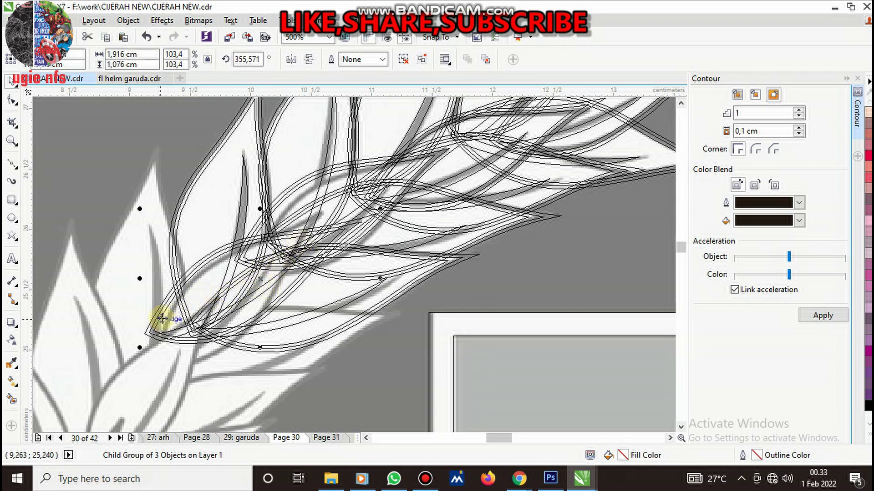
Shift and tilt a leaf group, then shrink an inner leaf group to about 92%
drag(164, 318, 176, 319)
click(177, 320)
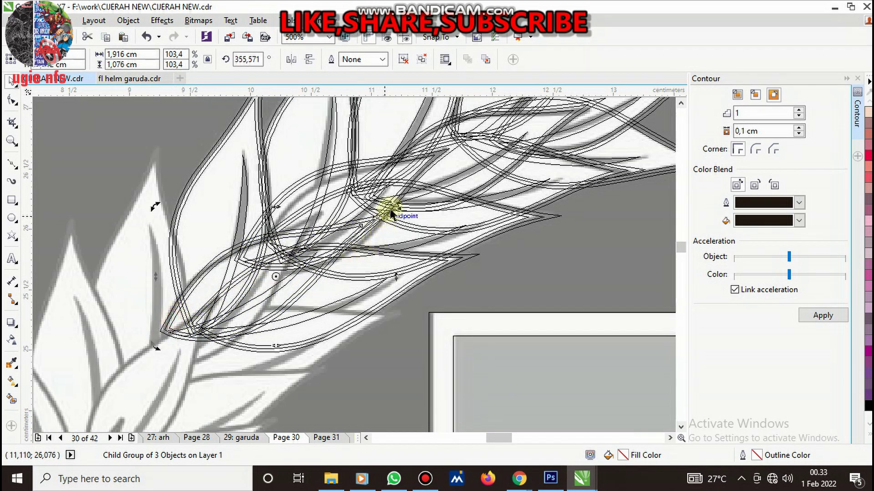
drag(399, 204, 374, 189)
ctrl+click(175, 347)
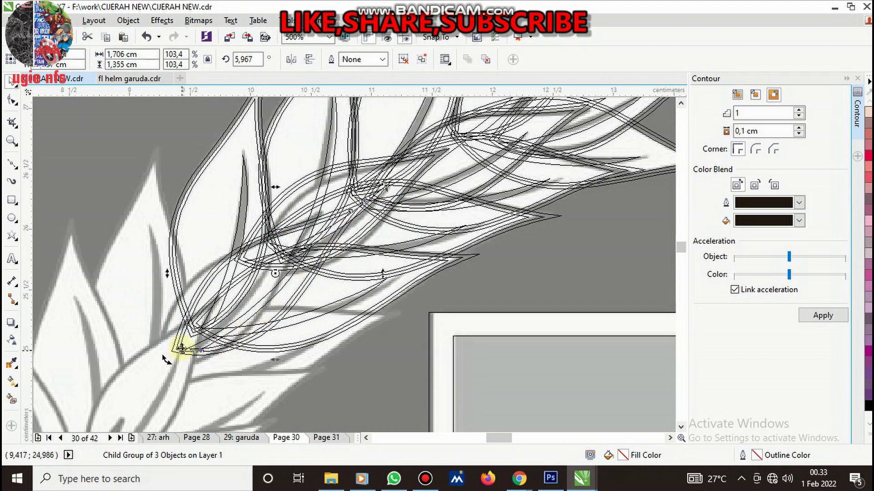
drag(179, 341, 167, 337)
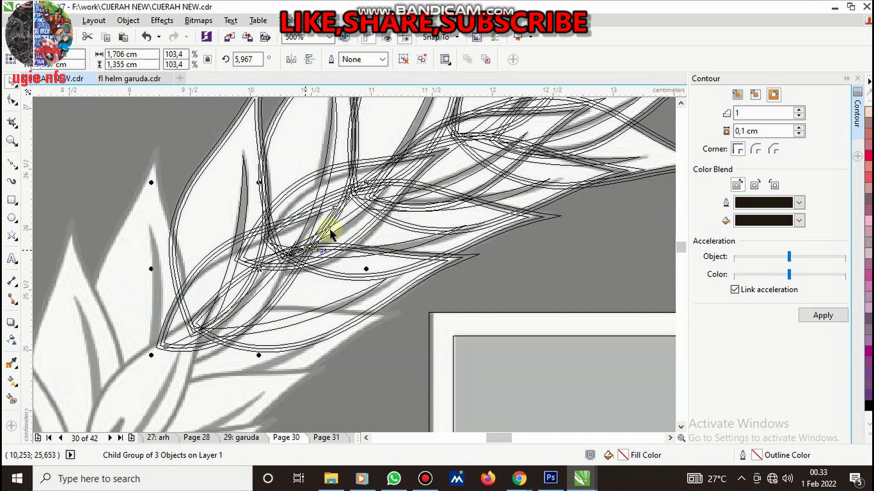
drag(368, 184, 166, 343)
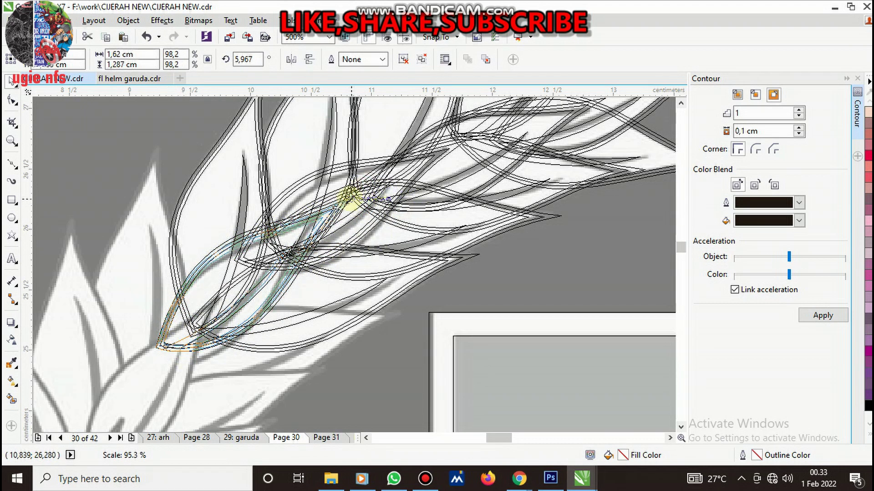
Rotate one leaf group clockwise to about 8° and another to about 1°
click(348, 208)
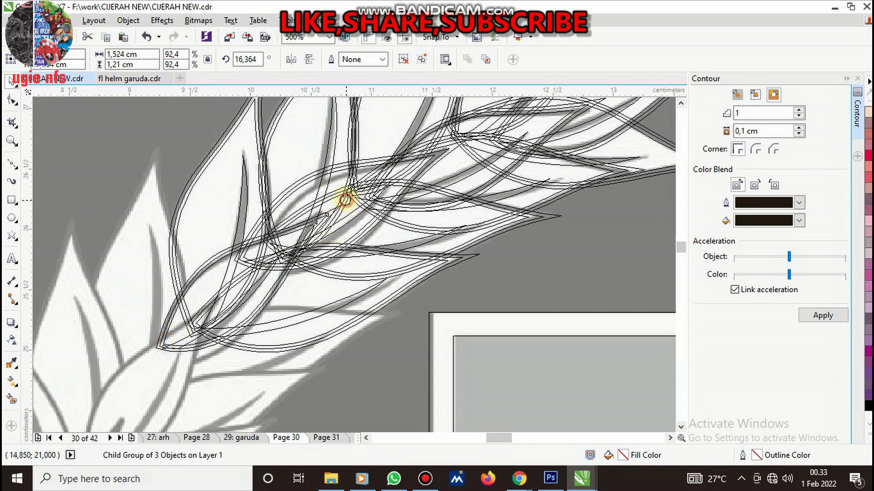
drag(345, 200, 349, 219)
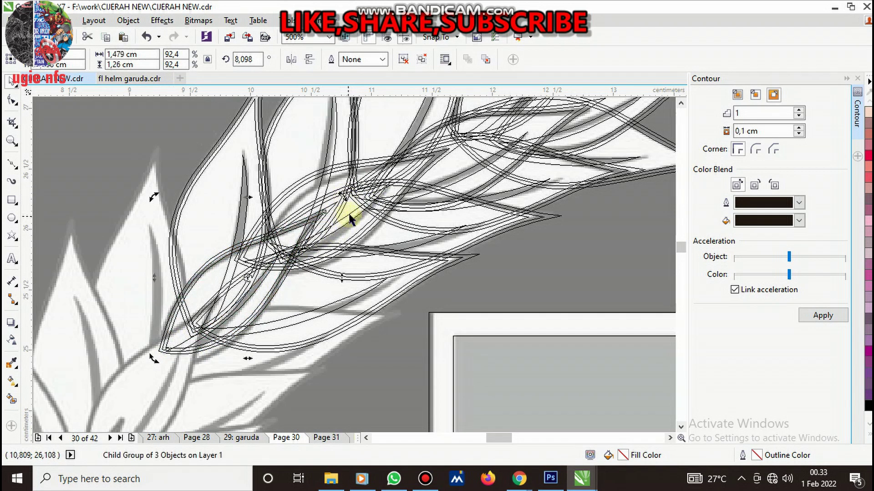
click(334, 182)
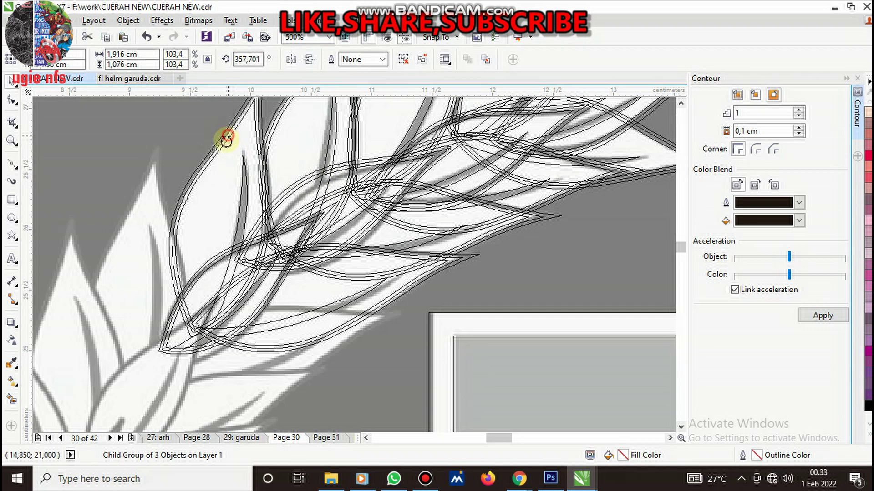
drag(230, 143, 226, 152)
Shrink that leaf group to about 97%, nudge it down-right, and deselect
click(331, 181)
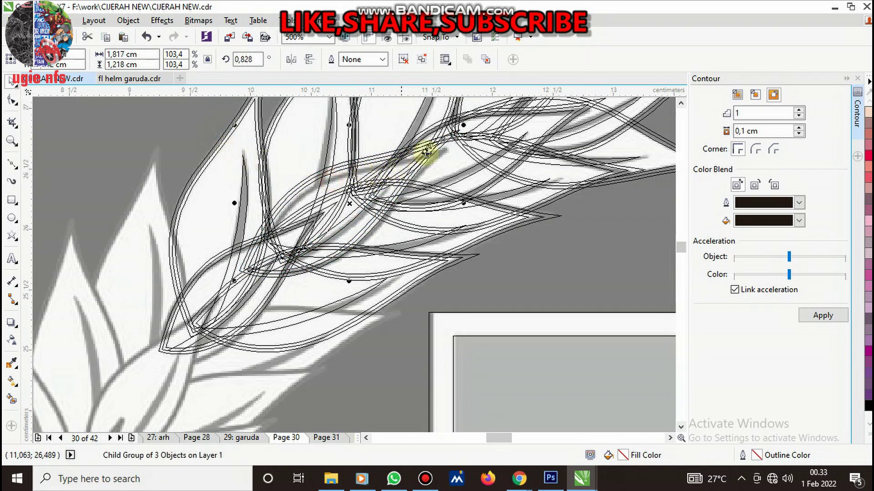
drag(461, 129, 449, 135)
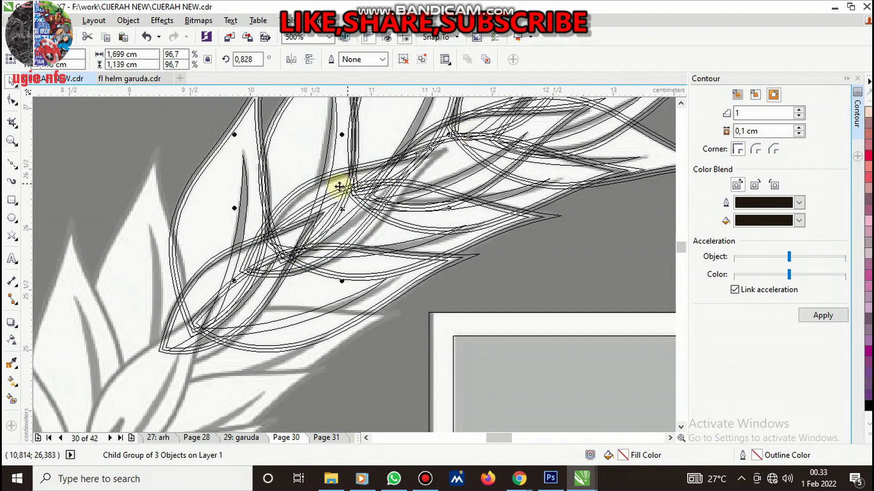
drag(339, 186, 345, 192)
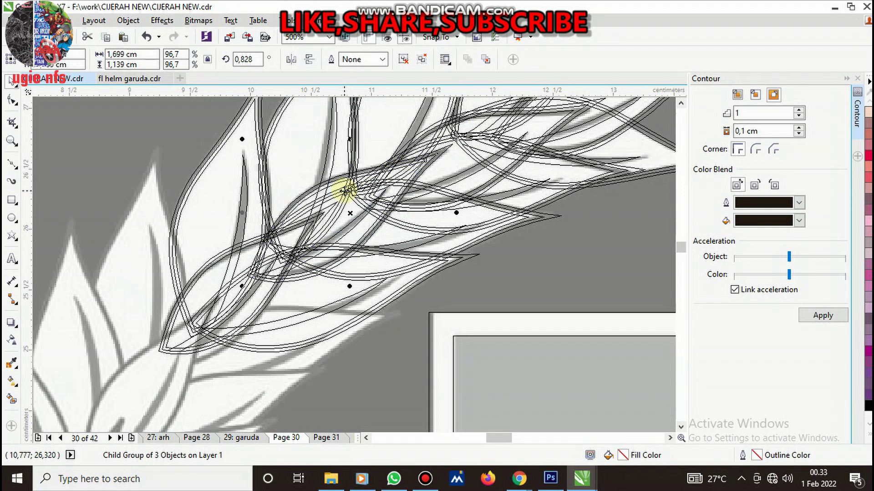
scroll(172, 200, down, 2)
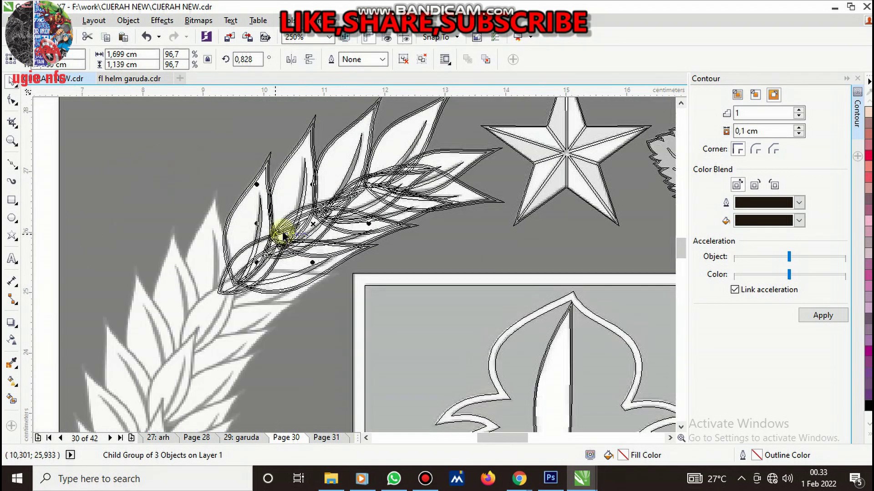
click(138, 202)
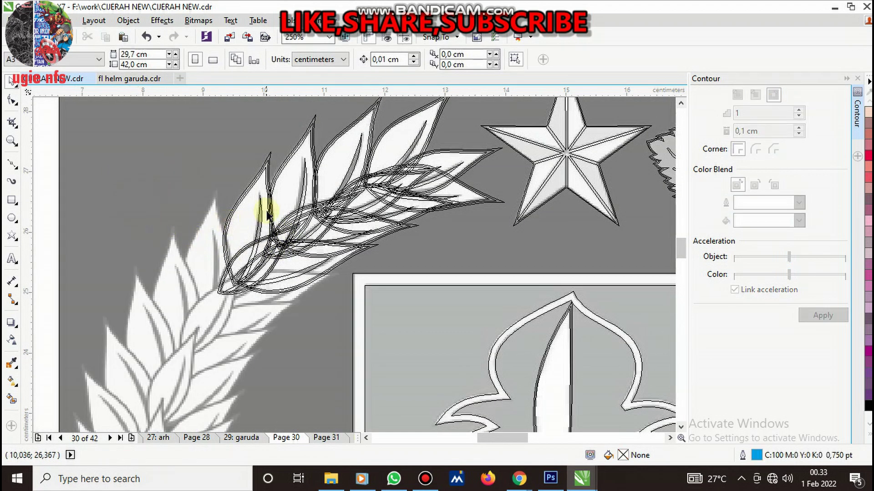
scroll(279, 191, up, 2)
Move the three-object leaf cluster down-left and rotate it to about 27° along the wreath curve
click(286, 190)
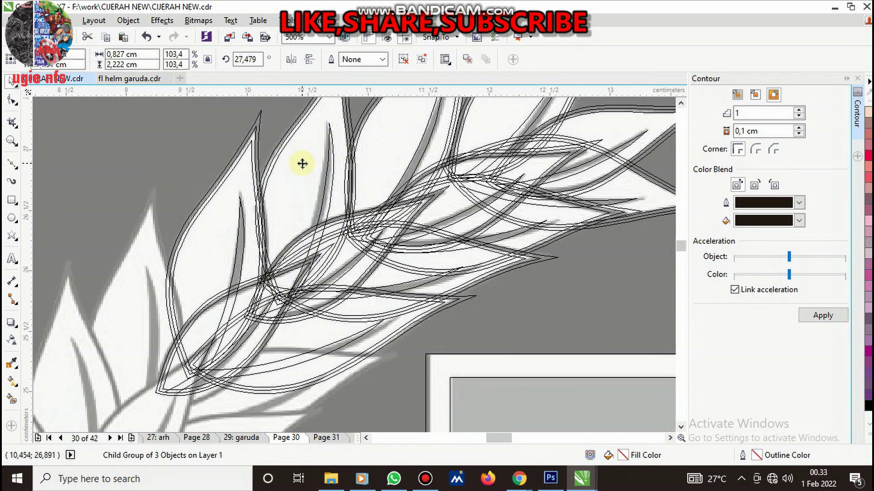
scroll(302, 163, down, 2)
click(269, 238)
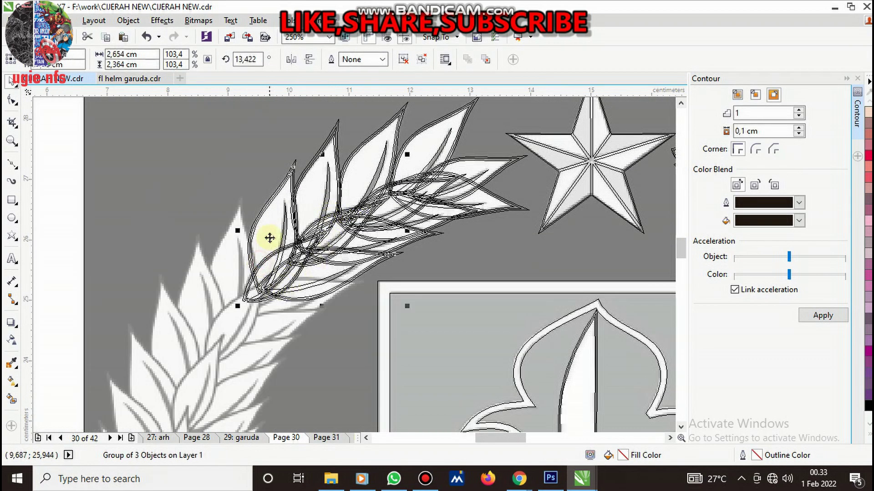
drag(270, 238, 226, 292)
click(233, 265)
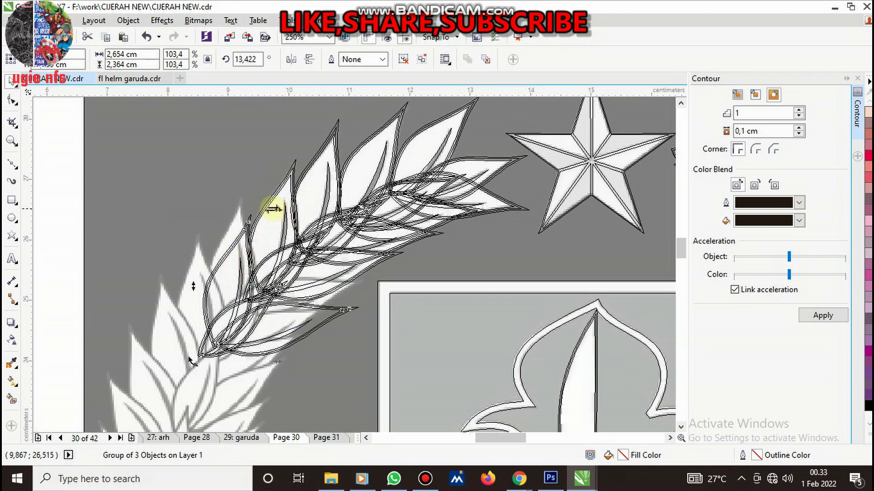
click(226, 267)
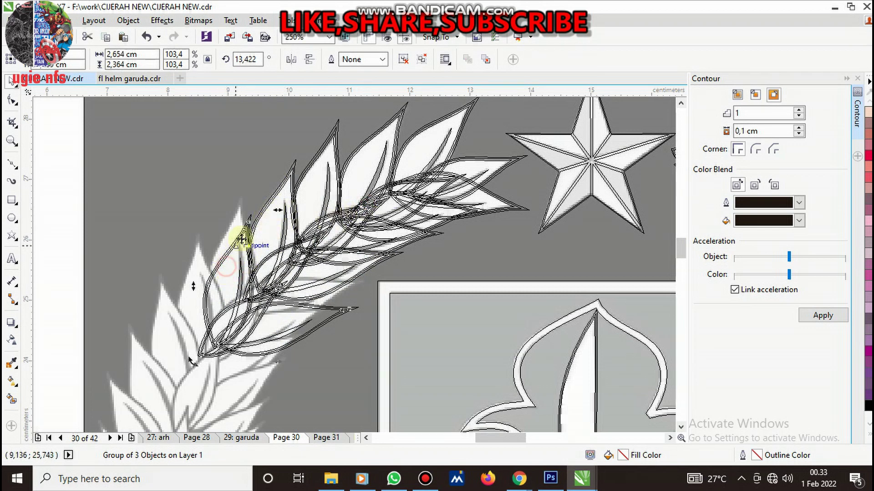
mouse_move(360, 209)
mouse_down()
mouse_move(224, 255)
mouse_move(225, 244)
mouse_up()
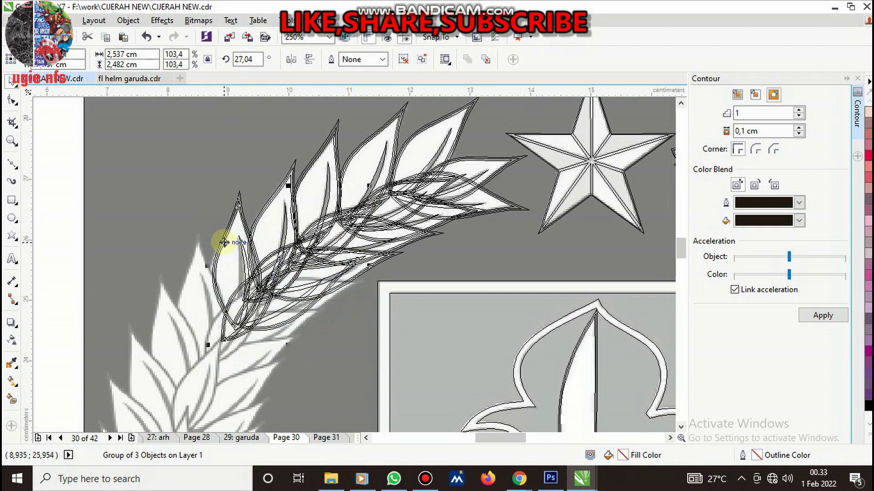
scroll(308, 313, up, 3)
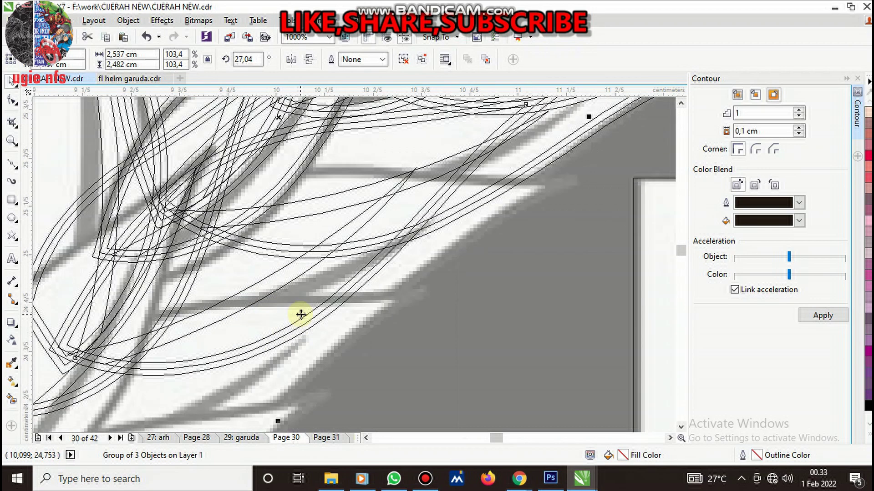
scroll(364, 328, down, 3)
scroll(346, 335, up, 2)
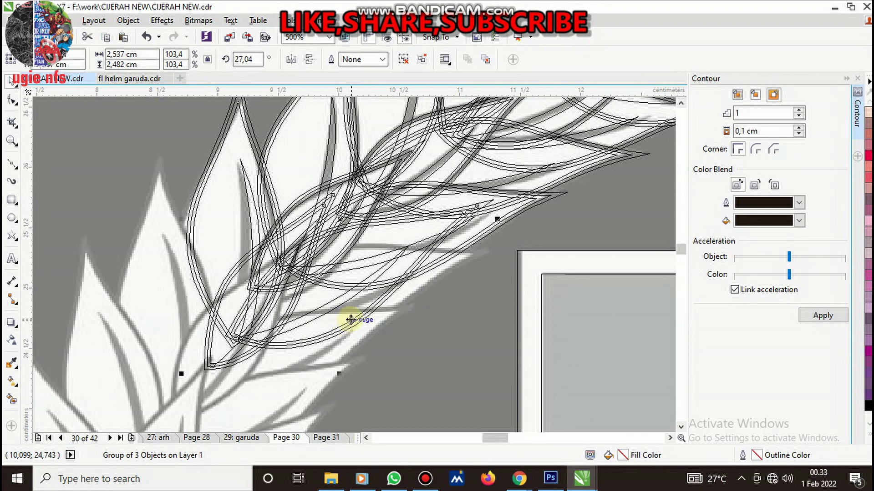
Shift one leaf group down-right and rotate it clockwise to about 21°
ctrl+click(349, 316)
drag(360, 304, 366, 329)
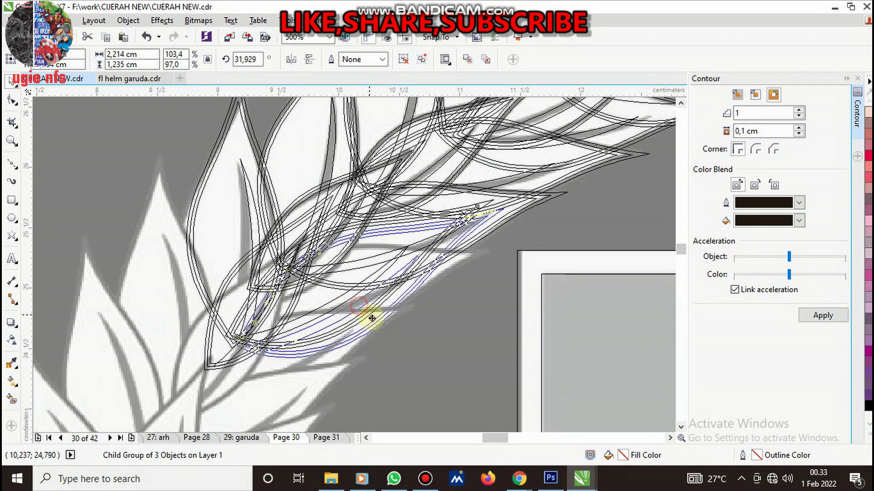
click(366, 329)
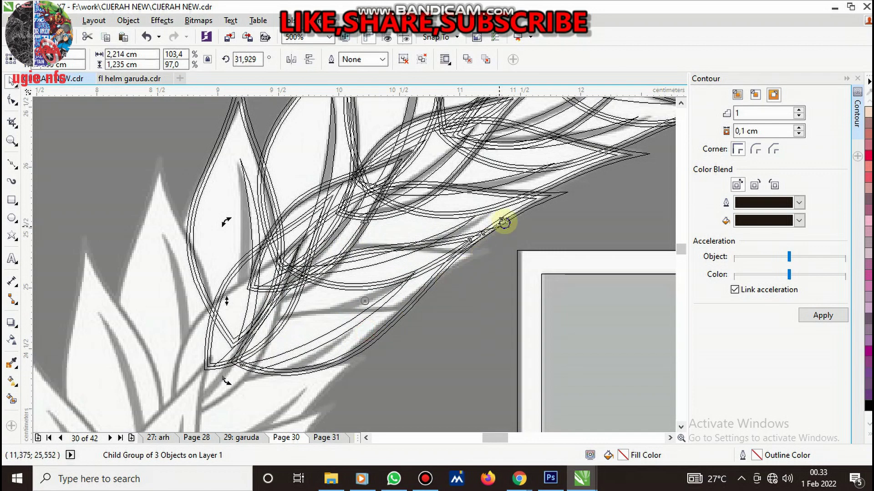
mouse_move(503, 225)
mouse_down()
mouse_move(511, 244)
mouse_move(403, 320)
mouse_move(387, 296)
mouse_up()
scroll(404, 285, up, 2)
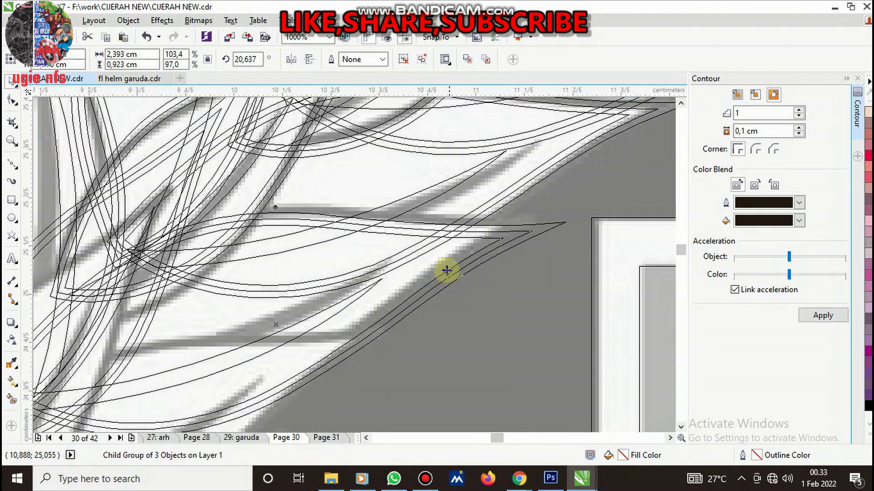
scroll(471, 283, down, 2)
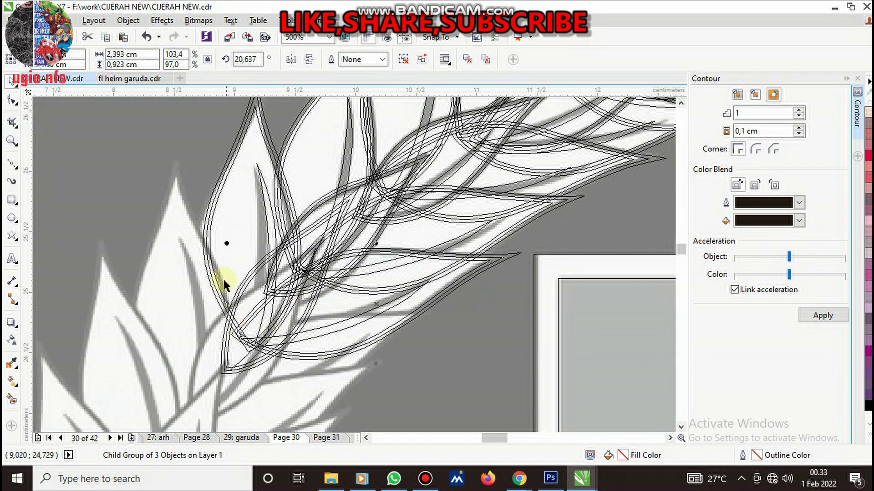
Move the middle leaf group down-left and enlarge another group to about 99%
click(244, 367)
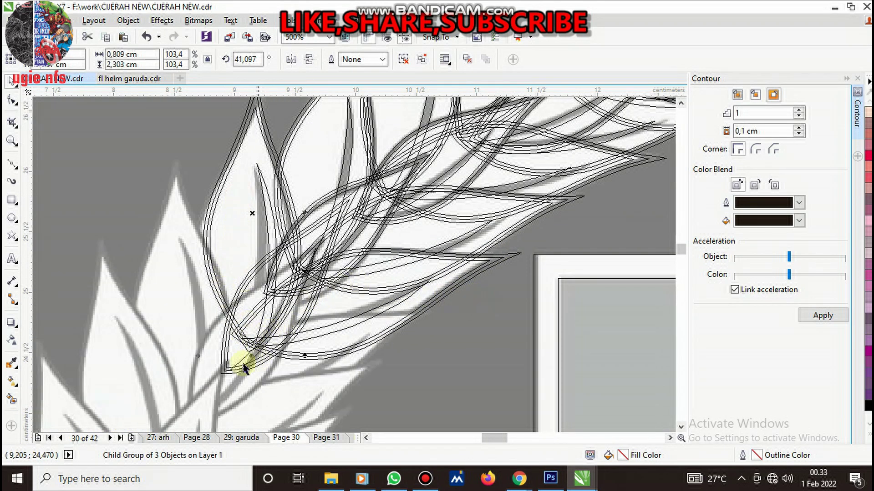
click(230, 362)
drag(233, 354, 201, 398)
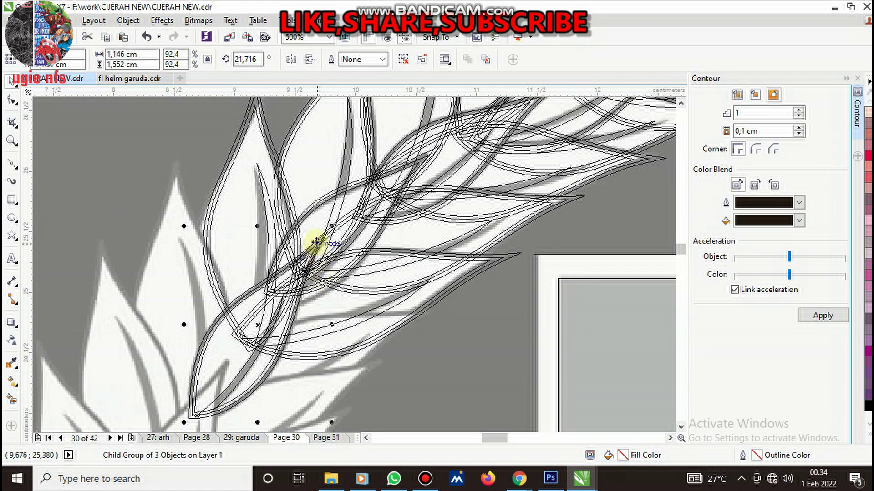
ctrl+click(317, 222)
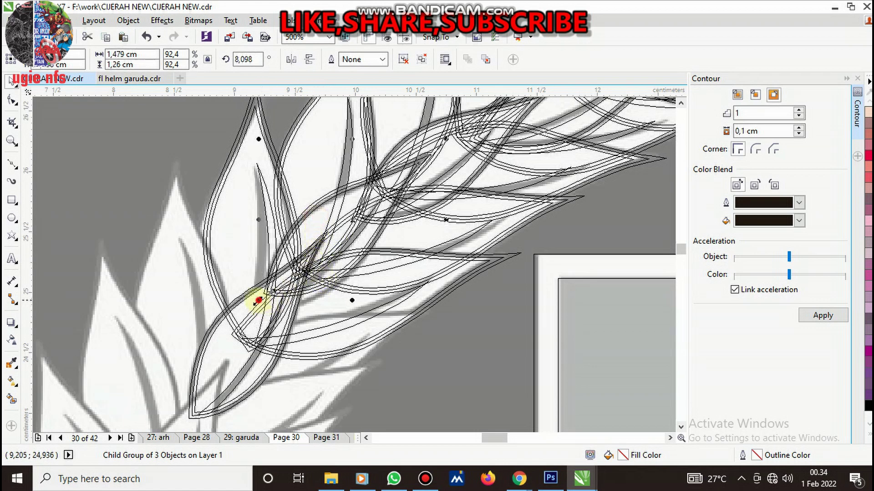
drag(257, 301, 245, 311)
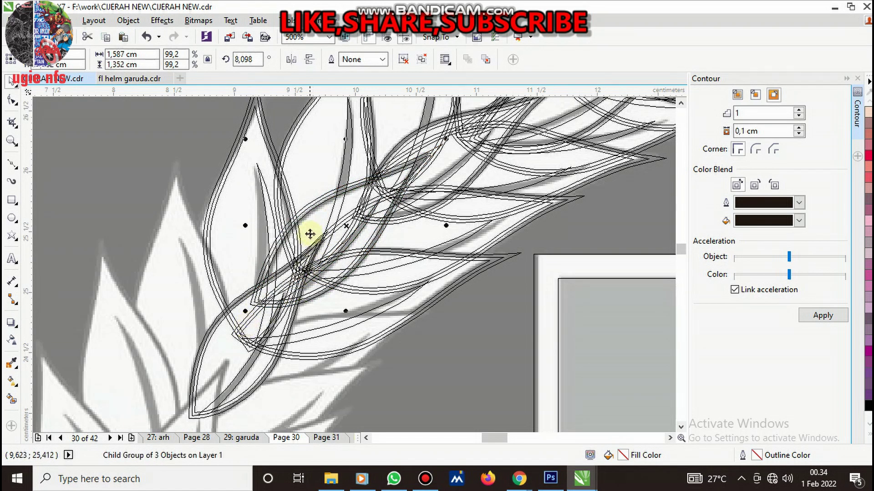
Rotate the upper-left leaf group slightly to follow the wreath
ctrl+click(231, 197)
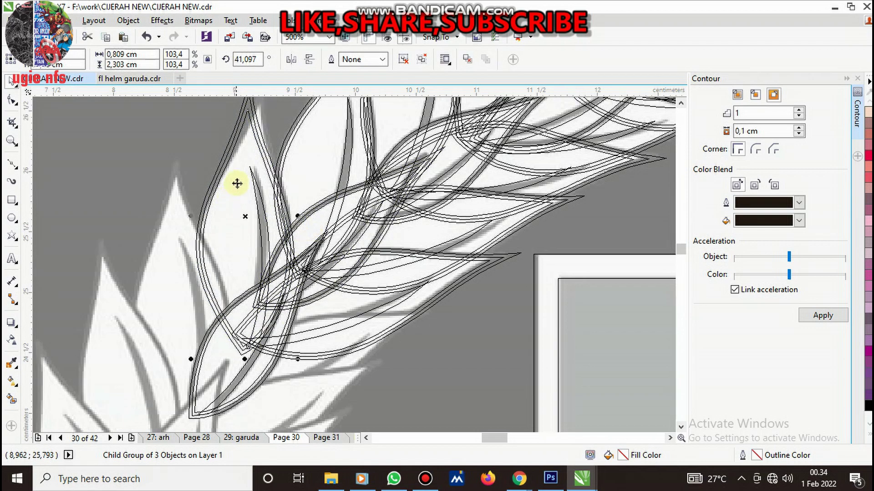
scroll(275, 246, down, 3)
scroll(279, 260, up, 3)
scroll(298, 255, up, 2)
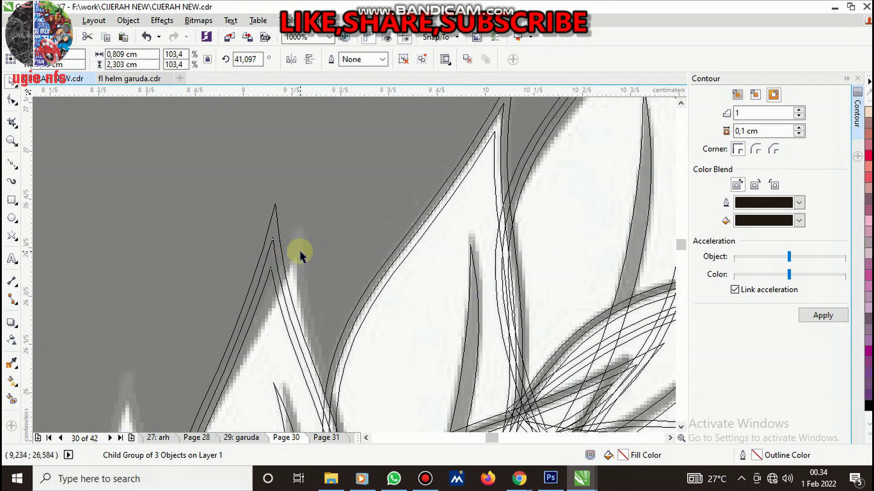
scroll(300, 255, down, 3)
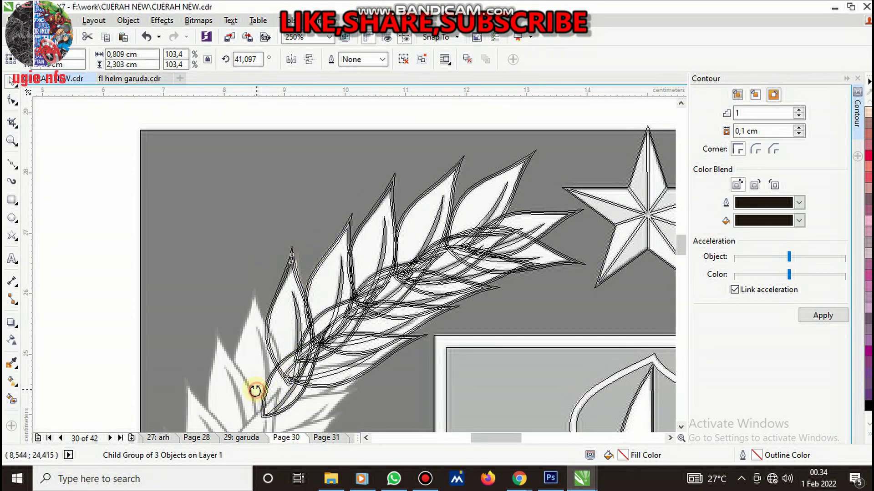
drag(255, 390, 273, 370)
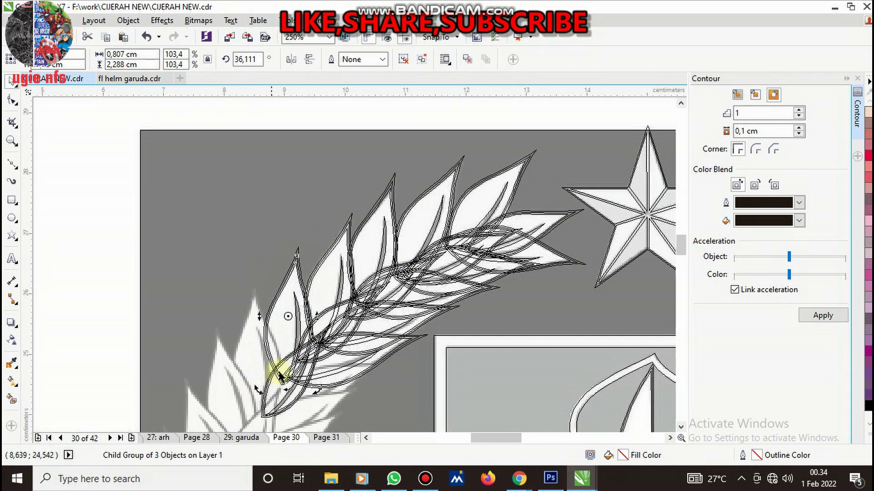
click(91, 266)
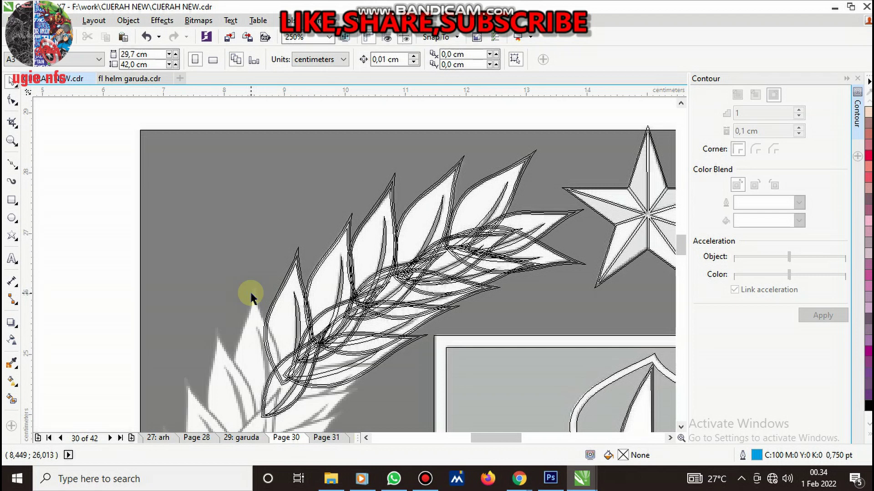
Move a leaf group down the left wreath and rotate it about 7° counter-clockwise
click(277, 342)
scroll(292, 346, down, 3)
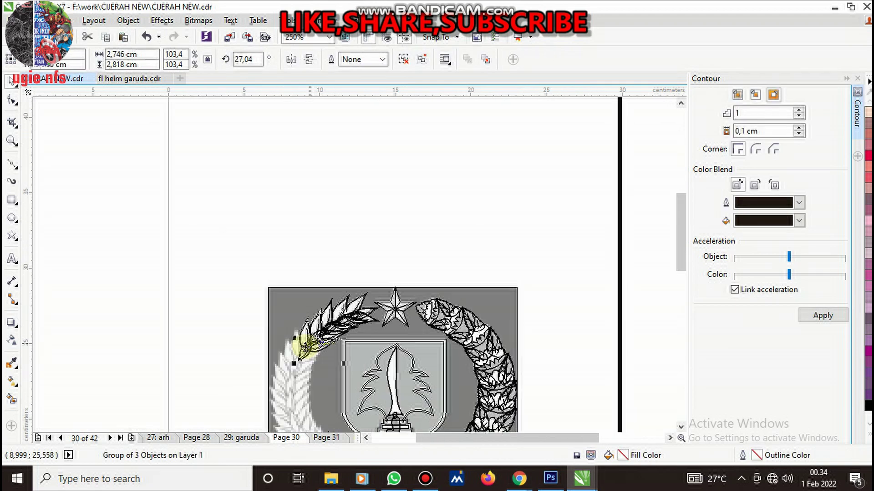
scroll(292, 350, up, 2)
scroll(289, 354, up, 2)
drag(336, 275, 303, 314)
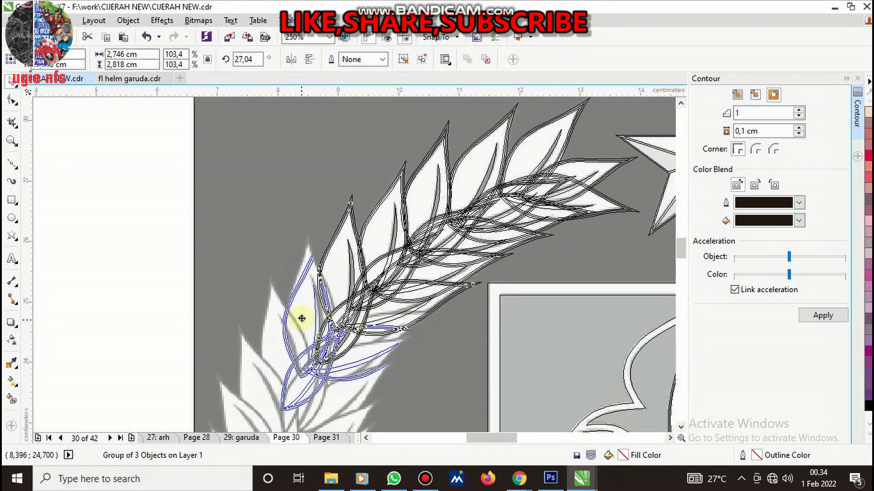
click(310, 287)
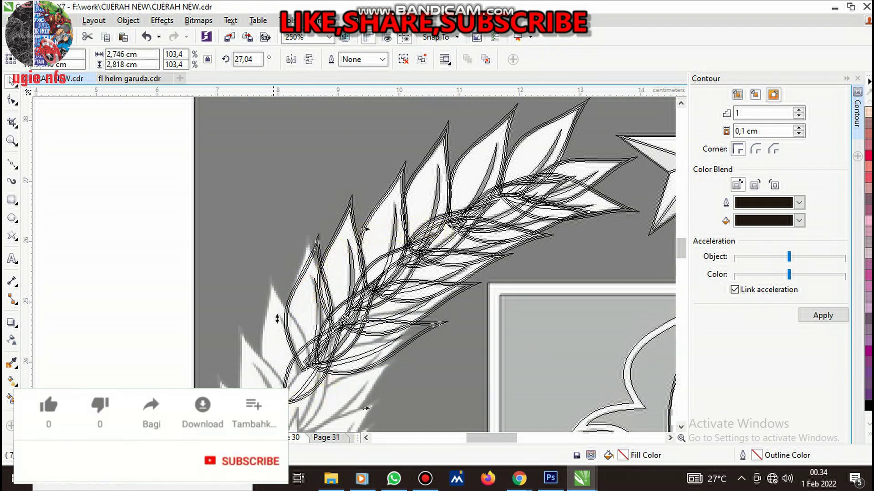
drag(318, 241, 308, 247)
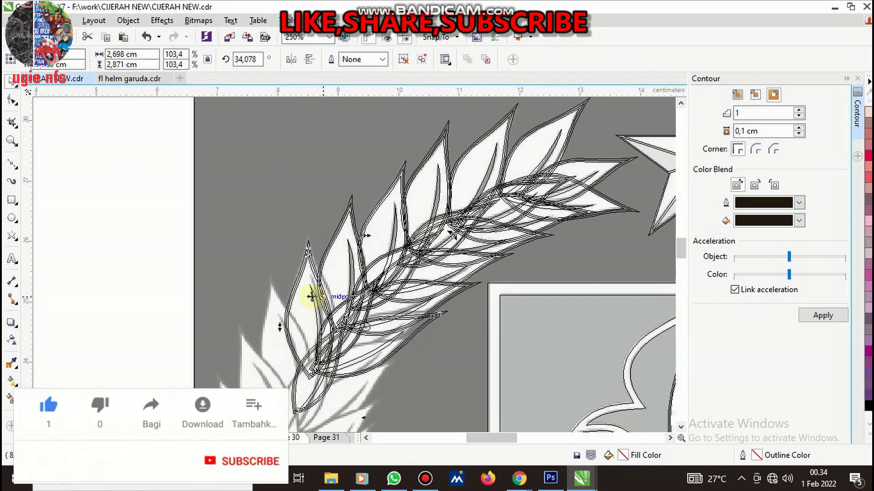
scroll(311, 297, up, 3)
Align one leaf outline inside the group with the grey leaf beneath
click(293, 297)
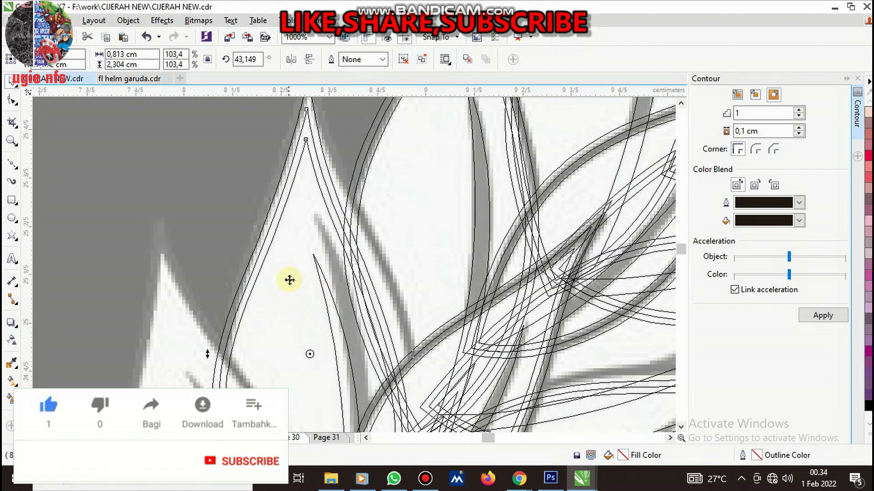
drag(289, 280, 303, 255)
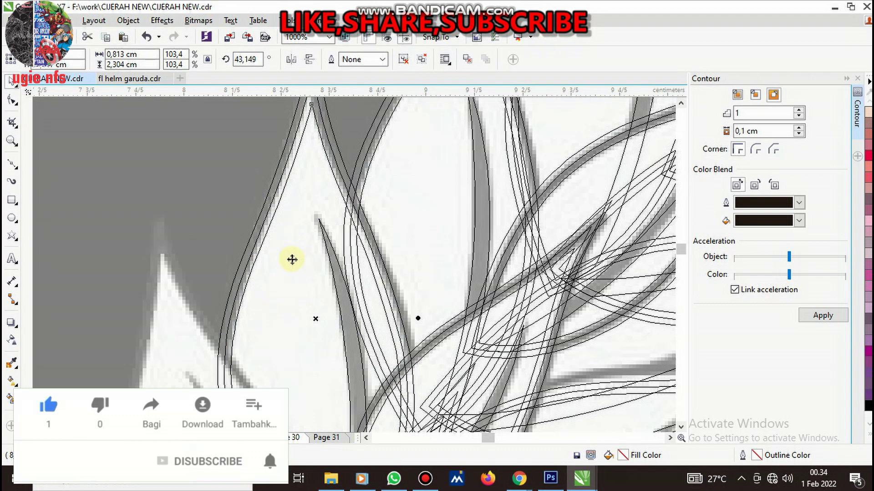
scroll(363, 345, down, 2)
scroll(363, 345, down, 1)
scroll(421, 367, up, 3)
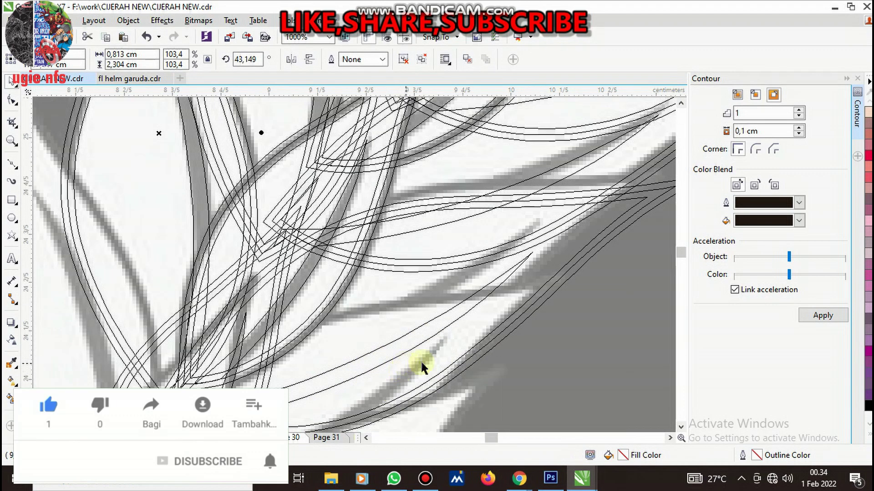
scroll(427, 347, down, 1)
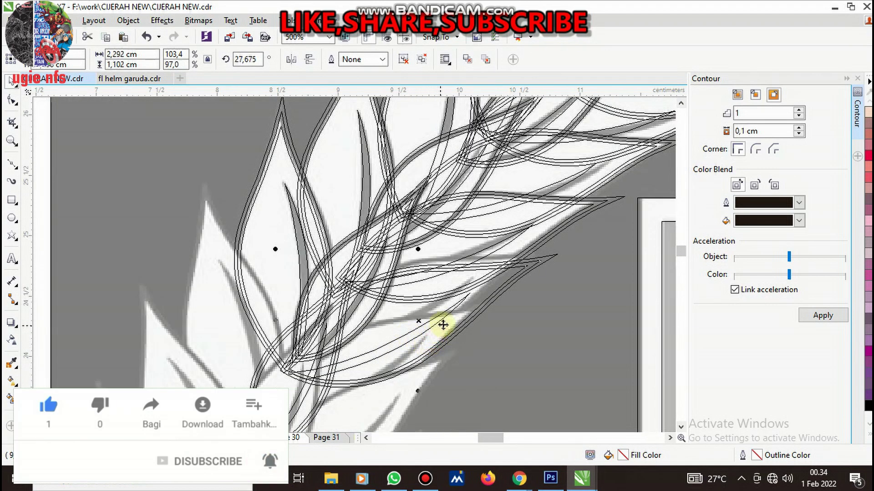
Drag the remaining leaves onto their grey traced shapes, then select the whole three-leaf group
mouse_move(453, 371)
mouse_down()
mouse_move(474, 359)
mouse_move(465, 279)
mouse_up()
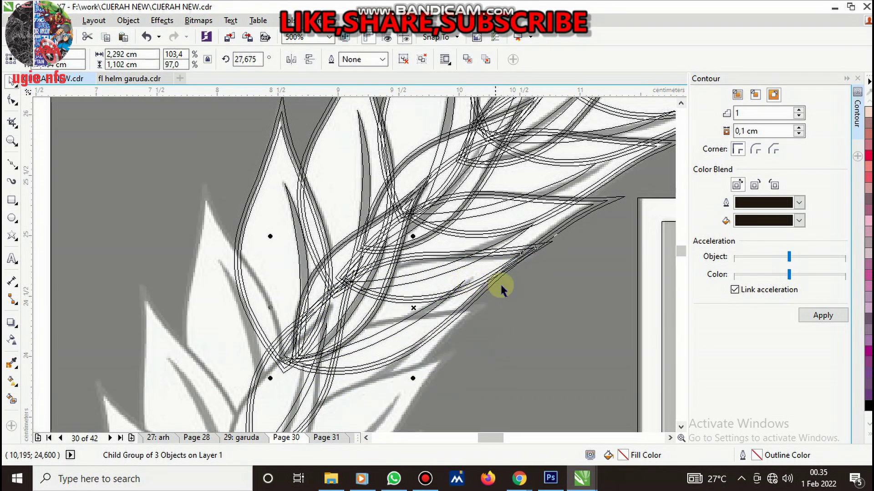
drag(454, 307, 458, 313)
scroll(363, 303, down, 3)
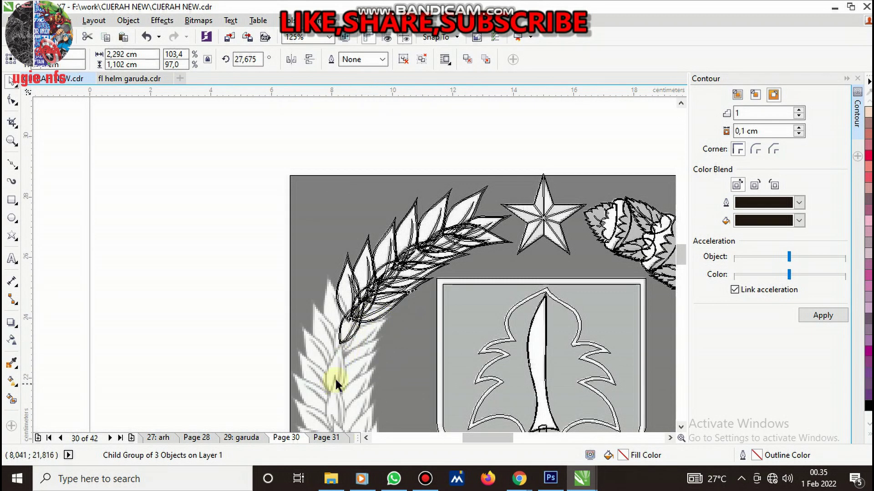
scroll(335, 378, up, 3)
drag(392, 156, 372, 210)
scroll(376, 222, down, 3)
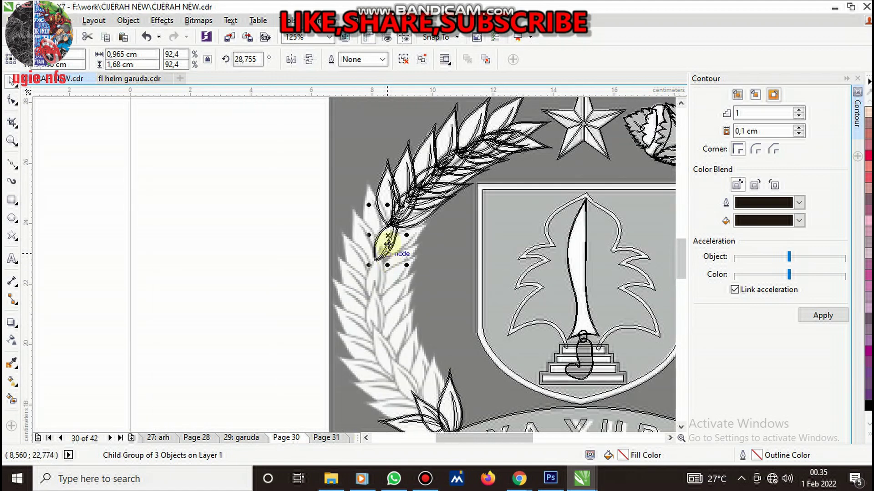
scroll(385, 241, up, 2)
scroll(384, 255, down, 2)
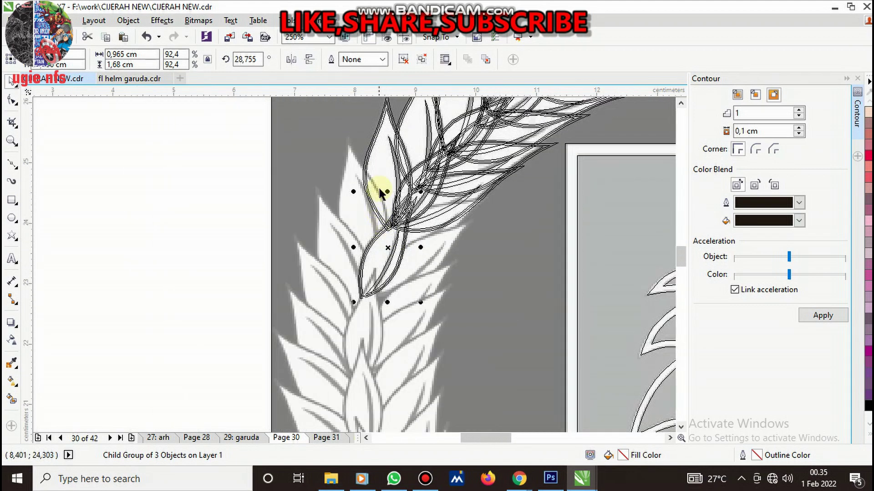
click(378, 163)
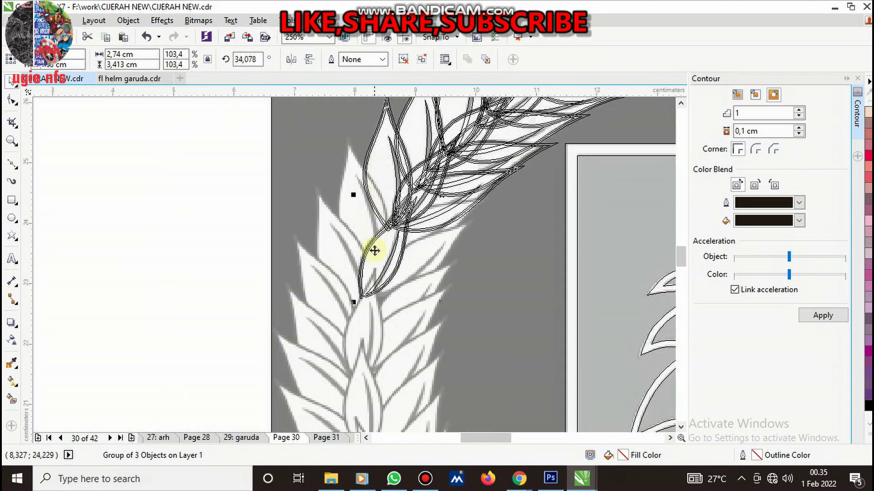
Move the leaf group down-left, rotate it to about 44°, and nudge it left and down
drag(380, 191, 356, 251)
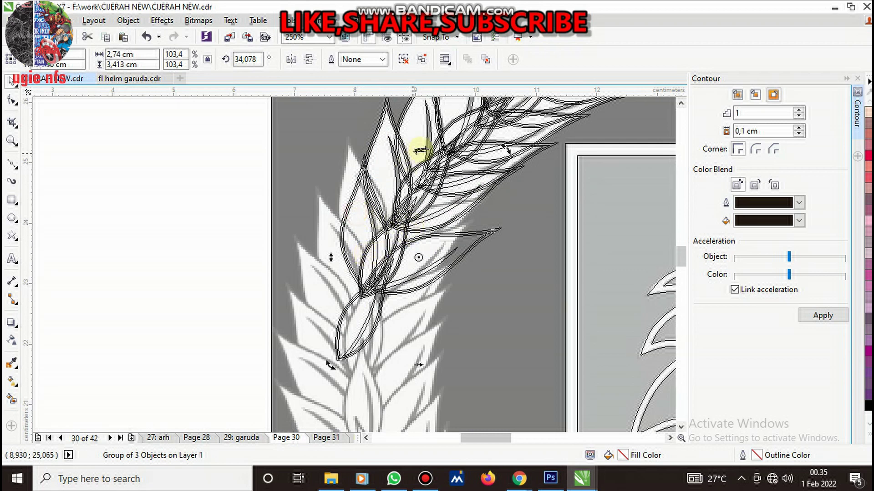
drag(504, 151, 489, 133)
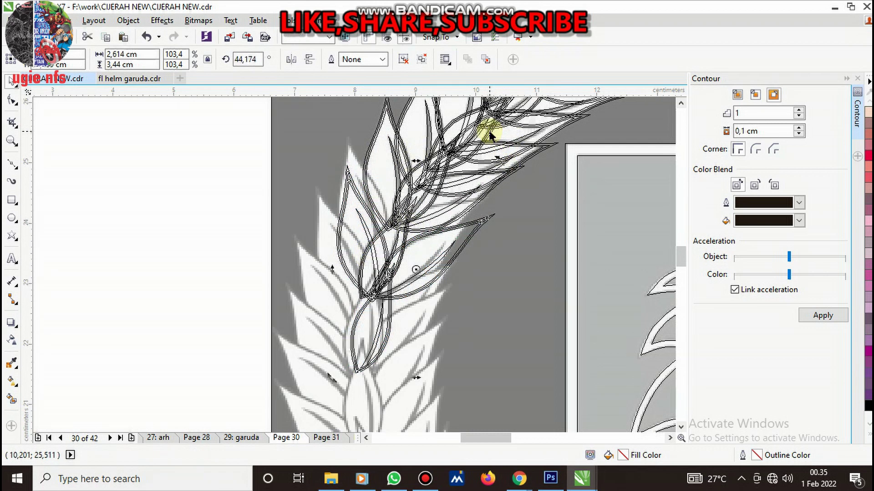
drag(460, 247, 448, 246)
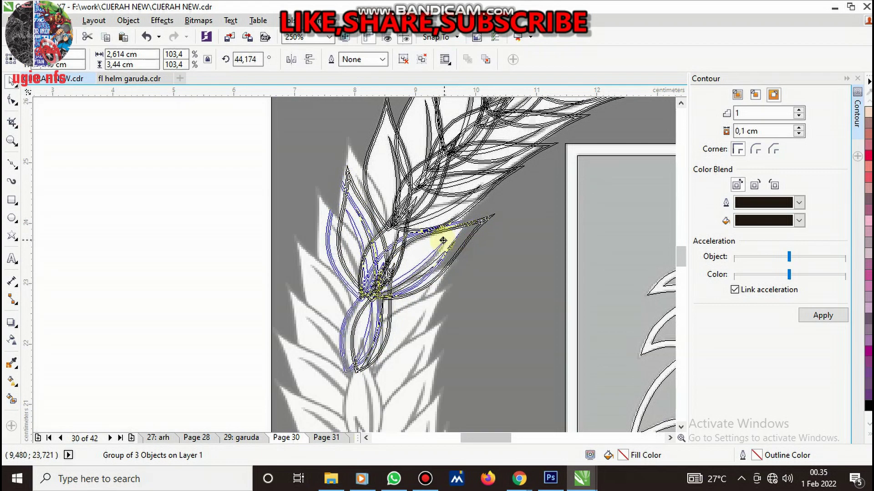
scroll(448, 246, up, 2)
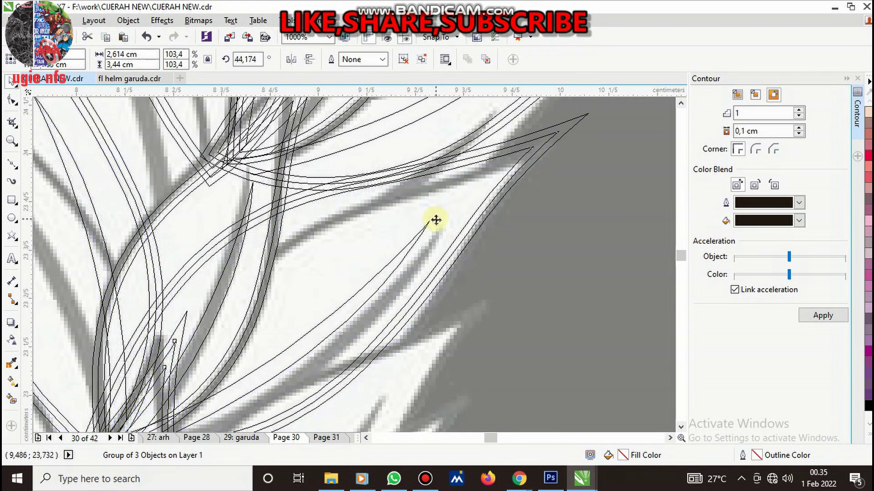
key(Down)
key(Down)
key(Down)
scroll(428, 231, down, 1)
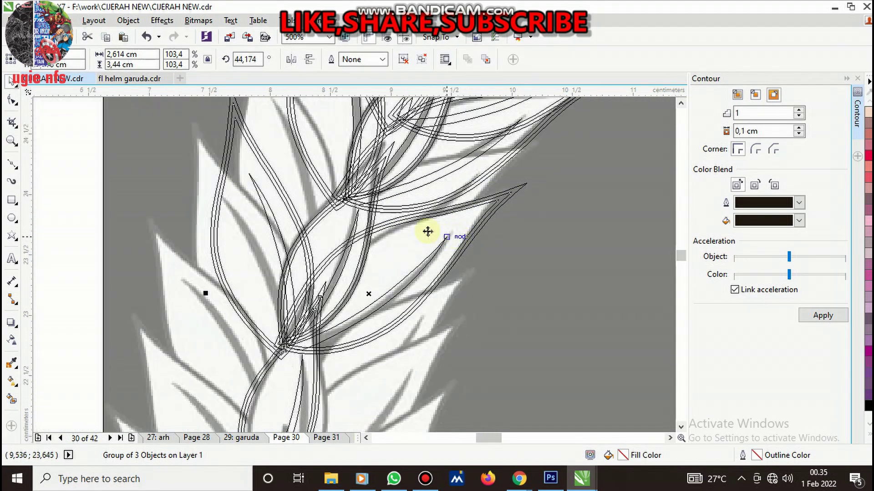
scroll(346, 244, down, 1)
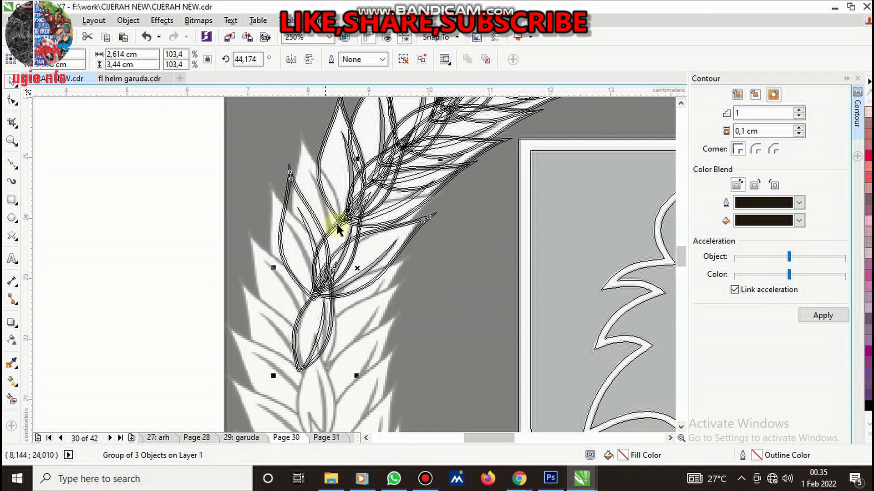
scroll(401, 234, up, 2)
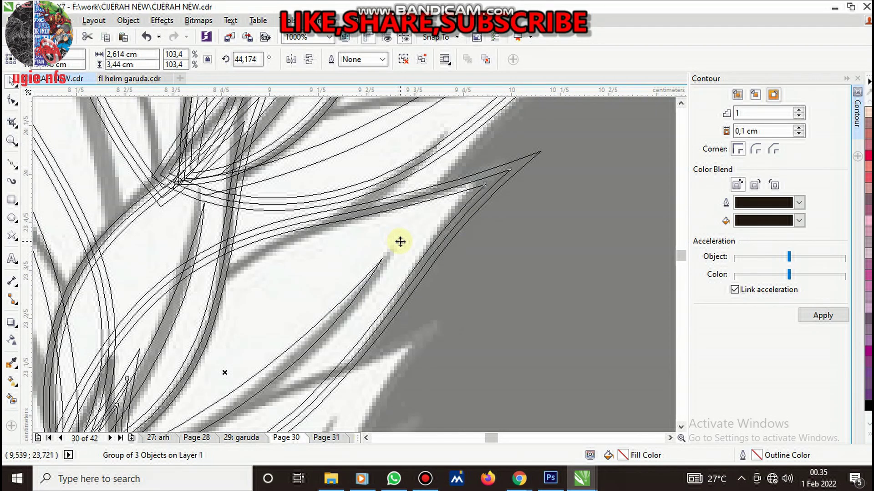
scroll(400, 242, down, 1)
Shrink the inner leaf group slightly and rotate it to about 42°
ctrl+click(267, 360)
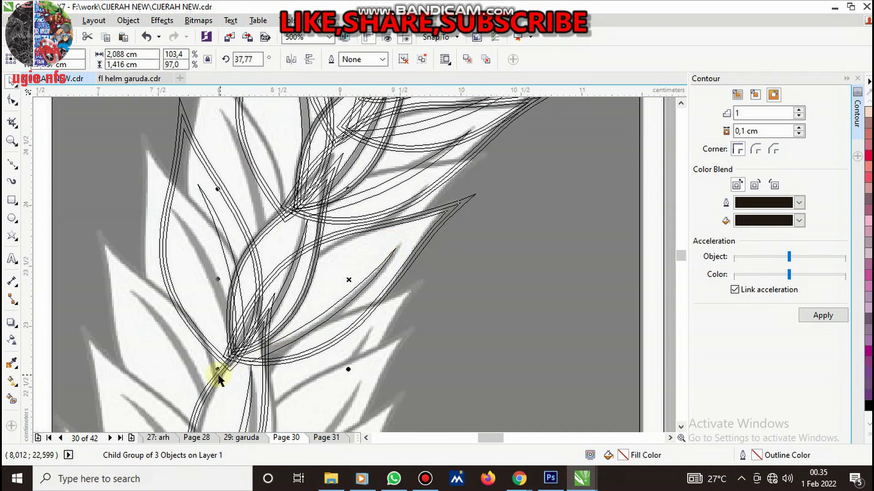
click(442, 279)
ctrl+click(374, 261)
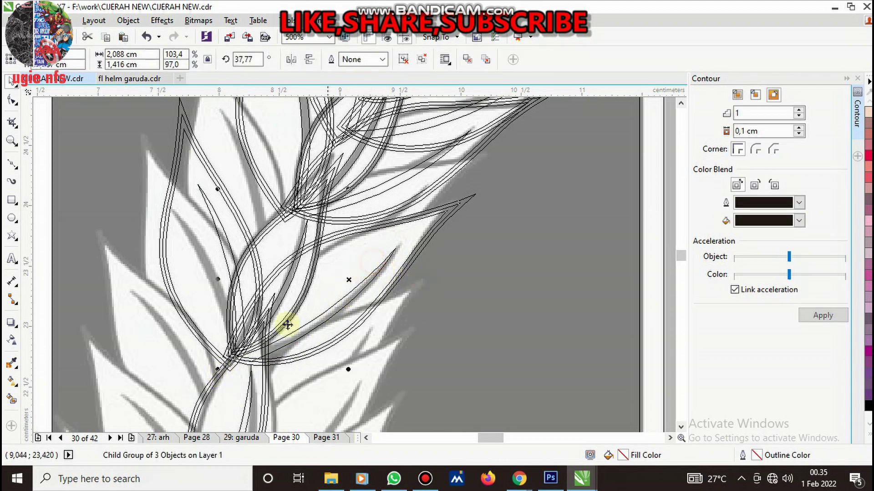
drag(217, 371, 231, 362)
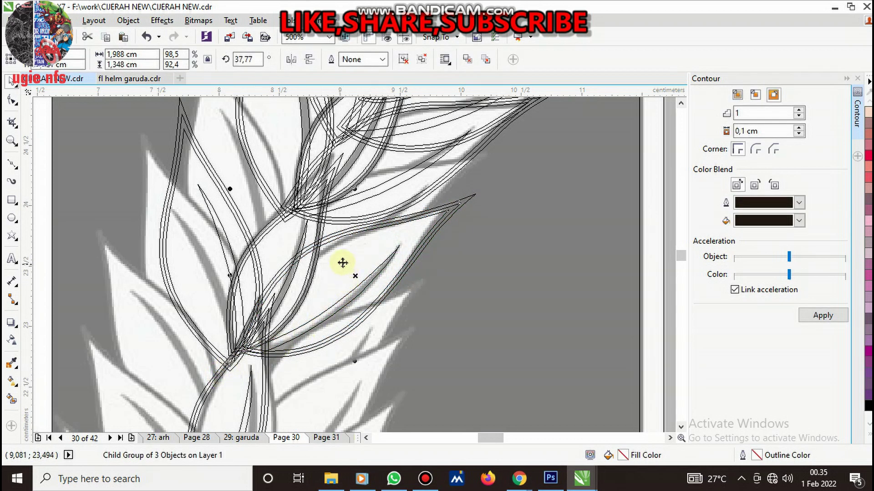
click(362, 253)
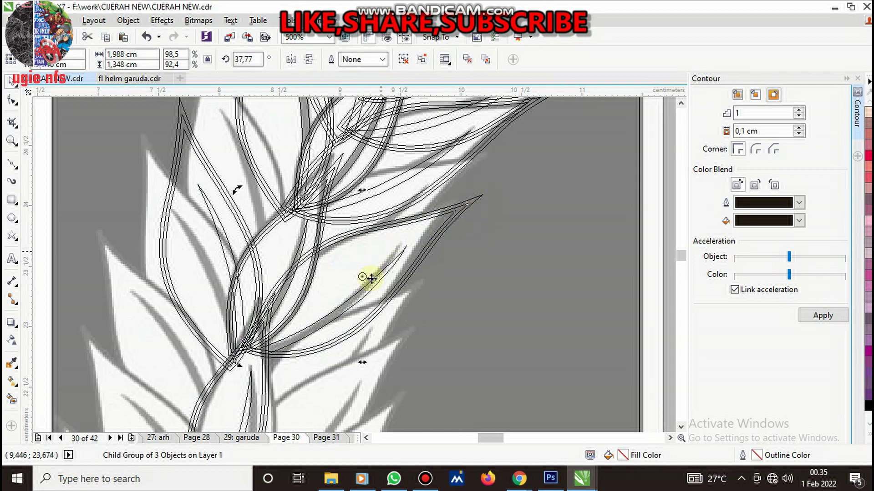
drag(237, 364, 243, 368)
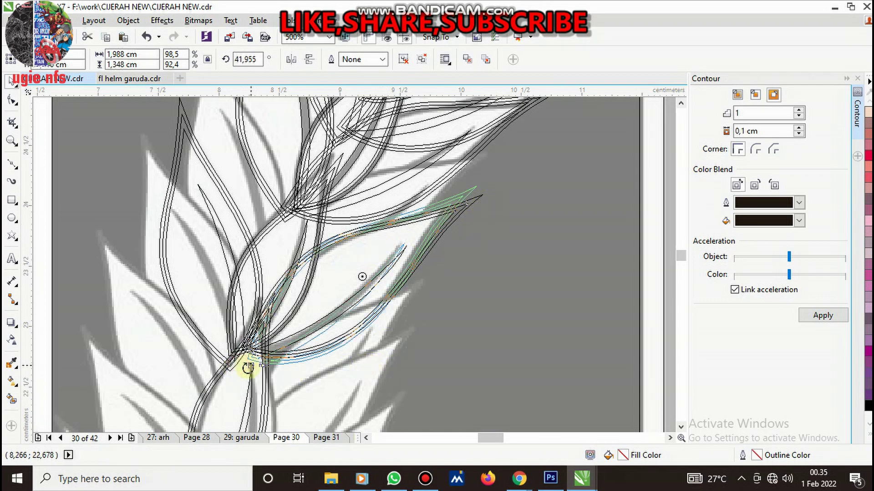
scroll(362, 306, down, 3)
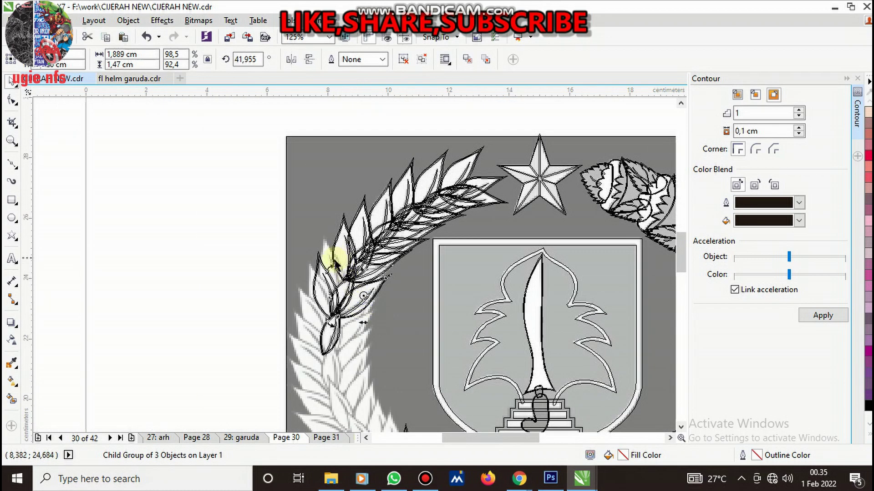
scroll(336, 255, up, 3)
Reposition the smaller leaf higher up the wreath over its grey shape
click(275, 302)
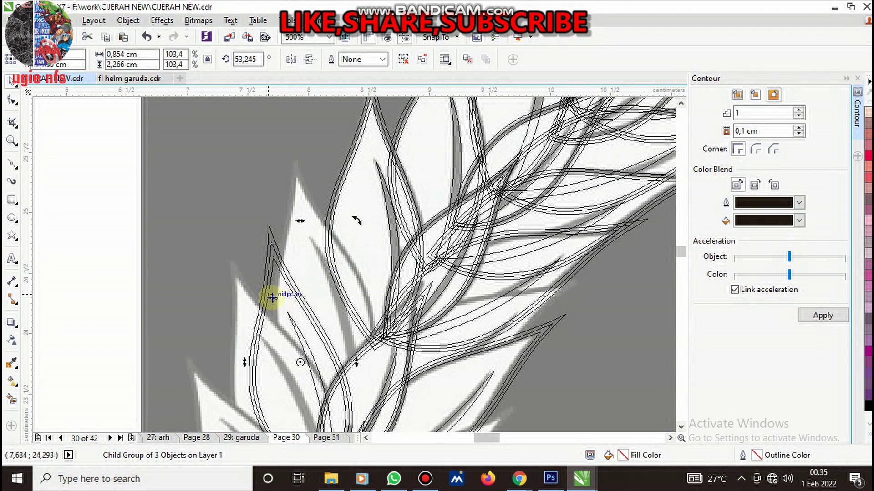
drag(272, 297, 302, 230)
scroll(326, 252, down, 2)
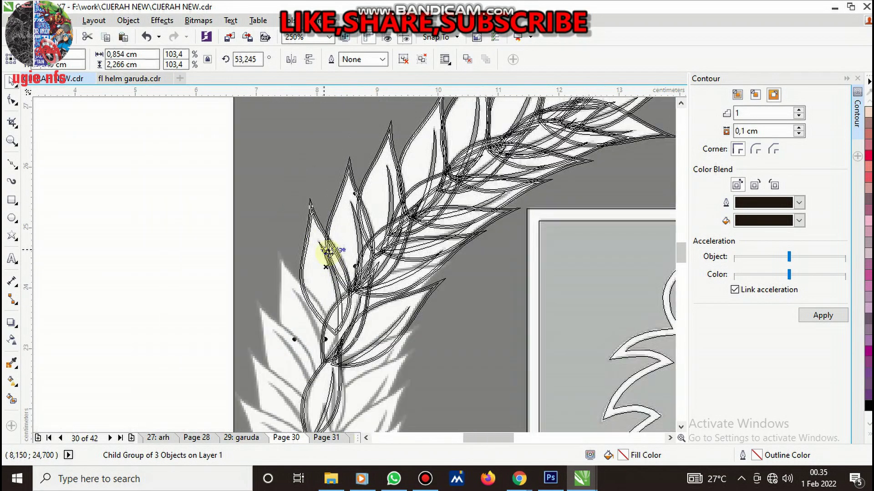
scroll(331, 342, up, 2)
scroll(332, 342, down, 2)
scroll(336, 353, up, 2)
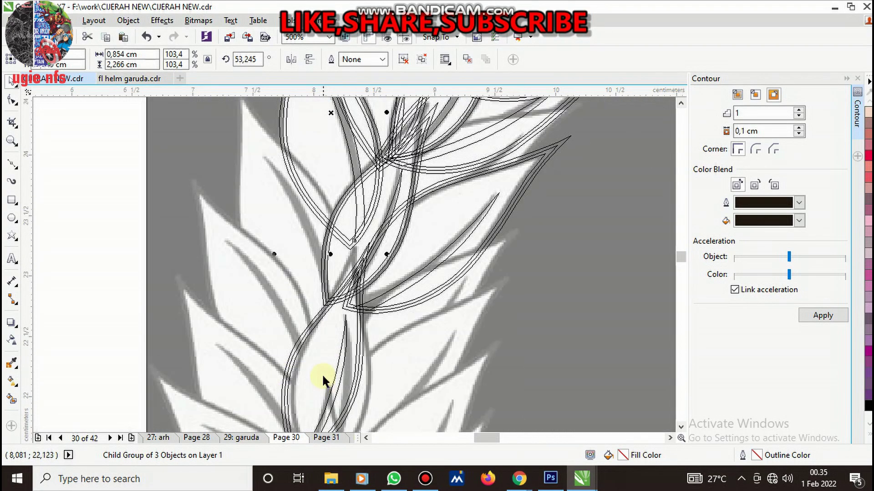
Rotate the small lower leaf along the stem, nudge it, and enlarge it to 97.1%
click(321, 370)
click(343, 344)
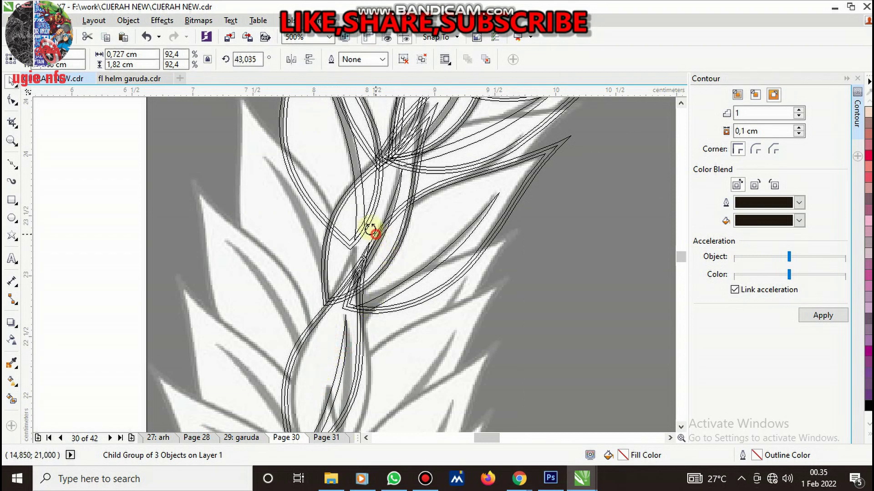
drag(370, 230, 365, 221)
drag(315, 370, 313, 371)
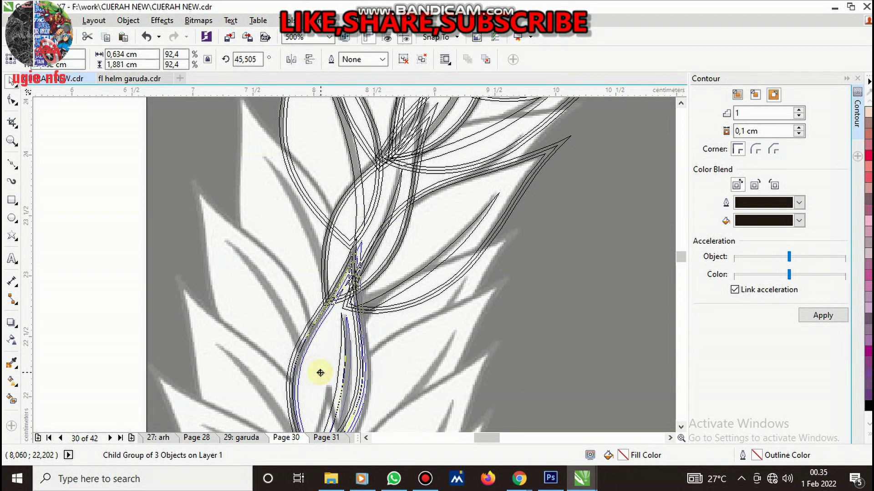
scroll(335, 312, down, 2)
scroll(341, 386, up, 4)
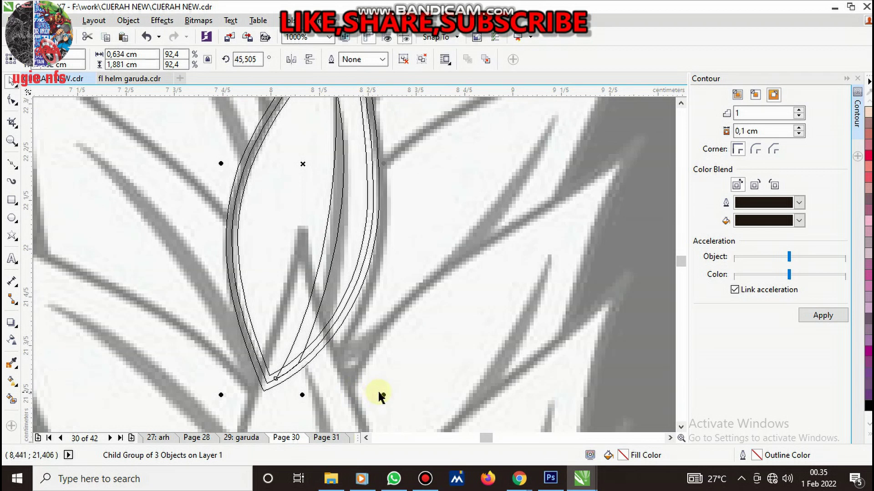
drag(383, 396, 394, 415)
scroll(362, 335, down, 3)
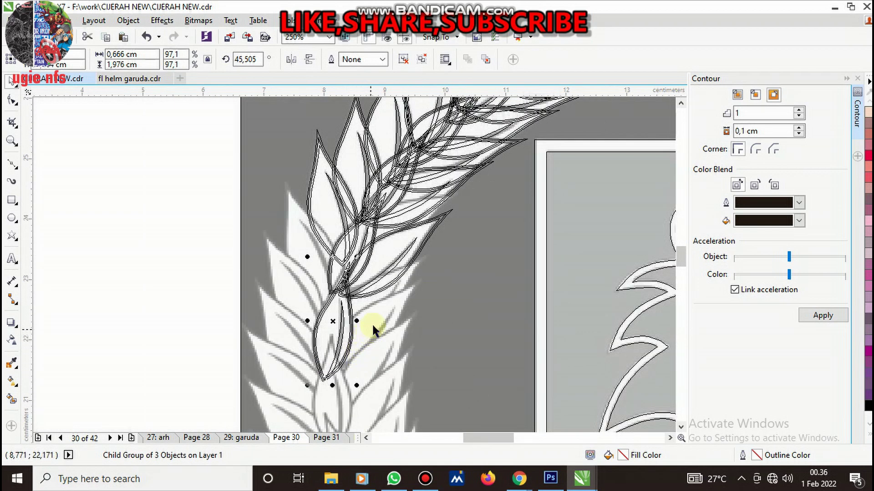
Move the three-leaf group down-left along the wreath
click(400, 246)
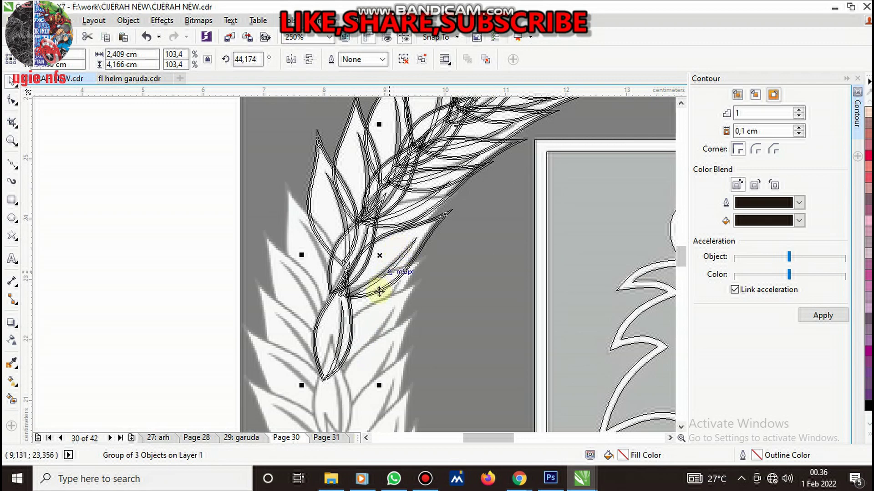
scroll(379, 292, down, 3)
scroll(361, 303, up, 3)
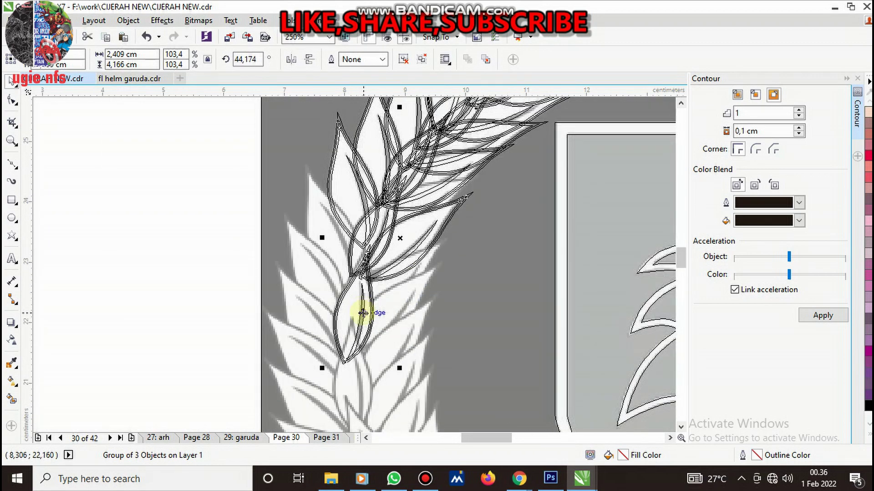
scroll(359, 319, down, 2)
scroll(365, 326, down, 2)
scroll(365, 328, up, 5)
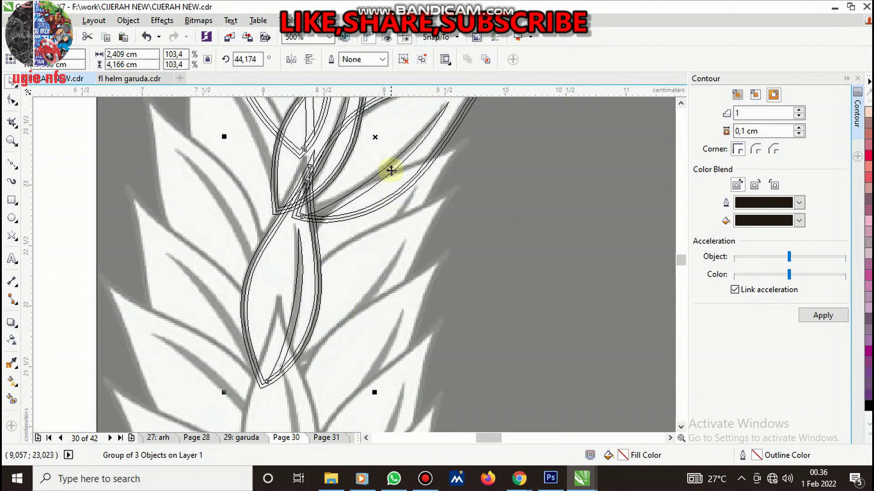
mouse_move(381, 135)
mouse_down()
mouse_move(355, 219)
mouse_move(390, 230)
mouse_up()
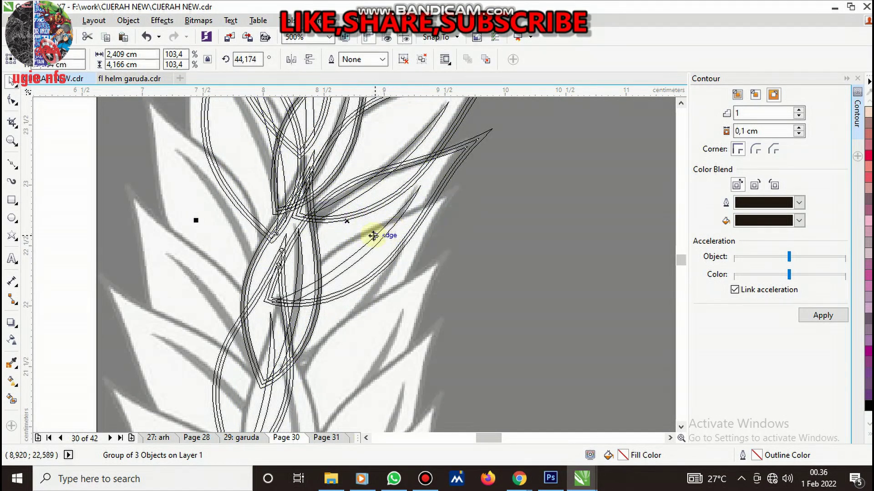
scroll(384, 246, down, 1)
scroll(347, 203, down, 1)
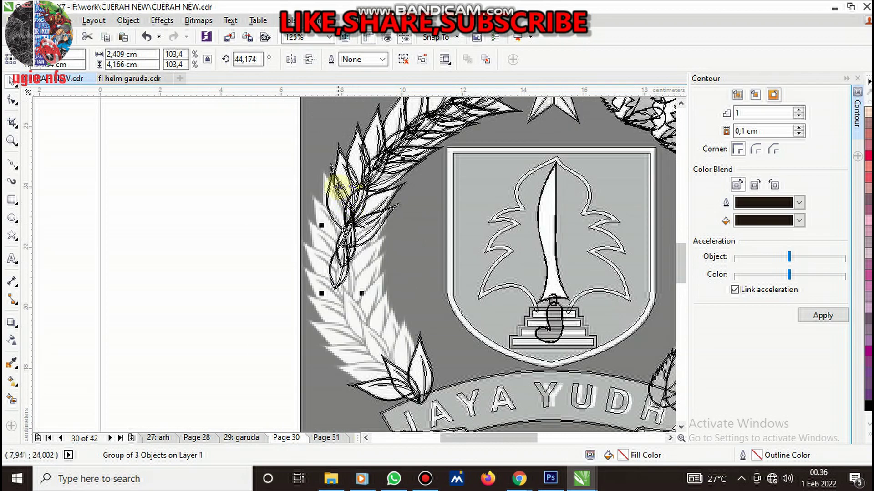
scroll(335, 185, up, 2)
Shift a single leaf left, rotate it slightly, and settle it lower-right
drag(306, 224, 286, 221)
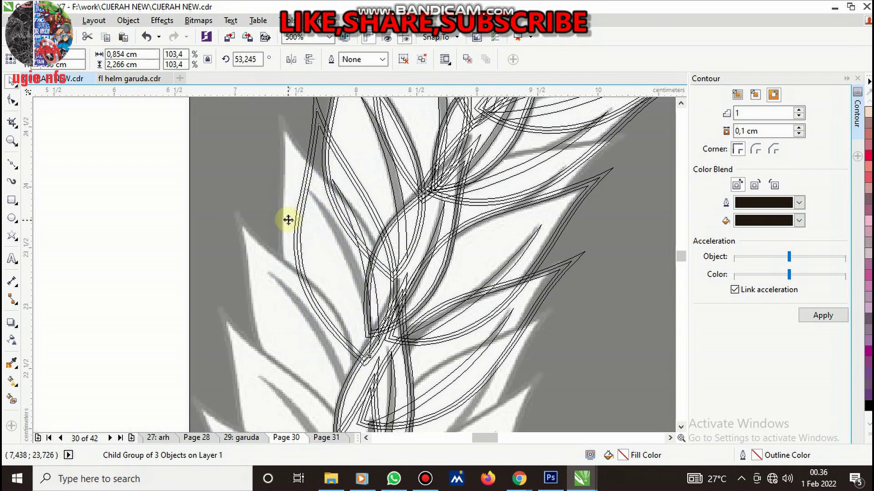
click(301, 214)
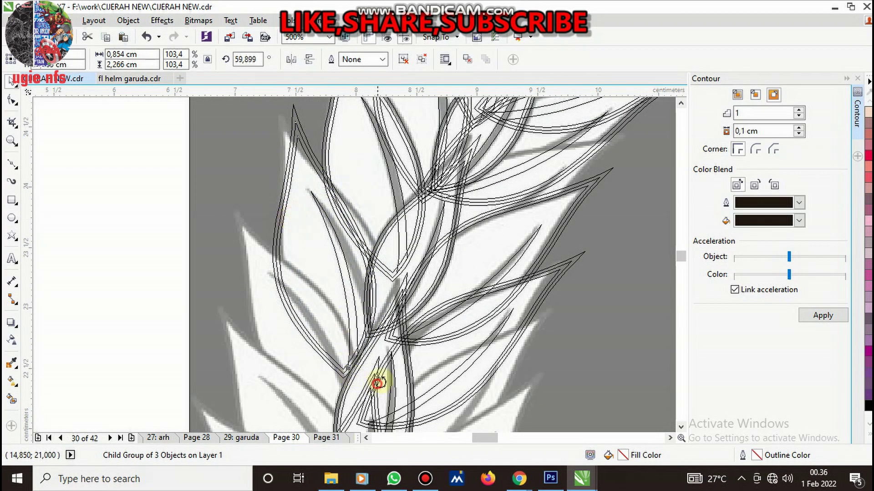
drag(377, 383, 390, 375)
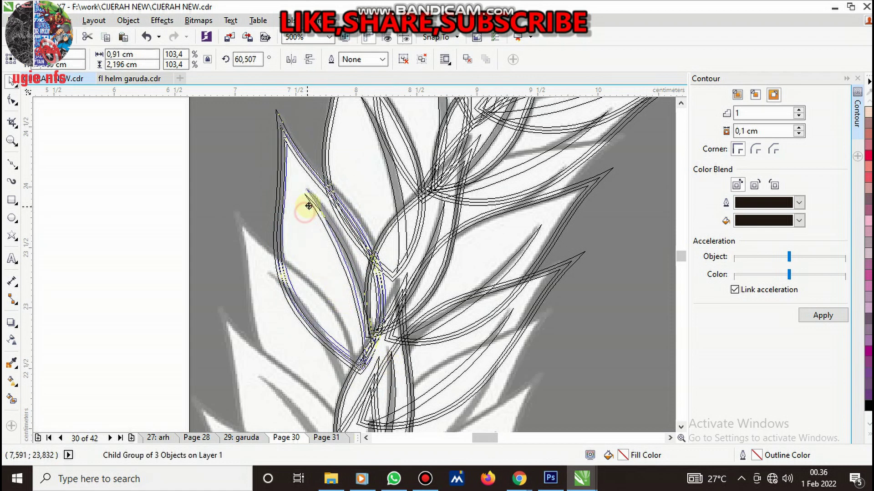
drag(309, 206, 319, 229)
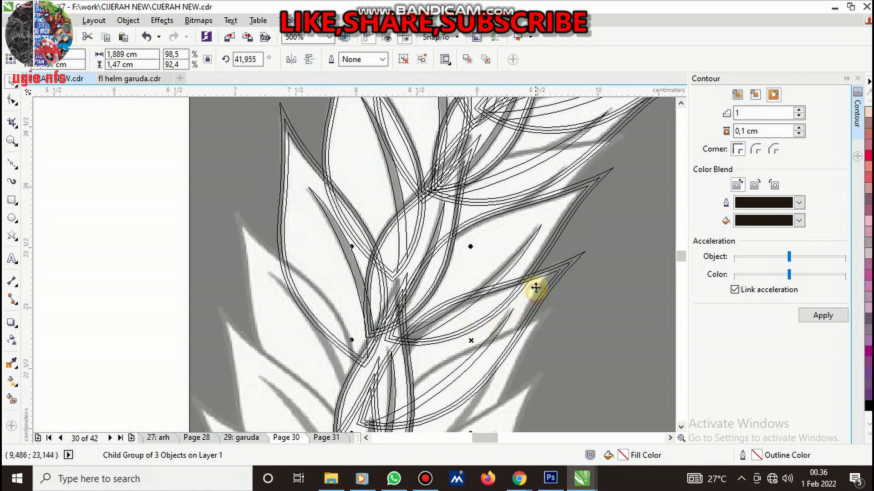
Move another leaf down-right onto the stem and rotate it to about 59°
drag(532, 289, 526, 292)
scroll(516, 290, down, 2)
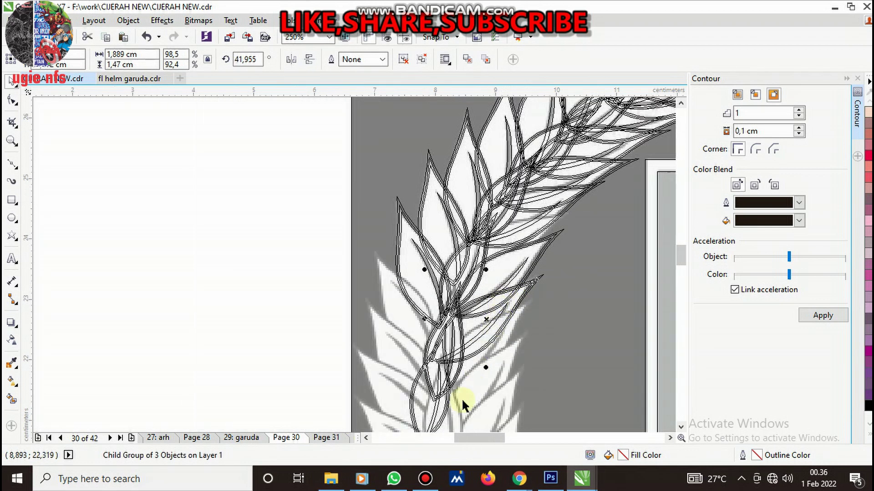
scroll(478, 302, down, 1)
scroll(468, 354, up, 3)
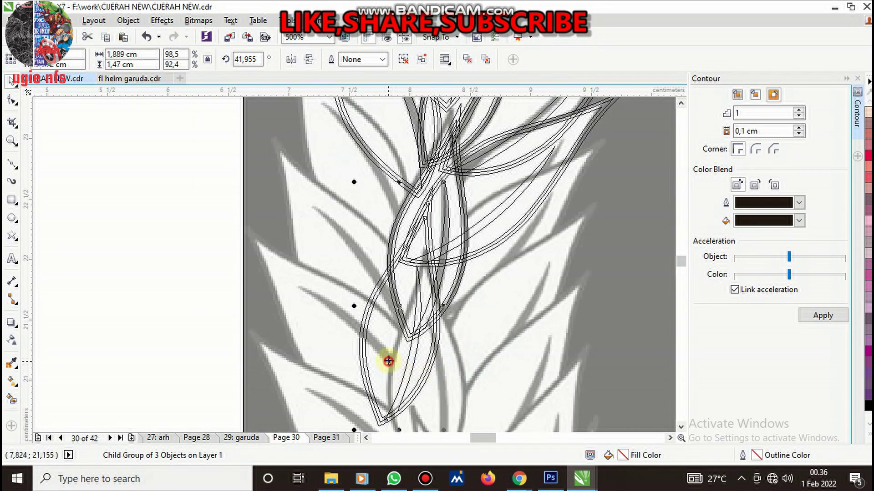
drag(388, 360, 412, 387)
click(413, 385)
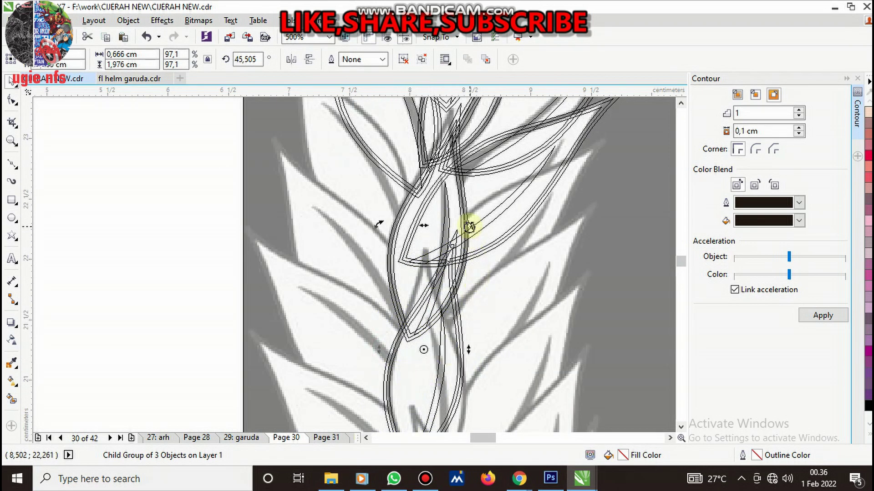
drag(469, 226, 438, 211)
scroll(444, 237, down, 1)
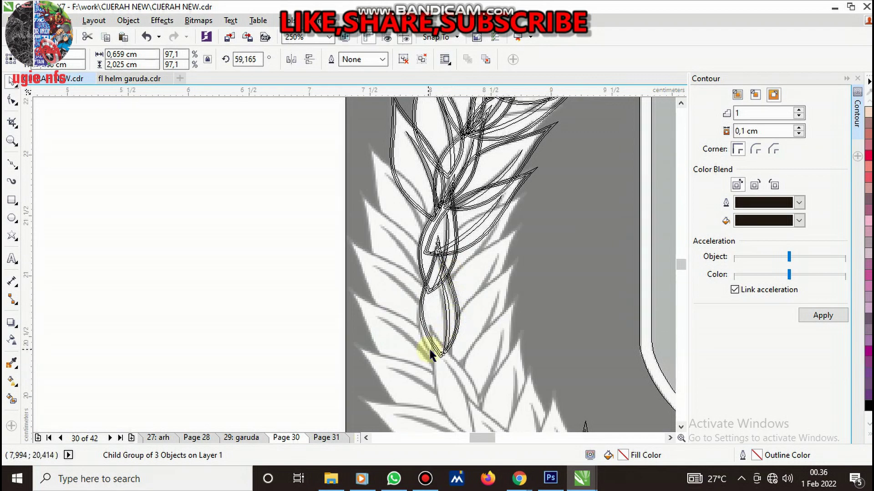
scroll(430, 352, up, 1)
click(435, 271)
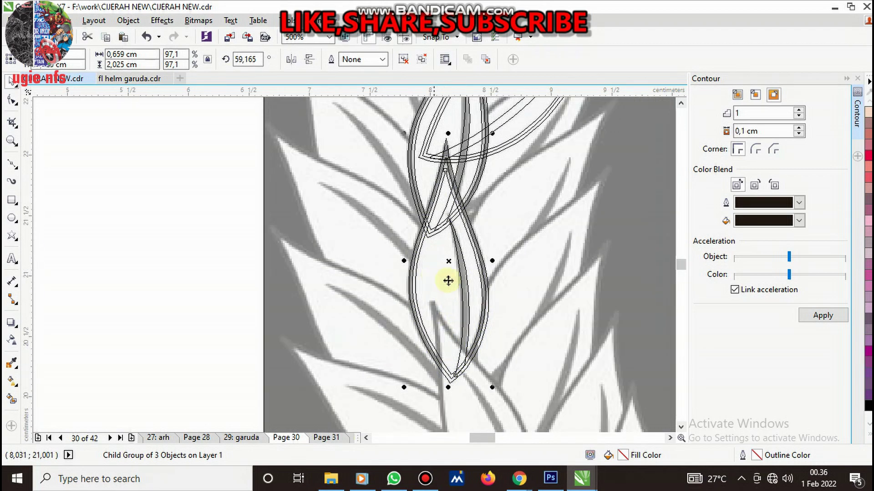
Move the whole leaf group down-left, rotate it to about 51°, and snap its tip onto a point
scroll(460, 277, down, 1)
scroll(470, 256, down, 2)
scroll(470, 251, up, 1)
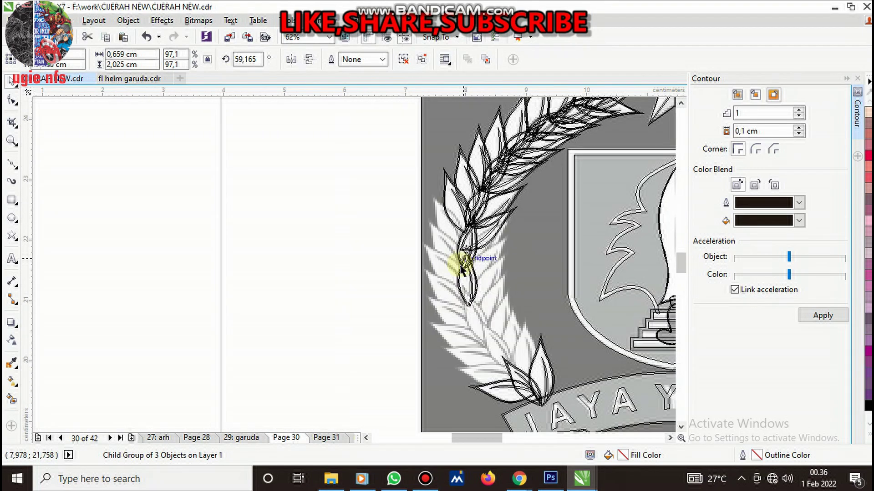
scroll(471, 248, up, 1)
scroll(472, 243, down, 1)
scroll(472, 246, up, 1)
click(441, 208)
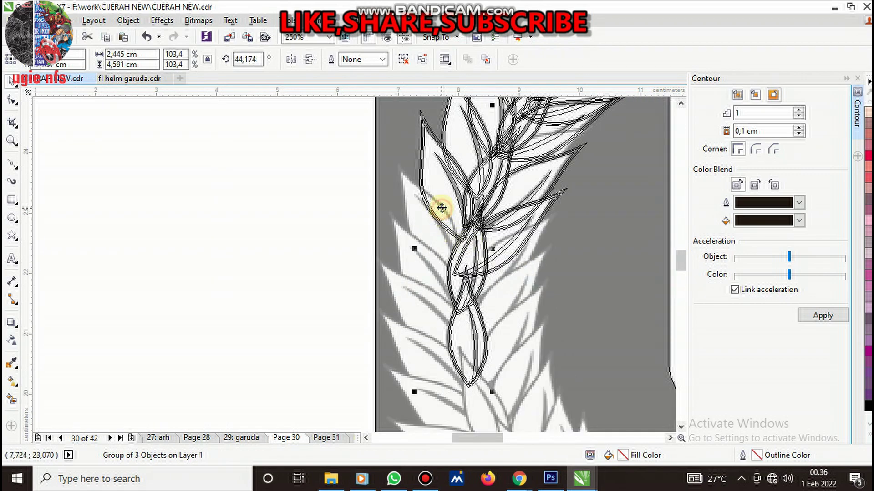
drag(405, 221, 386, 224)
key(ctrl+z)
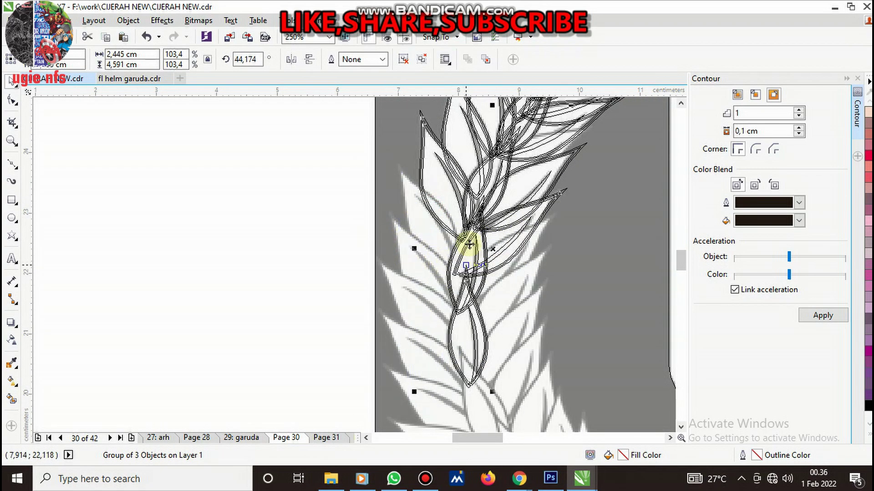
drag(441, 199, 424, 243)
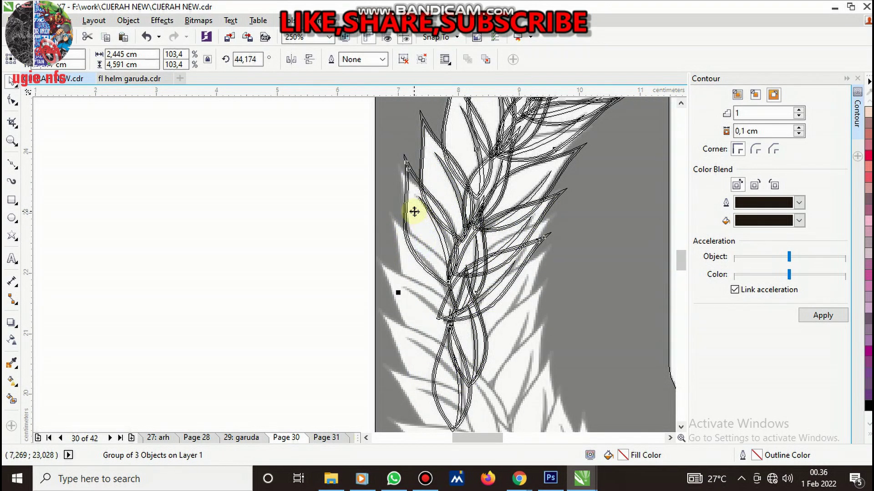
drag(554, 150, 483, 181)
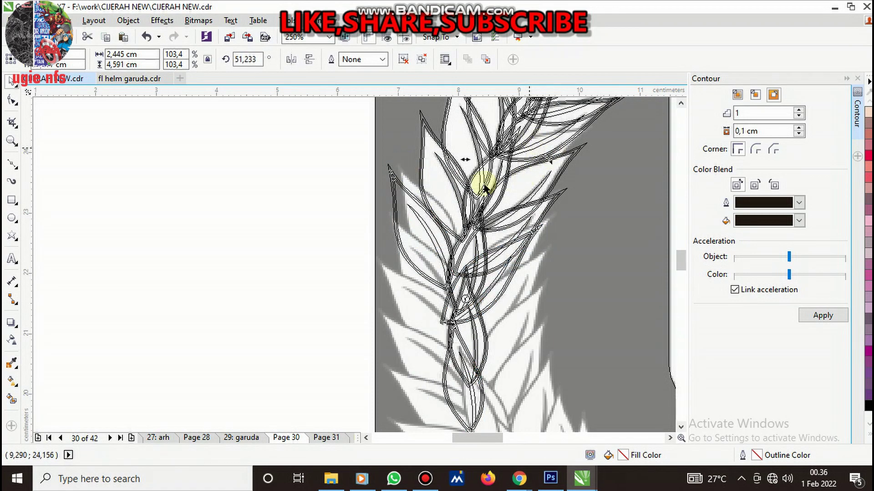
drag(414, 205, 414, 193)
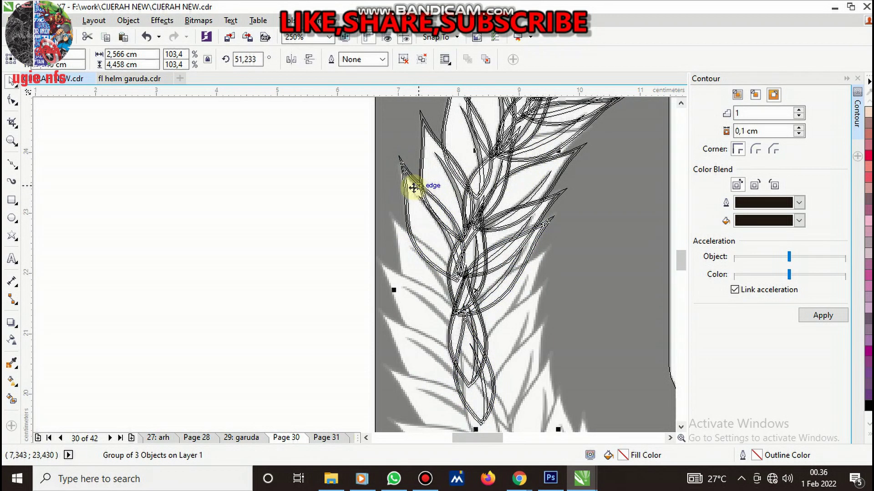
Shift the right leaf up and to the right, then zoom to inspect the lower wreath
scroll(414, 191, up, 2)
scroll(405, 190, down, 1)
scroll(404, 223, down, 1)
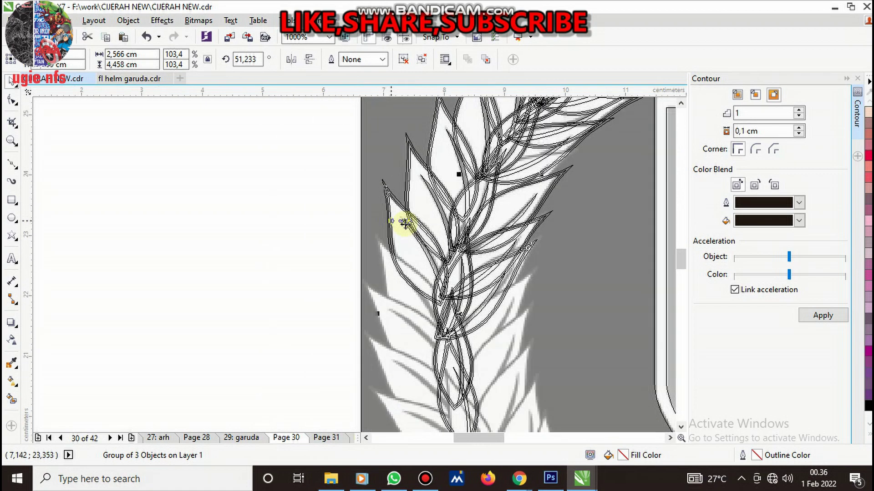
scroll(500, 295, up, 1)
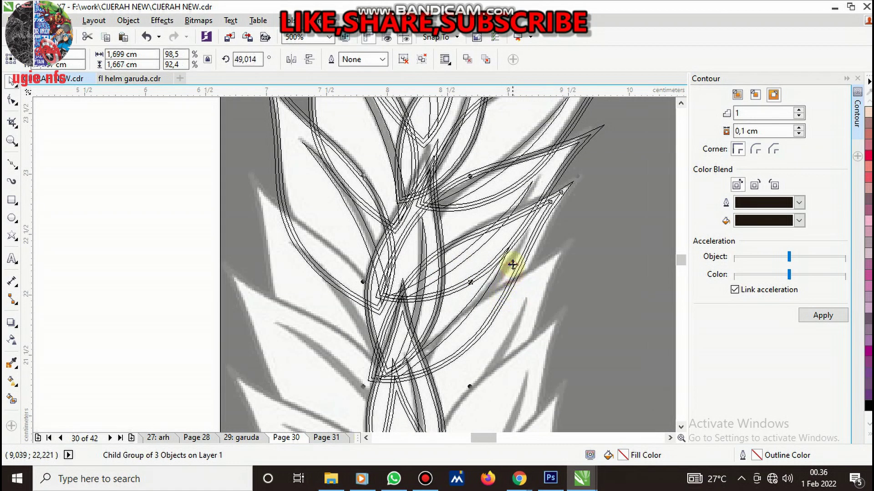
drag(509, 276, 526, 251)
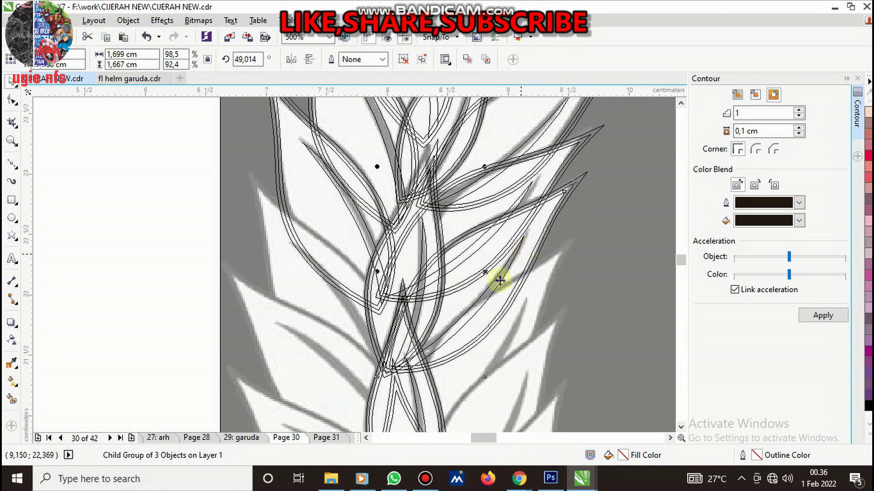
scroll(468, 316, down, 1)
scroll(452, 356, down, 2)
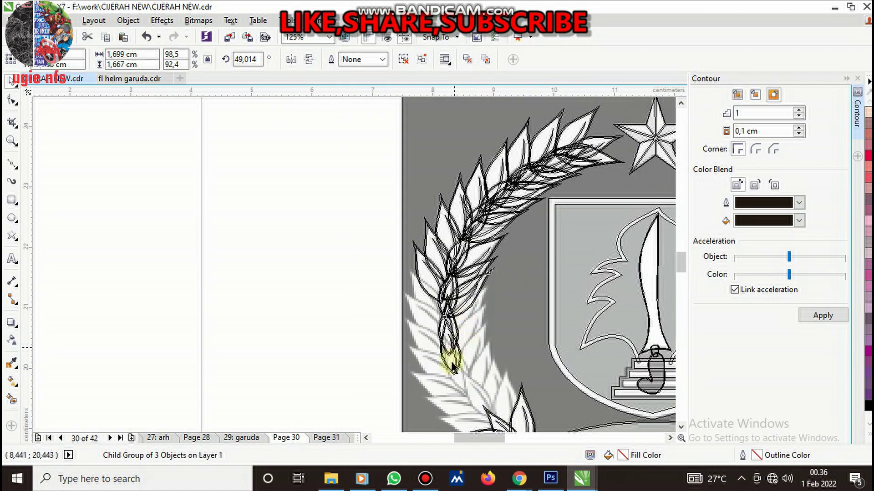
scroll(462, 367, up, 3)
scroll(464, 335, down, 2)
scroll(455, 351, up, 1)
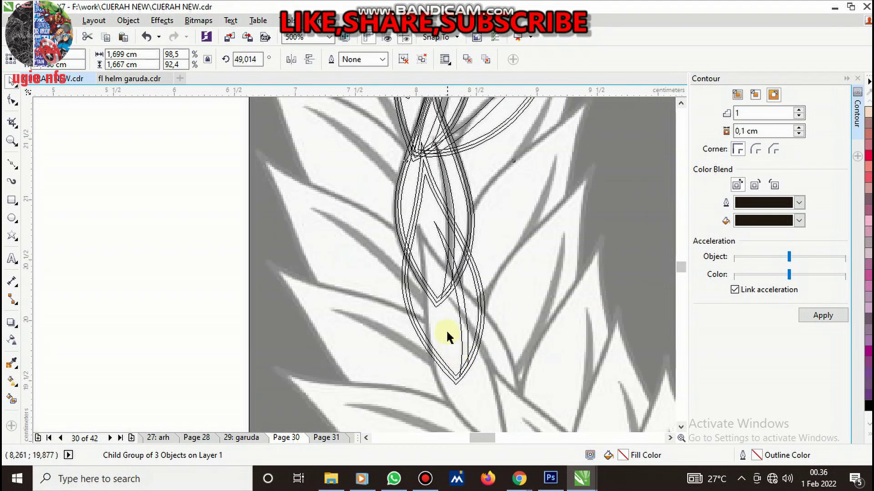
Move the lower leaf outline down-right onto its leaf and rotate it to about 78.7°
drag(441, 322, 452, 355)
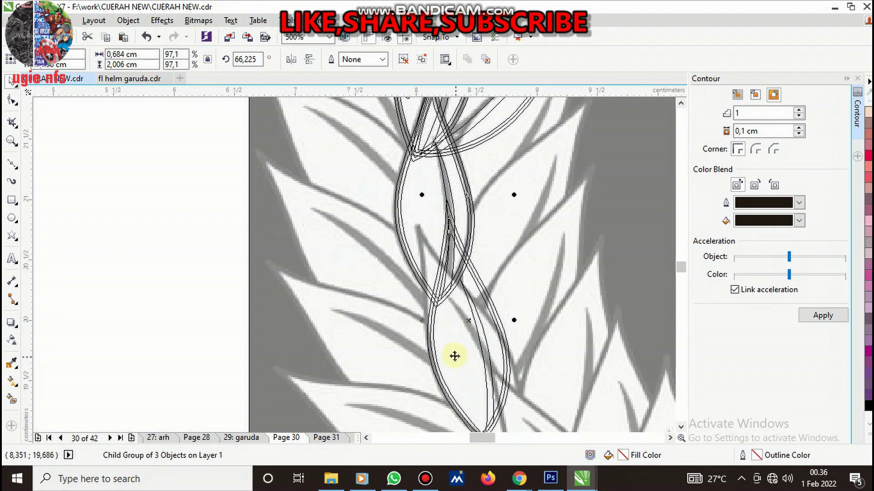
click(452, 355)
drag(515, 197, 485, 186)
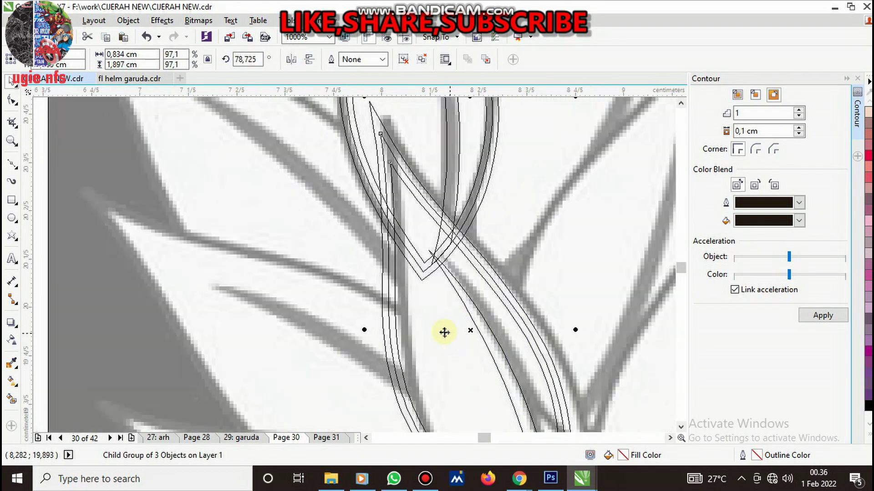
scroll(445, 328, up, 1)
scroll(439, 300, down, 1)
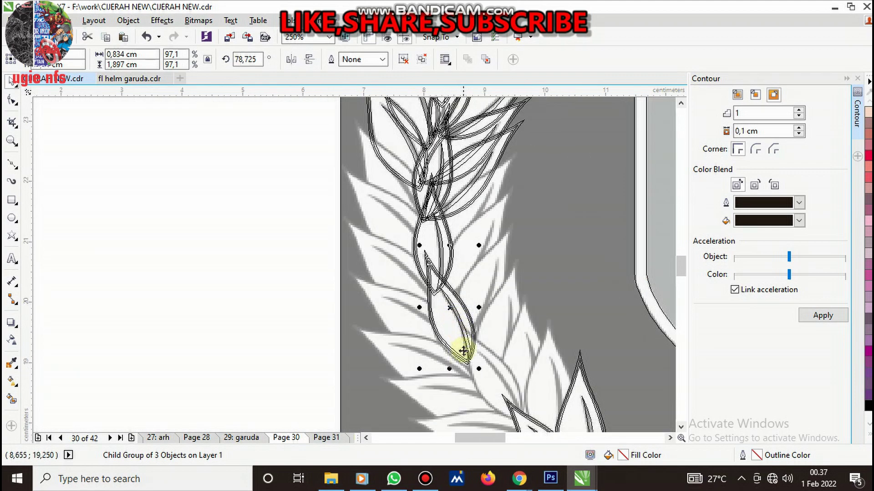
scroll(464, 347, down, 1)
scroll(468, 373, up, 2)
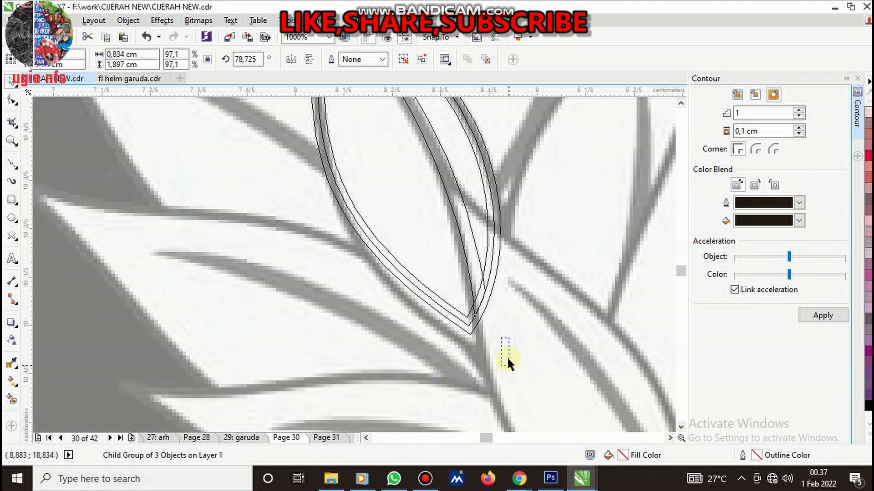
Enlarge the leaf outline group to 103% (0.885 × 2.013 cm), then deselect
drag(508, 362, 450, 283)
ctrl+click(455, 282)
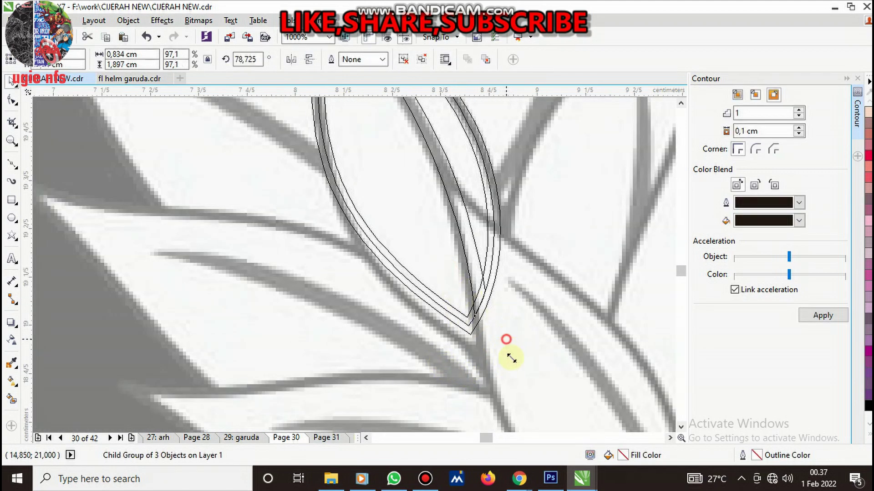
drag(510, 358, 474, 331)
scroll(480, 334, down, 2)
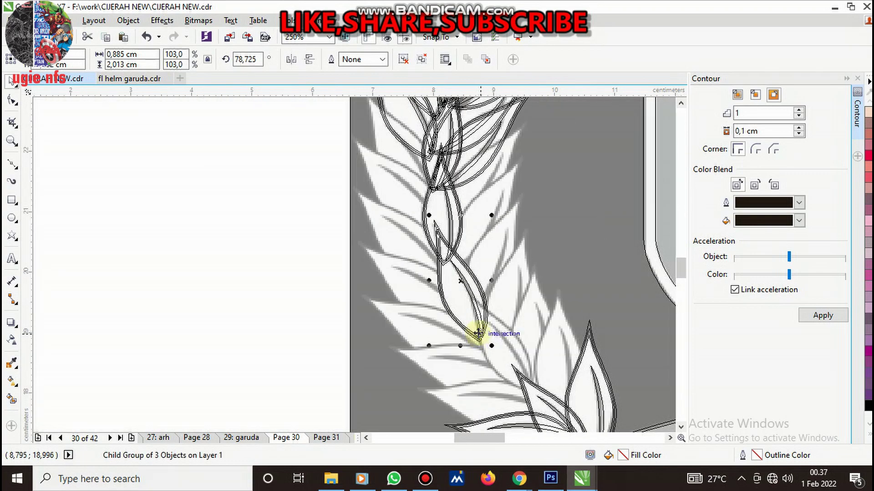
scroll(475, 328, down, 1)
scroll(464, 300, up, 1)
scroll(440, 292, down, 1)
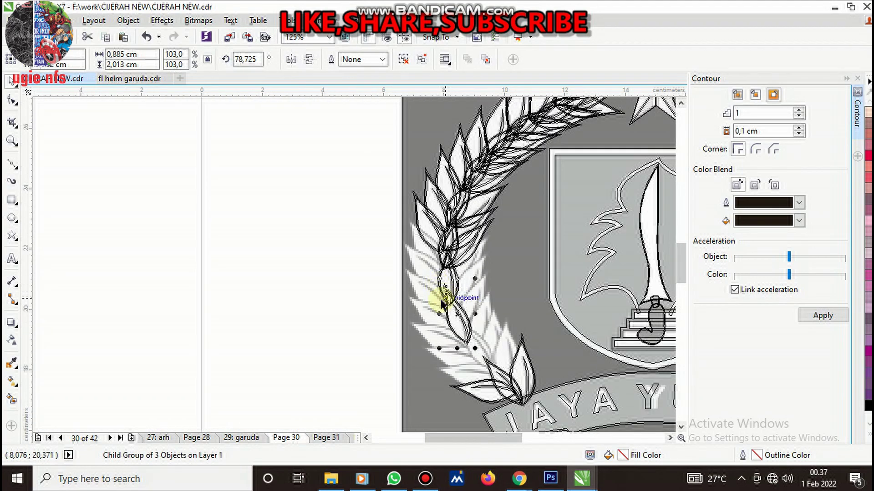
click(328, 302)
scroll(460, 238, up, 1)
Shift a wreath leaf group up-left and rotate it from 63.7° to 56.7°
click(437, 244)
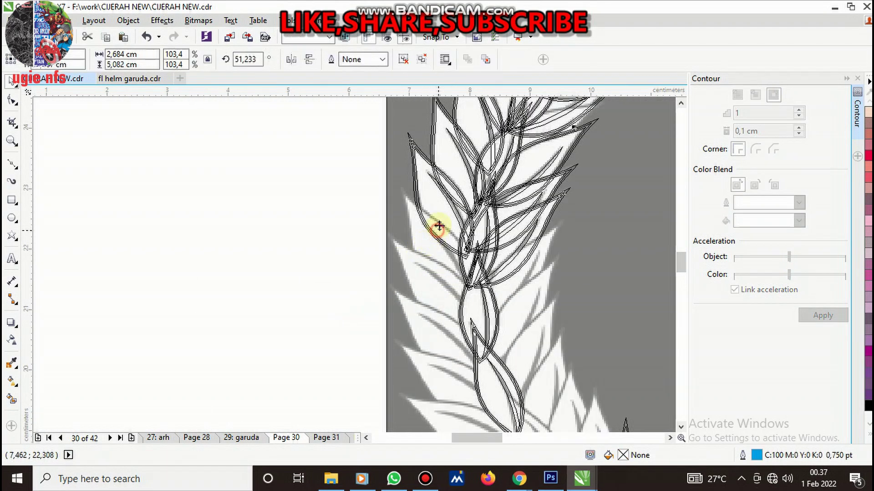
drag(437, 244, 425, 230)
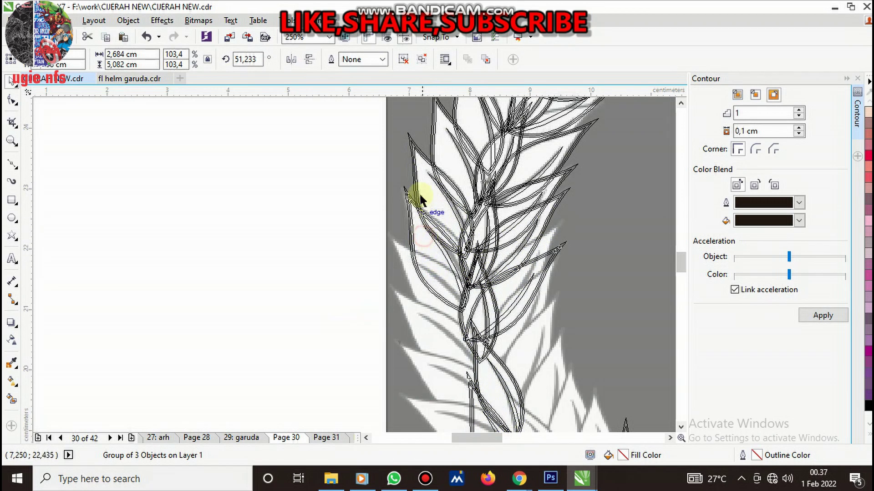
scroll(468, 244, down, 1)
scroll(494, 300, up, 1)
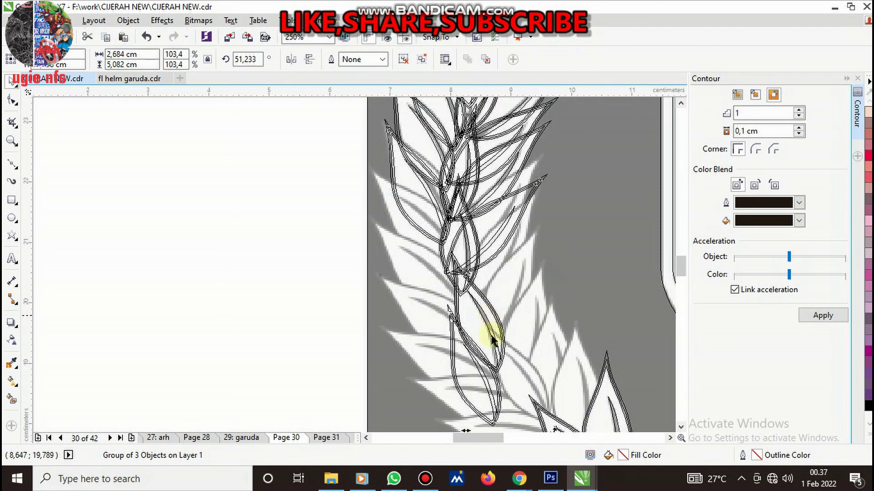
scroll(524, 337, down, 1)
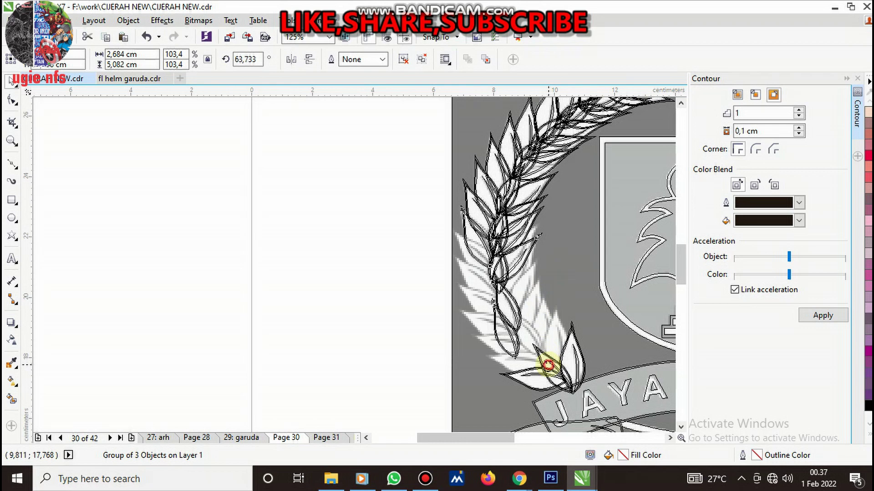
drag(548, 364, 552, 357)
scroll(522, 244, up, 1)
scroll(513, 255, up, 1)
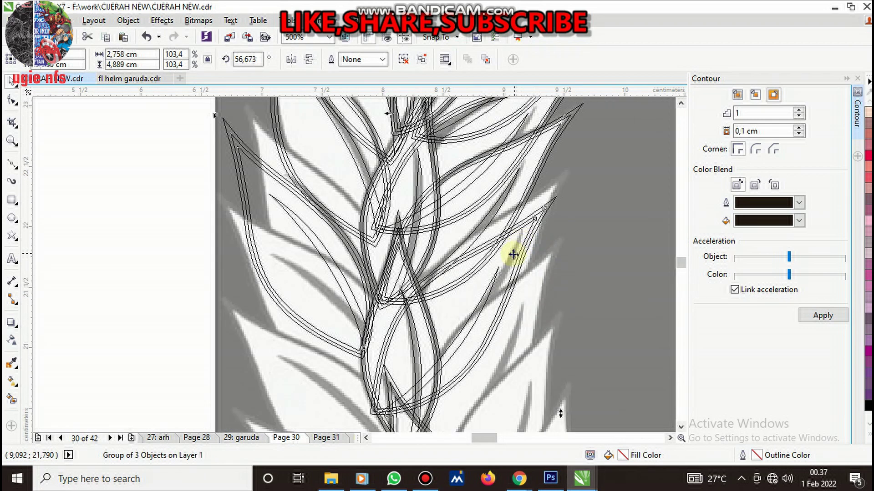
Nudge two individual leaves inside the group up and to the right
ctrl+click(514, 255)
drag(511, 250, 529, 221)
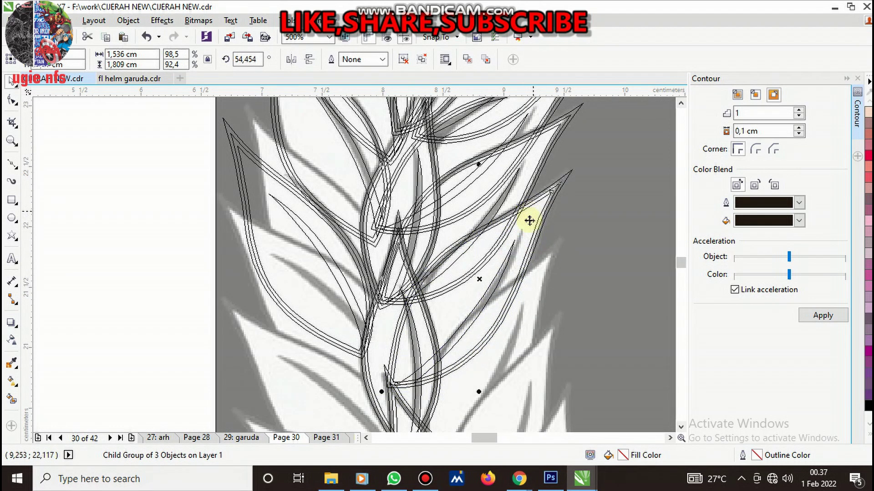
ctrl+click(259, 182)
drag(260, 181, 279, 155)
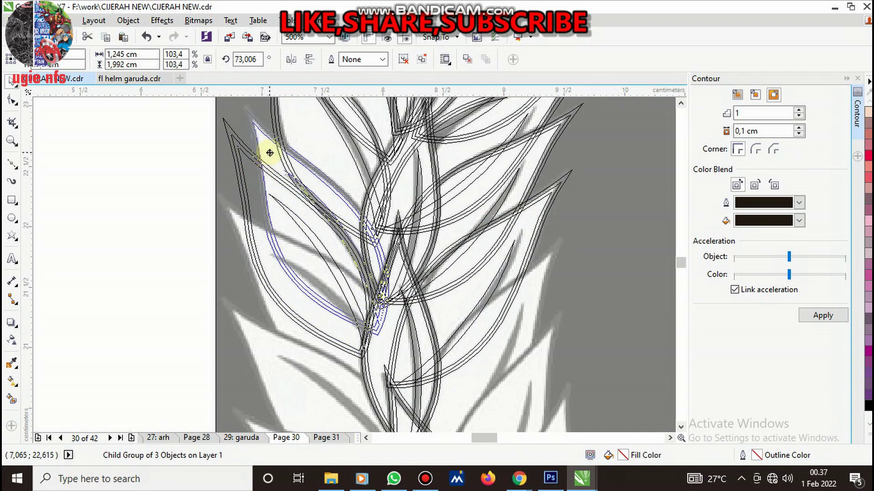
scroll(338, 211, down, 2)
scroll(360, 283, up, 1)
scroll(332, 270, up, 1)
Move the lower leaf onto its traced leaf, rotate it slightly, and select the nine-object group
ctrl+click(329, 270)
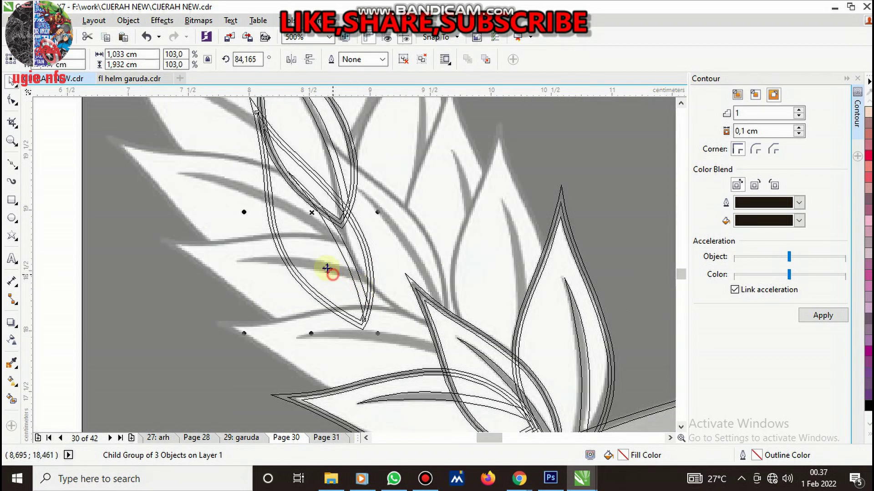
mouse_move(329, 269)
mouse_down()
mouse_move(371, 271)
mouse_move(410, 287)
mouse_up()
click(411, 288)
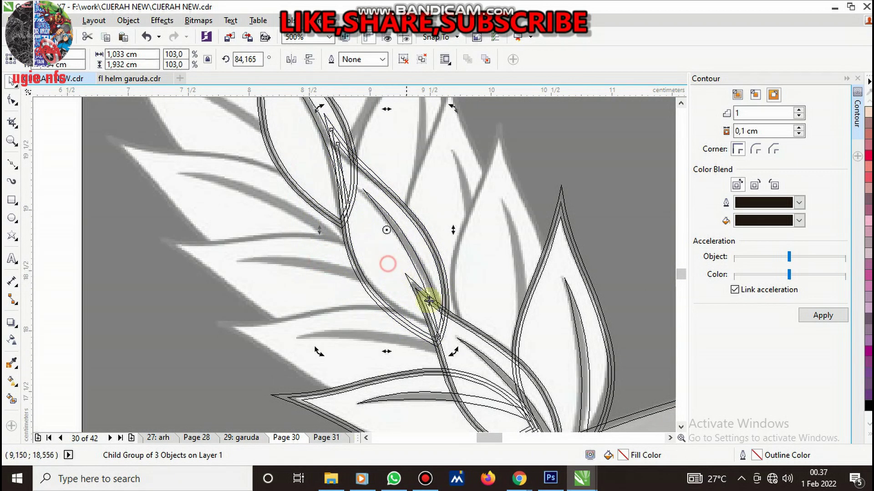
drag(455, 352, 443, 326)
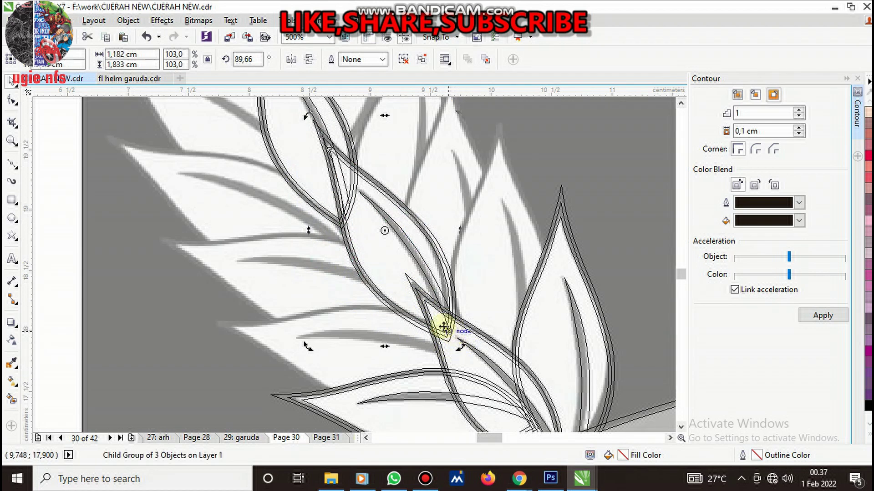
click(472, 368)
Bring the leaf group to the front of its layer with Order > To Front of Layer
right_click(473, 364)
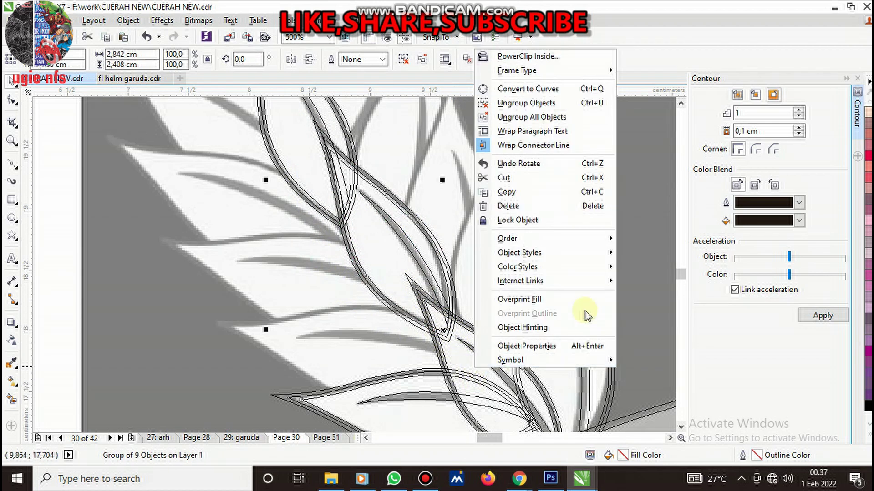
click(230, 269)
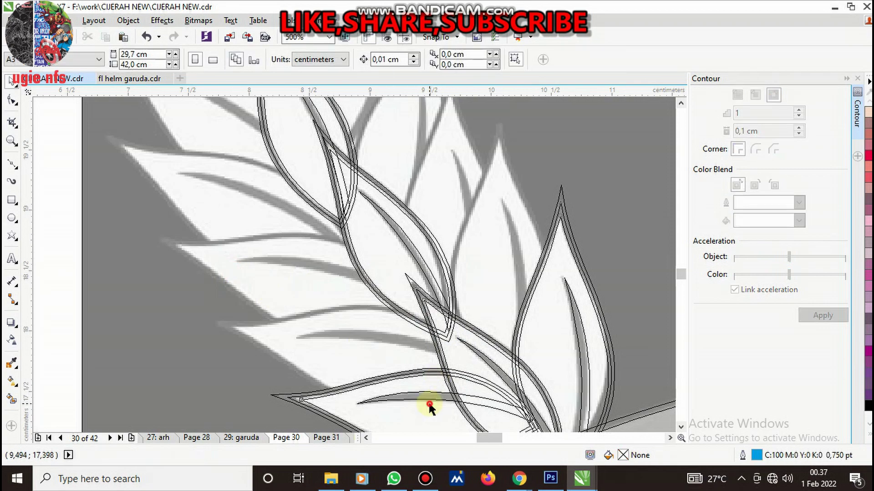
click(410, 407)
right_click(409, 407)
mouse_move(478, 280)
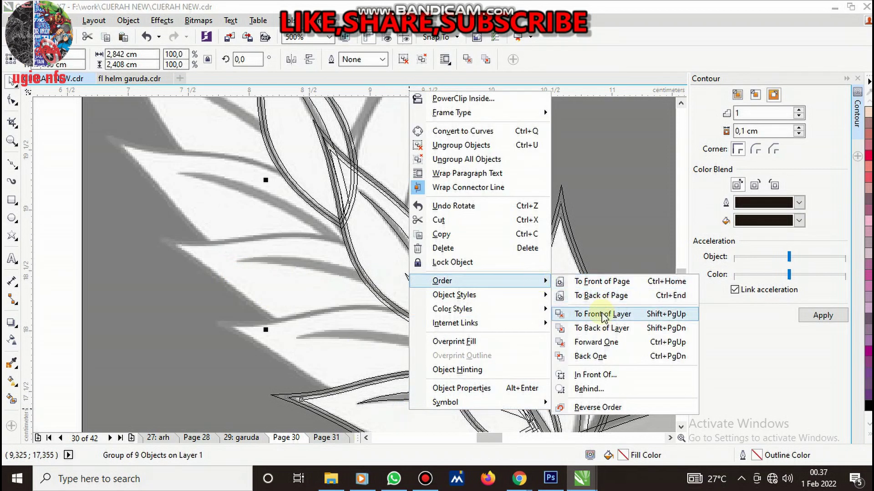
click(598, 312)
scroll(403, 283, down, 3)
scroll(414, 300, down, 2)
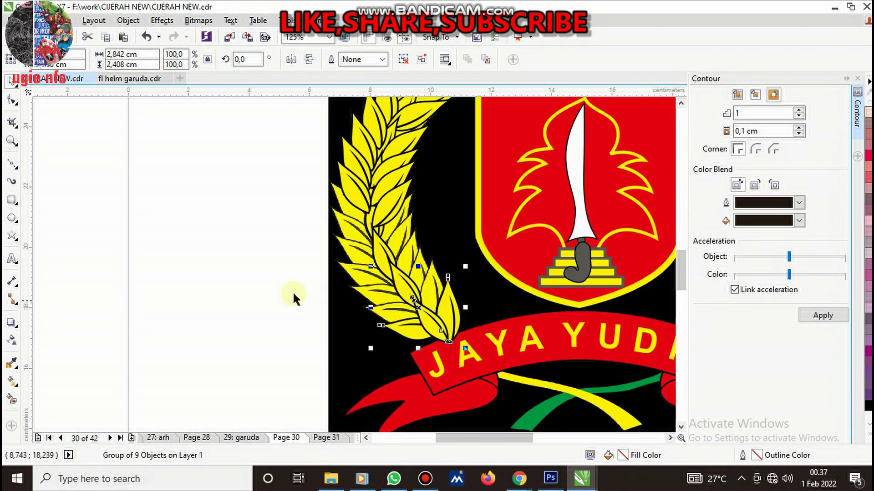
Review the yellow black-outlined wreath on black, then select a three-object leaf group
click(253, 282)
scroll(381, 215, up, 3)
scroll(380, 215, up, 2)
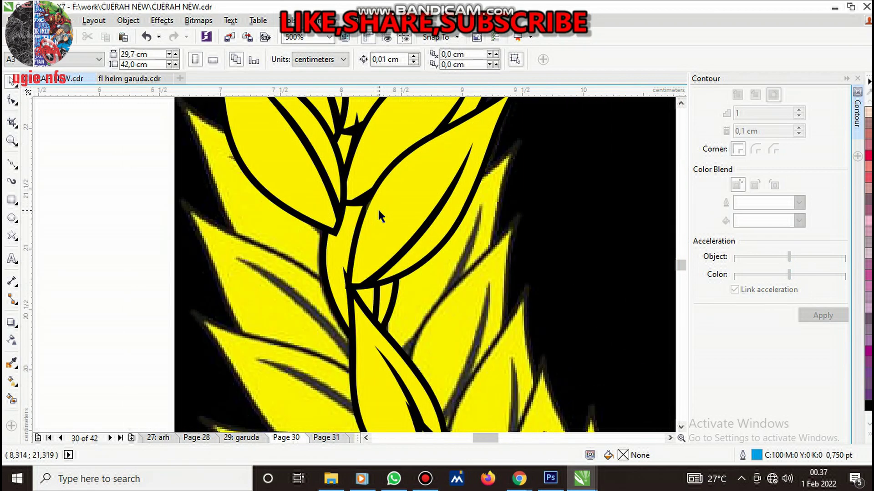
scroll(378, 210, down, 3)
scroll(381, 264, up, 1)
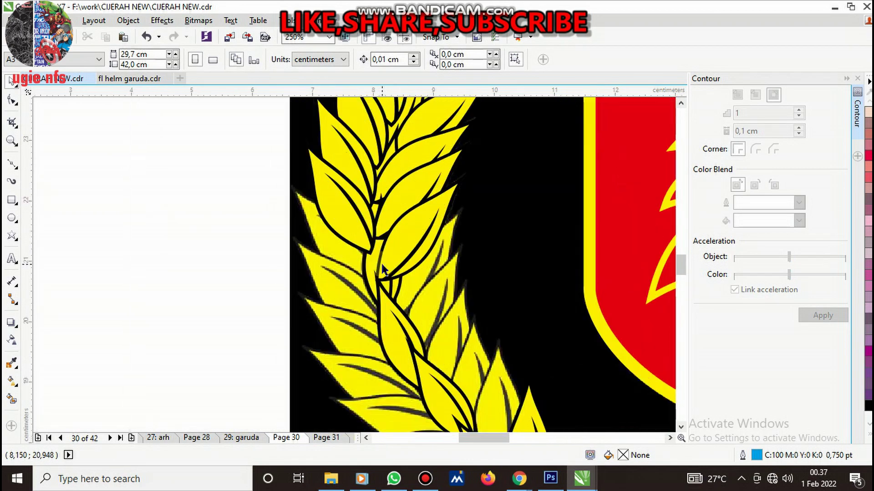
scroll(391, 257, down, 2)
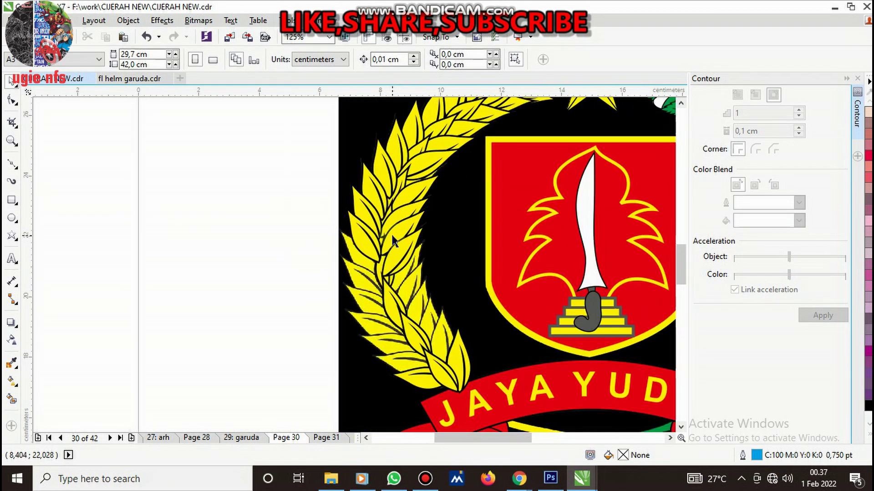
click(394, 310)
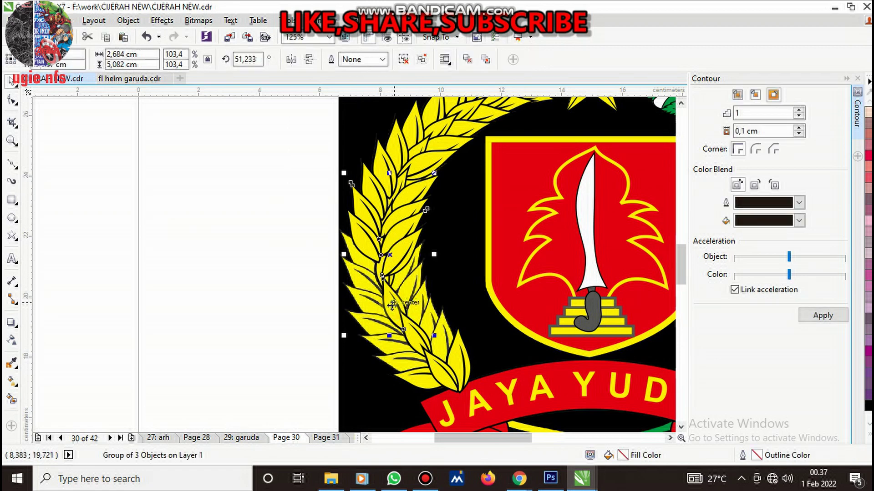
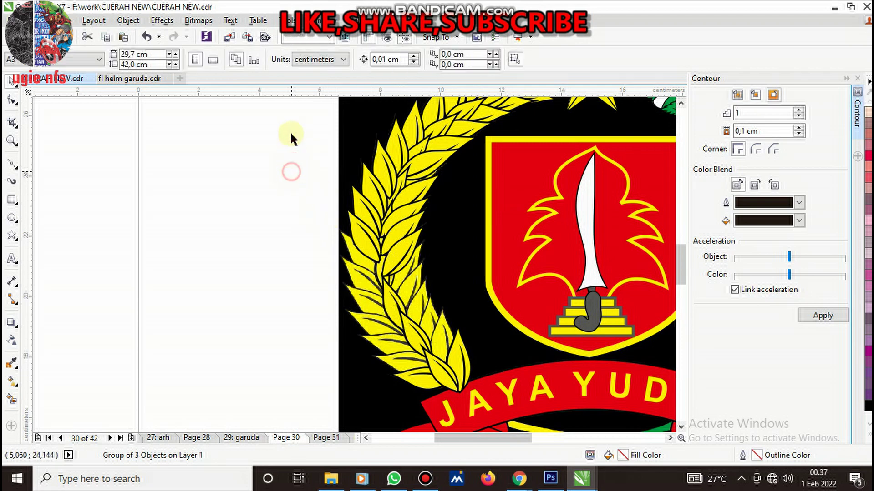
Copy the left wreath branch onto the white page as a trial, then undo it
drag(289, 121, 480, 367)
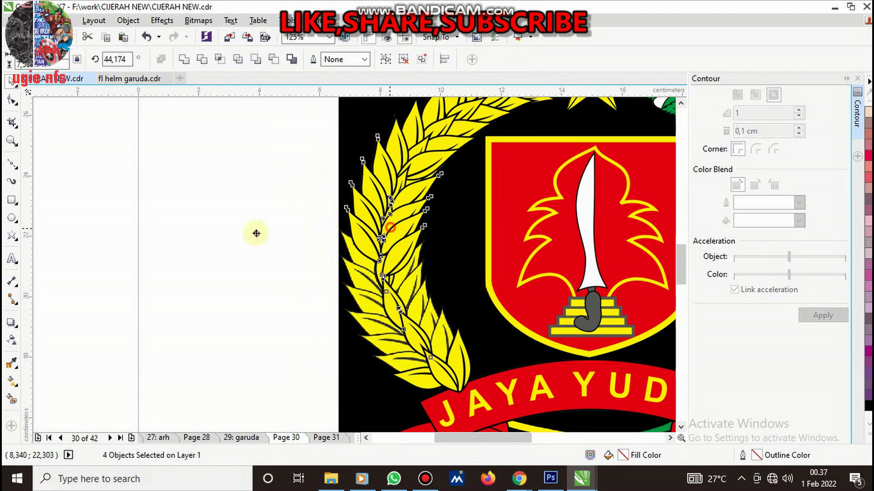
drag(392, 252, 241, 251)
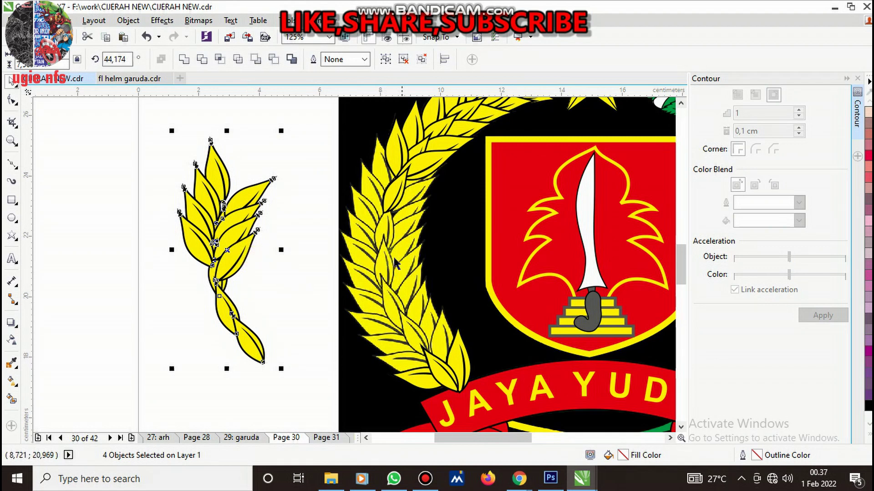
drag(392, 200, 320, 189)
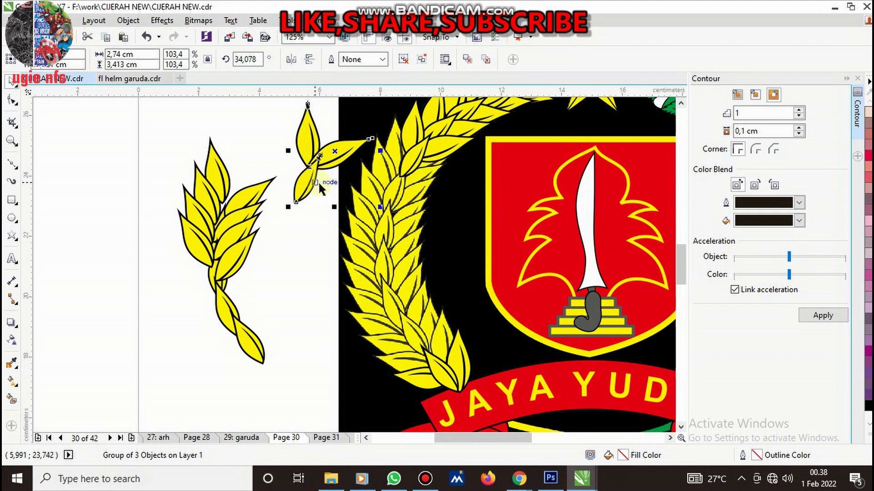
key(ctrl+z)
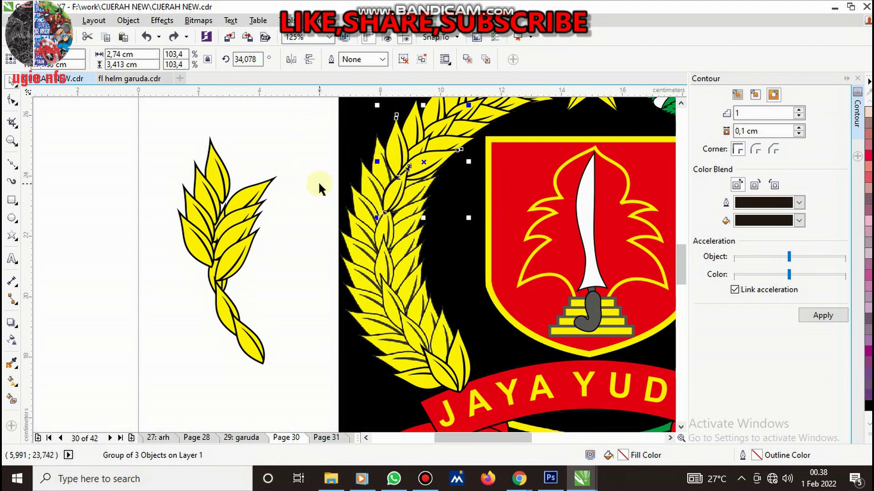
key(ctrl+z)
click(214, 227)
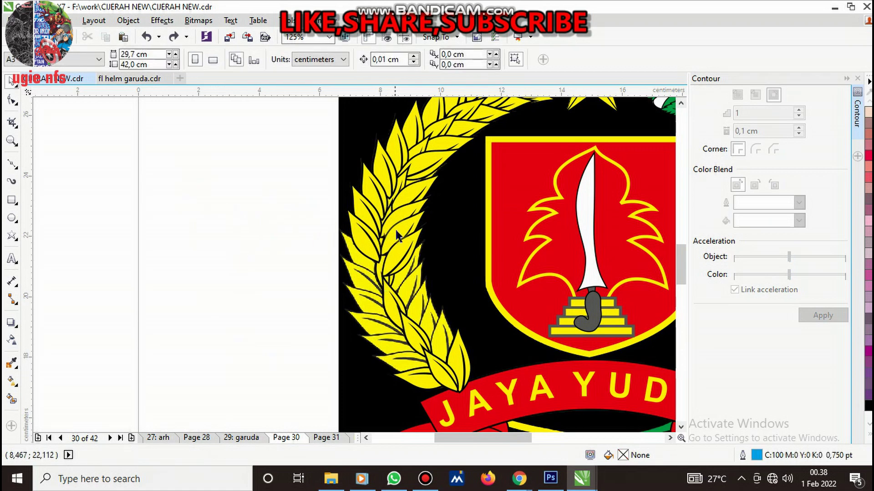
Shift one wreath leaf group right onto the stem, snapping toward the shield
click(395, 233)
right_click(396, 233)
click(292, 205)
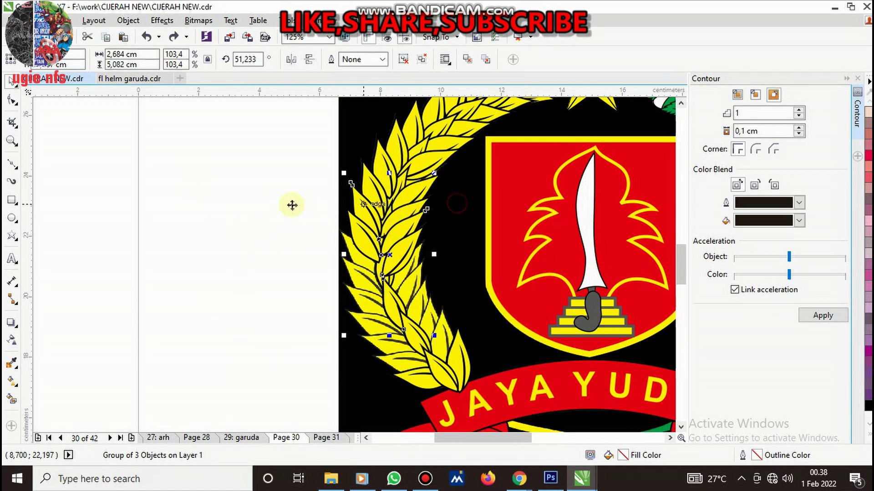
click(236, 202)
click(407, 210)
drag(408, 210, 441, 218)
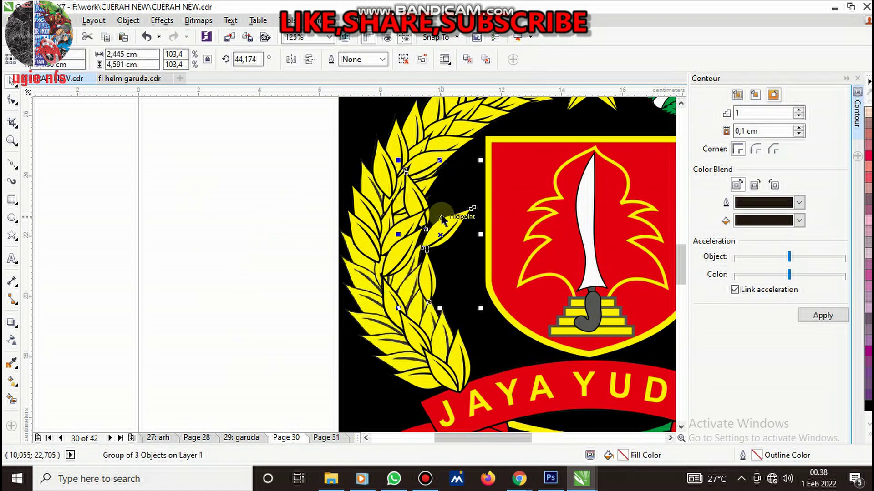
Undo the leaf shift, zoom in, and ungroup a leaf group near the shield
key(ctrl+z)
scroll(468, 221, up, 3)
scroll(415, 210, down, 3)
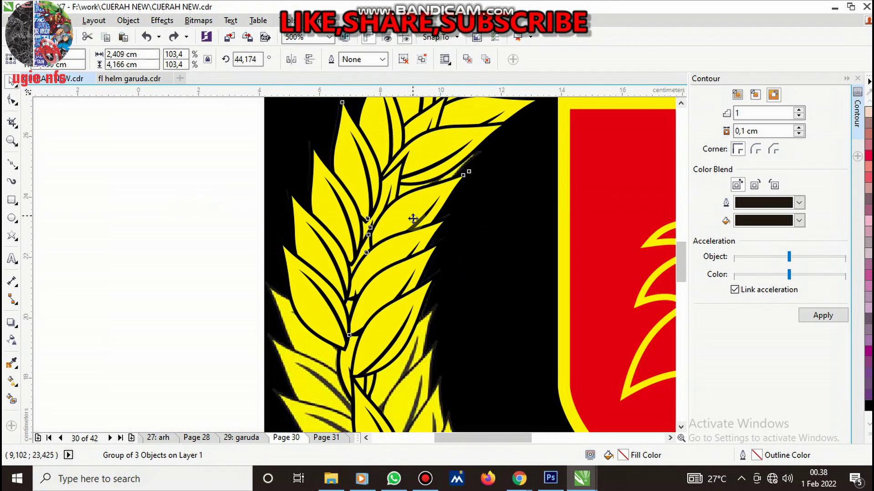
scroll(416, 212, up, 2)
scroll(412, 216, up, 1)
scroll(412, 220, down, 1)
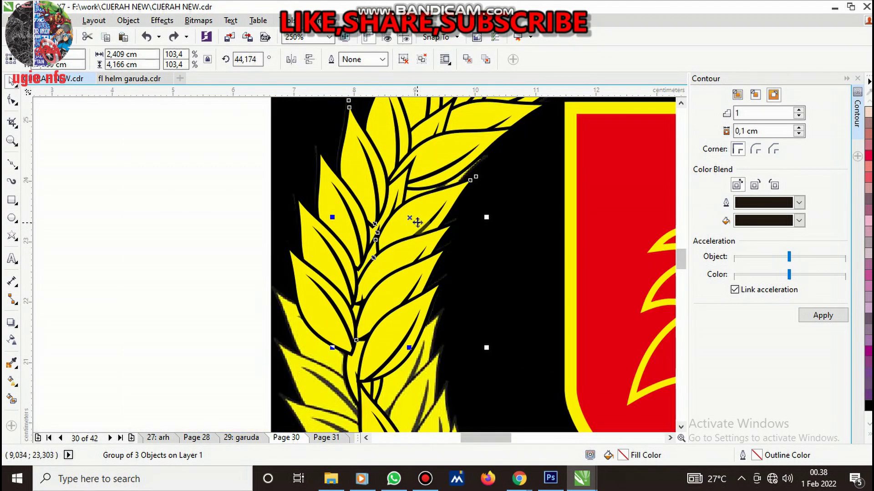
right_click(417, 219)
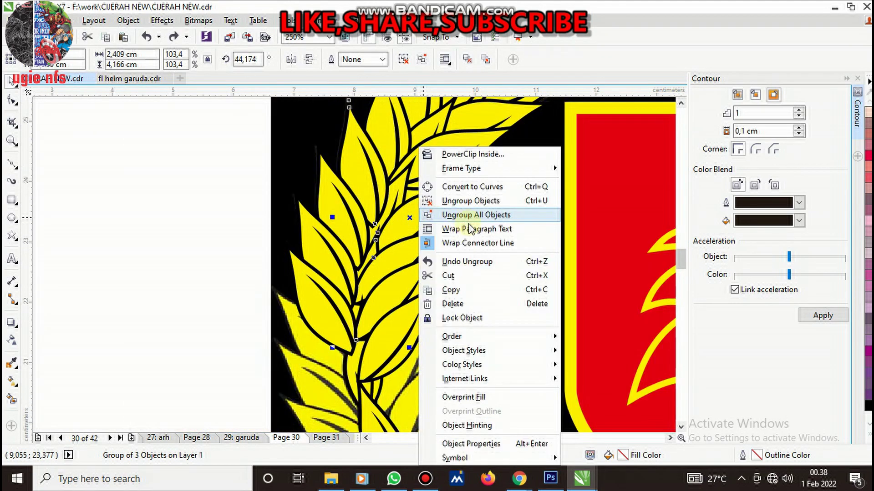
click(470, 206)
Try moving another leaf group and revert it, leaving the leaves unchanged
click(336, 196)
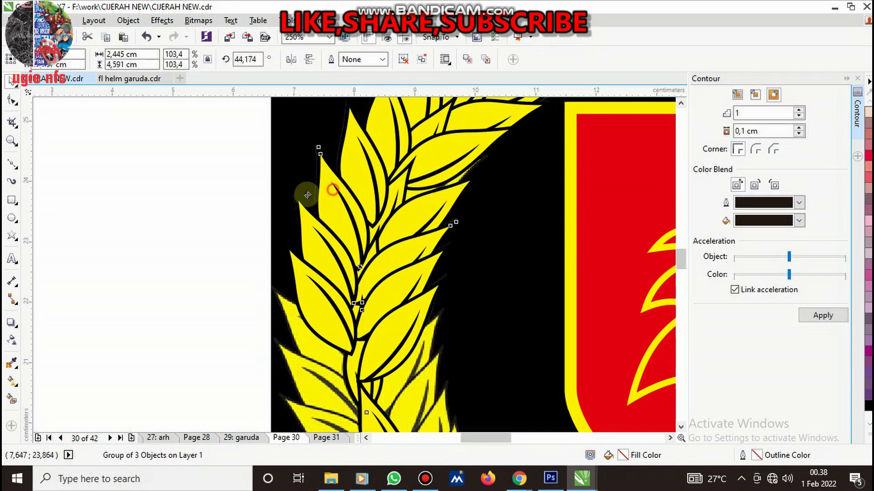
drag(310, 191, 377, 233)
key(ctrl+z)
right_click(329, 147)
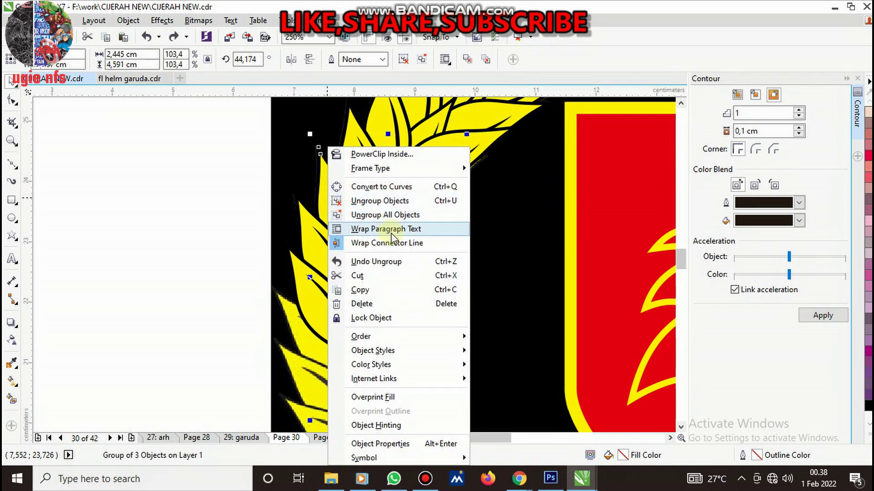
click(375, 201)
click(211, 223)
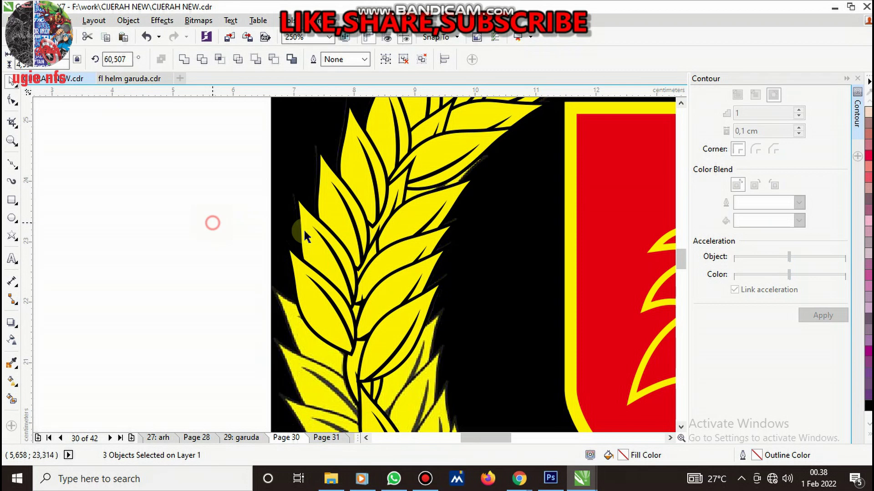
click(374, 242)
right_click(374, 242)
mouse_move(408, 336)
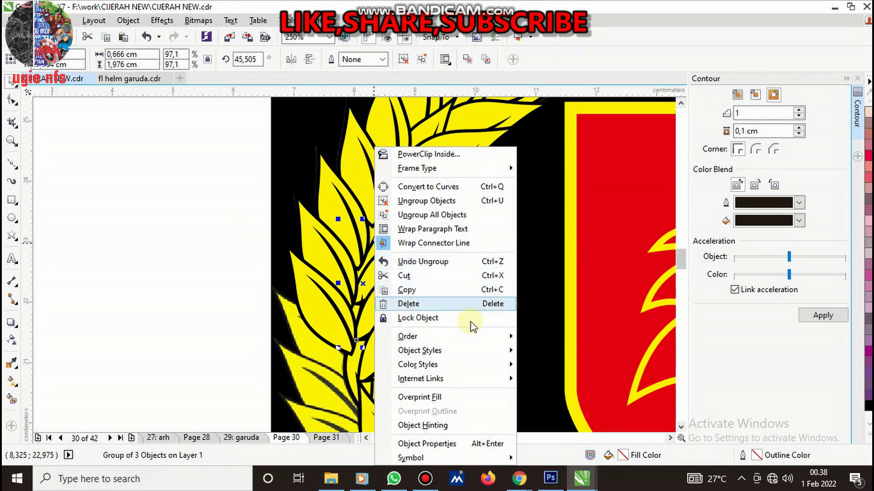
click(199, 229)
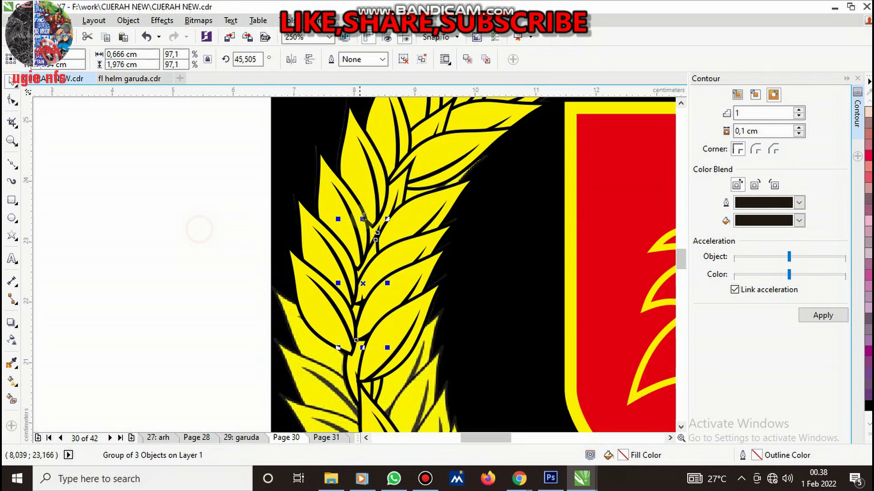
Bring the larger upper leaf group to the front of its layer and ungroup it
click(396, 191)
right_click(397, 189)
mouse_move(431, 335)
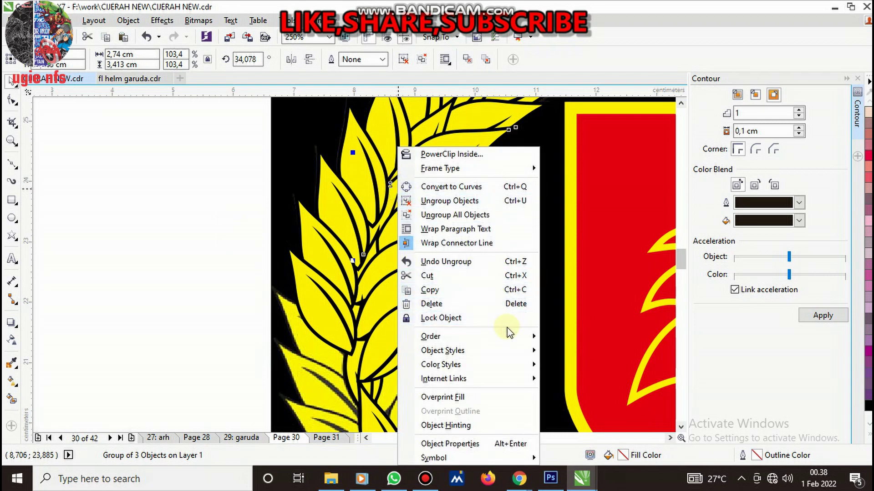
click(568, 366)
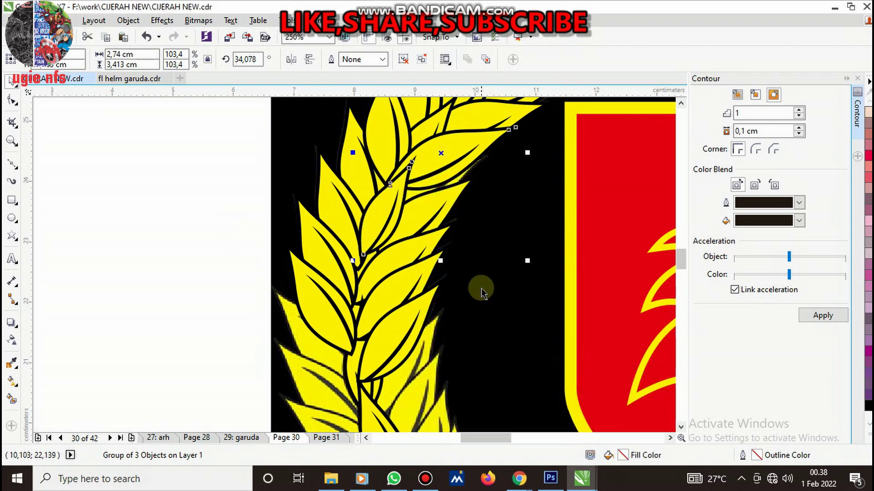
right_click(400, 184)
click(450, 199)
click(193, 200)
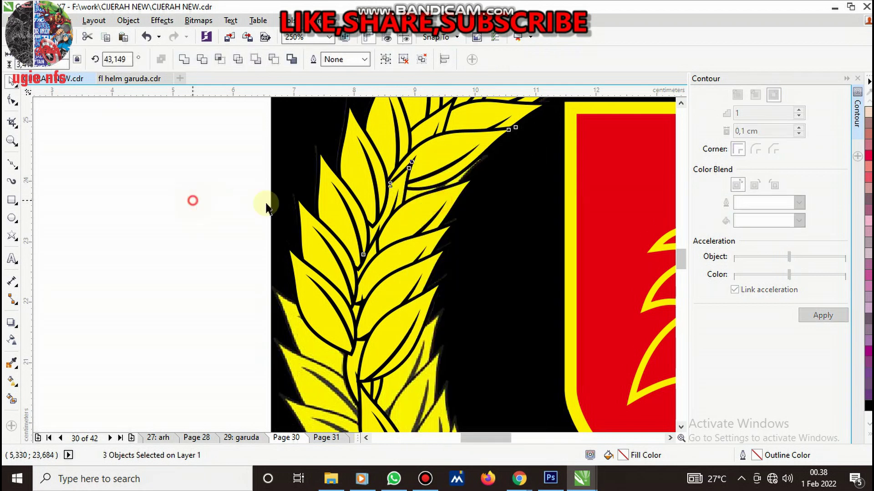
click(395, 187)
Bring the selected upper leaf group in front of the black shape
right_click(396, 187)
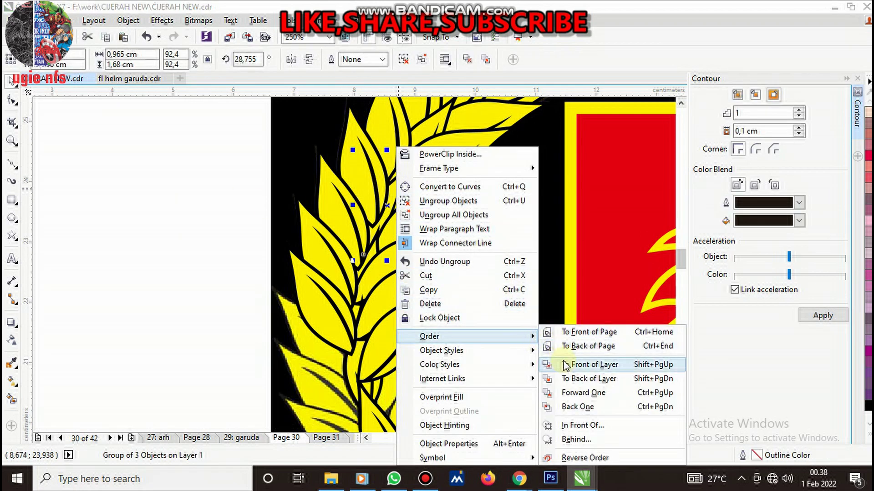
click(566, 366)
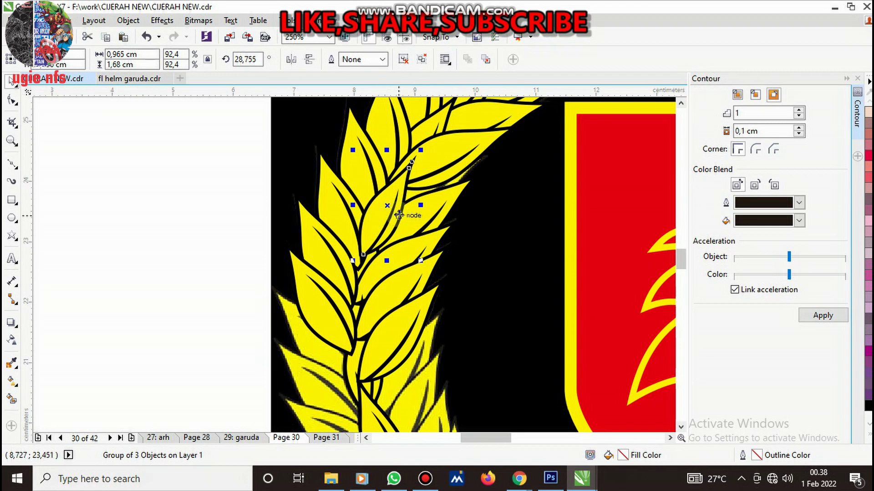
scroll(399, 215, down, 2)
scroll(396, 205, up, 2)
Snap the top-left leaf group to the right and ungroup it
click(311, 181)
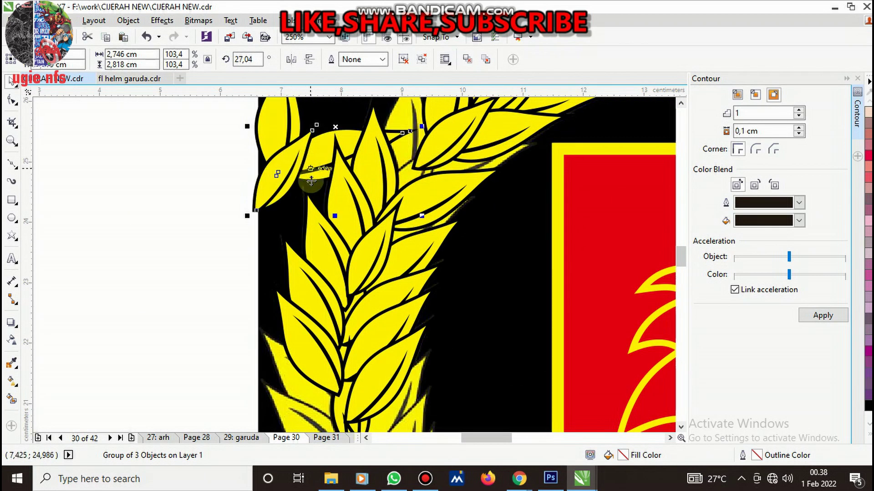
drag(341, 195, 388, 206)
click(201, 170)
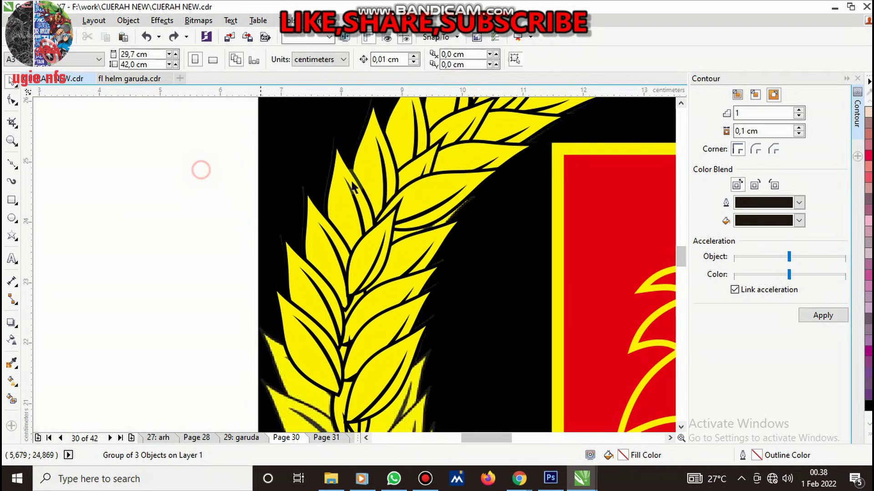
click(419, 169)
right_click(419, 172)
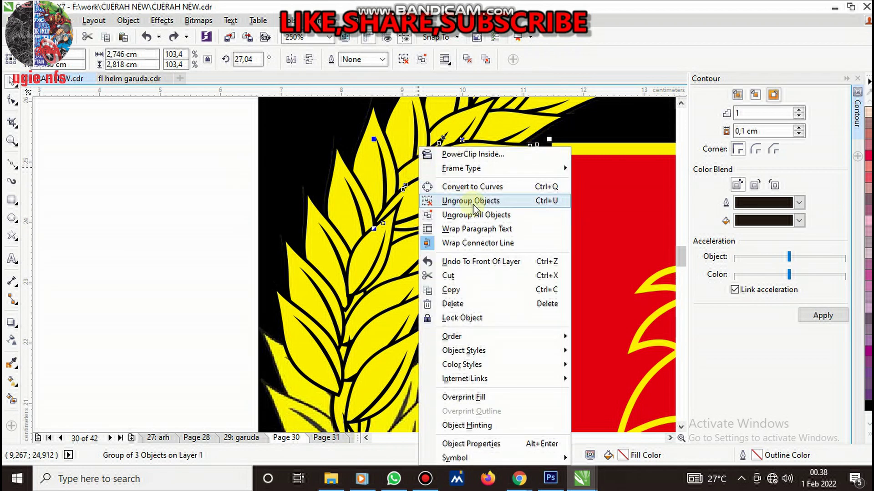
click(471, 200)
Restack two single leaves, bringing the lower one to the front of its layer
click(239, 167)
click(408, 166)
right_click(408, 166)
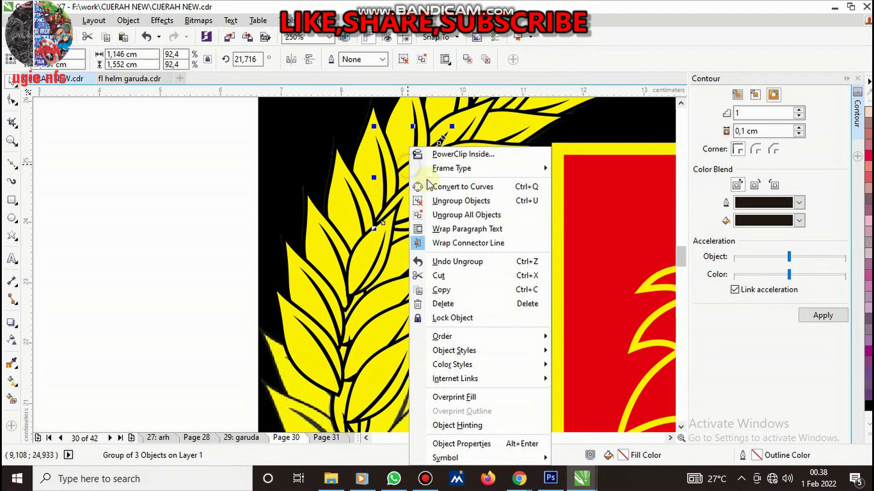
mouse_move(442, 336)
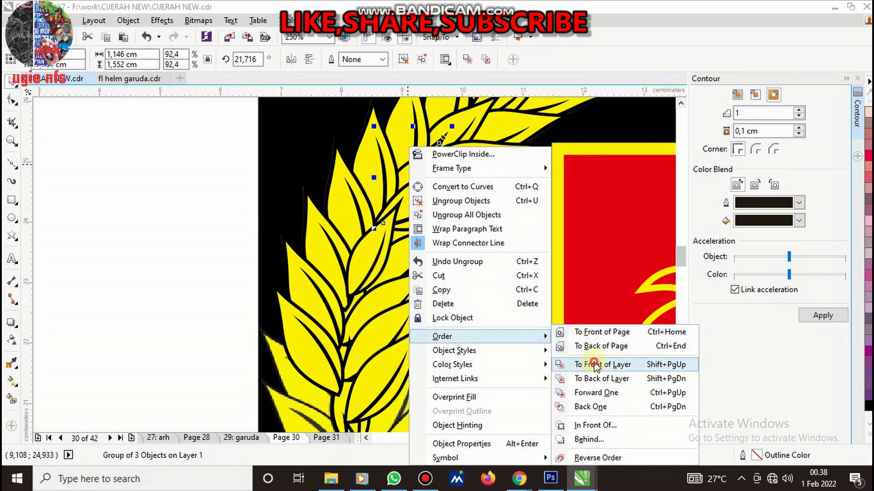
click(592, 364)
click(224, 253)
click(373, 257)
right_click(373, 257)
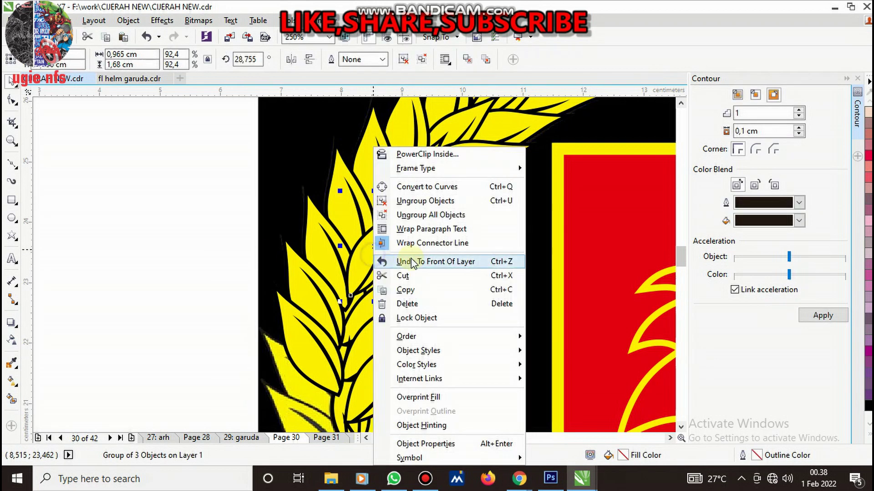
click(575, 364)
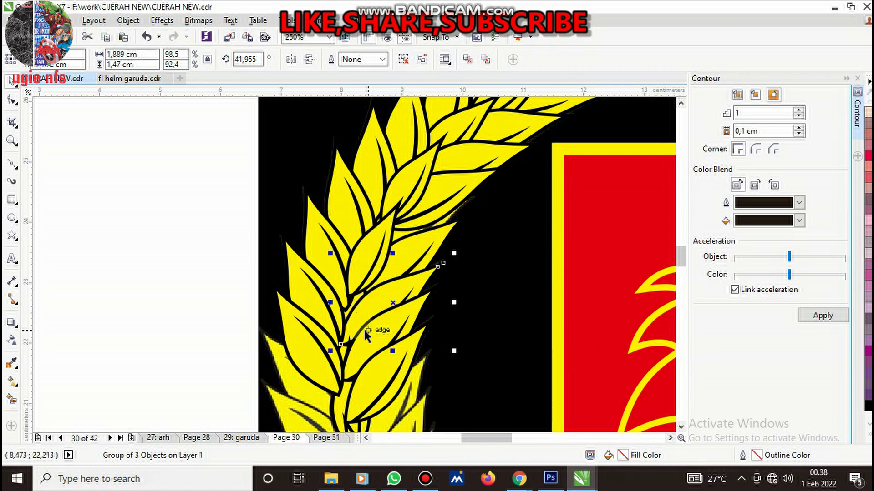
Move the black stroke shape at the wreath base to the front
scroll(354, 327, up, 1)
scroll(359, 330, up, 1)
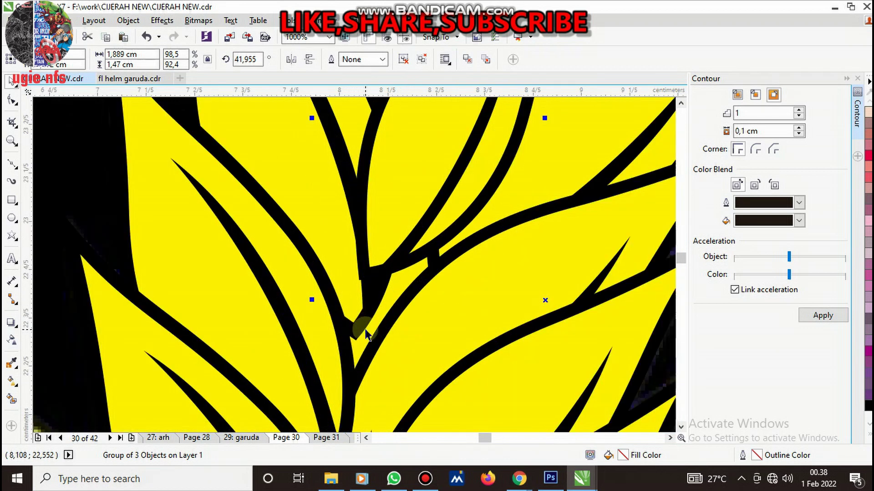
right_click(365, 337)
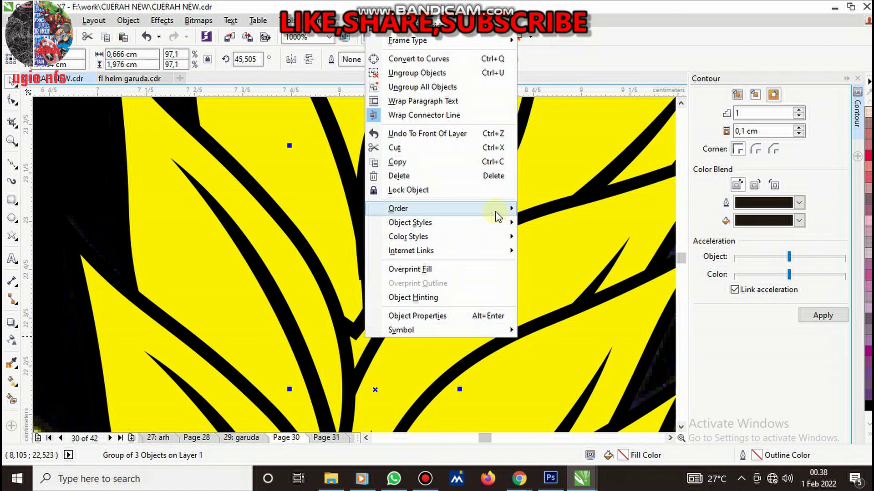
click(559, 241)
scroll(422, 231, down, 1)
scroll(391, 255, down, 1)
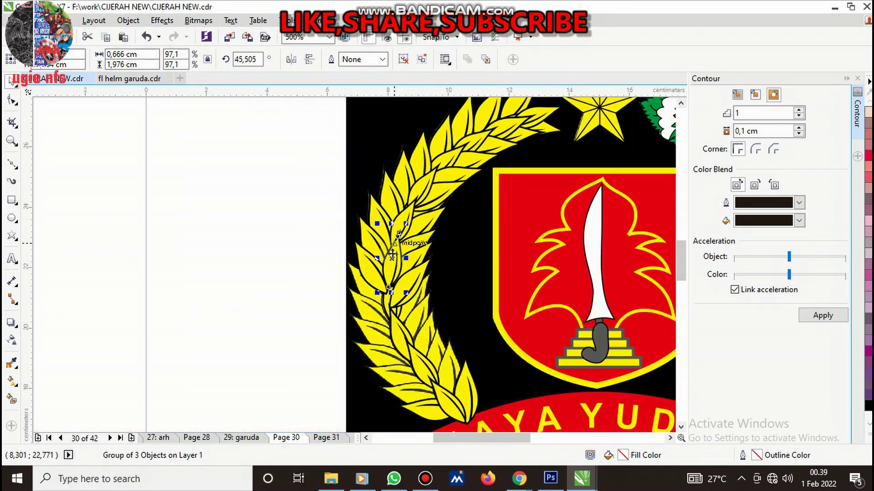
scroll(374, 329, up, 1)
Bring a lower leaf group to the front and send another leaf to the back of the page
click(364, 318)
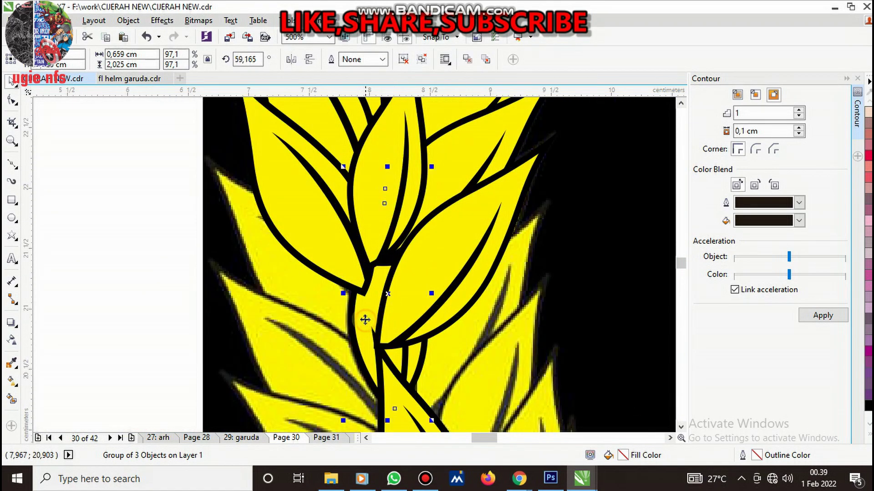
right_click(365, 319)
mouse_move(399, 191)
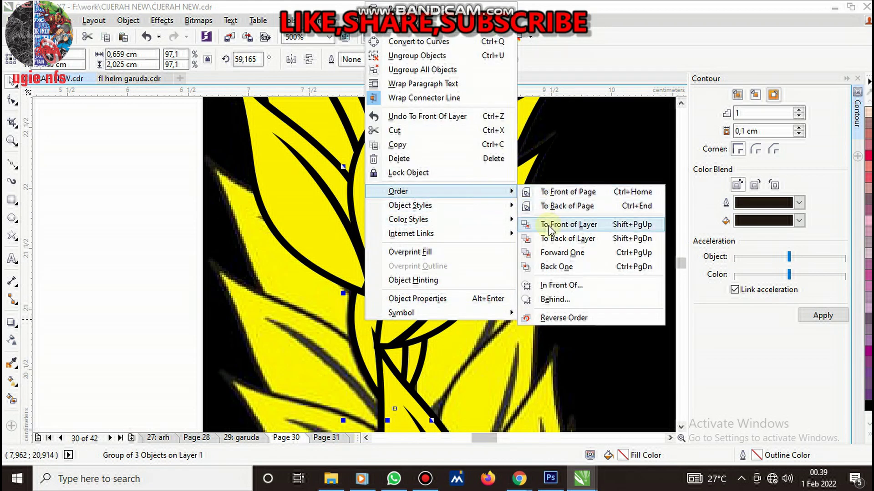
click(548, 222)
scroll(421, 324, down, 1)
scroll(421, 324, up, 1)
right_click(419, 328)
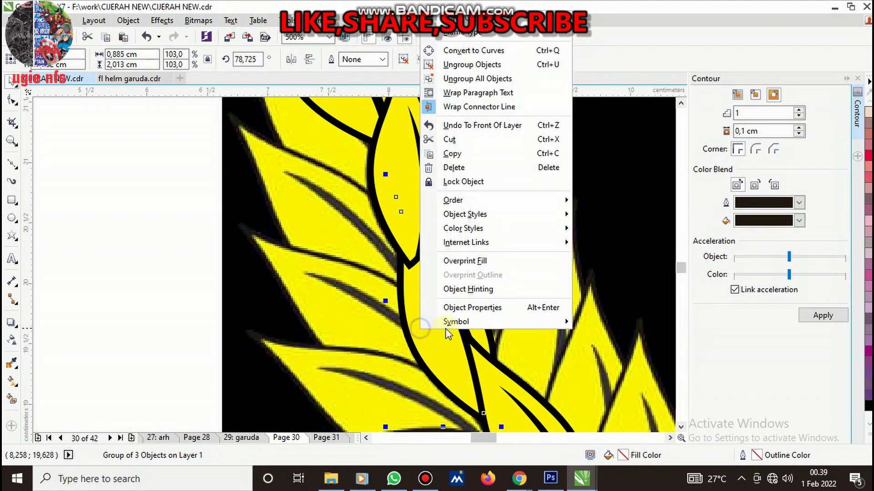
mouse_move(453, 200)
click(596, 214)
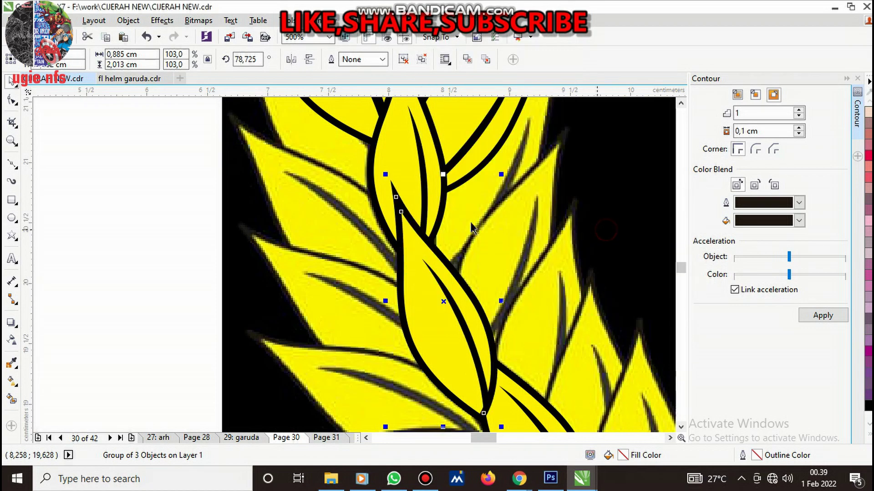
scroll(402, 246, down, 2)
scroll(451, 301, up, 1)
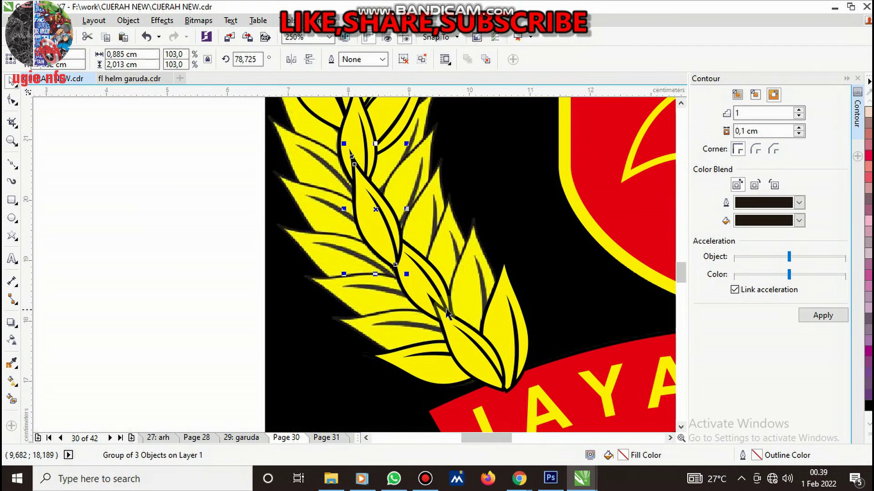
Ungroup the lower leaf cluster, then bring its leaf group and the nine-object group to front
right_click(417, 295)
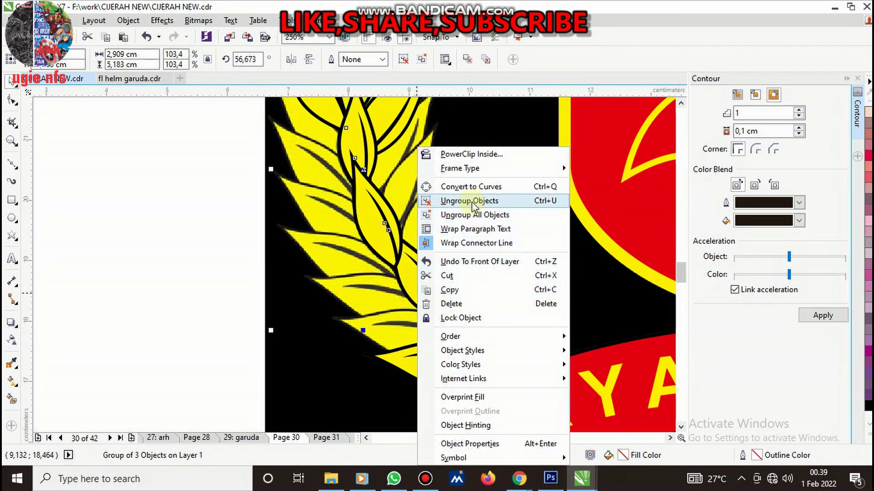
click(473, 202)
click(170, 271)
click(416, 289)
right_click(417, 290)
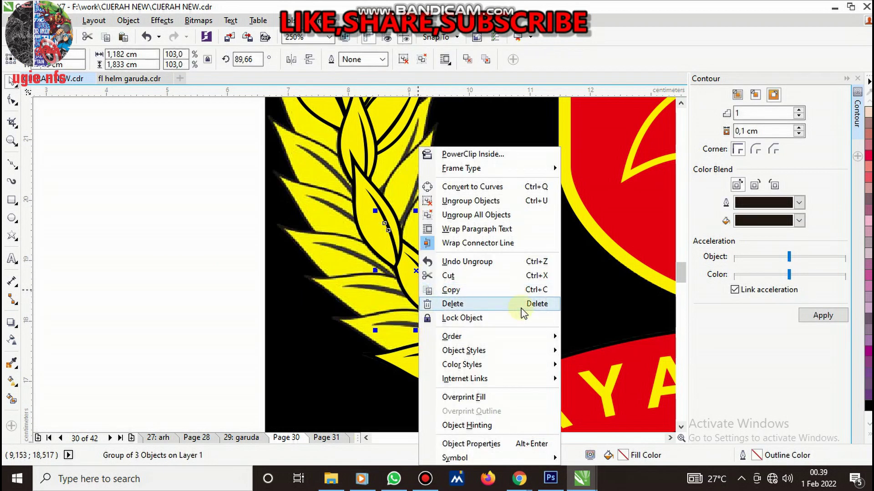
mouse_move(451, 337)
click(596, 362)
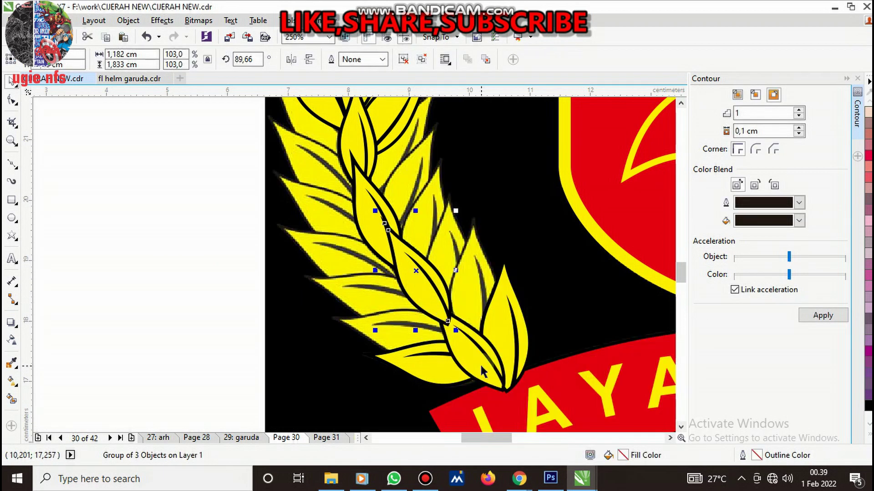
click(479, 363)
right_click(479, 363)
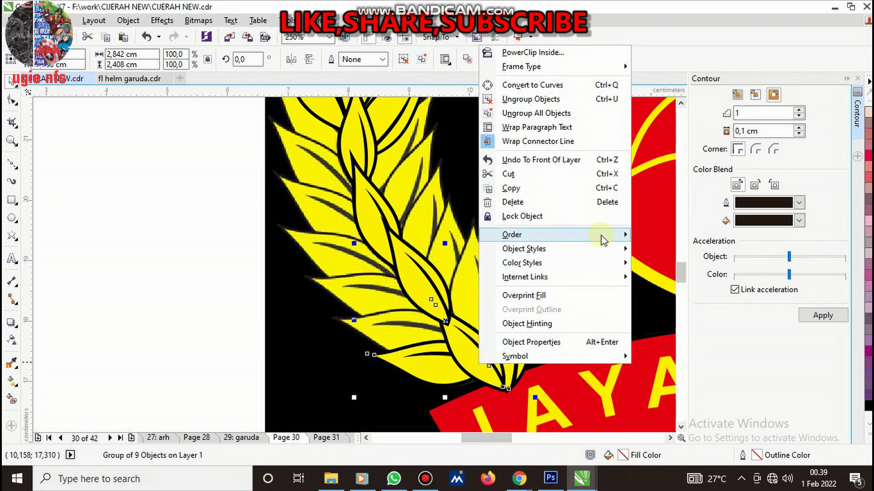
mouse_move(518, 235)
click(664, 265)
scroll(443, 300, down, 2)
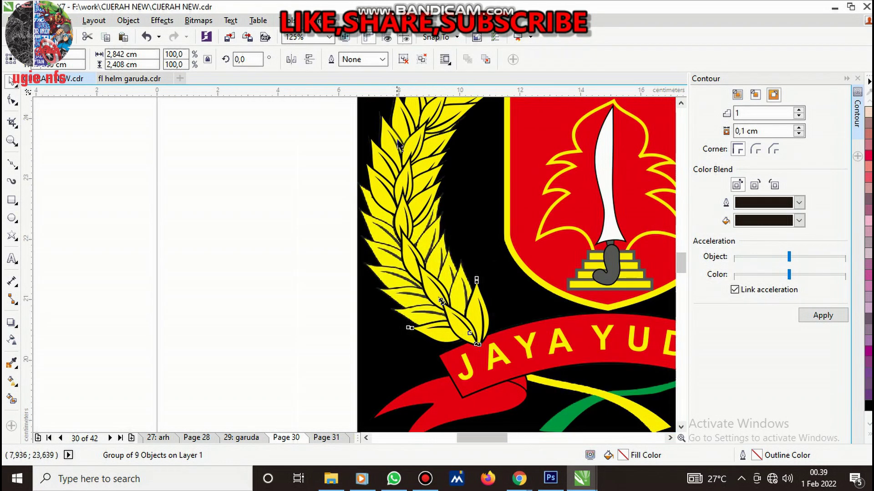
Group two leaf pieces with Ctrl+G, then try moving the pair and undo it
scroll(398, 144, up, 2)
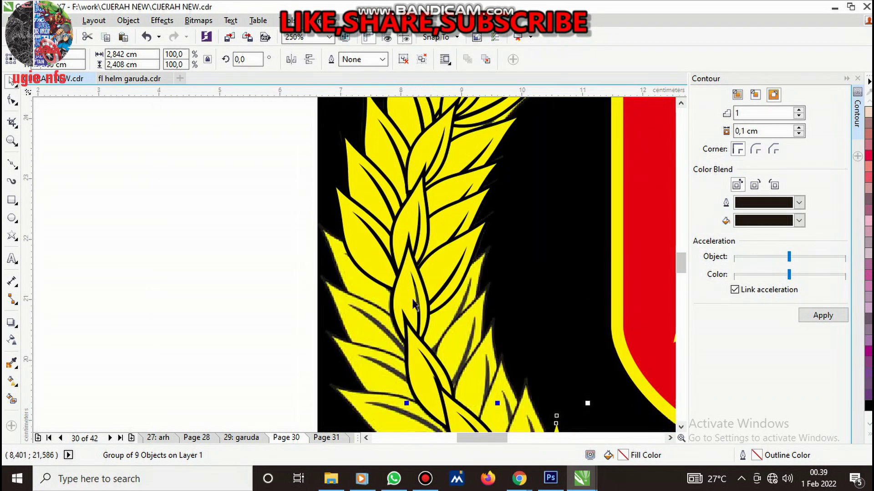
shift+click(448, 282)
key(ctrl+g)
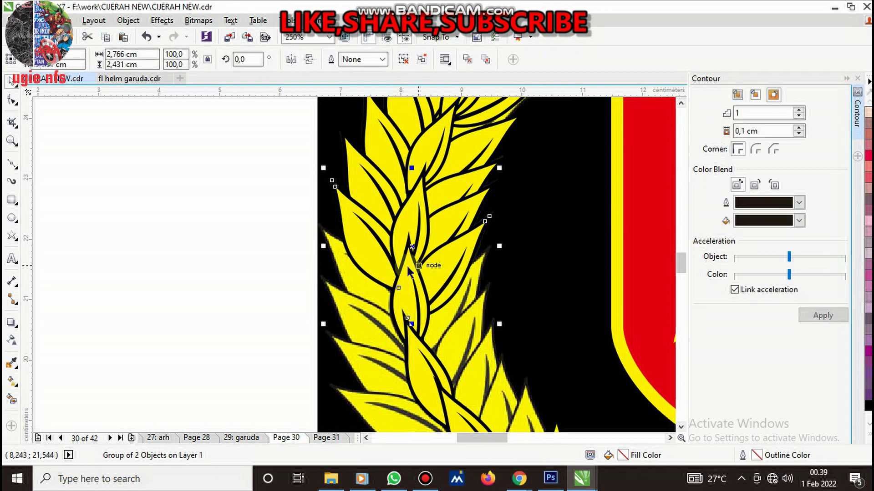
drag(359, 254, 360, 237)
key(ctrl+z)
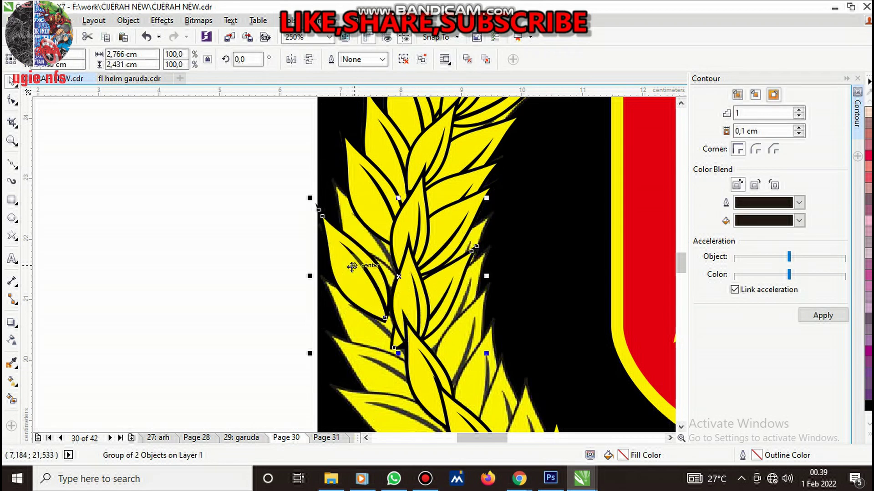
scroll(390, 234, down, 2)
Group seven leaf pieces from the wreath top down the left stem
click(430, 162)
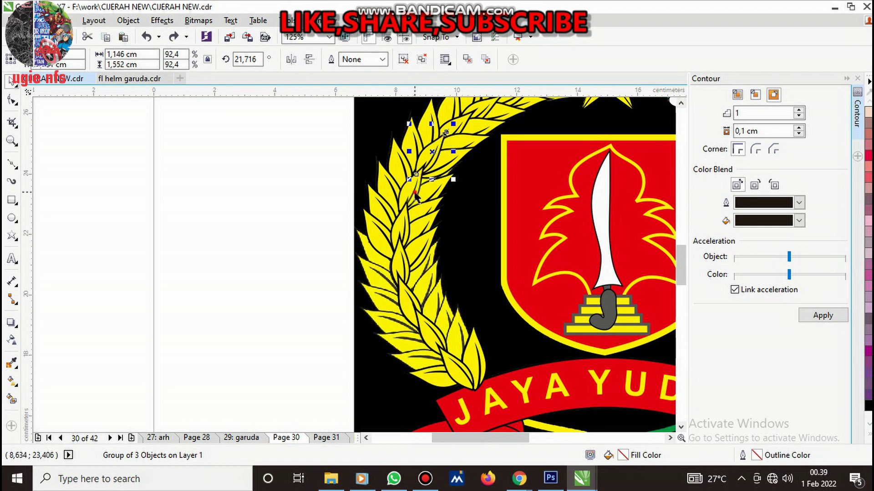
shift+click(412, 212)
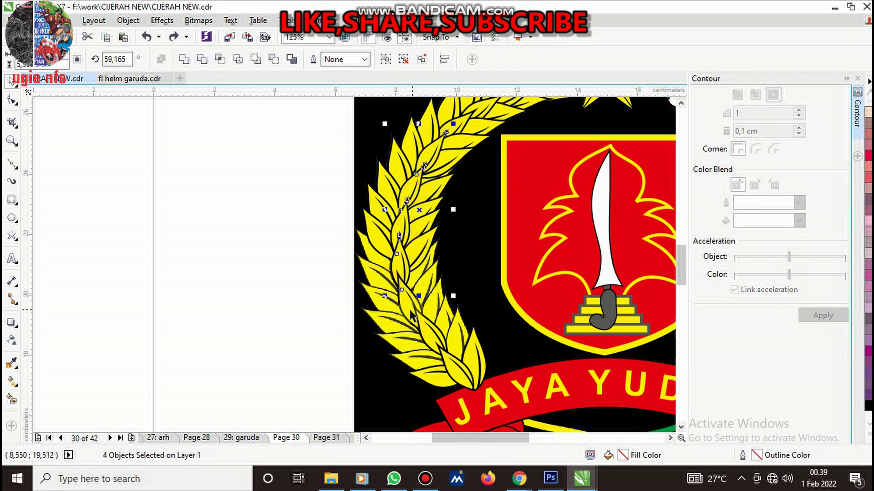
shift+click(422, 329)
shift+click(455, 374)
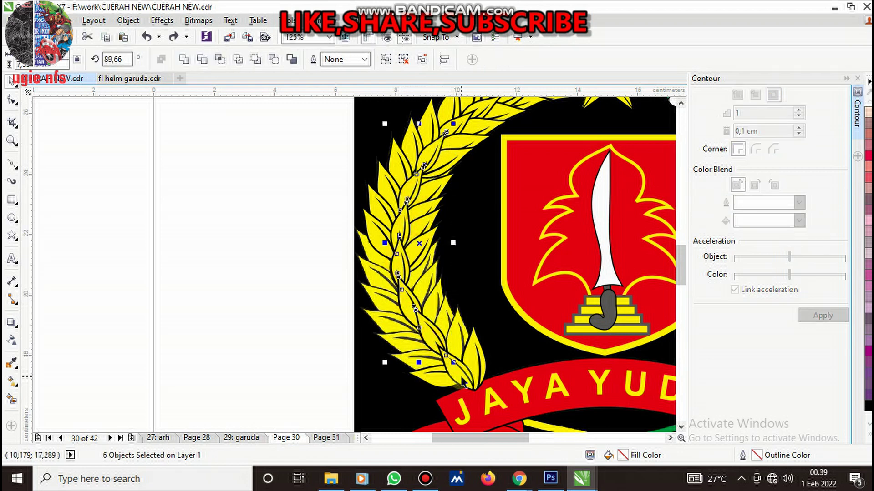
shift+click(463, 381)
key(ctrl+g)
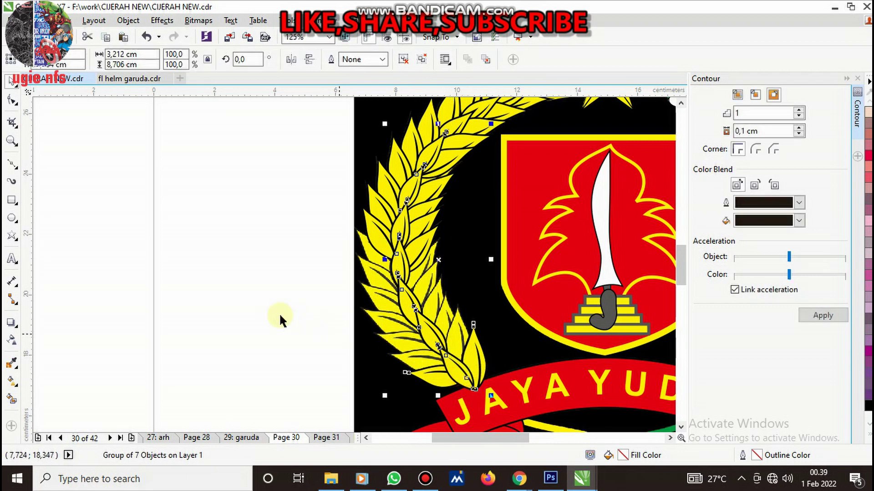
click(272, 313)
scroll(399, 261, up, 3)
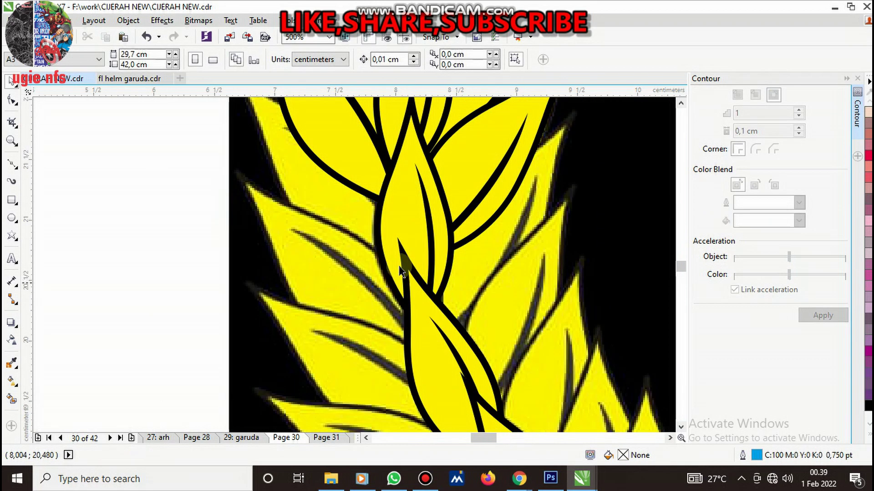
Try moving a two-piece leaf group, undo it, and deselect
click(345, 155)
scroll(415, 208, down, 3)
scroll(394, 189, up, 3)
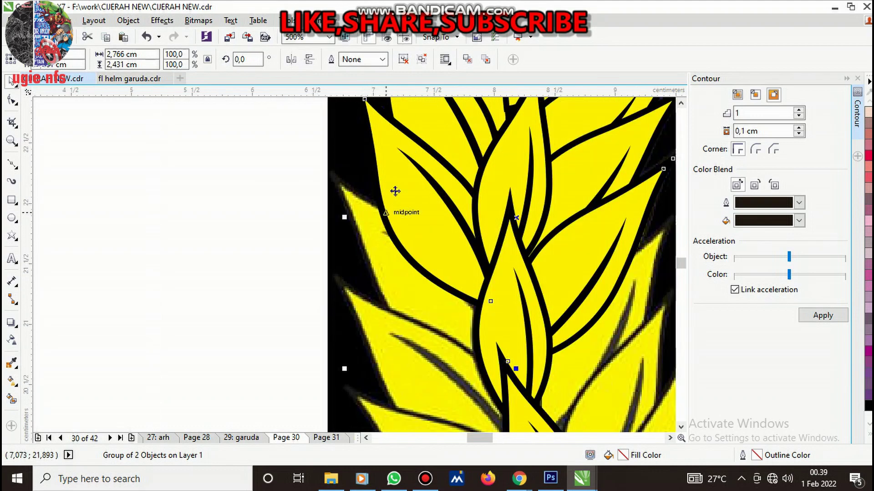
drag(394, 189, 389, 257)
key(ctrl+z)
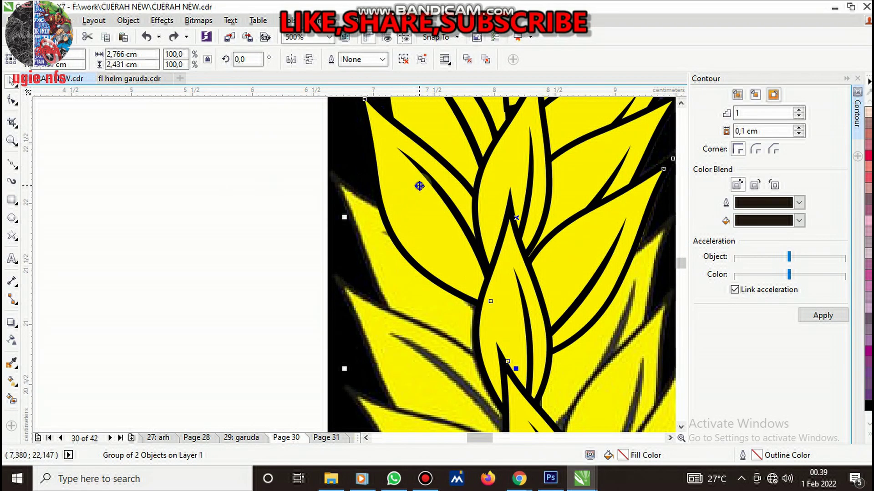
right_click(418, 185)
click(278, 199)
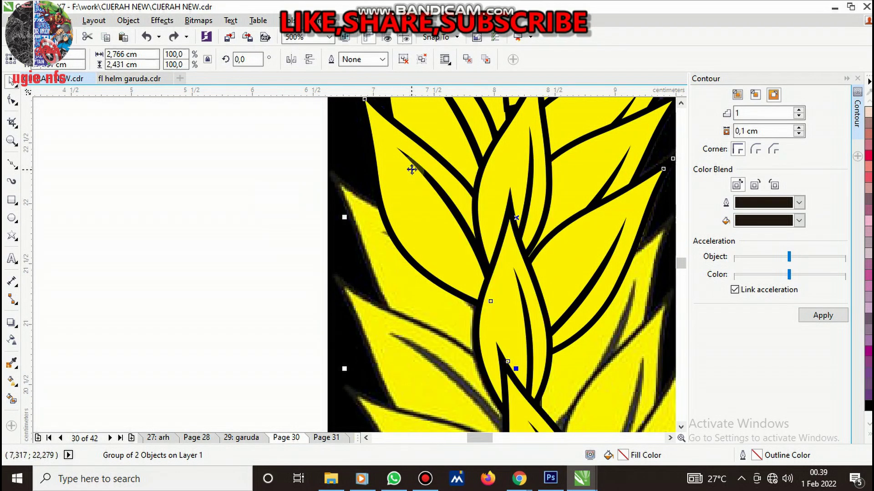
right_click(414, 173)
click(280, 202)
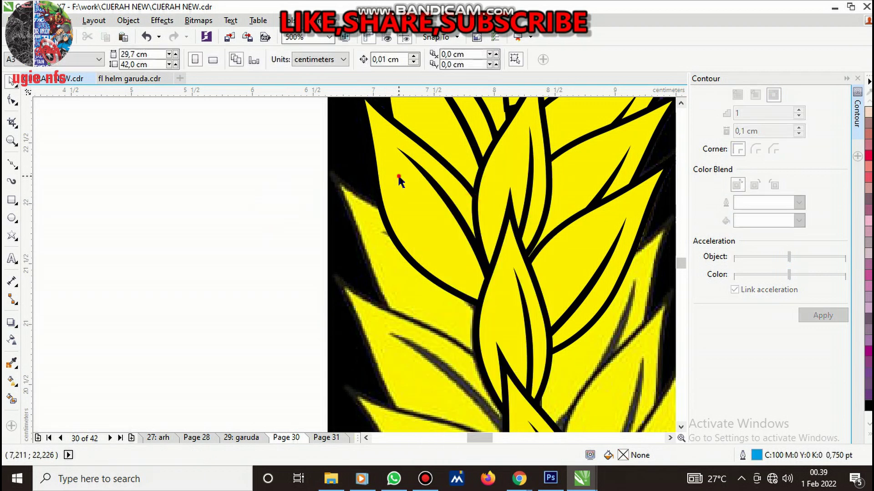
Place the outer three-leaf group on the stem's left and rotate it to about 85°
drag(399, 169, 392, 234)
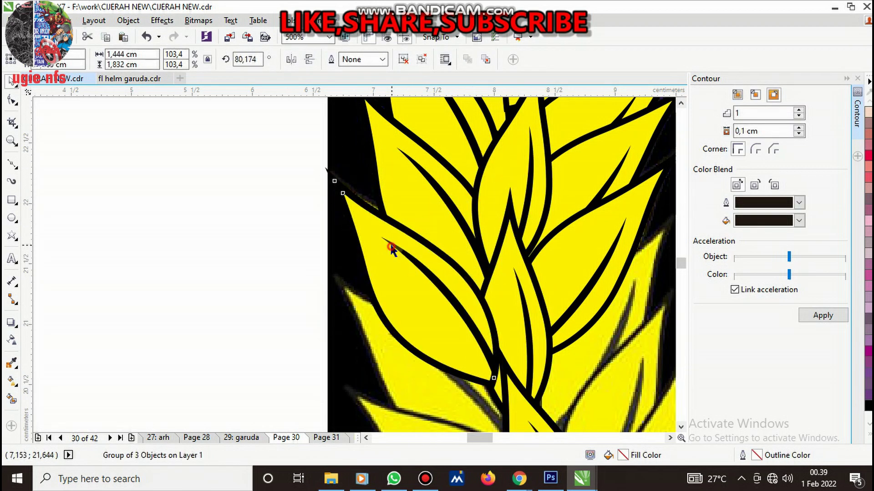
mouse_move(366, 233)
mouse_down()
mouse_move(380, 228)
mouse_move(379, 314)
mouse_up()
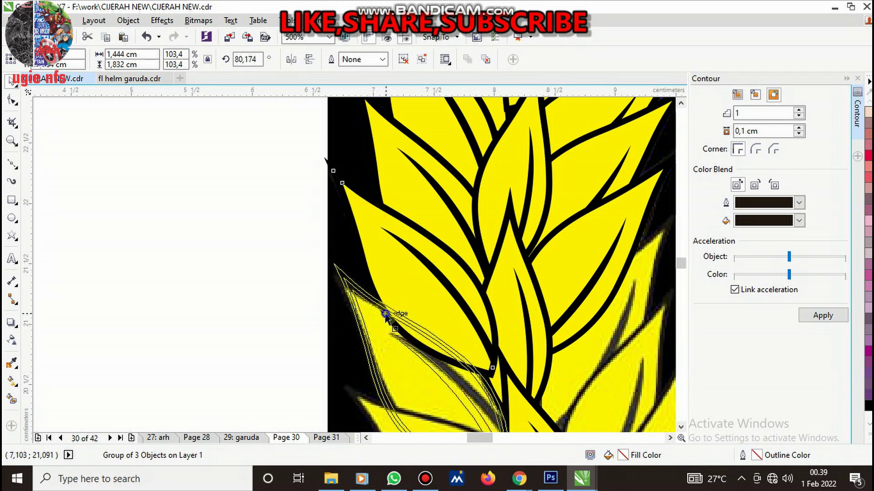
drag(507, 255, 498, 249)
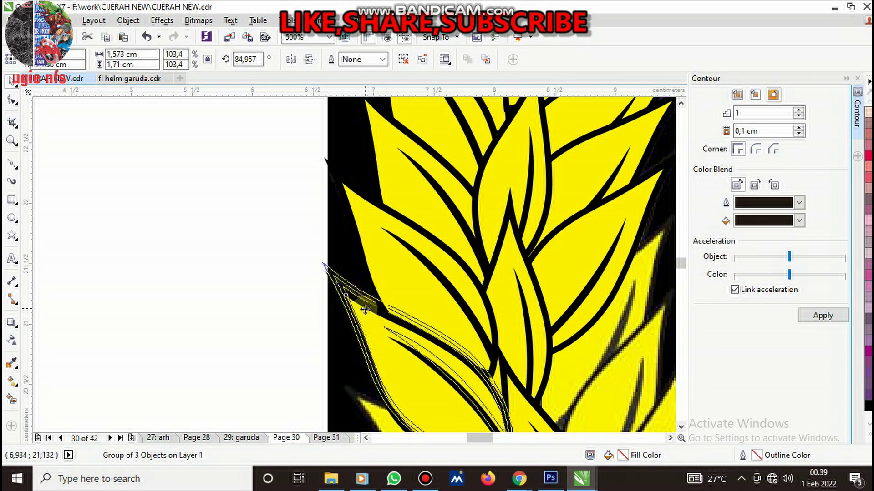
scroll(451, 346, down, 3)
scroll(455, 359, up, 2)
scroll(455, 359, down, 3)
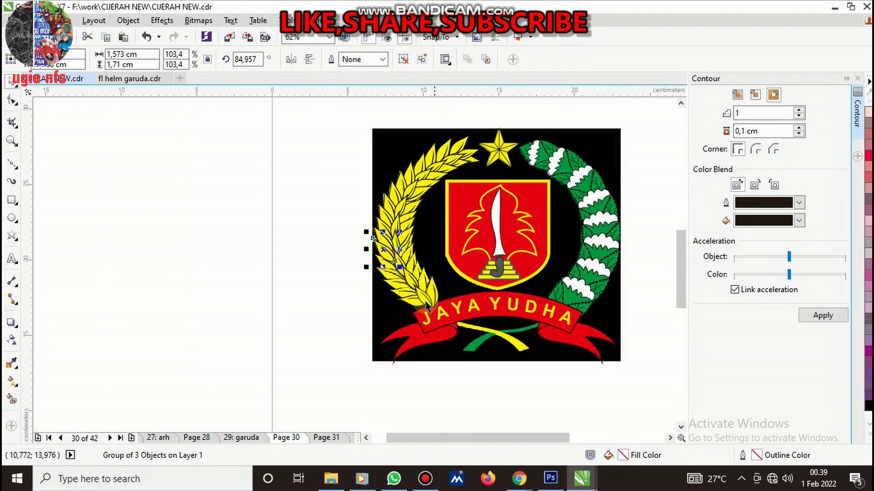
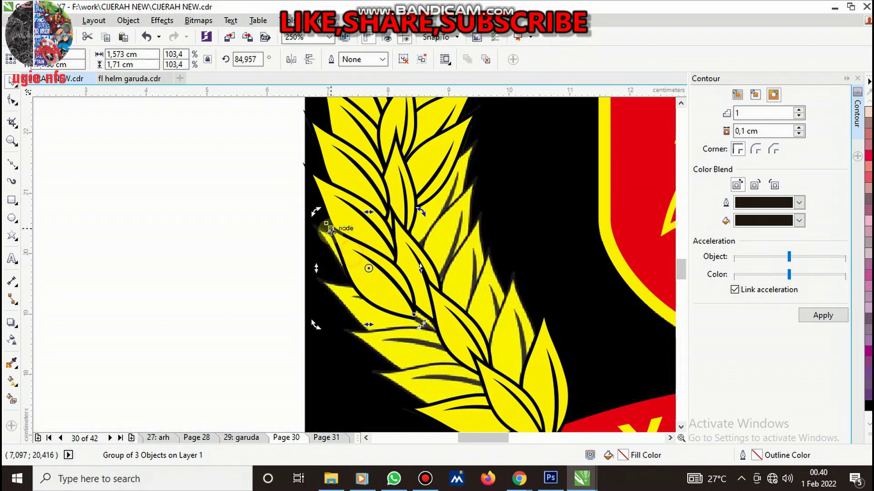
Rotate the leaf group, move it along the wreath stalk, and enlarge it to about 113%
scroll(330, 229, up, 2)
drag(307, 197, 296, 211)
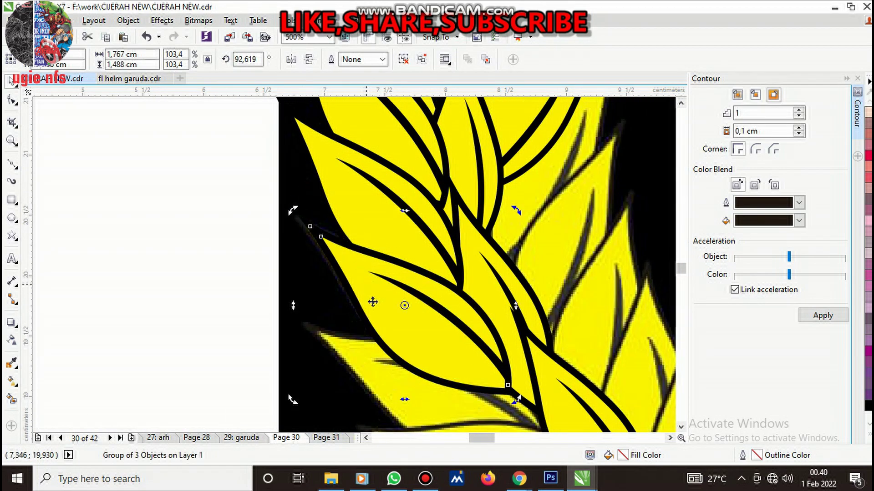
drag(370, 295, 353, 284)
scroll(387, 282, down, 2)
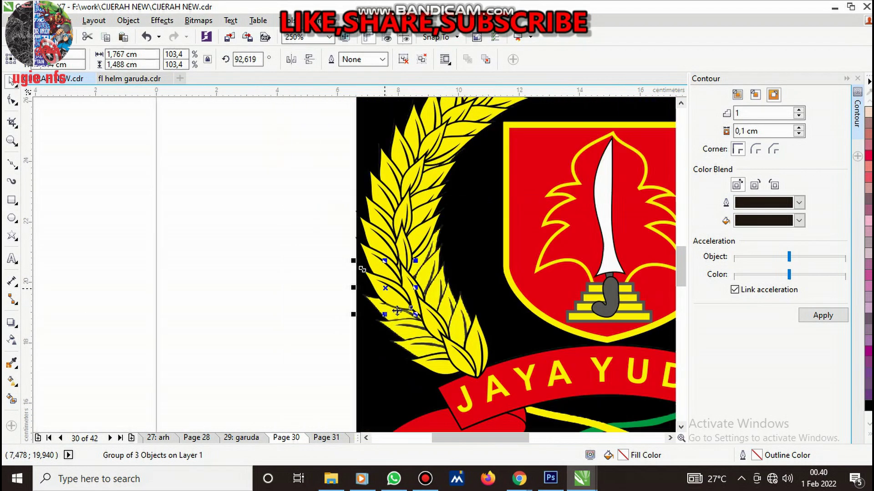
scroll(390, 284, up, 2)
drag(364, 205, 396, 282)
click(361, 273)
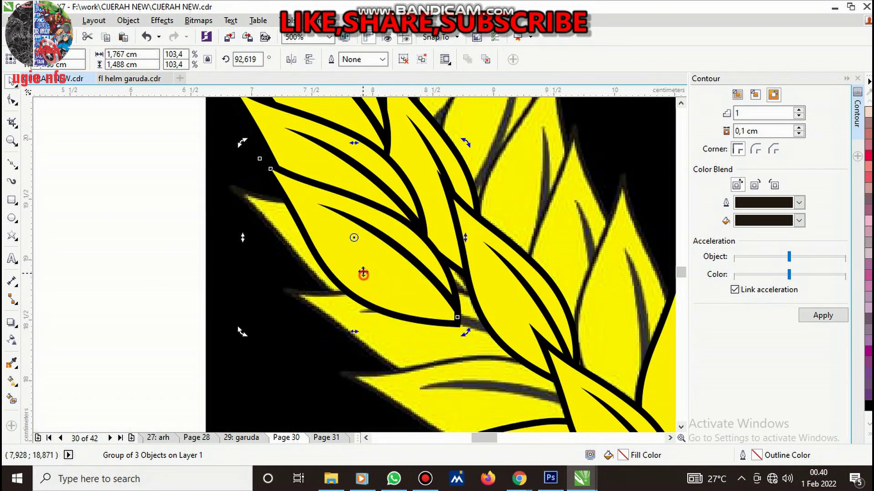
drag(244, 146, 231, 186)
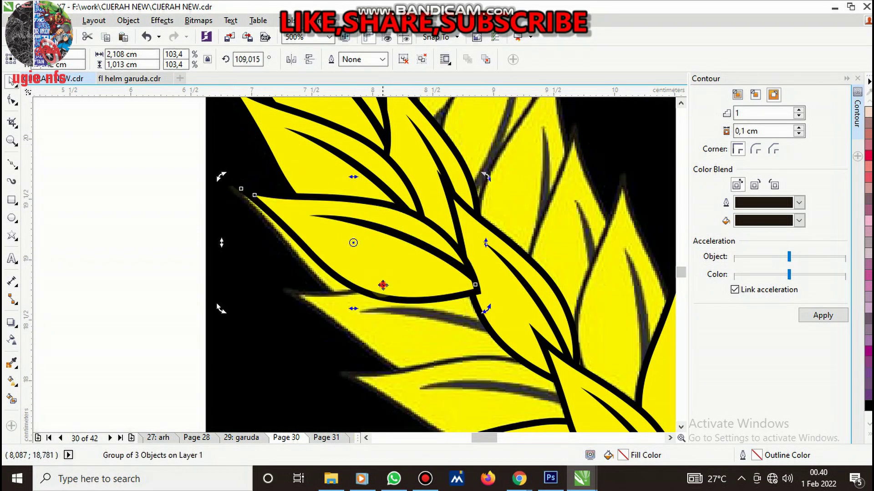
drag(384, 287, 394, 287)
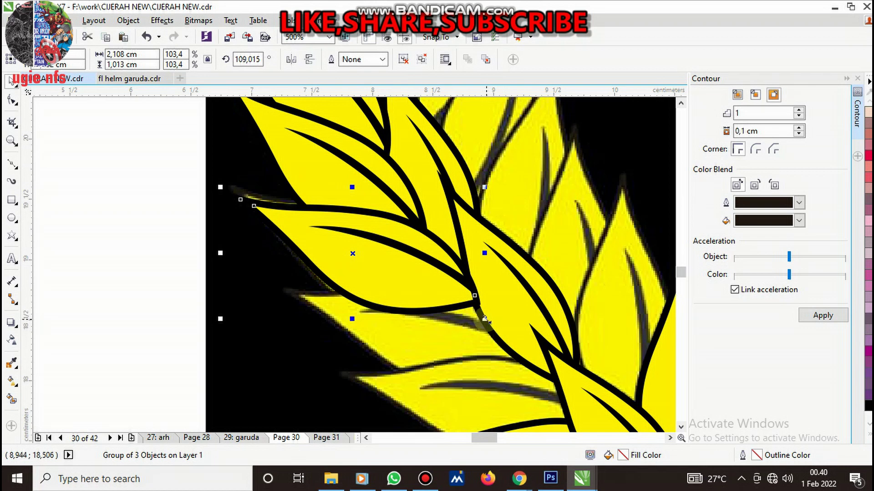
drag(484, 319, 508, 331)
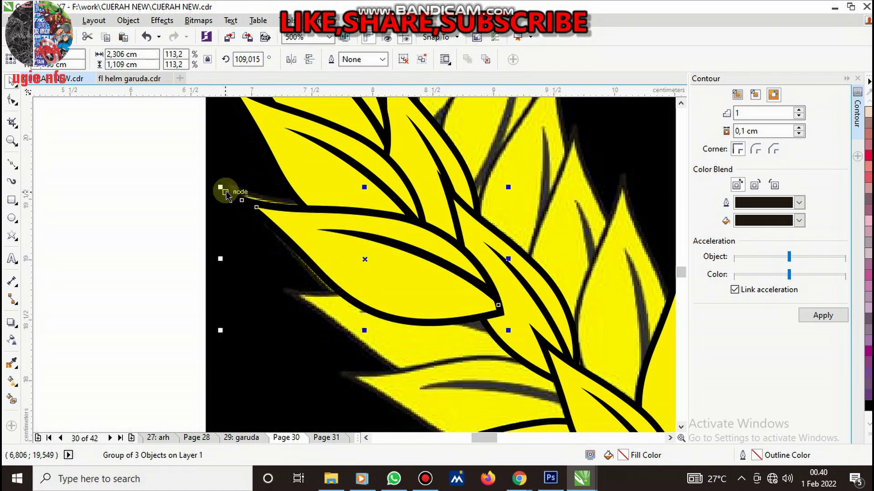
mouse_move(222, 187)
mouse_down()
mouse_move(214, 185)
mouse_move(250, 203)
mouse_up()
Shift the leaf down-right along the stalk and turn it to about 117 degrees
mouse_move(351, 287)
mouse_down()
mouse_move(374, 356)
mouse_move(424, 373)
mouse_up()
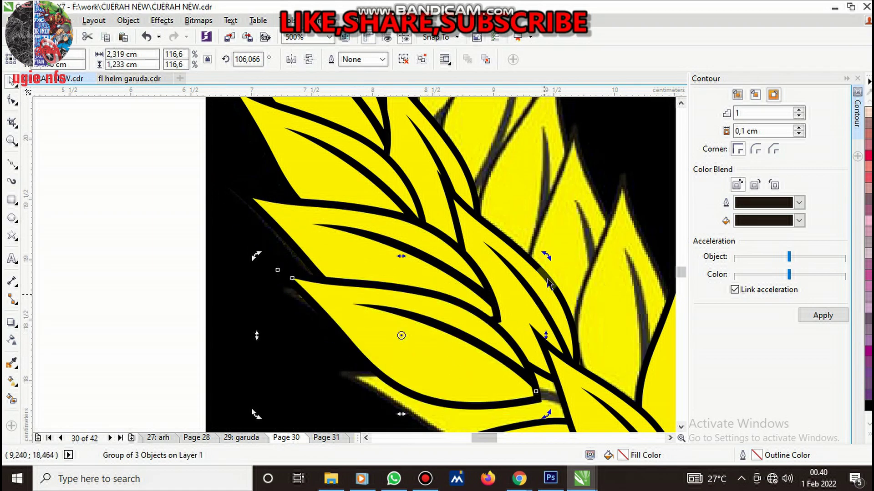
drag(548, 257, 541, 245)
scroll(409, 273, down, 2)
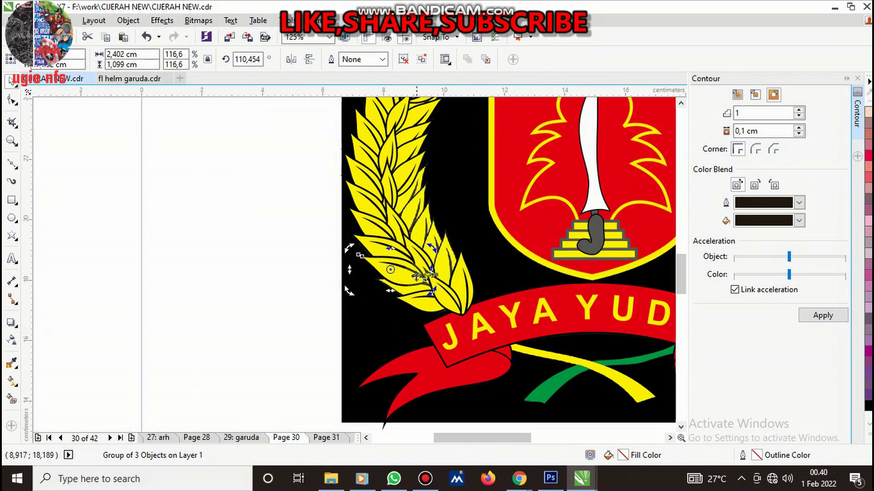
scroll(415, 281, up, 2)
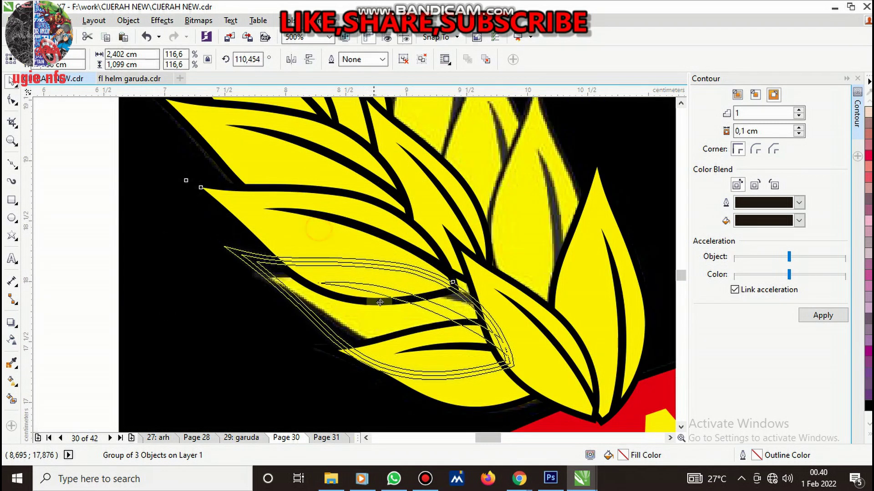
drag(323, 229, 404, 317)
click(395, 320)
drag(543, 399, 553, 375)
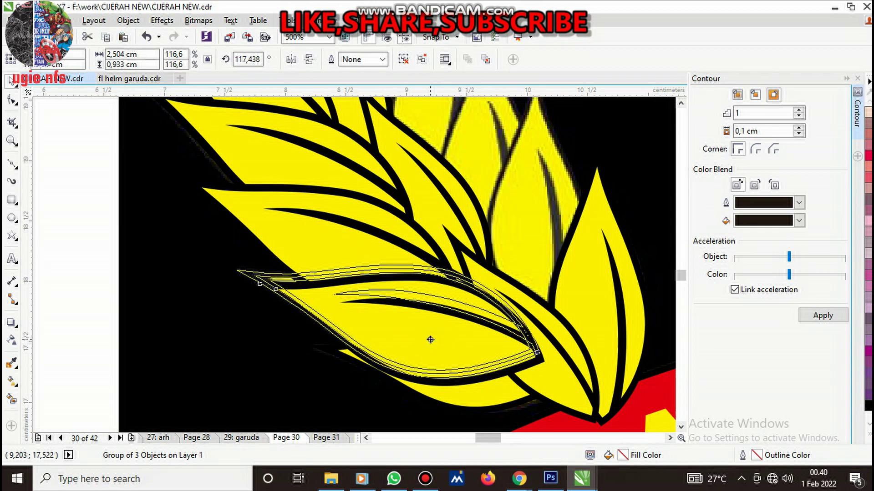
drag(433, 340, 426, 333)
Restack the seven-object leaf group using the Order menu
click(471, 399)
right_click(474, 394)
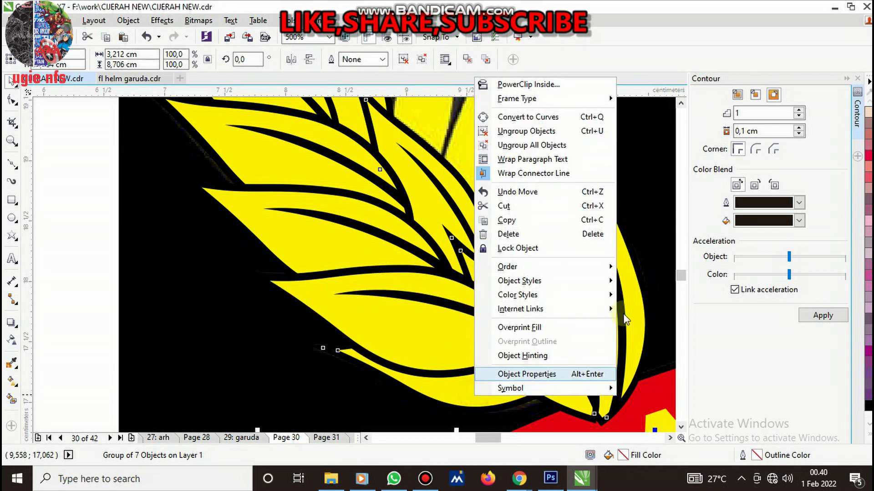
click(641, 300)
Select a wreath leaf, tilt it, move it down-right and enlarge it slightly
scroll(454, 309, down, 3)
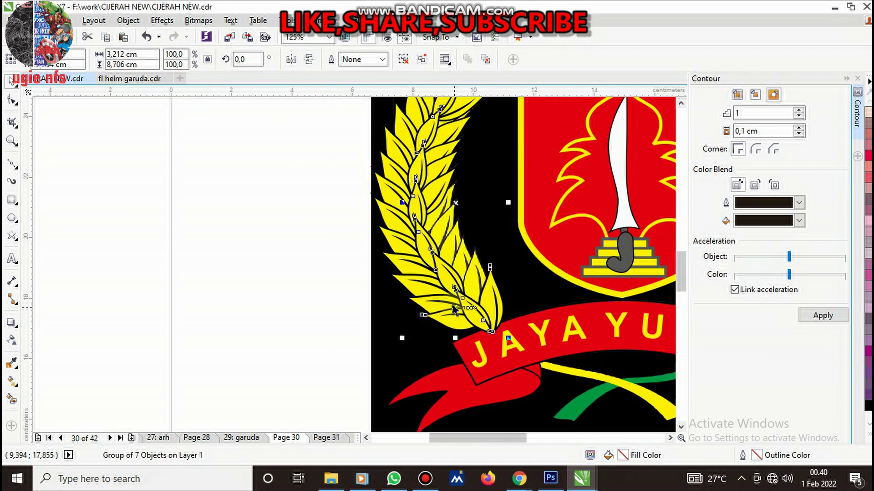
click(309, 268)
scroll(419, 325, up, 1)
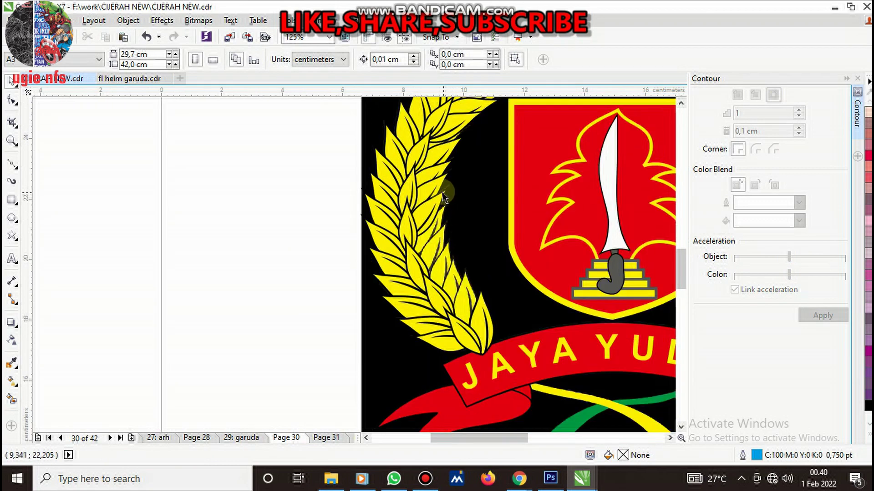
scroll(443, 197, up, 2)
click(420, 262)
scroll(420, 255, up, 2)
drag(417, 207, 428, 246)
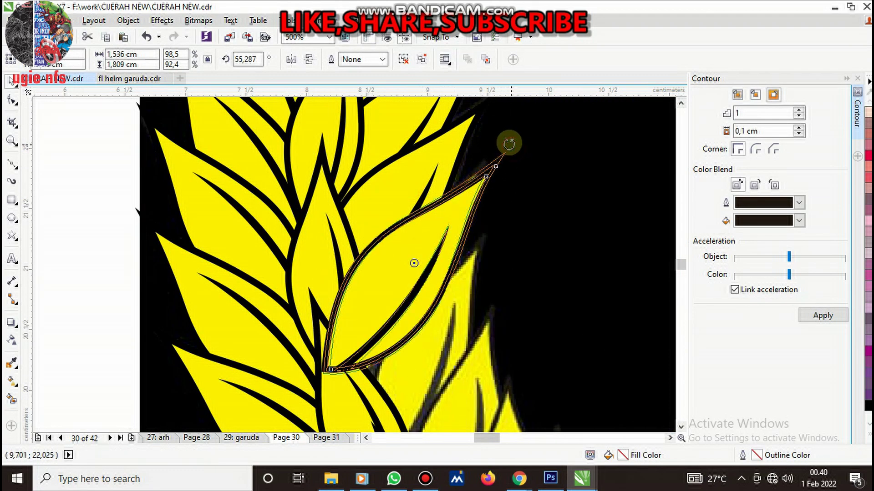
drag(509, 144, 506, 139)
mouse_move(439, 242)
mouse_down()
mouse_move(449, 304)
mouse_move(477, 295)
mouse_up()
drag(510, 214, 503, 203)
scroll(477, 205, down, 2)
scroll(418, 238, up, 2)
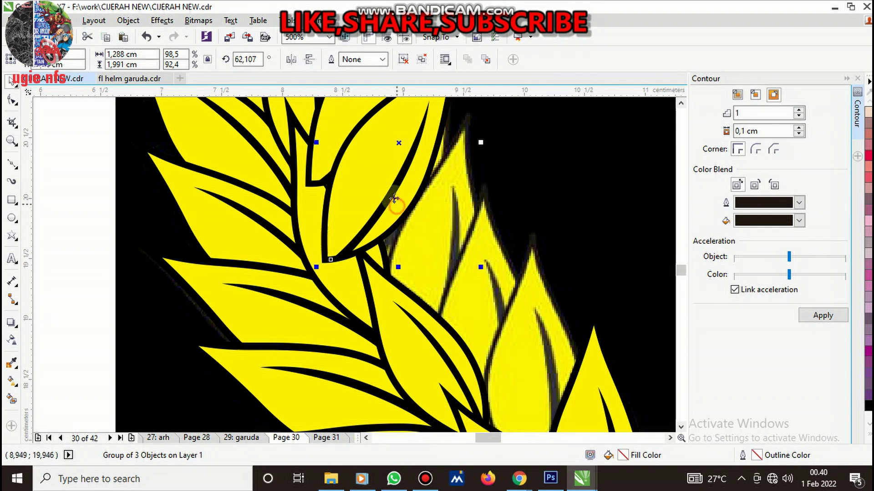
drag(481, 268, 486, 275)
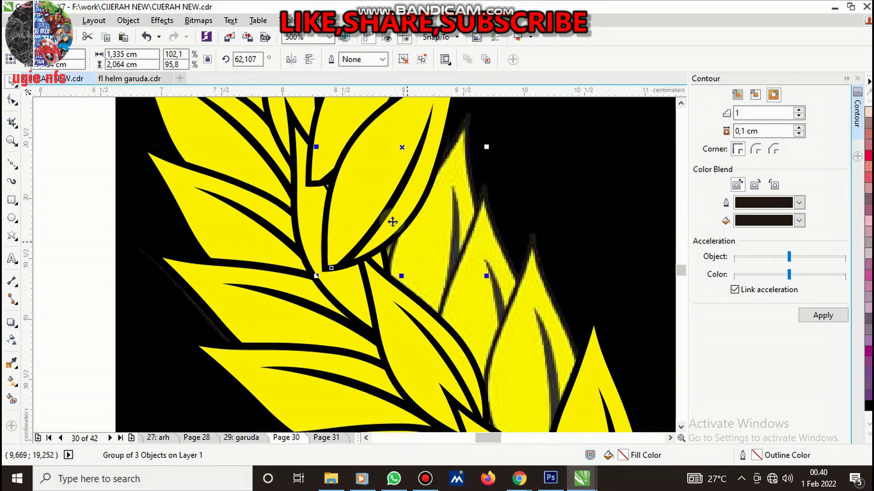
Turn the leaf to about 90 degrees and move it onto the lower wreath tip
drag(314, 277, 329, 285)
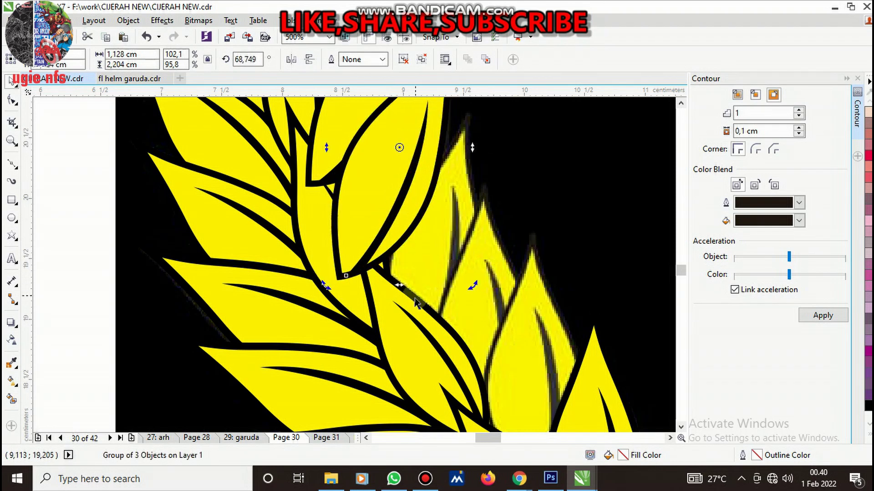
scroll(423, 191, down, 2)
scroll(424, 180, up, 2)
drag(425, 181, 455, 232)
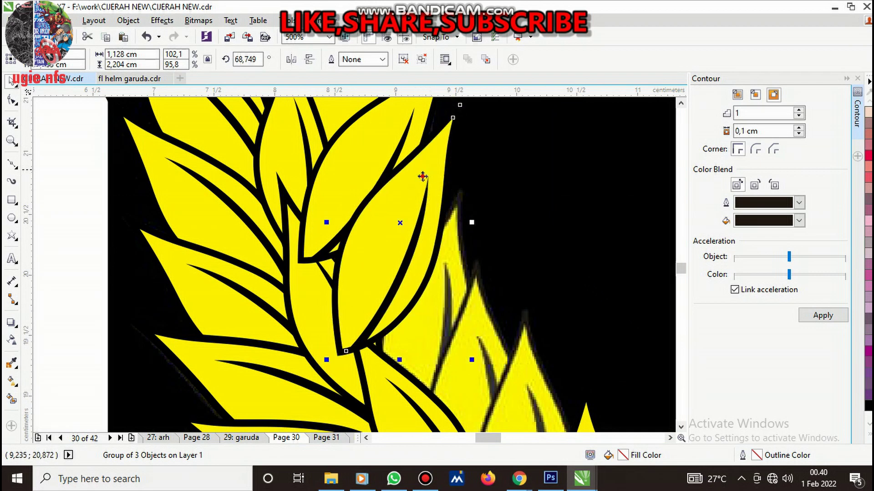
drag(487, 169, 474, 150)
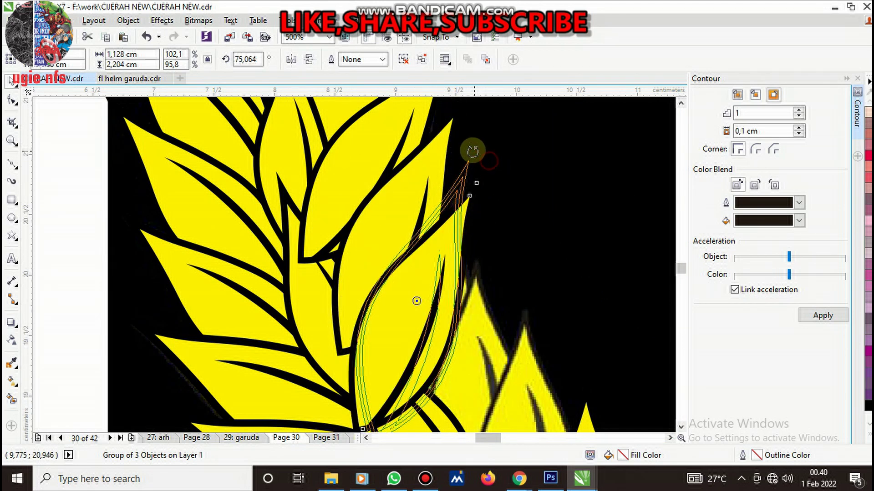
drag(439, 288, 482, 296)
scroll(414, 242, down, 2)
scroll(421, 268, up, 2)
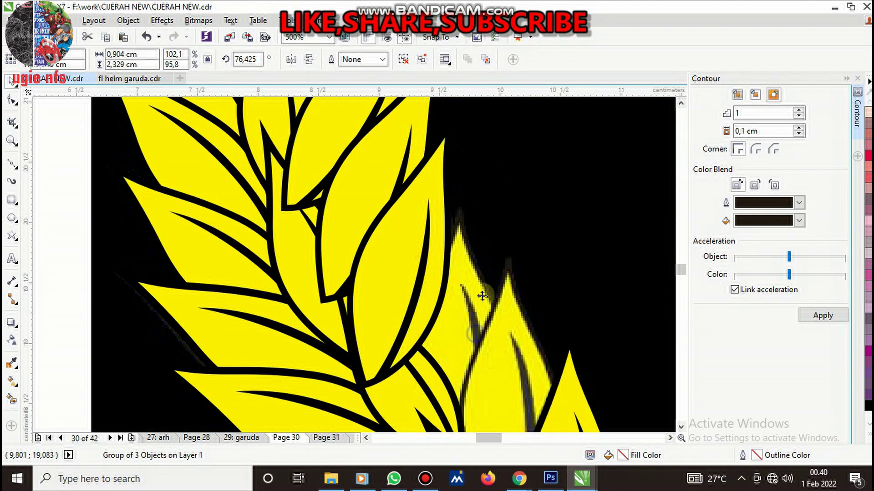
drag(518, 168, 483, 164)
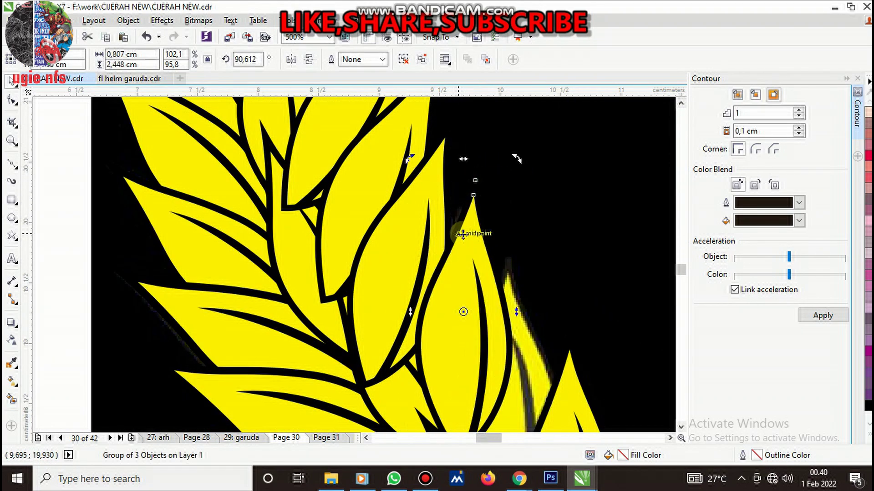
drag(462, 234, 451, 319)
scroll(451, 318, down, 2)
scroll(448, 268, up, 2)
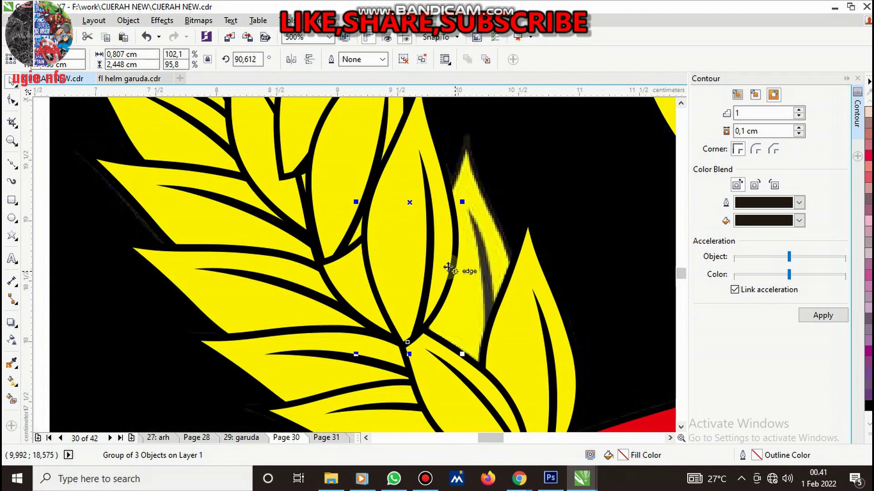
drag(448, 269, 468, 273)
Tilt the leaf to about 91.5 degrees
click(475, 243)
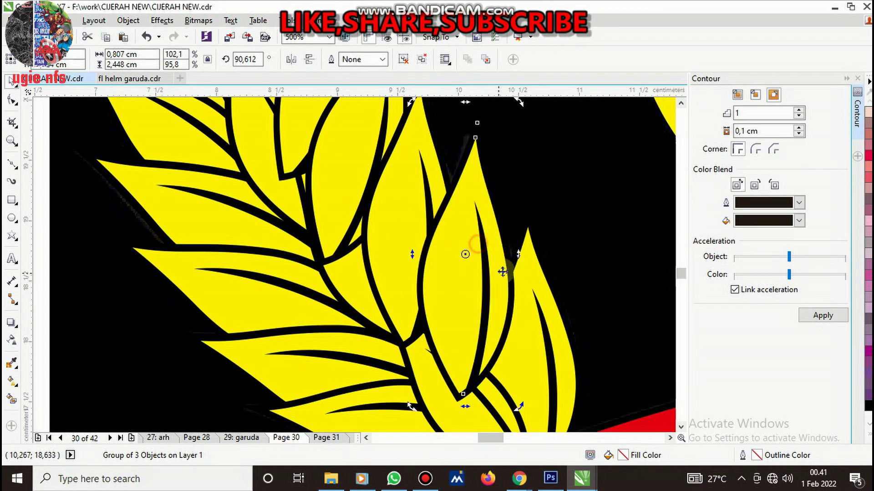
scroll(501, 272, down, 2)
scroll(492, 211, up, 2)
scroll(499, 182, up, 1)
drag(501, 156, 457, 174)
scroll(423, 255, down, 2)
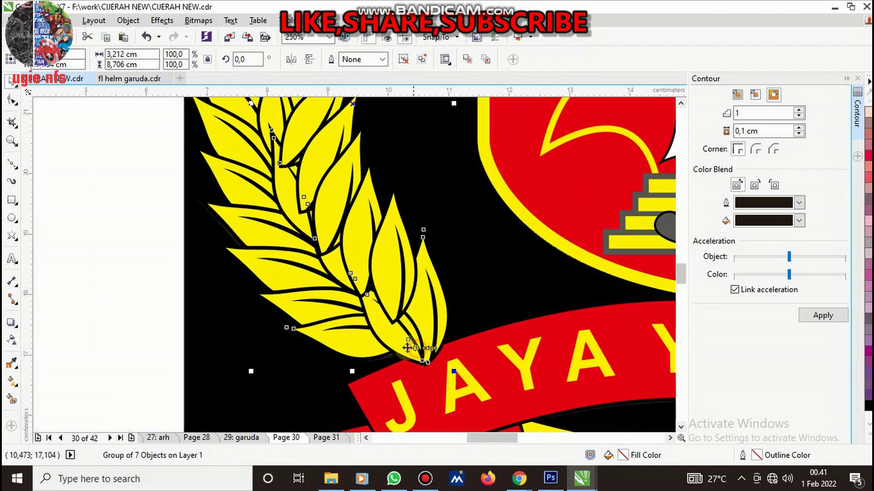
Send the leaf To Back of Page and marquee-select the left rice wreath
right_click(406, 348)
click(595, 235)
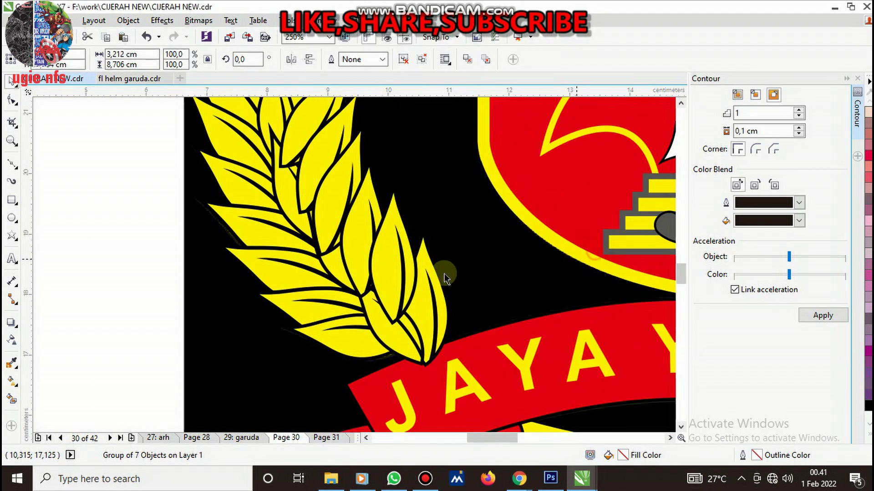
scroll(386, 279, down, 5)
drag(267, 117, 452, 353)
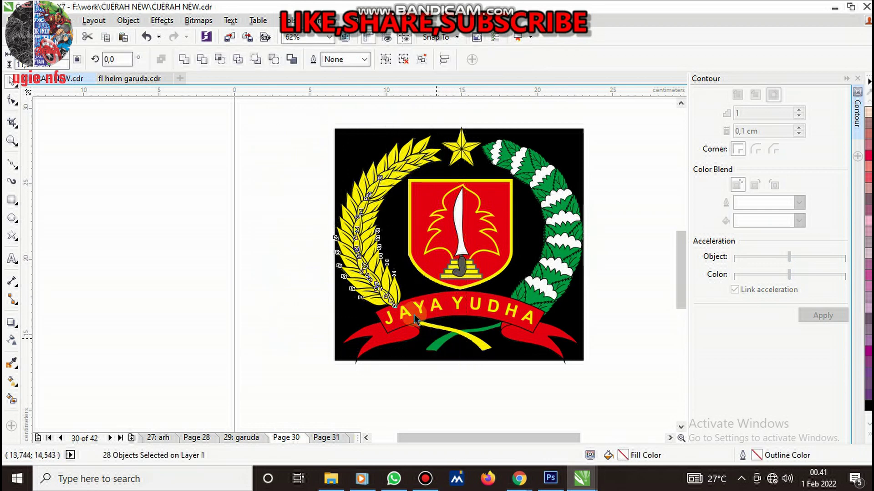
Group the 28 wreath pieces and order them behind the JAYA YUDHA ribbon
key(ctrl+g)
right_click(367, 277)
mouse_move(409, 336)
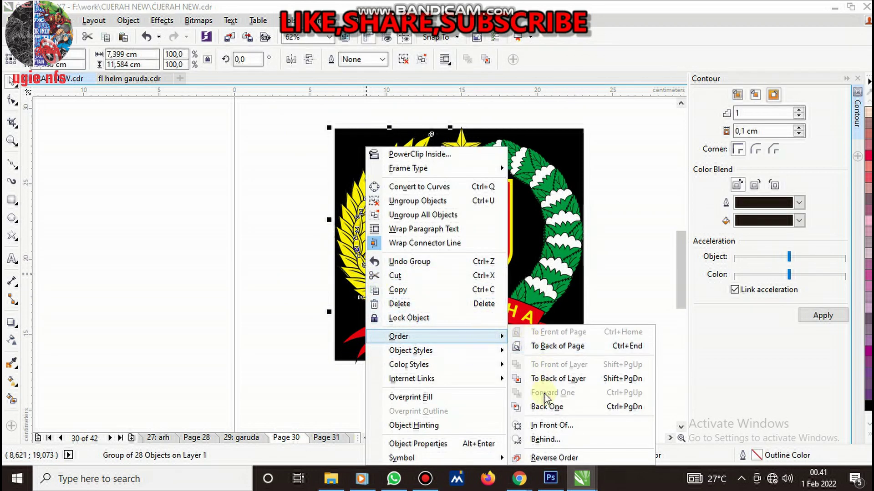
click(543, 438)
click(385, 324)
Draw a roughly 14.5 × 13.8 cm rectangle framing the emblem
click(283, 289)
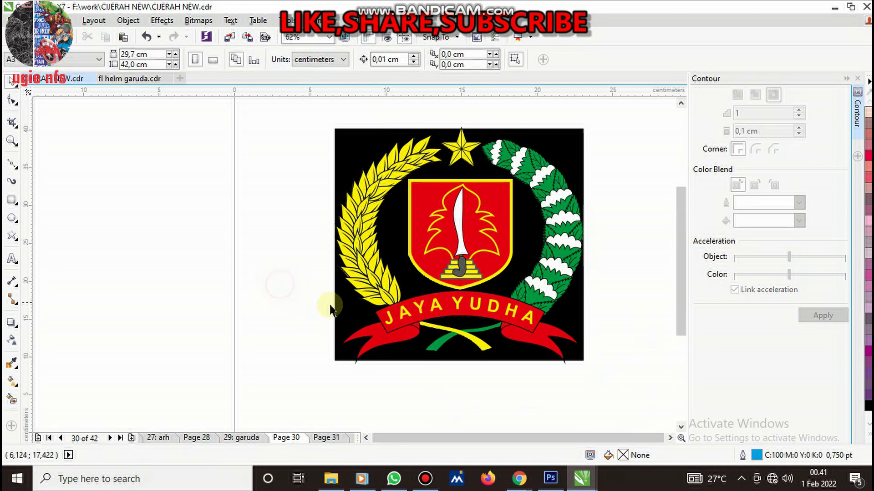
scroll(283, 288, down, 2)
scroll(287, 266, up, 2)
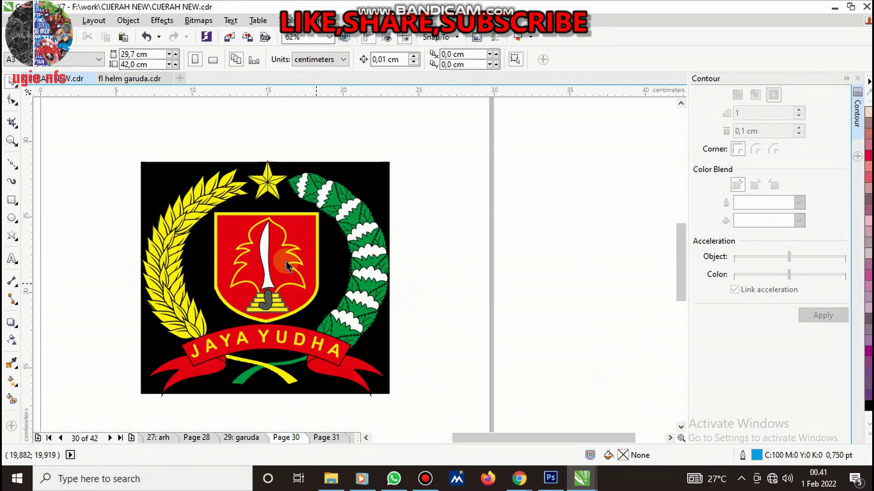
click(12, 201)
drag(141, 161, 399, 403)
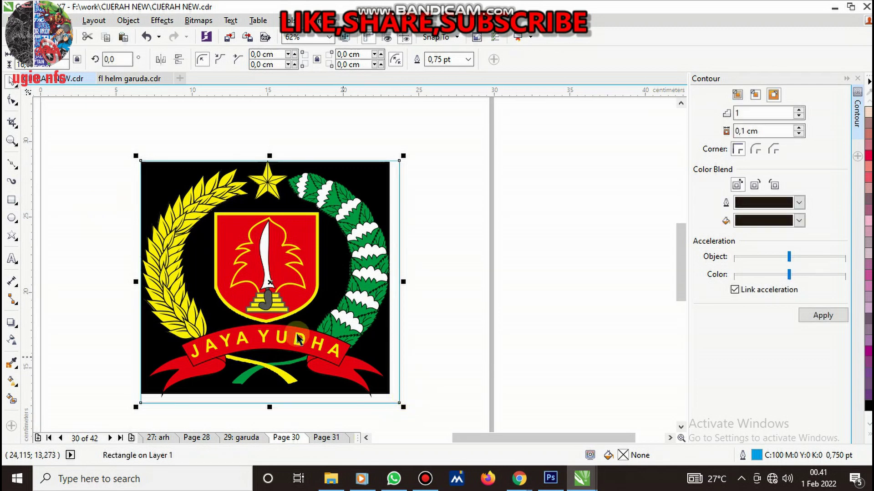
Move the rectangle beside the emblem and group the six emblem objects
drag(273, 281, 533, 281)
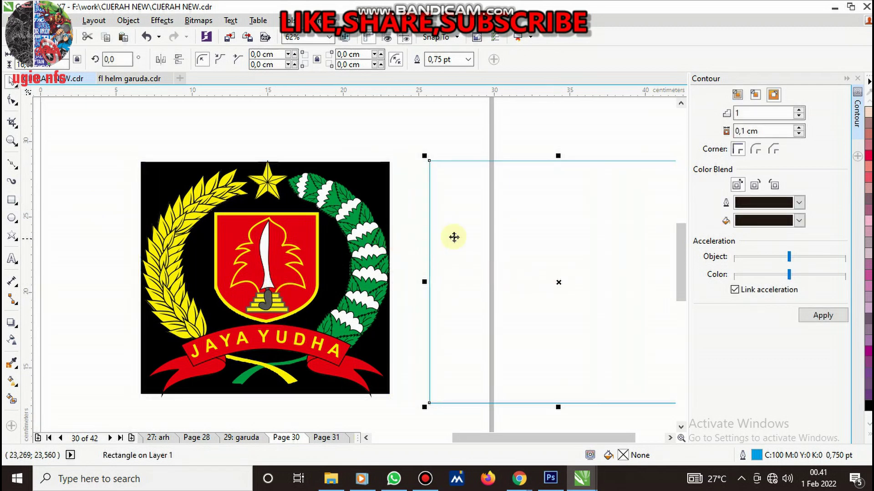
mouse_move(453, 236)
mouse_down()
mouse_move(448, 227)
mouse_move(452, 236)
mouse_up()
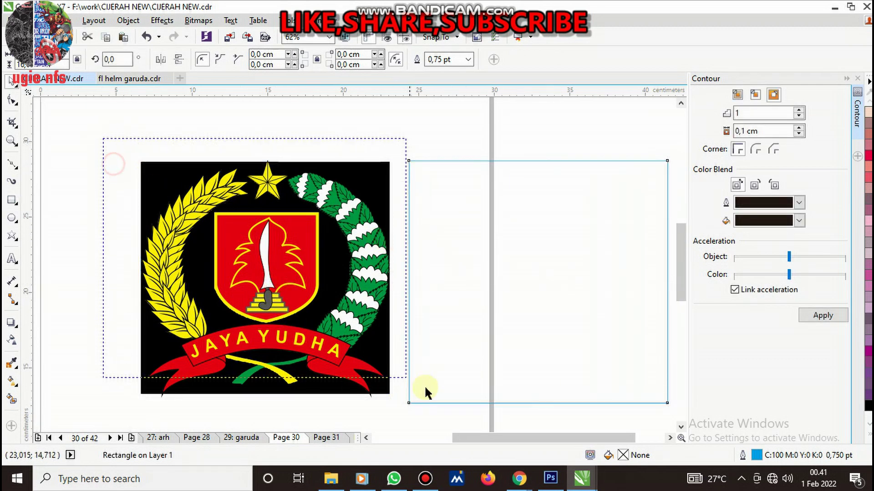
drag(111, 142, 461, 423)
key(ctrl+g)
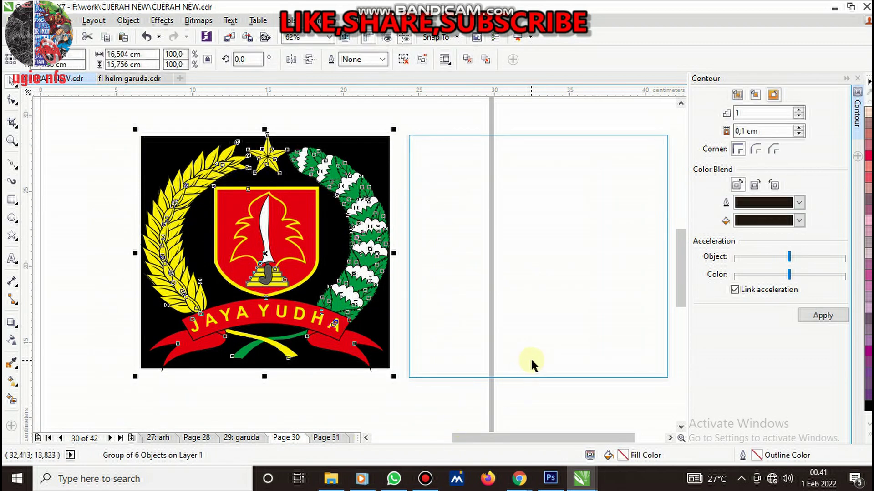
Fill the rectangle black and remove its outline
click(587, 319)
click(867, 407)
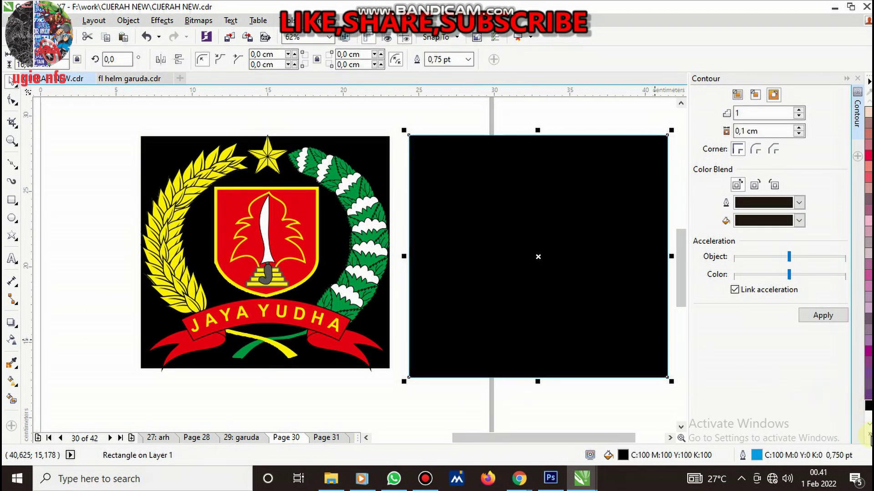
click(868, 427)
right_click(827, 102)
Bring the emblem to front and centre it on the black square with C and E
click(416, 120)
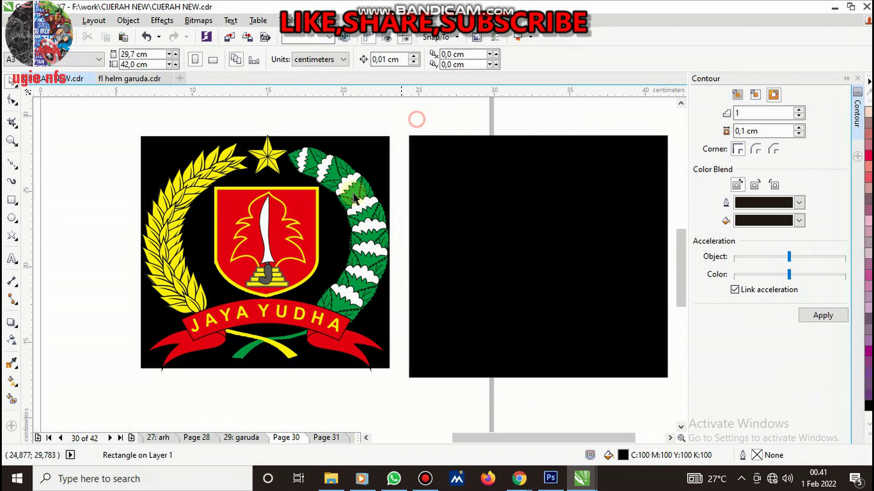
click(308, 148)
right_click(308, 146)
mouse_move(355, 337)
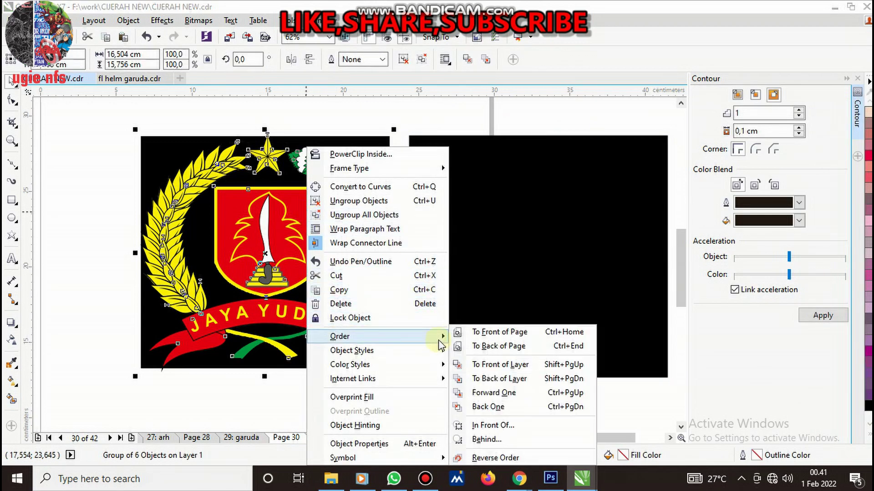
click(505, 365)
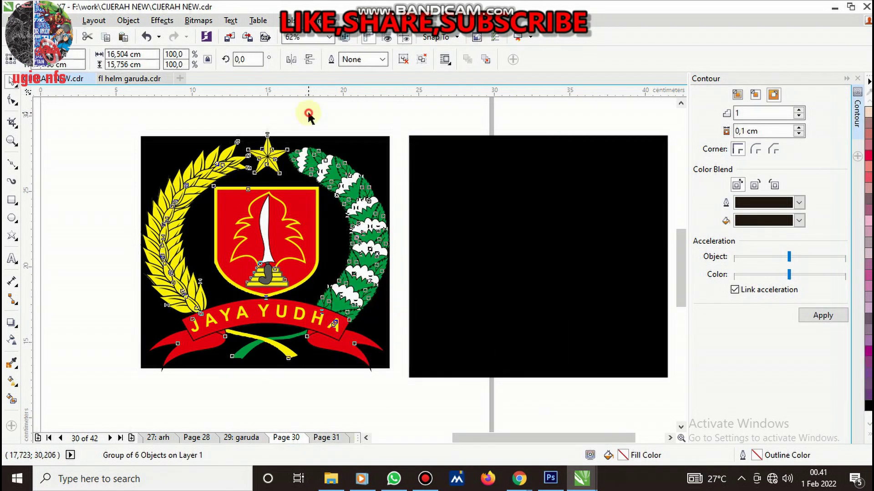
shift+click(504, 221)
key(e)
key(c)
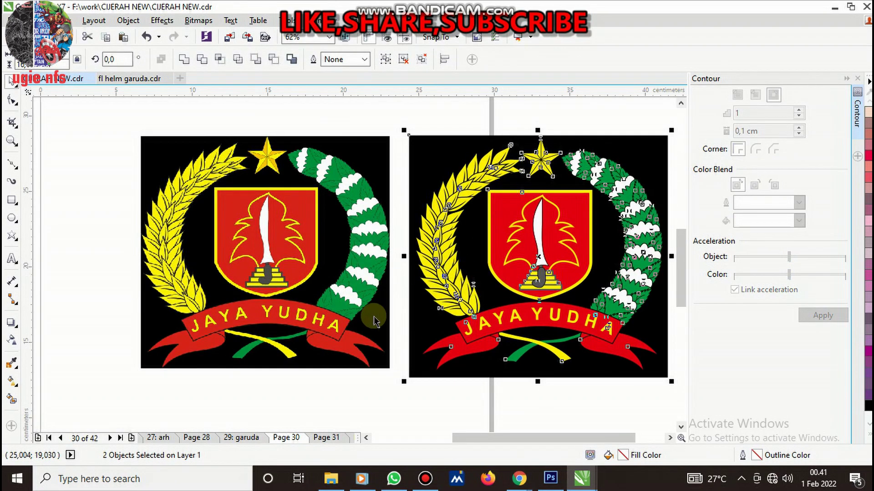
click(452, 396)
Close the Contour docker
scroll(387, 288, down, 2)
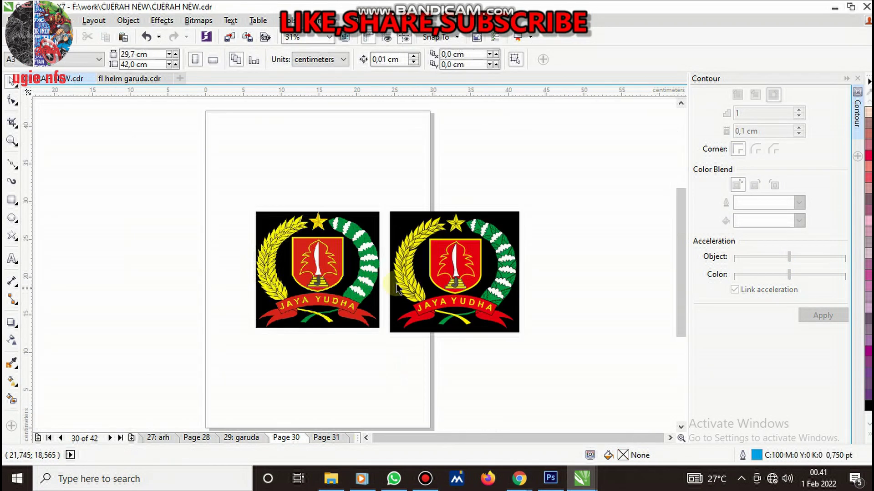
scroll(451, 268, up, 3)
scroll(451, 269, down, 1)
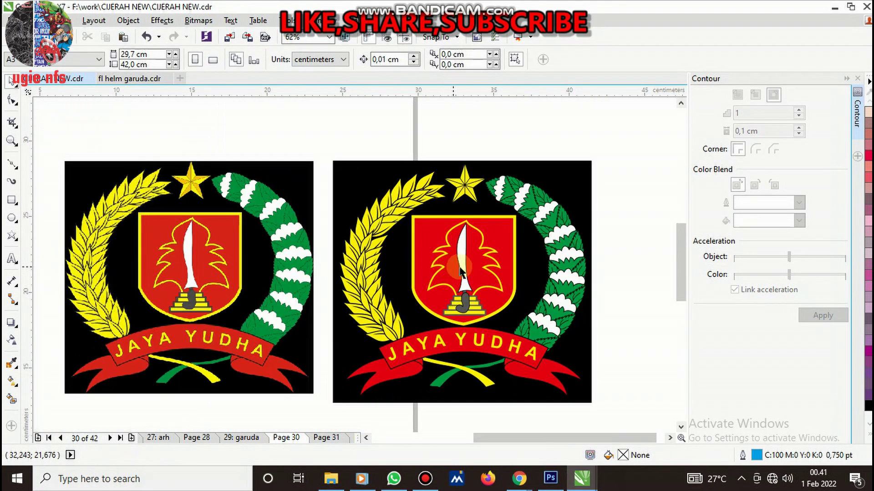
click(845, 78)
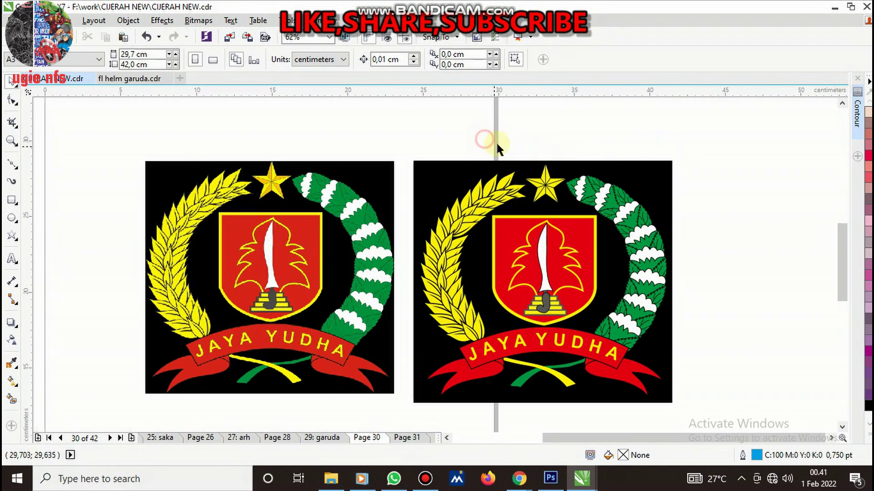